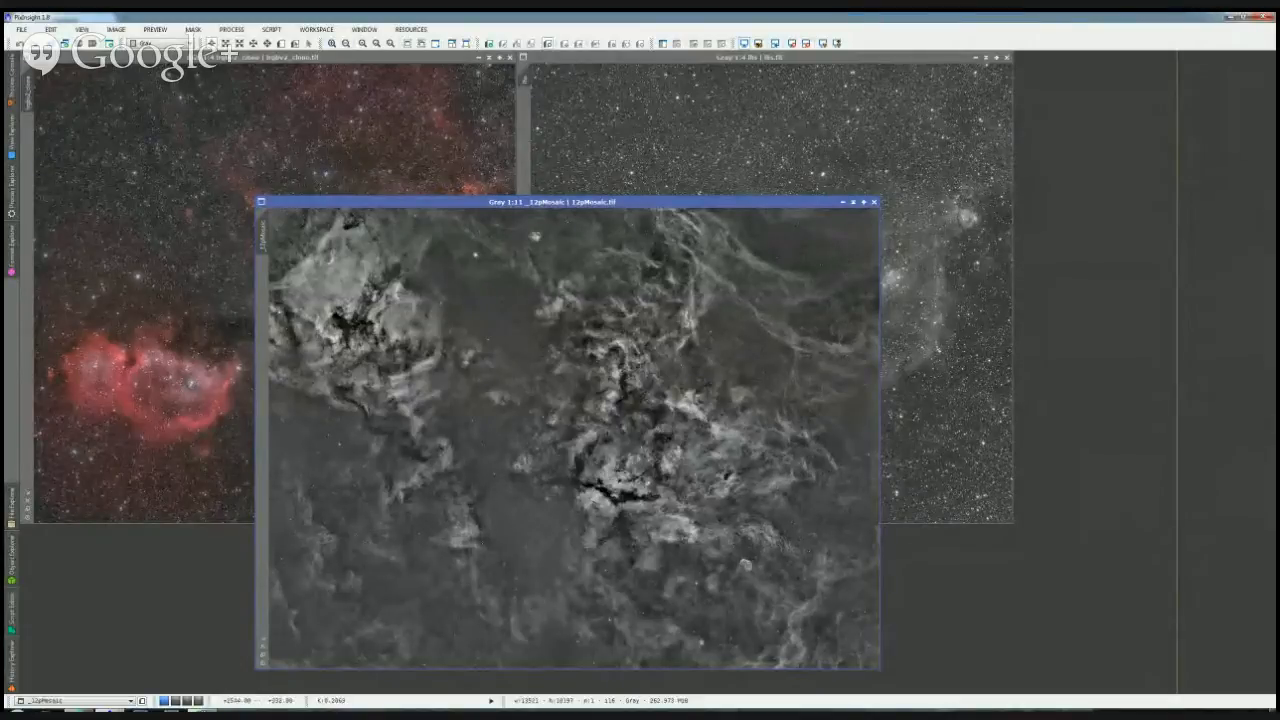
Step: Minimize the colour nebula image, the grayscale star-rich nebula image and the grayscale mosaic to clear the workspace
{"action": "left_click", "coordinate": [640, 120]}
{"action": "left_click", "coordinate": [282, 120]}
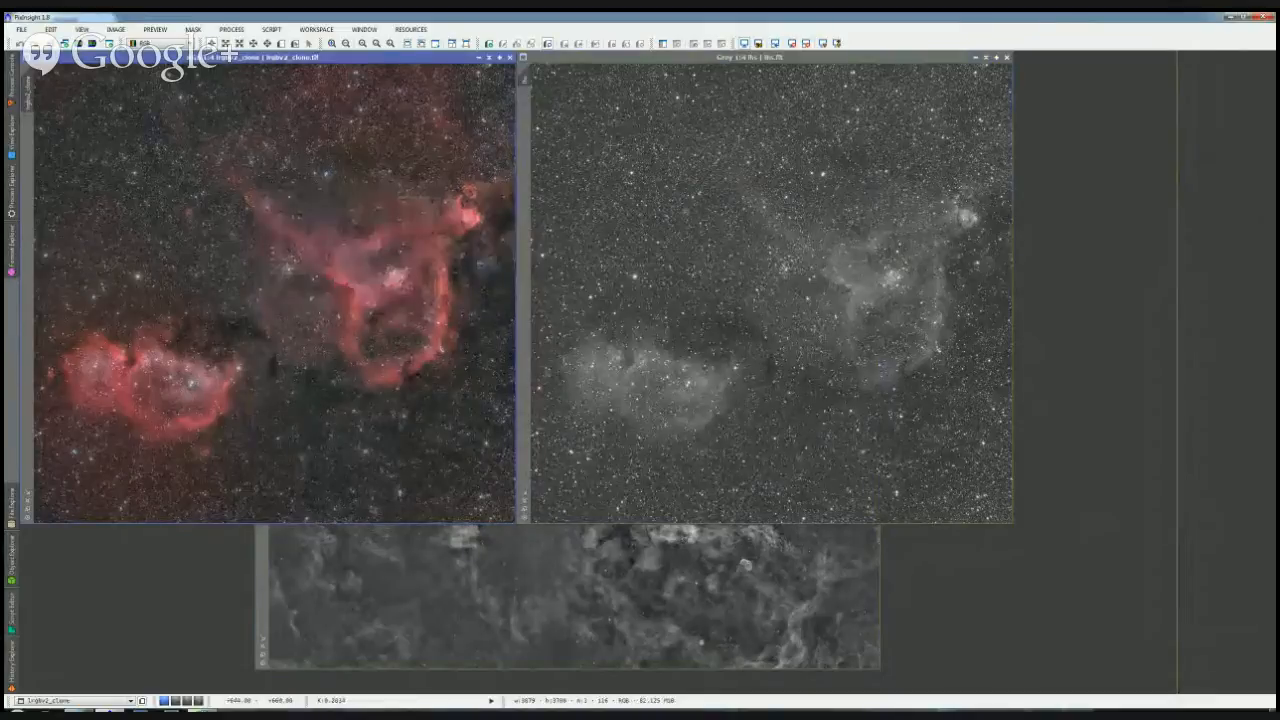
{"action": "left_click", "coordinate": [478, 57]}
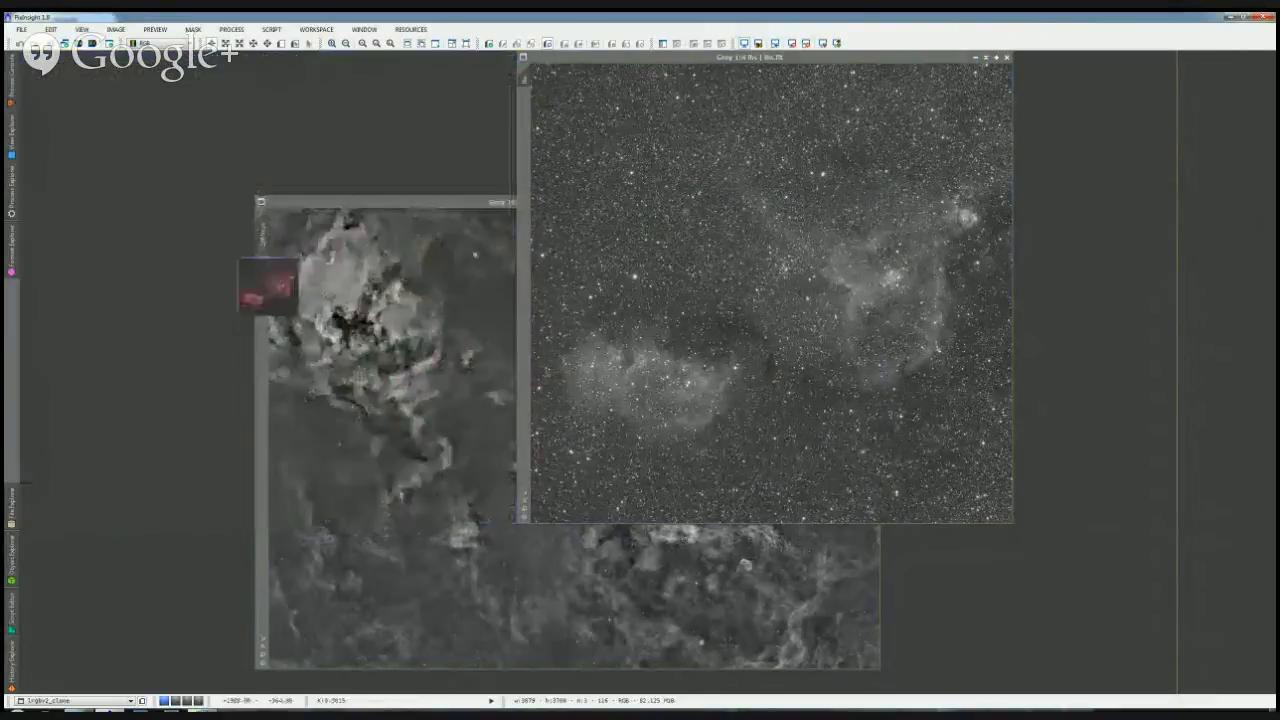
{"action": "left_click", "coordinate": [976, 58]}
{"action": "left_click", "coordinate": [843, 202]}
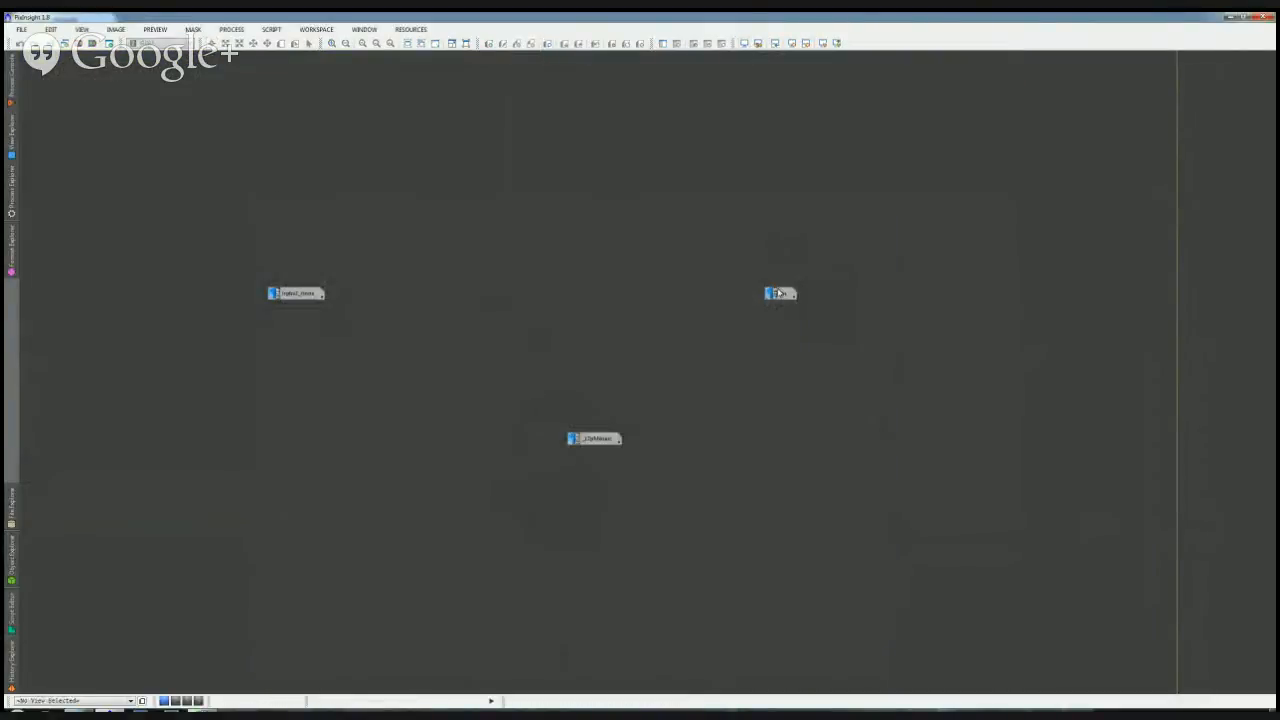
Step: Stack the three minimized image icons together and park them in a corner of the workspace
{"action": "left_click_drag", "start_coordinate": [783, 293], "coordinate": [297, 324]}
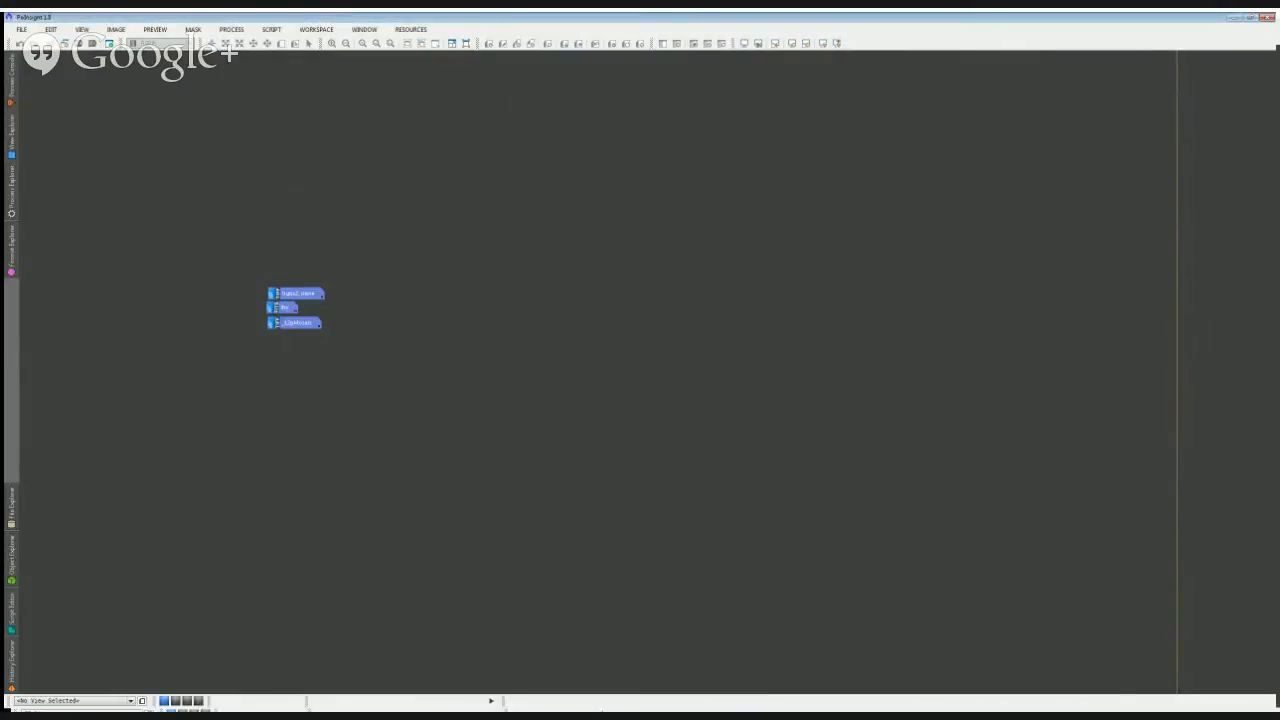
{"action": "left_click_drag", "start_coordinate": [289, 308], "coordinate": [44, 74]}
{"action": "left_click", "coordinate": [163, 114]}
{"action": "left_click", "coordinate": [44, 76]}
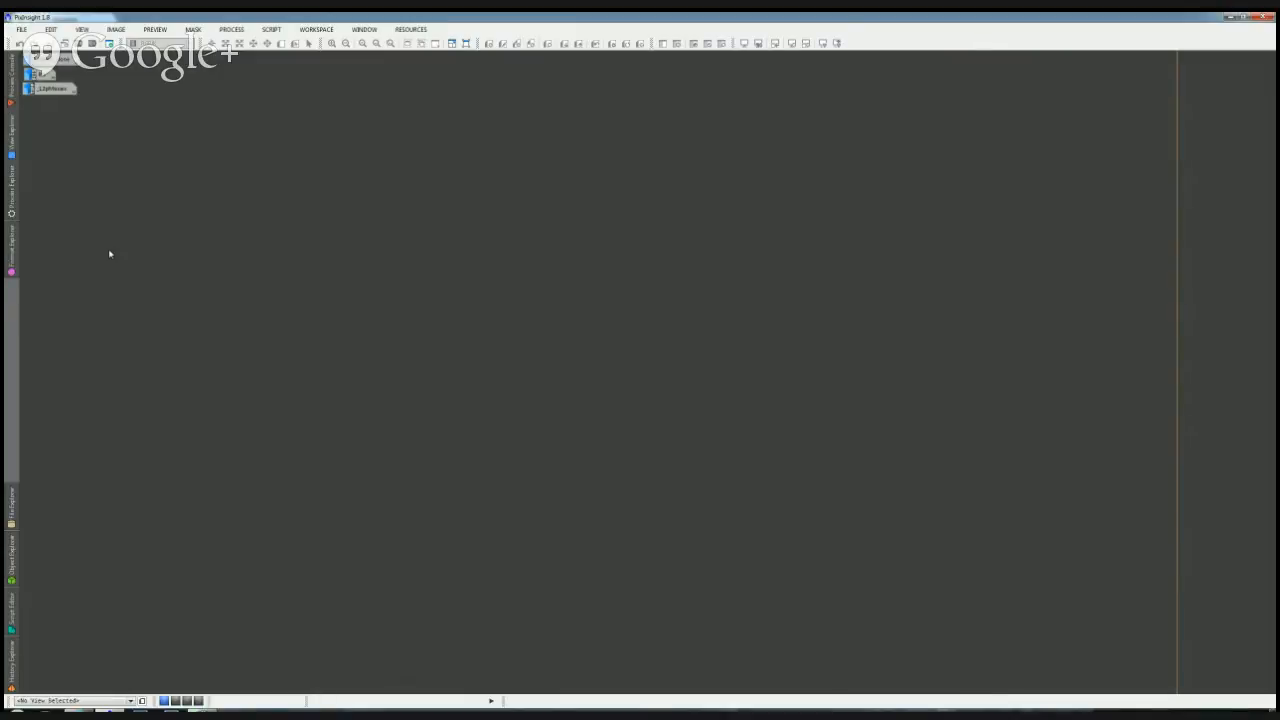
Step: Restore the grayscale star-rich nebula image, reposition its window and examine the dense star field at 4:1
{"action": "double_click", "coordinate": [38, 73]}
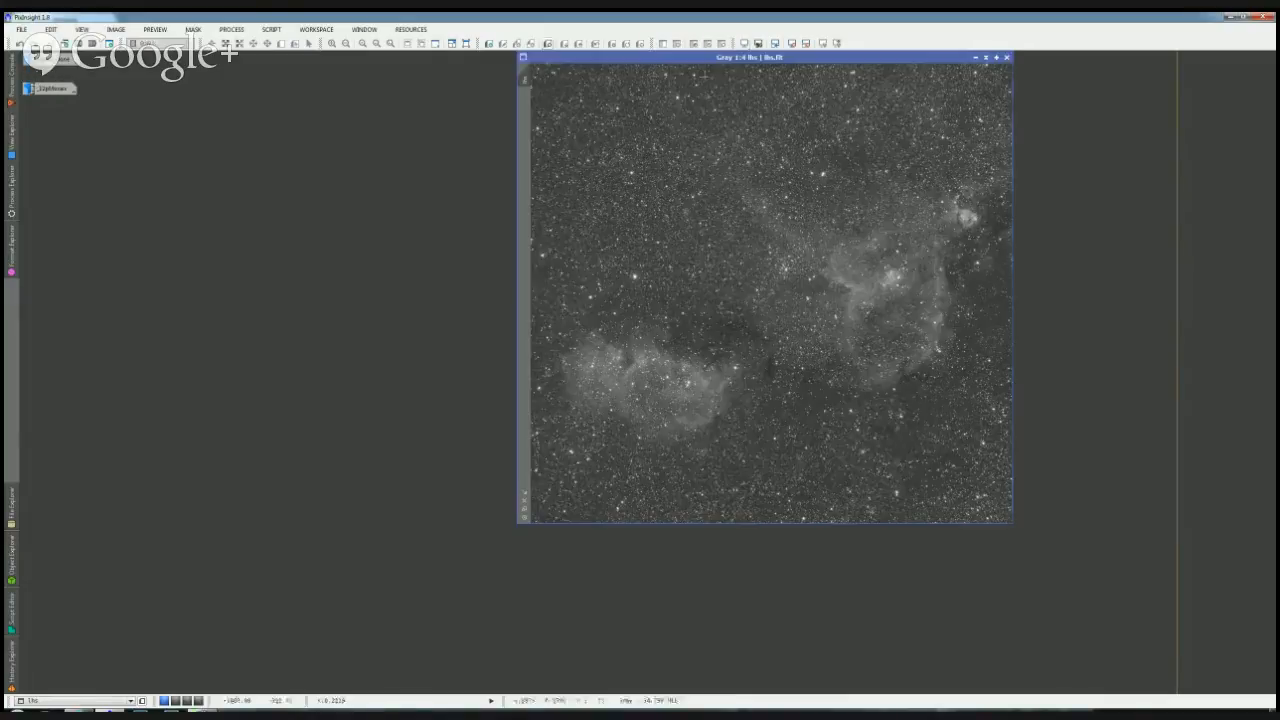
{"action": "left_click_drag", "start_coordinate": [706, 59], "coordinate": [373, 118]}
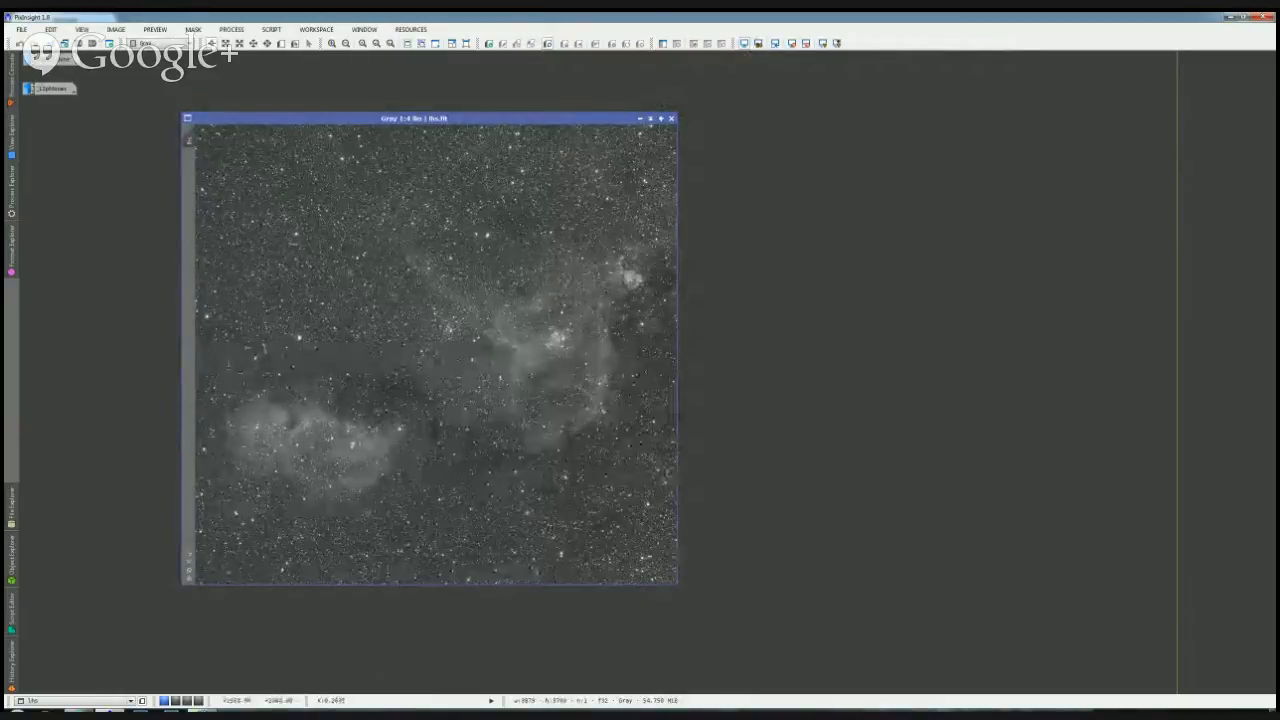
{"action": "left_click_drag", "start_coordinate": [408, 118], "coordinate": [381, 91]}
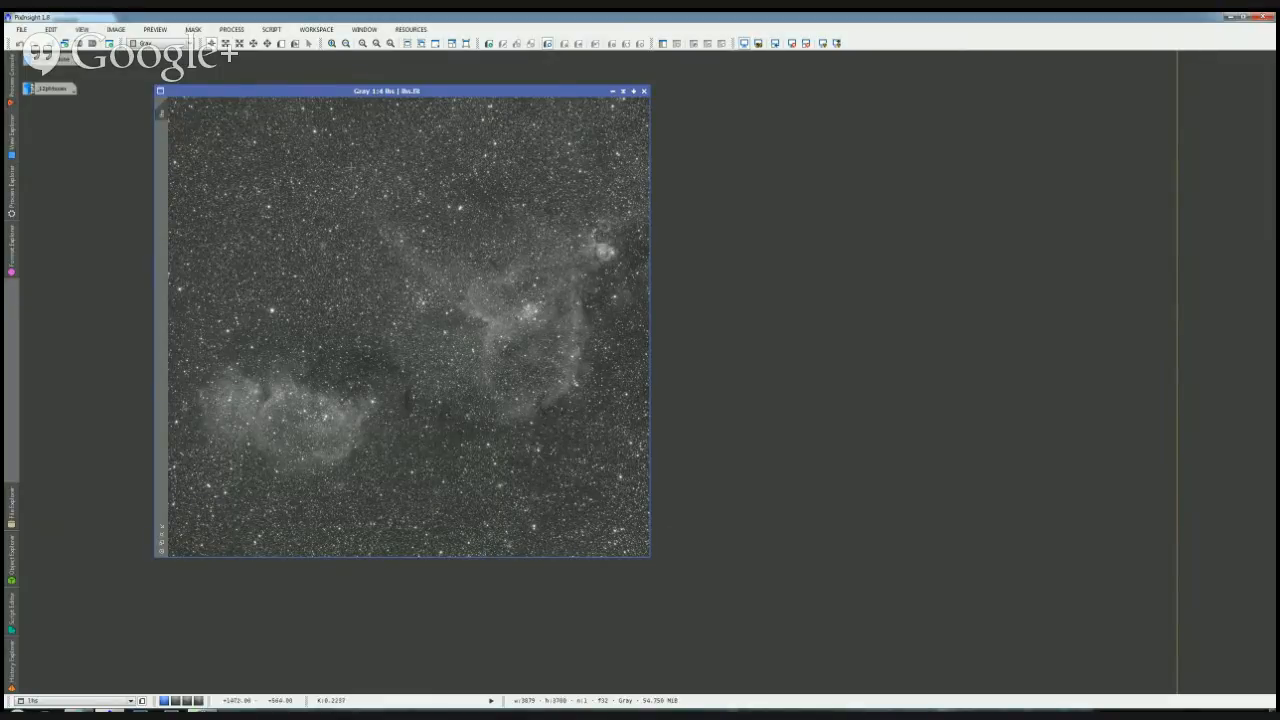
{"action": "scroll", "coordinate": [405, 325], "scroll_direction": "up", "scroll_amount": 5}
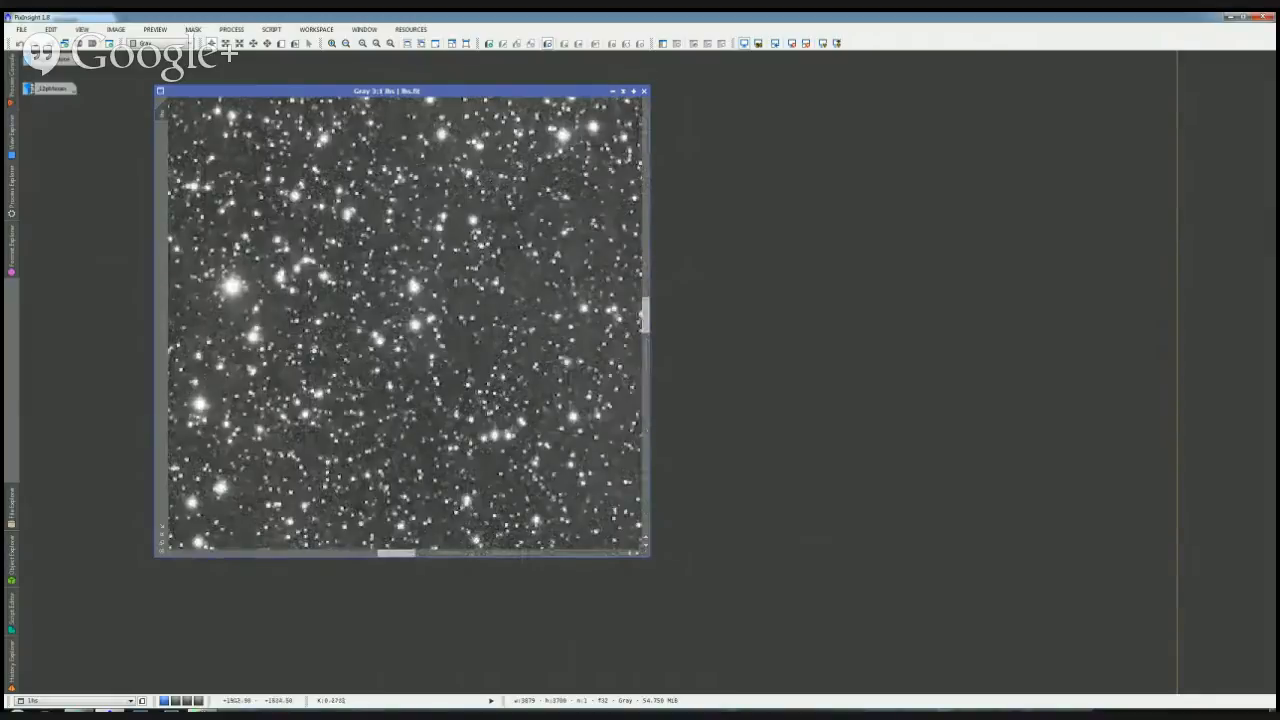
{"action": "scroll", "coordinate": [405, 325], "scroll_direction": "up", "scroll_amount": 1}
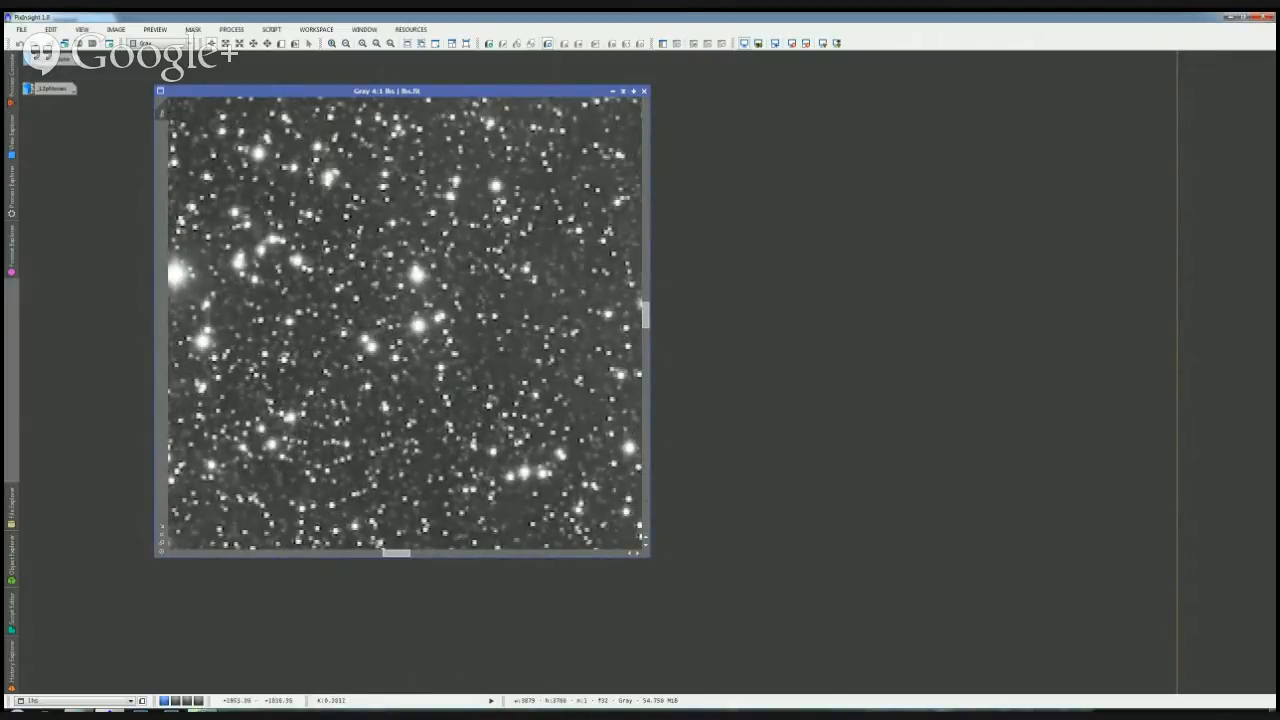
Step: Restore the grayscale mosaic, magnify its stars and place it beside the star-rich image for comparison
{"action": "double_click", "coordinate": [54, 89]}
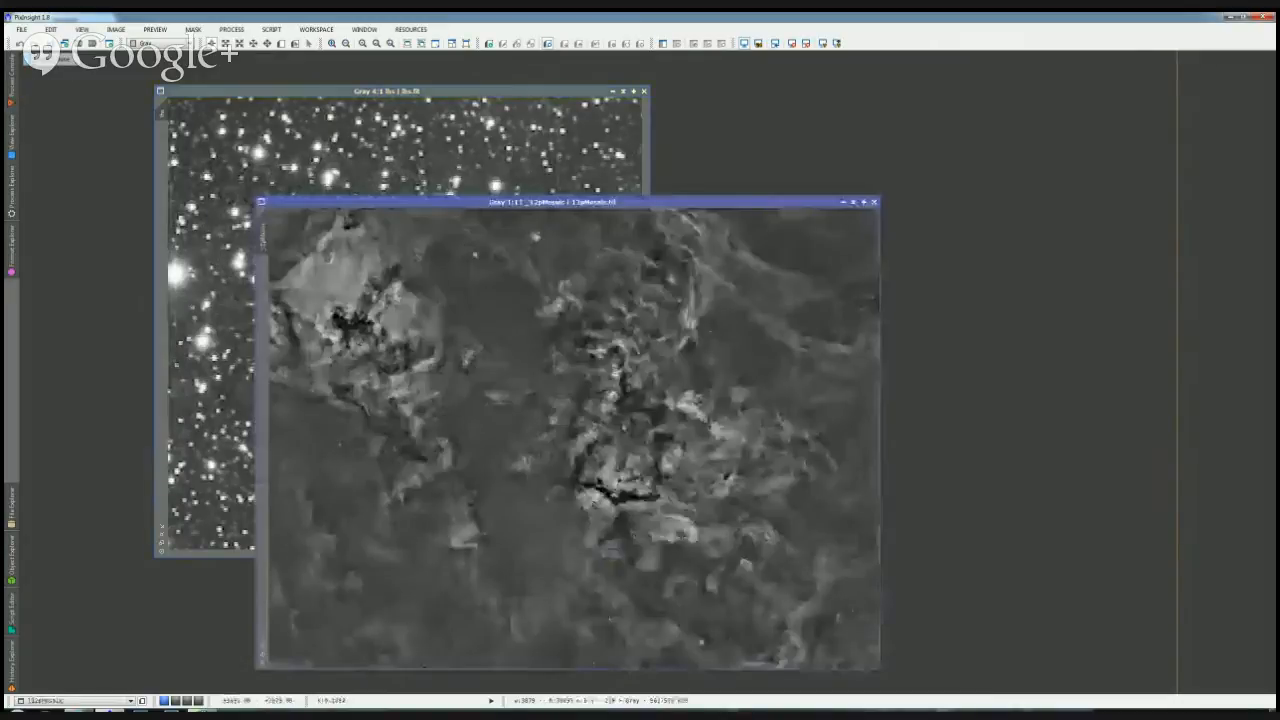
{"action": "scroll", "coordinate": [480, 382], "scroll_direction": "up", "scroll_amount": 2}
{"action": "scroll", "coordinate": [570, 435], "scroll_direction": "up", "scroll_amount": 7}
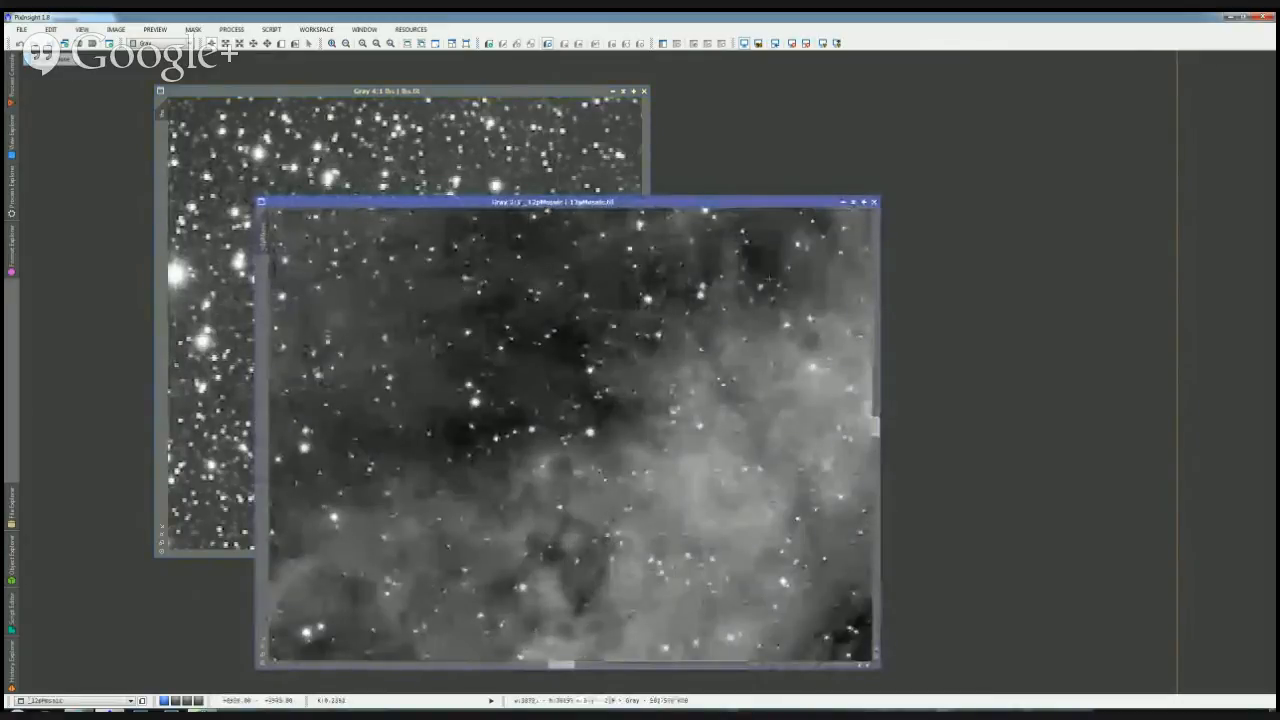
{"action": "left_click_drag", "start_coordinate": [566, 203], "coordinate": [779, 92]}
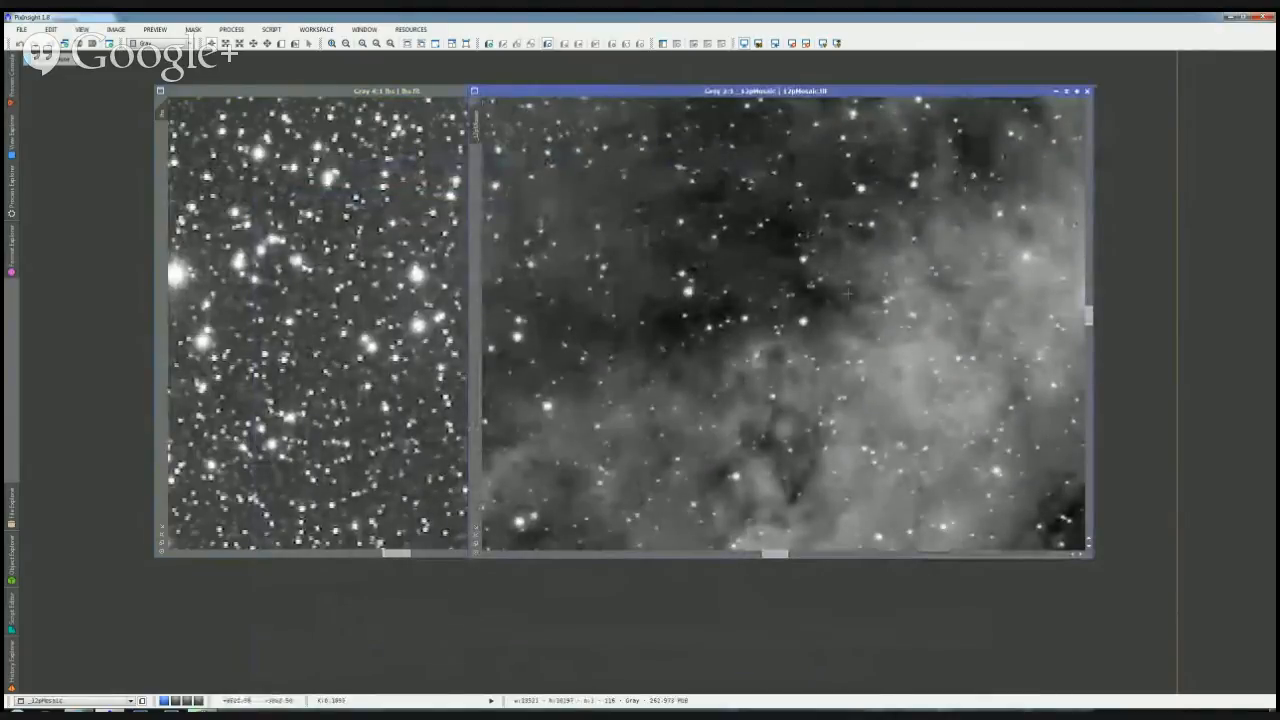
Step: View the mosaic's overall nebulosity and minimize it again
{"action": "scroll", "coordinate": [704, 222], "scroll_direction": "down", "scroll_amount": 5}
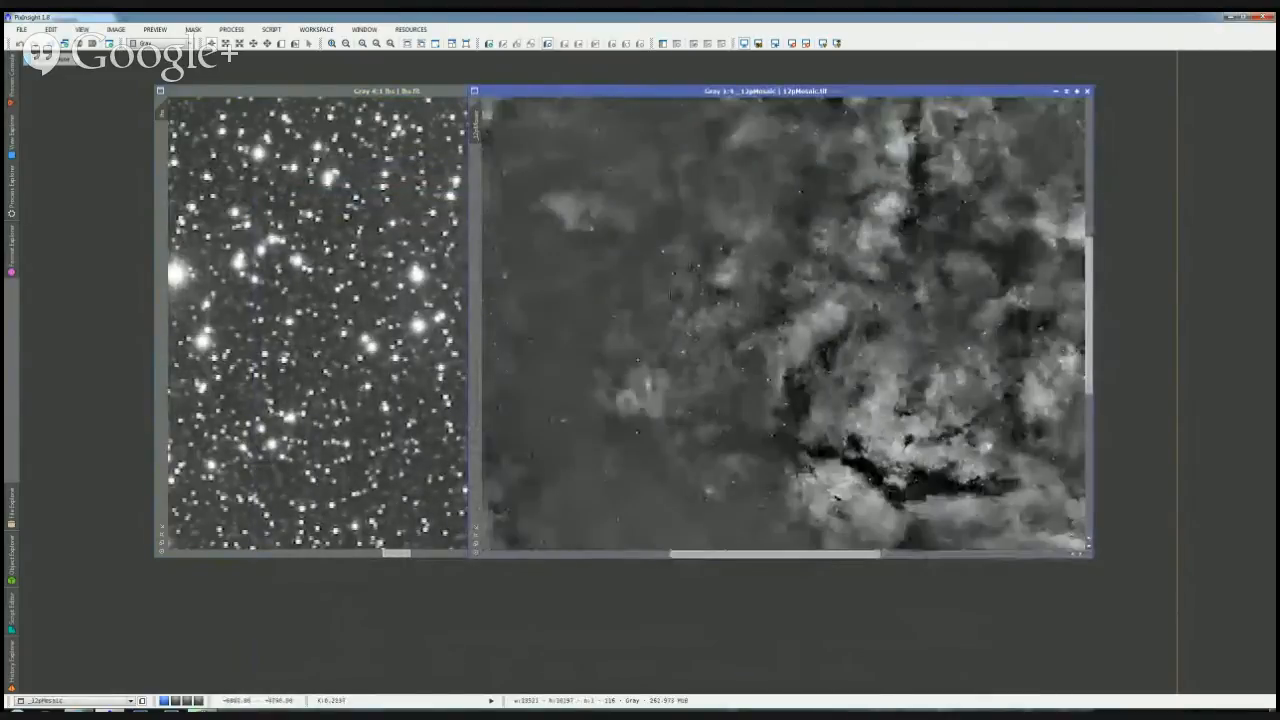
{"action": "scroll", "coordinate": [1053, 521], "scroll_direction": "down", "scroll_amount": 6}
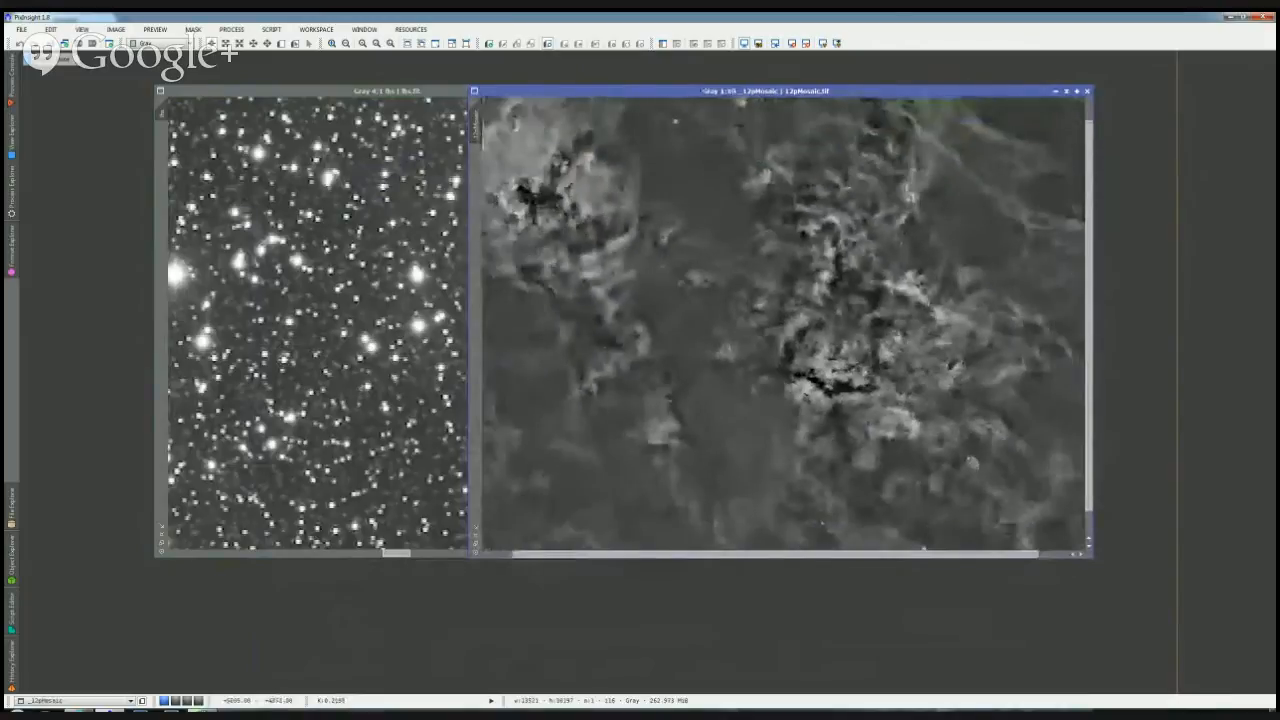
{"action": "left_click", "coordinate": [1056, 91]}
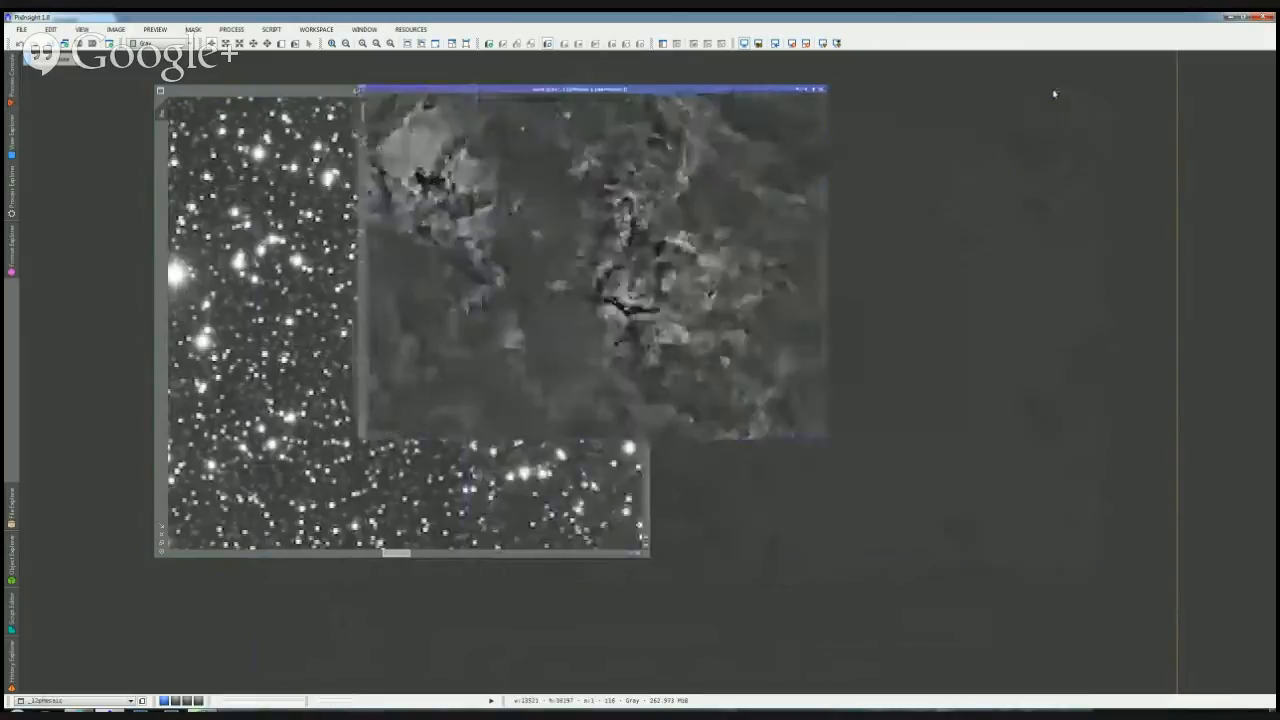
Step: Show the whole grayscale star-rich nebula image at 1:4 and reposition its window on the workspace
{"action": "scroll", "coordinate": [404, 322], "scroll_direction": "down", "scroll_amount": 3}
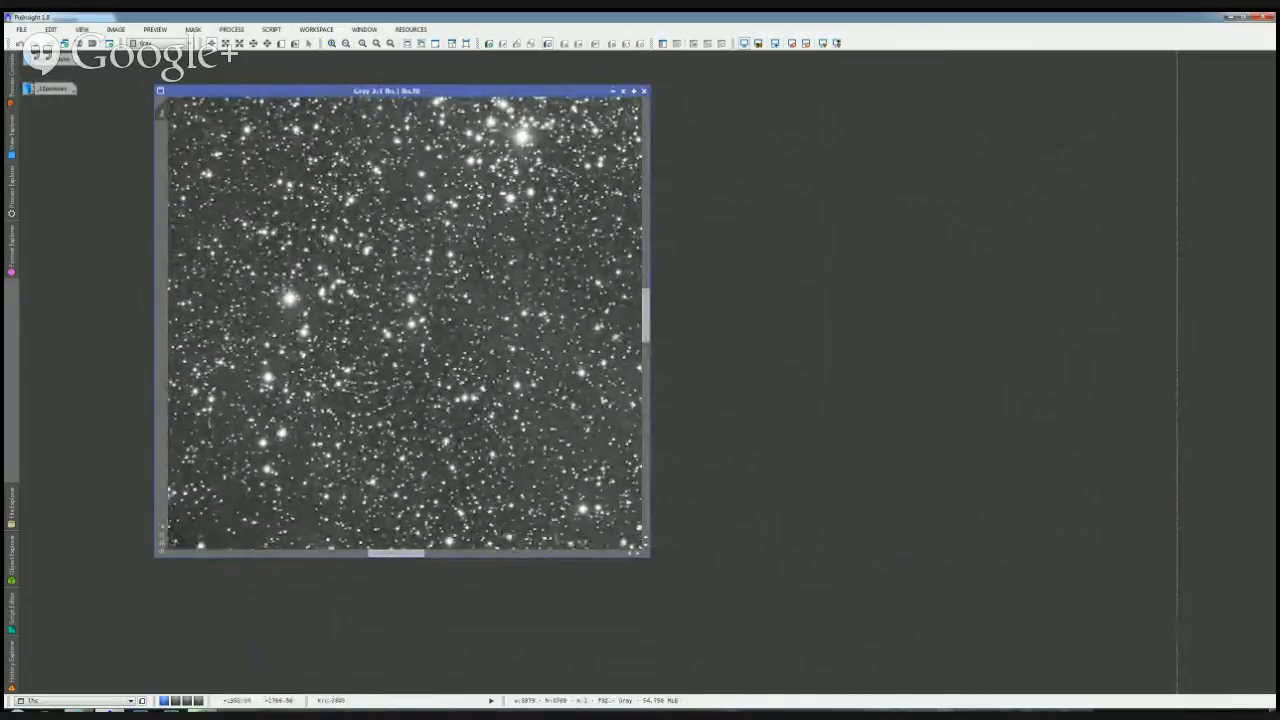
{"action": "scroll", "coordinate": [404, 322], "scroll_direction": "down", "scroll_amount": 2}
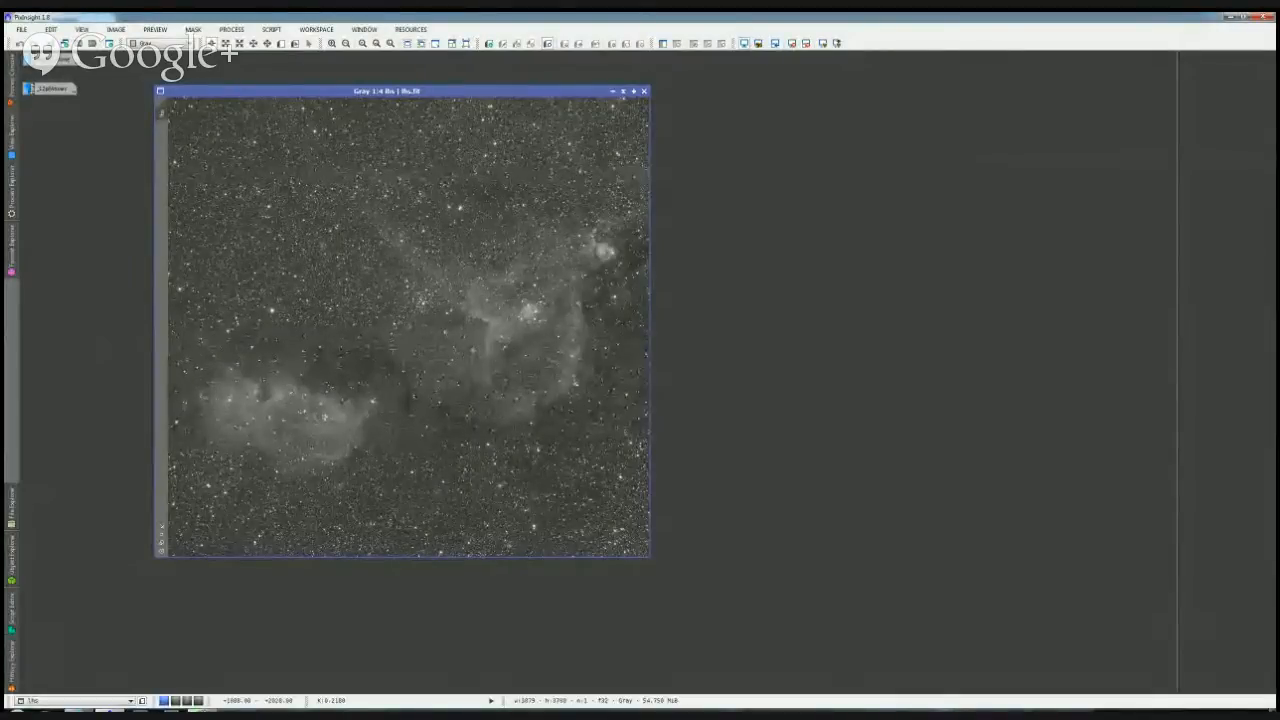
{"action": "left_click_drag", "start_coordinate": [572, 93], "coordinate": [664, 85]}
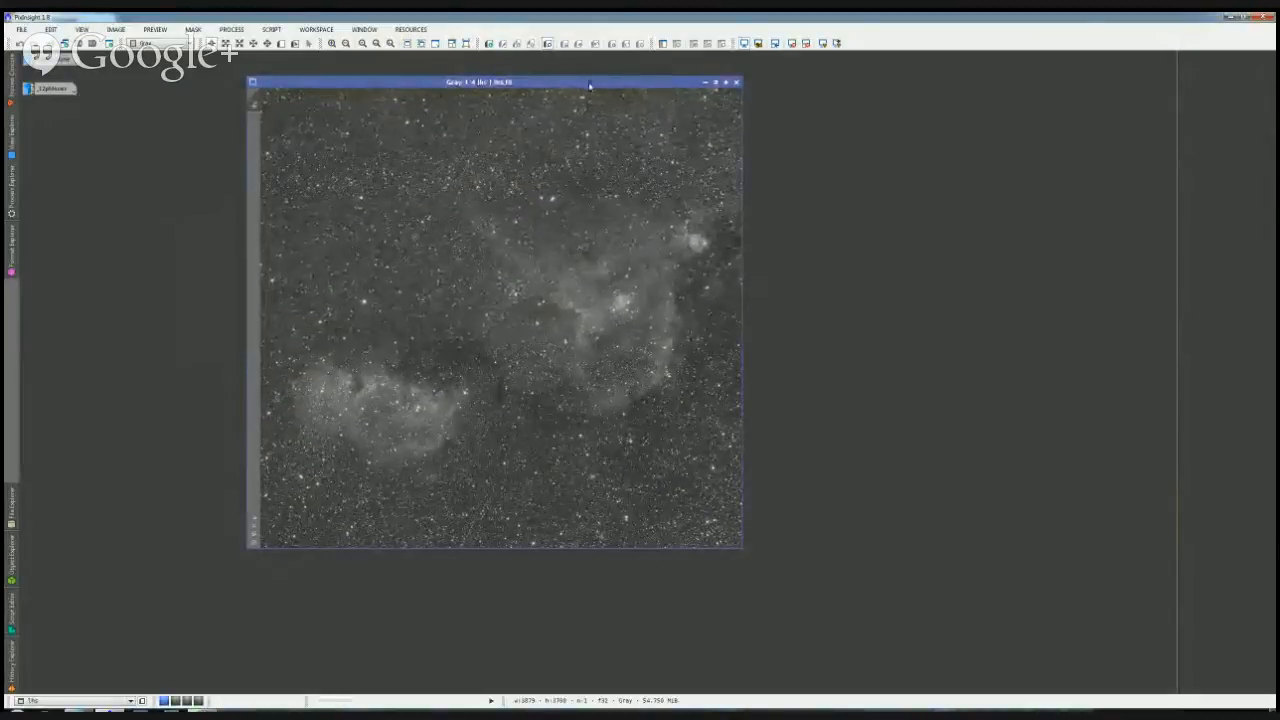
{"action": "left_click_drag", "start_coordinate": [578, 86], "coordinate": [492, 73]}
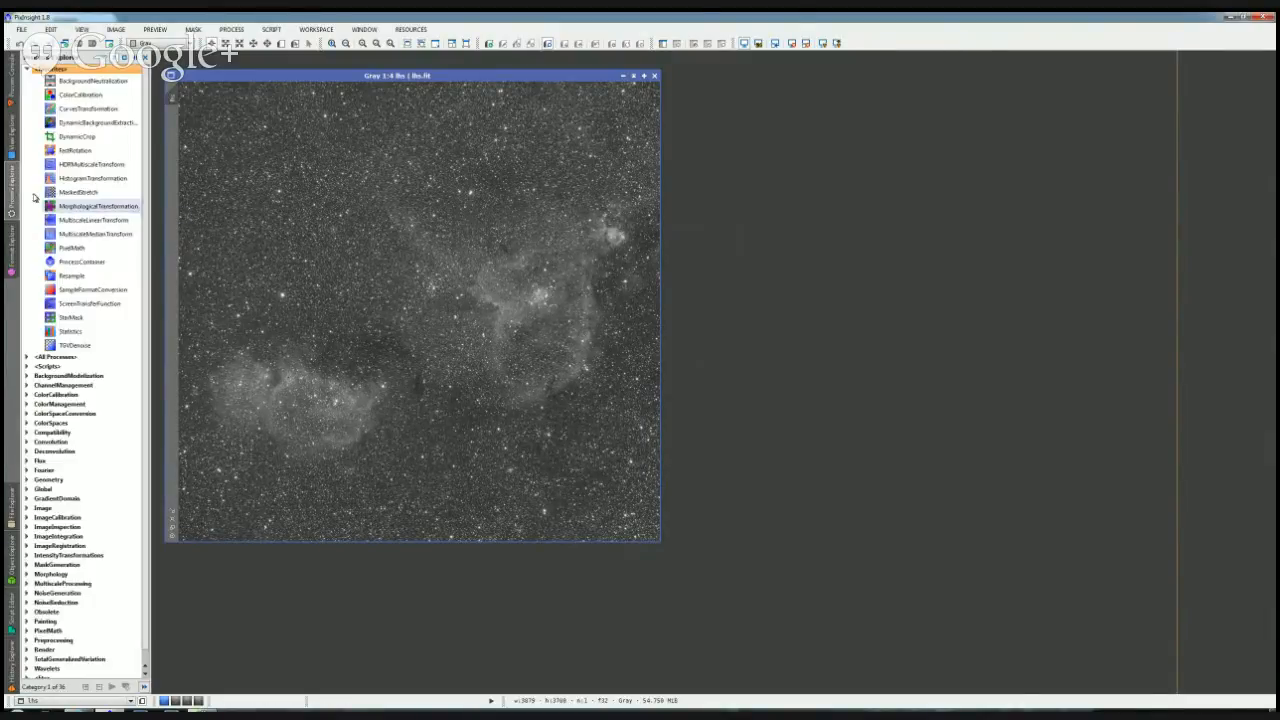
{"action": "mouse_move", "coordinate": [18, 193]}
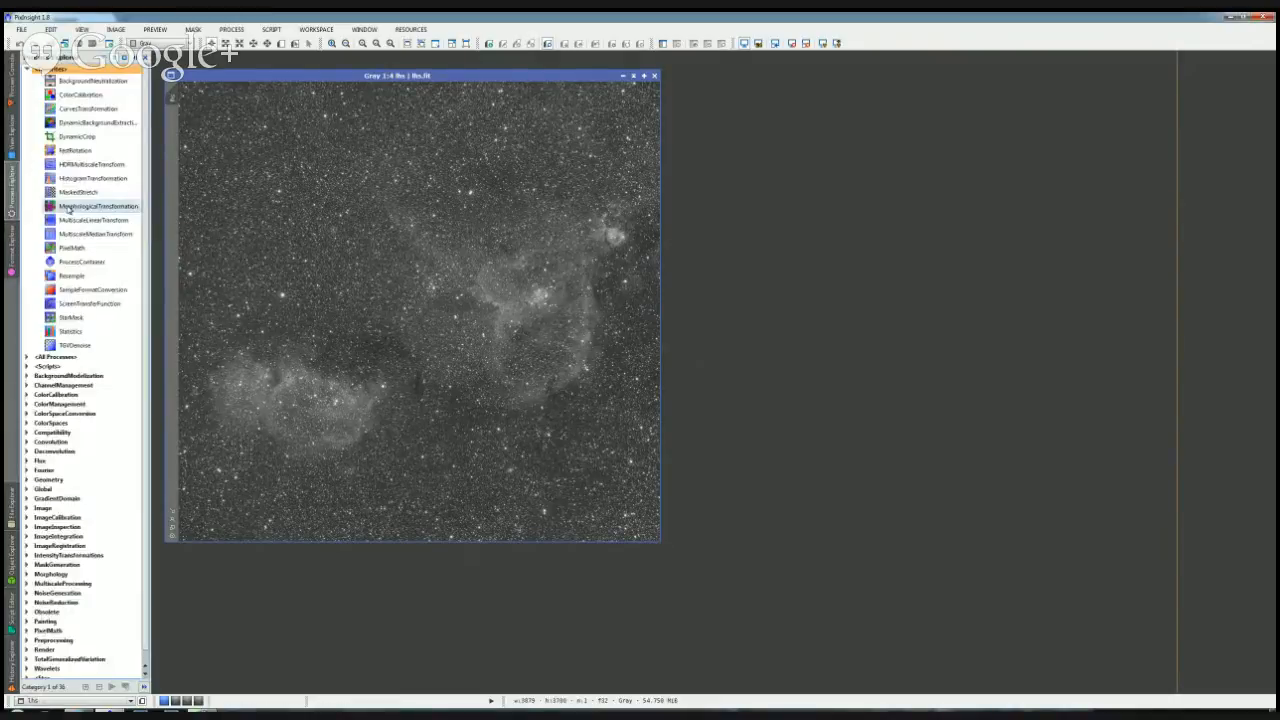
{"action": "double_click", "coordinate": [70, 206]}
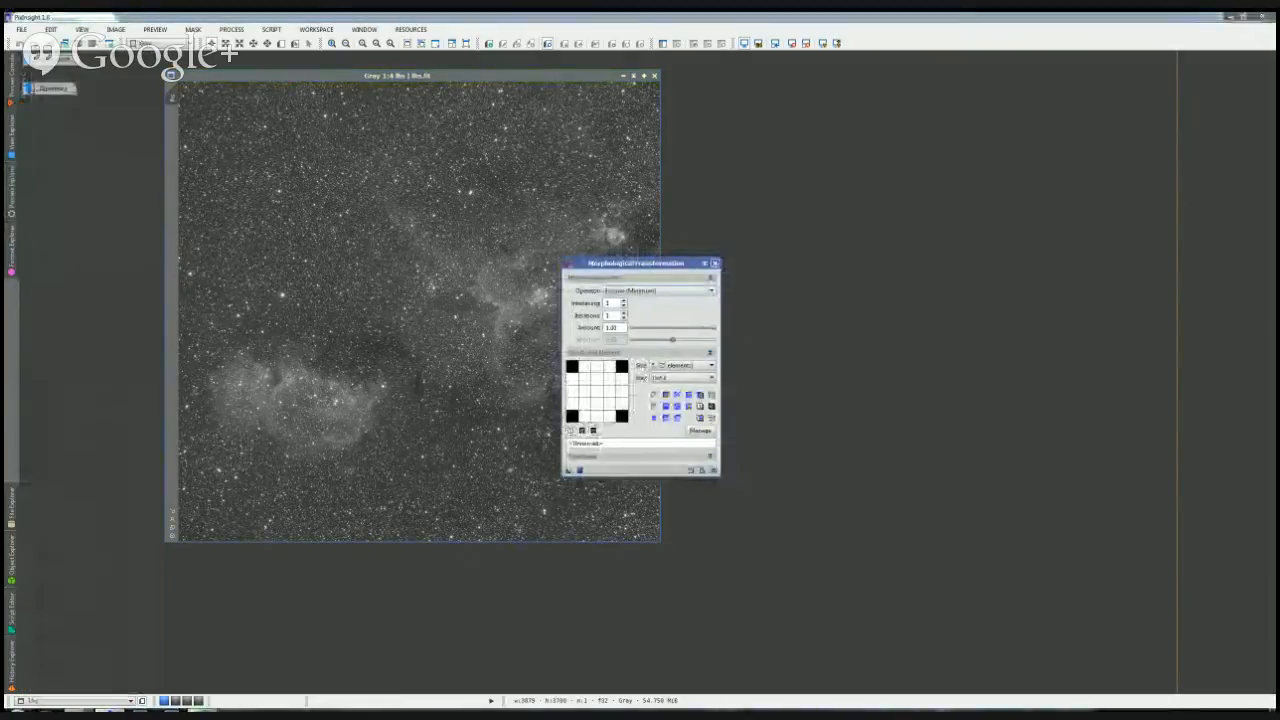
{"action": "left_click", "coordinate": [715, 264]}
Step: Open the StarMask process and arrange its window and the nebula image so they stay clear of each other
{"action": "mouse_move", "coordinate": [16, 200]}
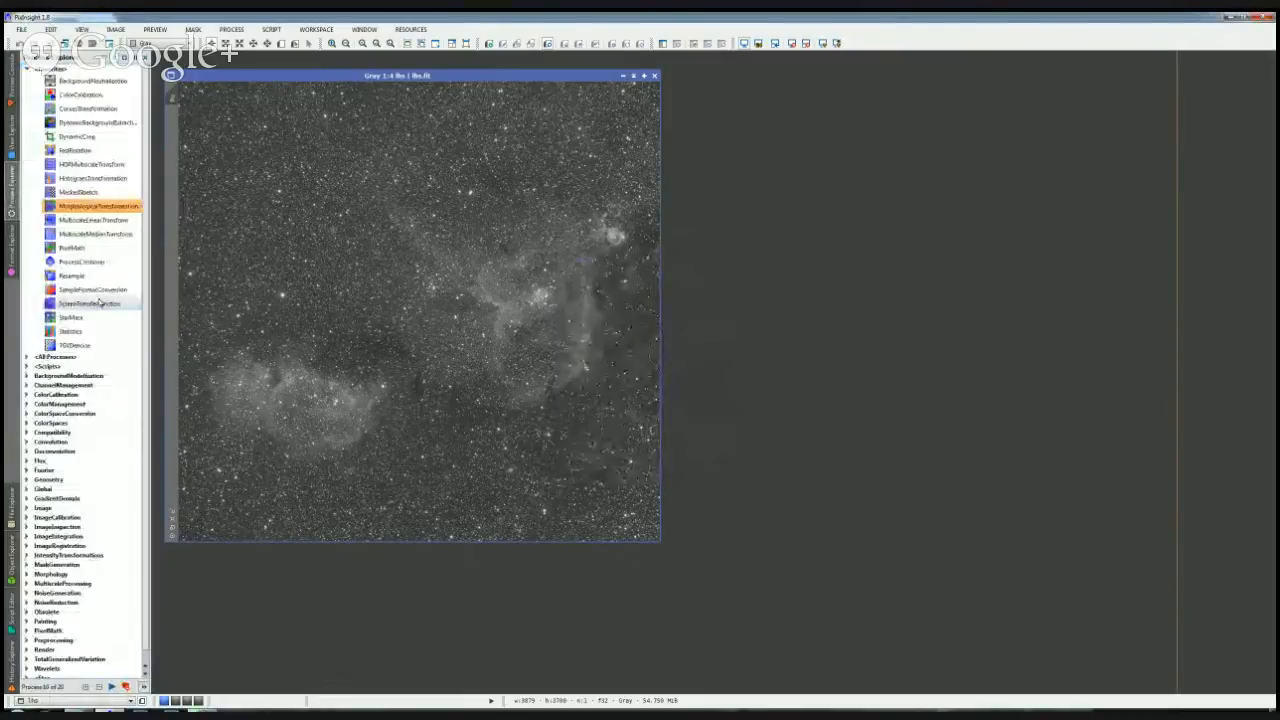
{"action": "double_click", "coordinate": [98, 317]}
{"action": "left_click_drag", "start_coordinate": [680, 244], "coordinate": [1168, 79]}
{"action": "left_click", "coordinate": [1218, 79]}
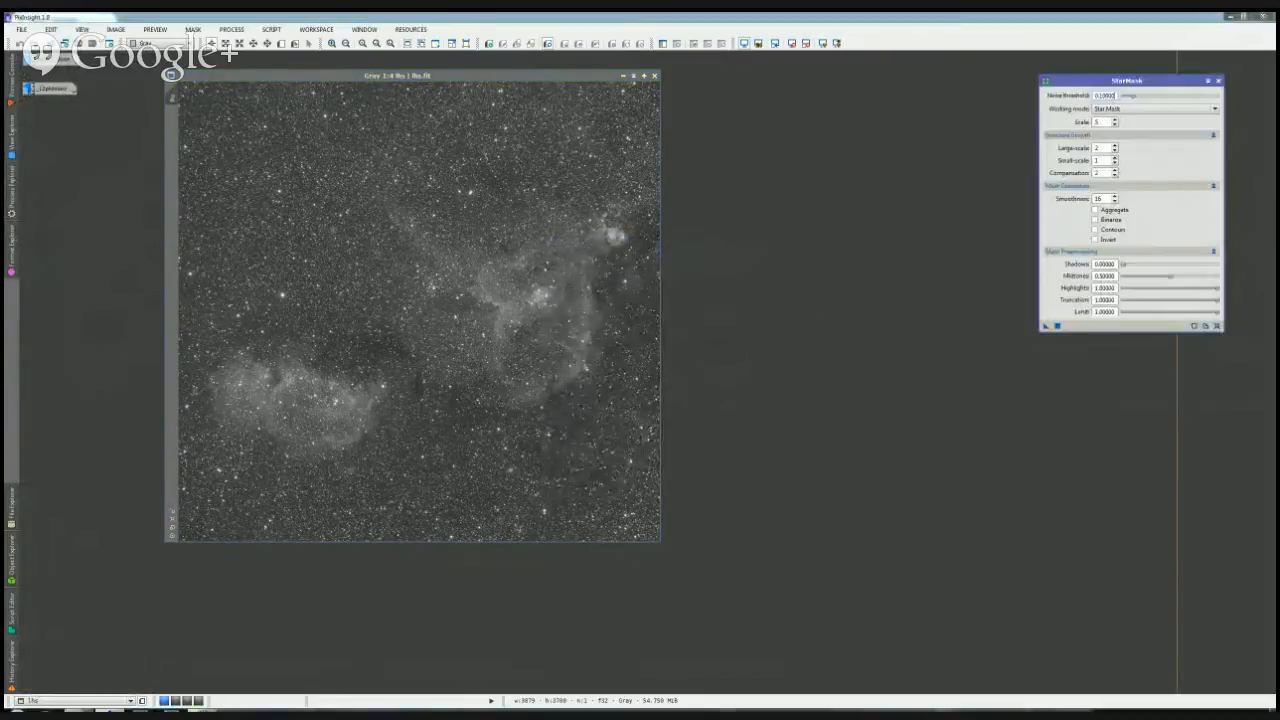
{"action": "left_click_drag", "start_coordinate": [514, 76], "coordinate": [497, 78]}
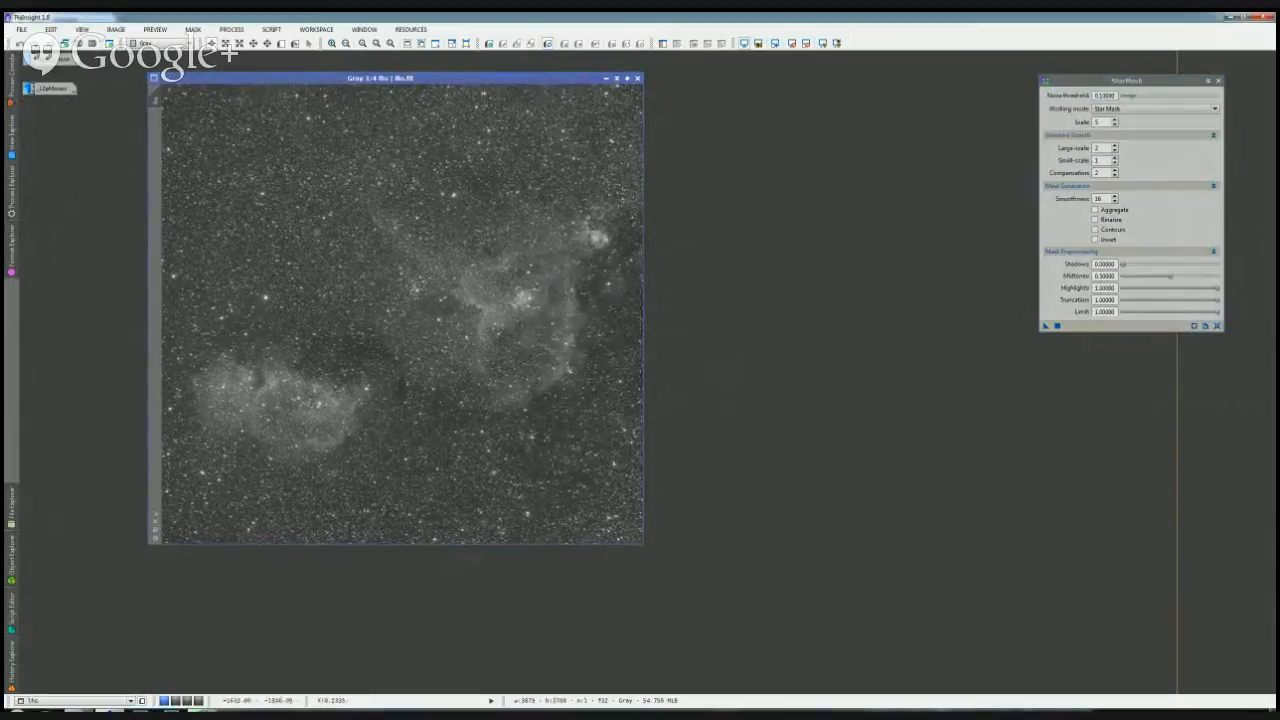
Step: Define a preview of about 1030 × 600 px over the star field above the lower nebula and extract it as a new image
{"action": "key", "text": "alt+n"}
{"action": "left_click_drag", "start_coordinate": [241, 251], "coordinate": [368, 322]}
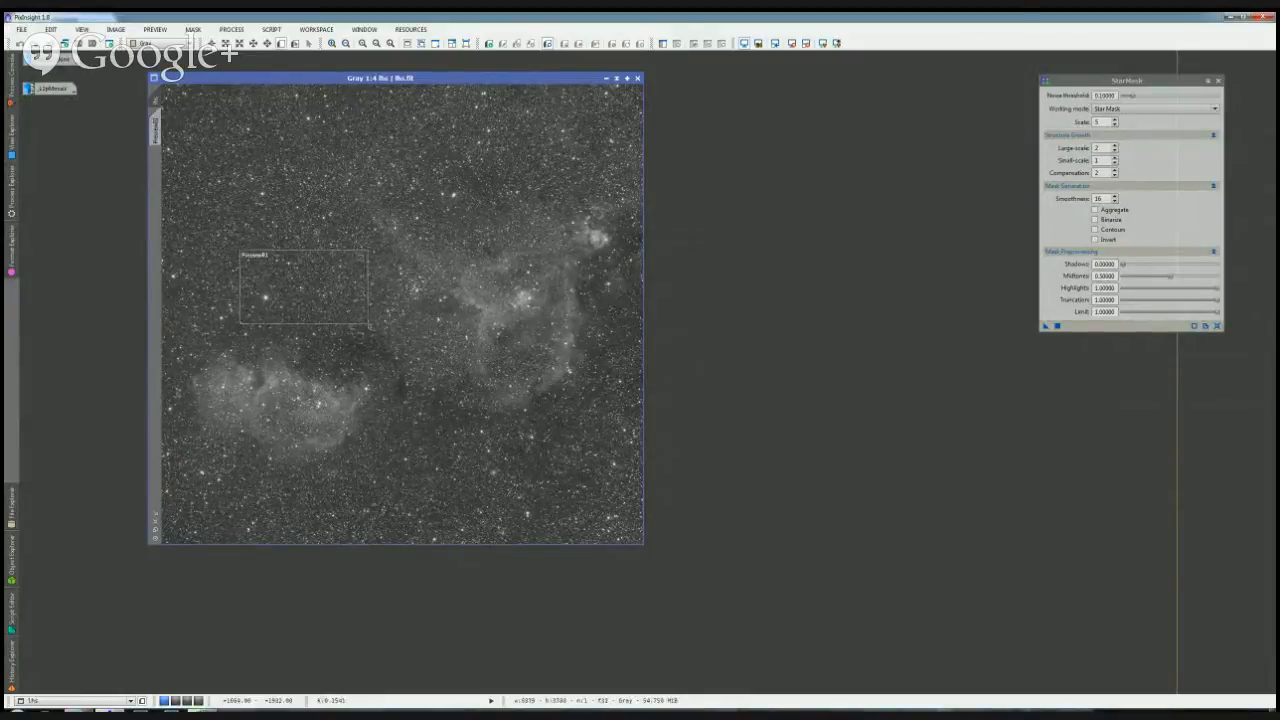
{"action": "double_click", "coordinate": [155, 131]}
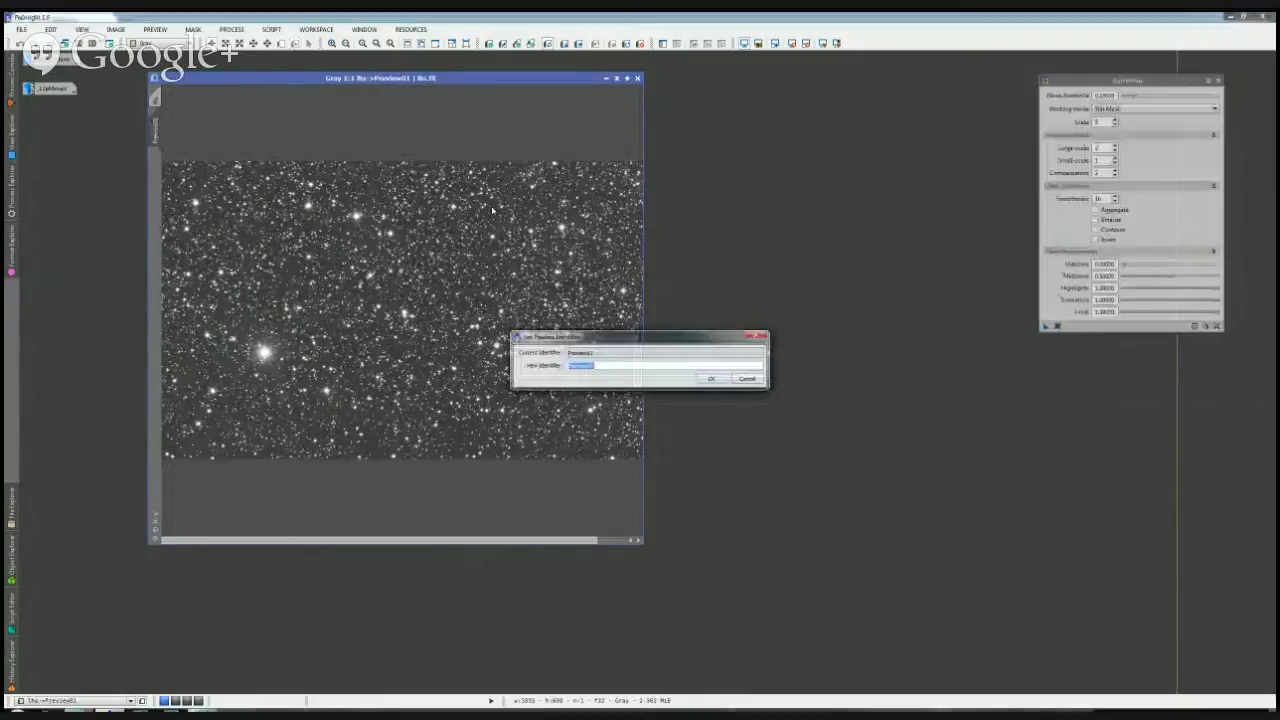
{"action": "key", "text": "Return"}
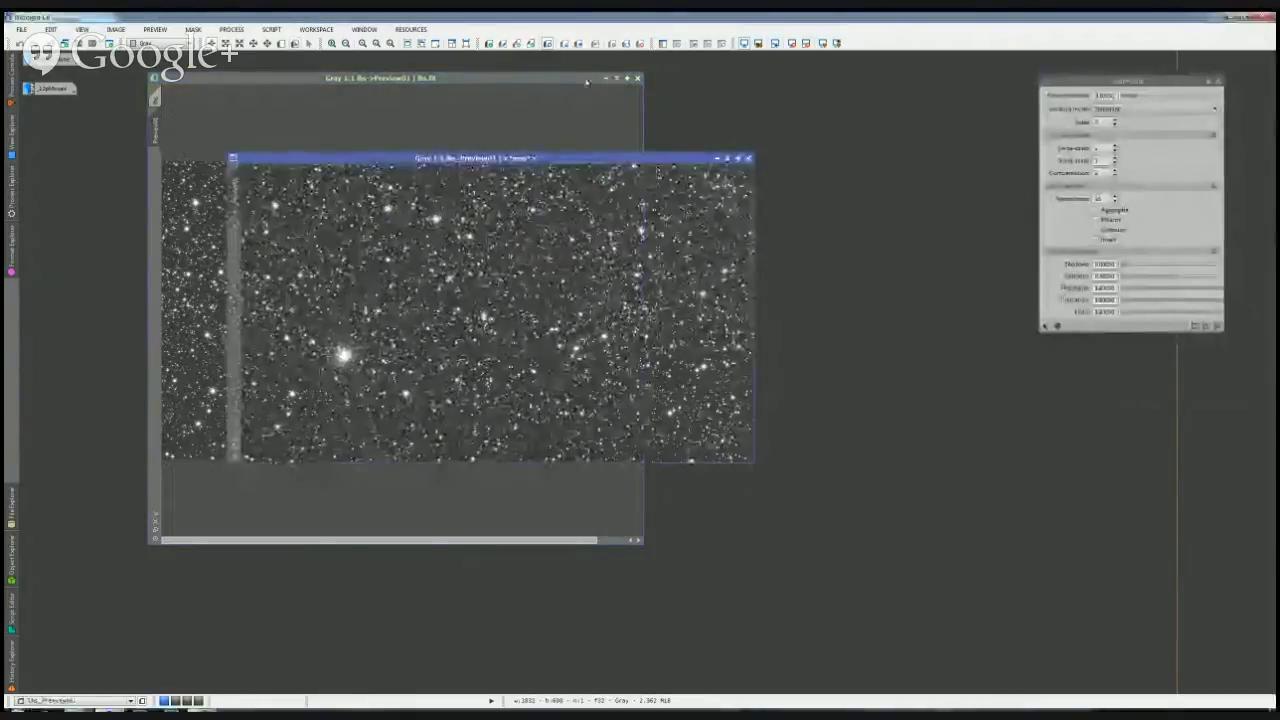
Step: Return to the full nebula image and minimize it, leaving the extracted star-field image open
{"action": "left_click", "coordinate": [600, 79]}
{"action": "left_click", "coordinate": [642, 45]}
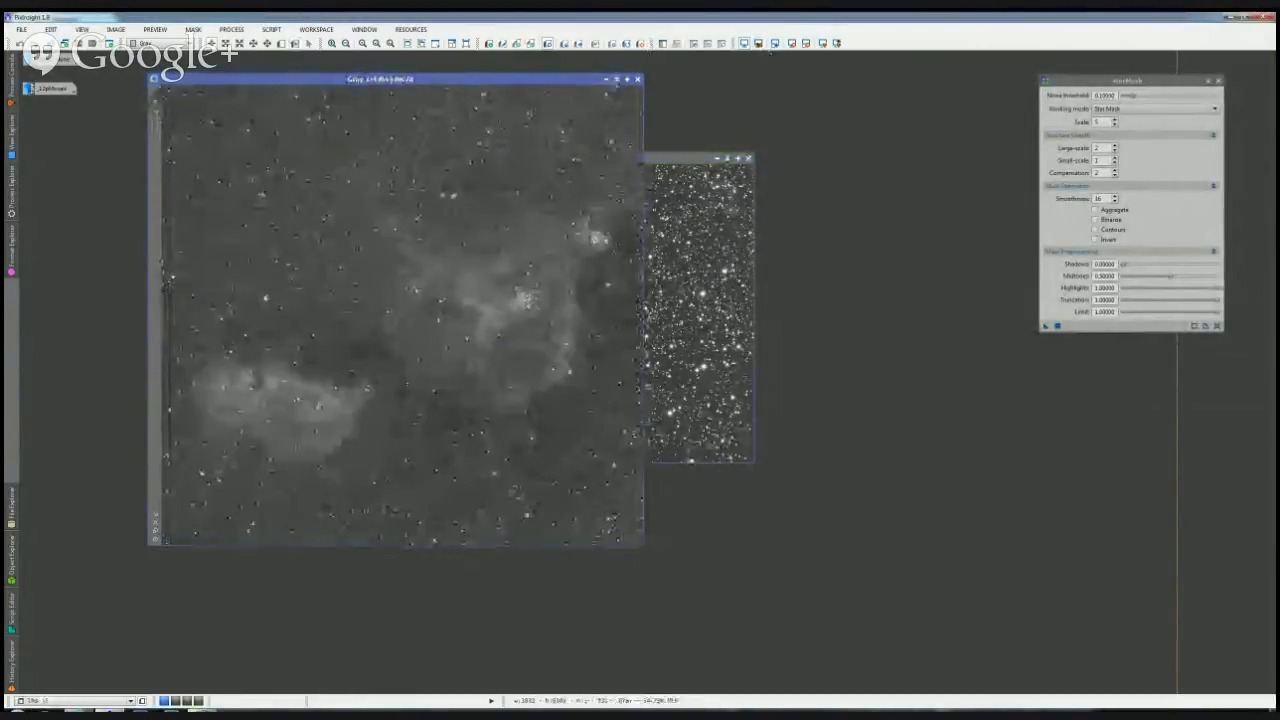
{"action": "left_click", "coordinate": [606, 80]}
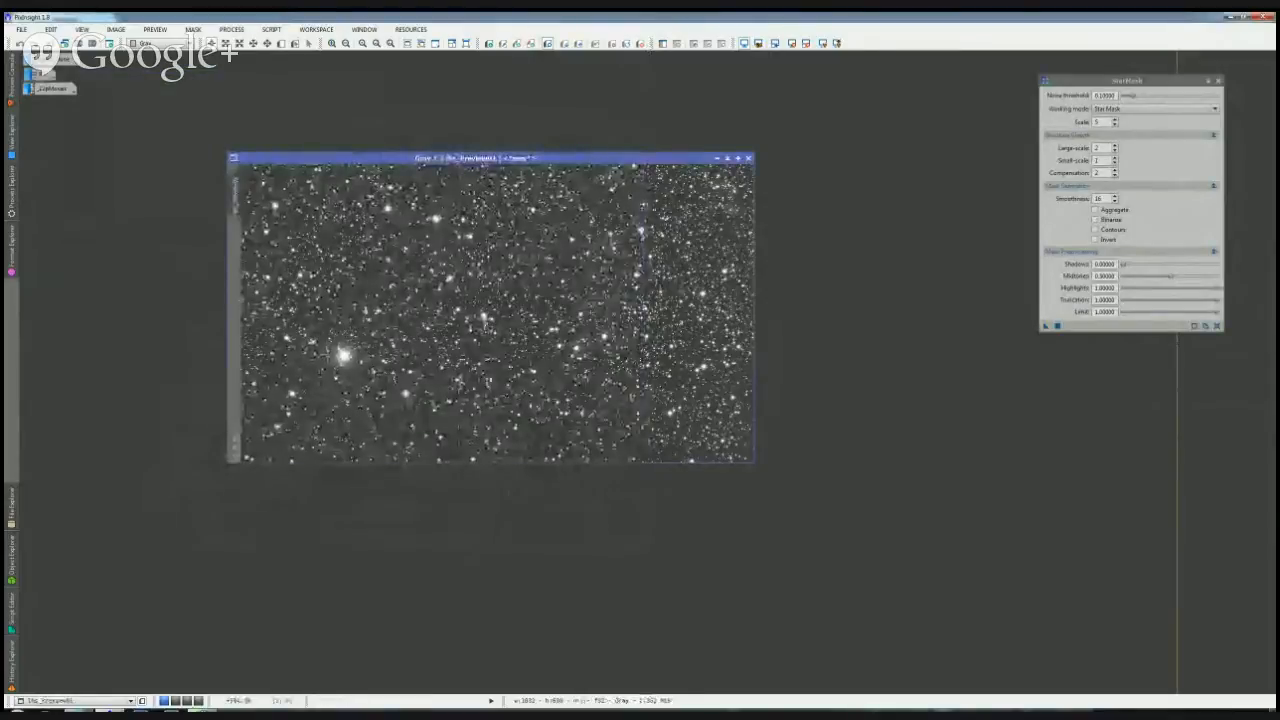
Step: Reposition the extracted star-field image and place the StarMask window right beside it
{"action": "mouse_move", "coordinate": [596, 158]}
{"action": "left_mouse_down"}
{"action": "mouse_move", "coordinate": [597, 133]}
{"action": "mouse_move", "coordinate": [599, 146]}
{"action": "left_mouse_up"}
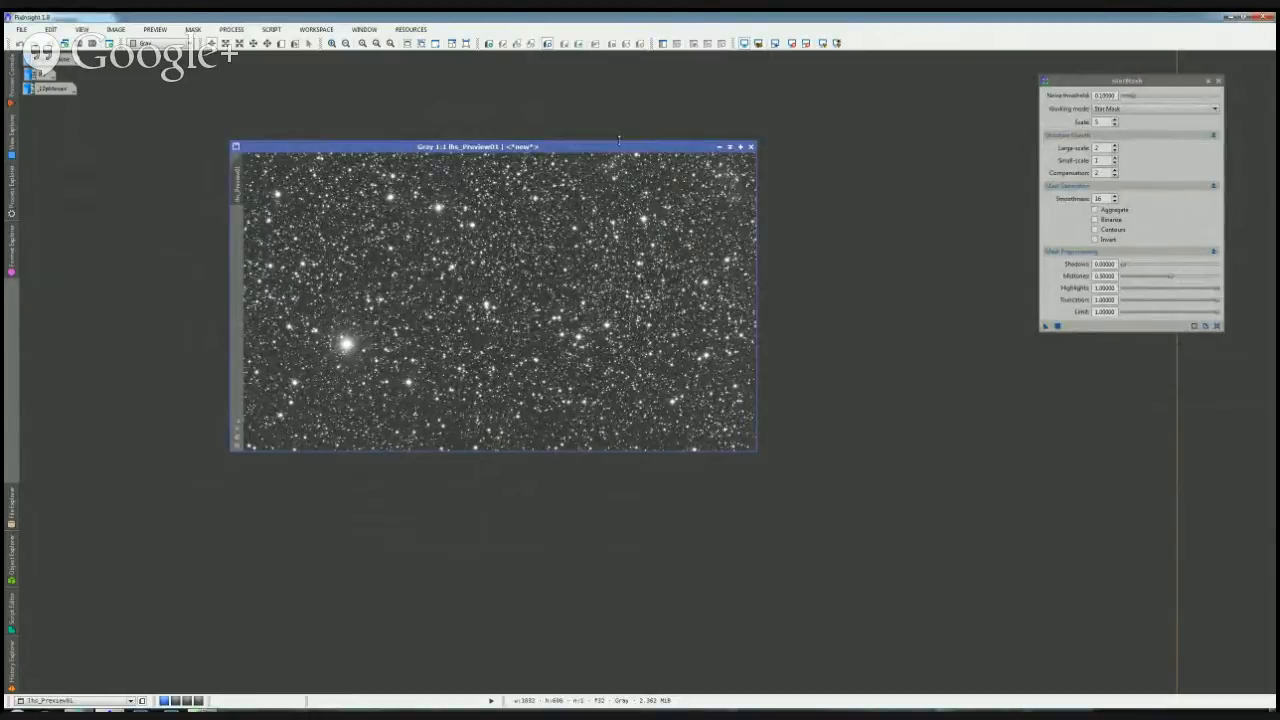
{"action": "left_click_drag", "start_coordinate": [613, 148], "coordinate": [573, 129]}
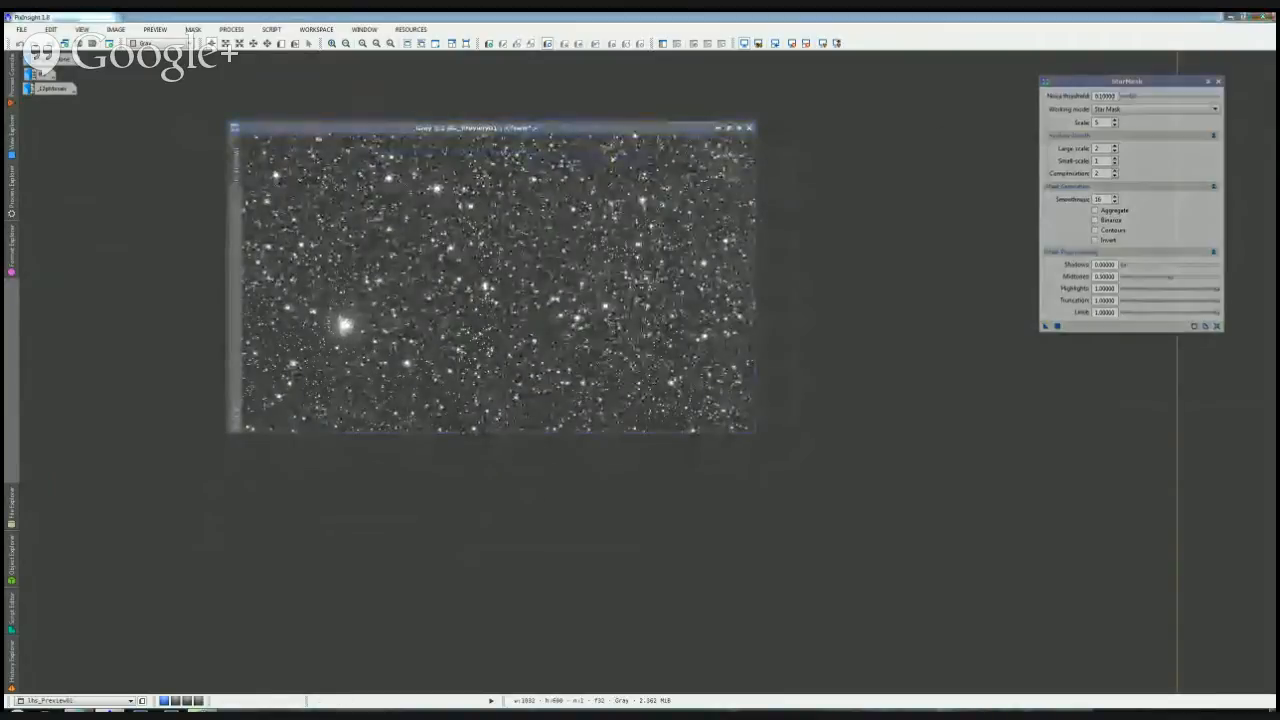
{"action": "left_click_drag", "start_coordinate": [1127, 80], "coordinate": [889, 107]}
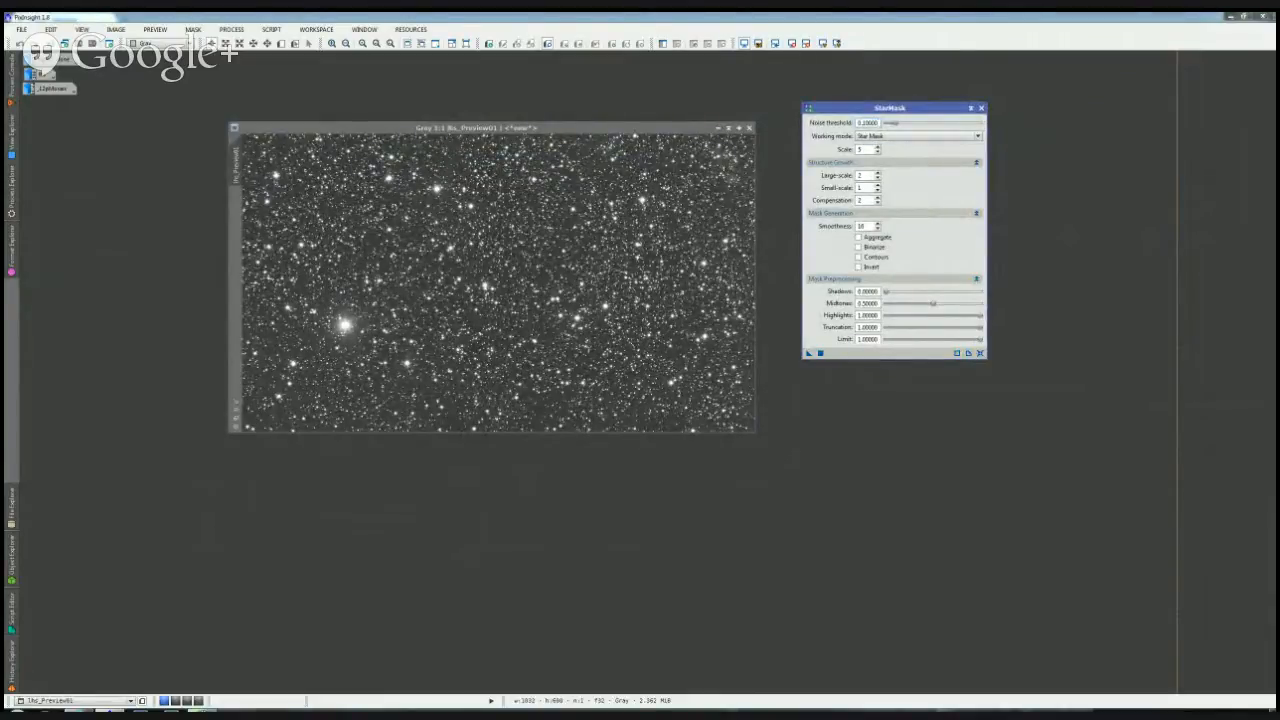
{"action": "key", "text": "alt+Tab"}
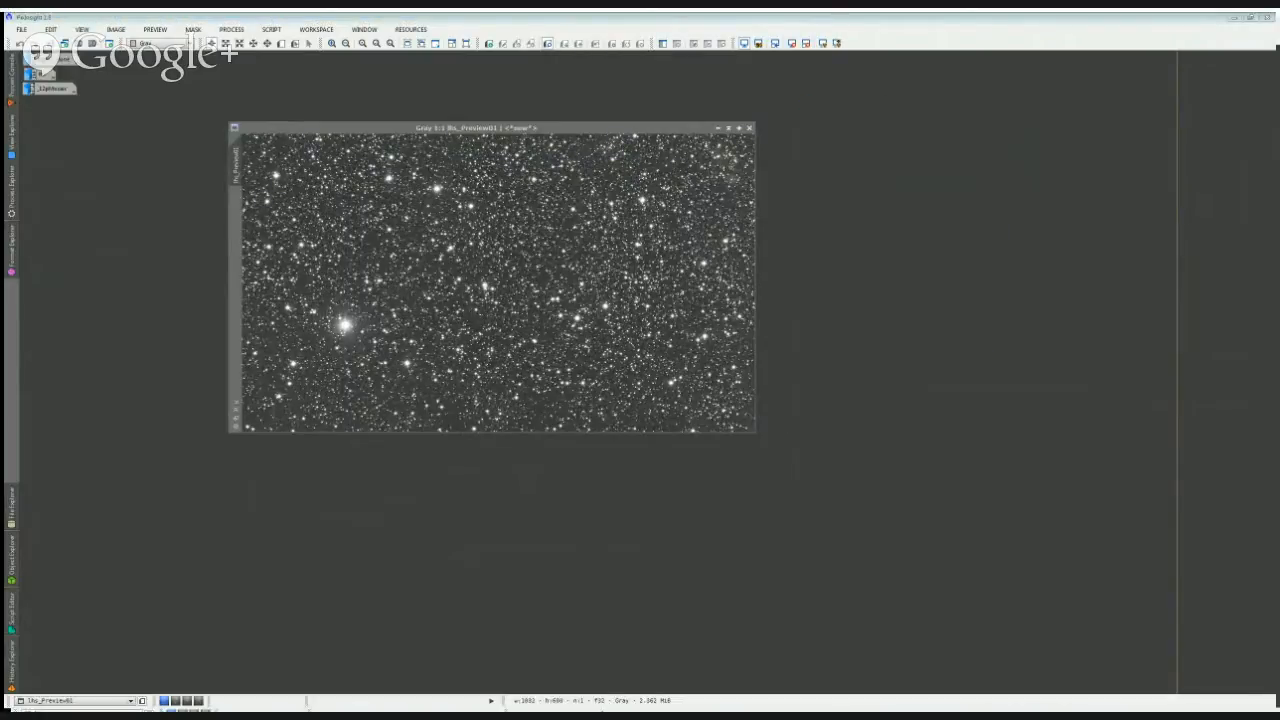
{"action": "key", "text": "alt+Tab"}
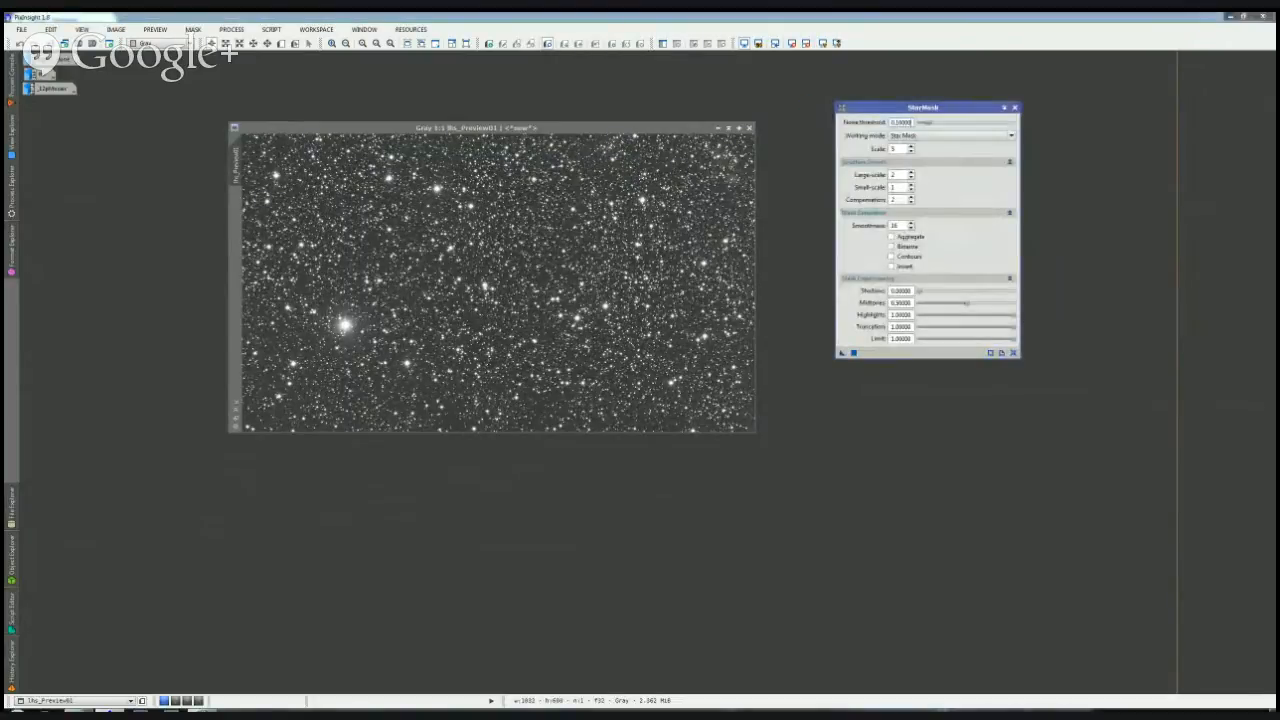
{"action": "key", "text": "alt+Tab"}
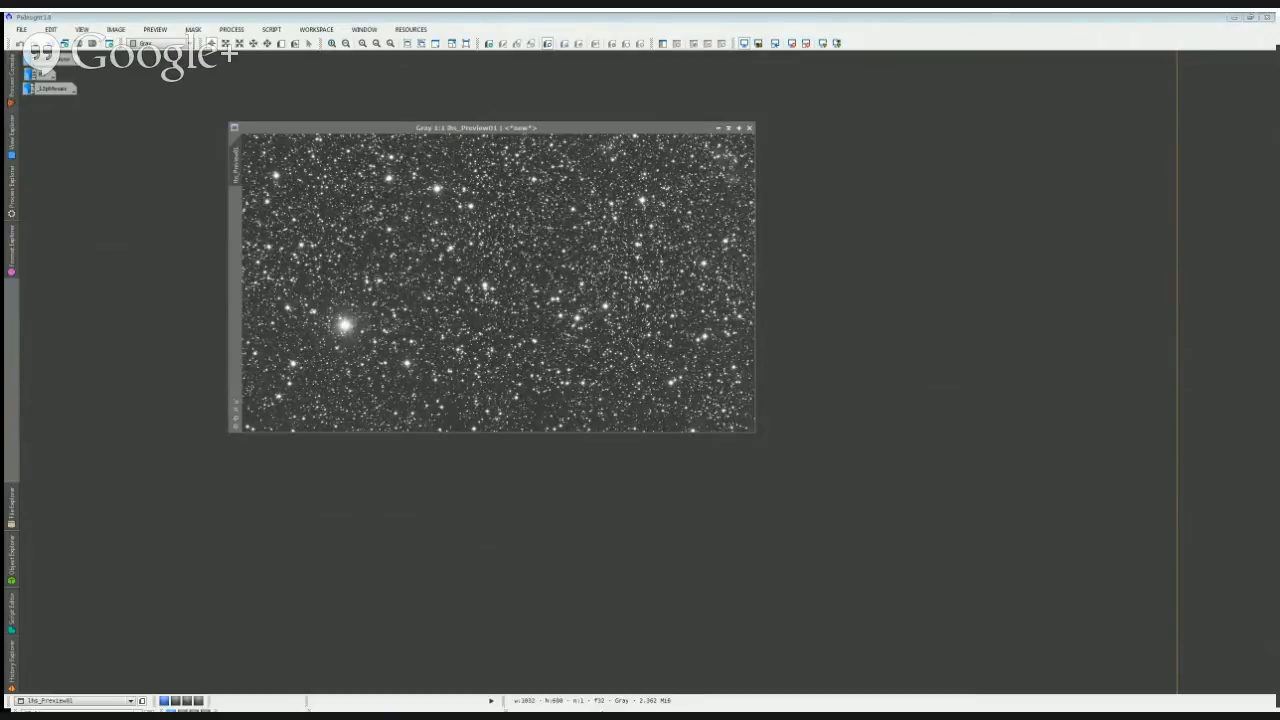
{"action": "key", "text": "alt+Tab"}
{"action": "key", "text": "alt+Tab"}
{"action": "key", "text": "alt+Tab"}
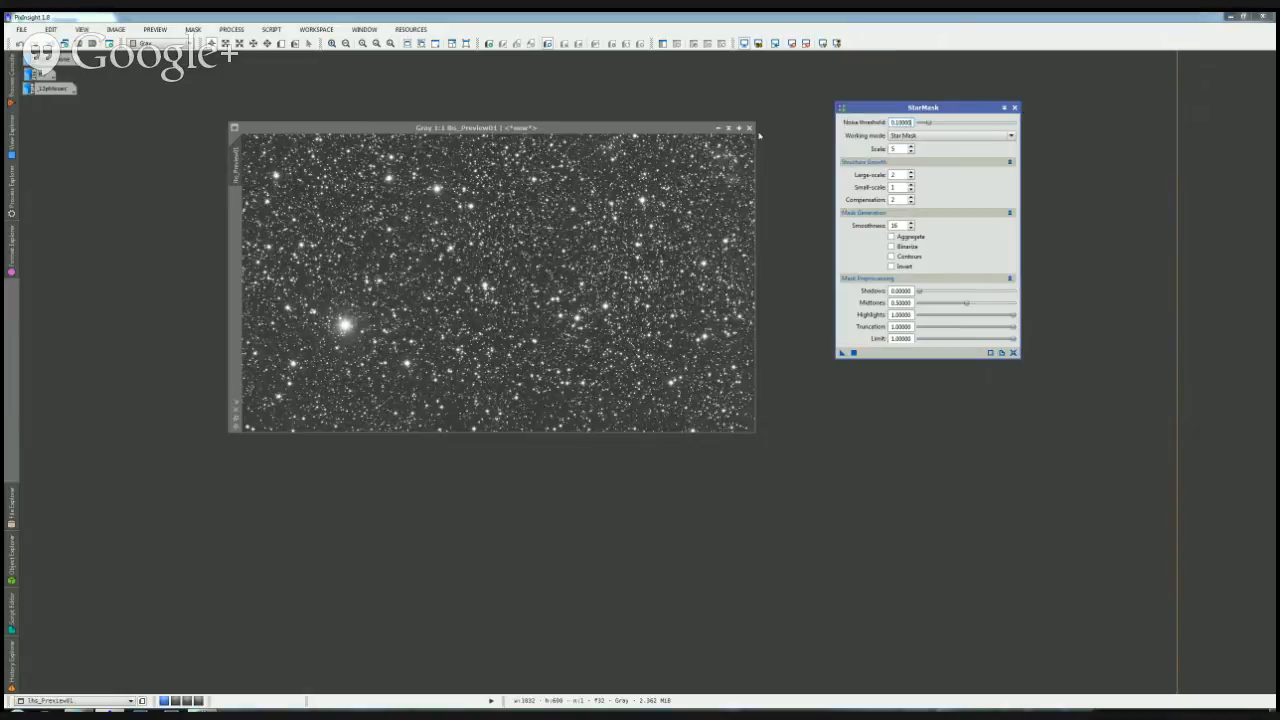
{"action": "key", "text": "alt+Tab"}
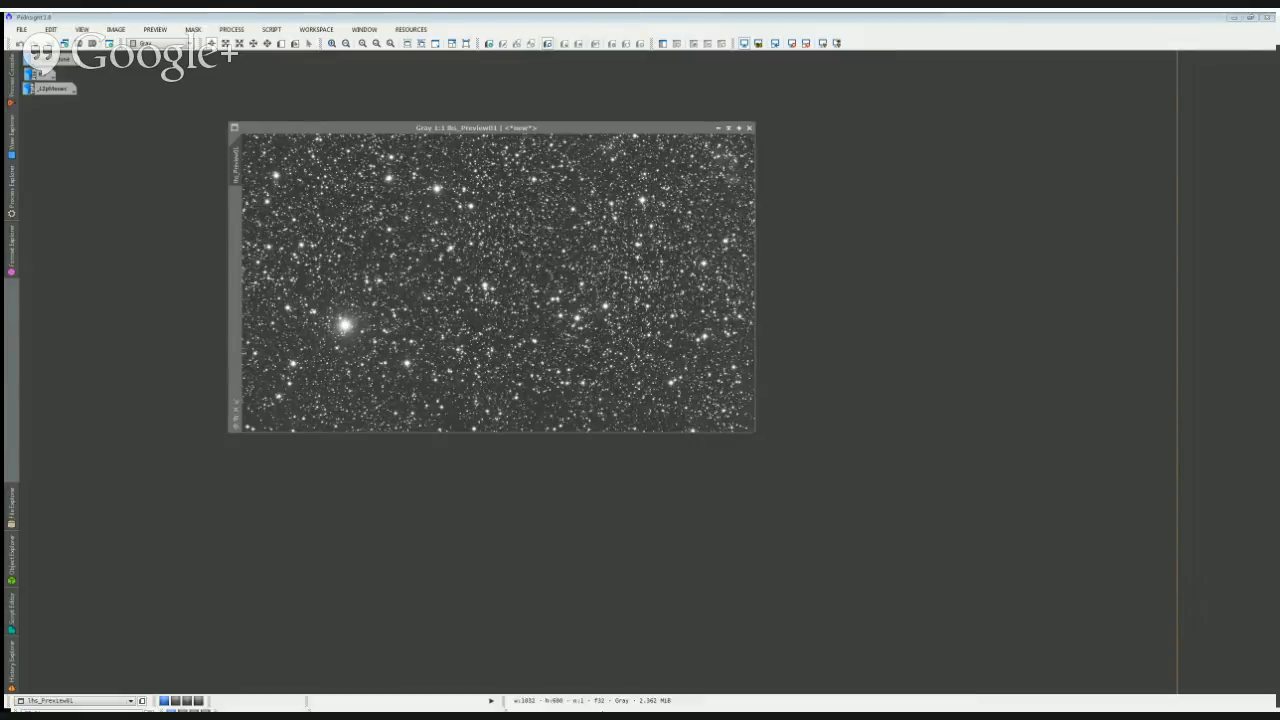
{"action": "key", "text": "alt+Tab"}
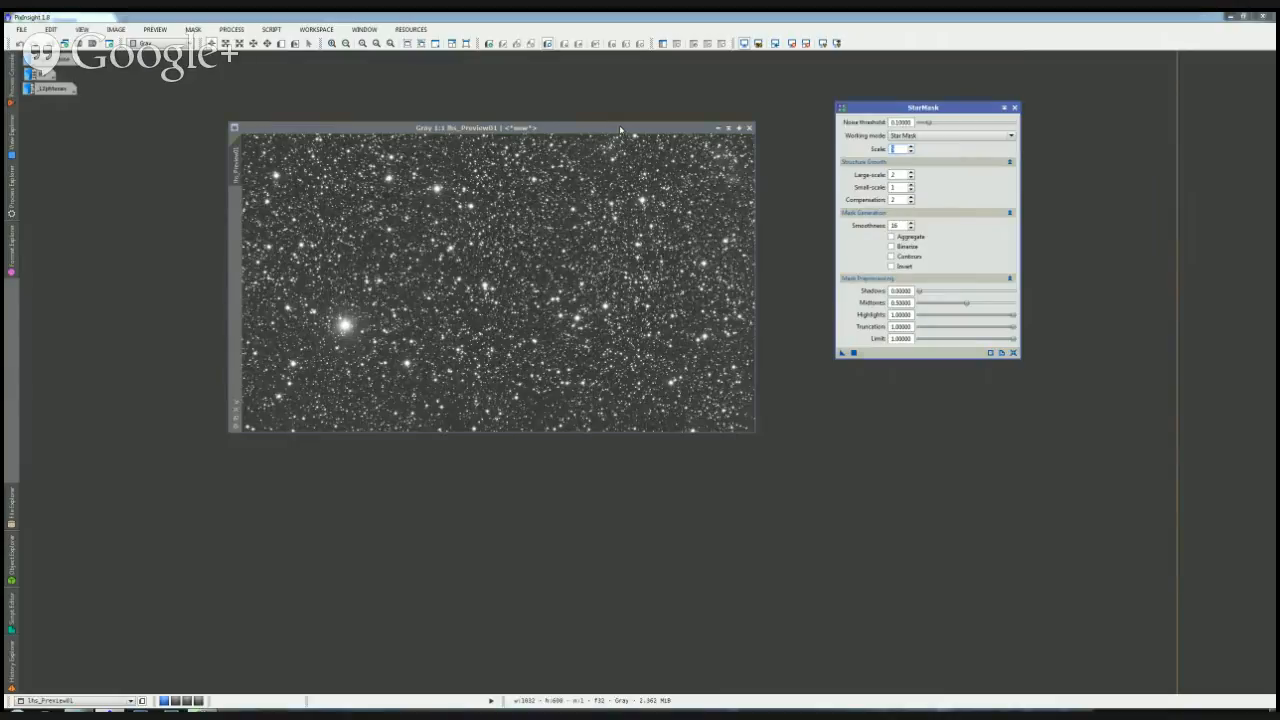
Step: Split the extracted star-field image into five wavelet layers with the ExtractWaveletLayers script, using the B3 Spline scaling function
{"action": "left_click_drag", "start_coordinate": [620, 128], "coordinate": [576, 125]}
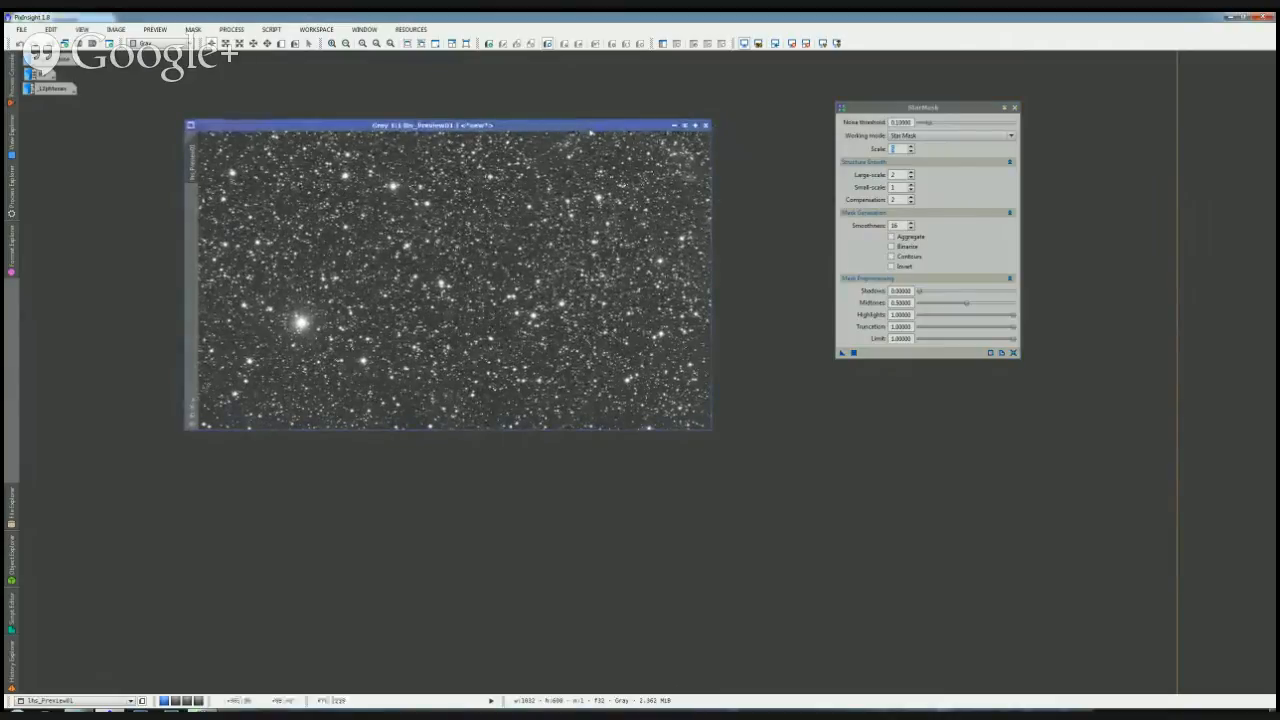
{"action": "left_click", "coordinate": [279, 34]}
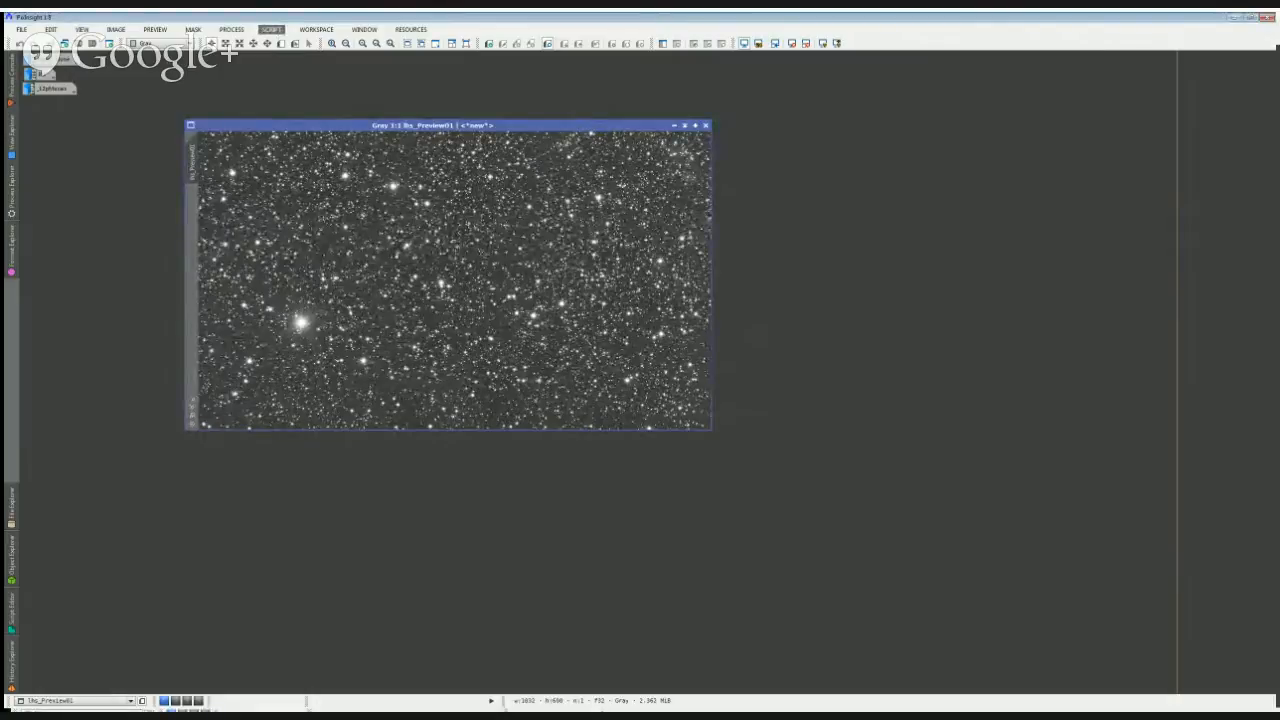
{"action": "left_click_drag", "start_coordinate": [640, 309], "coordinate": [858, 116]}
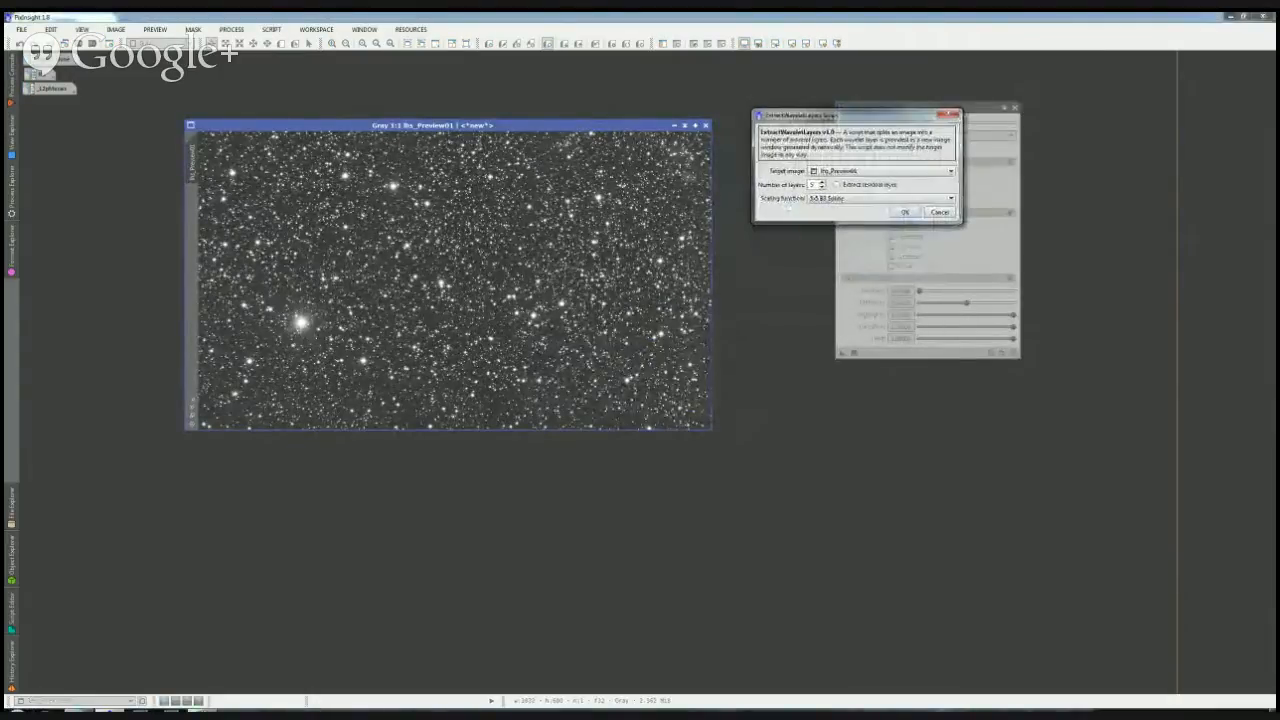
{"action": "left_click", "coordinate": [905, 212]}
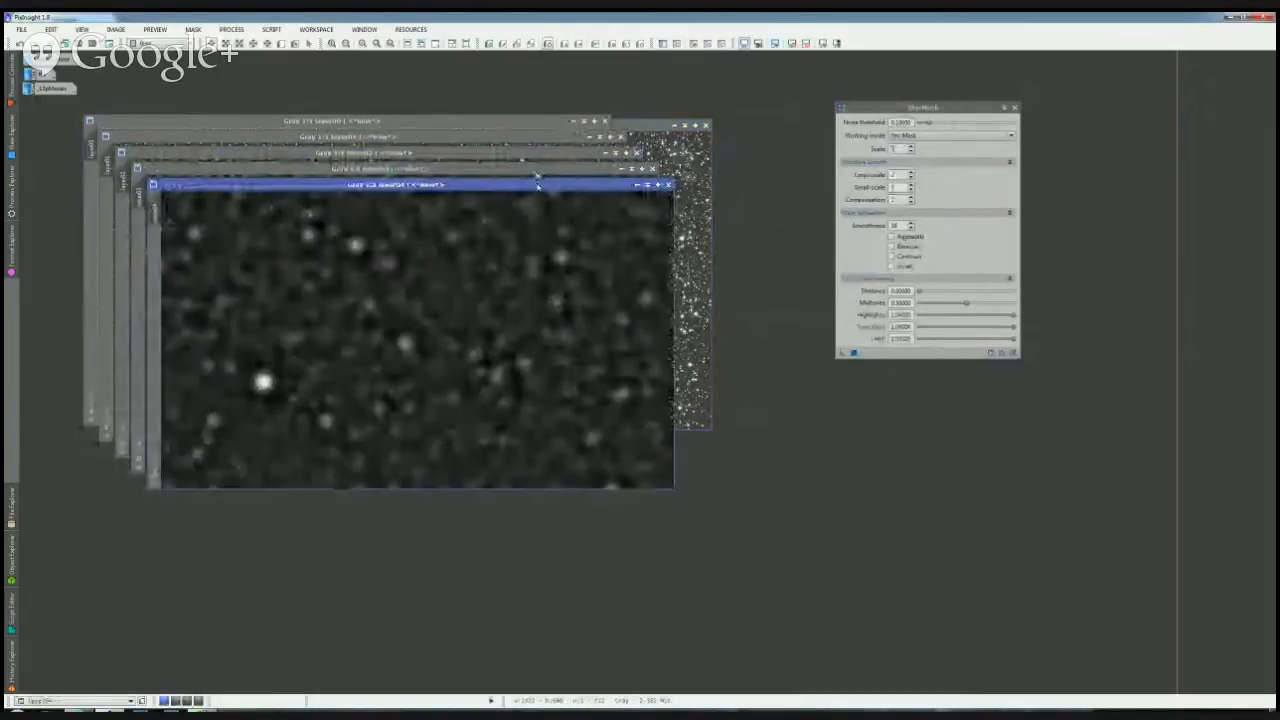
Step: Collapse the StarMask window out of the way and tile the wavelet layers together with the star-field image
{"action": "left_click_drag", "start_coordinate": [537, 184], "coordinate": [1065, 175]}
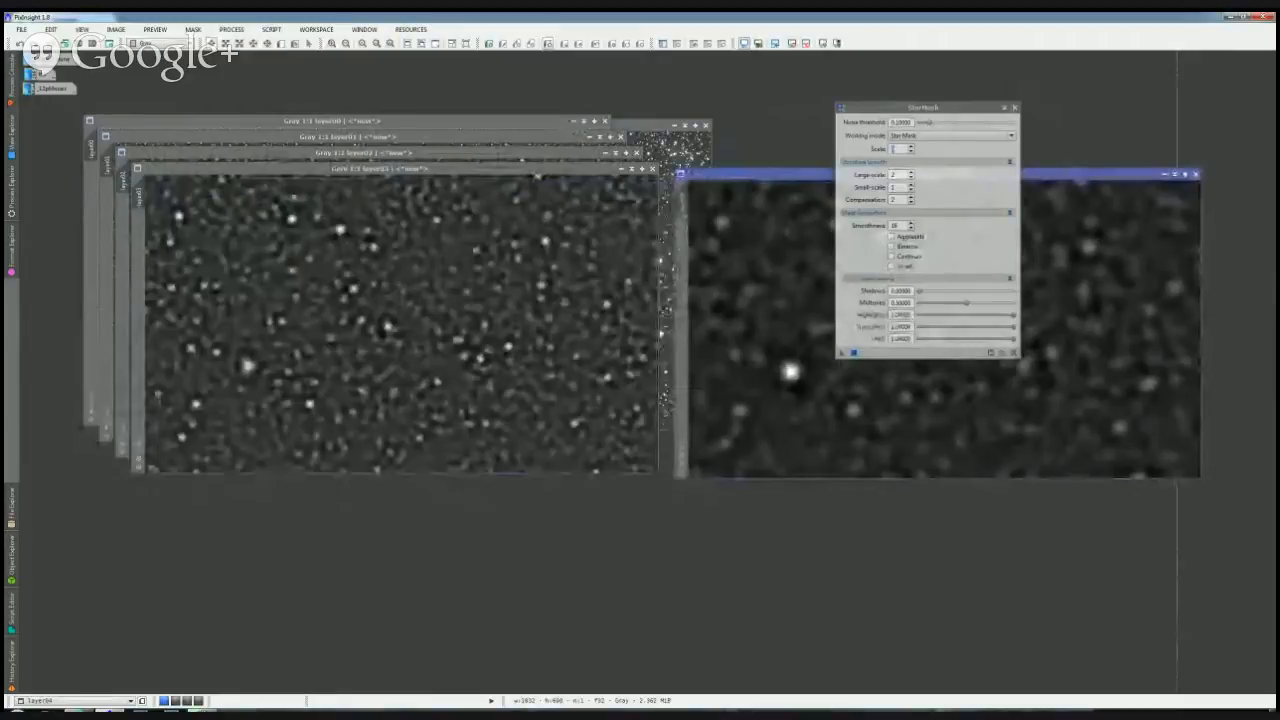
{"action": "double_click", "coordinate": [846, 107]}
{"action": "left_click_drag", "start_coordinate": [846, 107], "coordinate": [998, 58]}
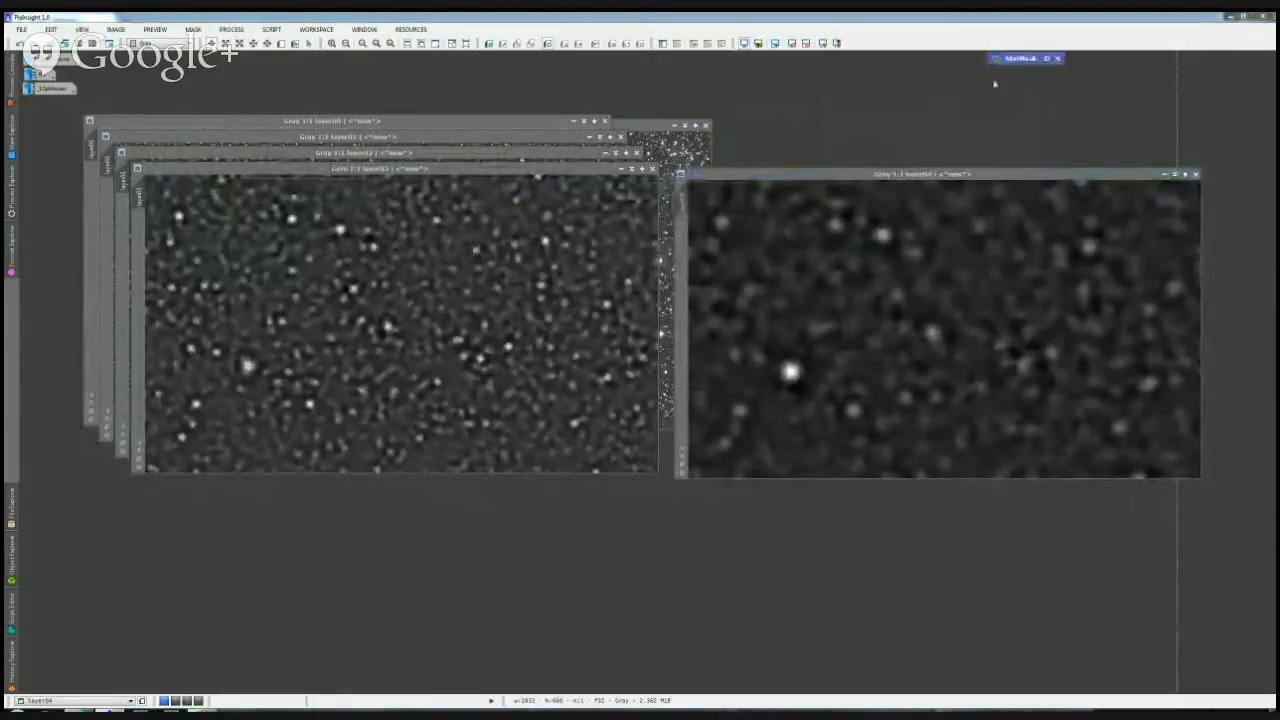
{"action": "left_click_drag", "start_coordinate": [502, 170], "coordinate": [565, 232]}
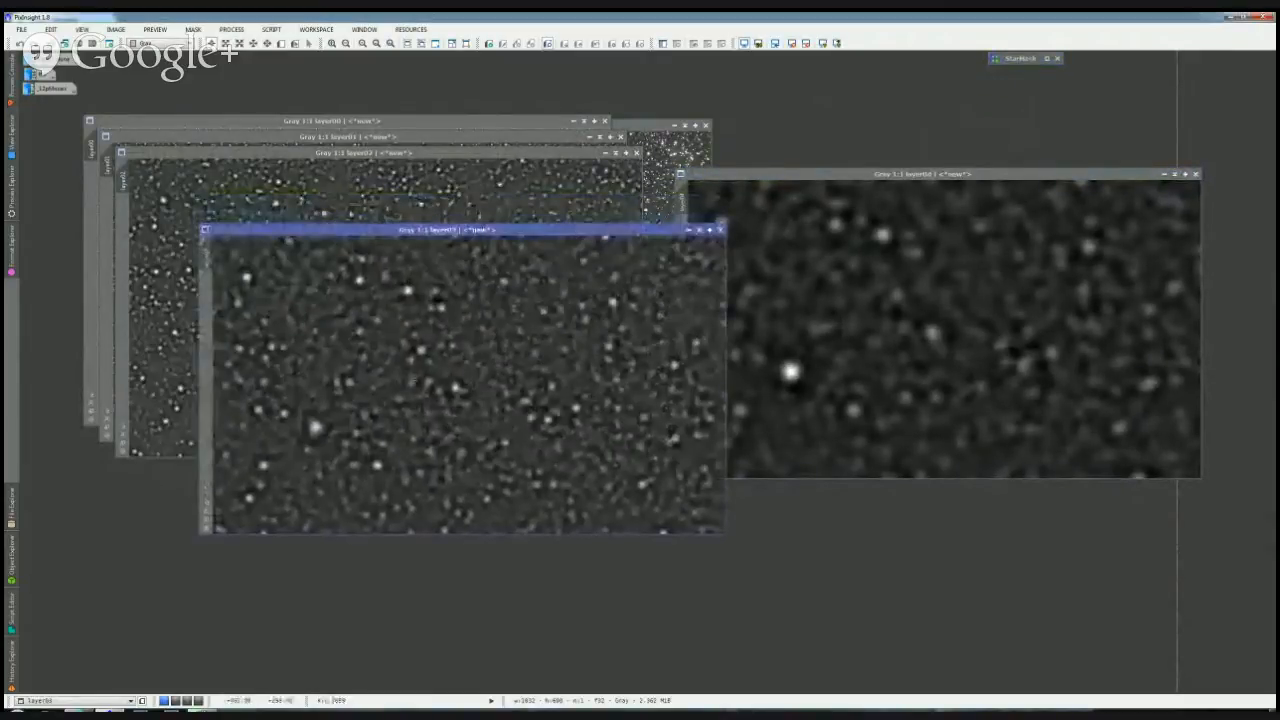
{"action": "left_click", "coordinate": [552, 154]}
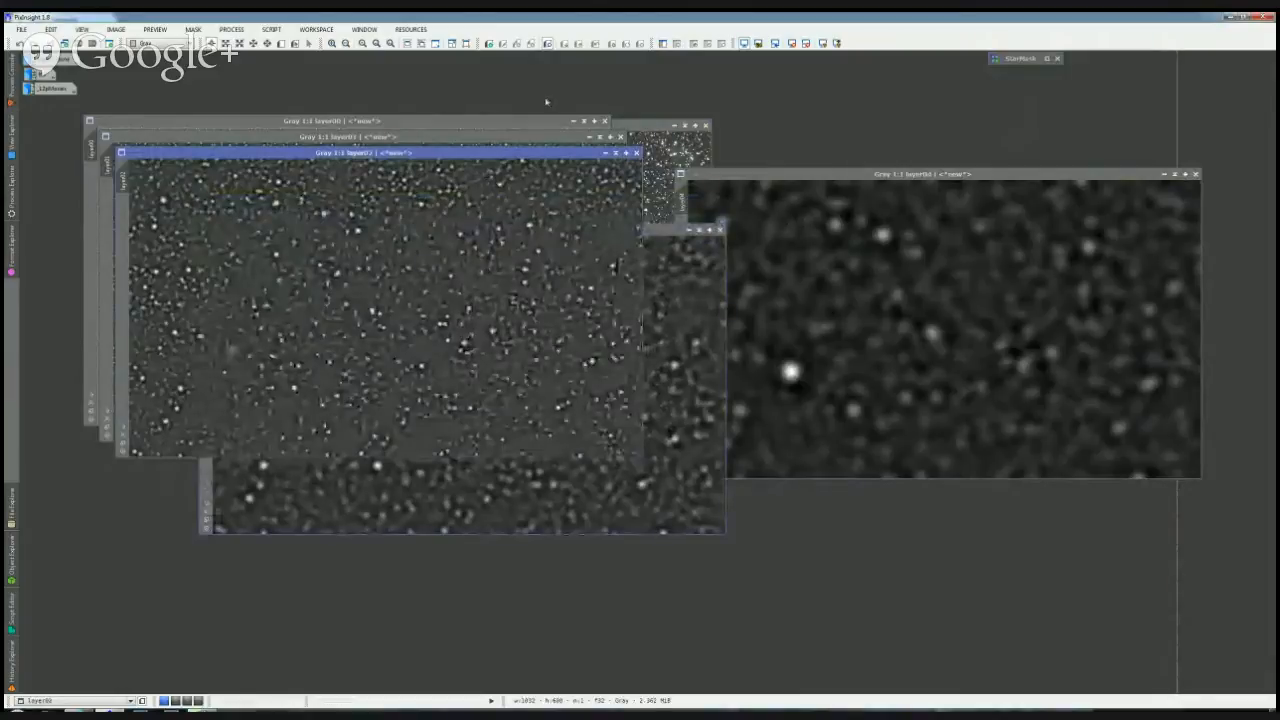
{"action": "left_click", "coordinate": [366, 34]}
{"action": "left_click", "coordinate": [416, 252]}
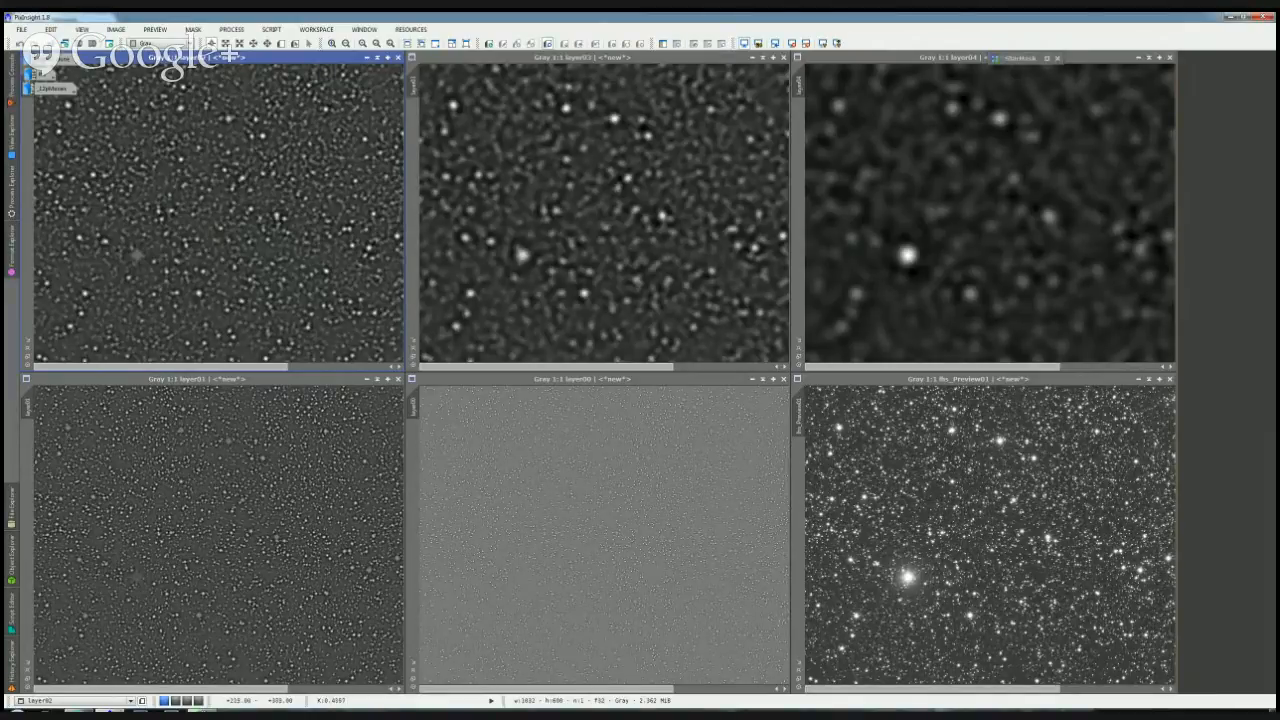
Step: Compare the bright star and its surroundings at 3:1 magnification in the star-field image and all five wavelet layers
{"action": "scroll", "coordinate": [939, 570], "scroll_direction": "up", "scroll_amount": 1}
{"action": "left_click_drag", "start_coordinate": [891, 594], "coordinate": [1014, 479]}
{"action": "scroll", "coordinate": [978, 535], "scroll_direction": "up", "scroll_amount": 1}
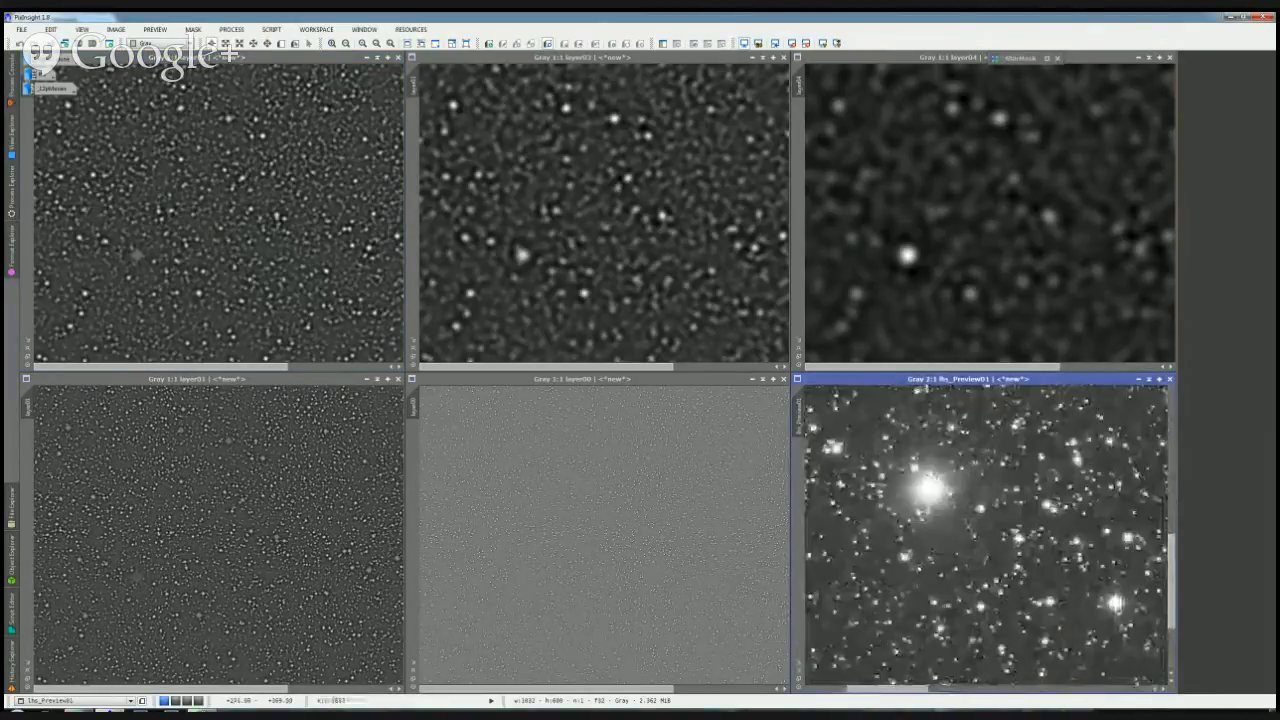
{"action": "left_click_drag", "start_coordinate": [935, 486], "coordinate": [994, 534]}
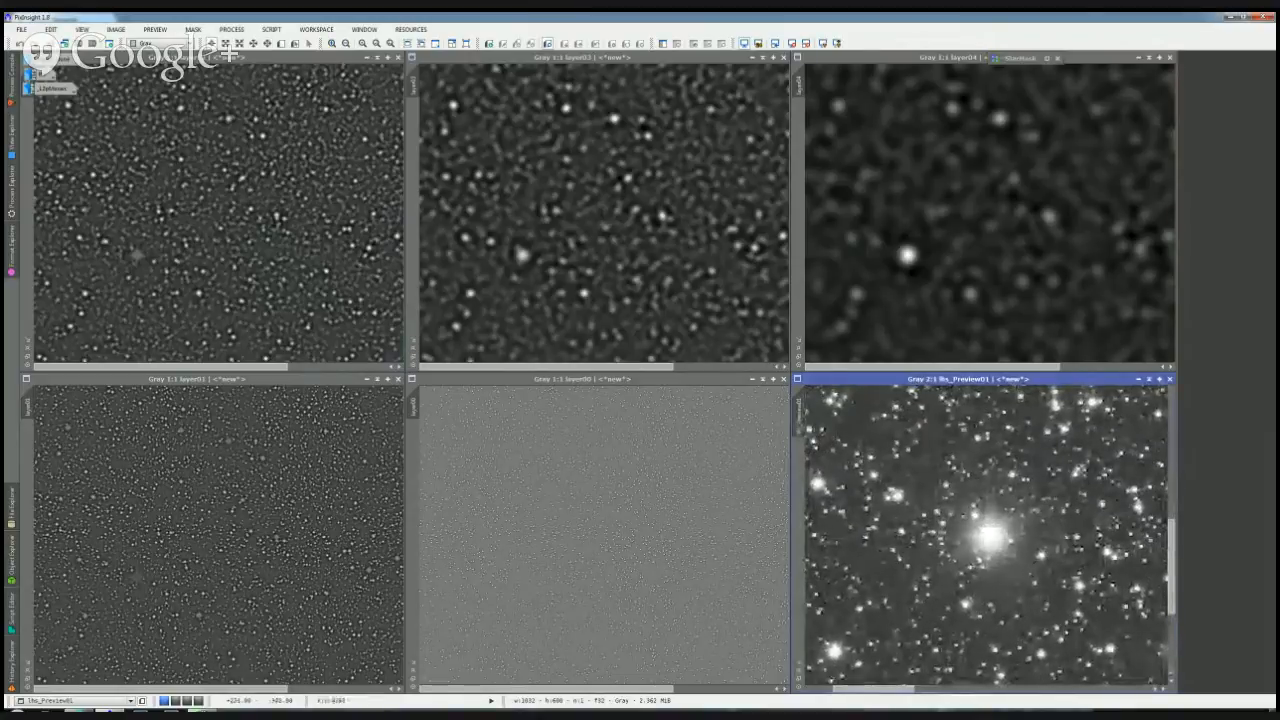
{"action": "scroll", "coordinate": [417, 400], "scroll_direction": "up", "scroll_amount": 2}
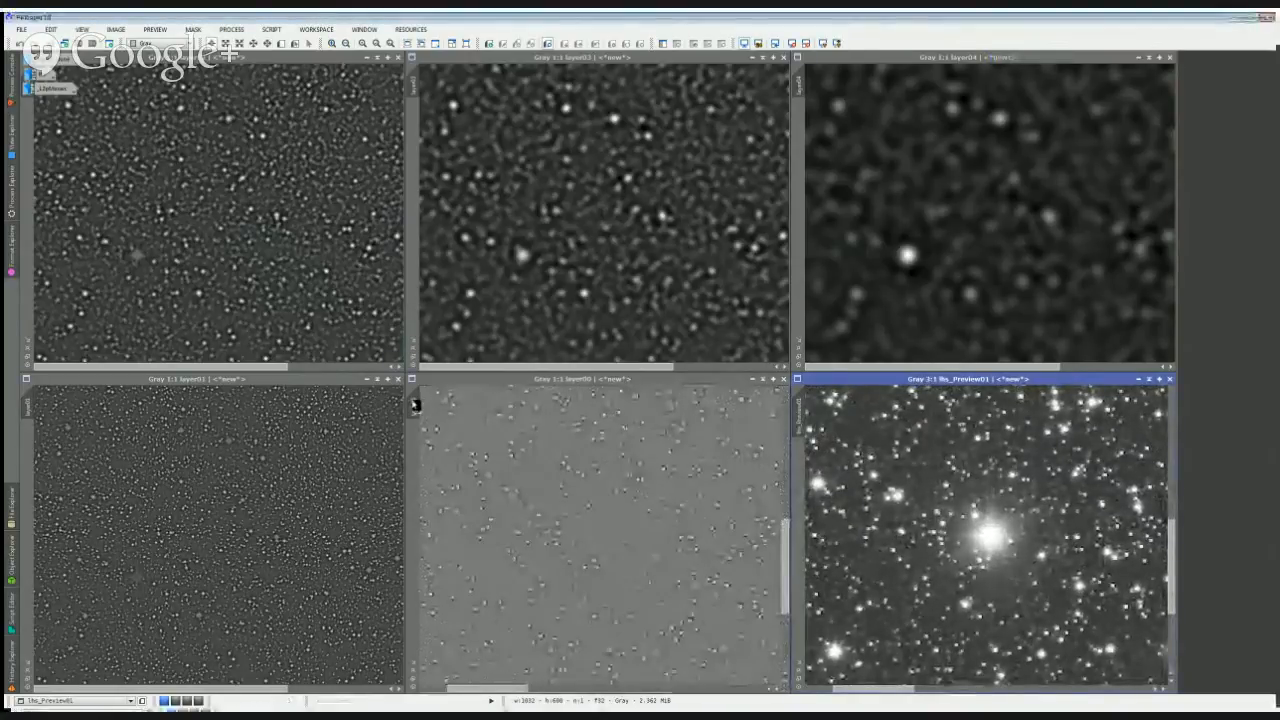
{"action": "scroll", "coordinate": [35, 405], "scroll_direction": "up", "scroll_amount": 2}
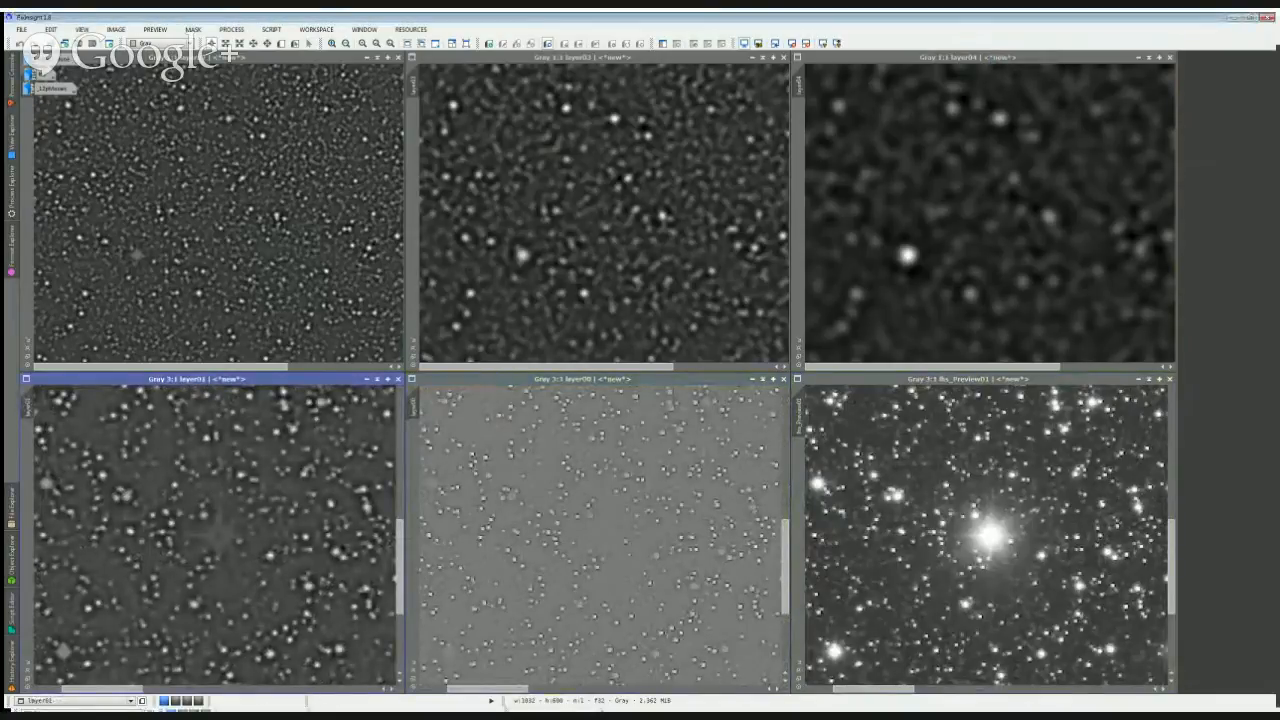
{"action": "scroll", "coordinate": [803, 96], "scroll_direction": "up", "scroll_amount": 2}
{"action": "scroll", "coordinate": [480, 277], "scroll_direction": "up", "scroll_amount": 2}
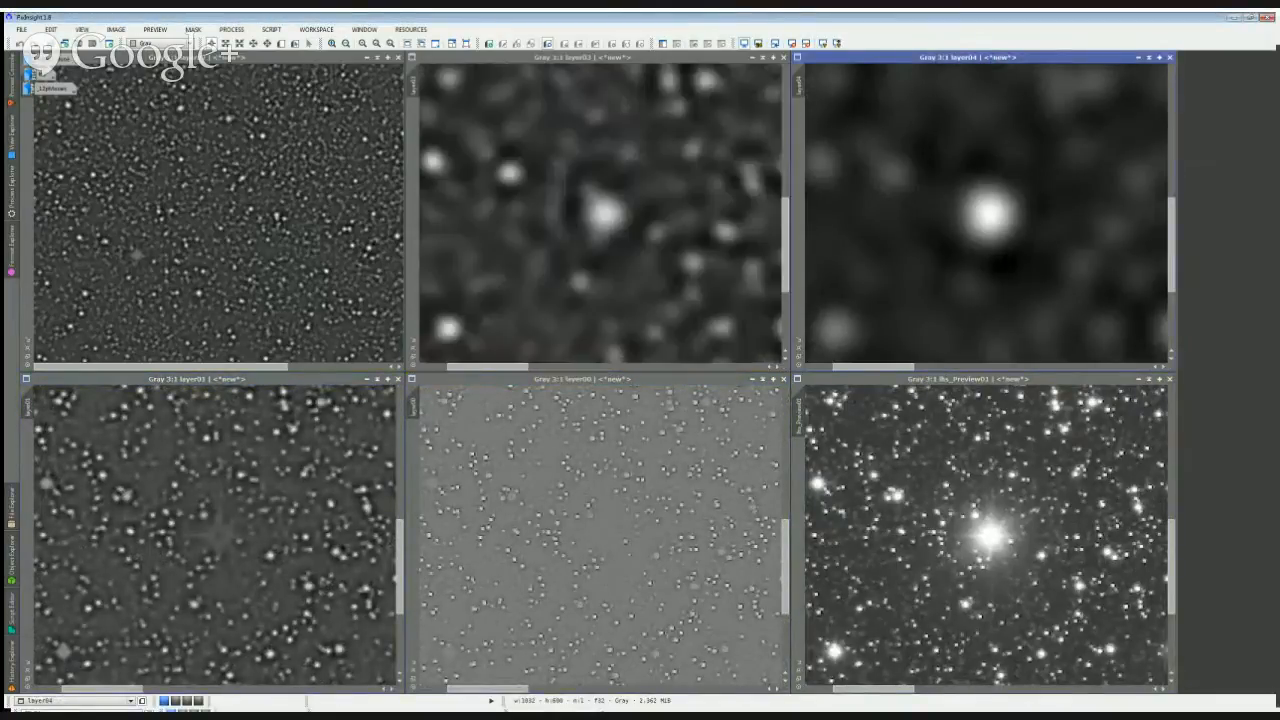
{"action": "left_click_drag", "start_coordinate": [288, 58], "coordinate": [329, 58]}
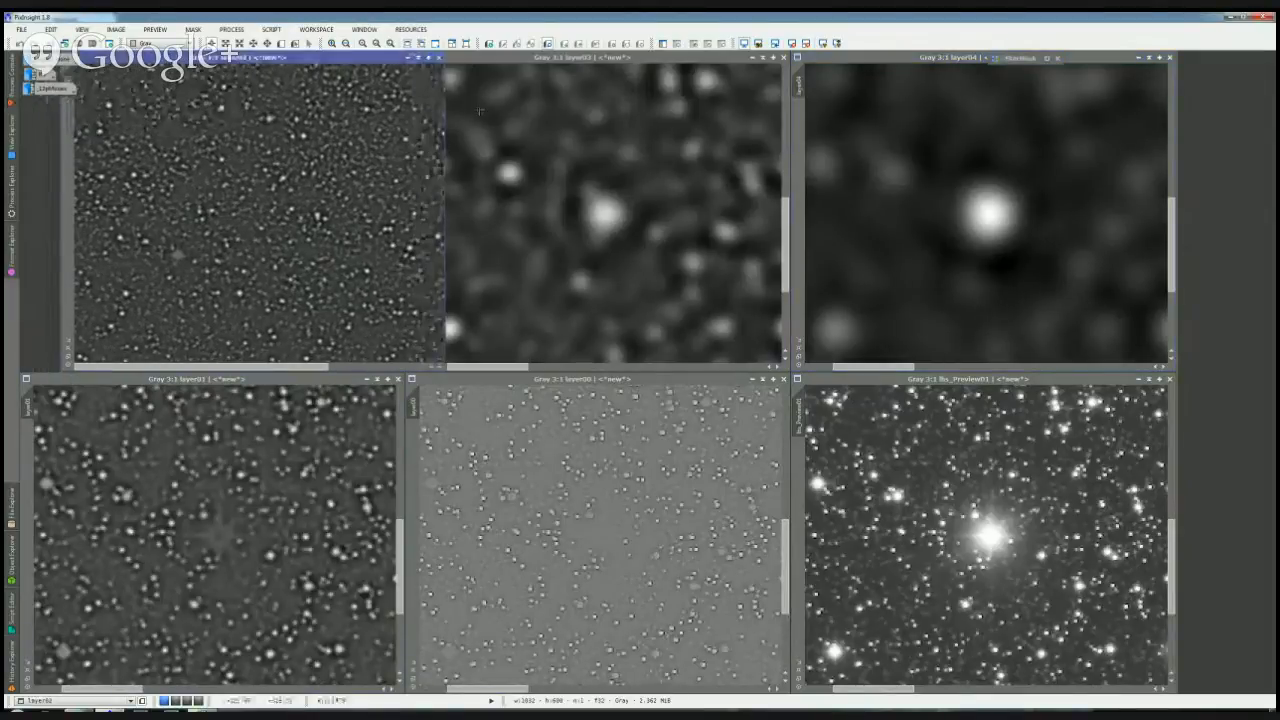
{"action": "left_click", "coordinate": [802, 100]}
{"action": "left_click_drag", "start_coordinate": [800, 92], "coordinate": [68, 130]}
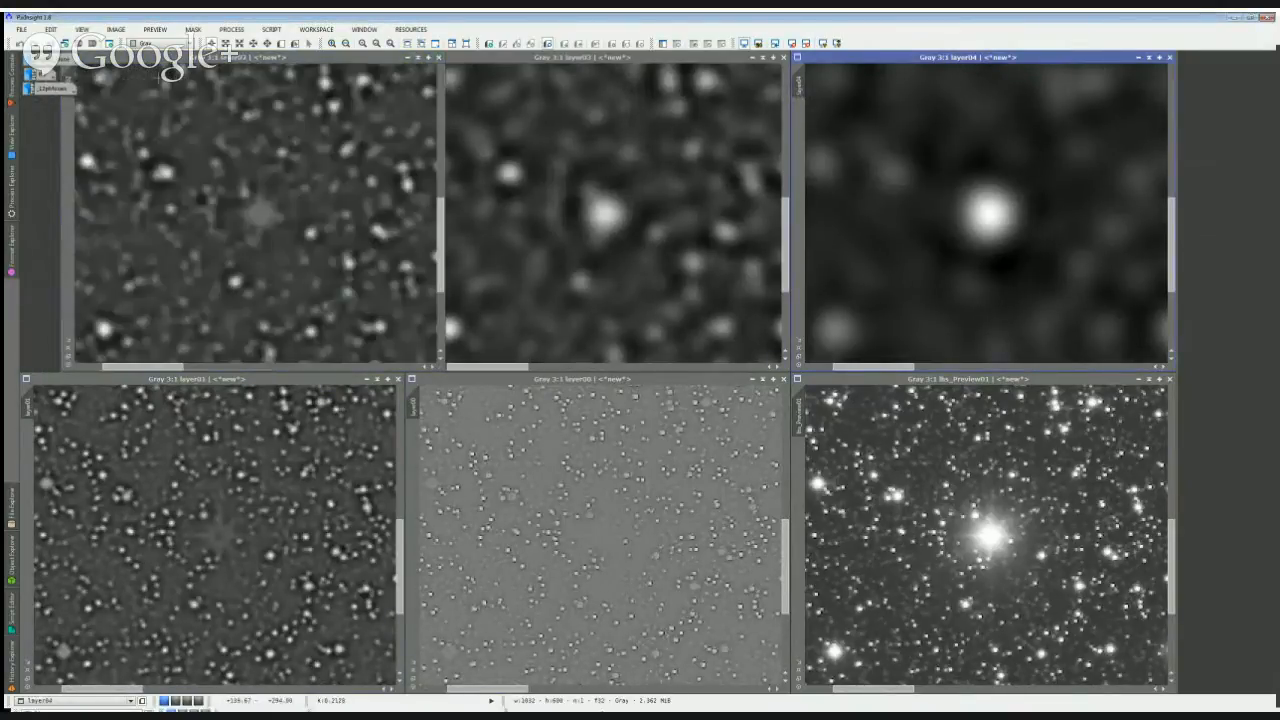
{"action": "left_click_drag", "start_coordinate": [231, 58], "coordinate": [190, 59]}
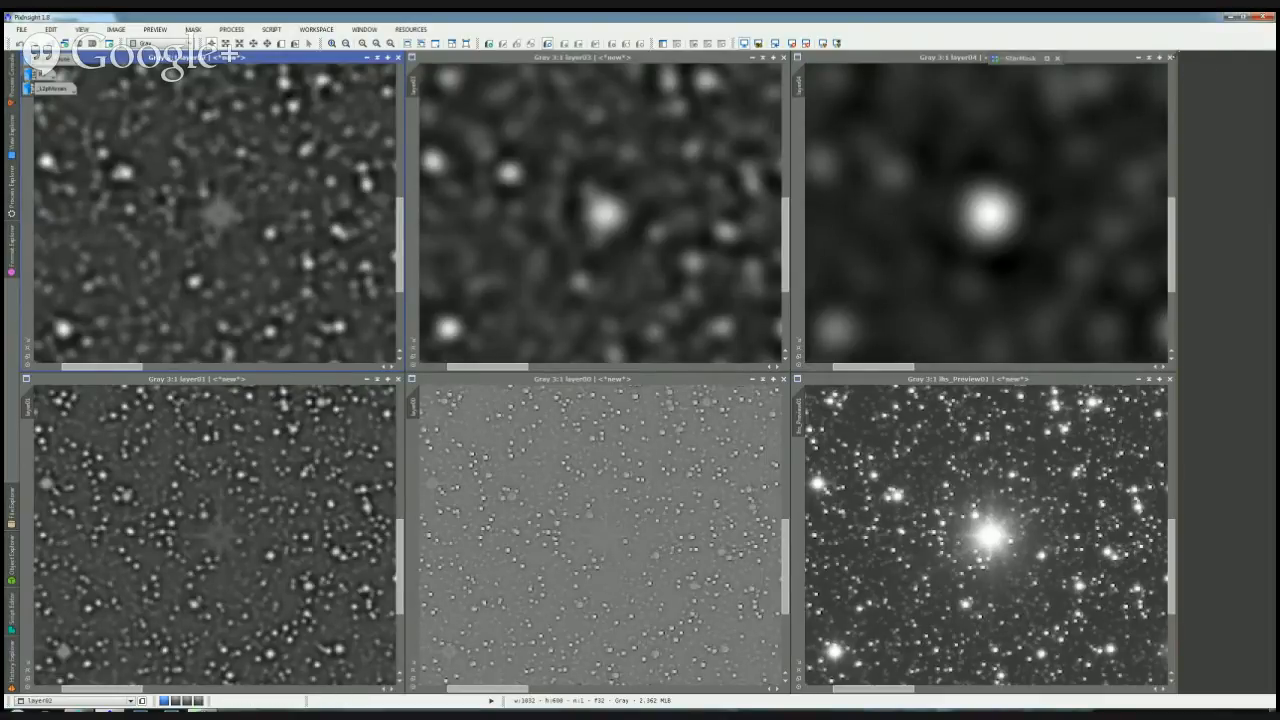
Step: Close all five wavelet layers and the extracted star-field image
{"action": "left_click", "coordinate": [1170, 57]}
{"action": "left_click", "coordinate": [1170, 379]}
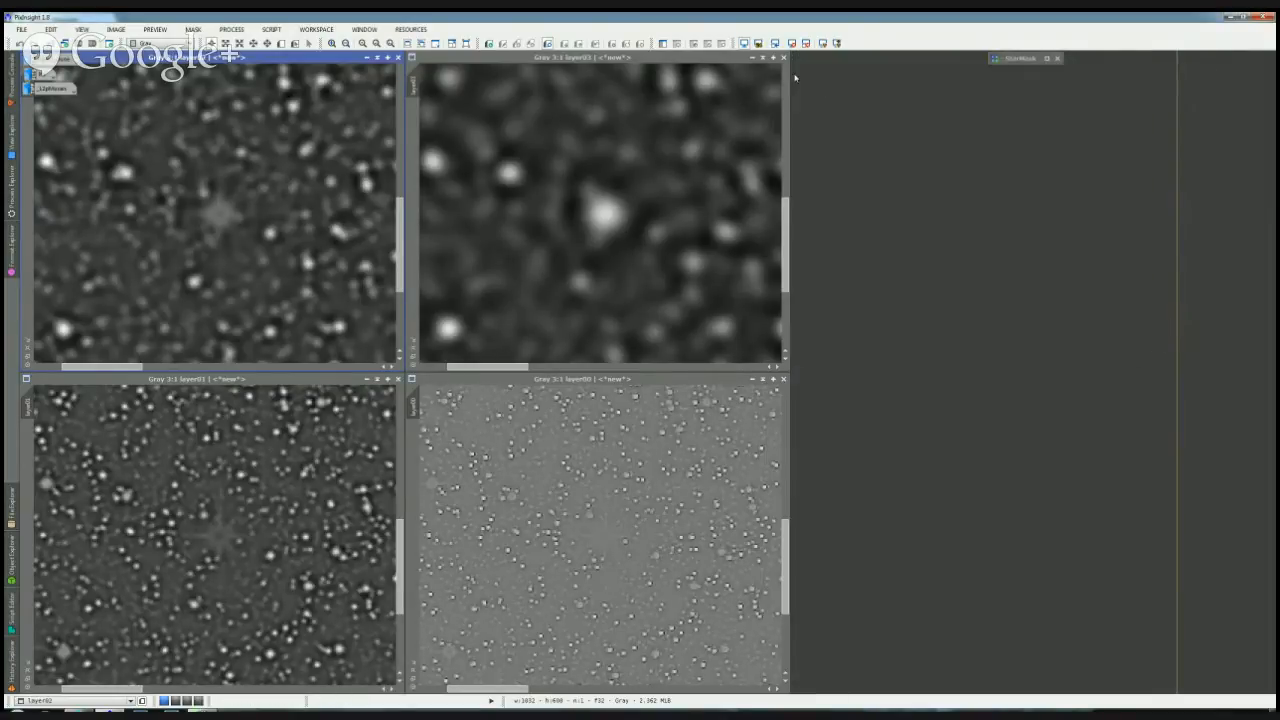
{"action": "left_click", "coordinate": [783, 57]}
{"action": "left_click", "coordinate": [783, 379]}
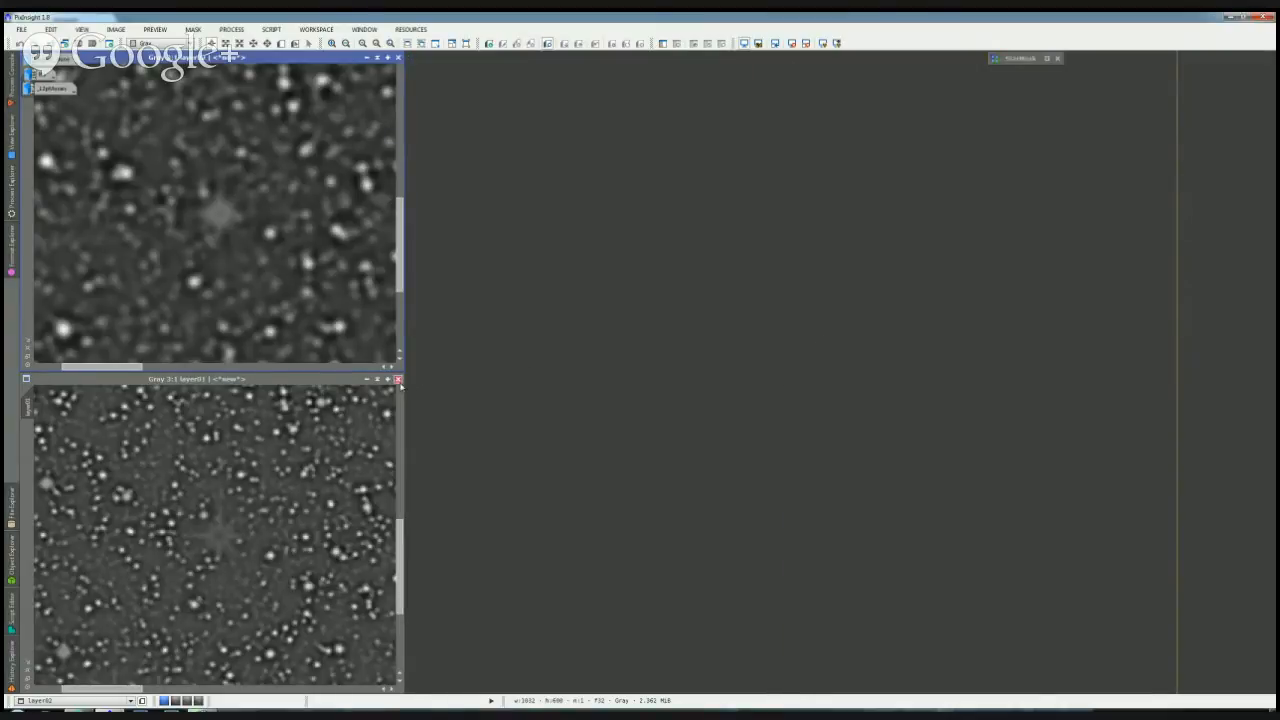
{"action": "left_click", "coordinate": [397, 379]}
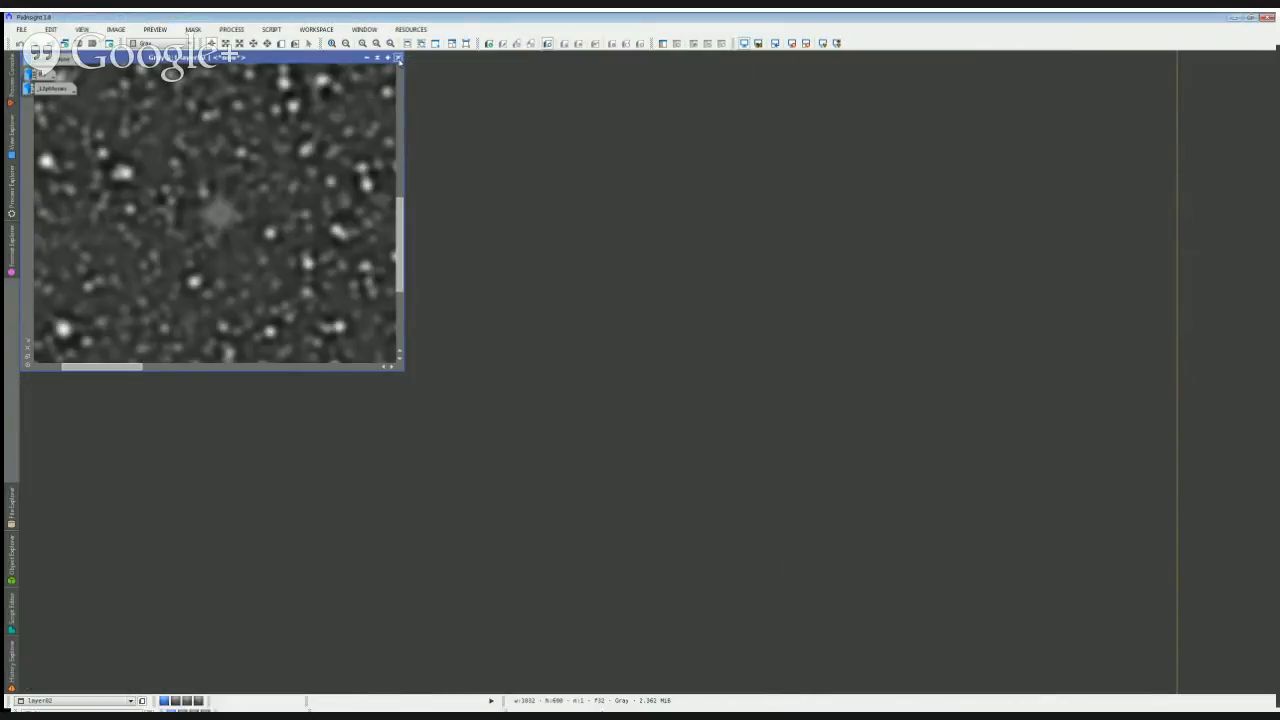
{"action": "left_click", "coordinate": [398, 58]}
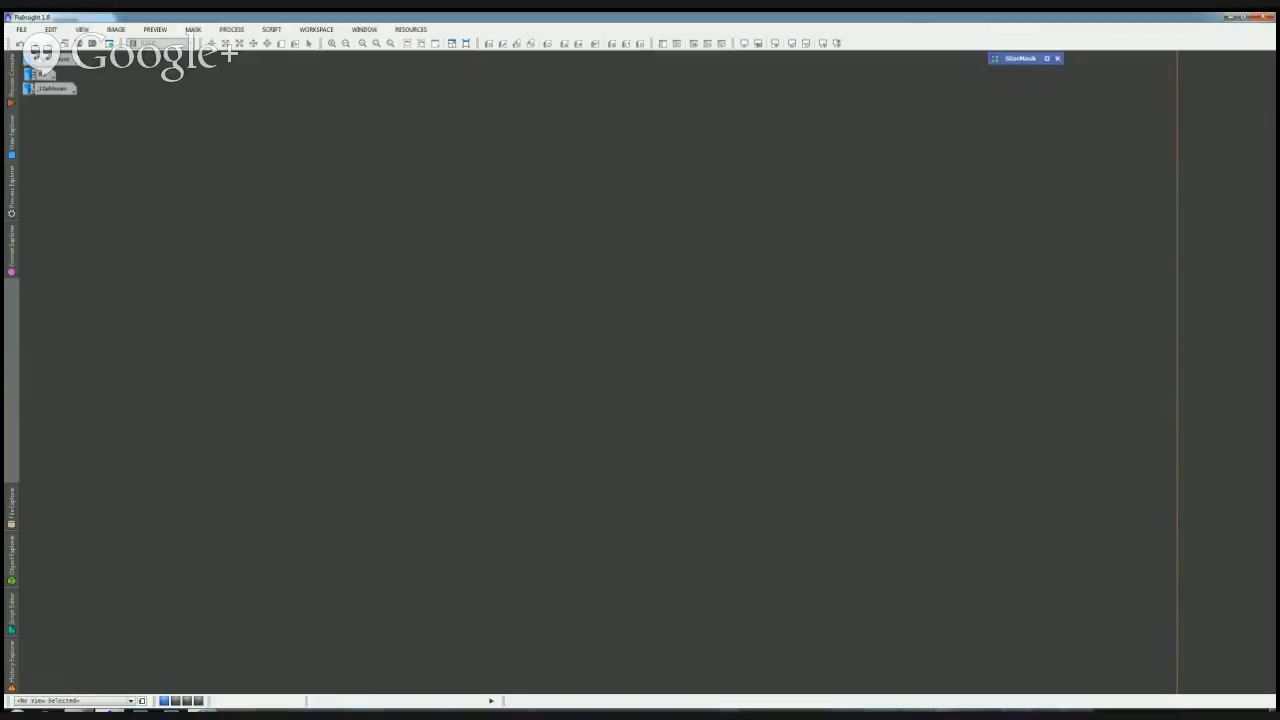
Step: Restore the full grayscale nebula image, define a preview of about 1490 × 920 px above the lower nebula, and extract it as a new image
{"action": "double_click", "coordinate": [44, 60]}
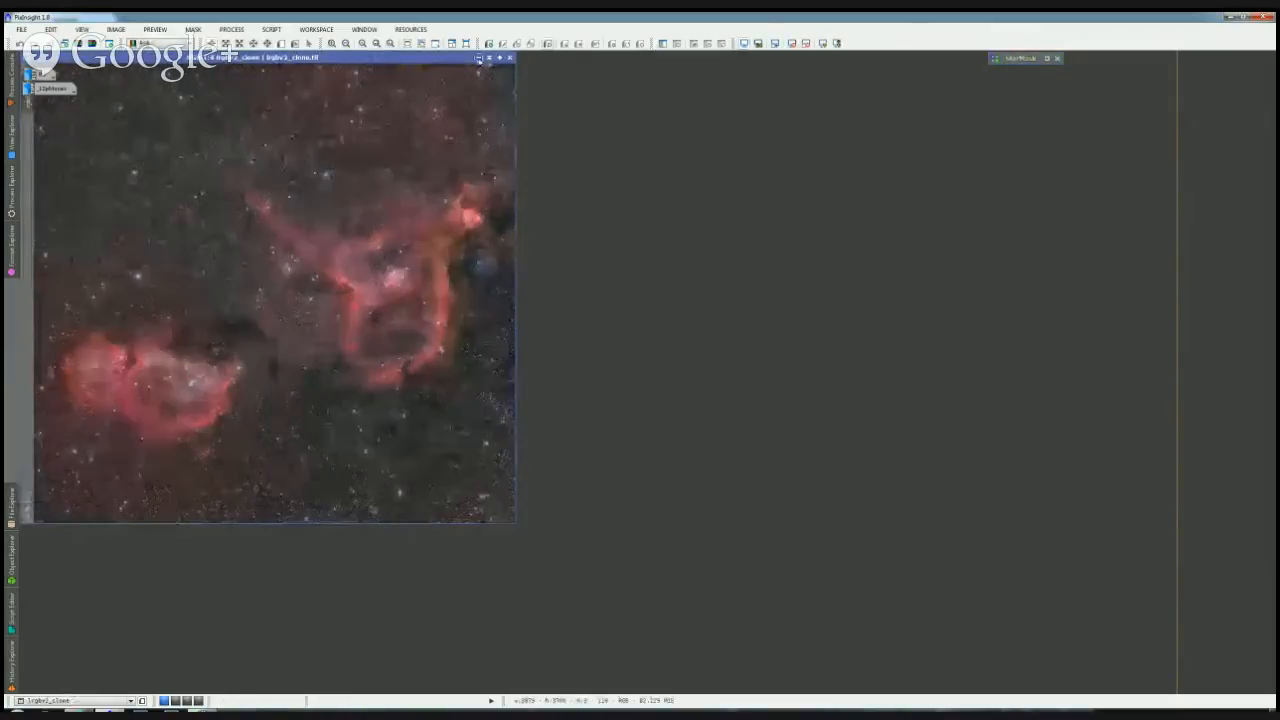
{"action": "left_click", "coordinate": [479, 58]}
{"action": "double_click", "coordinate": [46, 74]}
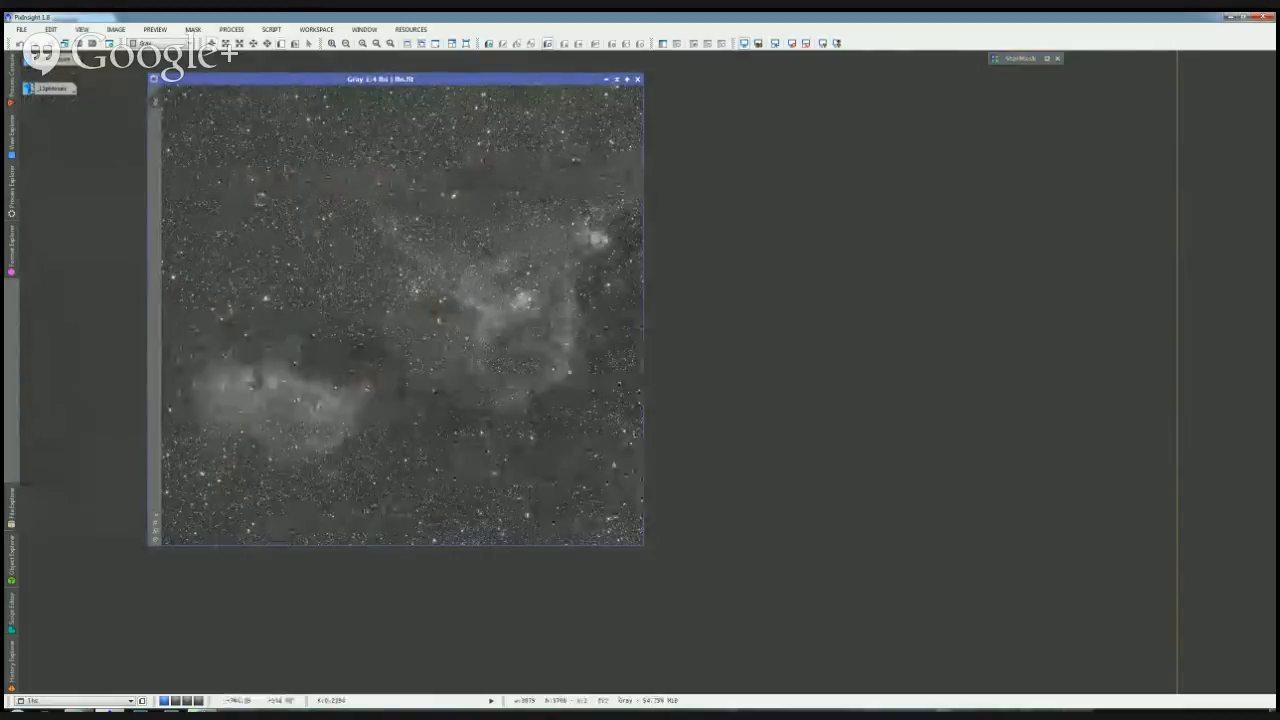
{"action": "left_click_drag", "start_coordinate": [437, 320], "coordinate": [436, 318]}
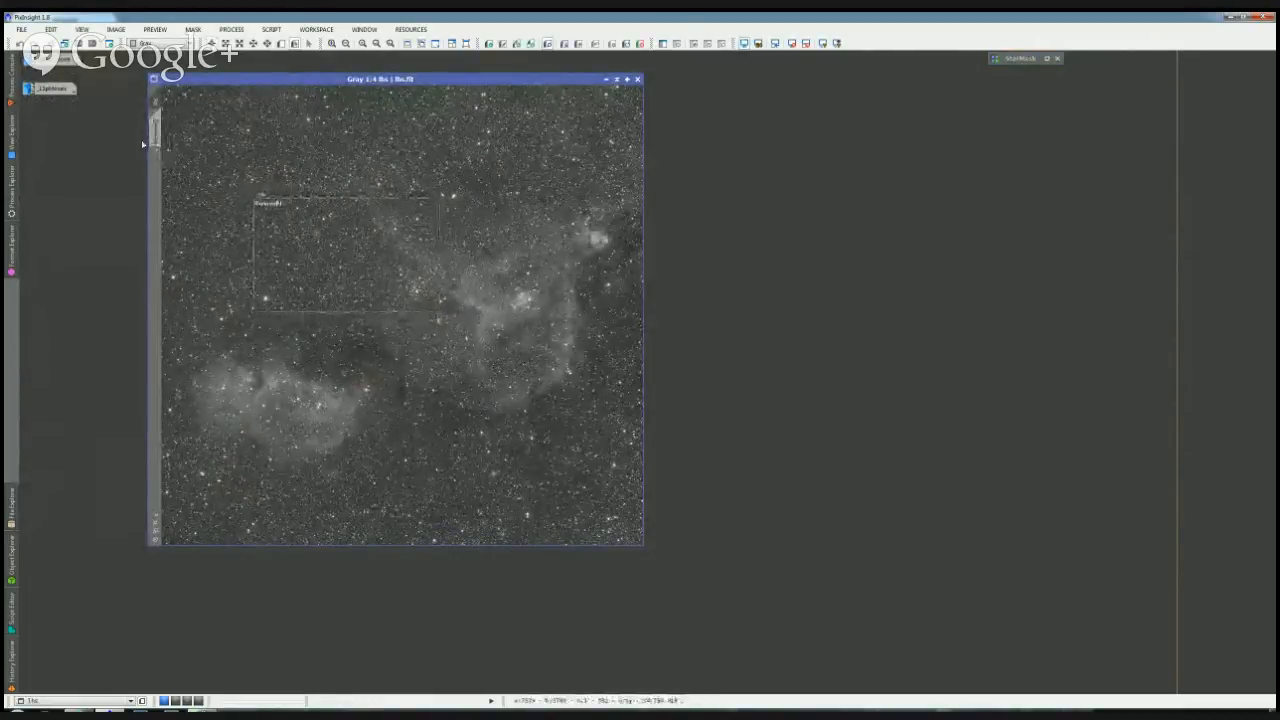
{"action": "left_click", "coordinate": [154, 125]}
{"action": "left_click_drag", "start_coordinate": [154, 127], "coordinate": [700, 260]}
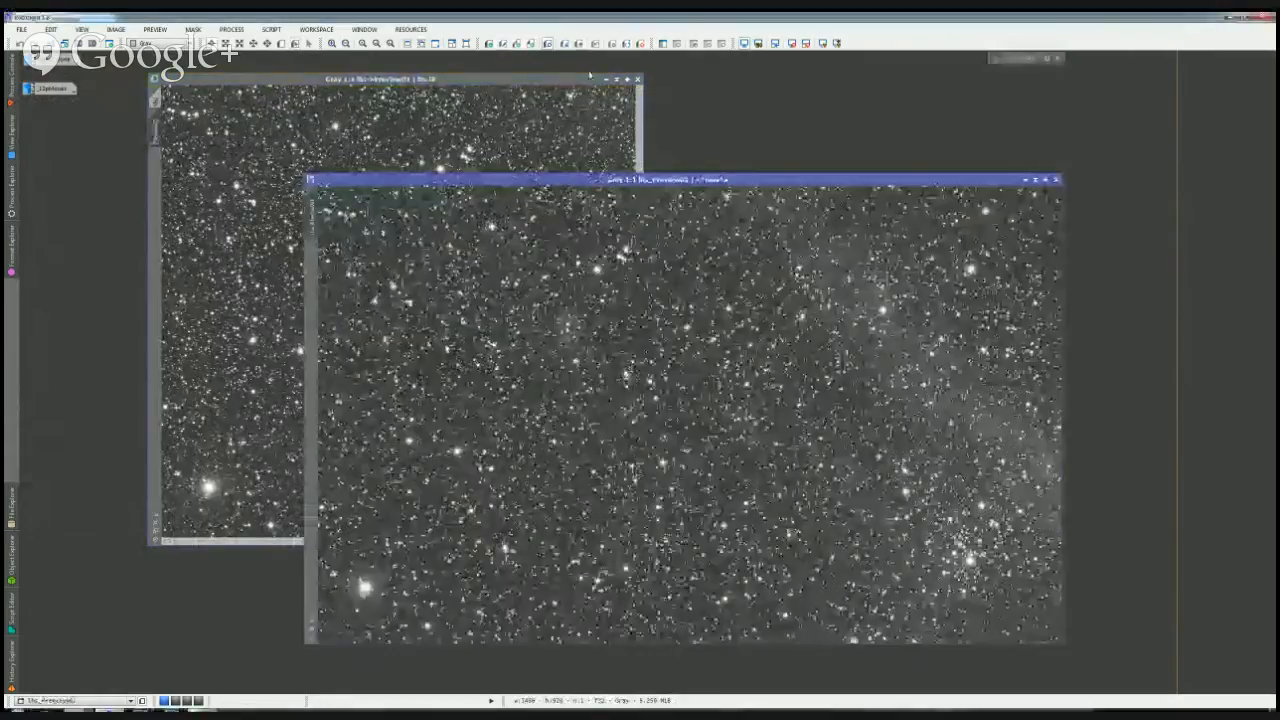
Step: Minimize the full nebula image and arrange the newly extracted star field beside the expanded StarMask window
{"action": "left_click", "coordinate": [606, 79]}
{"action": "left_click_drag", "start_coordinate": [633, 179], "coordinate": [480, 107]}
{"action": "left_click", "coordinate": [1046, 59]}
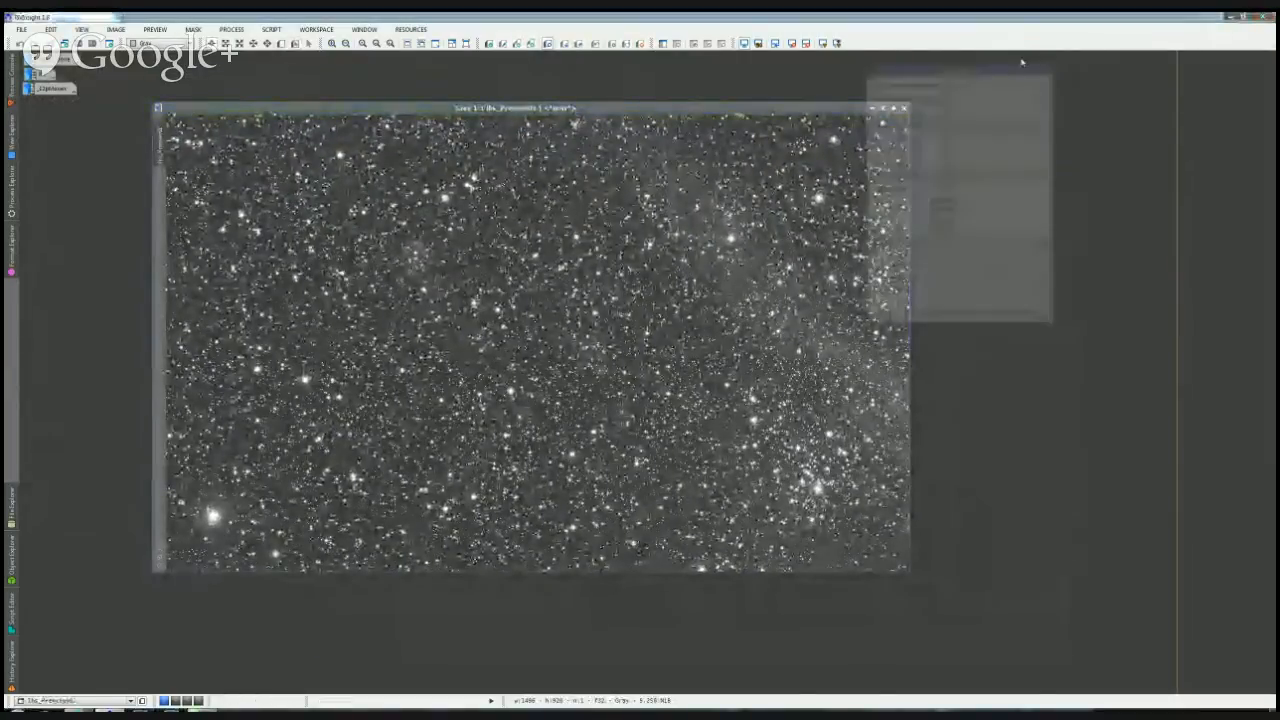
{"action": "left_click_drag", "start_coordinate": [1018, 78], "coordinate": [1114, 78]}
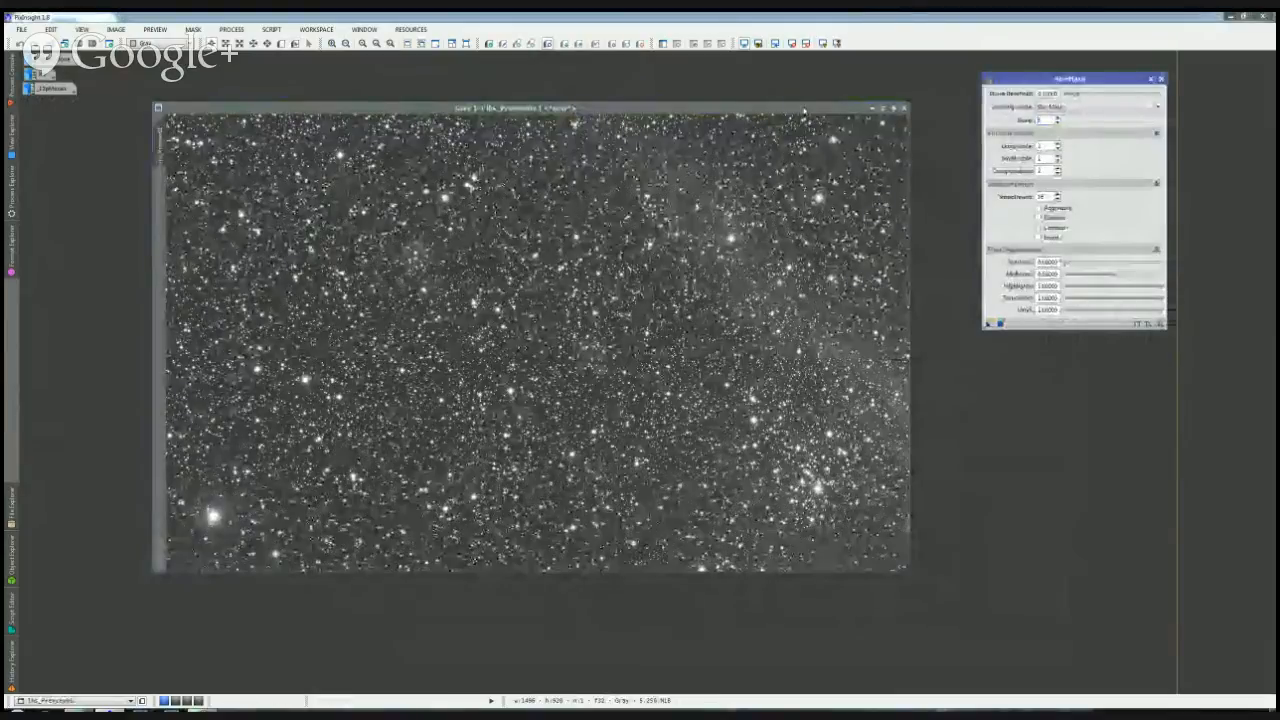
{"action": "left_click_drag", "start_coordinate": [590, 108], "coordinate": [577, 100]}
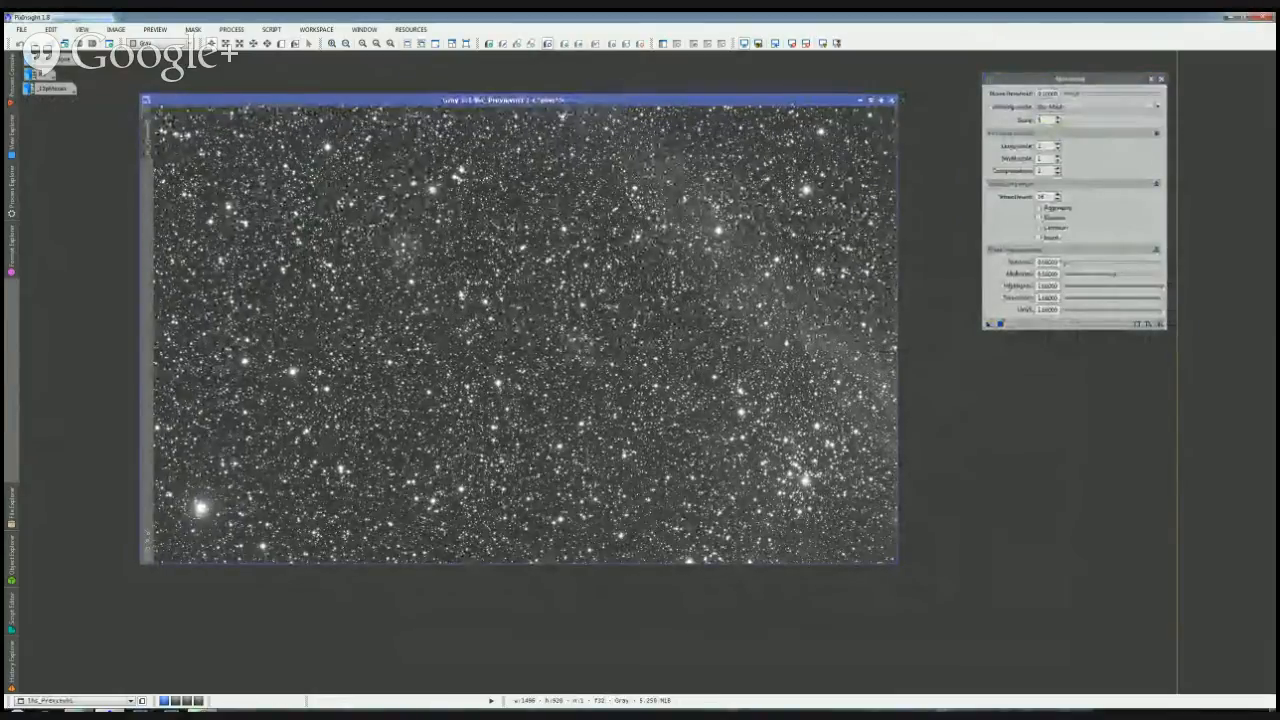
{"action": "key", "text": "alt+Tab"}
{"action": "key", "text": "alt+Tab"}
{"action": "key", "text": "alt+Tab"}
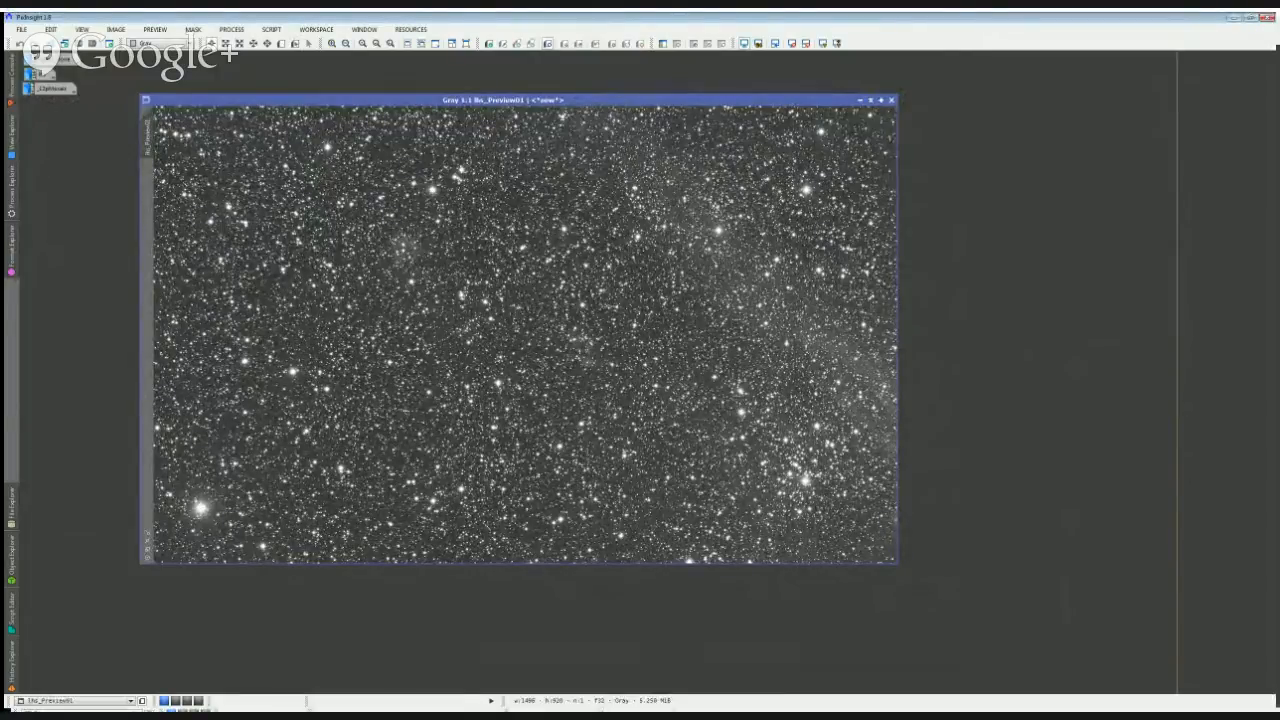
{"action": "key", "text": "alt+Tab"}
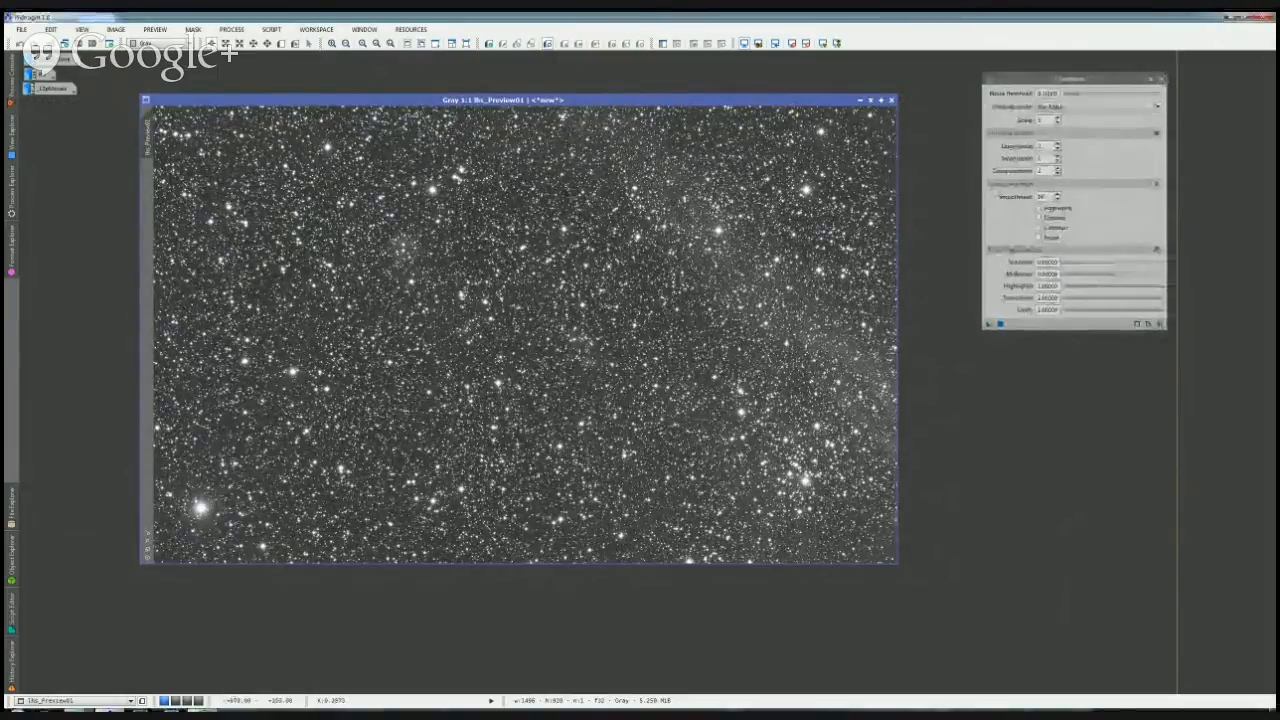
Step: Examine small and bright stars across the extracted star field at 4:1 magnification
{"action": "scroll", "coordinate": [591, 239], "scroll_direction": "up", "scroll_amount": 5}
{"action": "scroll", "coordinate": [591, 239], "scroll_direction": "down", "scroll_amount": 2}
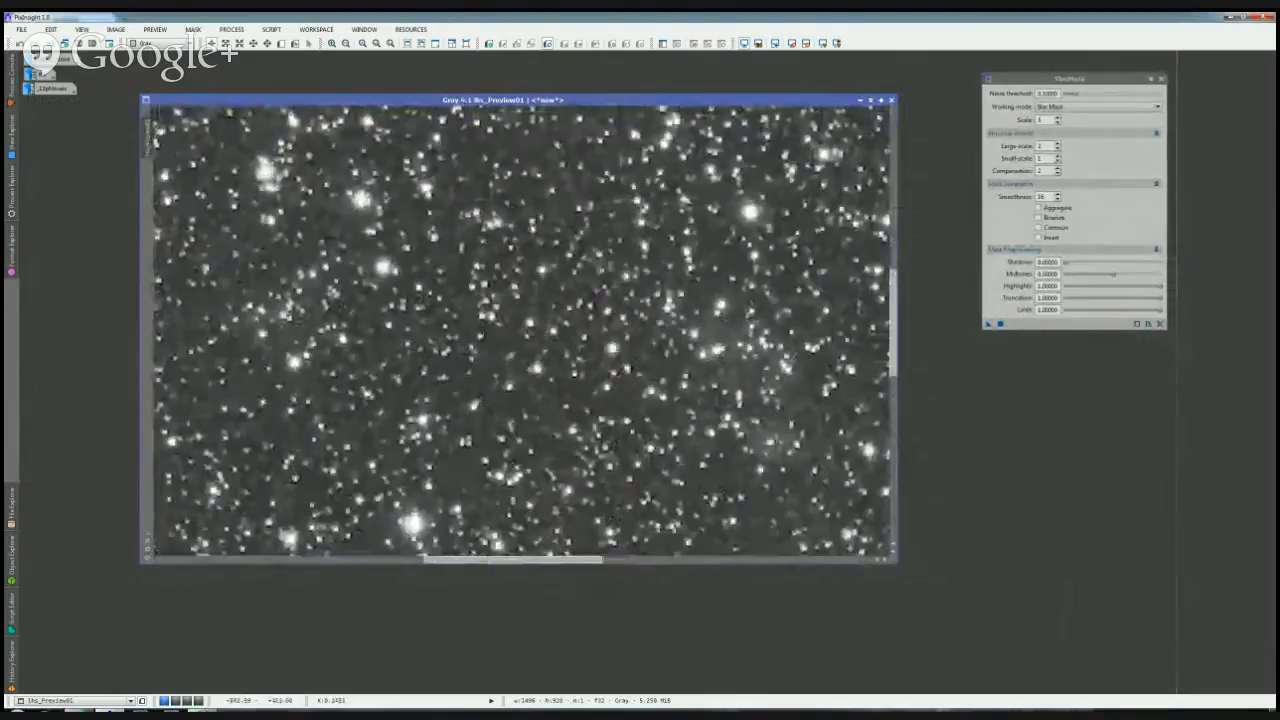
{"action": "left_click_drag", "start_coordinate": [720, 264], "coordinate": [463, 344]}
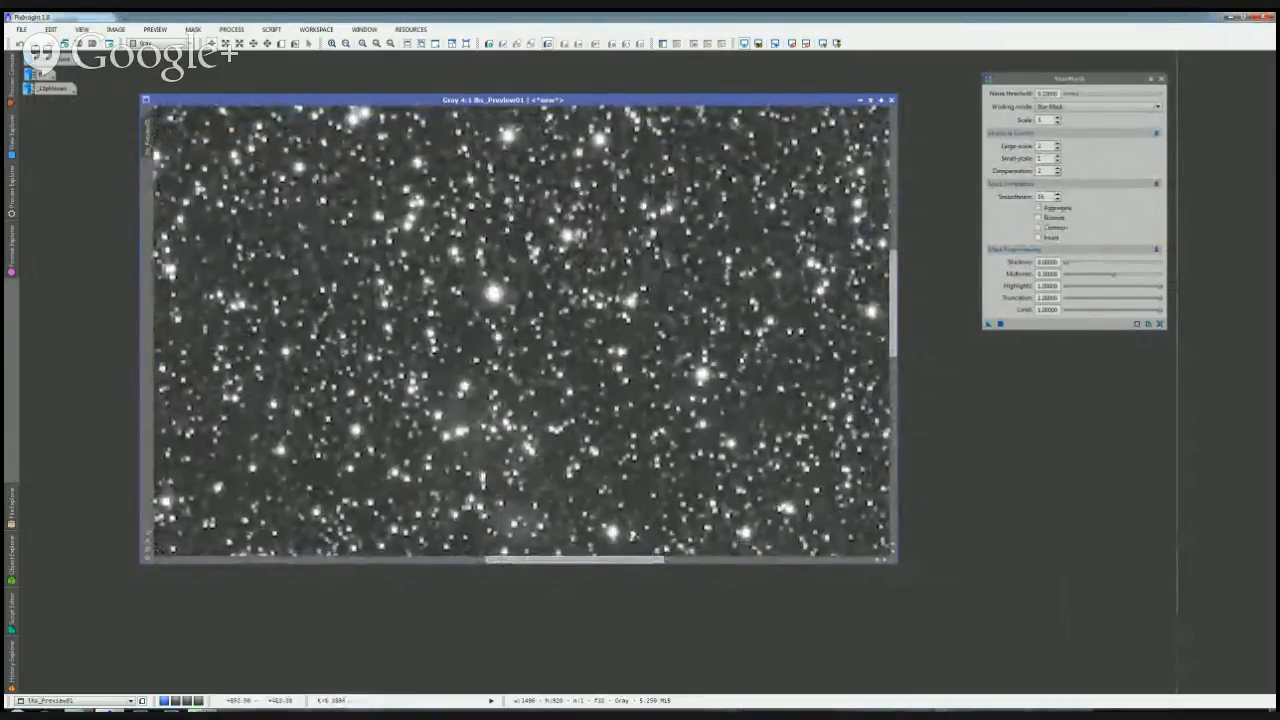
{"action": "left_click_drag", "start_coordinate": [483, 478], "coordinate": [700, 318]}
{"action": "left_click_drag", "start_coordinate": [245, 545], "coordinate": [498, 145]}
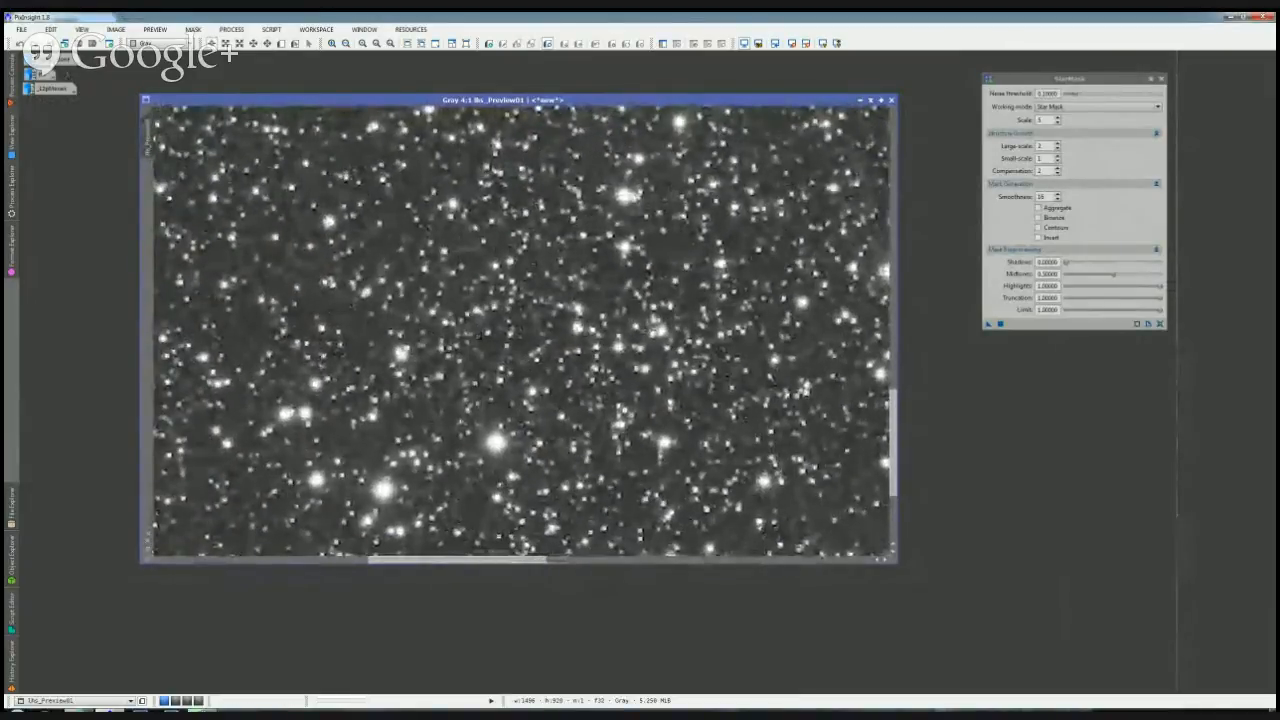
{"action": "left_click_drag", "start_coordinate": [480, 340], "coordinate": [547, 168]}
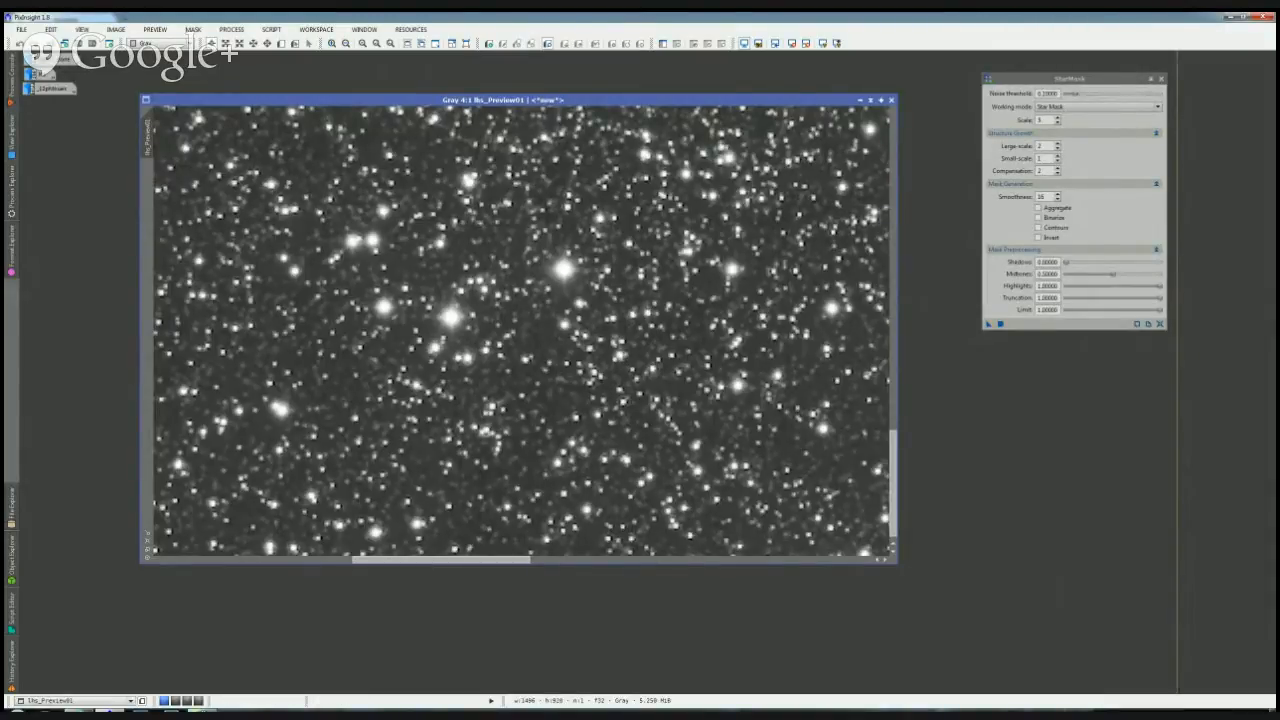
Step: Review StarMask's Large-scale growth and Scale settings beside the magnified star field, and reposition the StarMask window slightly
{"action": "double_click", "coordinate": [1041, 146]}
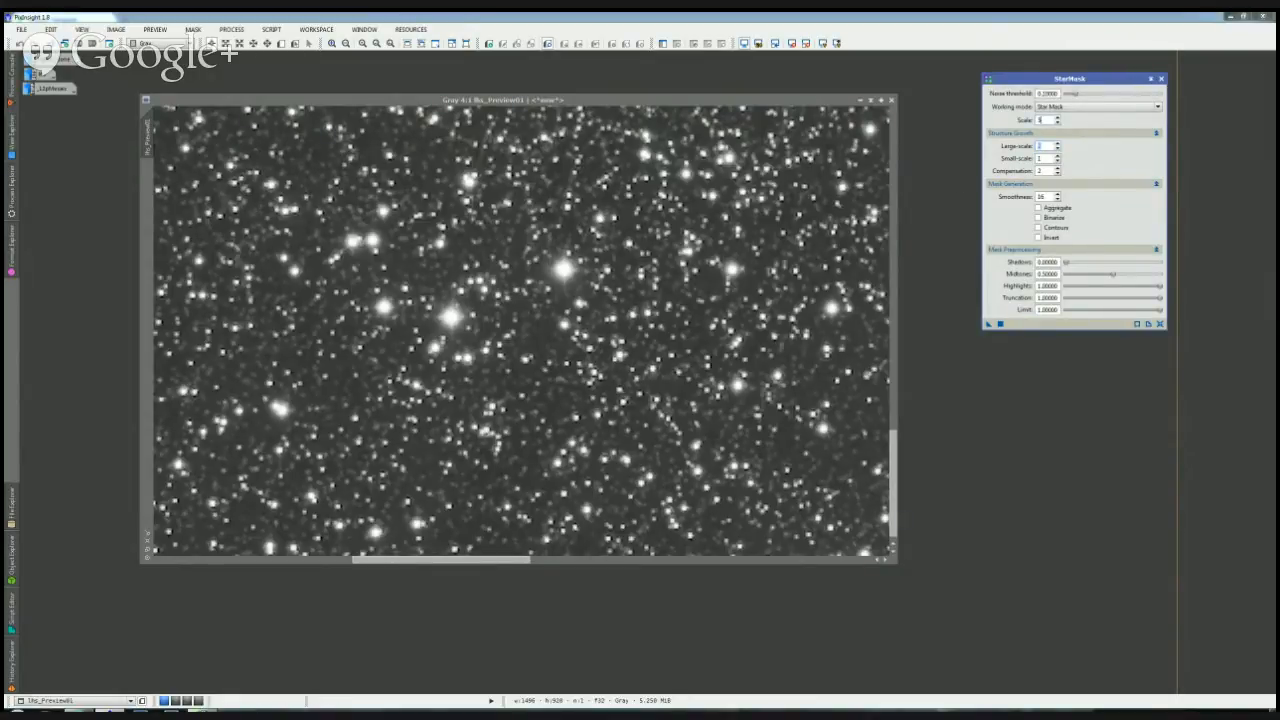
{"action": "left_click", "coordinate": [1042, 120]}
{"action": "key", "text": "alt+Tab"}
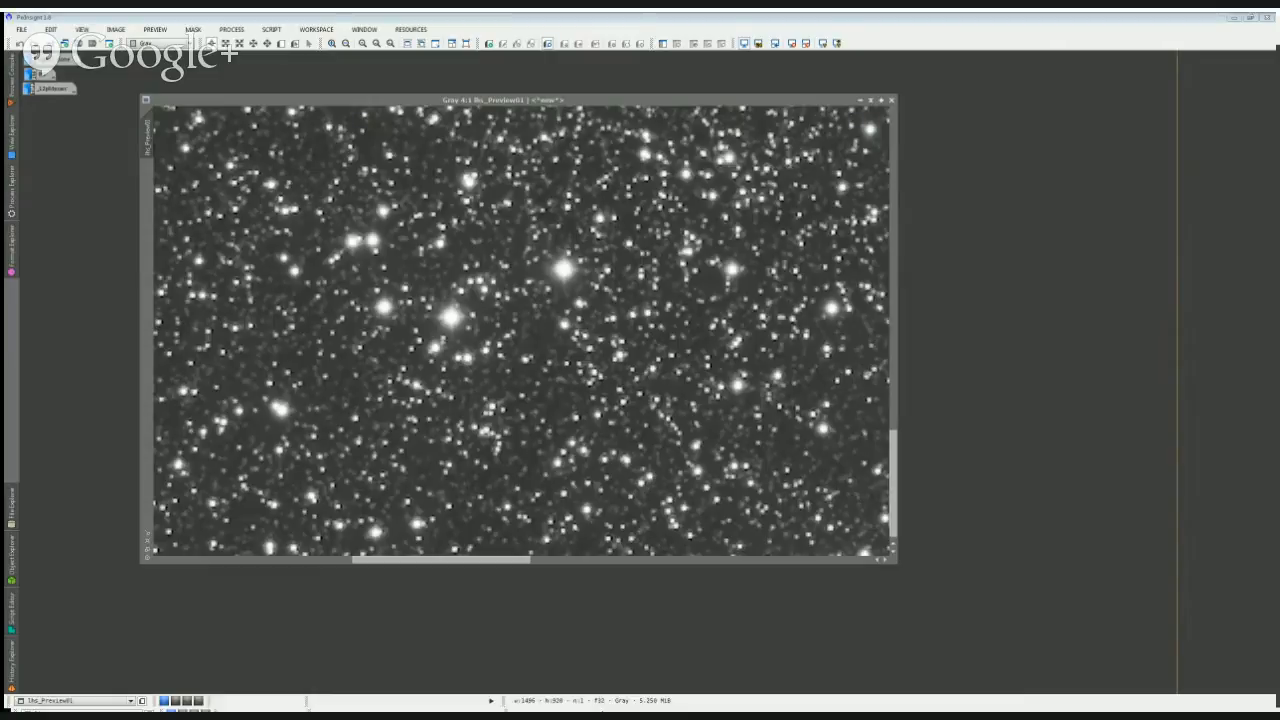
{"action": "key", "text": "alt+Tab"}
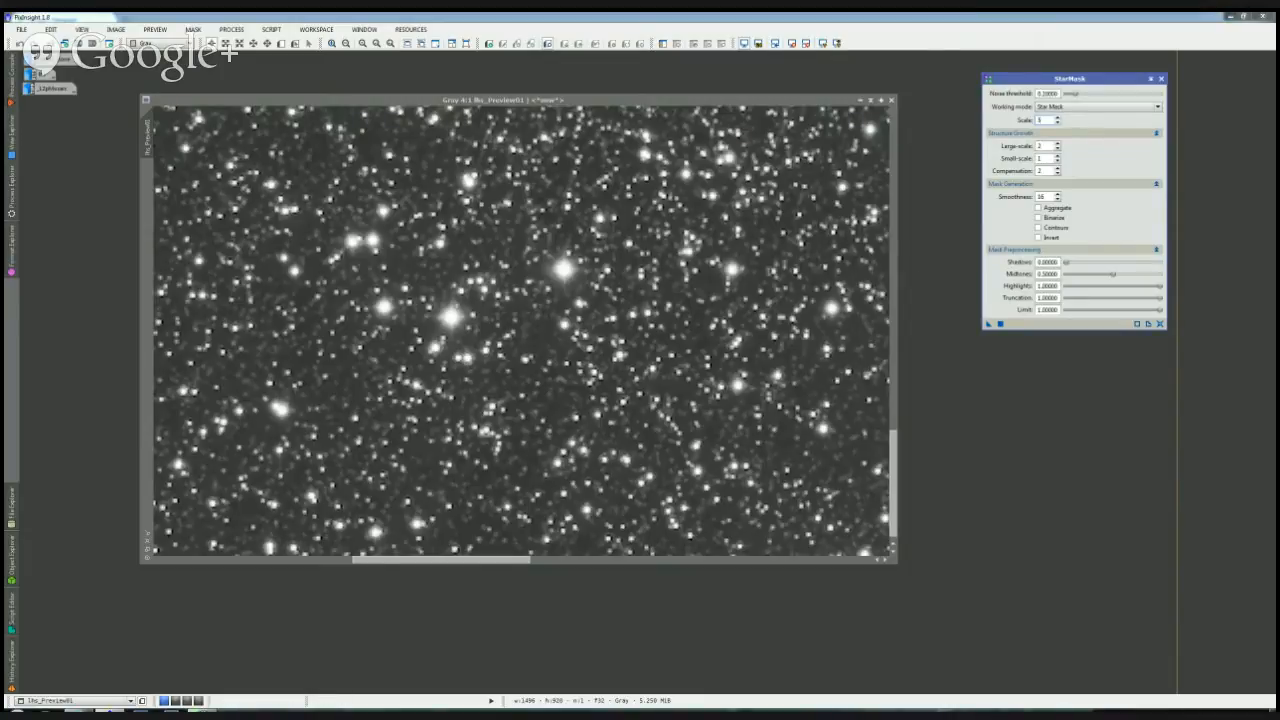
{"action": "key", "text": "alt+Tab"}
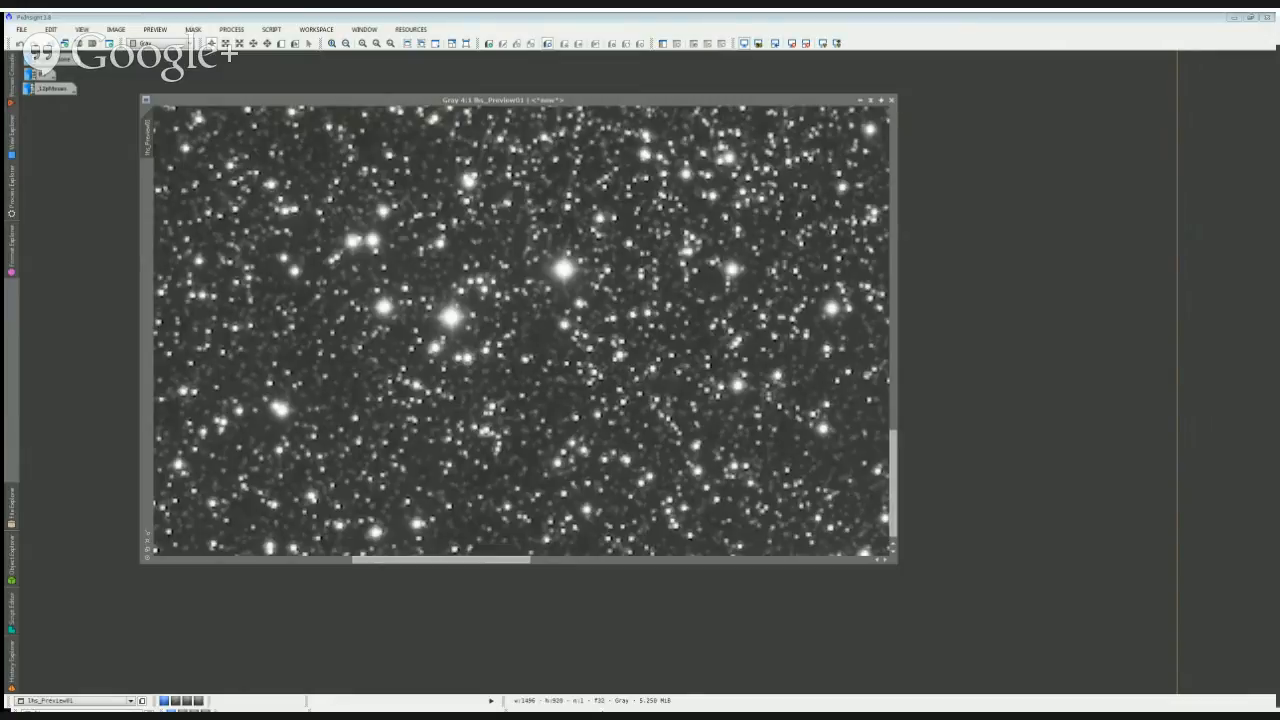
{"action": "left_click", "coordinate": [662, 198]}
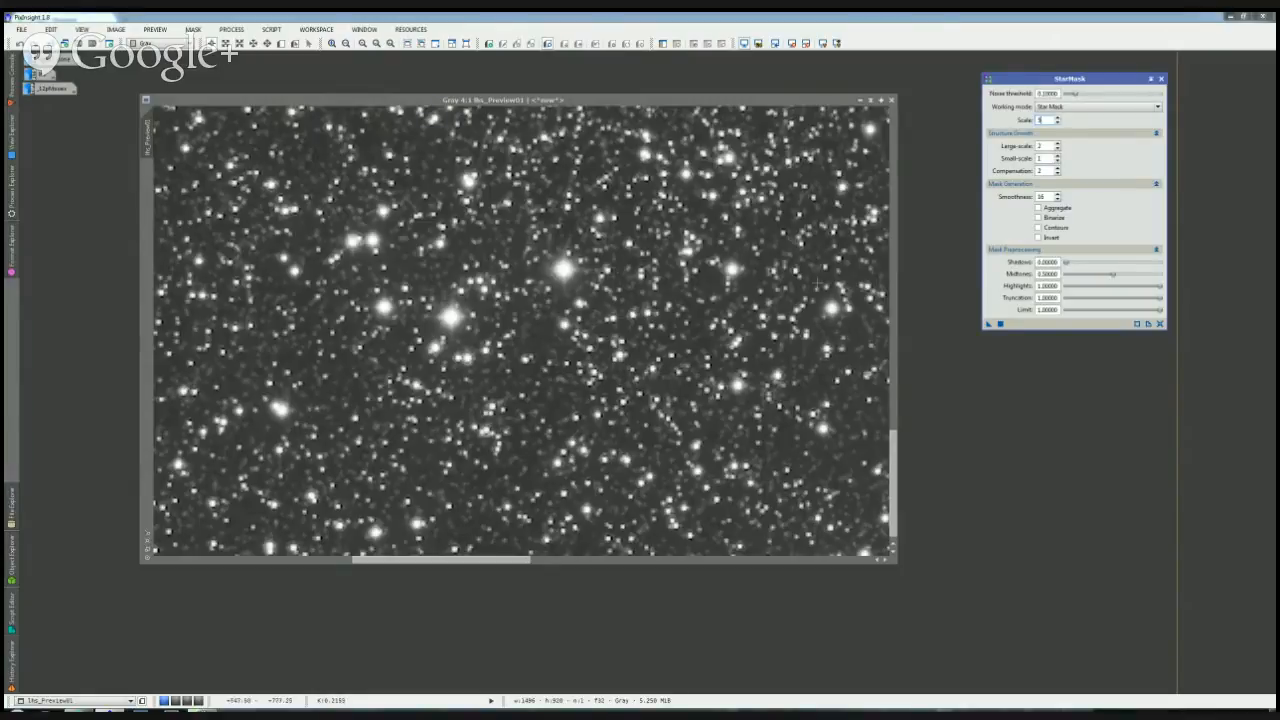
{"action": "left_click_drag", "start_coordinate": [1066, 79], "coordinate": [1052, 61]}
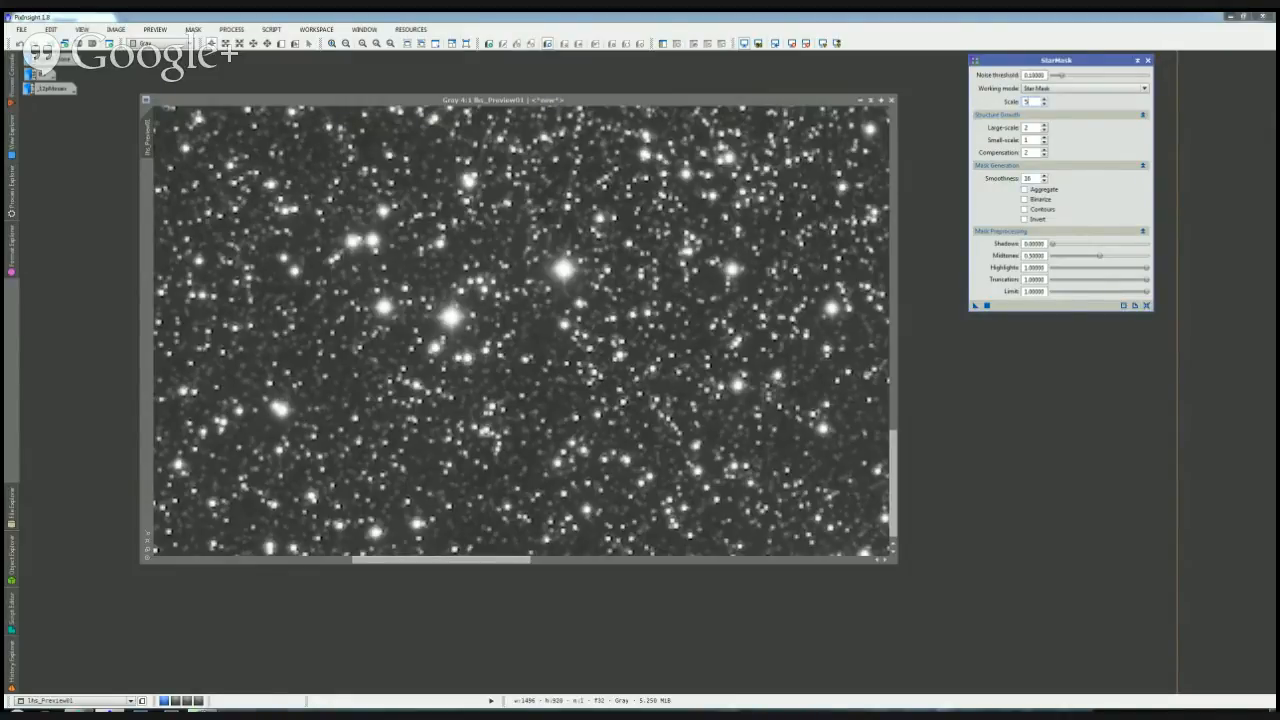
{"action": "key", "text": "alt+Tab"}
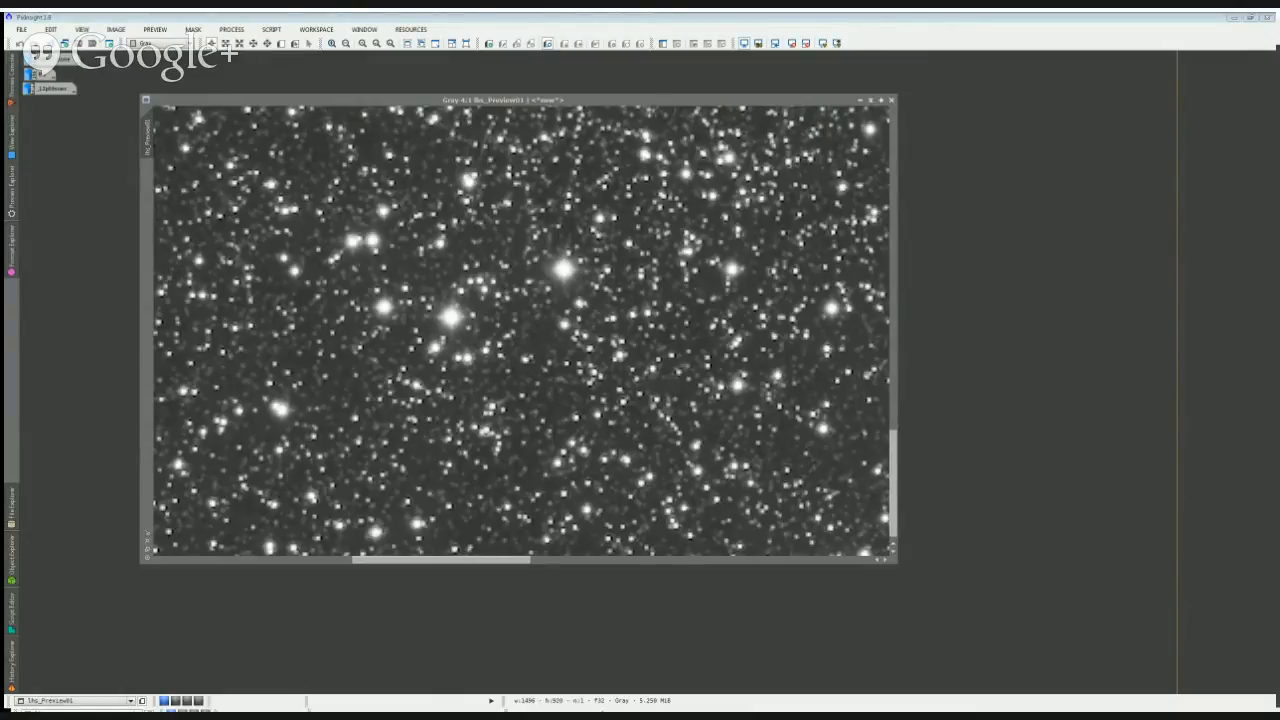
{"action": "key", "text": "alt+Tab"}
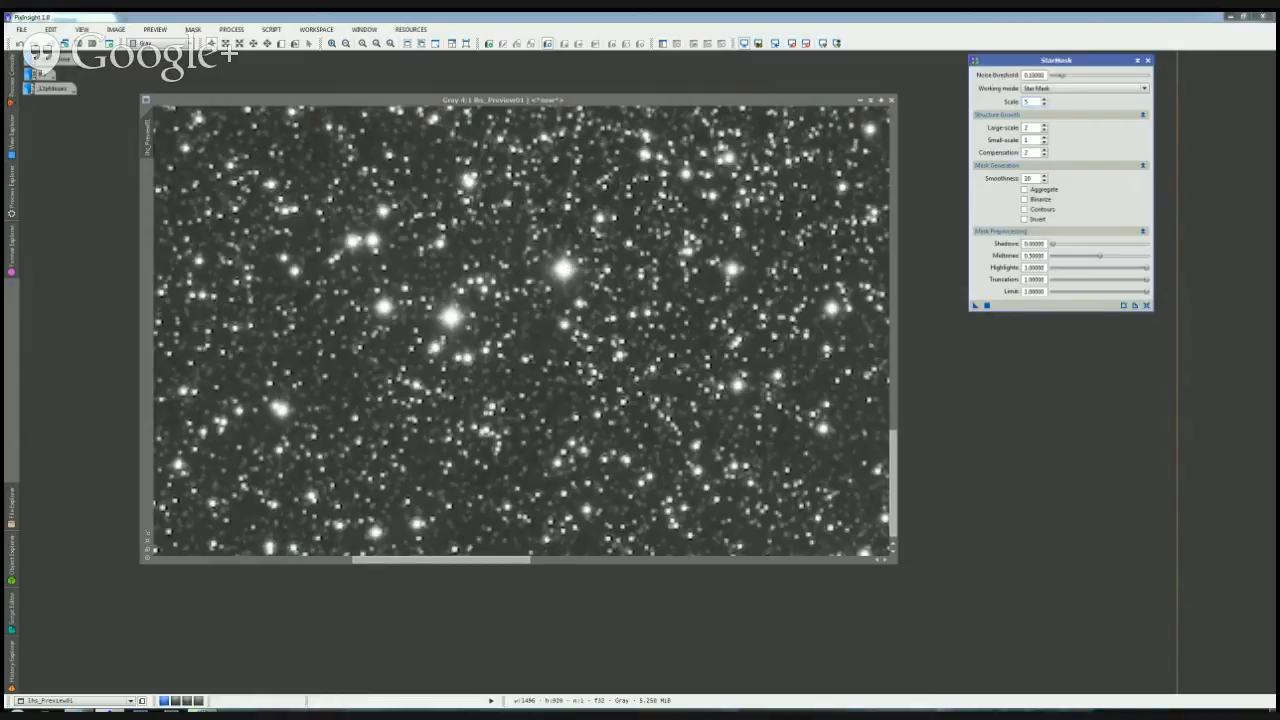
Step: Highlight StarMask's Smoothness value and return the star field to 1:1 magnification to view it whole
{"action": "double_click", "coordinate": [1028, 178]}
{"action": "scroll", "coordinate": [524, 334], "scroll_direction": "down", "scroll_amount": 4}
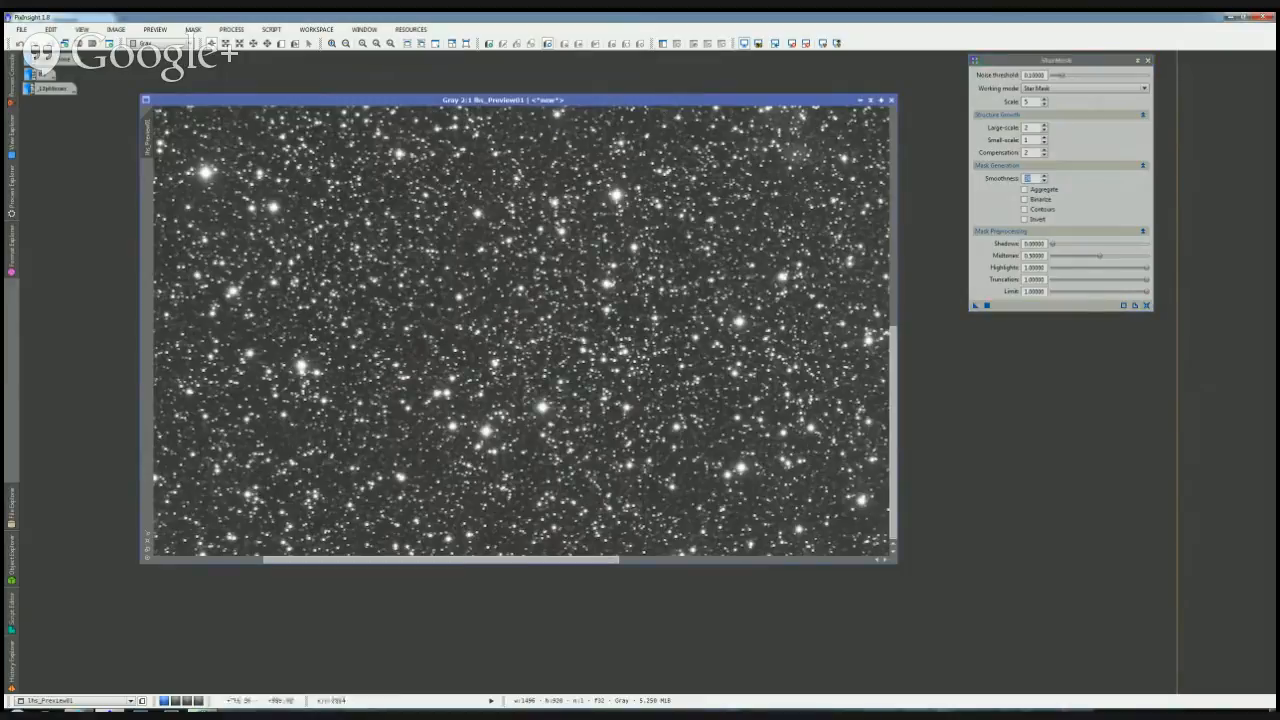
{"action": "scroll", "coordinate": [524, 334], "scroll_direction": "up", "scroll_amount": 2}
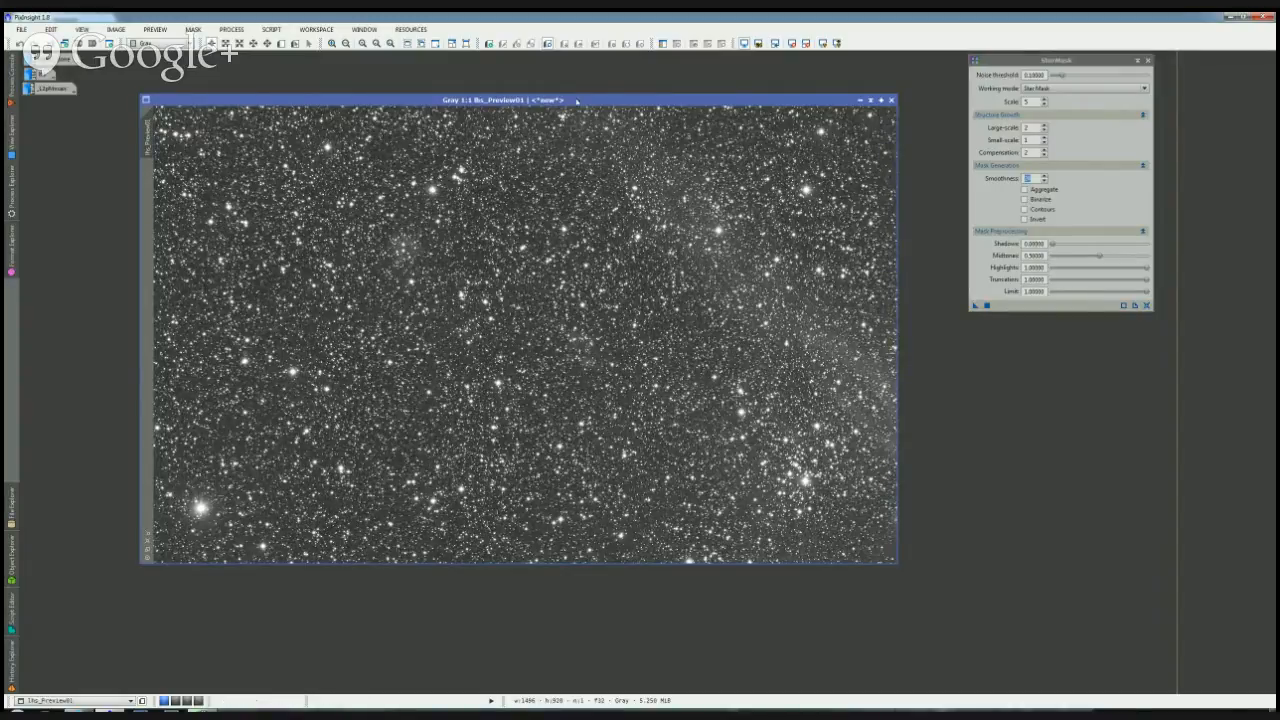
{"action": "left_click_drag", "start_coordinate": [578, 103], "coordinate": [575, 106]}
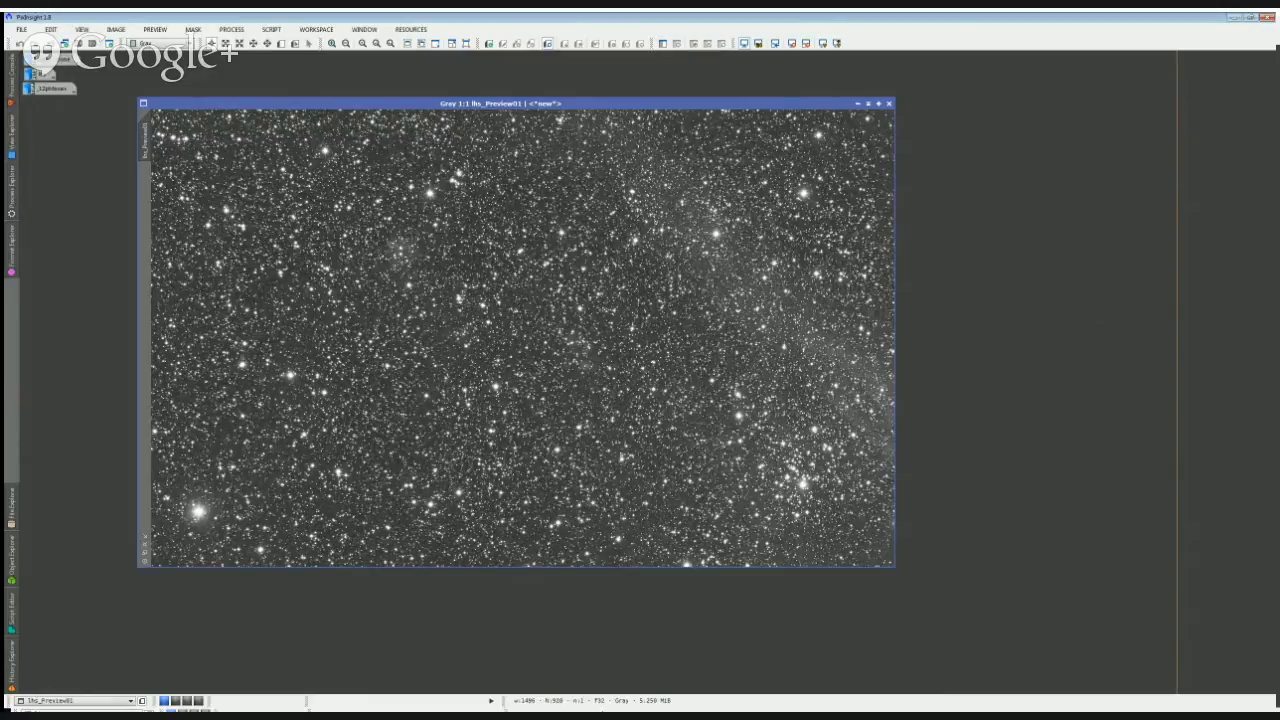
{"action": "left_click", "coordinate": [951, 168]}
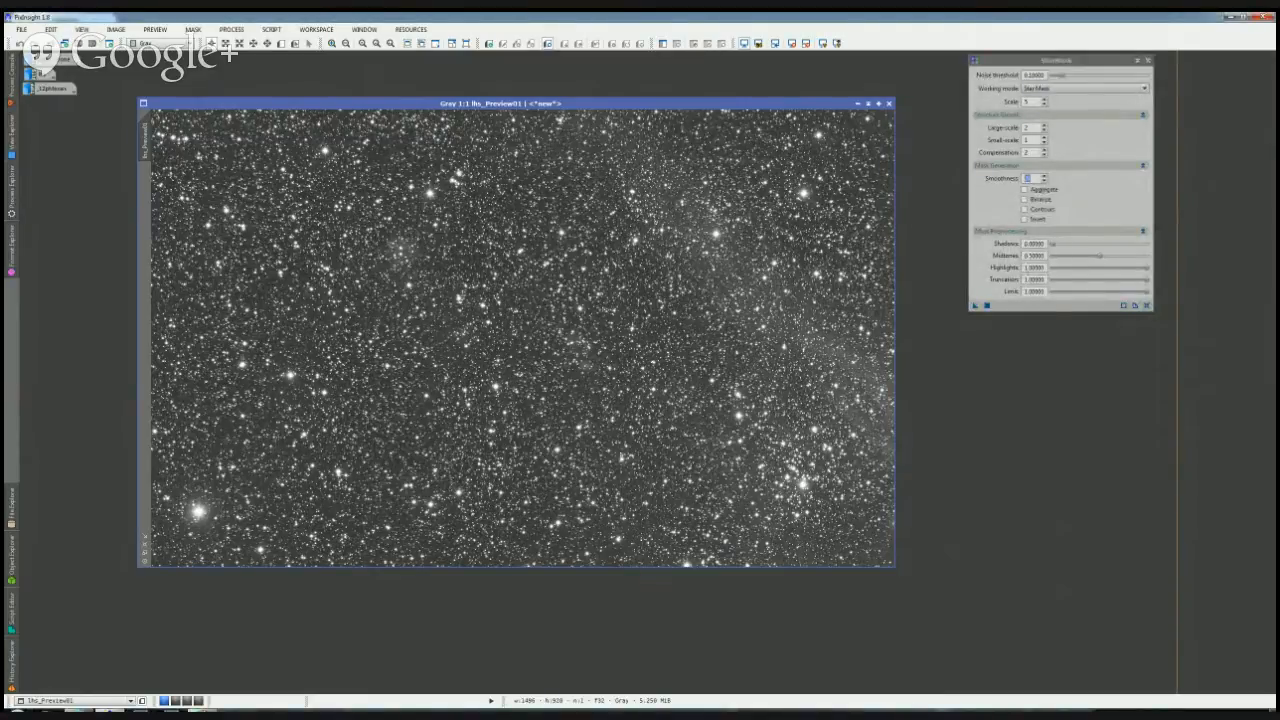
{"action": "key", "text": "alt+Tab"}
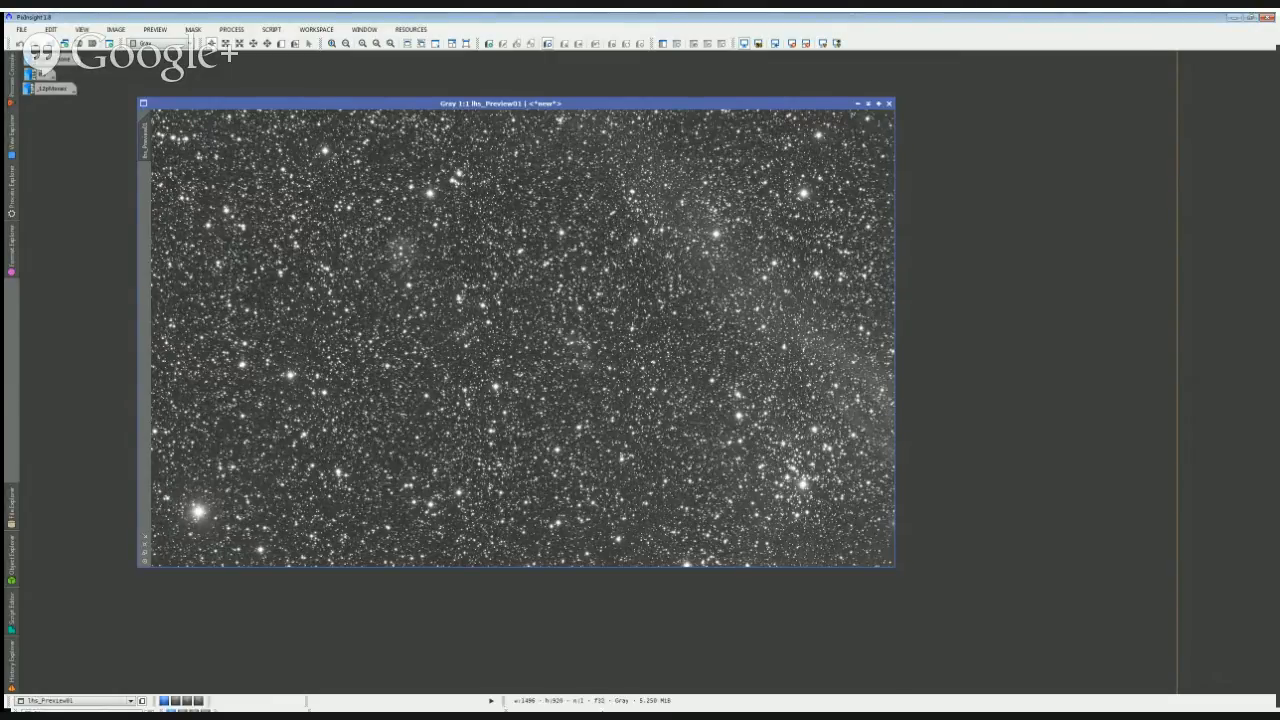
{"action": "key", "text": "alt+Tab"}
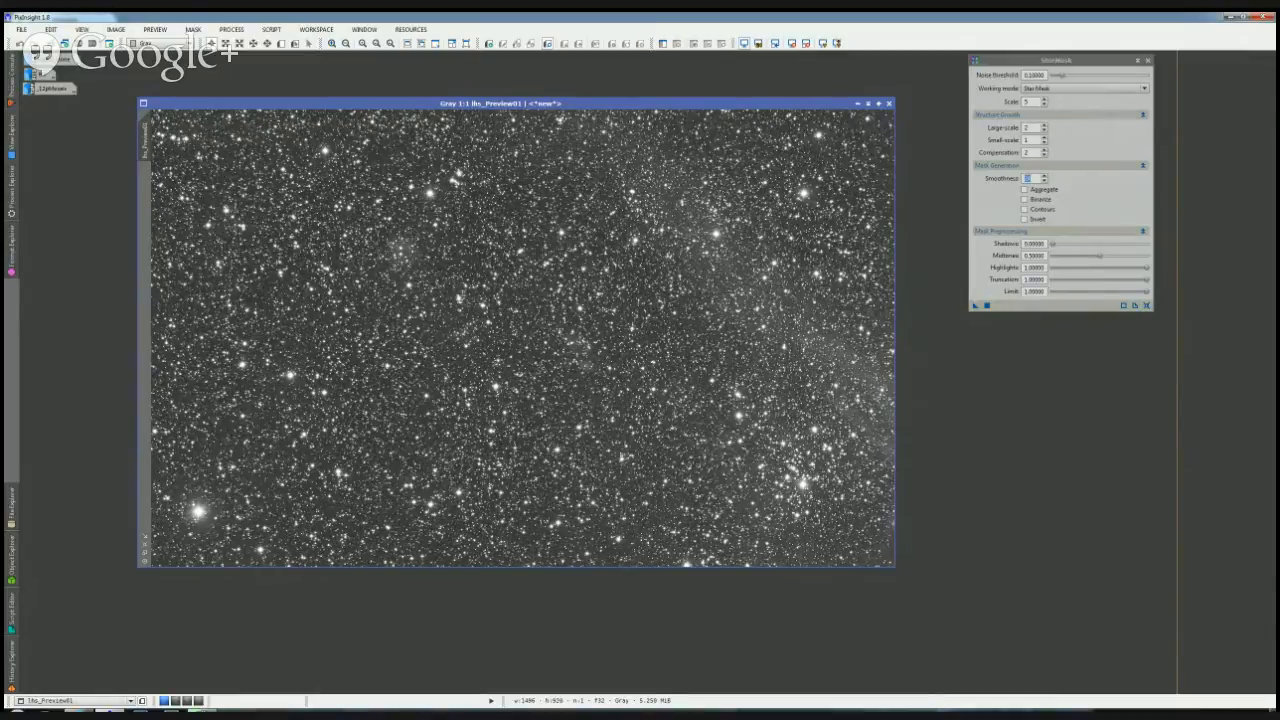
{"action": "key", "text": "alt+Tab"}
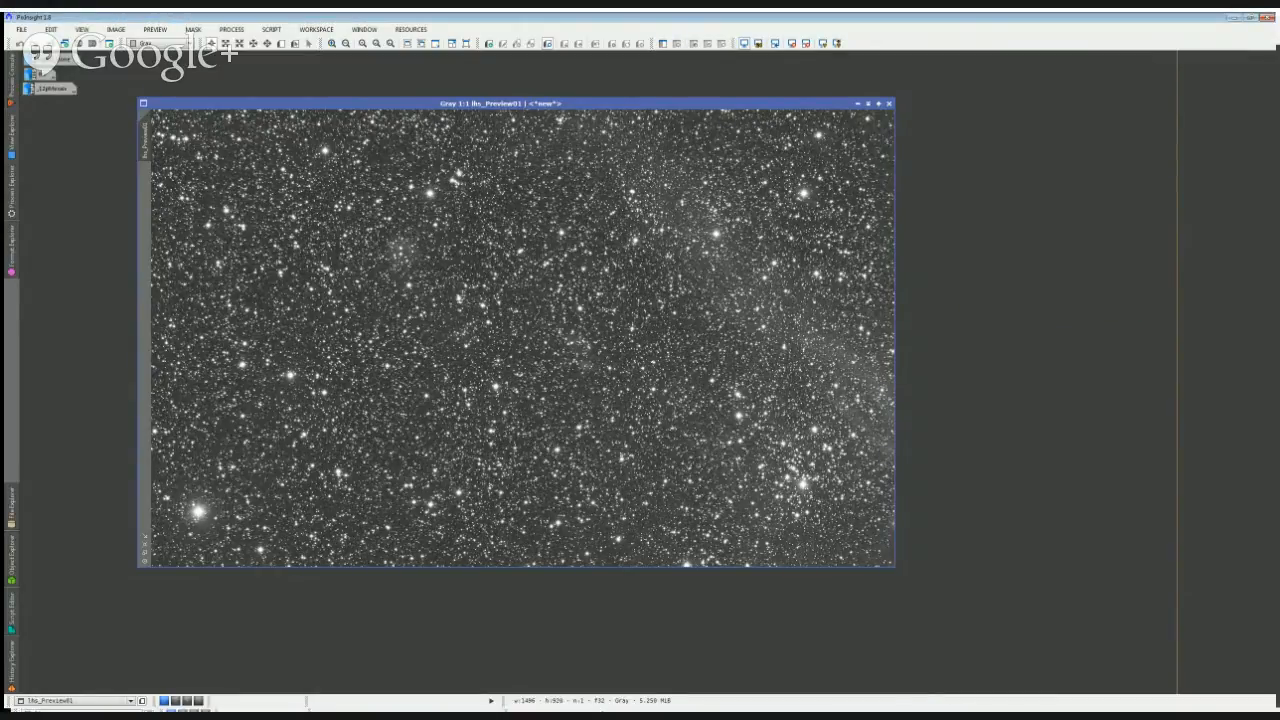
{"action": "key", "text": "alt+Tab"}
{"action": "key", "text": "alt+Tab"}
{"action": "key", "text": "alt+Tab"}
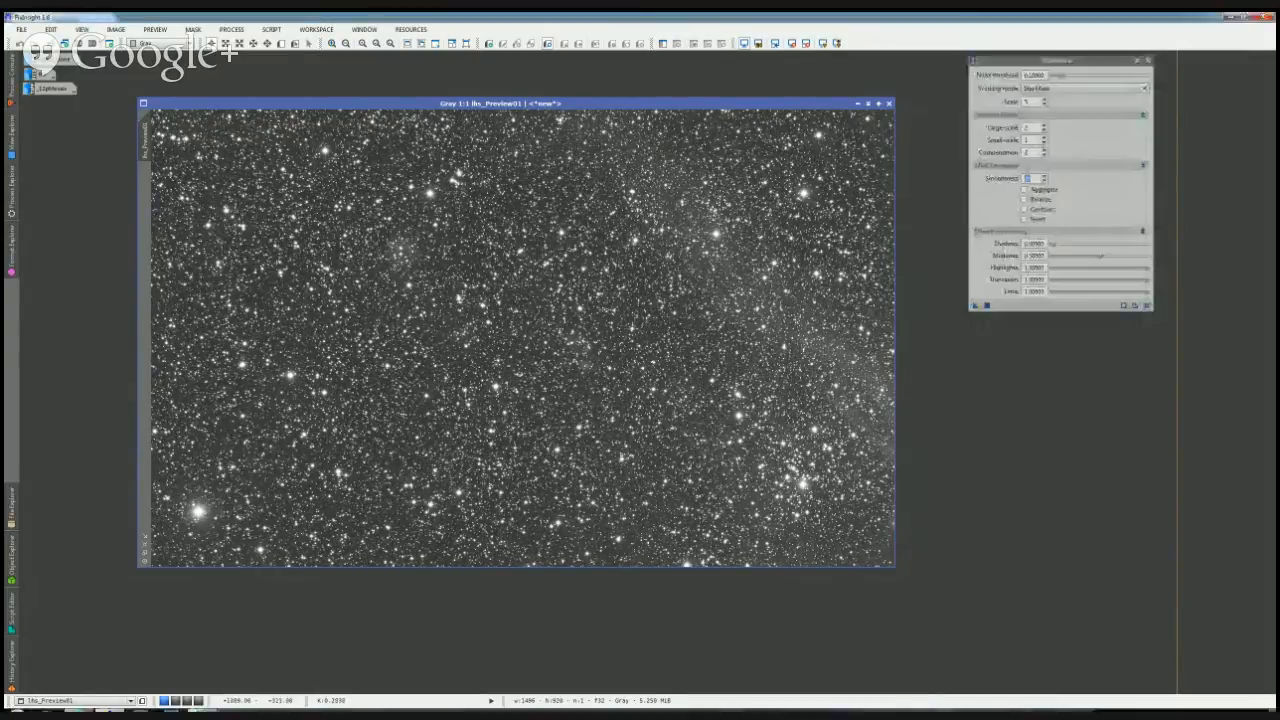
{"action": "key", "text": "alt+Tab"}
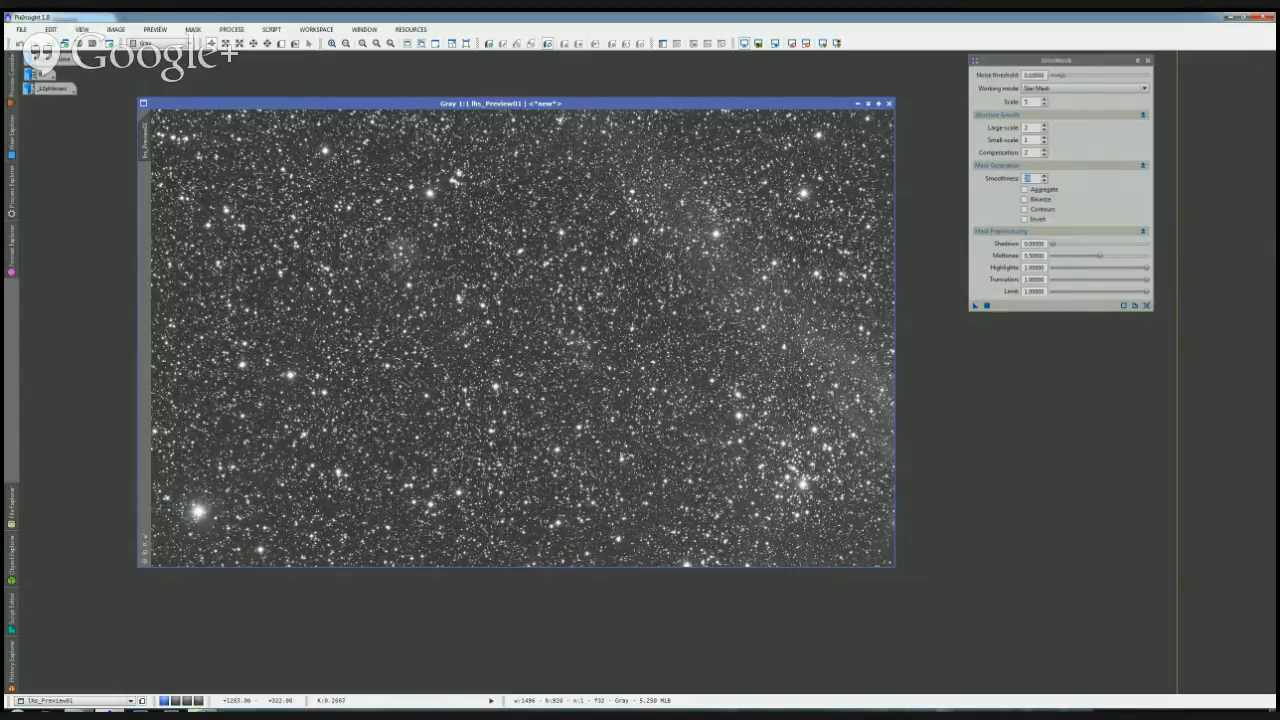
Step: Set StarMask's Smoothness to 24 and inspect the star field at 1:2, 3:1 and 1:1 magnification
{"action": "left_click", "coordinate": [1030, 178]}
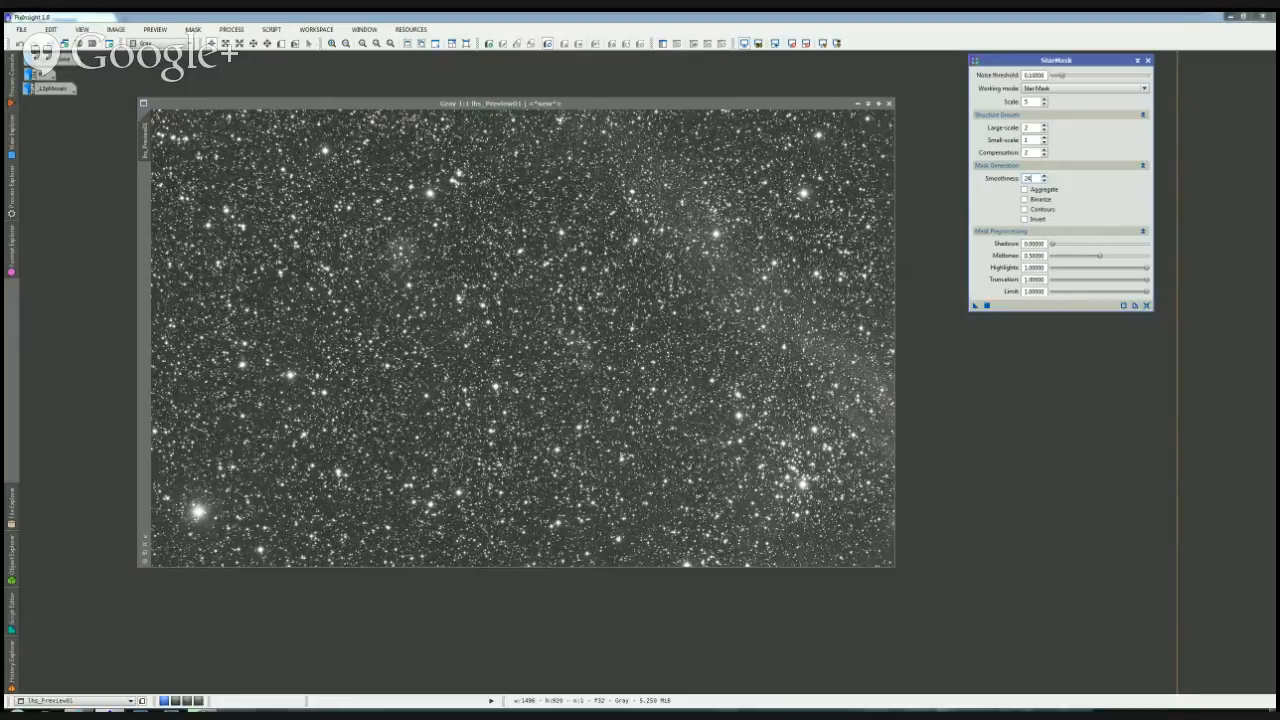
{"action": "double_click", "coordinate": [1028, 179]}
{"action": "left_click", "coordinate": [704, 103]}
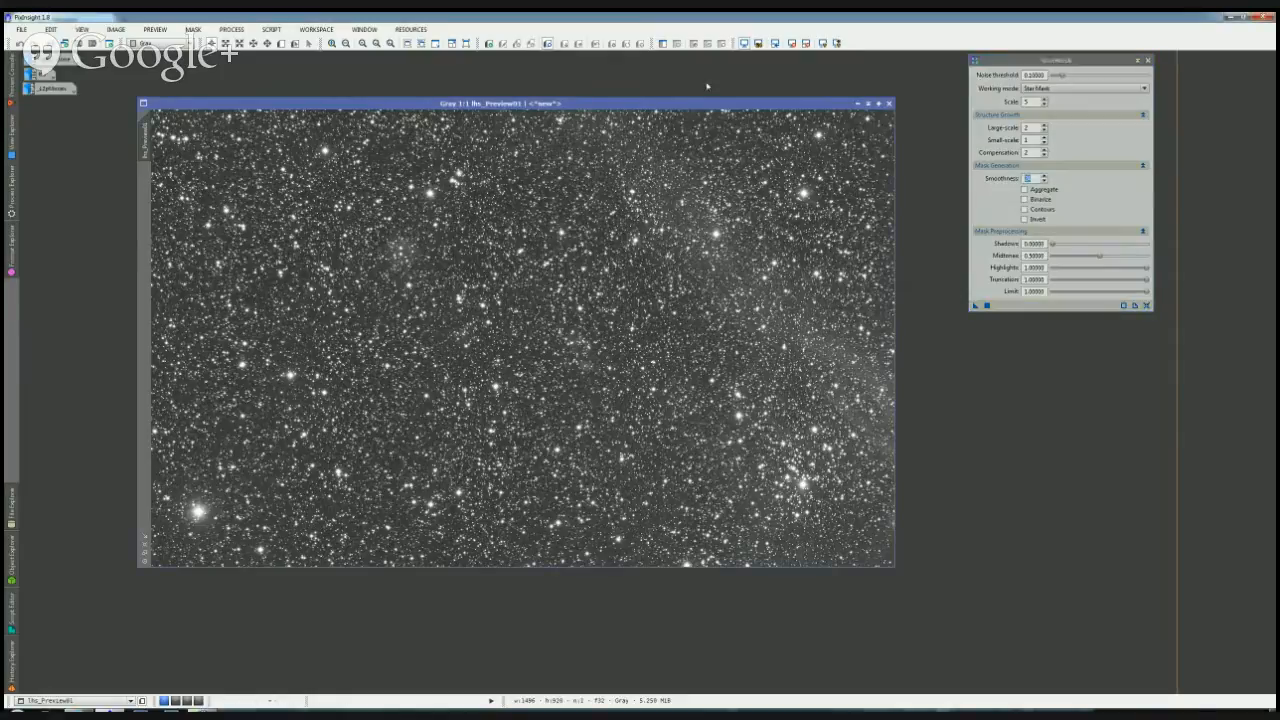
{"action": "left_click_drag", "start_coordinate": [704, 103], "coordinate": [697, 112]}
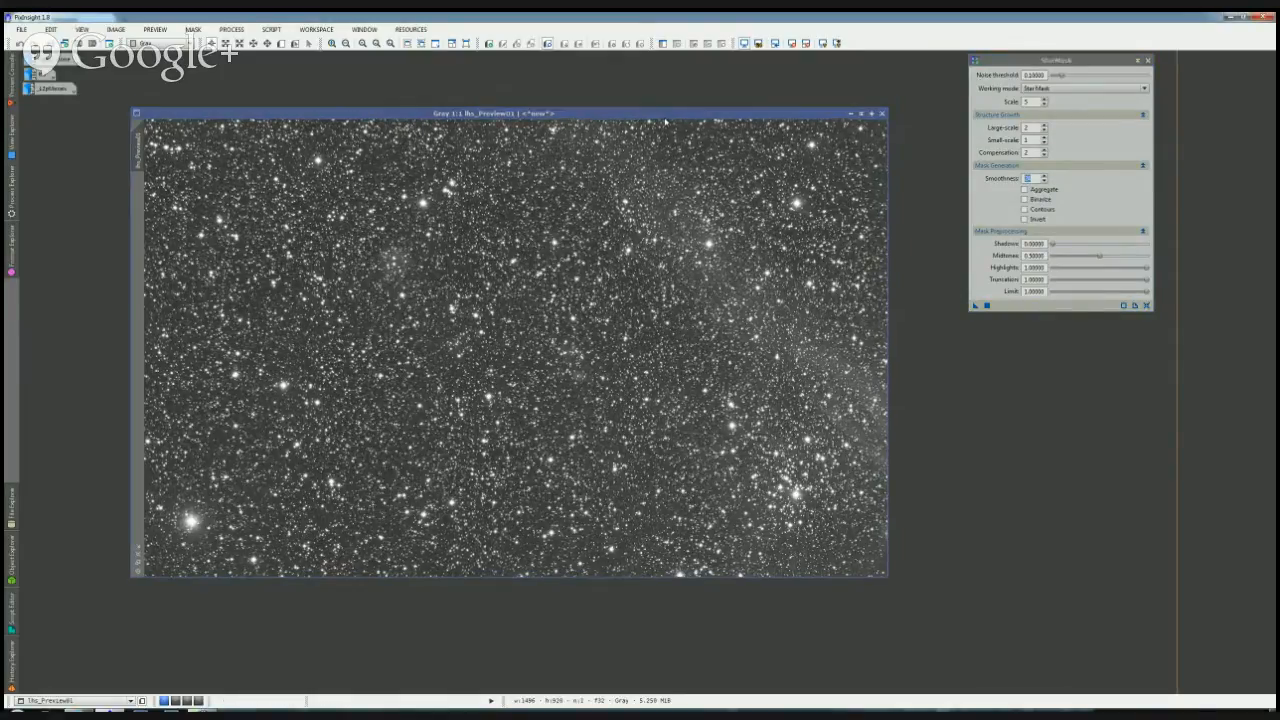
{"action": "scroll", "coordinate": [681, 306], "scroll_direction": "down", "scroll_amount": 1}
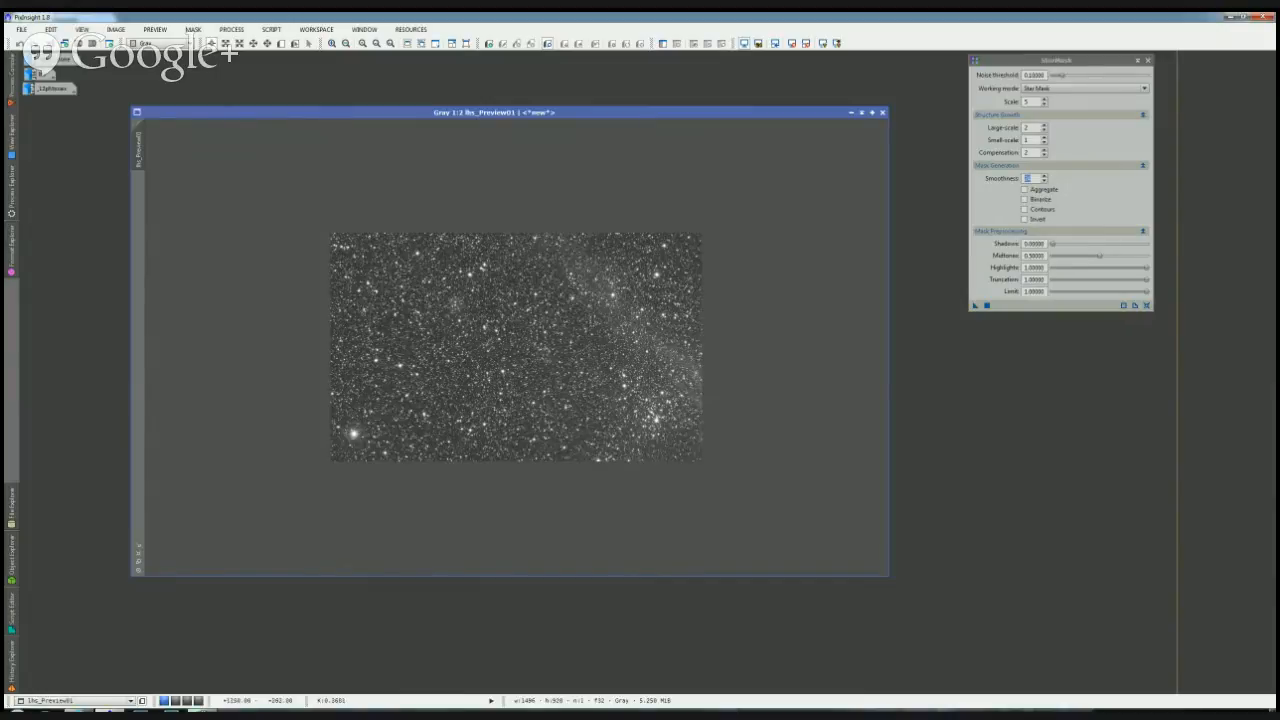
{"action": "scroll", "coordinate": [512, 345], "scroll_direction": "up", "scroll_amount": 2}
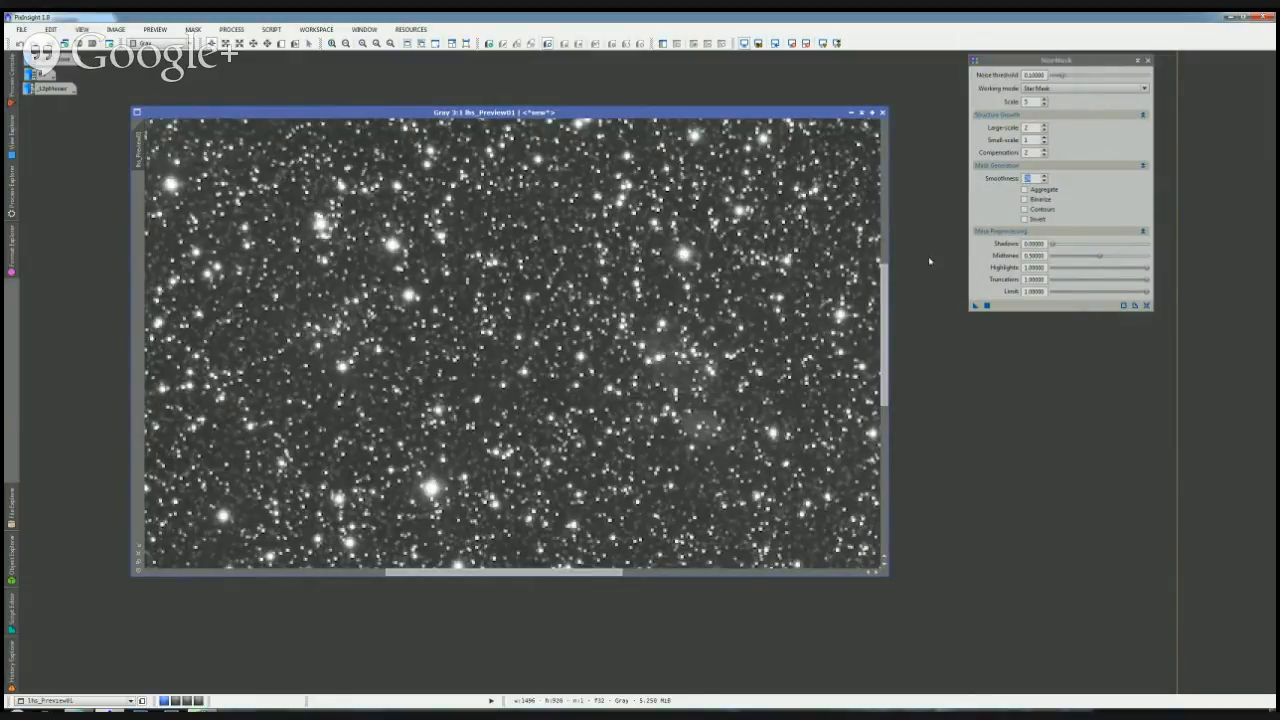
{"action": "left_click", "coordinate": [1030, 178]}
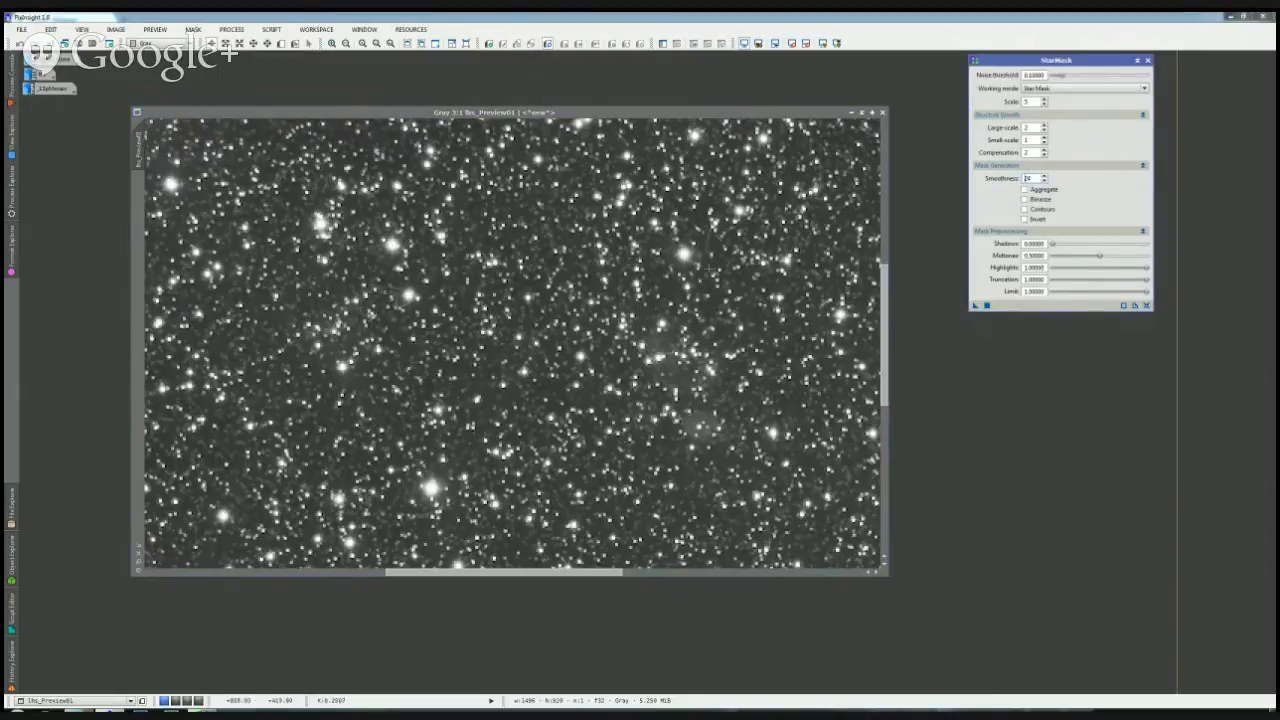
{"action": "scroll", "coordinate": [709, 261], "scroll_direction": "down", "scroll_amount": 1}
{"action": "scroll", "coordinate": [510, 345], "scroll_direction": "down", "scroll_amount": 1}
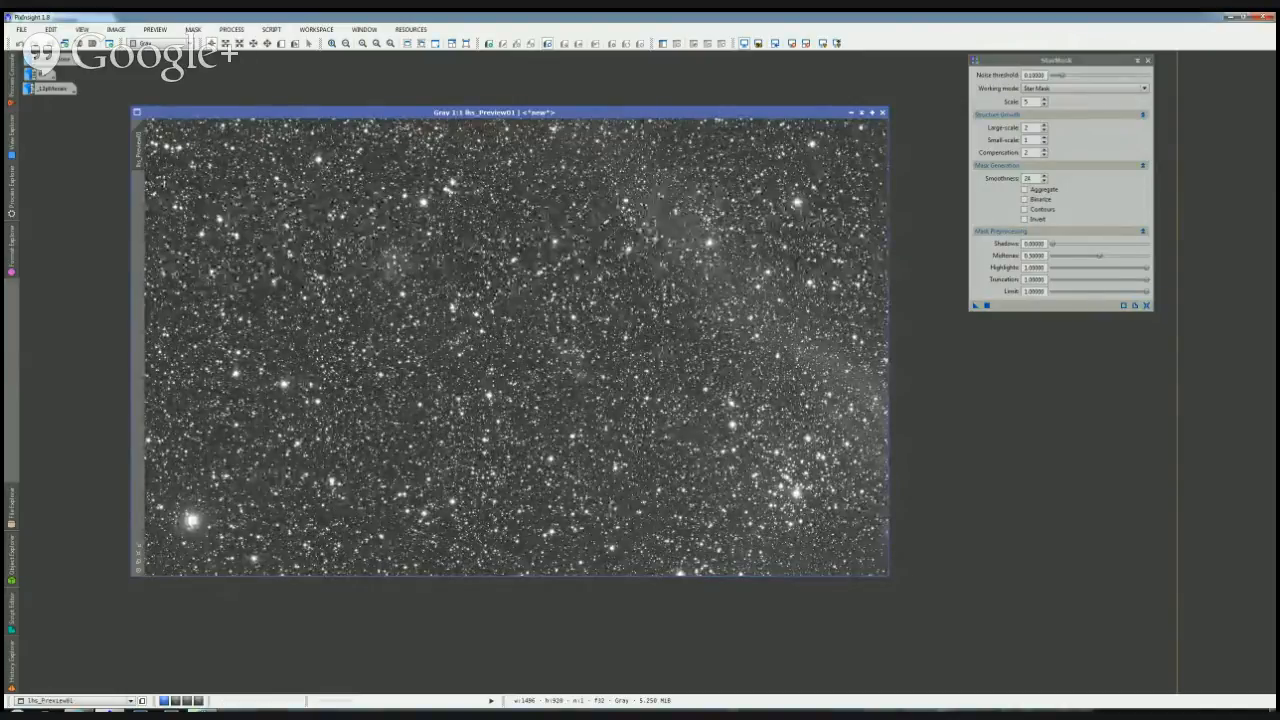
Step: Review StarMask's Invert option and the Shadows setting for mask preprocessing, keeping the star field beside the dialog
{"action": "key", "text": "alt+Tab"}
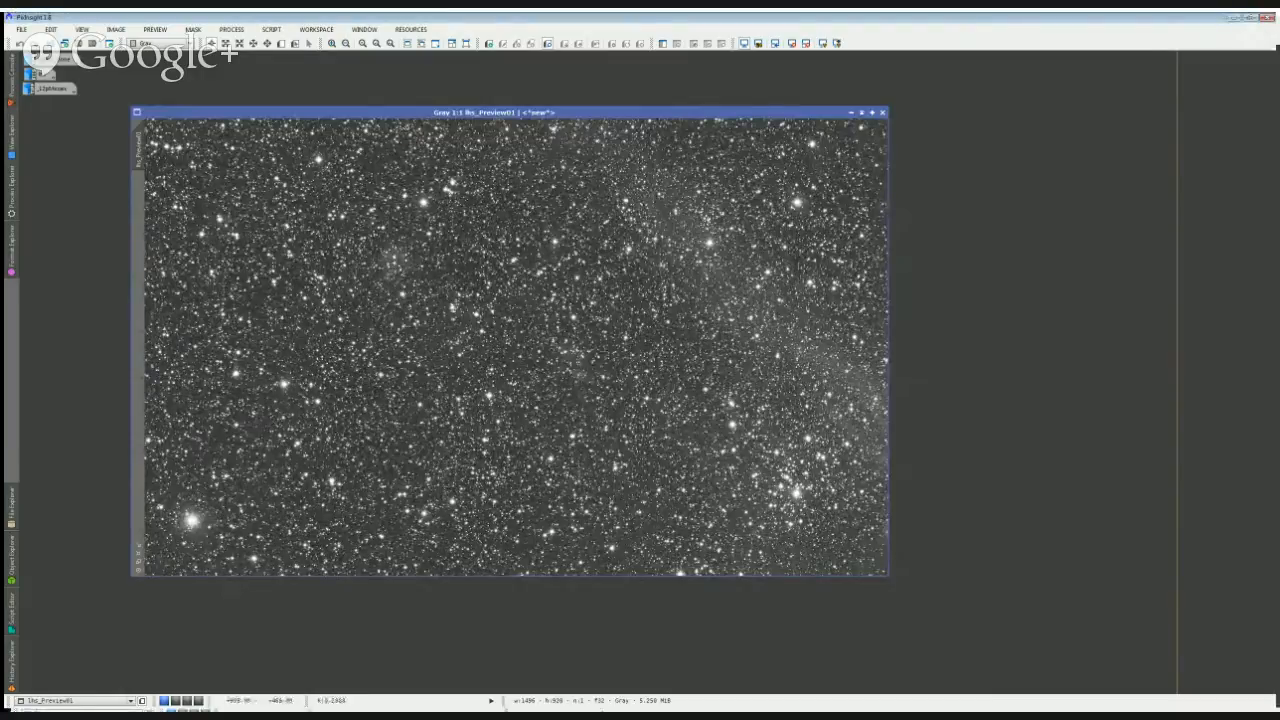
{"action": "left_click", "coordinate": [600, 340]}
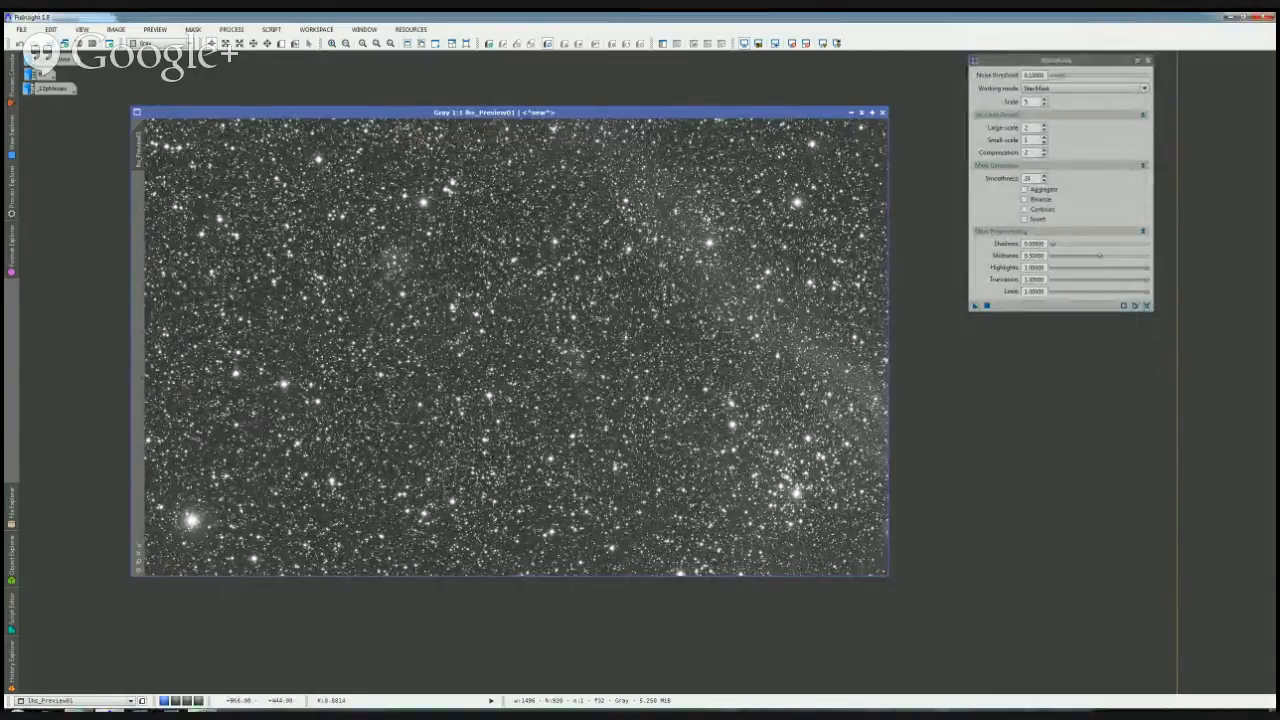
{"action": "left_click", "coordinate": [1025, 219]}
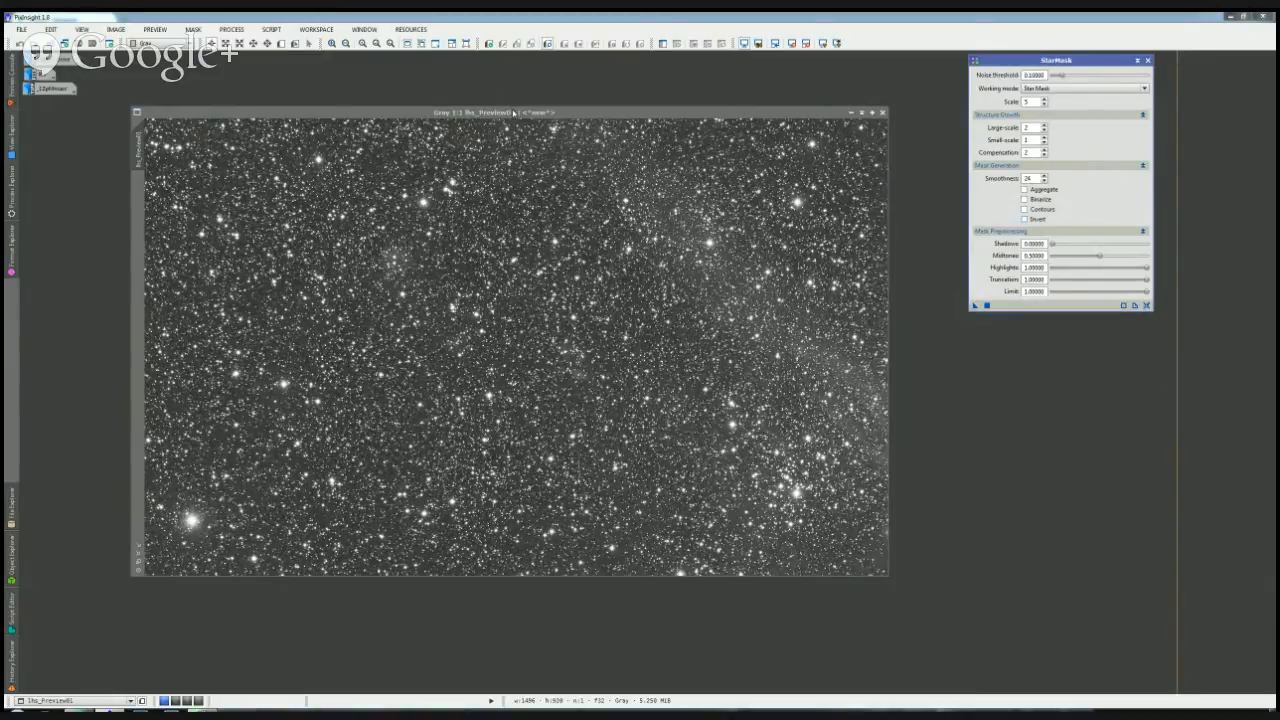
{"action": "left_click_drag", "start_coordinate": [513, 113], "coordinate": [497, 113]}
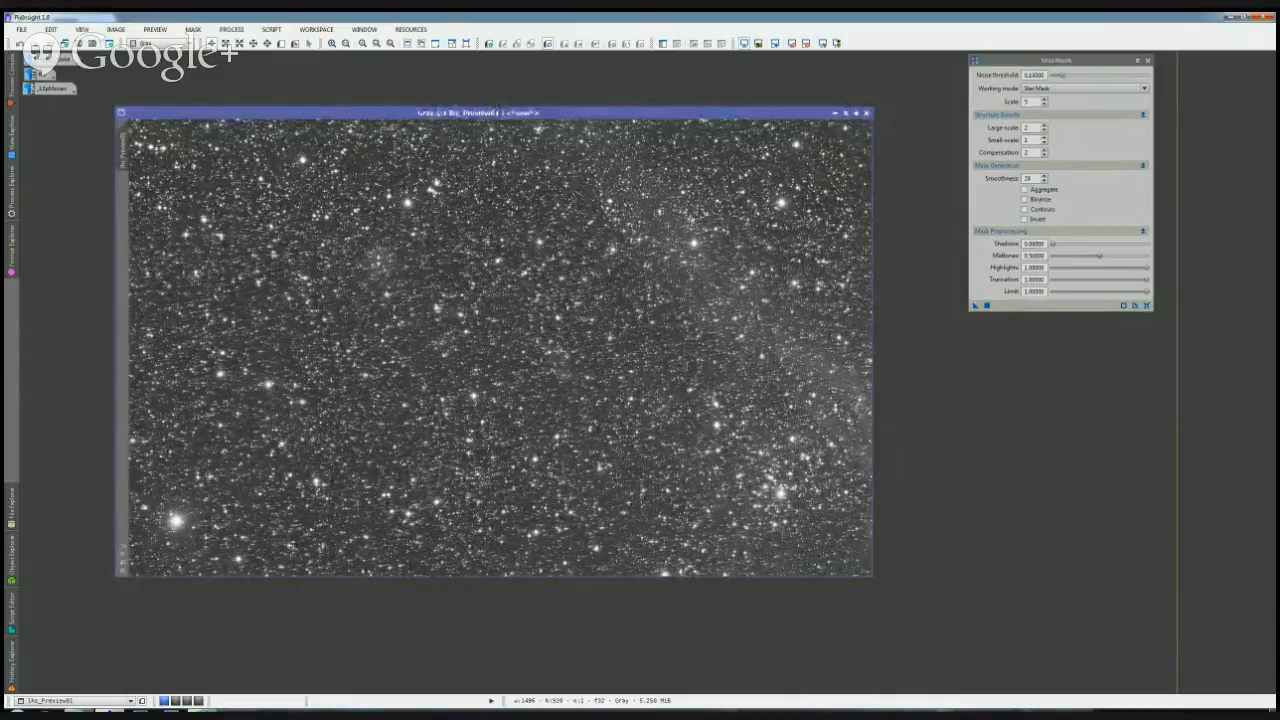
{"action": "key", "text": "alt+Tab"}
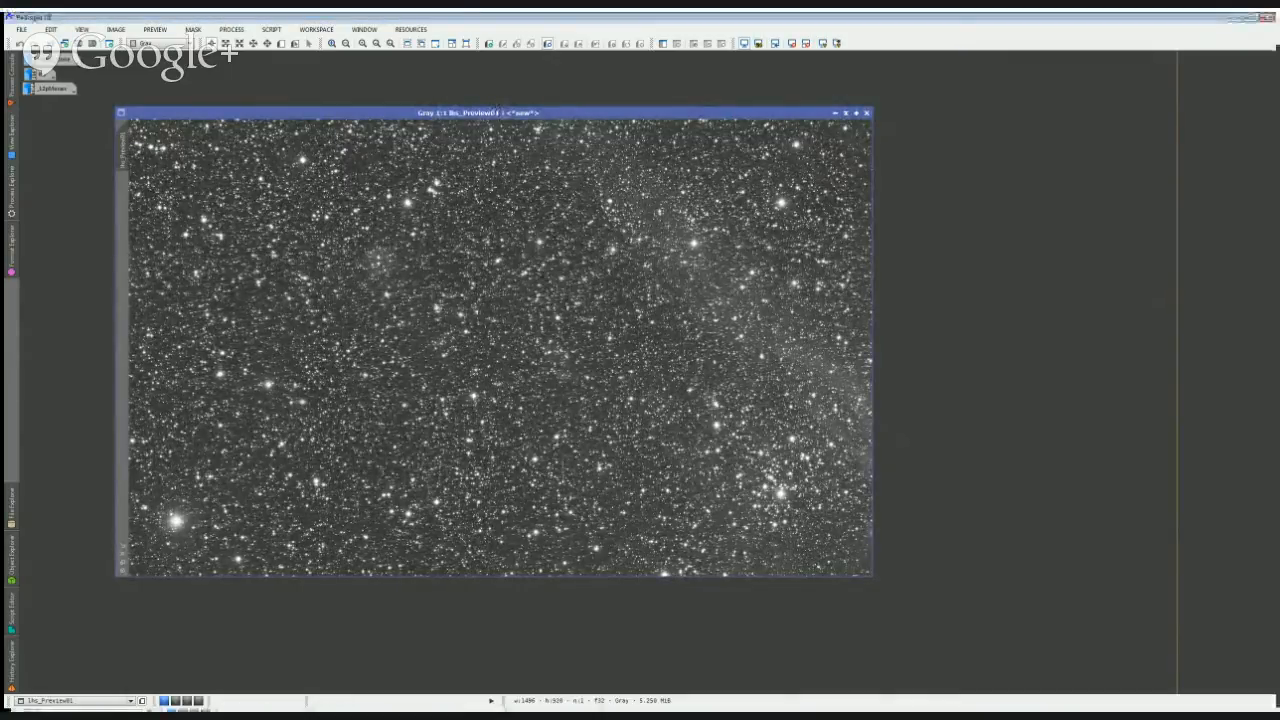
{"action": "key", "text": "alt+Tab"}
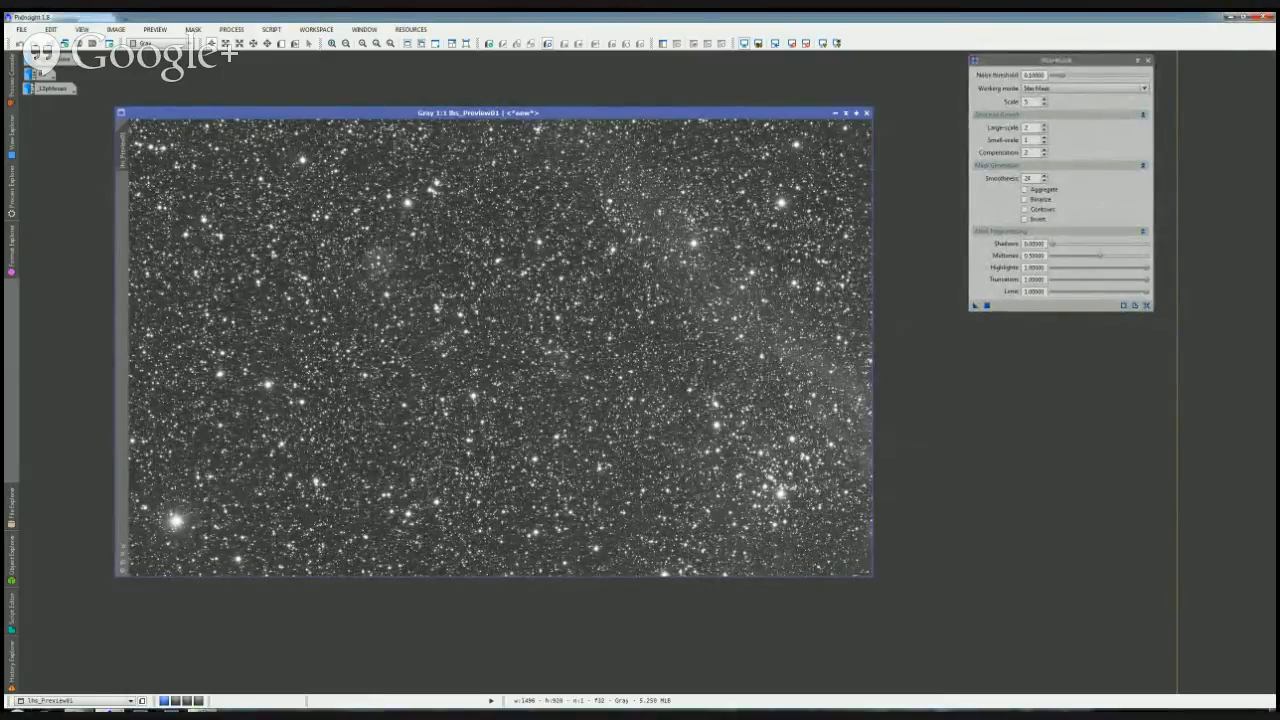
{"action": "key", "text": "alt+Tab"}
{"action": "left_click", "coordinate": [960, 287]}
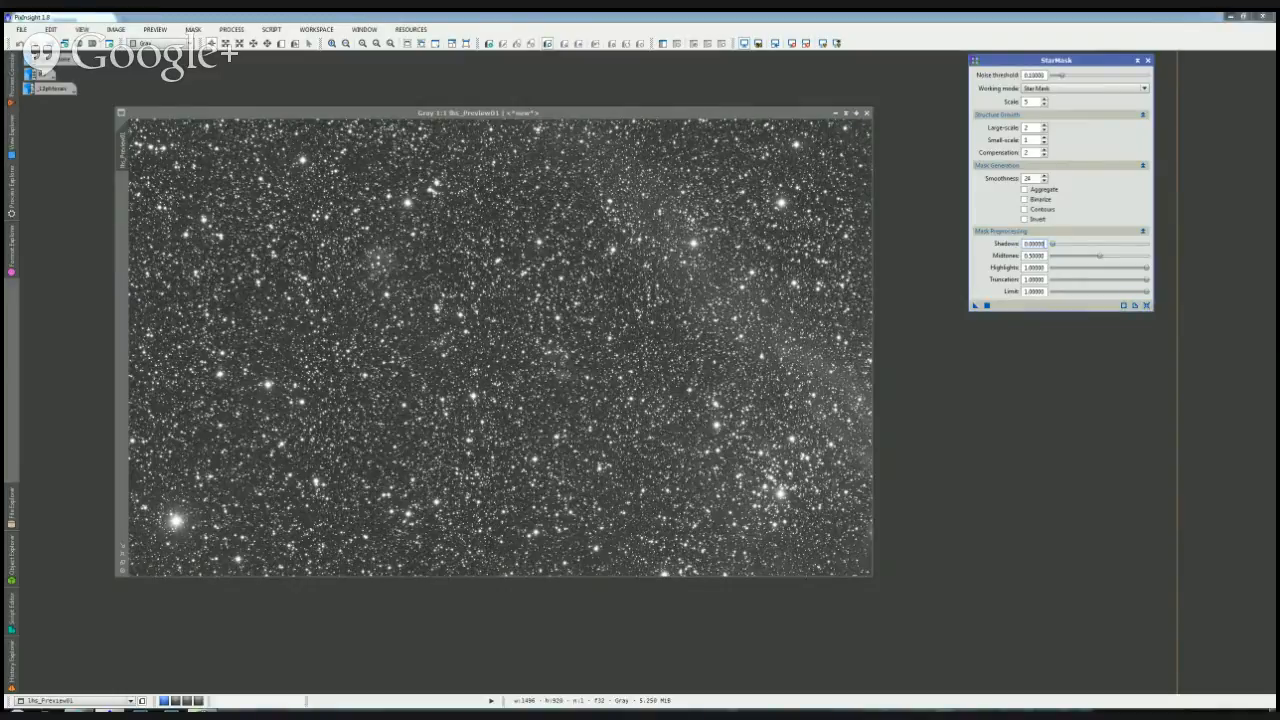
Step: Review StarMask's Highlights setting for mask preprocessing beside the star field
{"action": "mouse_move", "coordinate": [1146, 268]}
{"action": "left_mouse_down"}
{"action": "mouse_move", "coordinate": [1110, 269]}
{"action": "mouse_move", "coordinate": [1158, 271]}
{"action": "left_mouse_up"}
{"action": "key", "text": "alt+Tab"}
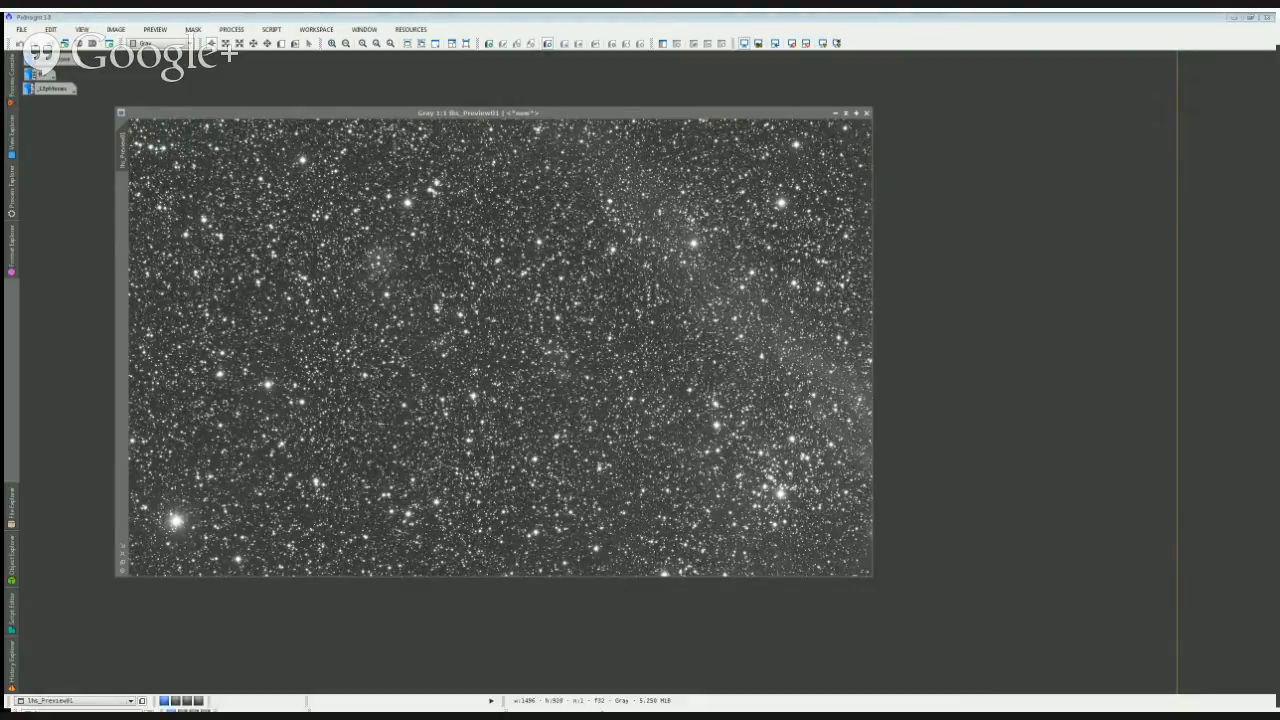
{"action": "key", "text": "alt+Tab"}
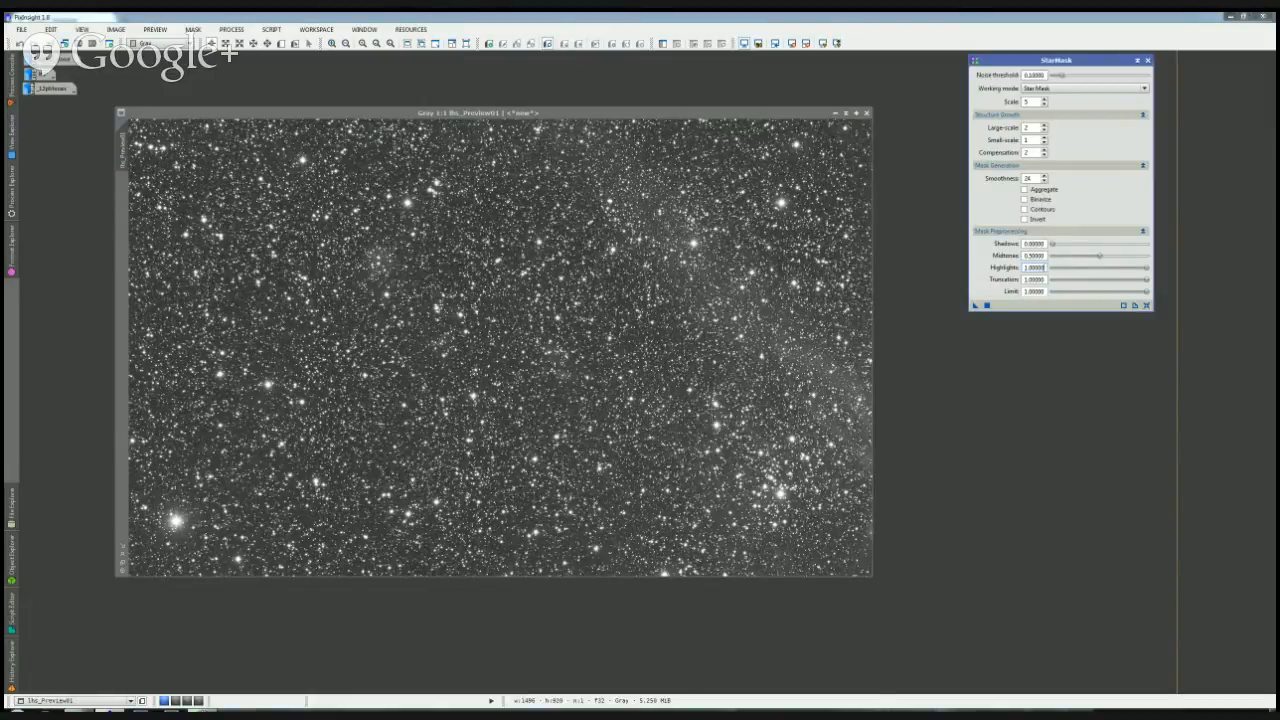
{"action": "key", "text": "alt+Tab"}
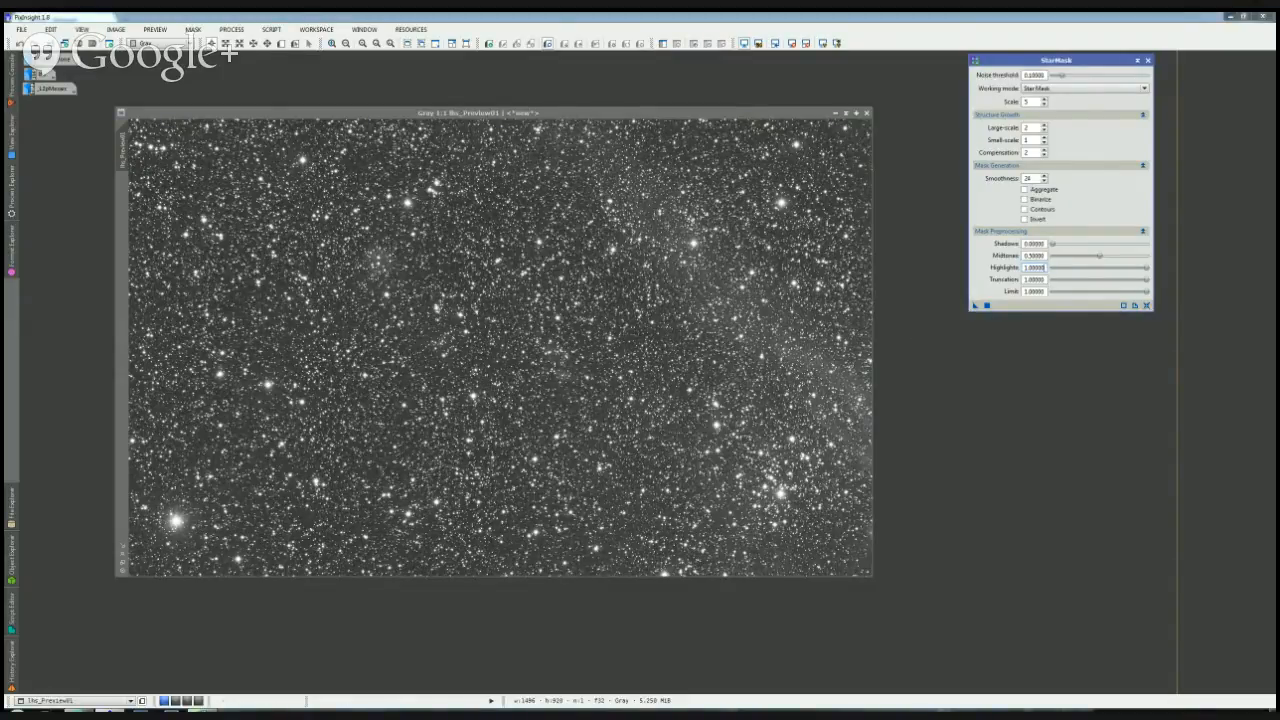
{"action": "left_click", "coordinate": [426, 341]}
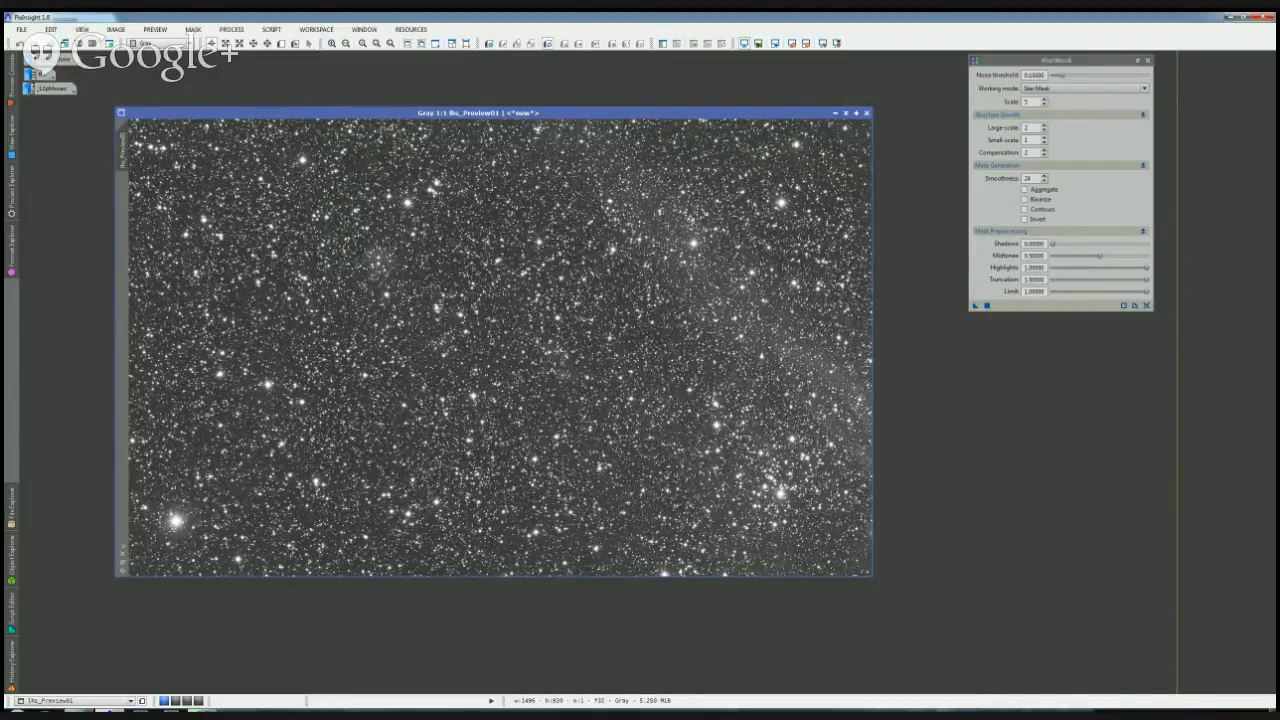
{"action": "key", "text": "alt+Tab"}
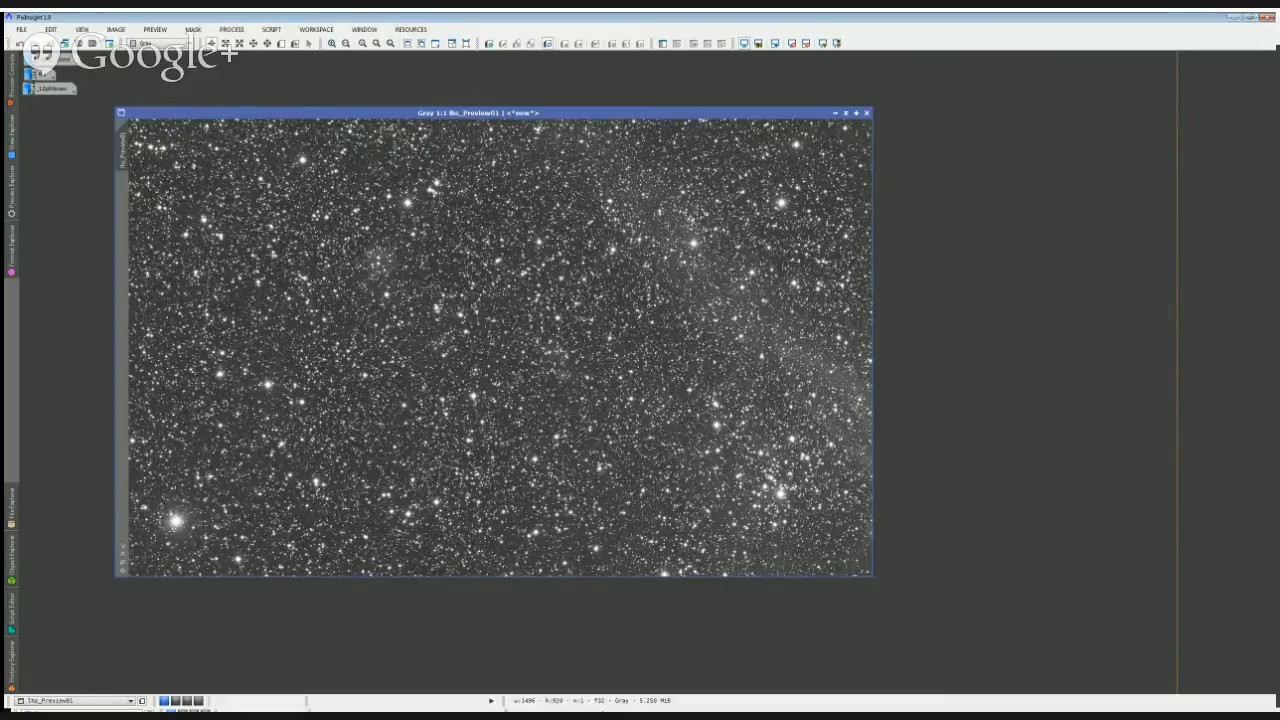
Step: Try a Truncation of 0.25 in StarMask, restore it to 1, and review the Shadows and Midtones values
{"action": "left_click_drag", "start_coordinate": [1146, 280], "coordinate": [1077, 280]}
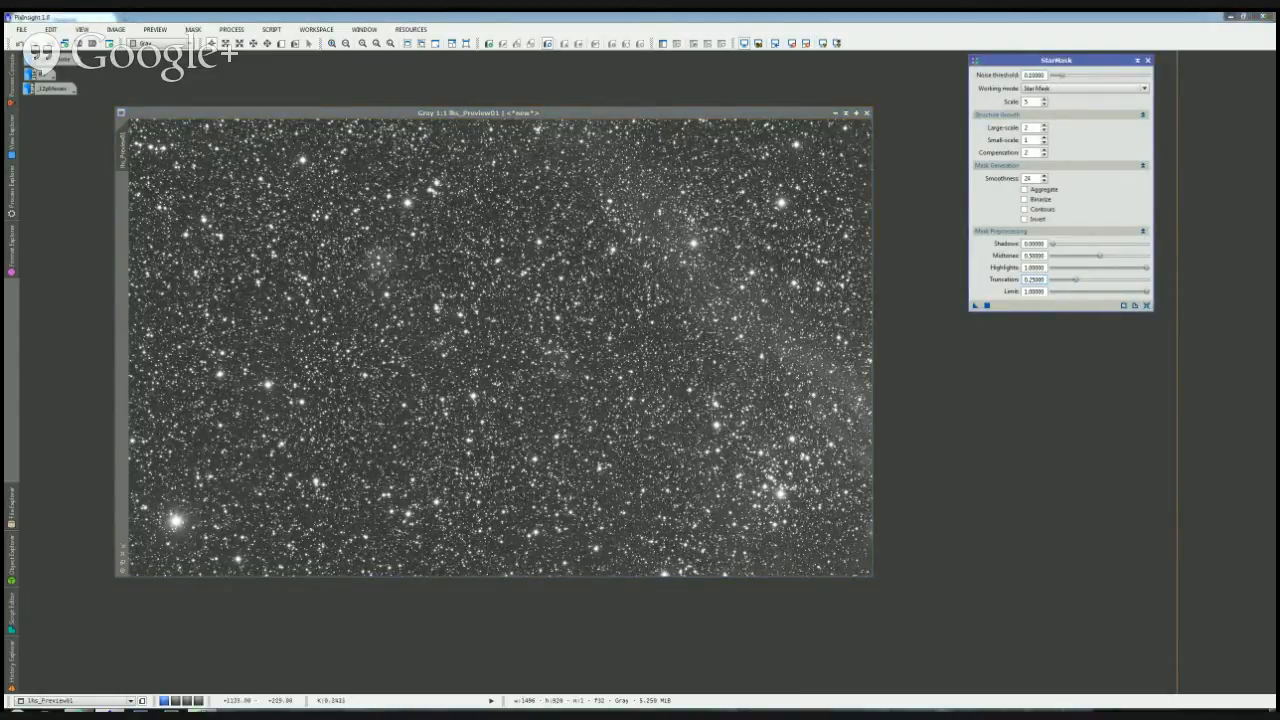
{"action": "left_click_drag", "start_coordinate": [1076, 280], "coordinate": [1147, 280]}
{"action": "left_click_drag", "start_coordinate": [1045, 268], "coordinate": [1023, 244]}
{"action": "left_click", "coordinate": [1041, 256]}
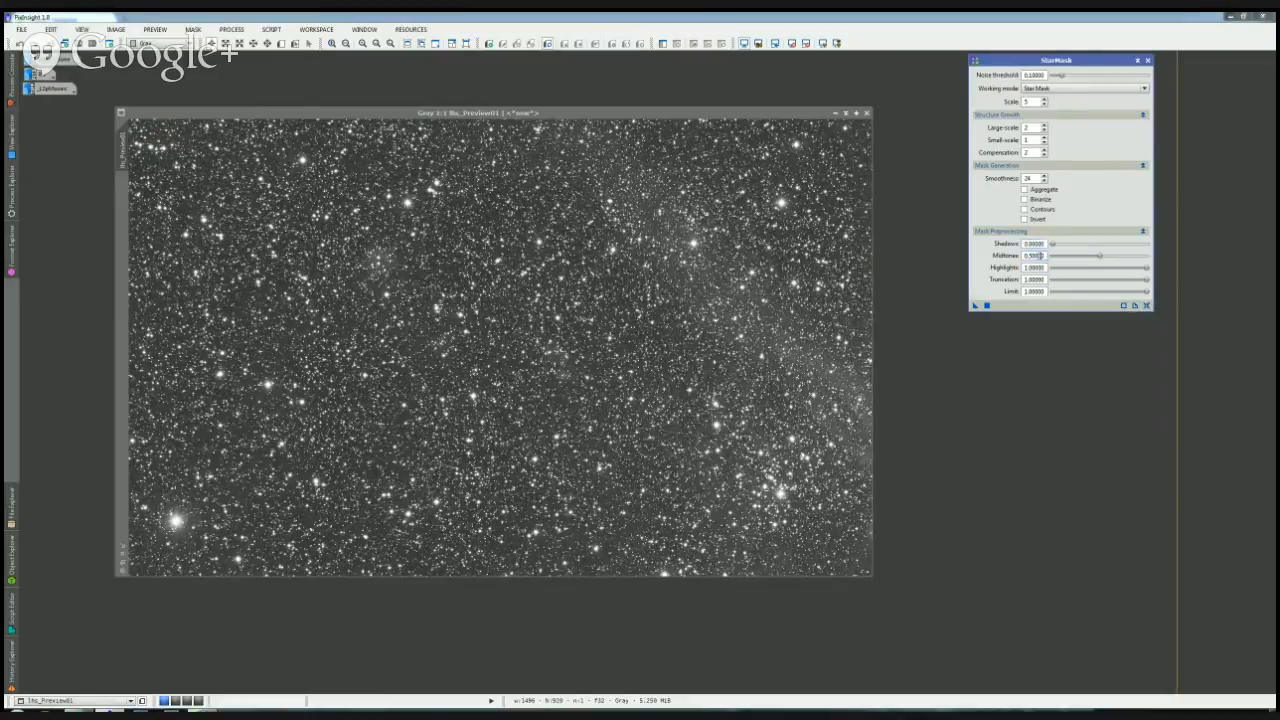
{"action": "left_click", "coordinate": [1018, 383]}
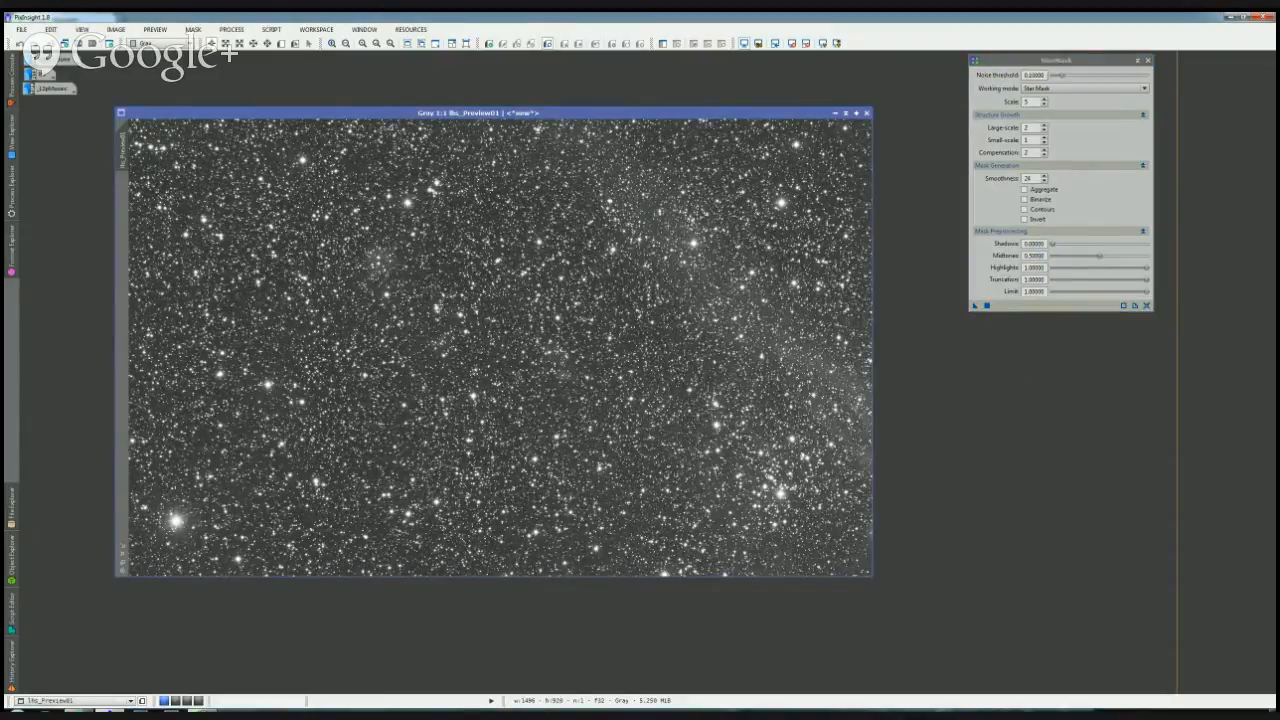
Step: Reposition the extracted star field and the StarMask window so that they sit side by side
{"action": "key", "text": "alt+Tab"}
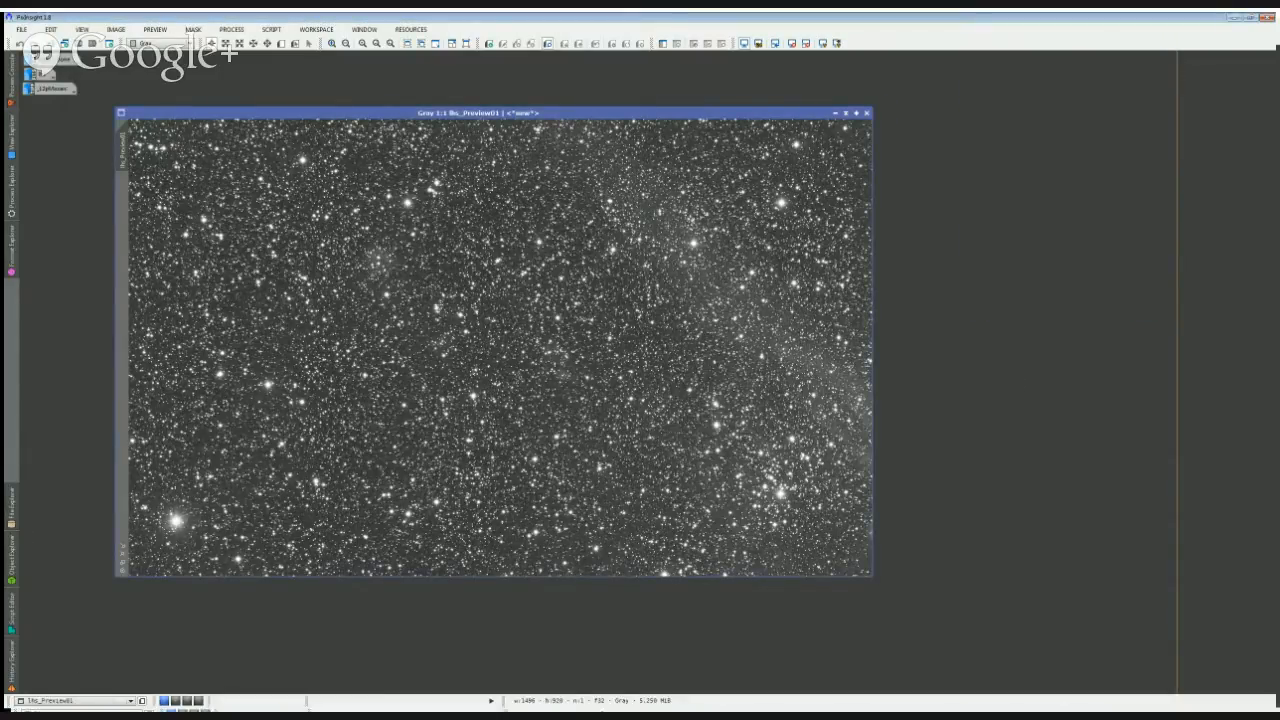
{"action": "key", "text": "alt+Tab"}
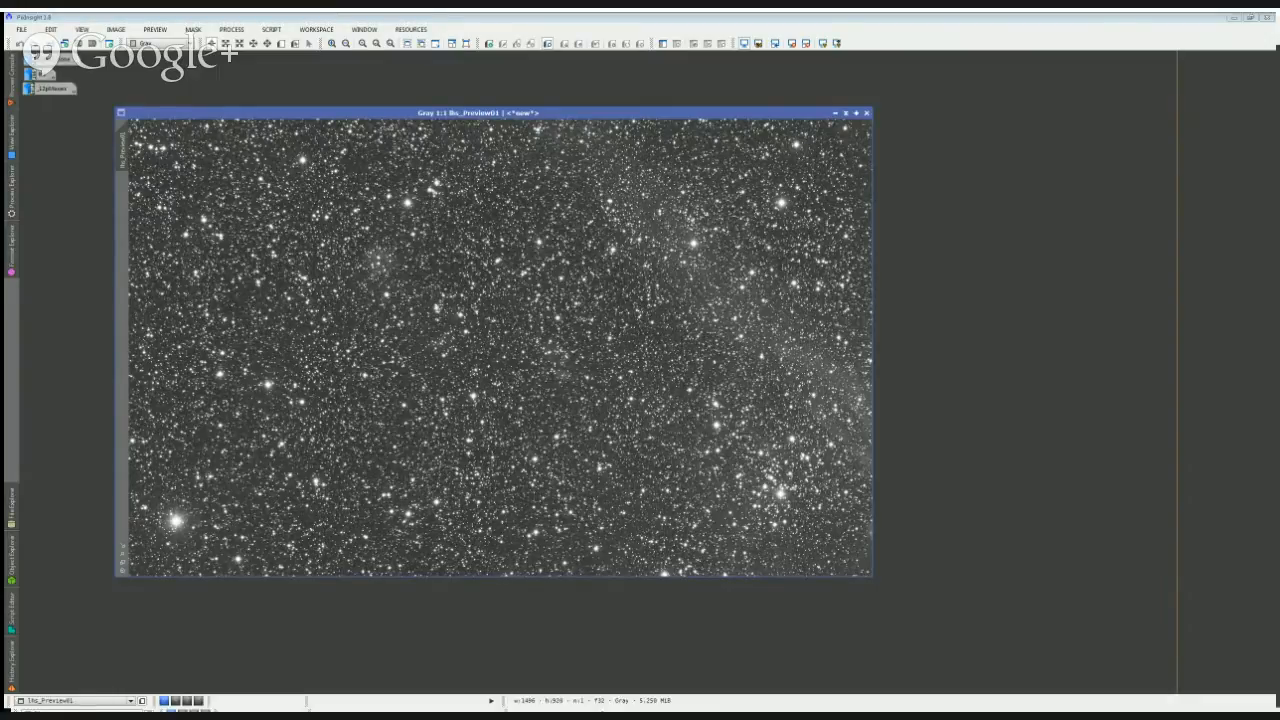
{"action": "key", "text": "alt+Tab"}
{"action": "left_click_drag", "start_coordinate": [656, 117], "coordinate": [672, 131]}
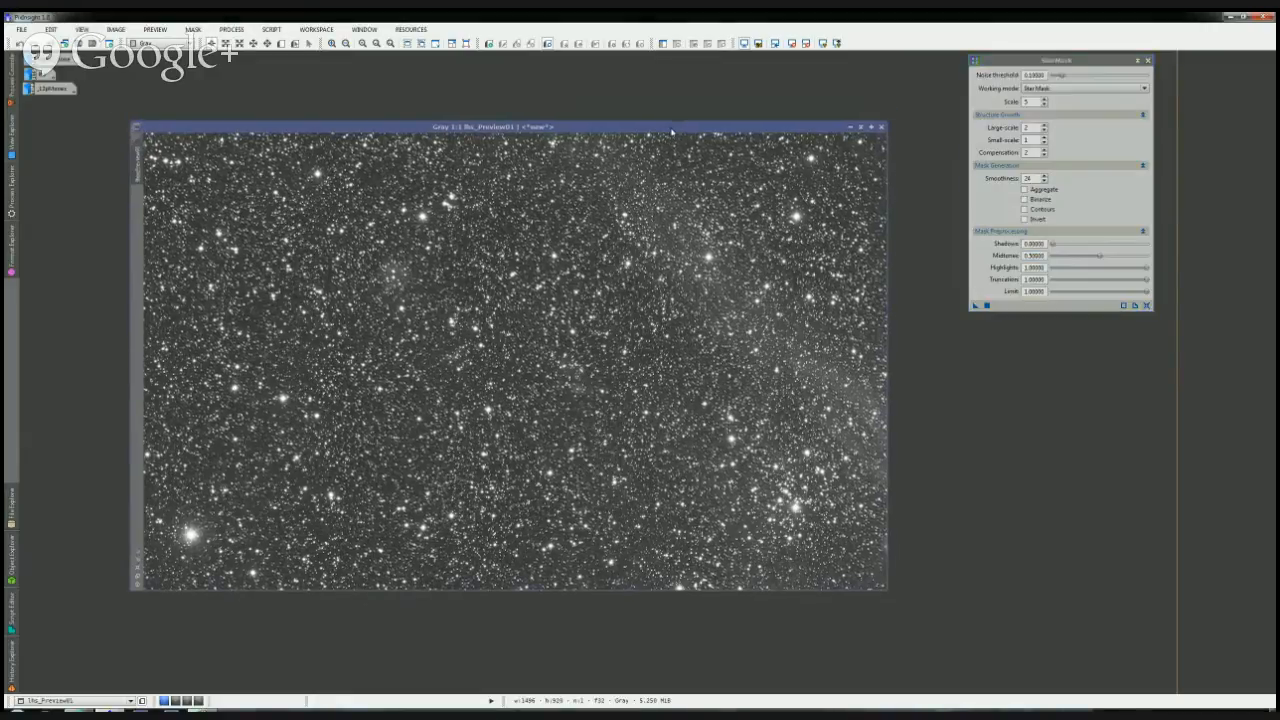
{"action": "left_click", "coordinate": [672, 131]}
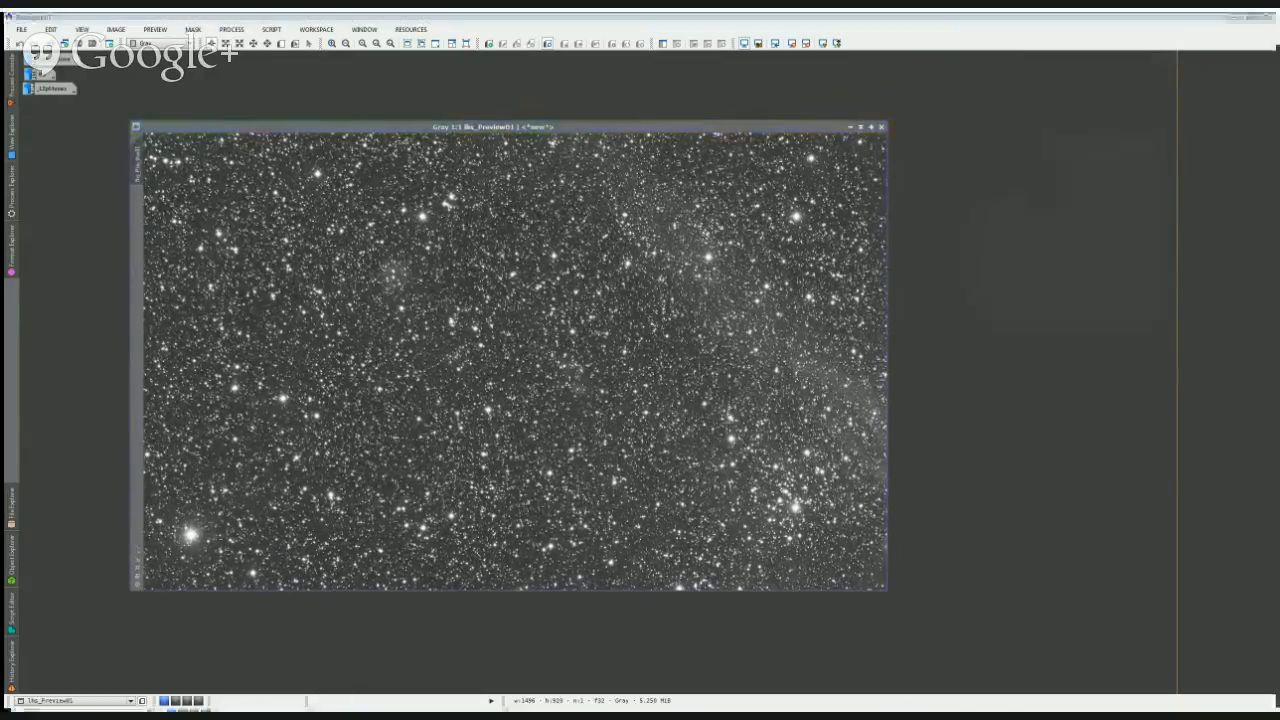
{"action": "left_click_drag", "start_coordinate": [1056, 60], "coordinate": [999, 127]}
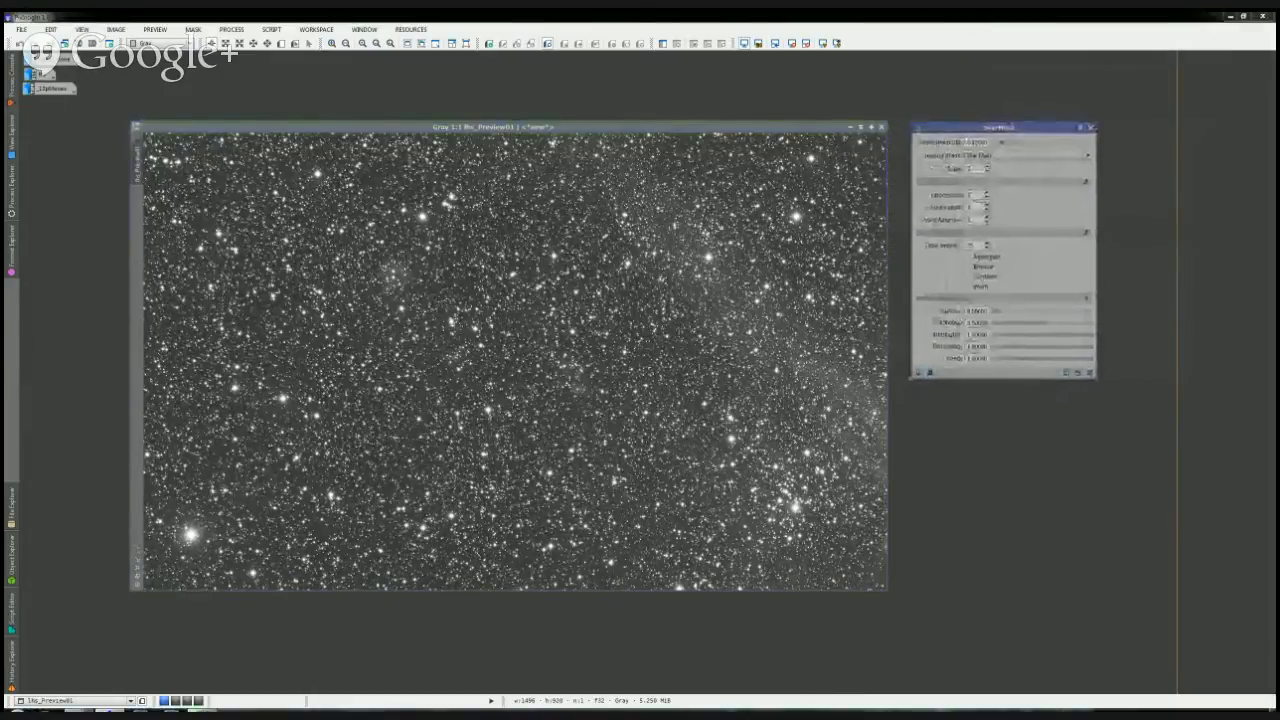
{"action": "left_click", "coordinate": [830, 128]}
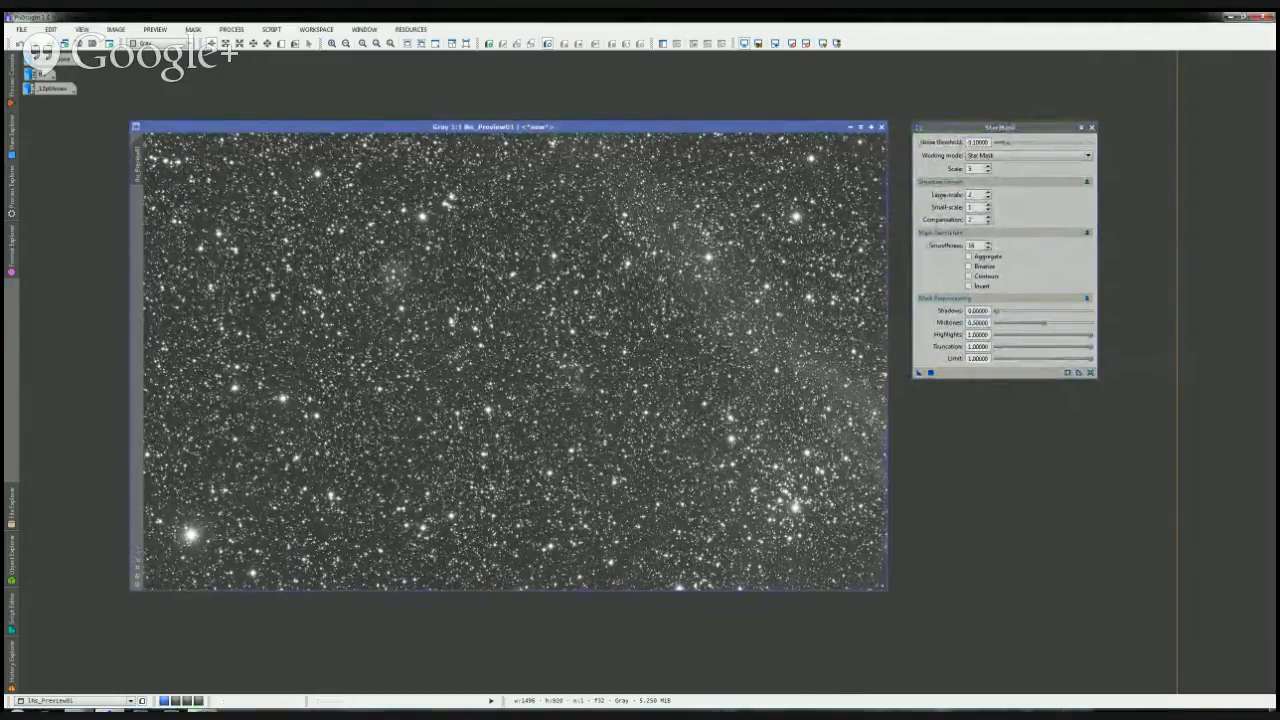
Step: Close the extracted star field, restore the minimized original image, and delete its previews
{"action": "left_click", "coordinate": [881, 127]}
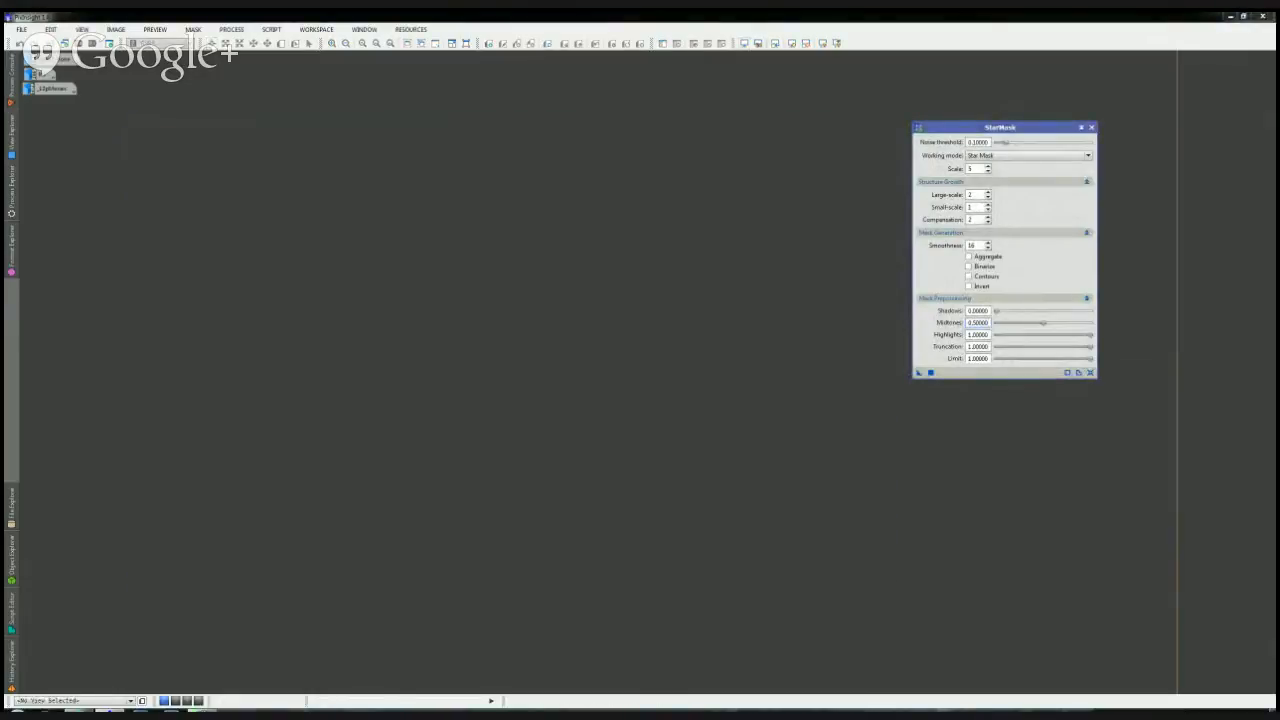
{"action": "double_click", "coordinate": [42, 76]}
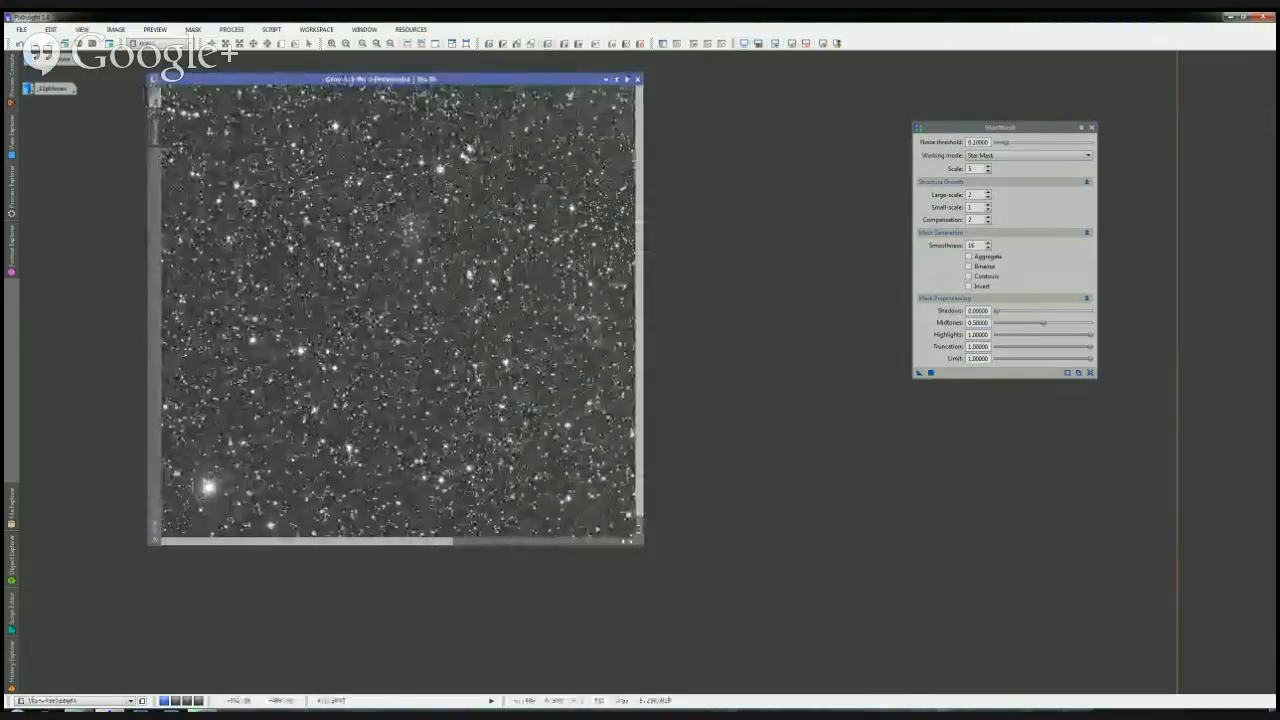
{"action": "scroll", "coordinate": [402, 318], "scroll_direction": "down", "scroll_amount": 2}
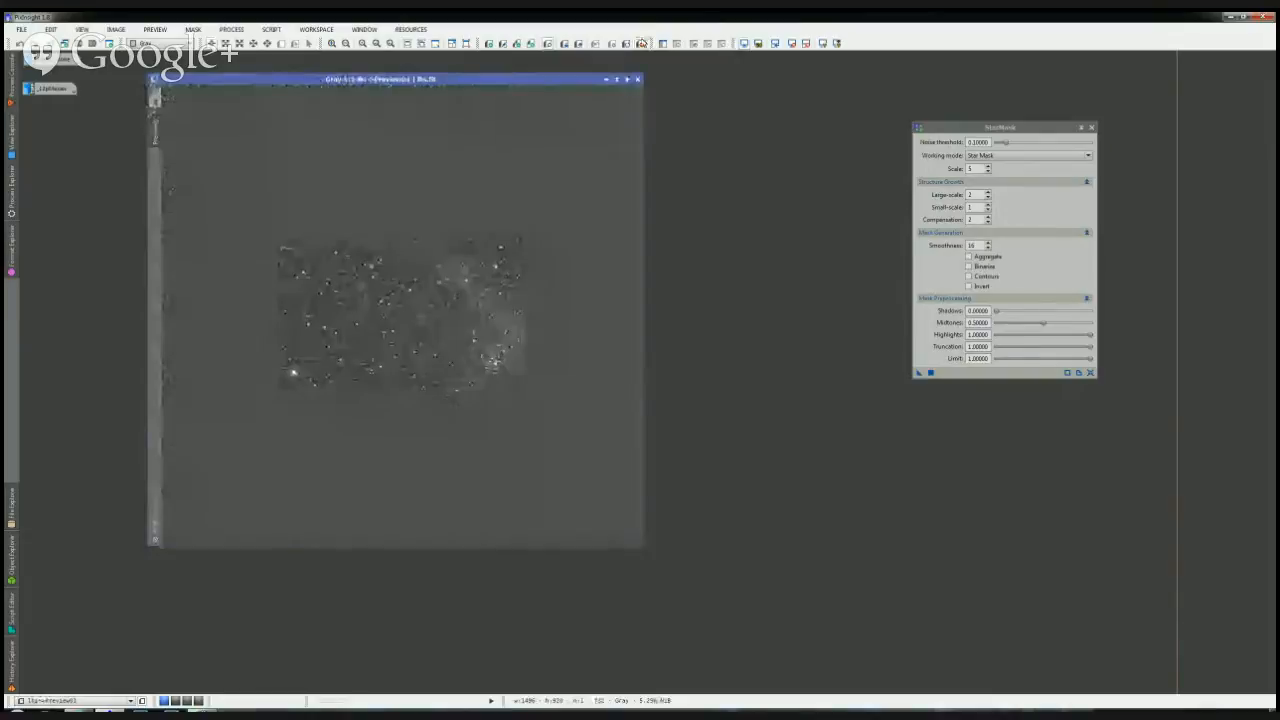
{"action": "left_click", "coordinate": [641, 44]}
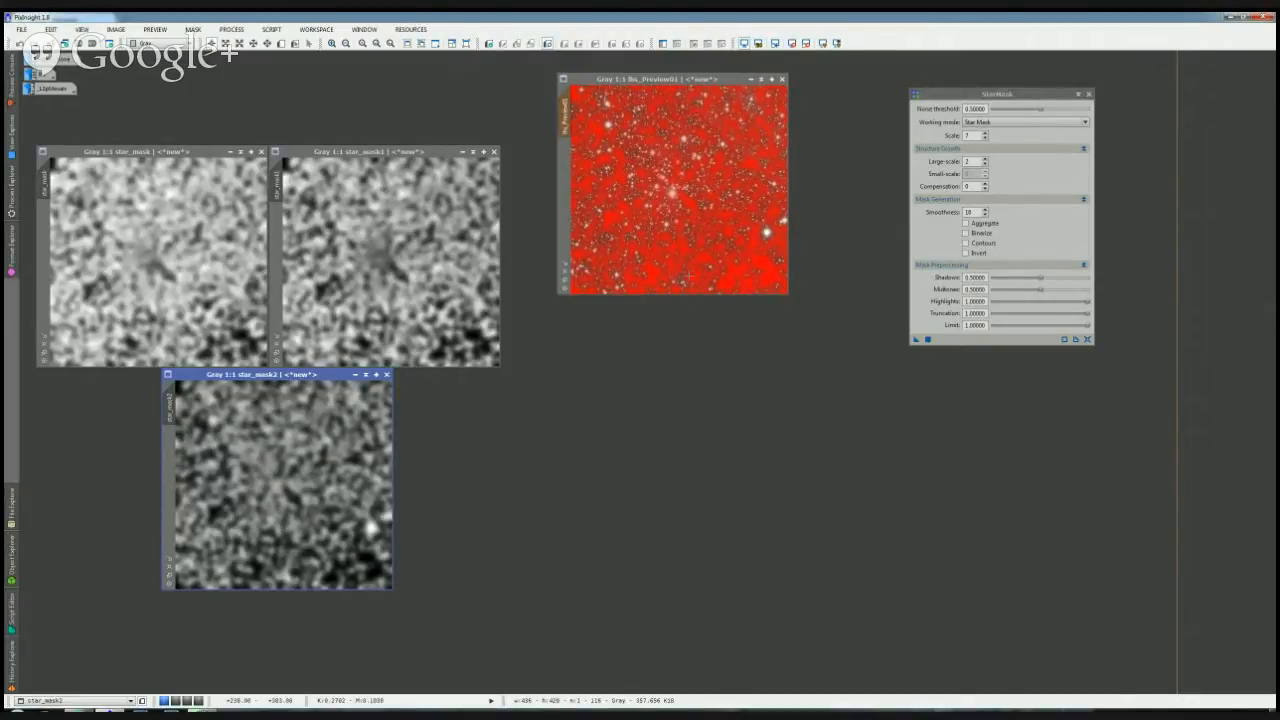
Step: Compare star_mask, star_mask1 and star_mask2 to see how the StarMask settings affect the mask
{"action": "left_click", "coordinate": [163, 229]}
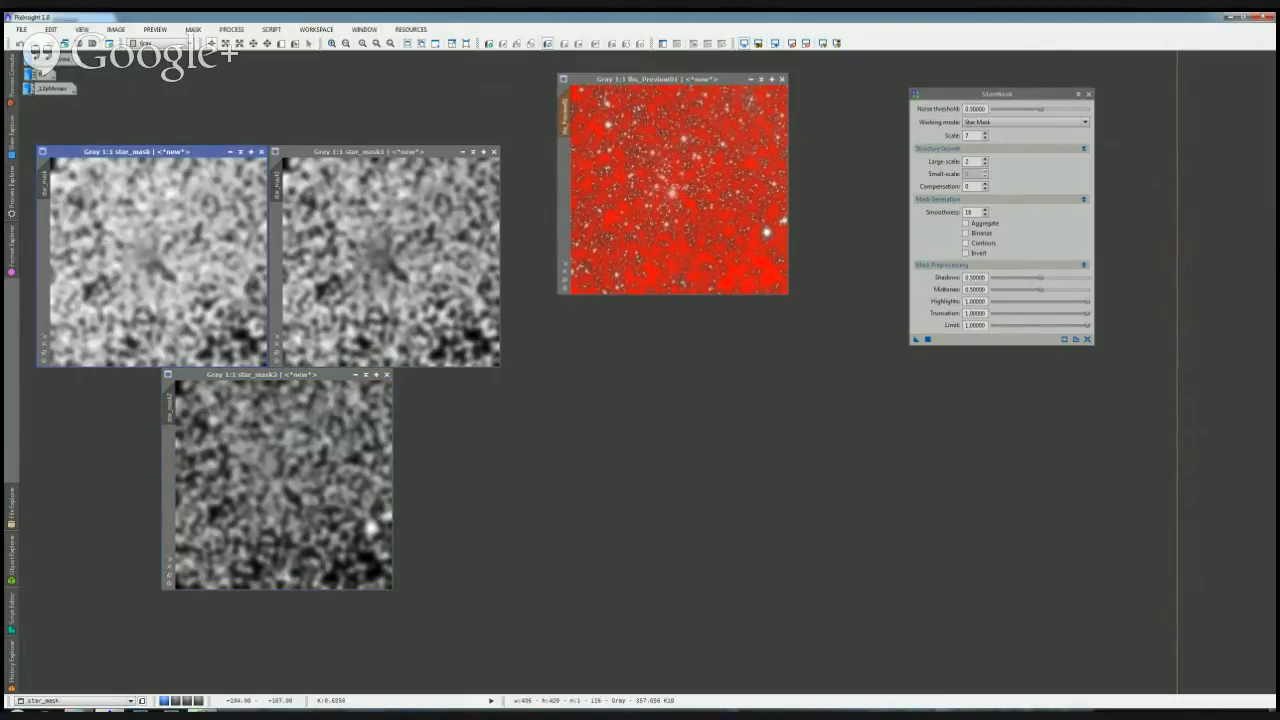
{"action": "left_click", "coordinate": [386, 240]}
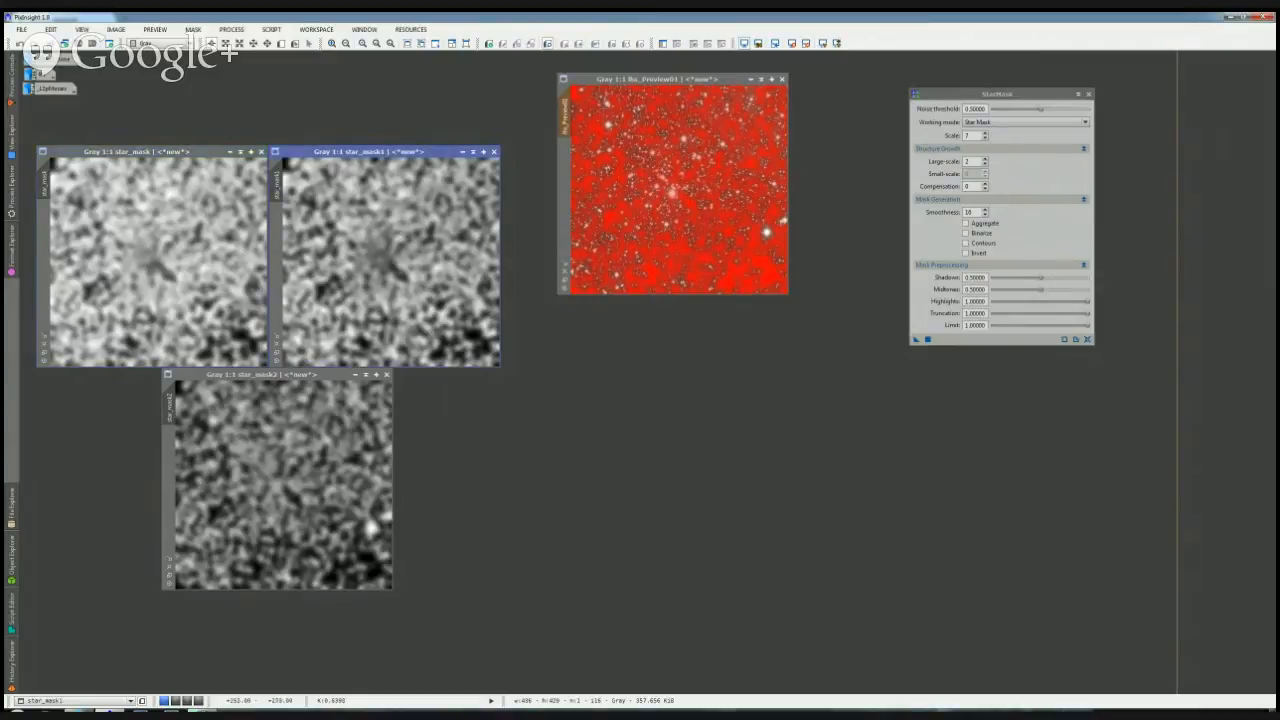
{"action": "left_click", "coordinate": [162, 203]}
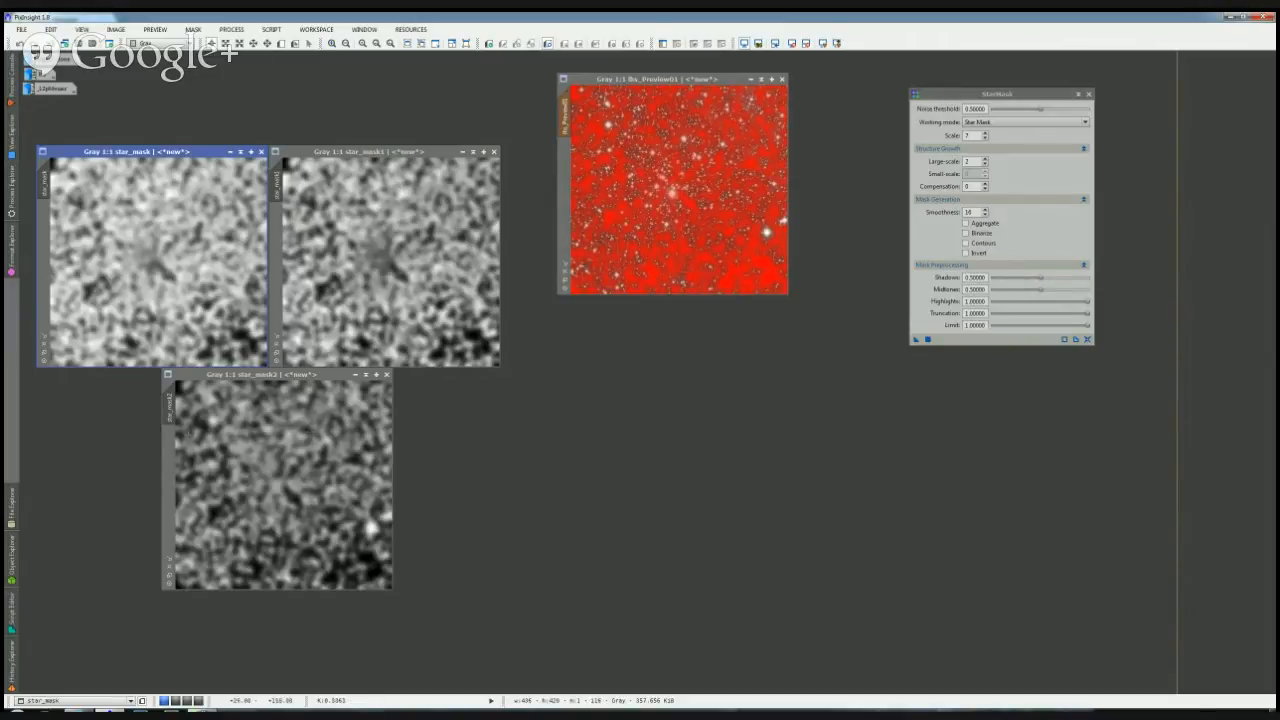
{"action": "left_click", "coordinate": [305, 440]}
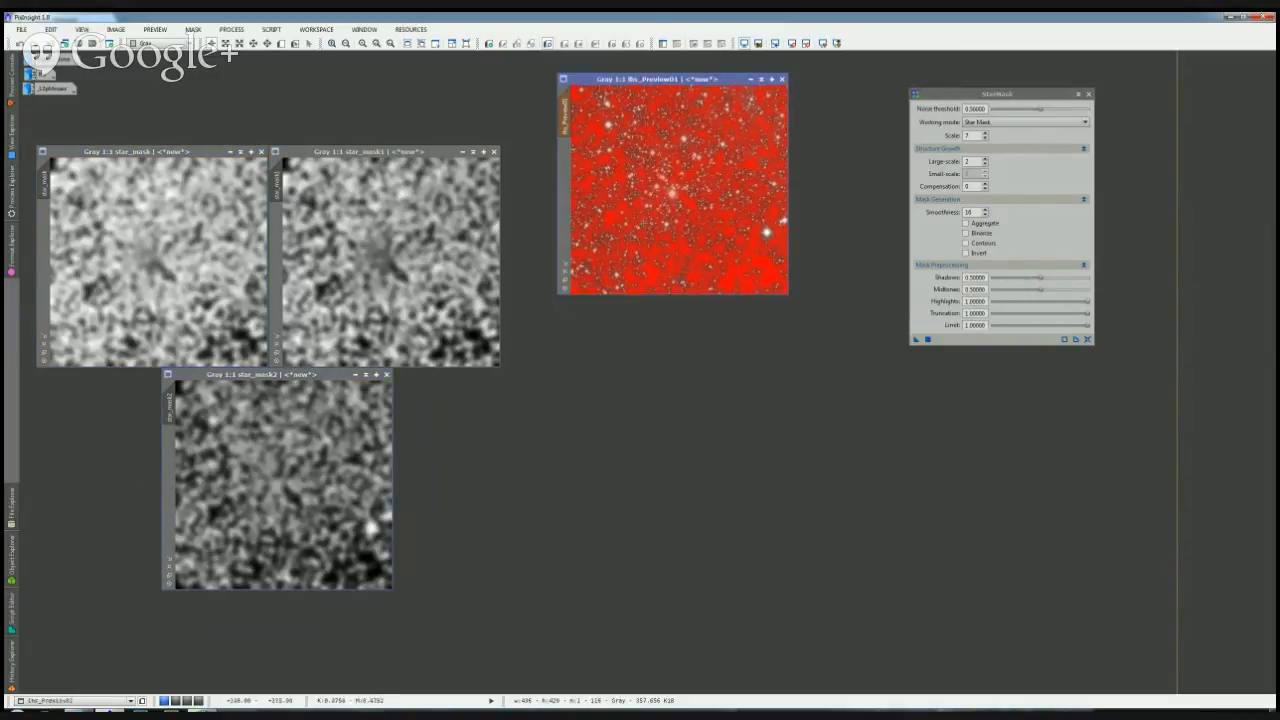
Step: Enlarge the masked lhs_Preview01 window, magnify the image to 2:1, and invert its mask
{"action": "left_click_drag", "start_coordinate": [648, 80], "coordinate": [608, 83]}
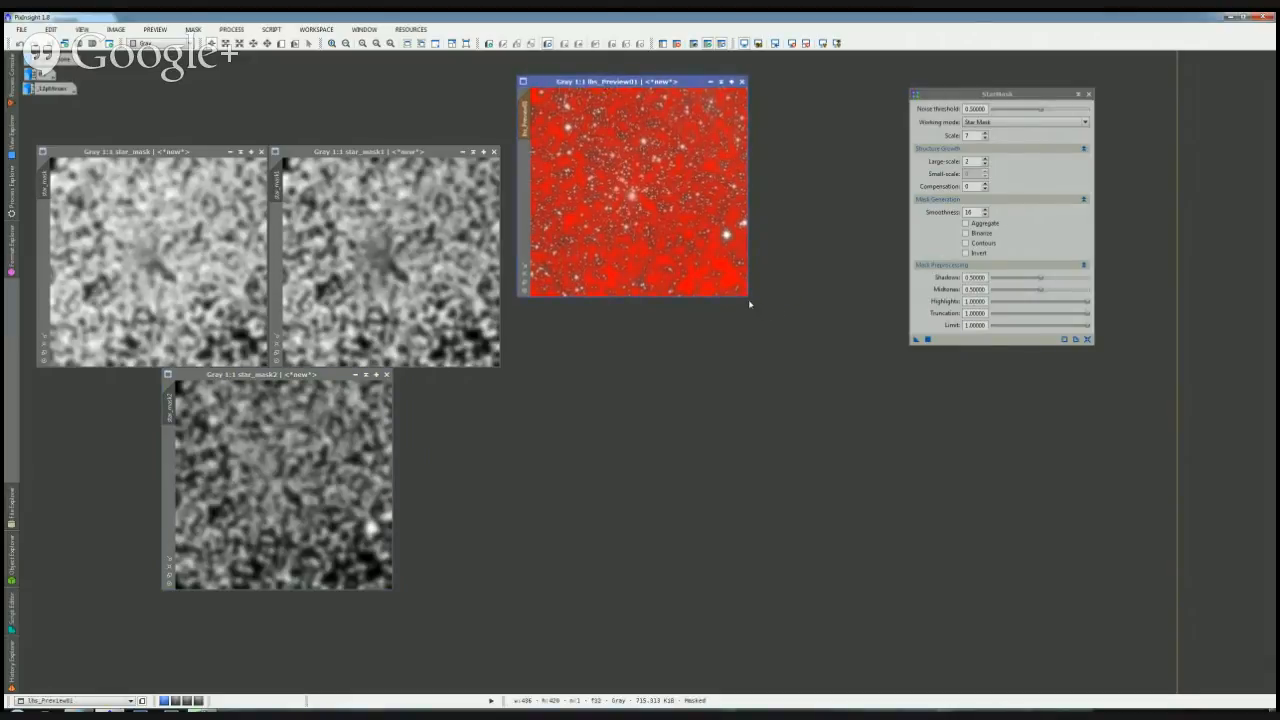
{"action": "left_click_drag", "start_coordinate": [748, 299], "coordinate": [938, 543]}
{"action": "scroll", "coordinate": [814, 270], "scroll_direction": "up", "scroll_amount": 1}
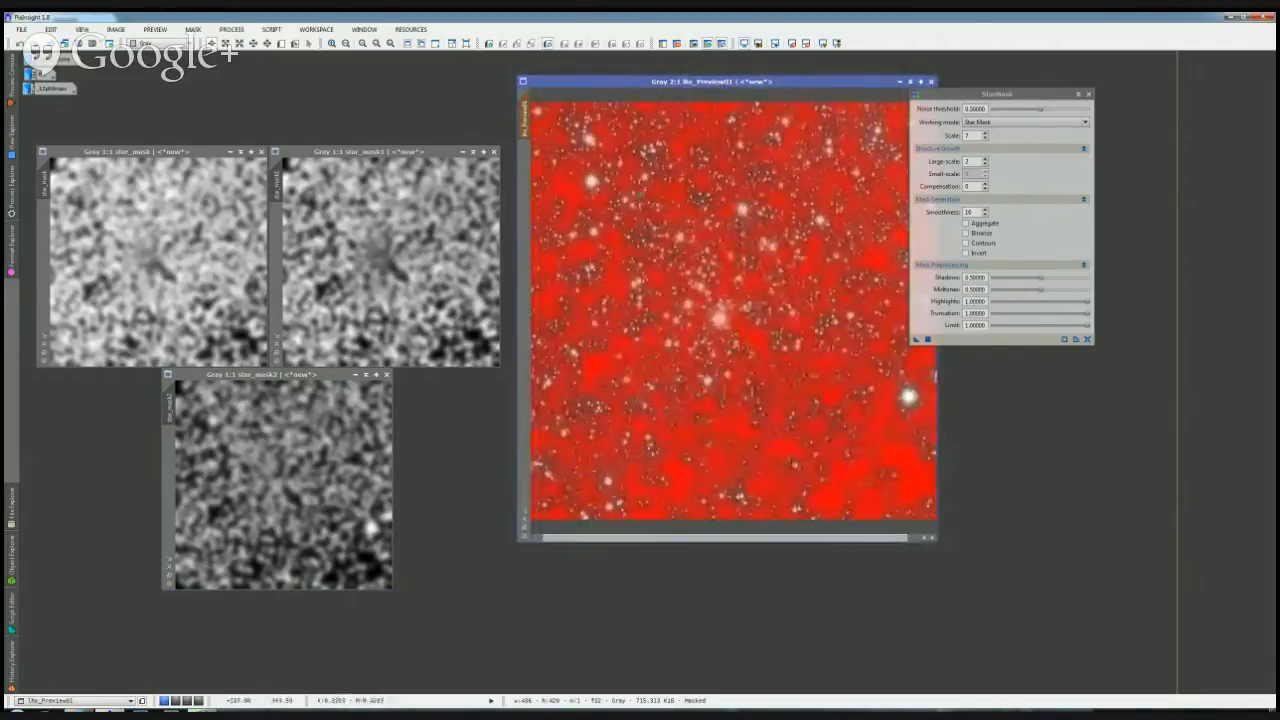
{"action": "key", "text": "ctrl+shift+i"}
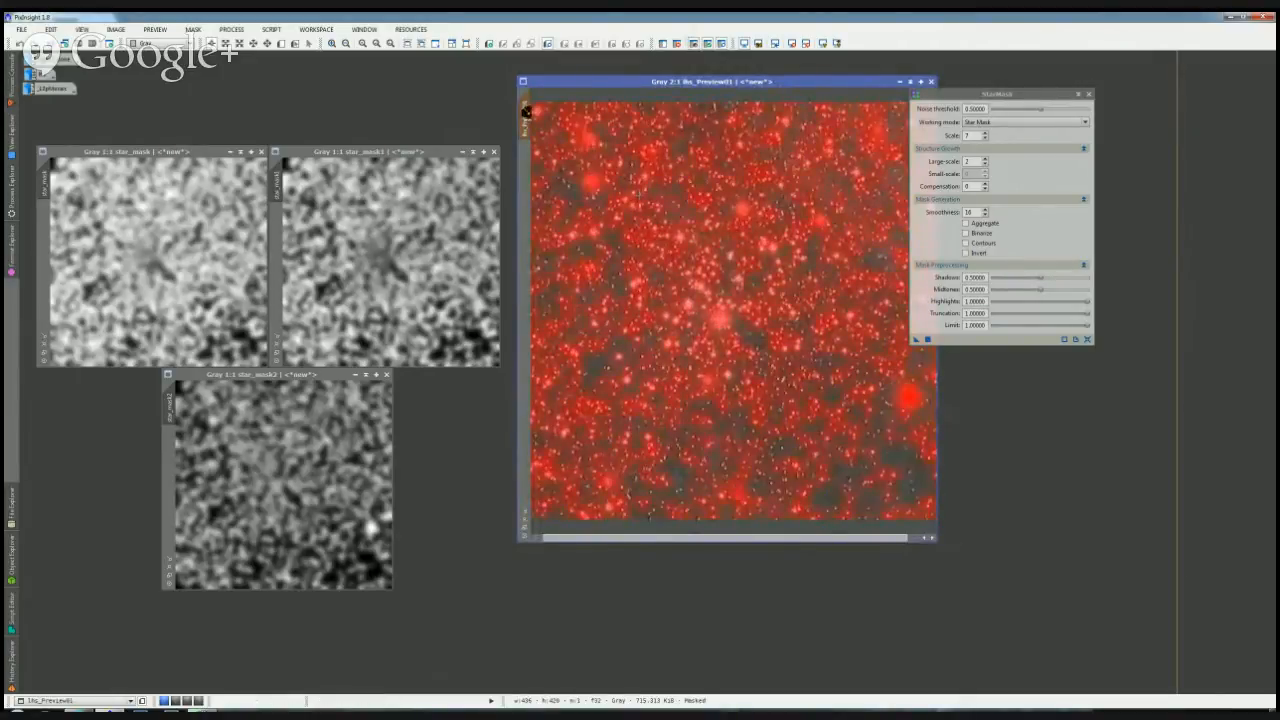
Step: Move StarMask clear of the image, raise its Scale, and set both Shadows and Midtones to 0.8
{"action": "left_click_drag", "start_coordinate": [962, 92], "coordinate": [1010, 79]}
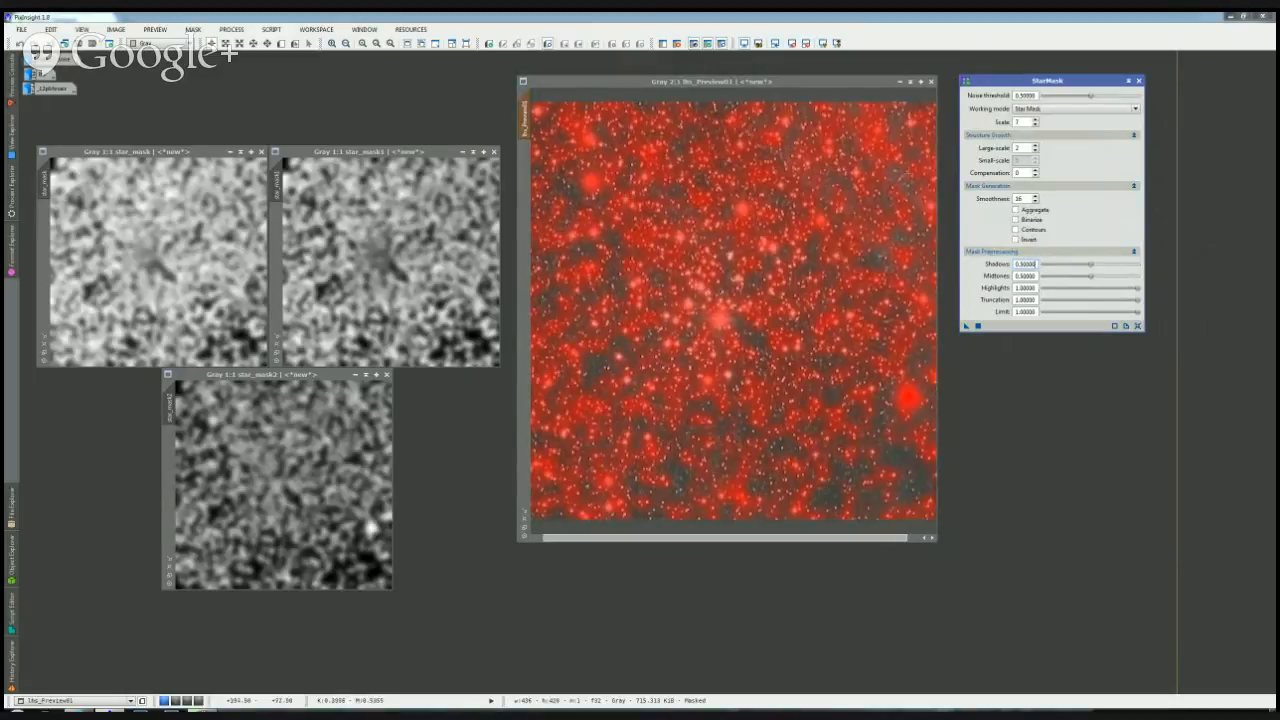
{"action": "double_click", "coordinate": [1018, 122]}
{"action": "left_click_drag", "start_coordinate": [1091, 264], "coordinate": [1116, 276]}
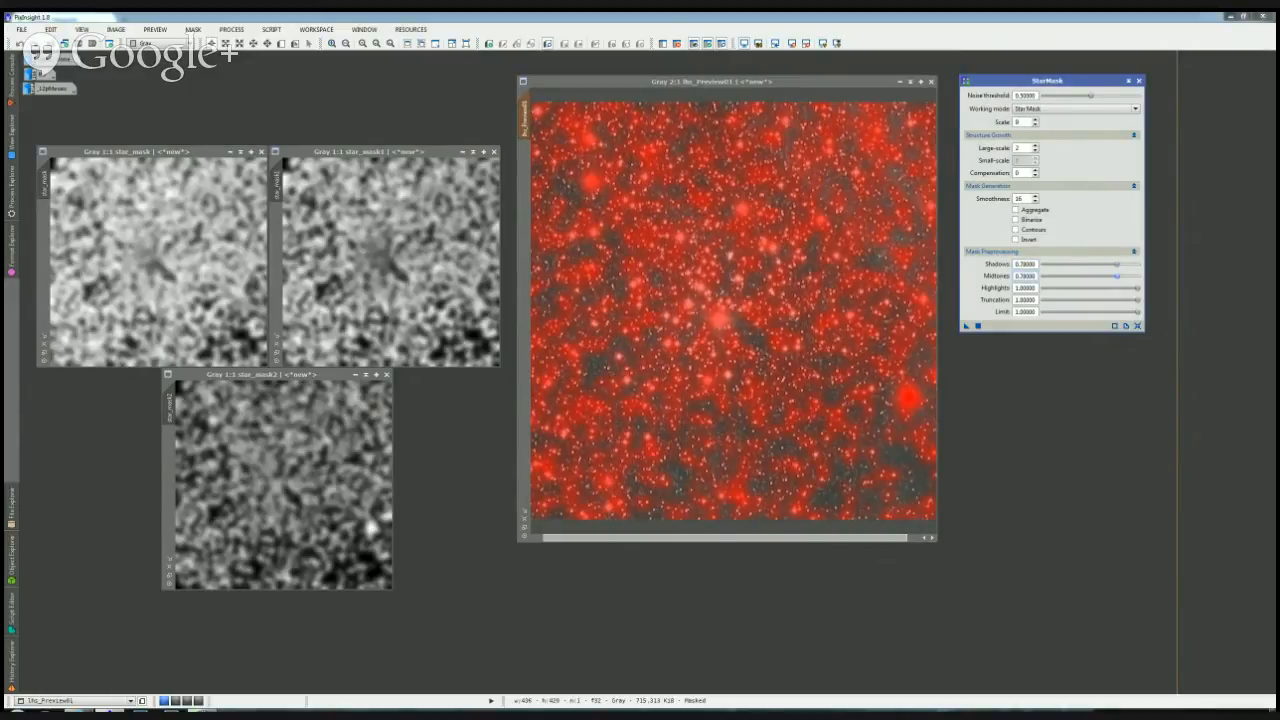
{"action": "left_click_drag", "start_coordinate": [1117, 264], "coordinate": [1119, 264]}
{"action": "key", "text": "Tab"}
{"action": "type", "text": "0.8"}
{"action": "key", "text": "Return"}
Step: Remove the mask from lhs_Preview01, generate a new star mask from it, and show the result at 1:1
{"action": "left_click", "coordinate": [677, 44]}
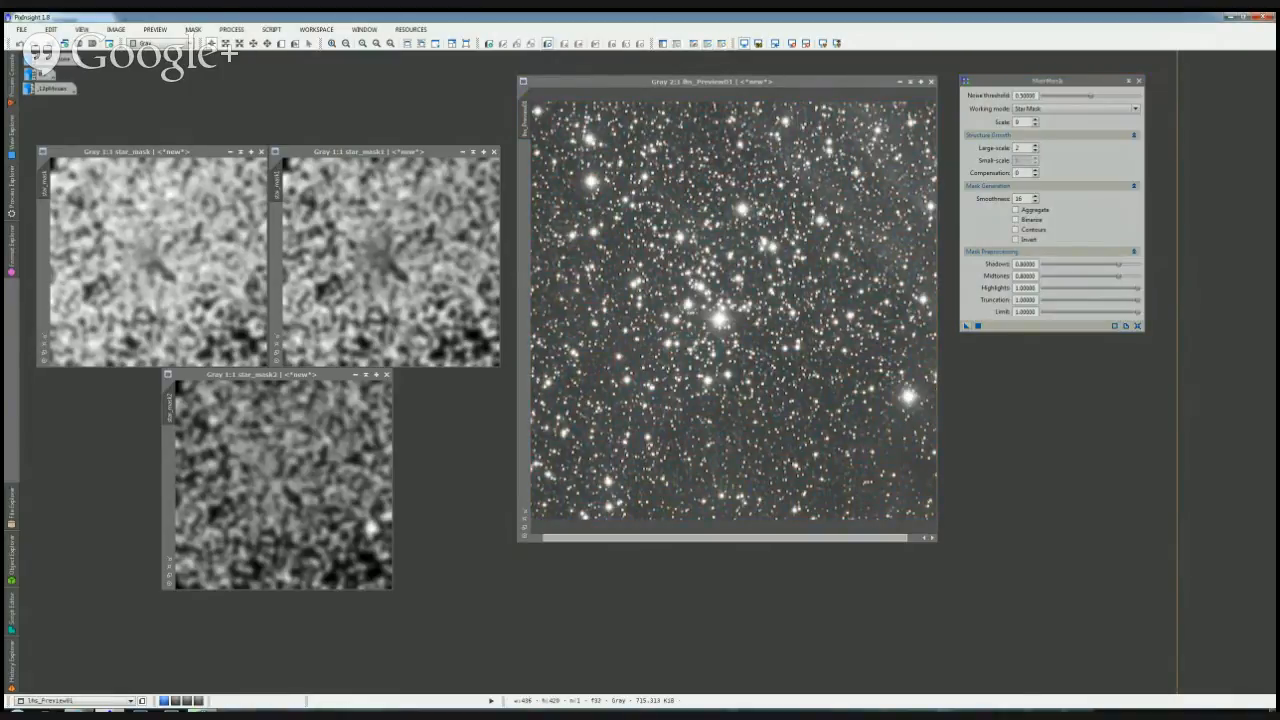
{"action": "left_click_drag", "start_coordinate": [966, 326], "coordinate": [814, 343]}
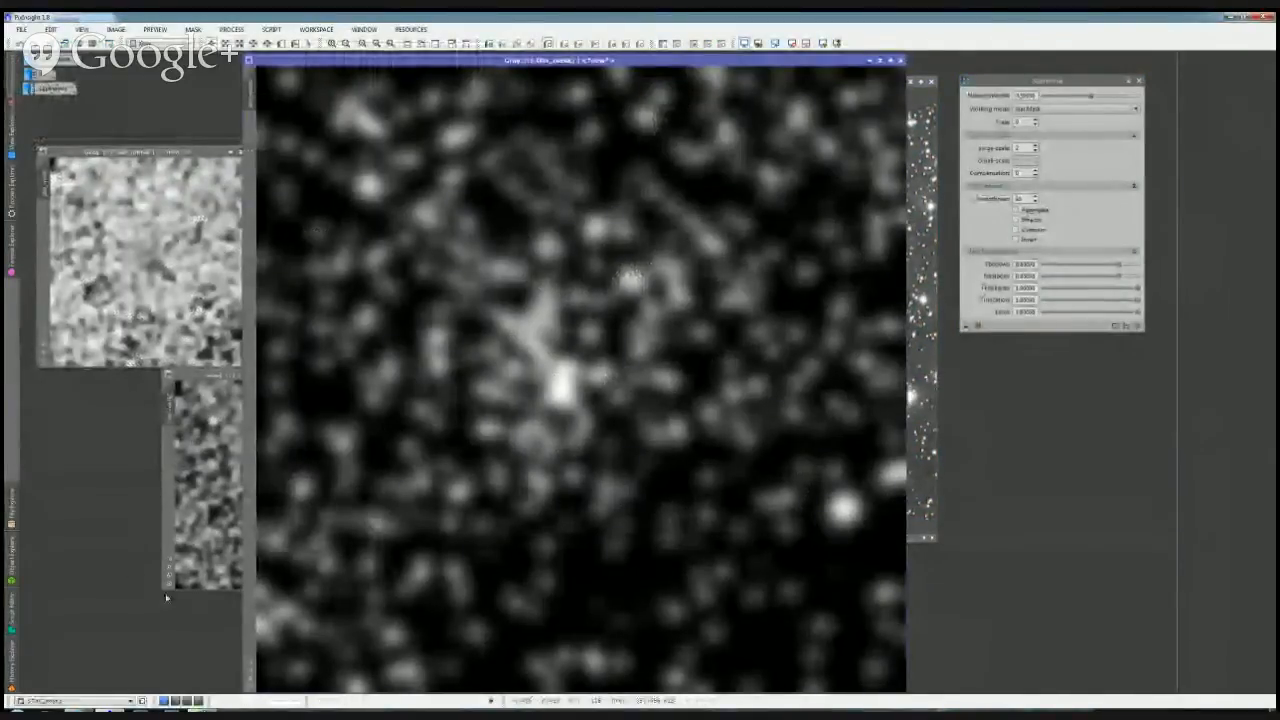
{"action": "left_click", "coordinate": [250, 675]}
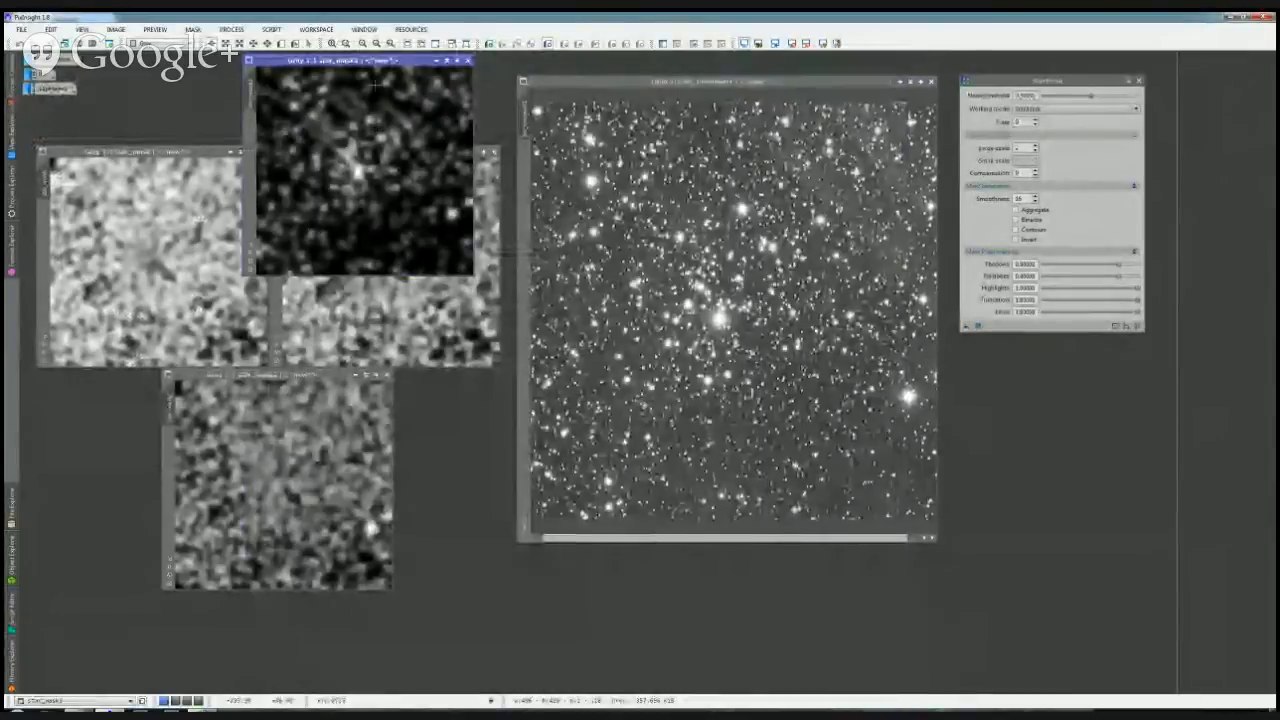
Step: Arrange the new star mask and star_mask2 beneath the other two masks in a two-by-two grid
{"action": "left_click_drag", "start_coordinate": [360, 60], "coordinate": [386, 343]}
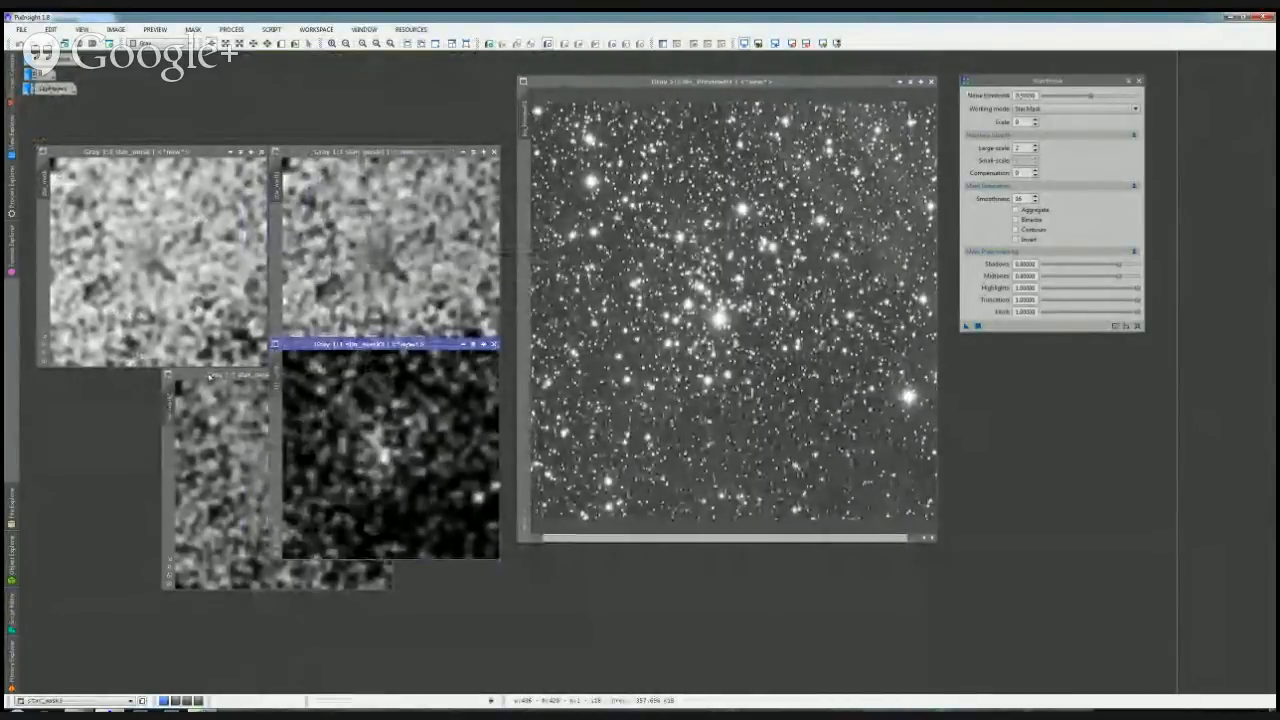
{"action": "left_click_drag", "start_coordinate": [215, 374], "coordinate": [92, 374]}
{"action": "left_click_drag", "start_coordinate": [309, 345], "coordinate": [311, 377]}
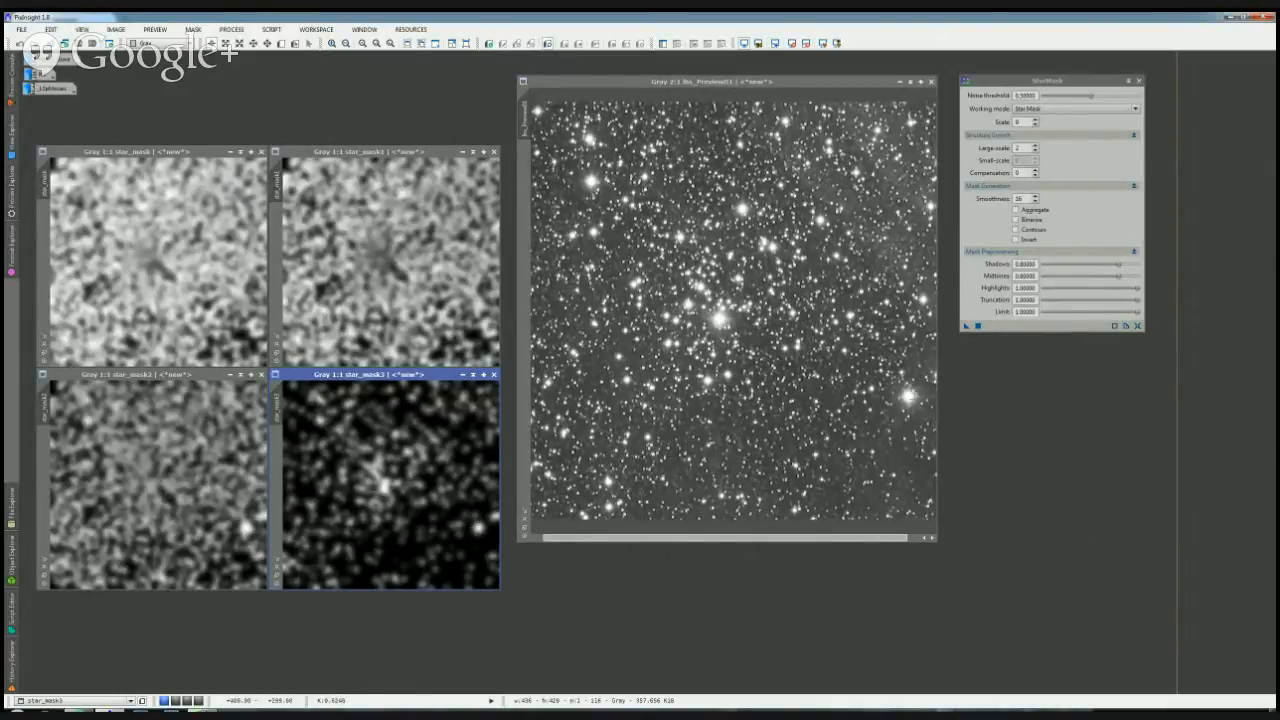
Step: Apply star_mask3 as the mask of lhs_Preview01 and invert it
{"action": "key", "text": "alt+Tab"}
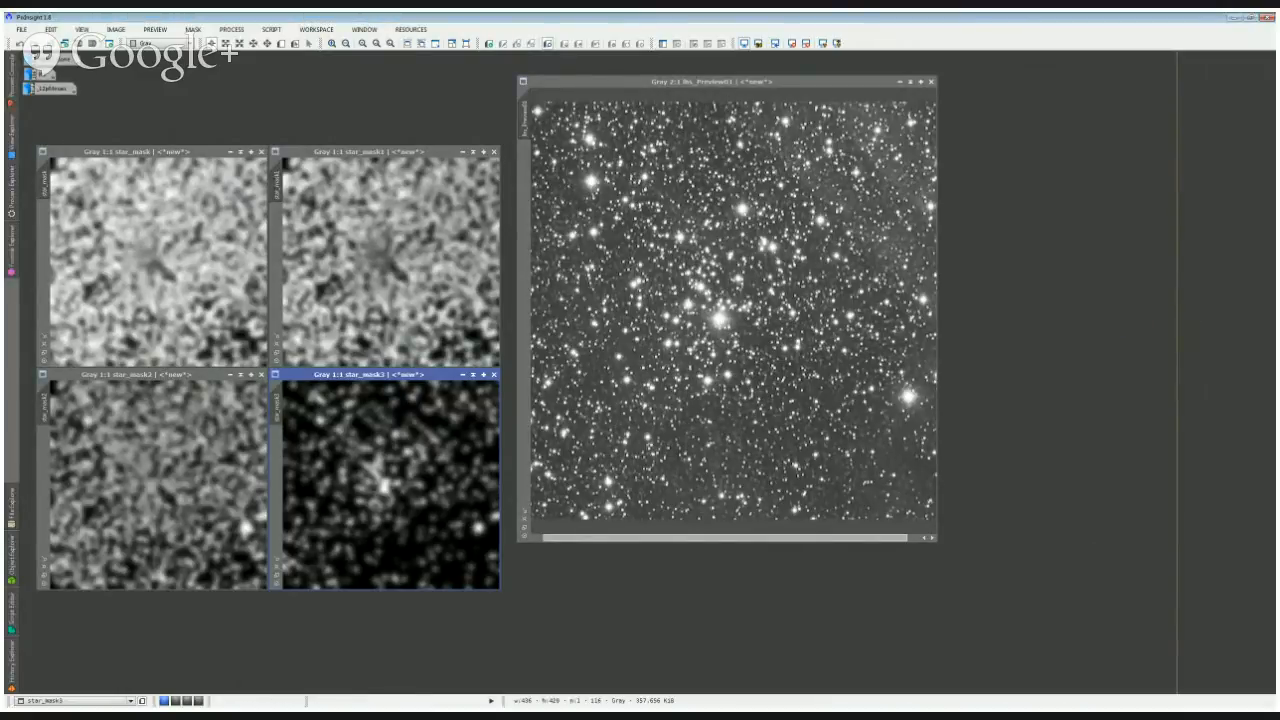
{"action": "left_click_drag", "start_coordinate": [276, 406], "coordinate": [524, 300]}
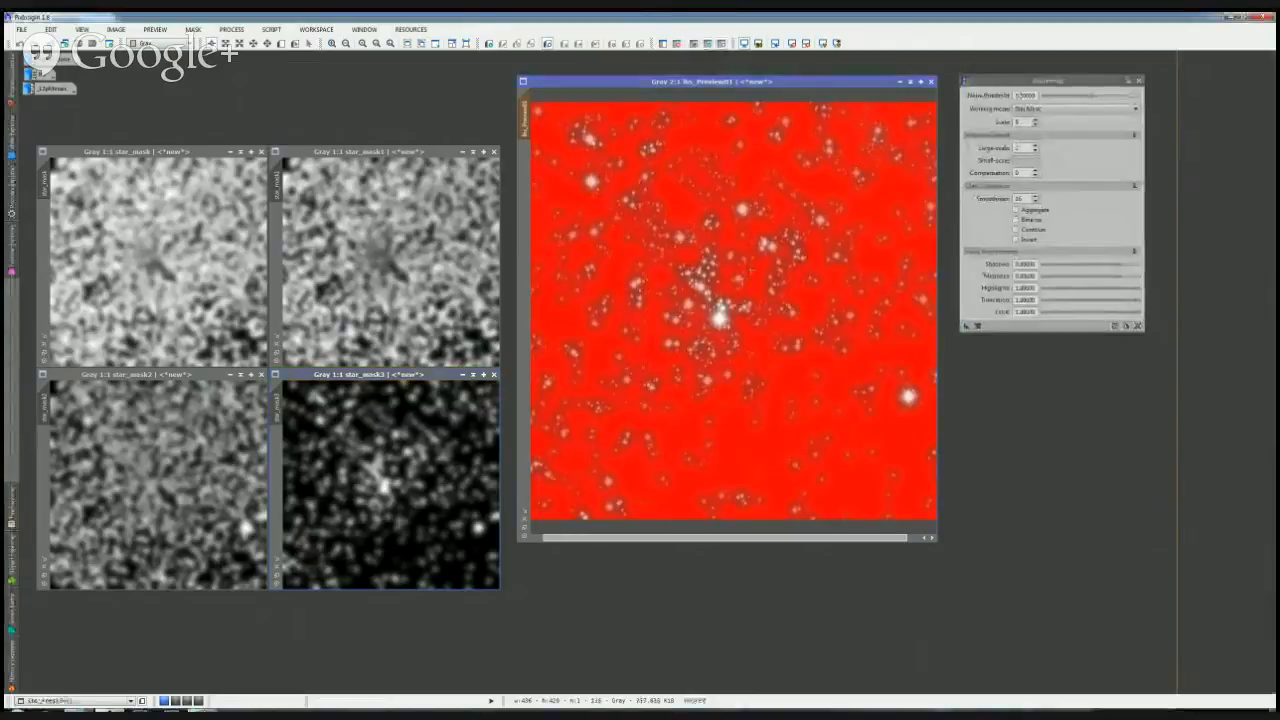
{"action": "key", "text": "ctrl+shift+i"}
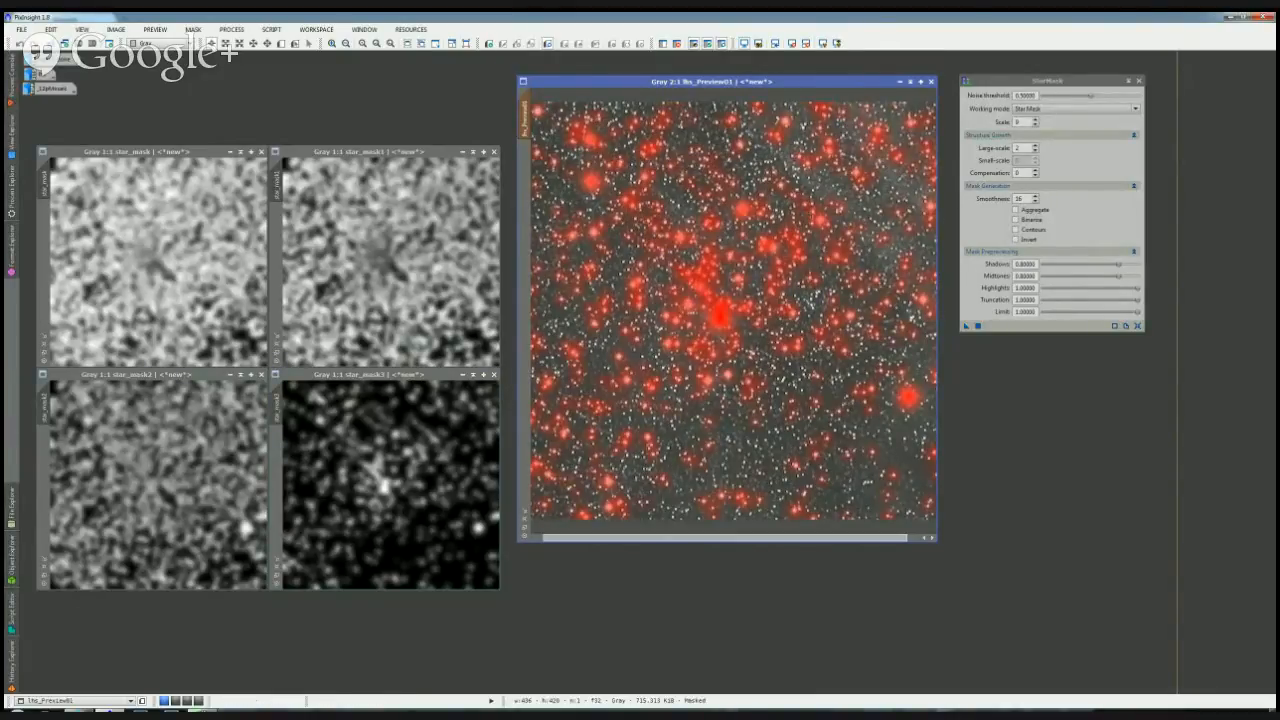
Step: Raise StarMask's Scale to 10 and set both Shadows and Midtones to 0.9
{"action": "double_click", "coordinate": [1019, 122]}
{"action": "left_click_drag", "start_coordinate": [1118, 264], "coordinate": [1123, 264]}
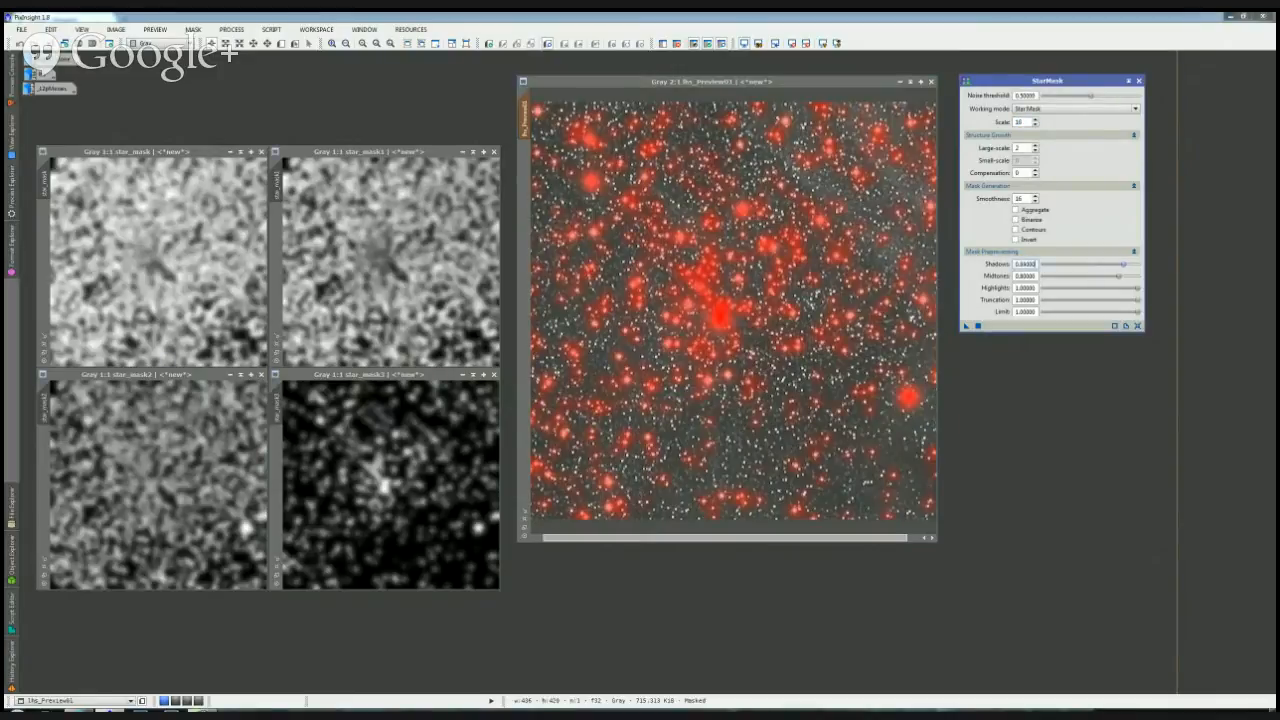
{"action": "left_click_drag", "start_coordinate": [1036, 264], "coordinate": [1020, 264]}
{"action": "type", "text": "8"}
{"action": "key", "text": "Tab"}
{"action": "type", "text": "0.9"}
{"action": "key", "text": "Tab"}
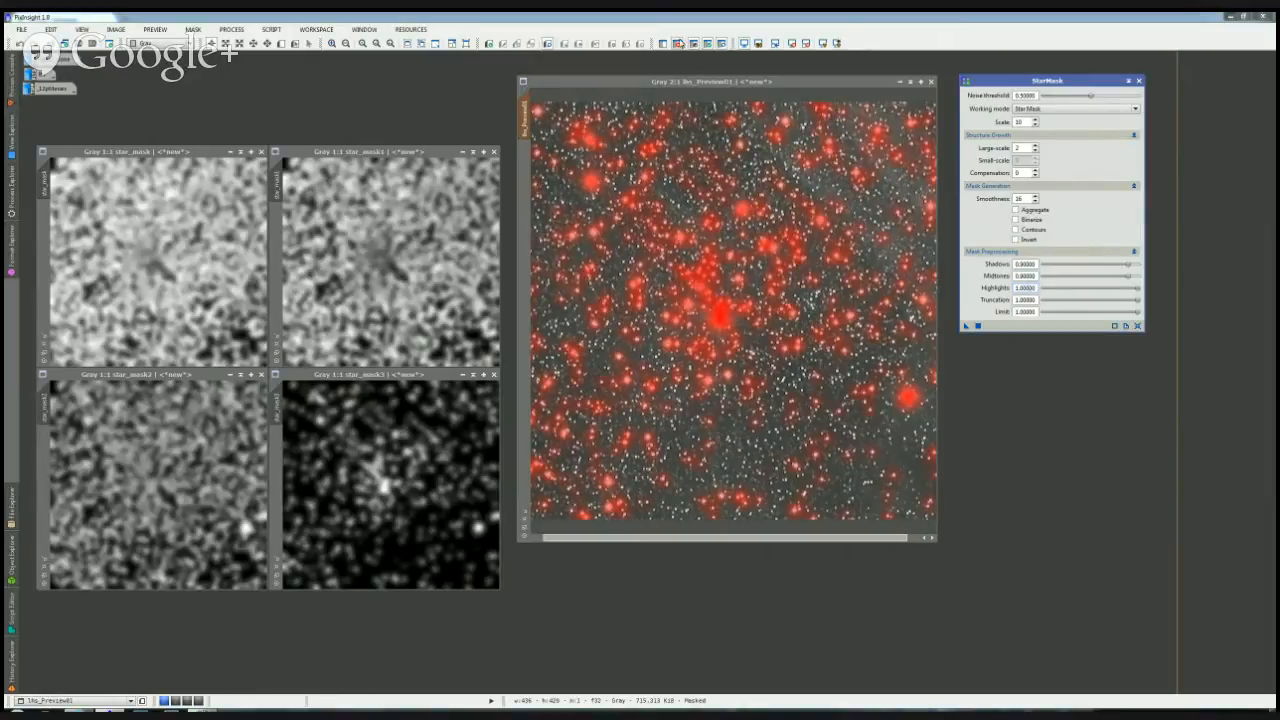
Step: Remove the mask from lhs_Preview01, generate another star mask from it, and place that mask at 1:1 over the lower pair of masks
{"action": "left_click", "coordinate": [678, 44]}
{"action": "left_click_drag", "start_coordinate": [967, 326], "coordinate": [904, 398]}
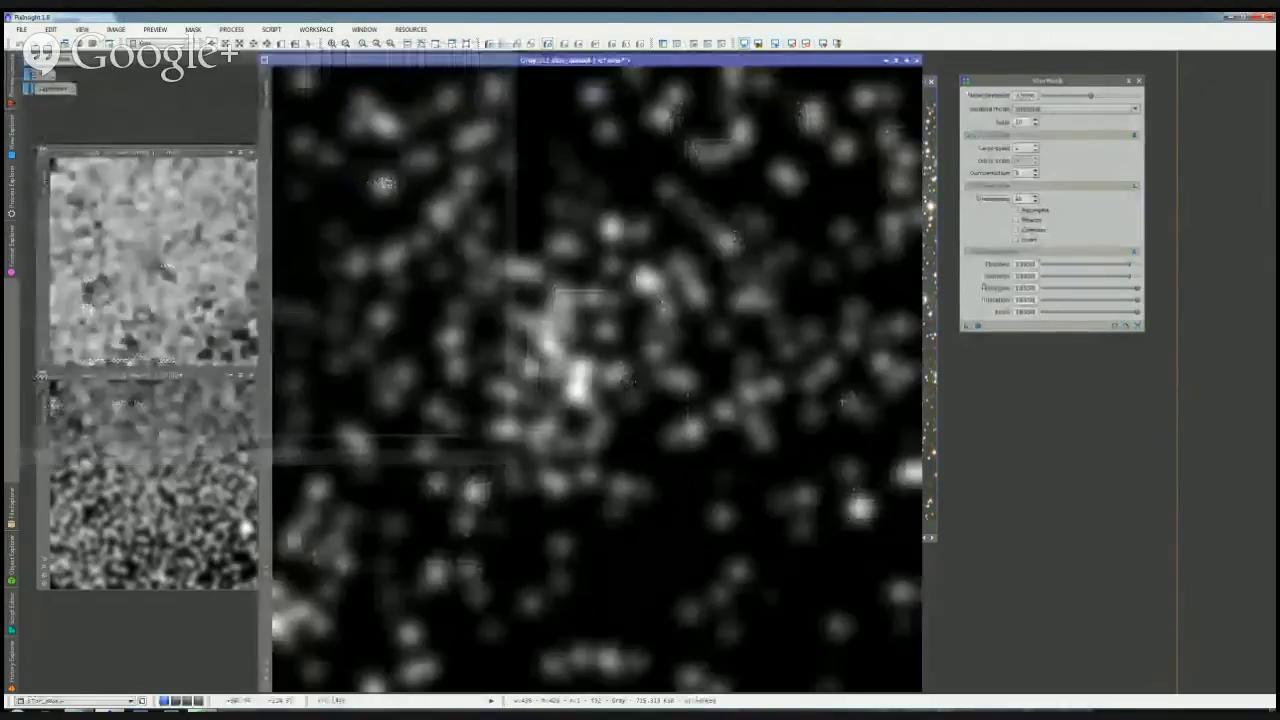
{"action": "left_click", "coordinate": [362, 44]}
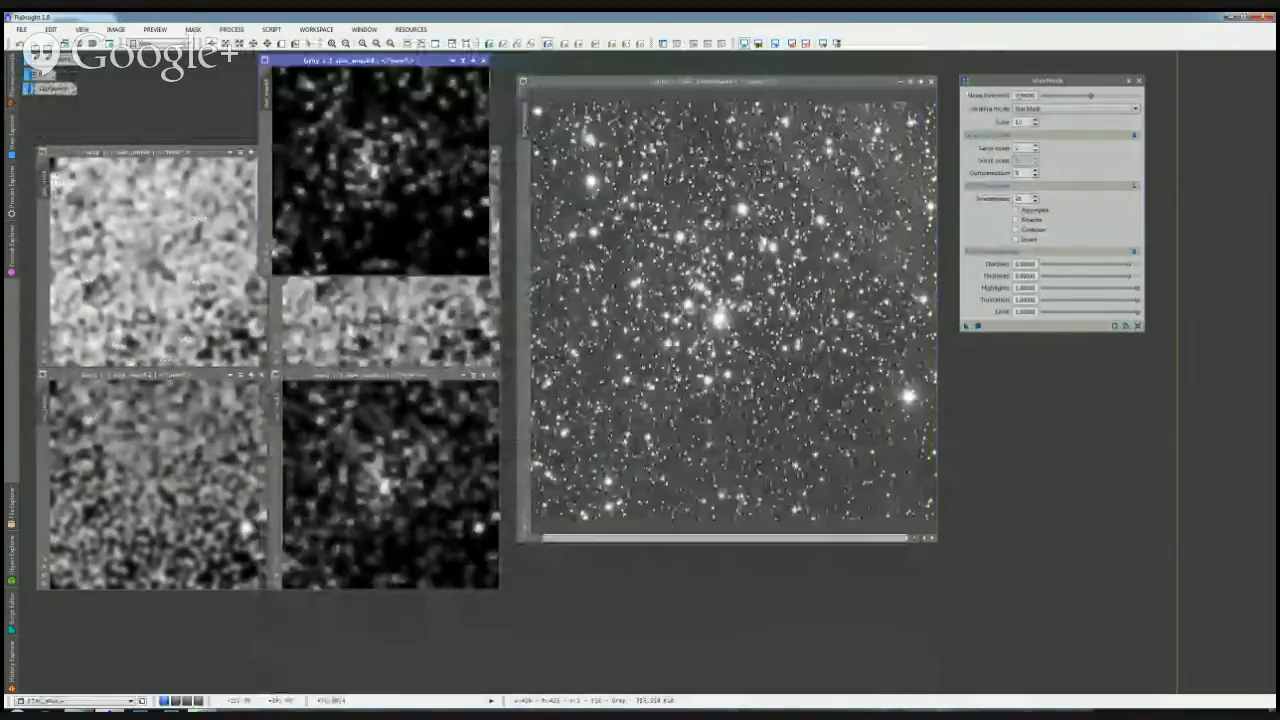
{"action": "left_click_drag", "start_coordinate": [395, 62], "coordinate": [272, 478]}
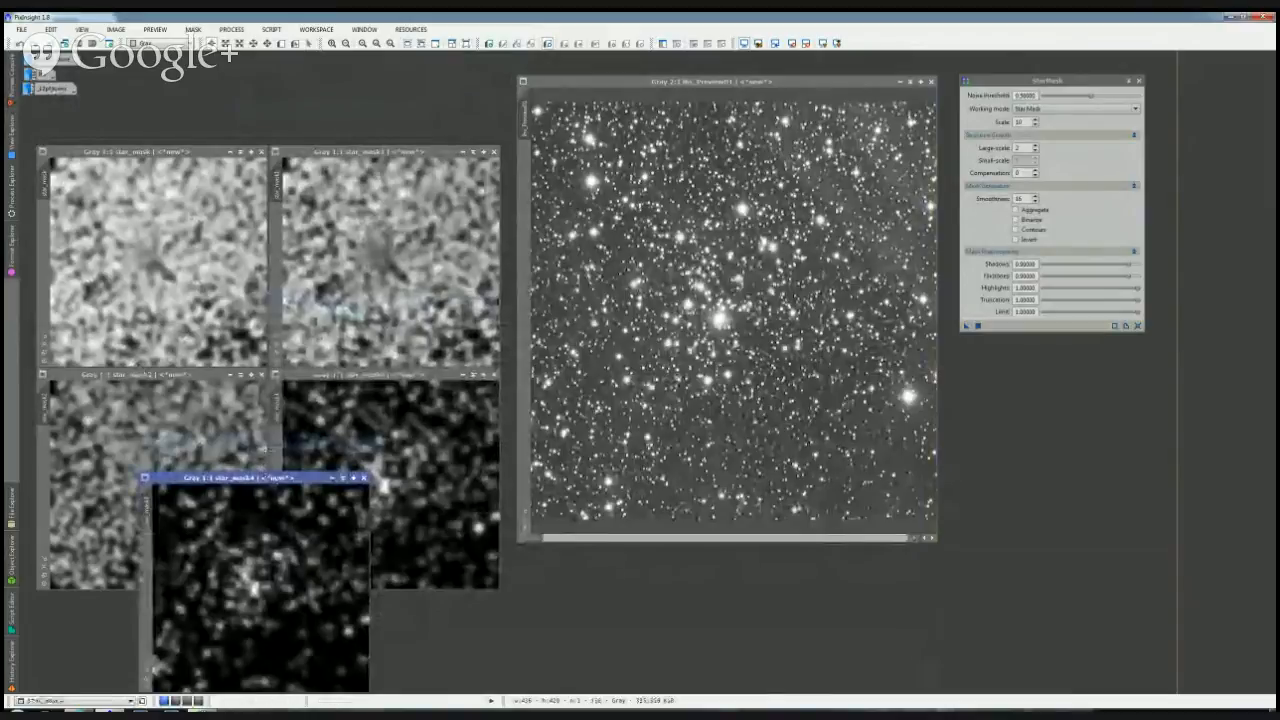
{"action": "key", "text": "alt+Tab"}
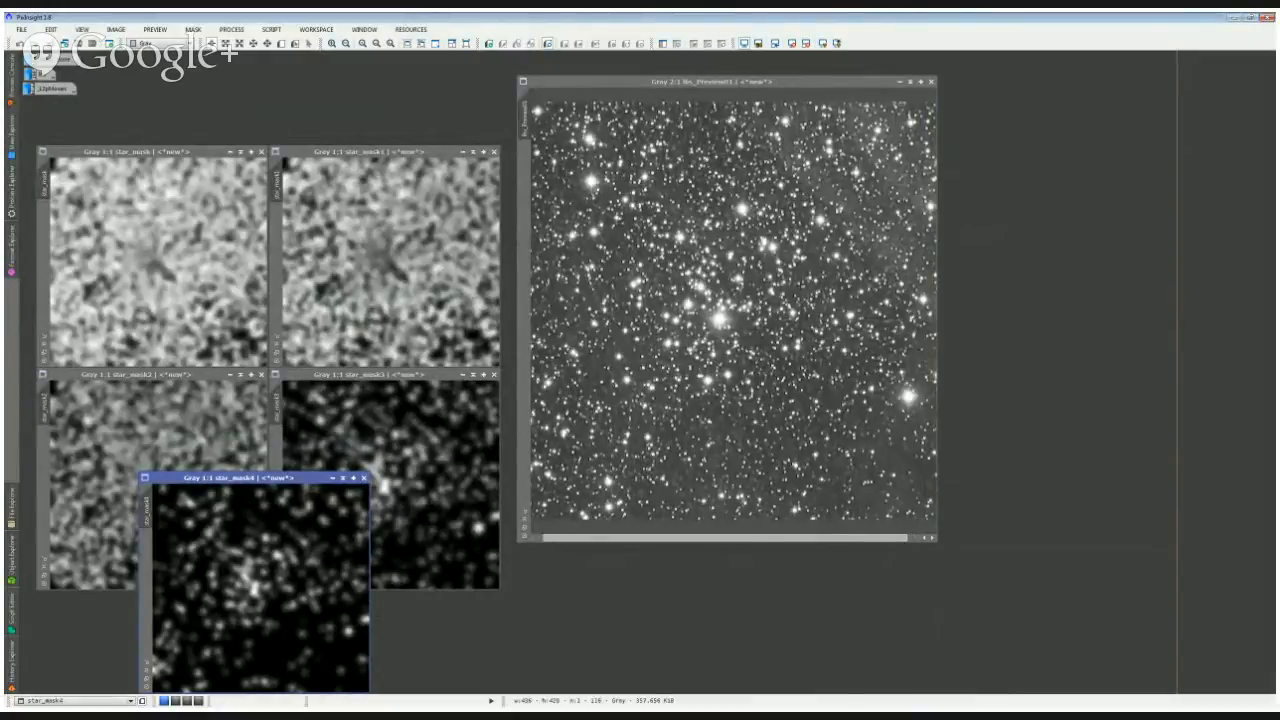
{"action": "key", "text": "alt+Tab"}
{"action": "left_click_drag", "start_coordinate": [307, 480], "coordinate": [321, 481]}
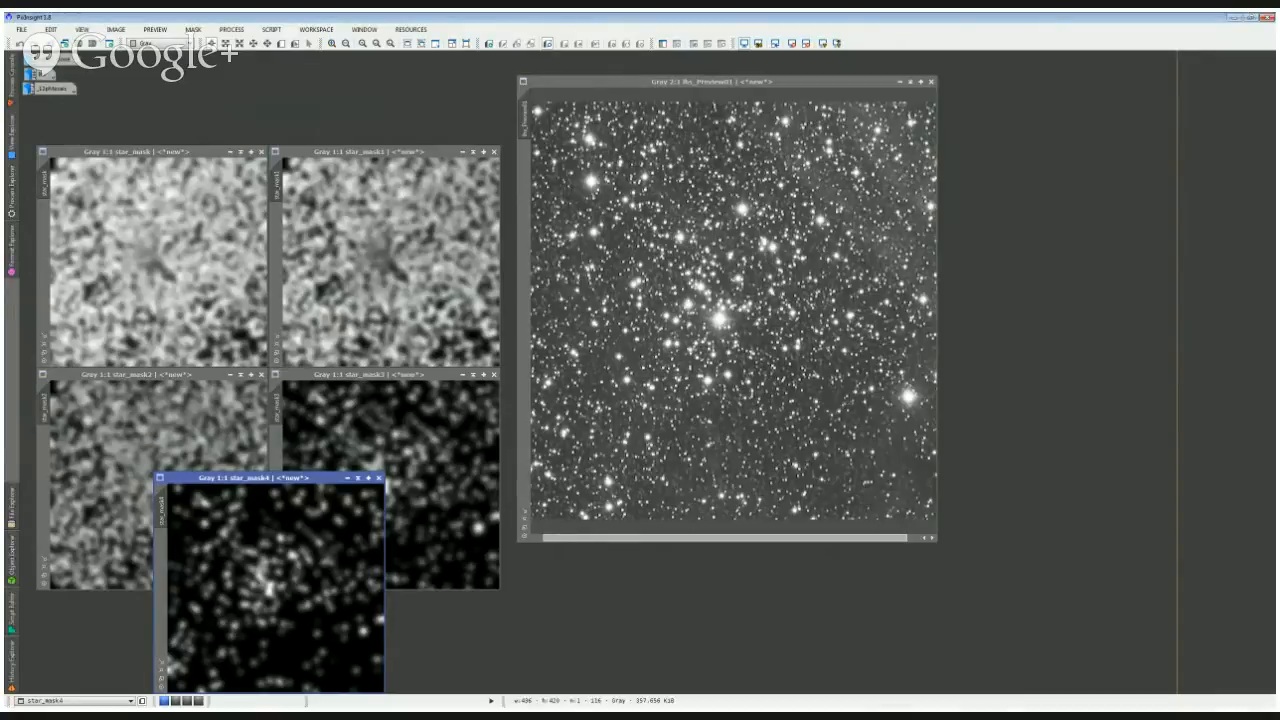
Step: Apply star_mask4 to lhs_Preview01 as an inverted mask and remove it again
{"action": "left_click_drag", "start_coordinate": [161, 510], "coordinate": [524, 182]}
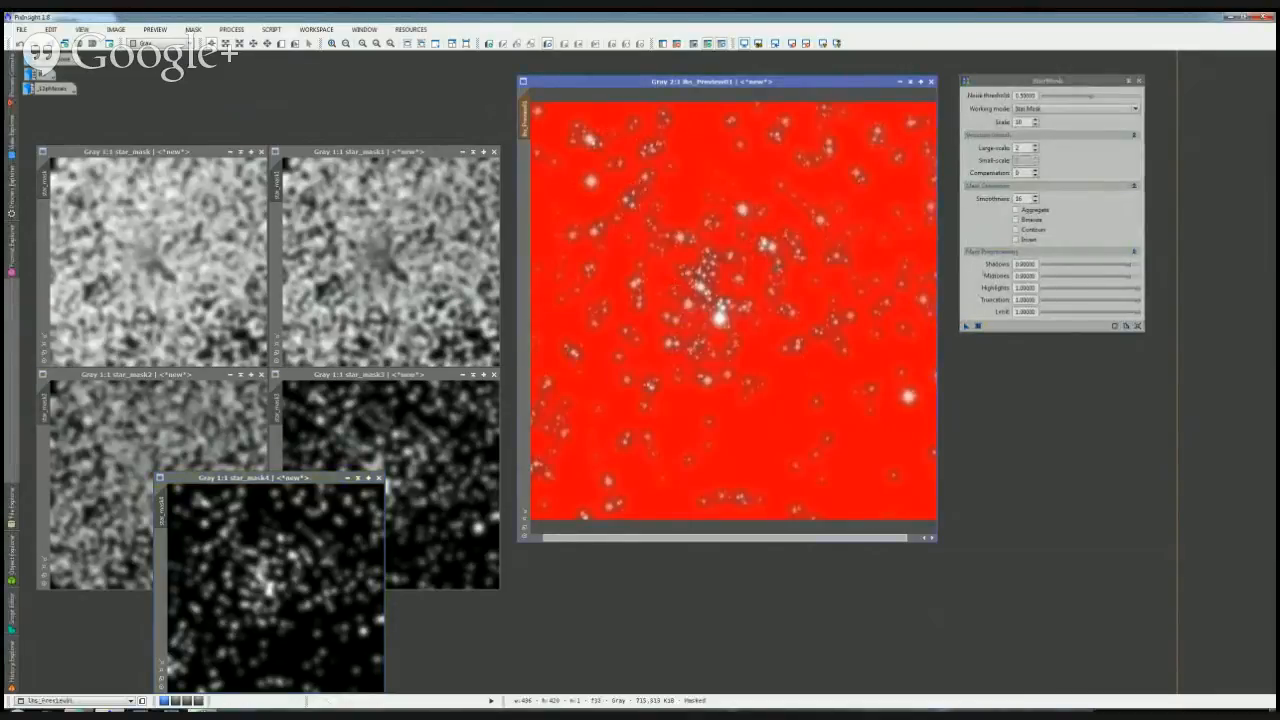
{"action": "key", "text": "ctrl+shift+i"}
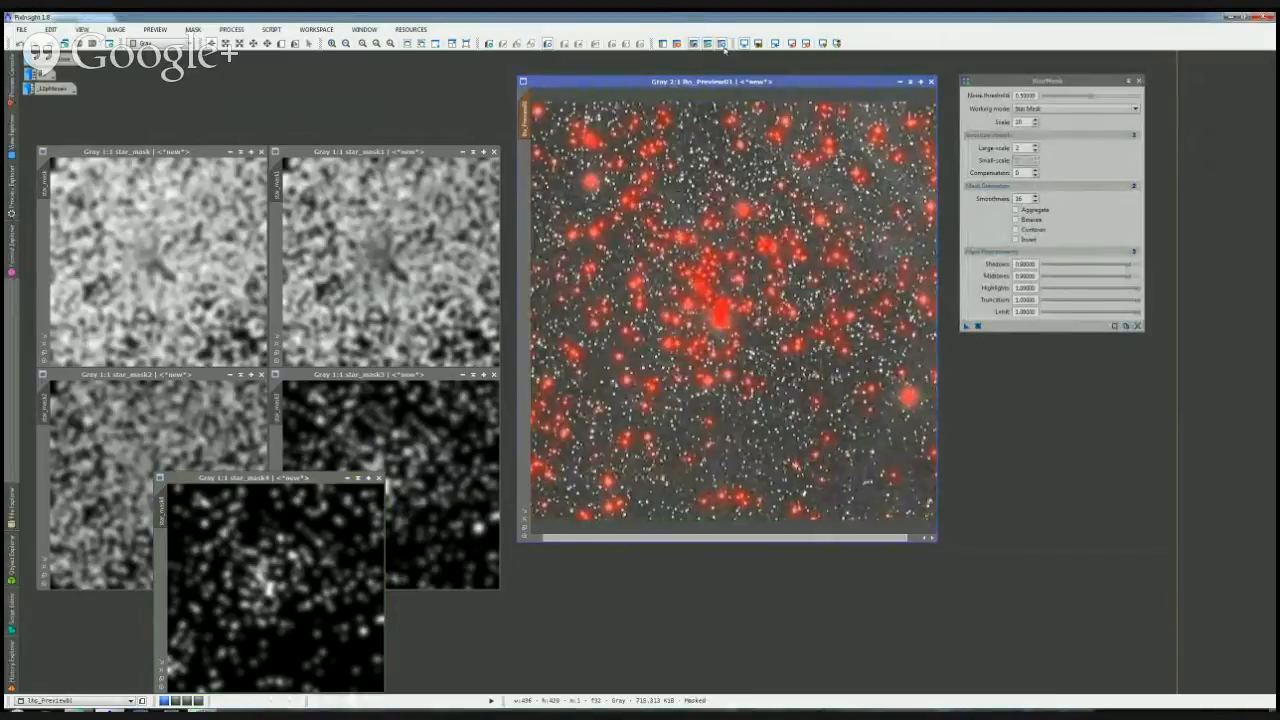
{"action": "left_click", "coordinate": [677, 44]}
Step: Duplicate lhs_Preview01, mask the duplicate with star_mask, and place it beside the original with the StarMask dialog minimized
{"action": "left_click_drag", "start_coordinate": [524, 116], "coordinate": [508, 116]}
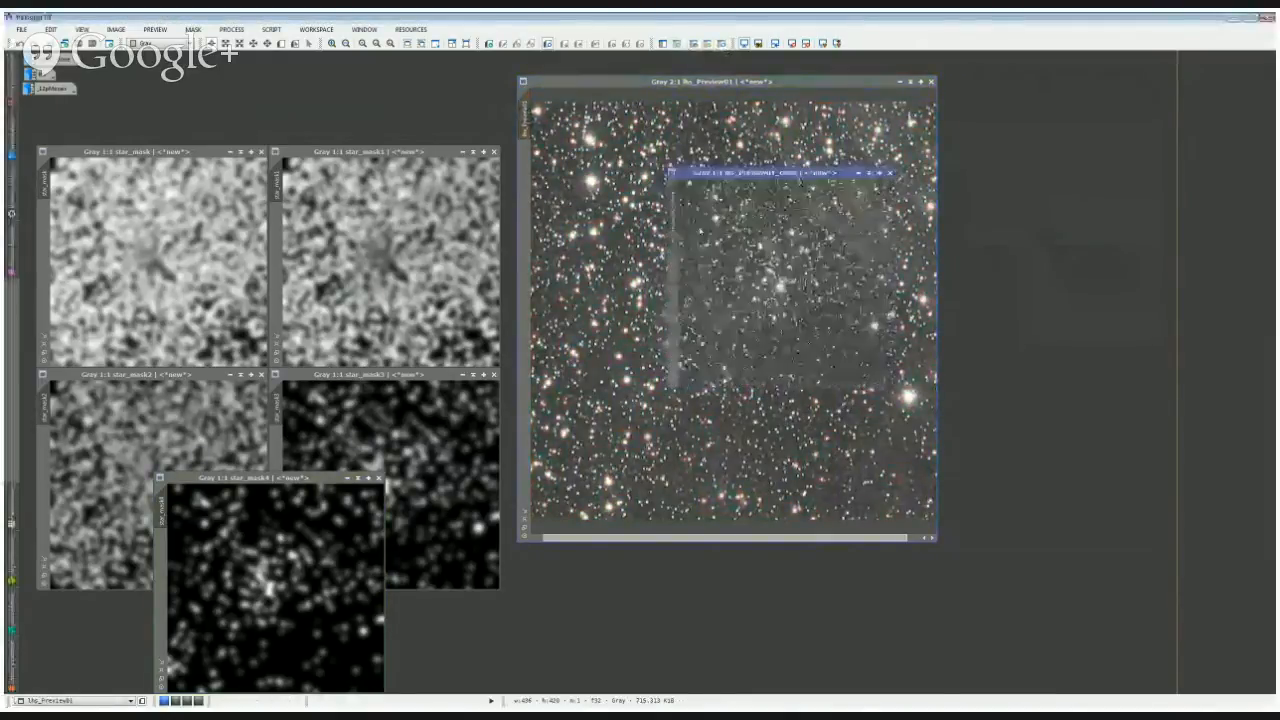
{"action": "left_click", "coordinate": [325, 433]}
{"action": "left_click", "coordinate": [150, 432]}
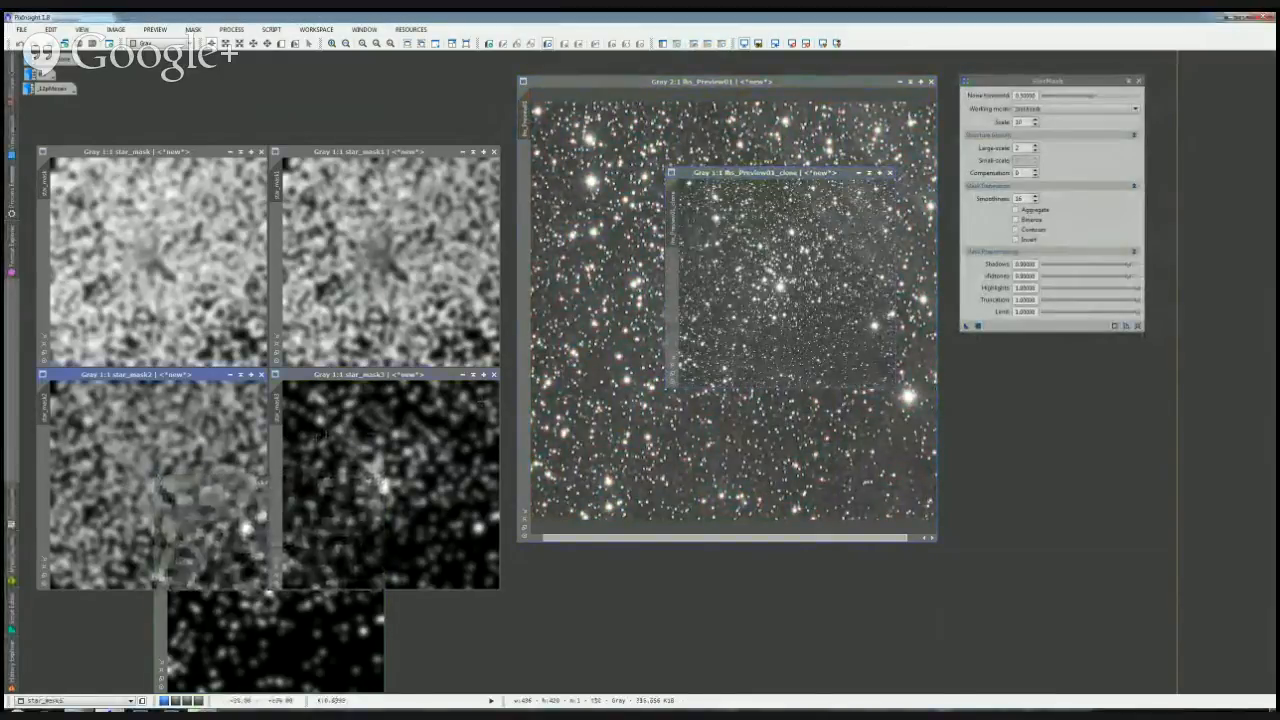
{"action": "left_click_drag", "start_coordinate": [45, 182], "coordinate": [673, 262]}
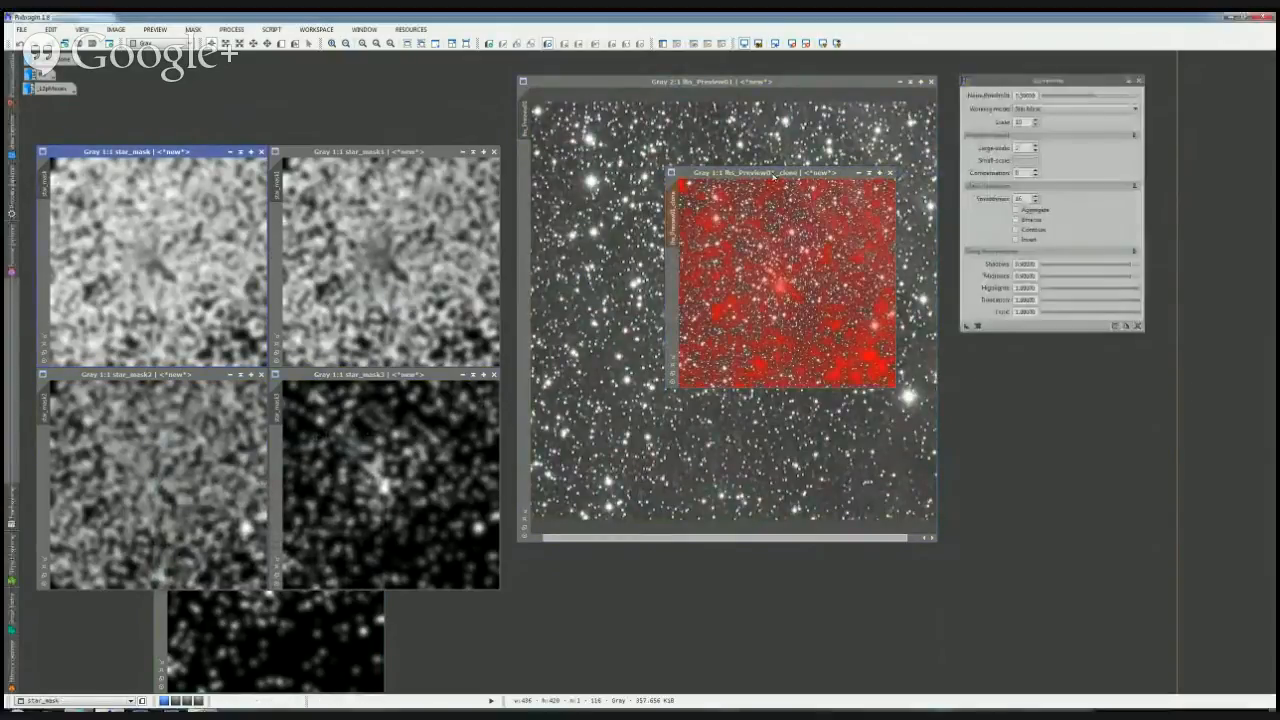
{"action": "mouse_move", "coordinate": [765, 173]}
{"action": "left_mouse_down"}
{"action": "mouse_move", "coordinate": [1068, 88]}
{"action": "mouse_move", "coordinate": [1046, 87]}
{"action": "left_mouse_up"}
{"action": "left_click", "coordinate": [1127, 80]}
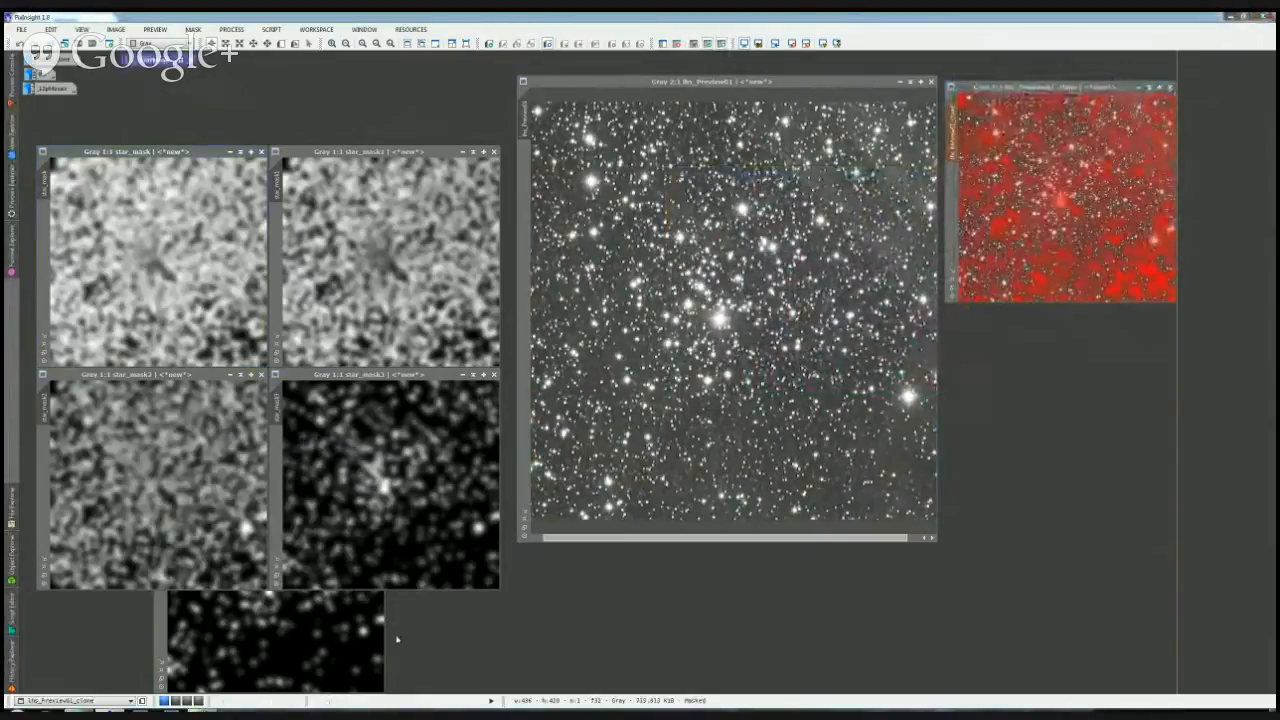
Step: Close the accidental duplicate of star_mask4, apply star_mask4 as the mask of lhs_Preview01, and invert it
{"action": "left_click", "coordinate": [345, 598]}
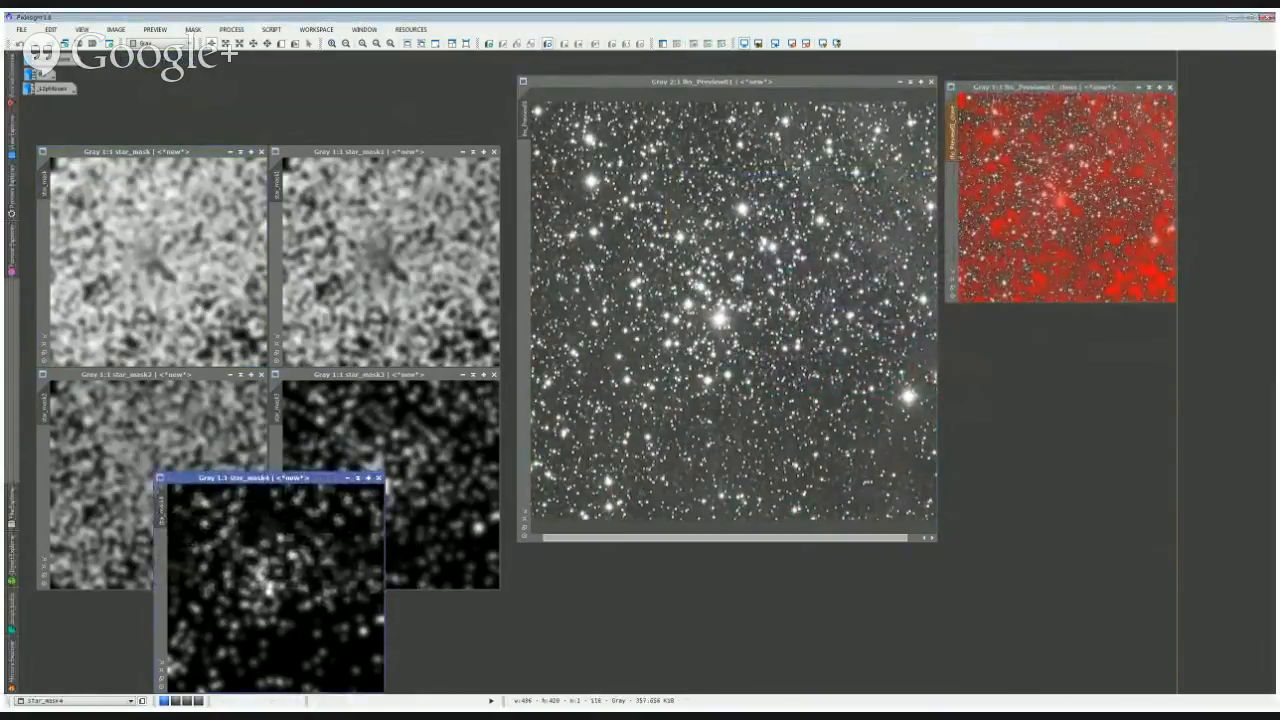
{"action": "left_click_drag", "start_coordinate": [161, 511], "coordinate": [514, 149]}
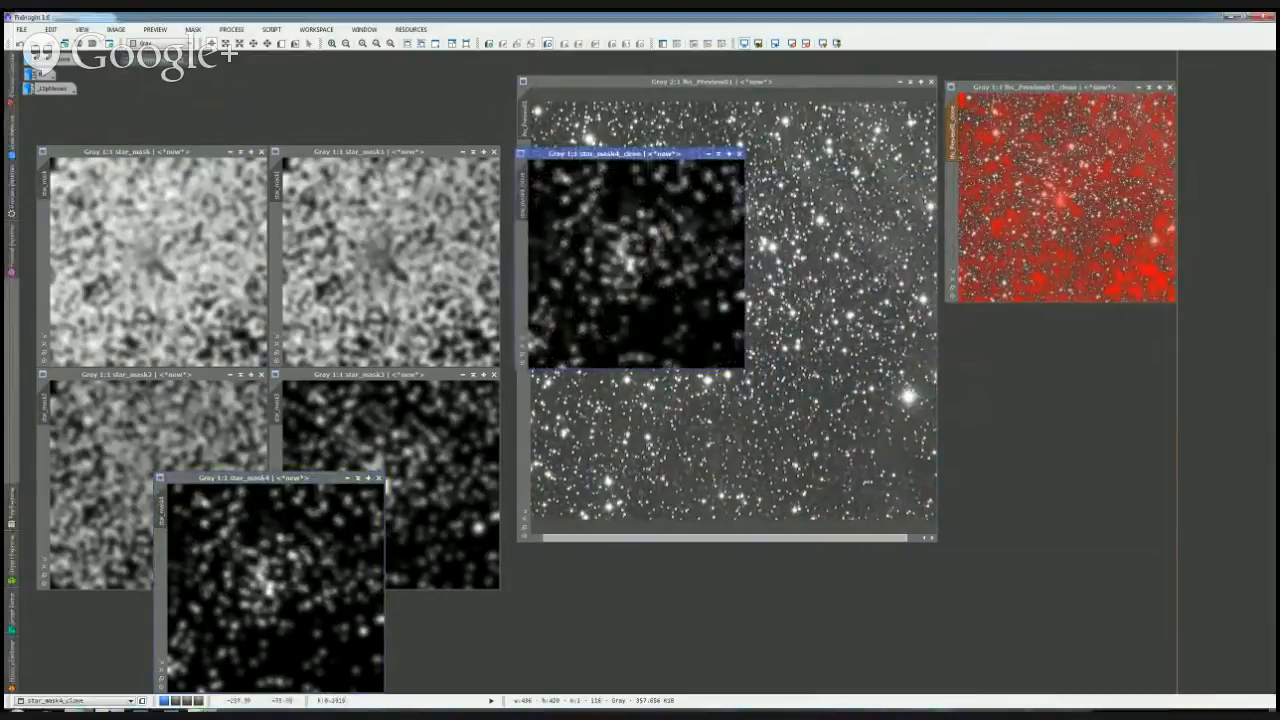
{"action": "left_click", "coordinate": [739, 153]}
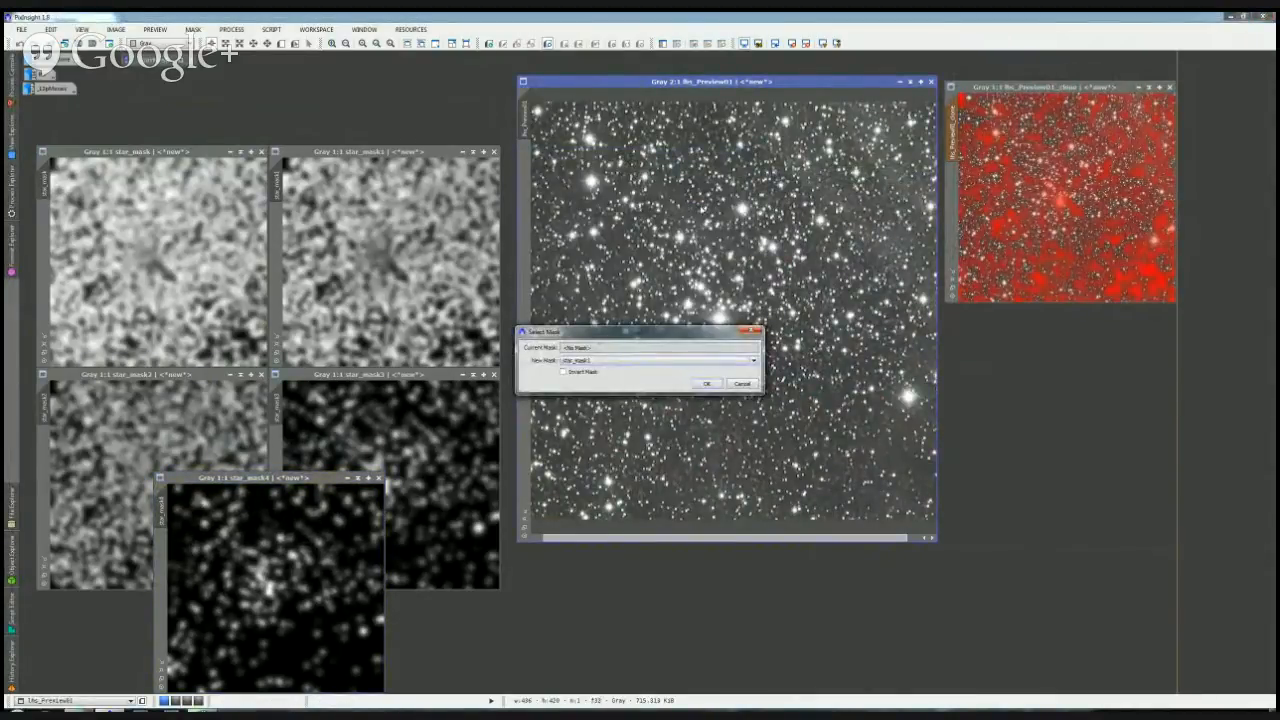
{"action": "left_click", "coordinate": [706, 384]}
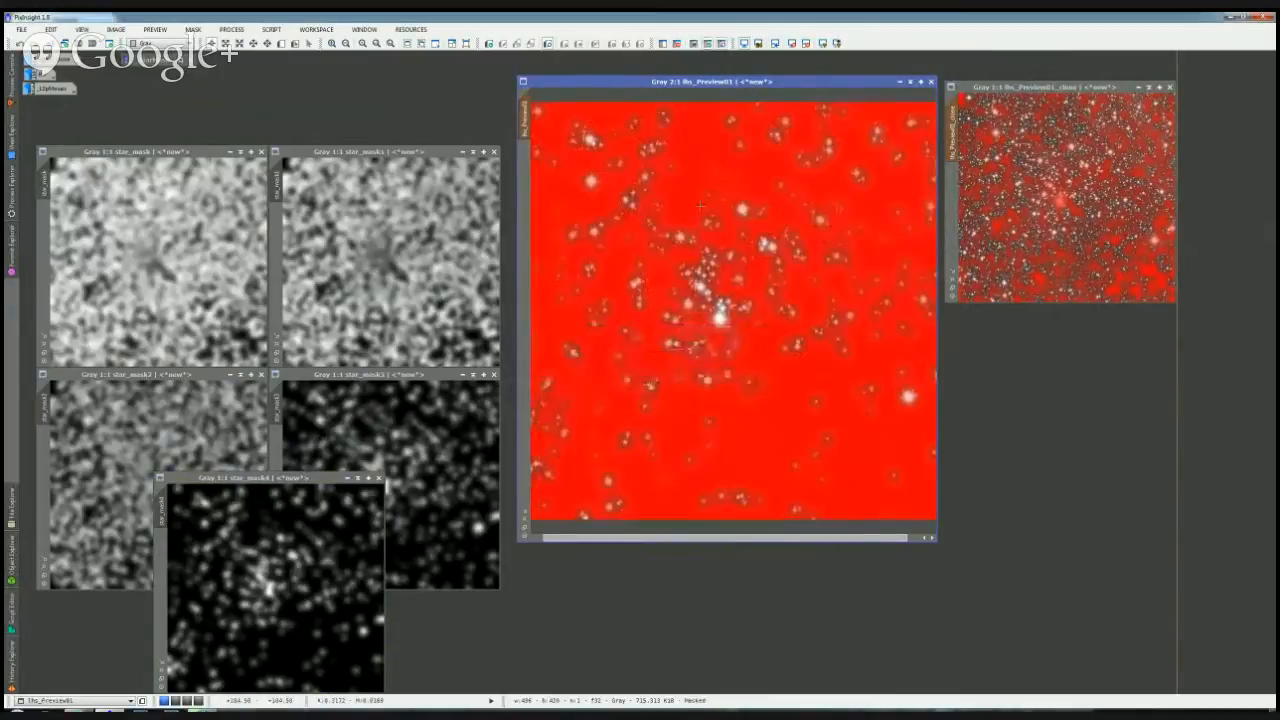
{"action": "key", "text": "ctrl+i"}
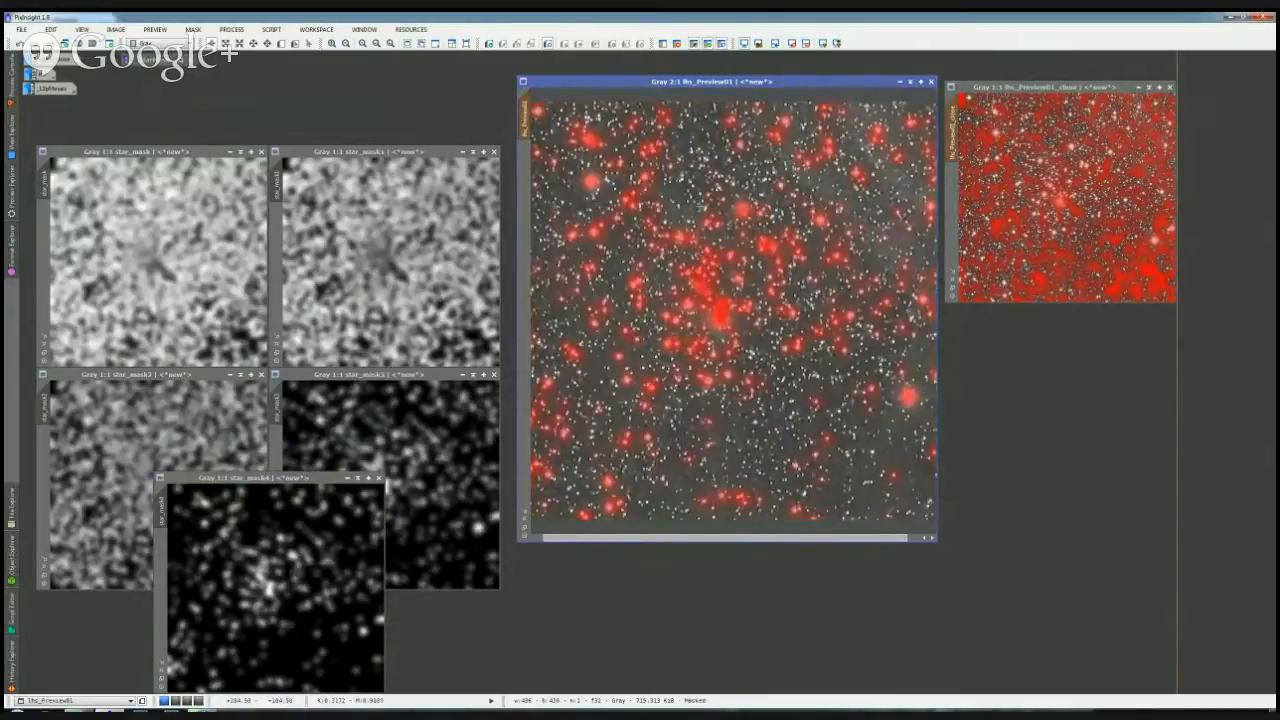
Step: Enlarge the masked duplicate beside the original, show it at 2:1, and invert its mask
{"action": "left_click_drag", "start_coordinate": [959, 91], "coordinate": [953, 88]}
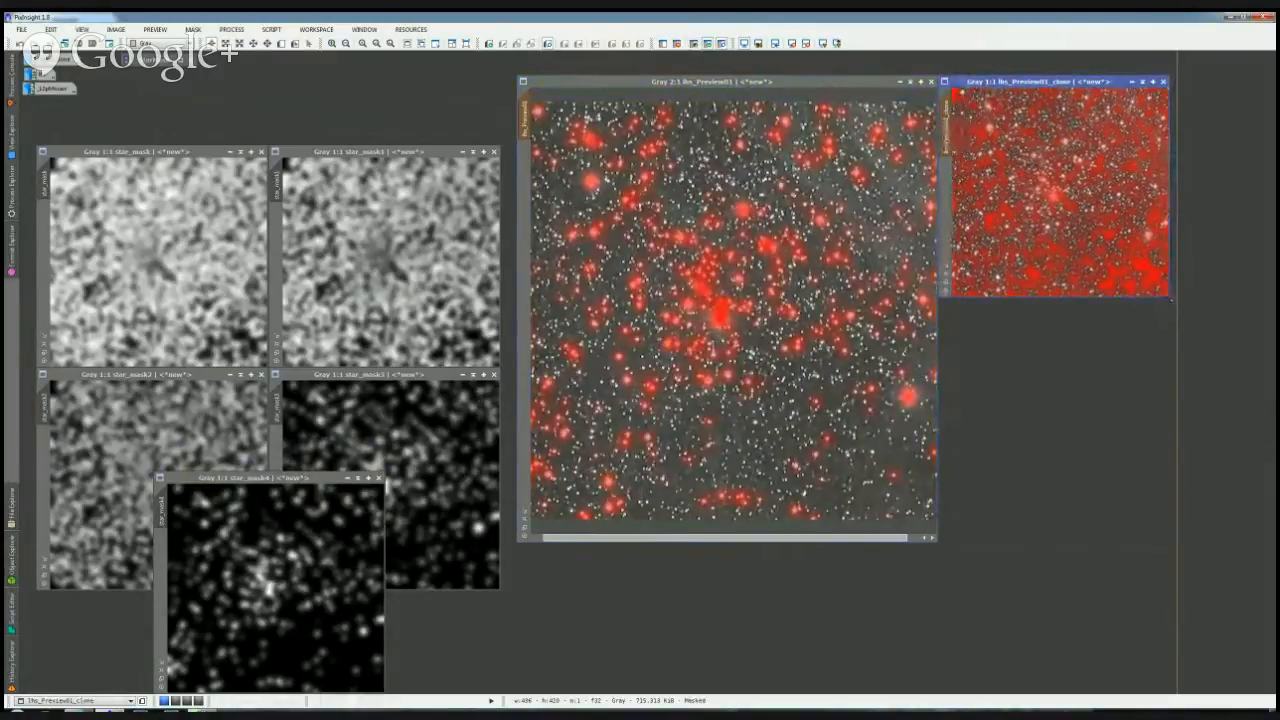
{"action": "left_click_drag", "start_coordinate": [1172, 299], "coordinate": [1268, 540]}
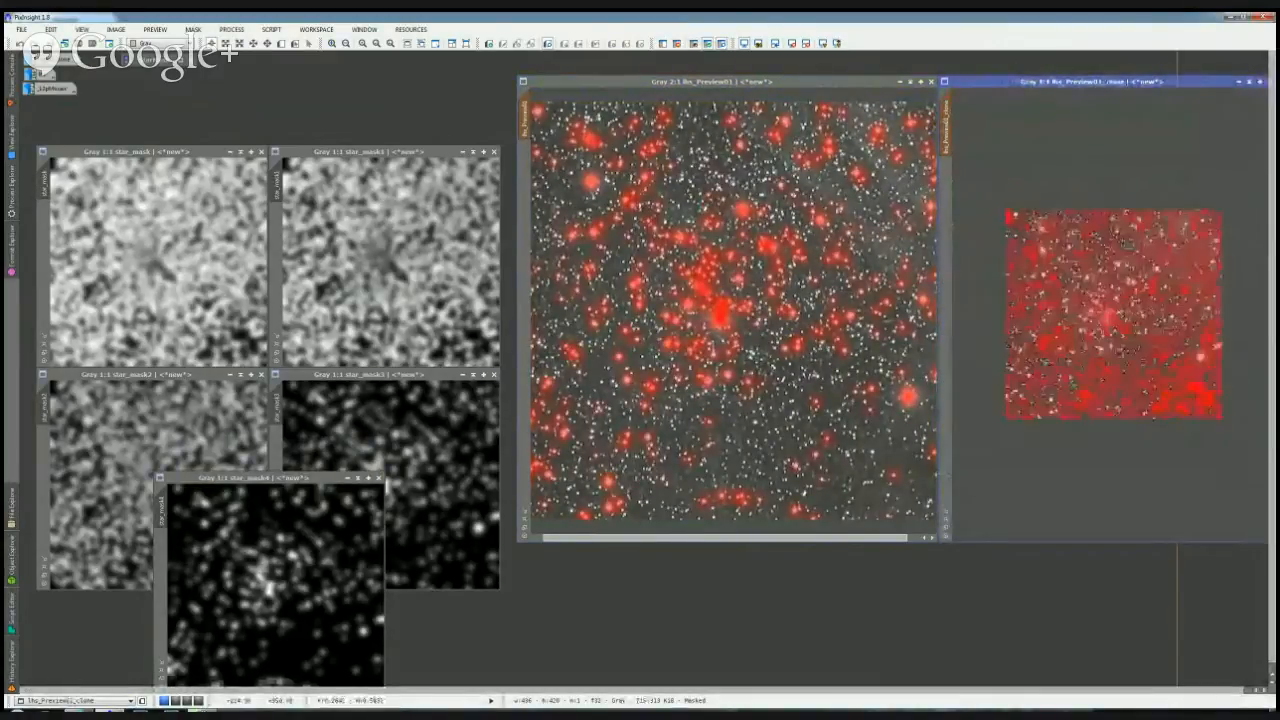
{"action": "scroll", "coordinate": [1114, 375], "scroll_direction": "up", "scroll_amount": 1}
{"action": "key", "text": "ctrl+shift+i"}
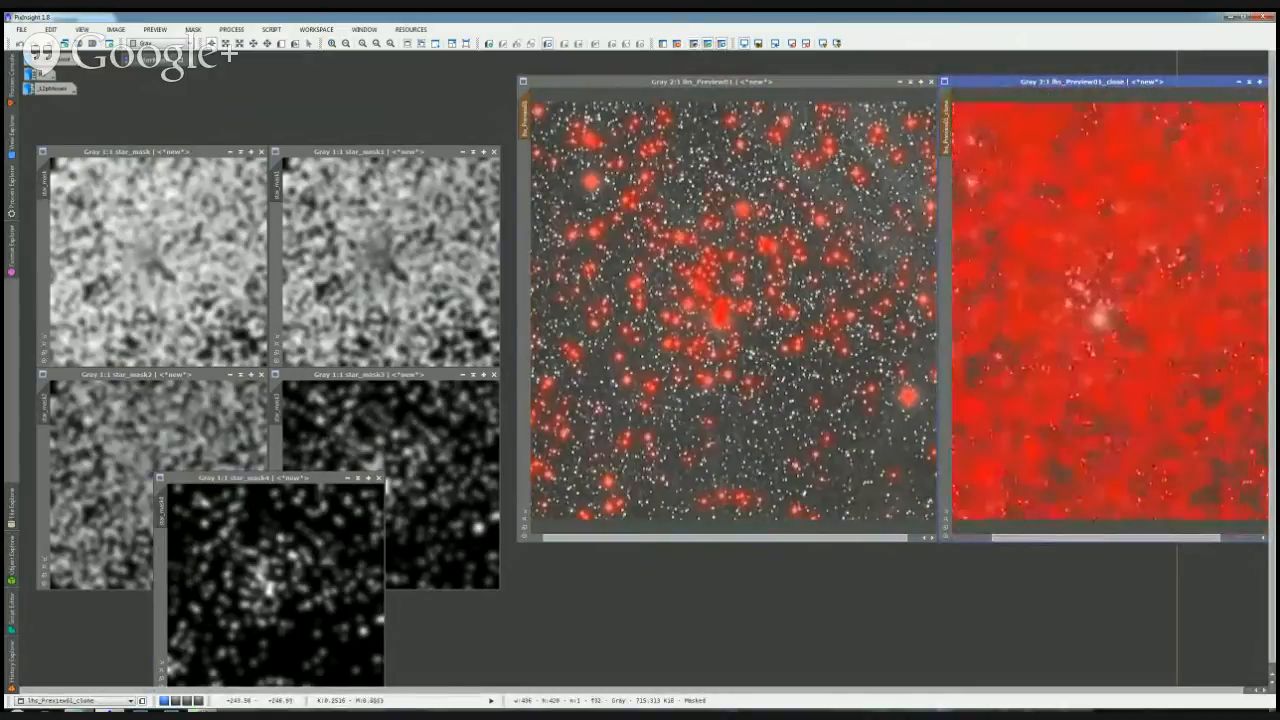
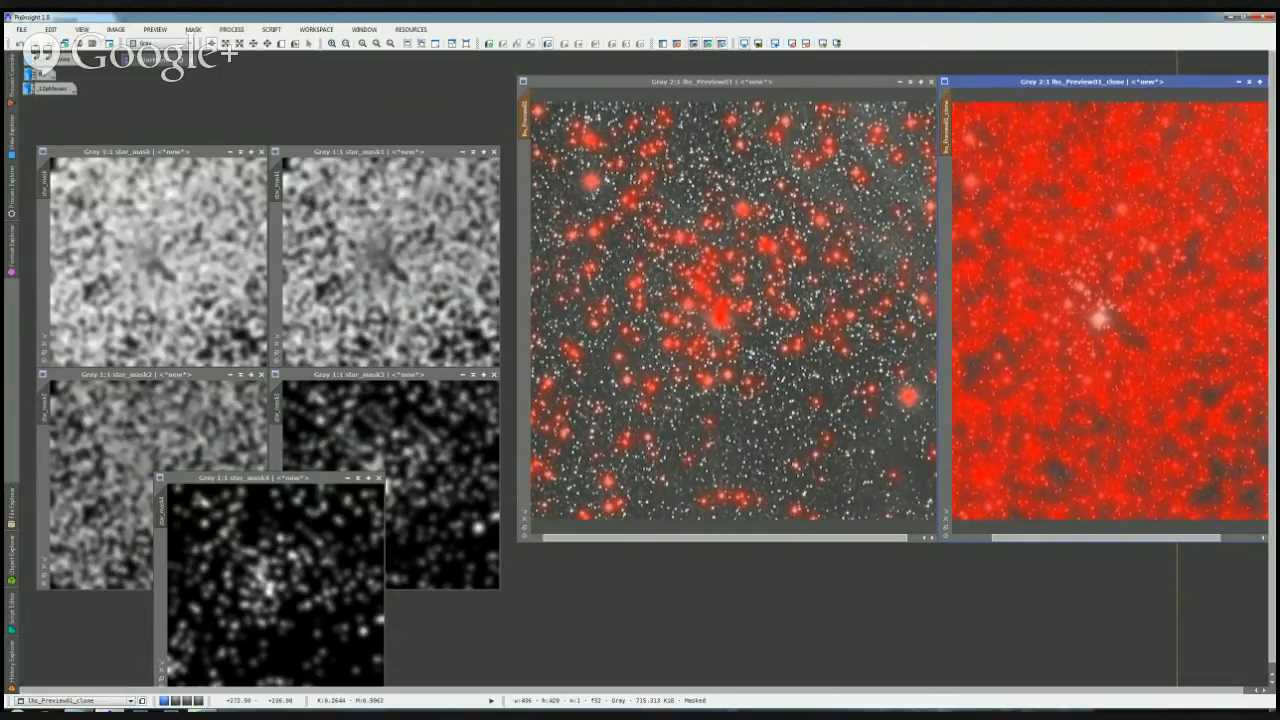
Step: Compare the masked lhs_Preview01 at 3:1 with its masked duplicate, and close the duplicate
{"action": "scroll", "coordinate": [788, 337], "scroll_direction": "up", "scroll_amount": 1}
{"action": "left_click", "coordinate": [635, 293]}
{"action": "left_click", "coordinate": [1010, 293]}
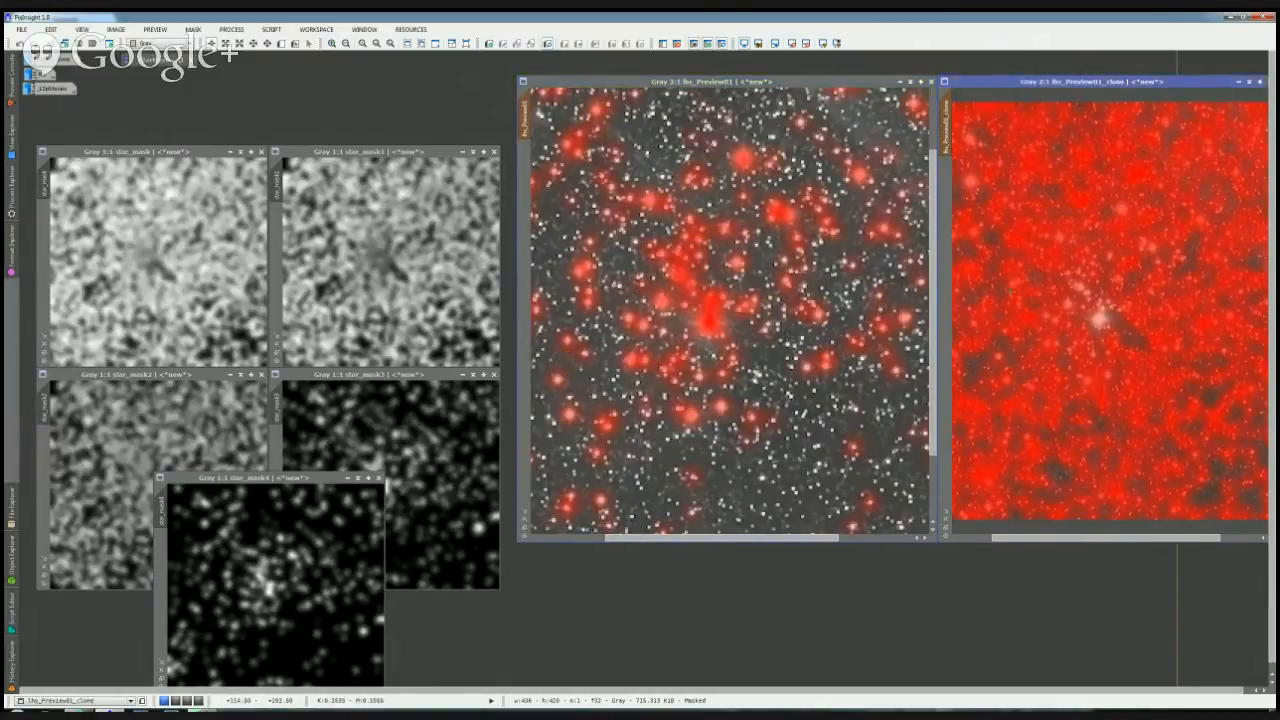
{"action": "left_click_drag", "start_coordinate": [1150, 88], "coordinate": [908, 176]}
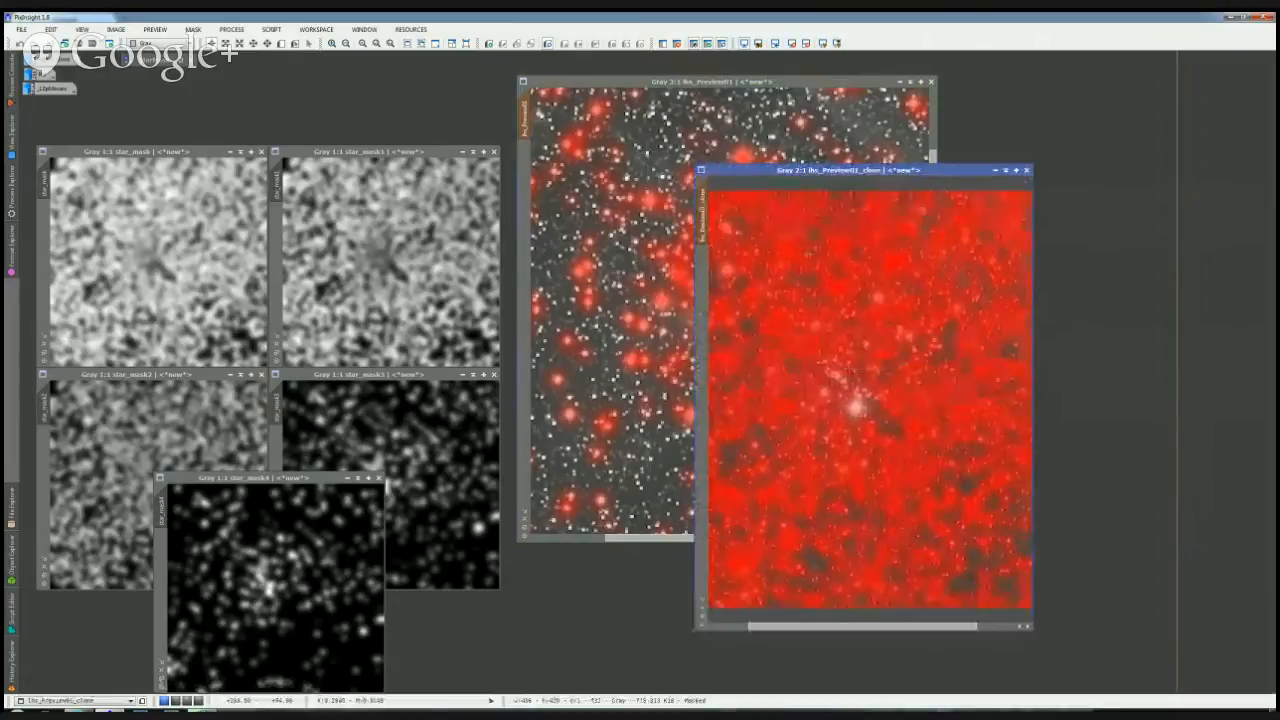
{"action": "left_click_drag", "start_coordinate": [789, 170], "coordinate": [980, 137]}
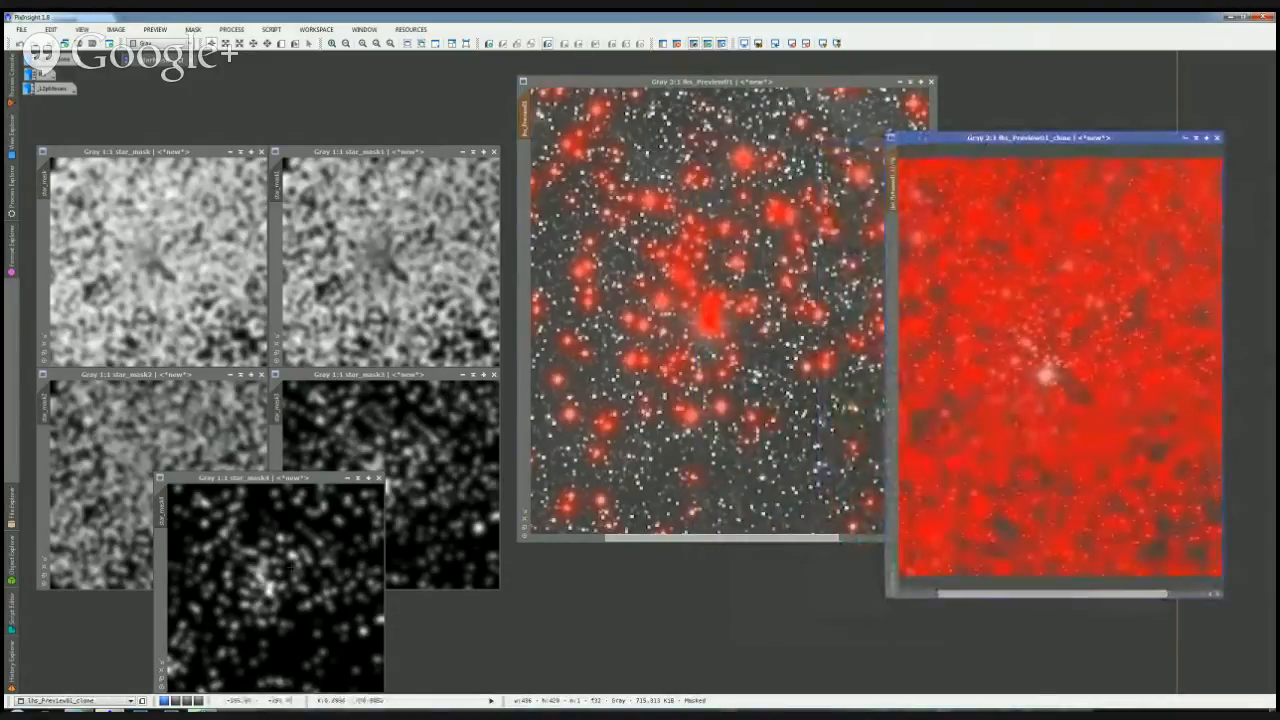
{"action": "left_click", "coordinate": [641, 215]}
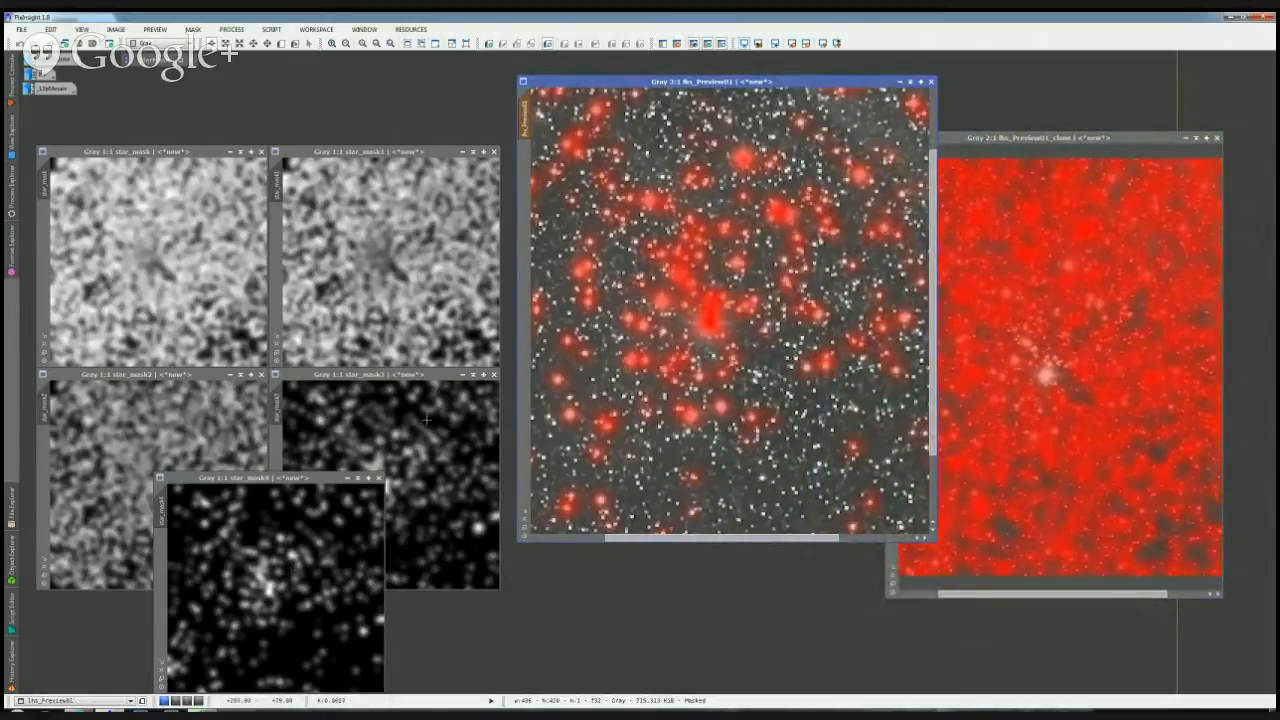
{"action": "left_click", "coordinate": [1204, 148]}
{"action": "left_click", "coordinate": [1216, 137]}
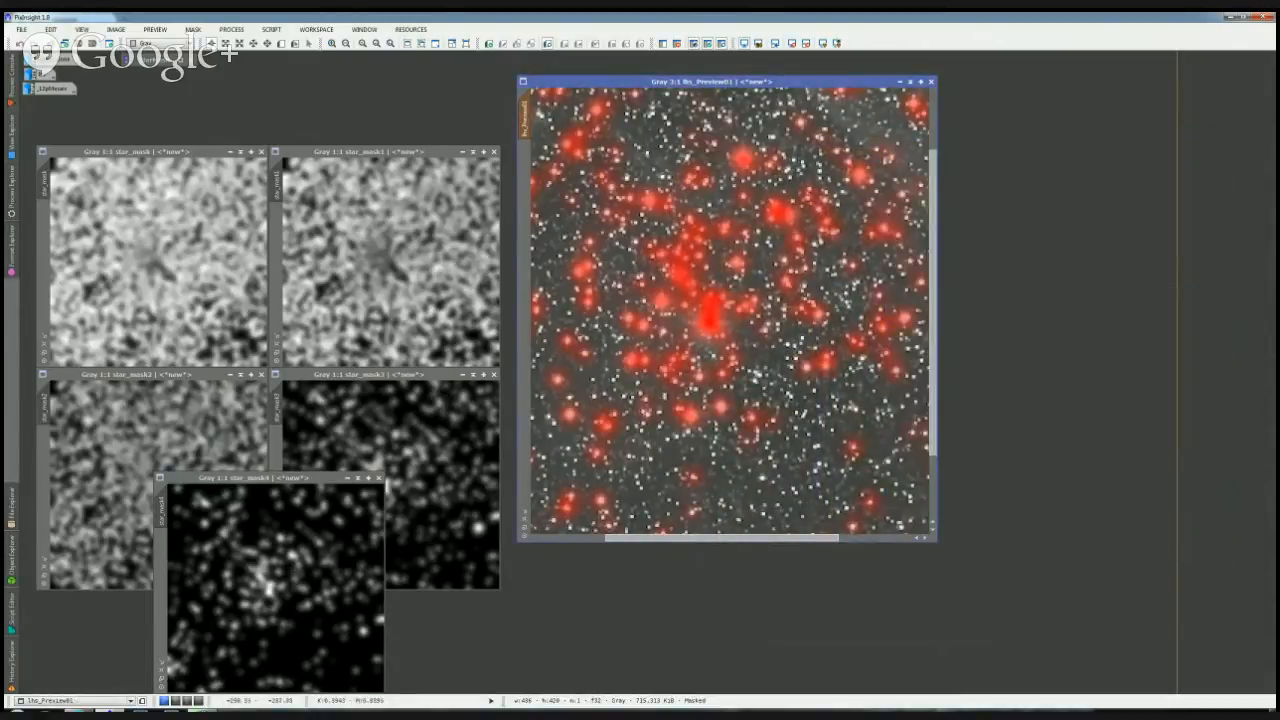
Step: Restore the StarMask dialog and set both Shadows and Midtones to 0.95
{"action": "left_click", "coordinate": [257, 540]}
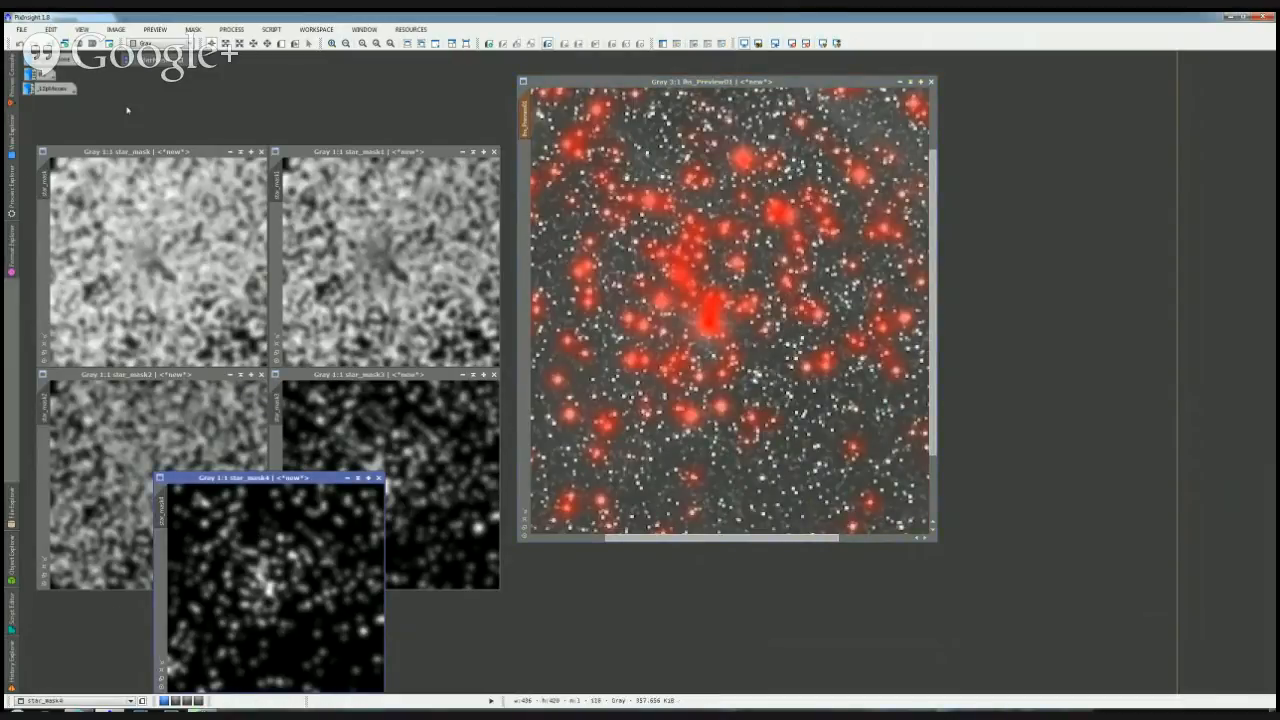
{"action": "double_click", "coordinate": [160, 60]}
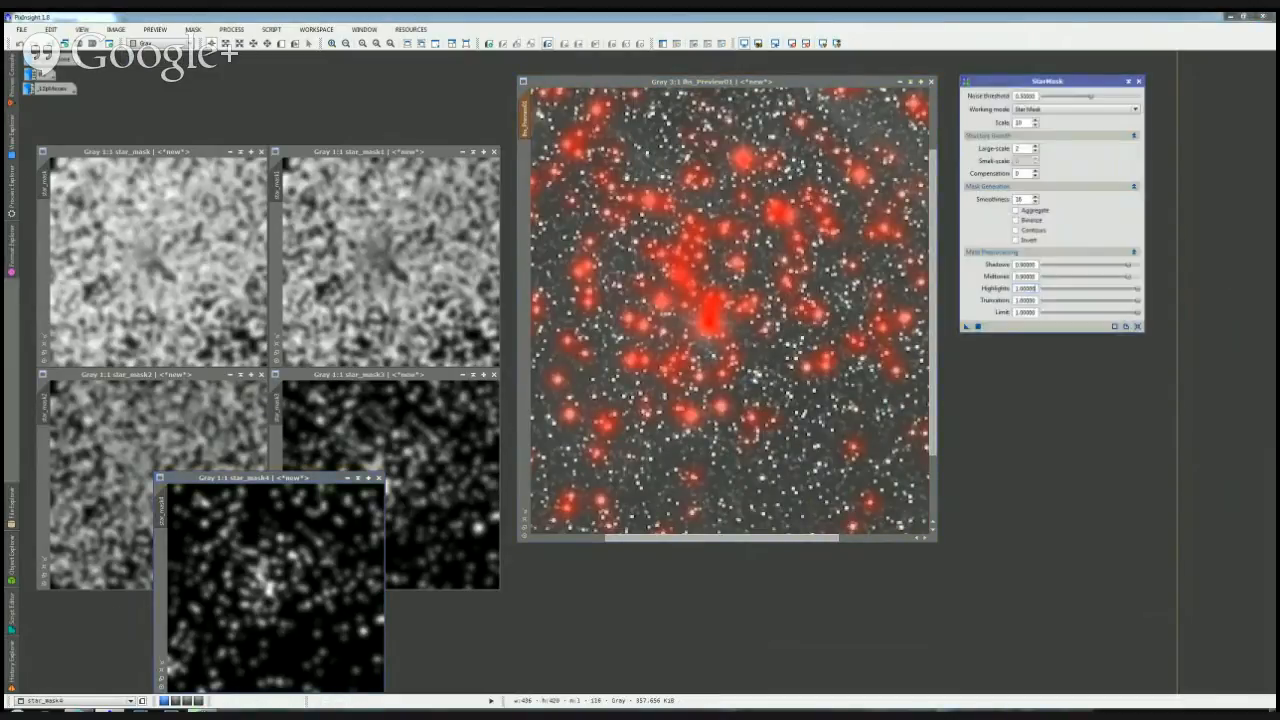
{"action": "left_click_drag", "start_coordinate": [1023, 265], "coordinate": [1037, 265]}
{"action": "type", "text": "5"}
{"action": "key", "text": "Tab"}
{"action": "type", "text": "0.95"}
{"action": "key", "text": "Tab"}
Step: Remove the mask from lhs_Preview01 and generate a star mask with the new preprocessing values, shown at 1:1
{"action": "left_click", "coordinate": [720, 82]}
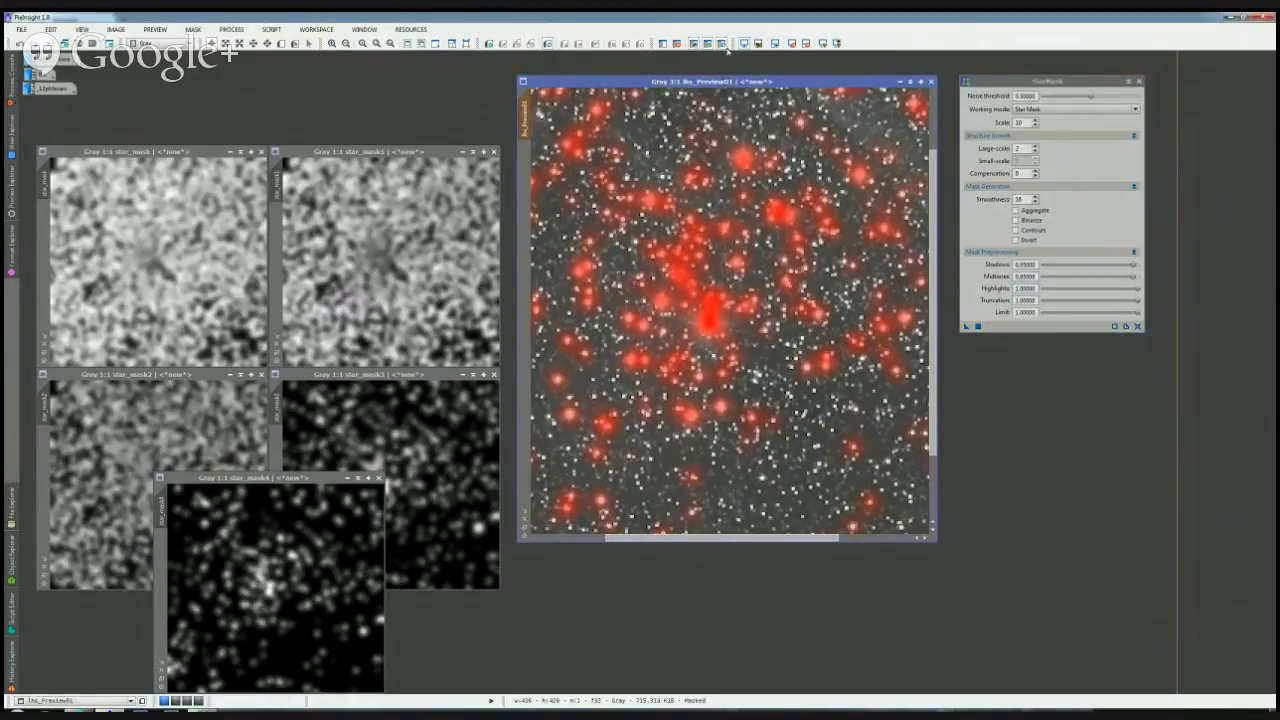
{"action": "left_click", "coordinate": [676, 43]}
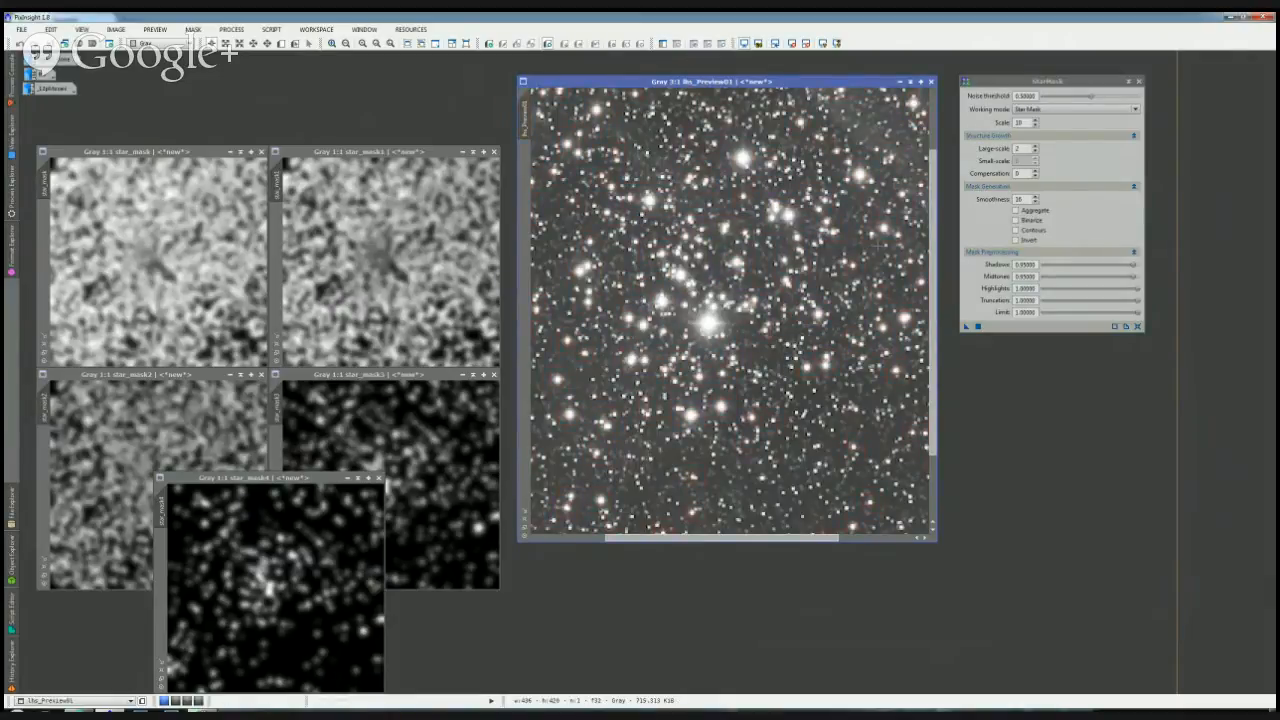
{"action": "left_click_drag", "start_coordinate": [966, 327], "coordinate": [740, 275]}
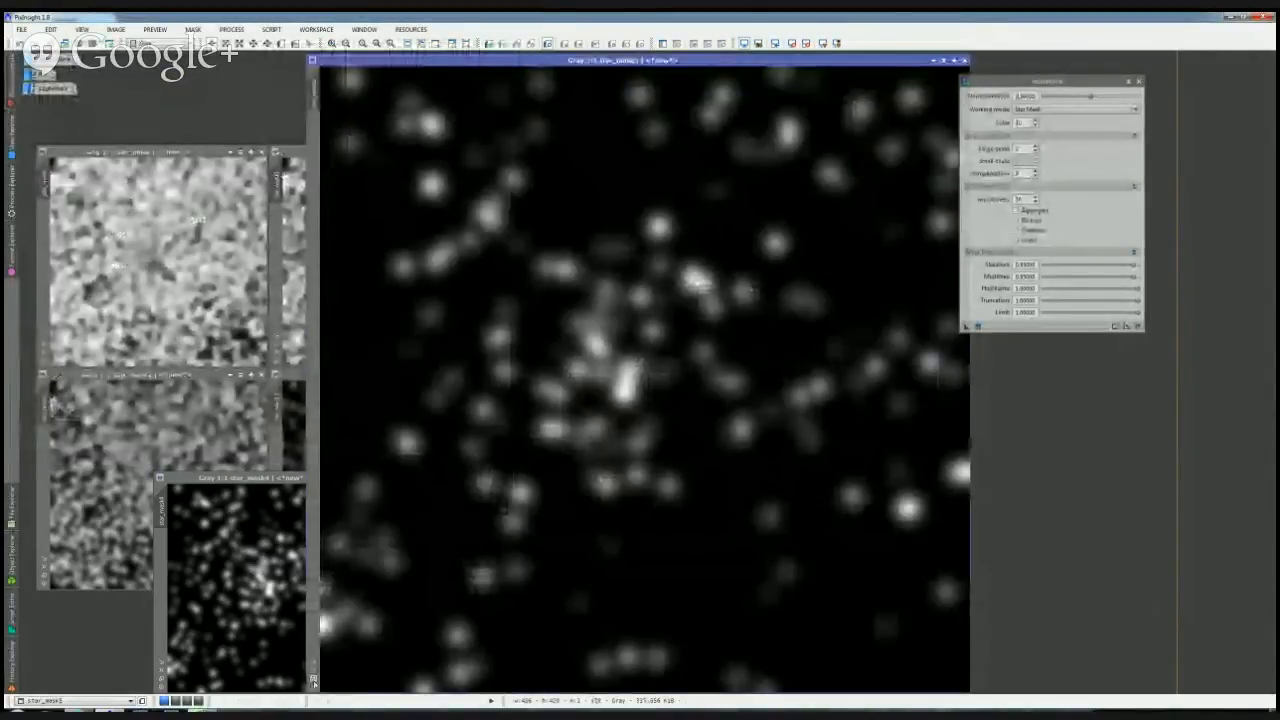
{"action": "left_click", "coordinate": [314, 680]}
Step: Arrange star_mask4 and star_mask5 side by side over the lower masks
{"action": "left_click_drag", "start_coordinate": [500, 60], "coordinate": [582, 478]}
{"action": "left_click_drag", "start_coordinate": [330, 478], "coordinate": [239, 472]}
{"action": "left_click_drag", "start_coordinate": [506, 478], "coordinate": [421, 473]}
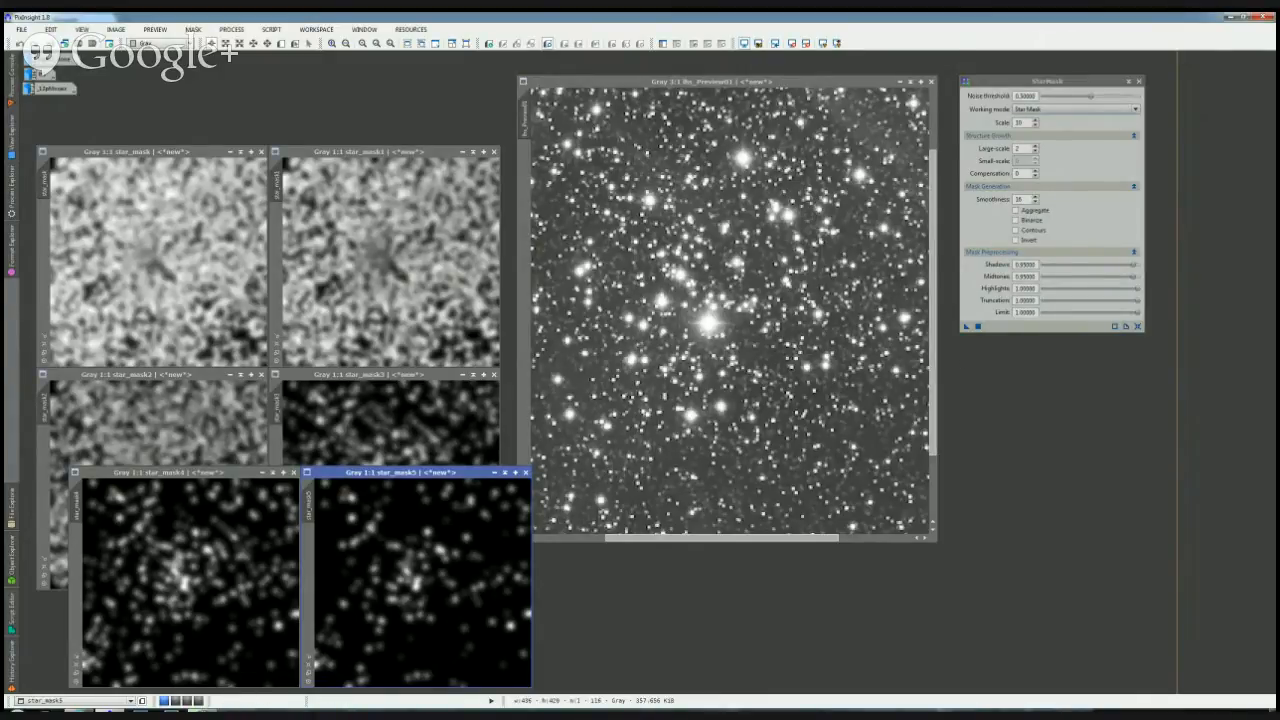
{"action": "key", "text": "alt+Tab"}
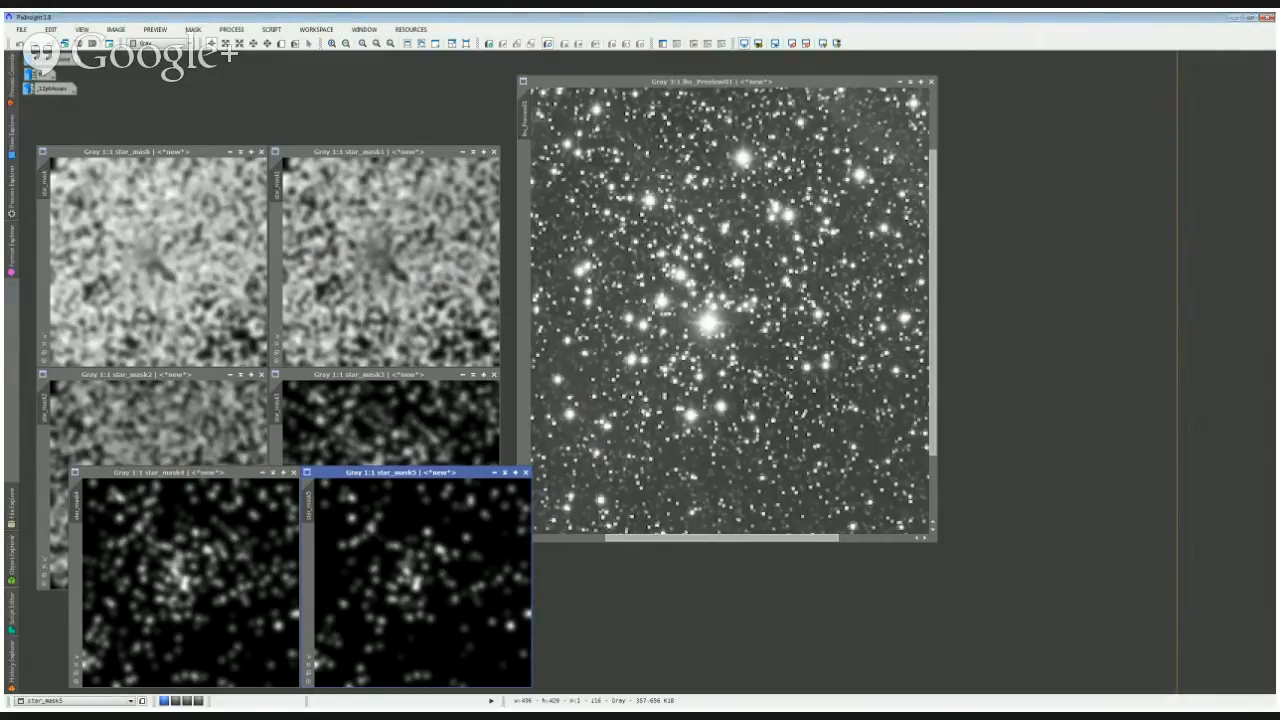
{"action": "left_click", "coordinate": [338, 487]}
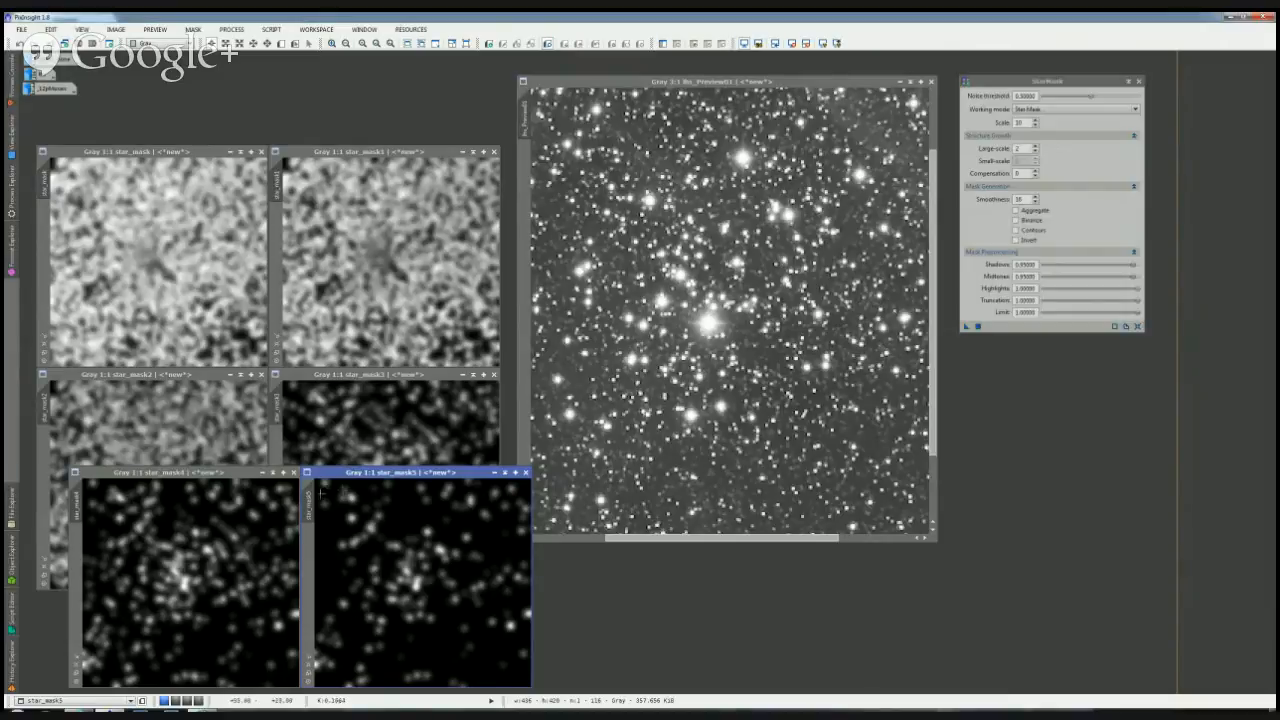
Step: Mask lhs_Preview01 with star_mask5, inverting the mask and restoring its original polarity
{"action": "key", "text": "alt+Tab"}
{"action": "left_click_drag", "start_coordinate": [308, 505], "coordinate": [524, 260]}
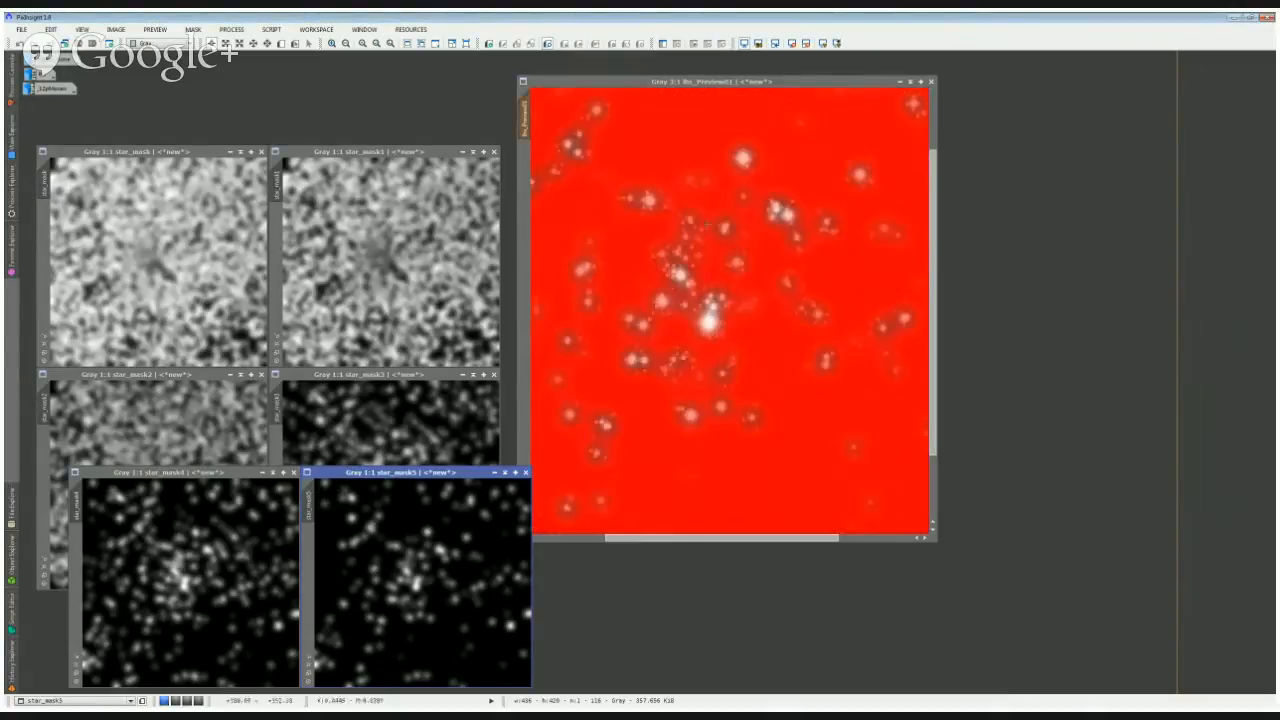
{"action": "left_click", "coordinate": [707, 225]}
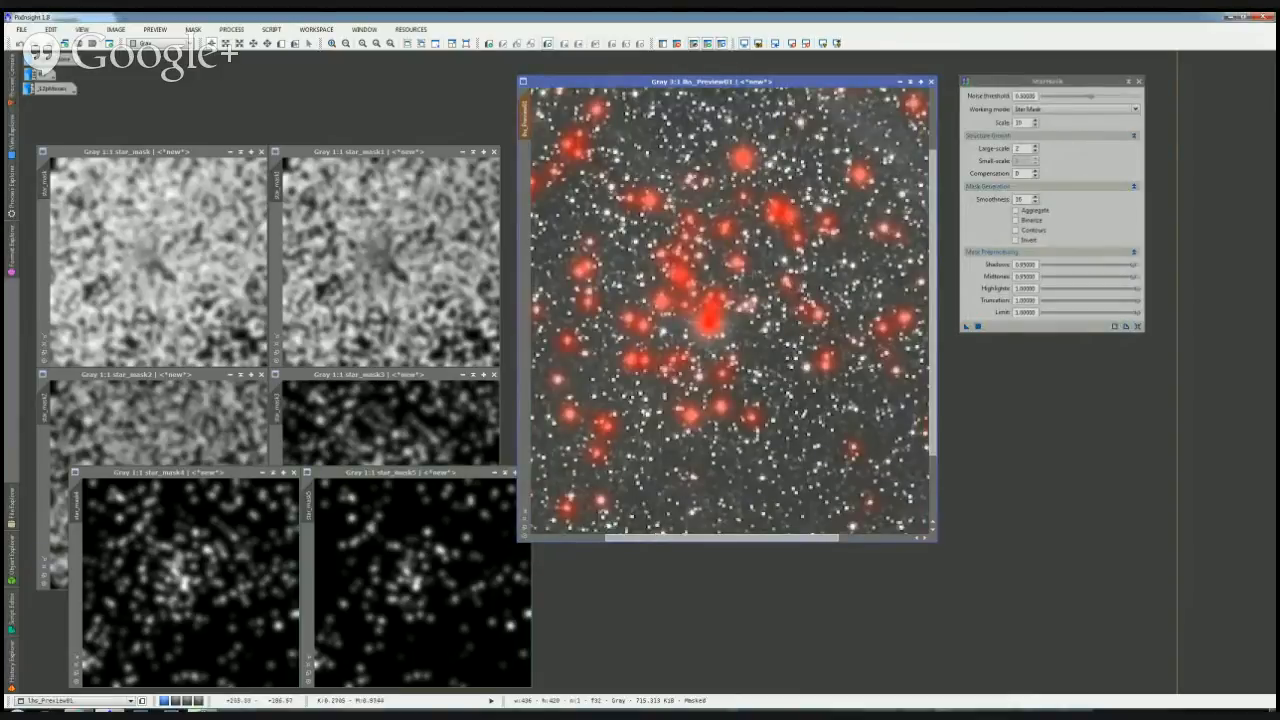
{"action": "key", "text": "ctrl+i"}
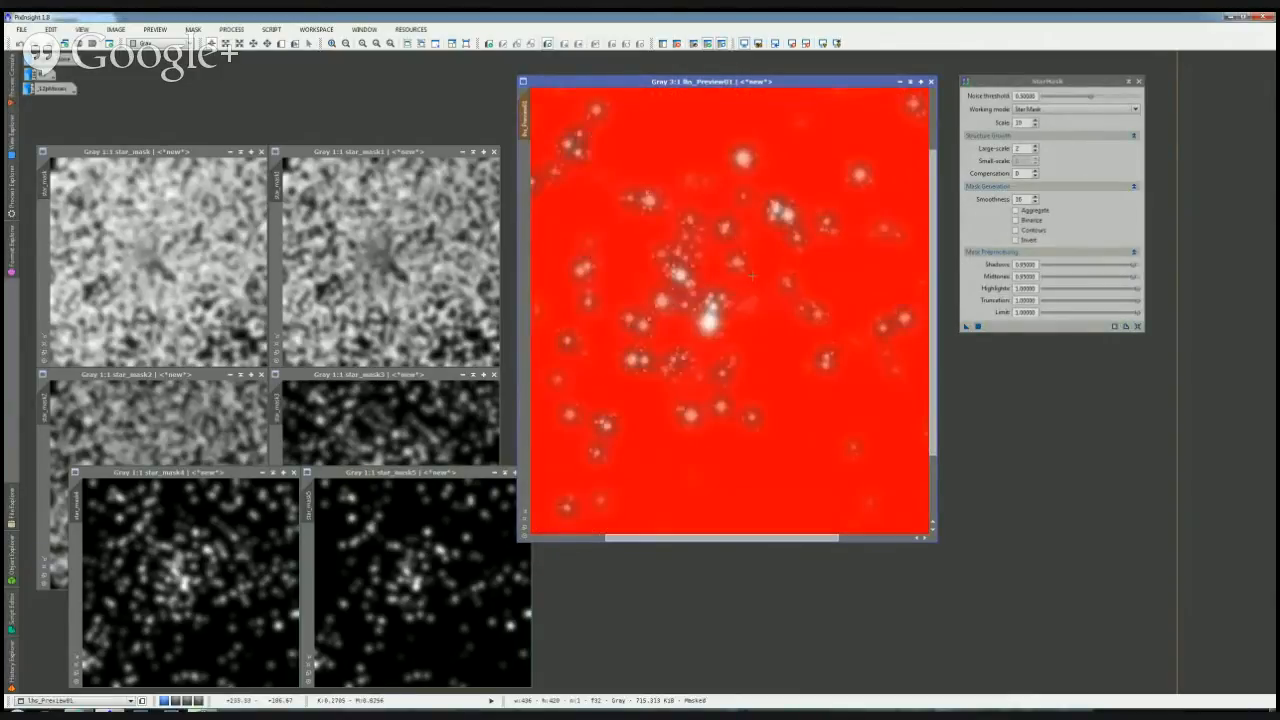
Step: Examine lhs_Preview01 with the mask overlay shown and hidden, at magnifications from 1:1 to 4:1
{"action": "scroll", "coordinate": [850, 240], "scroll_direction": "down", "scroll_amount": 3}
{"action": "scroll", "coordinate": [850, 240], "scroll_direction": "up", "scroll_amount": 2}
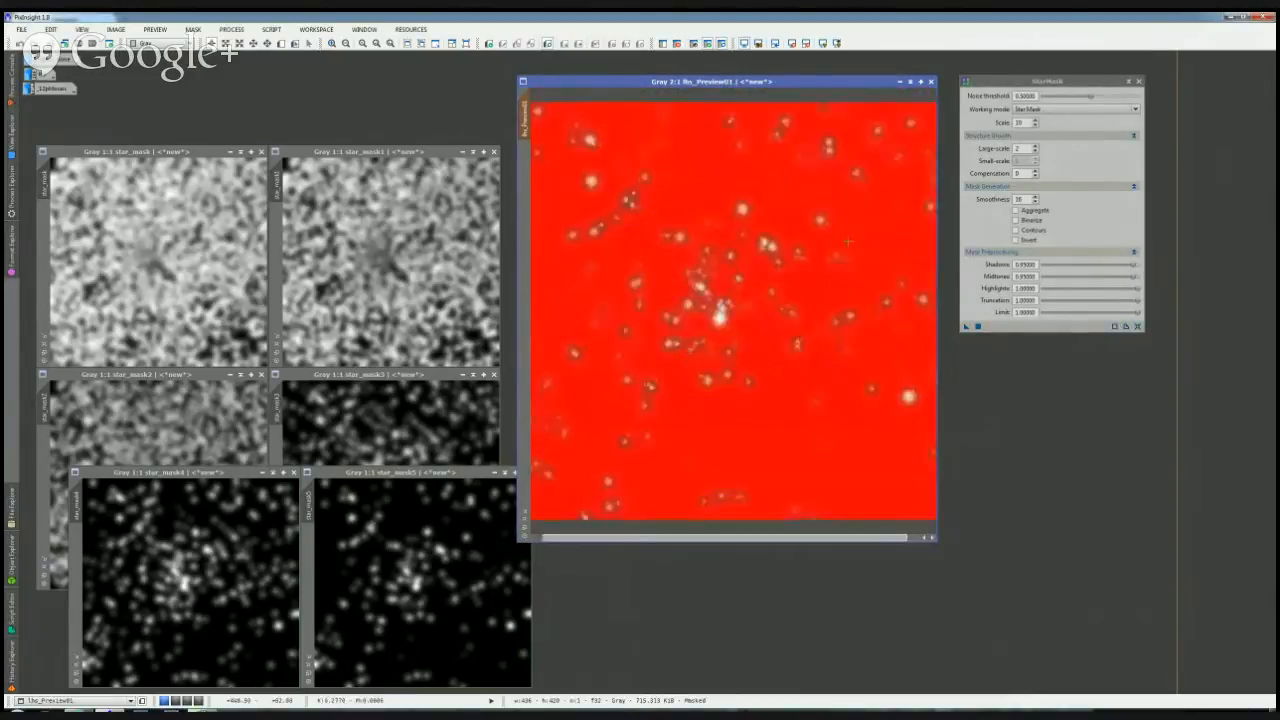
{"action": "scroll", "coordinate": [850, 241], "scroll_direction": "down", "scroll_amount": 1}
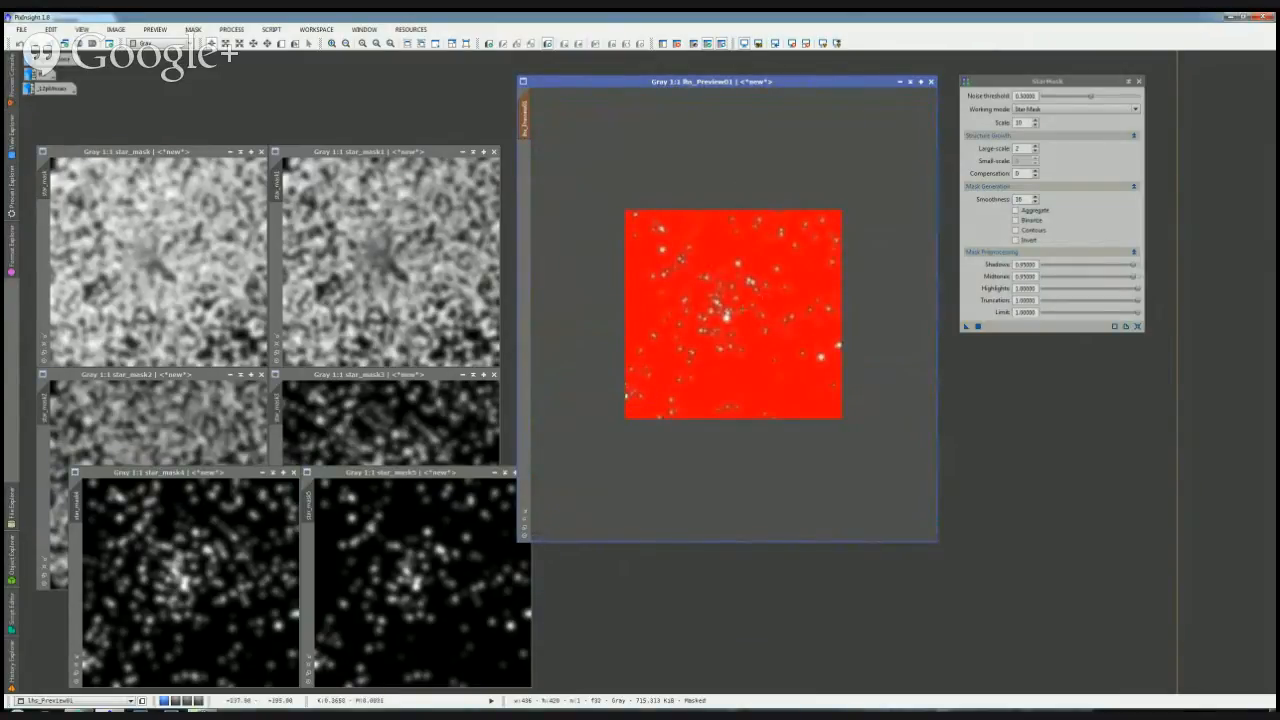
{"action": "scroll", "coordinate": [733, 313], "scroll_direction": "up", "scroll_amount": 1}
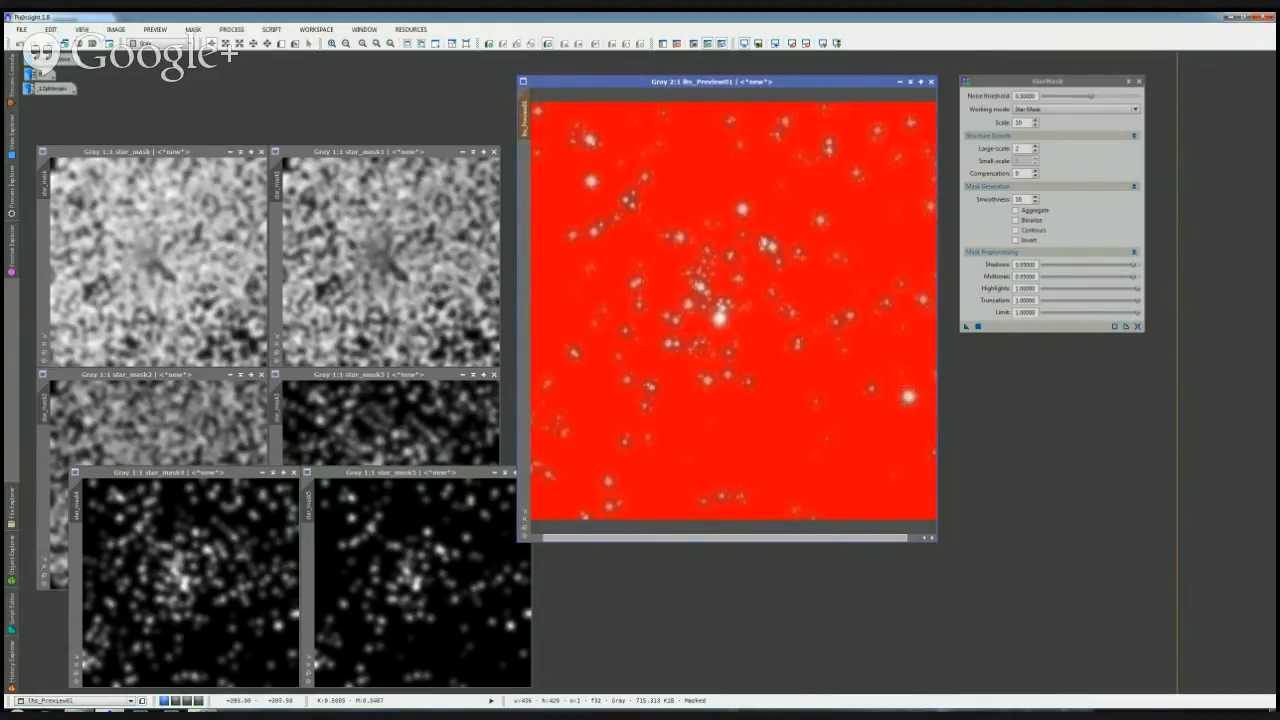
{"action": "key", "text": "ctrl+k"}
{"action": "key", "text": "ctrl+k"}
{"action": "key", "text": "ctrl+k"}
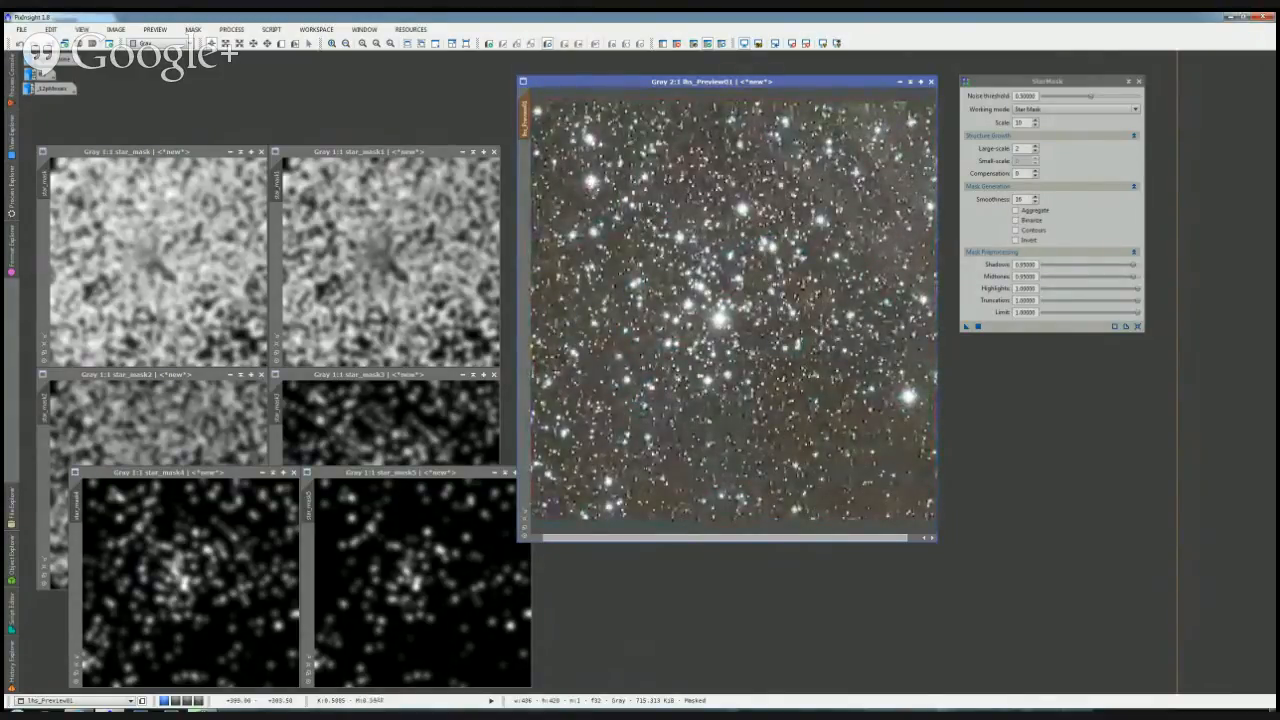
{"action": "scroll", "coordinate": [880, 430], "scroll_direction": "up", "scroll_amount": 2}
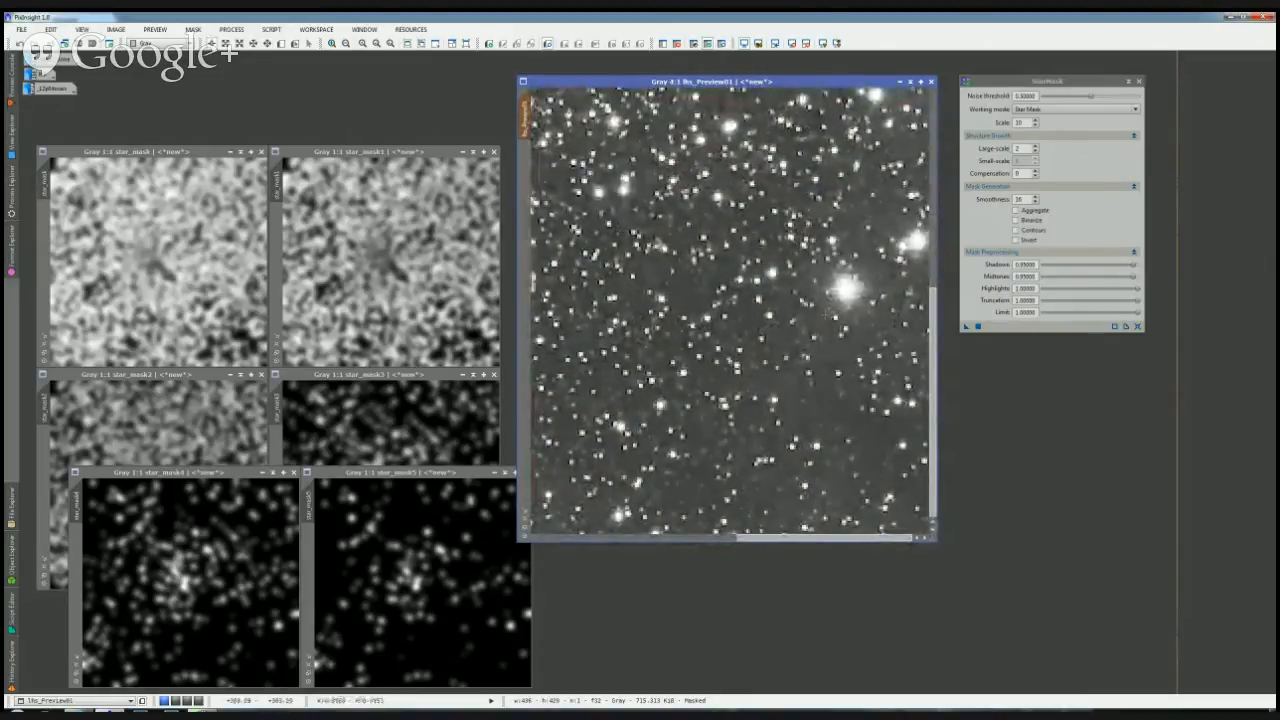
{"action": "key", "text": "ctrl+k"}
{"action": "key", "text": "ctrl+k"}
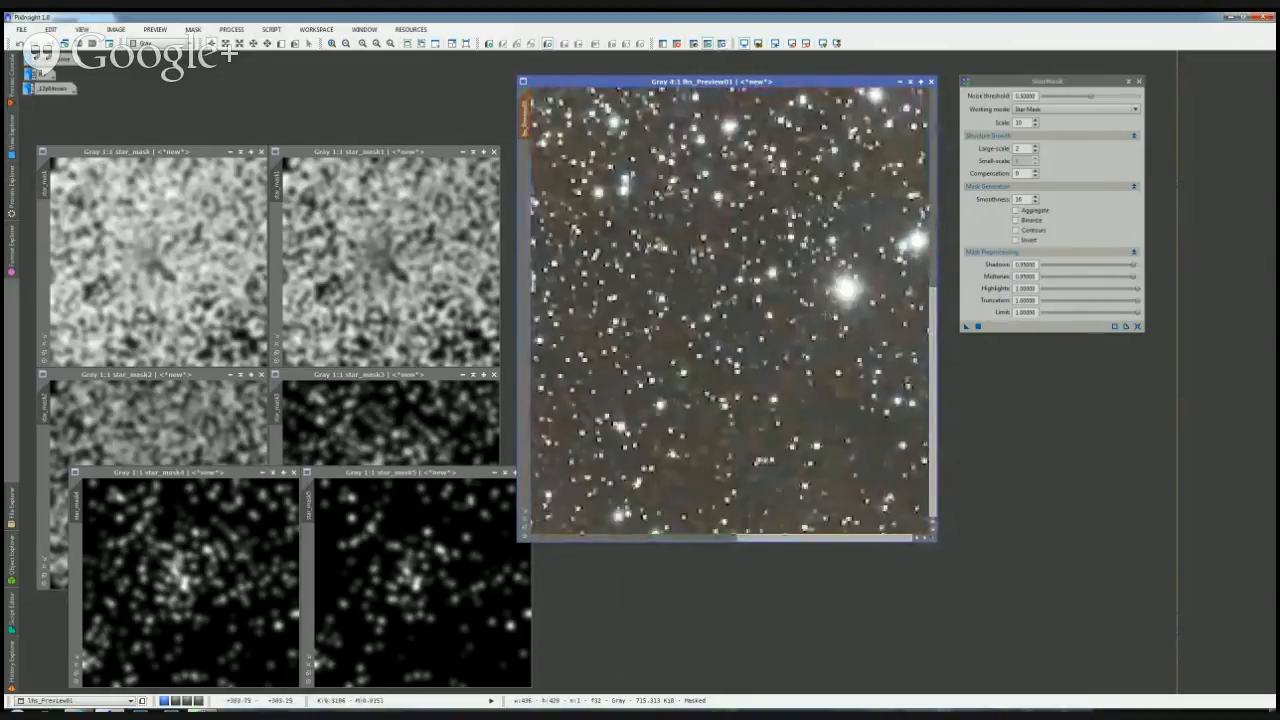
{"action": "key", "text": "ctrl+k"}
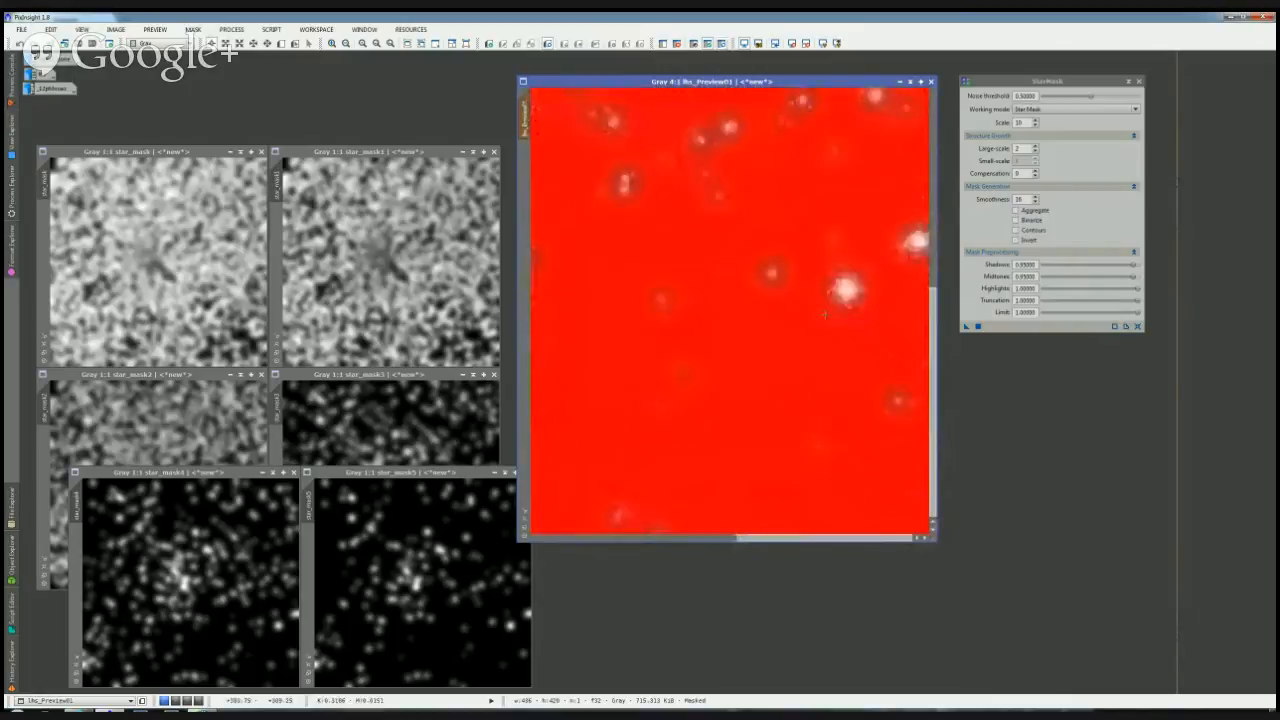
{"action": "key", "text": "ctrl+k"}
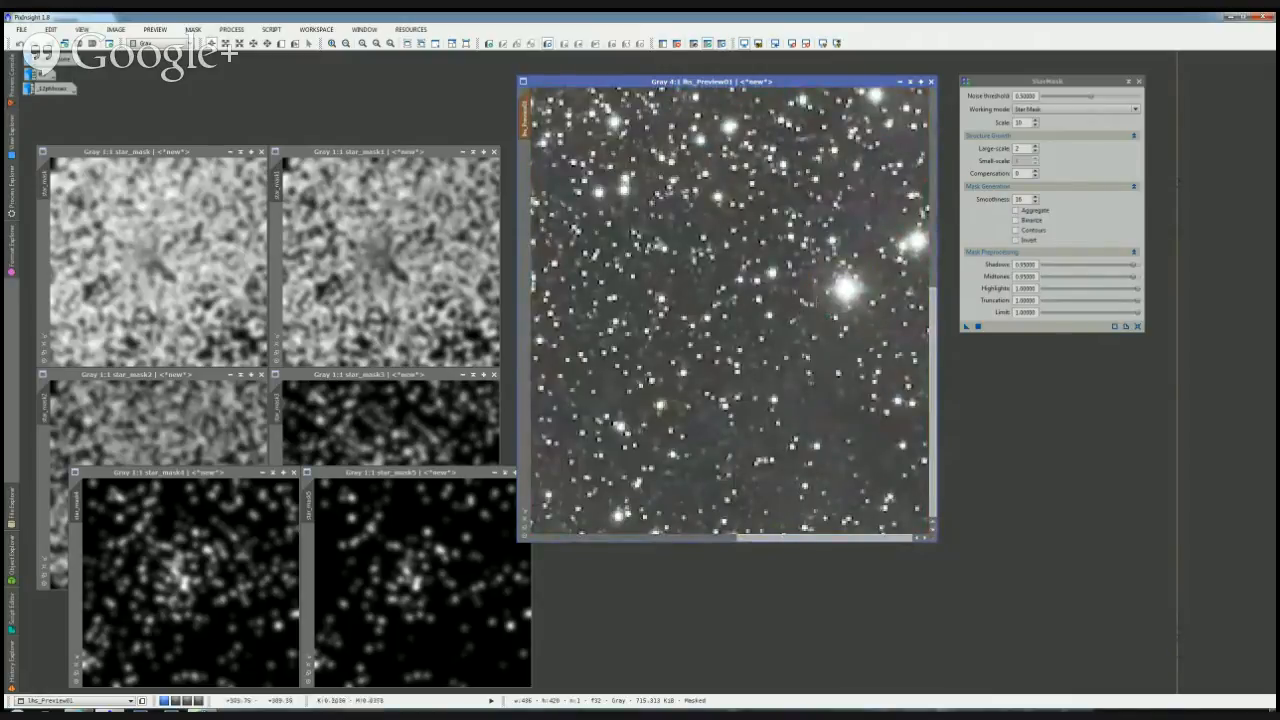
Step: Remove the mask from lhs_Preview01 and clear away star_mask1 through star_mask4, keeping star_mask5 beside star_mask
{"action": "left_click", "coordinate": [1019, 149]}
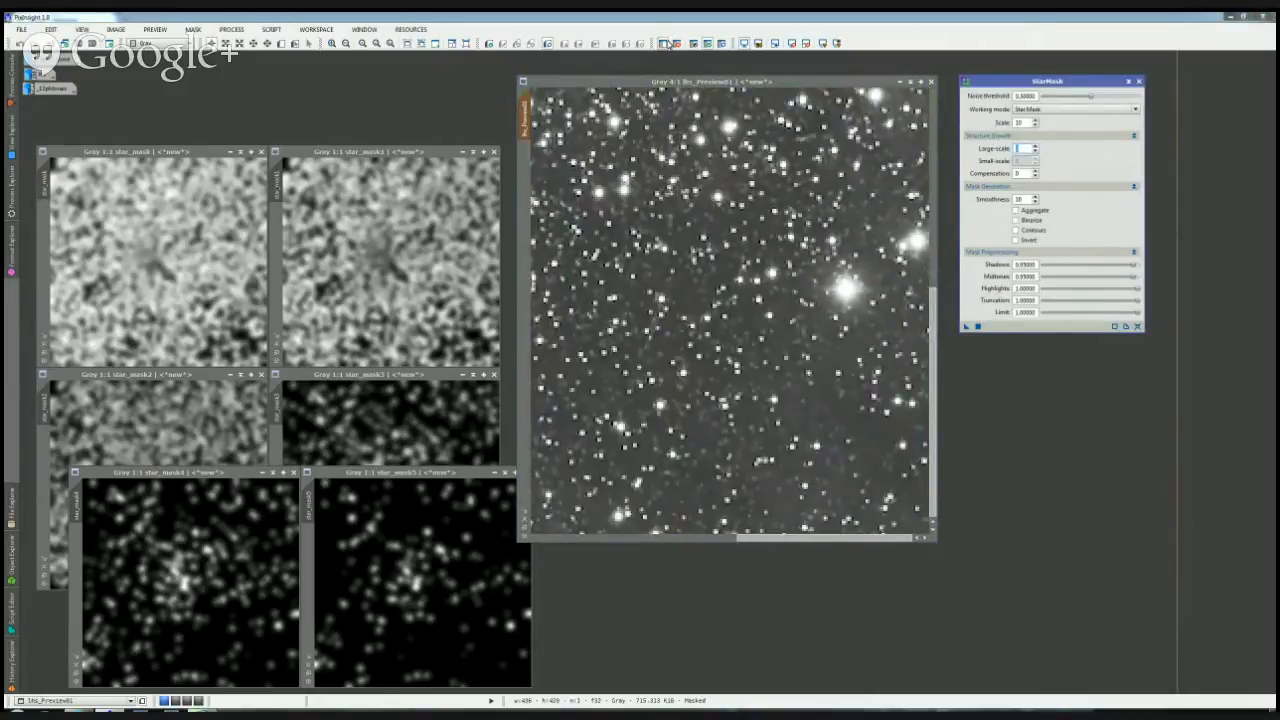
{"action": "left_click", "coordinate": [677, 44]}
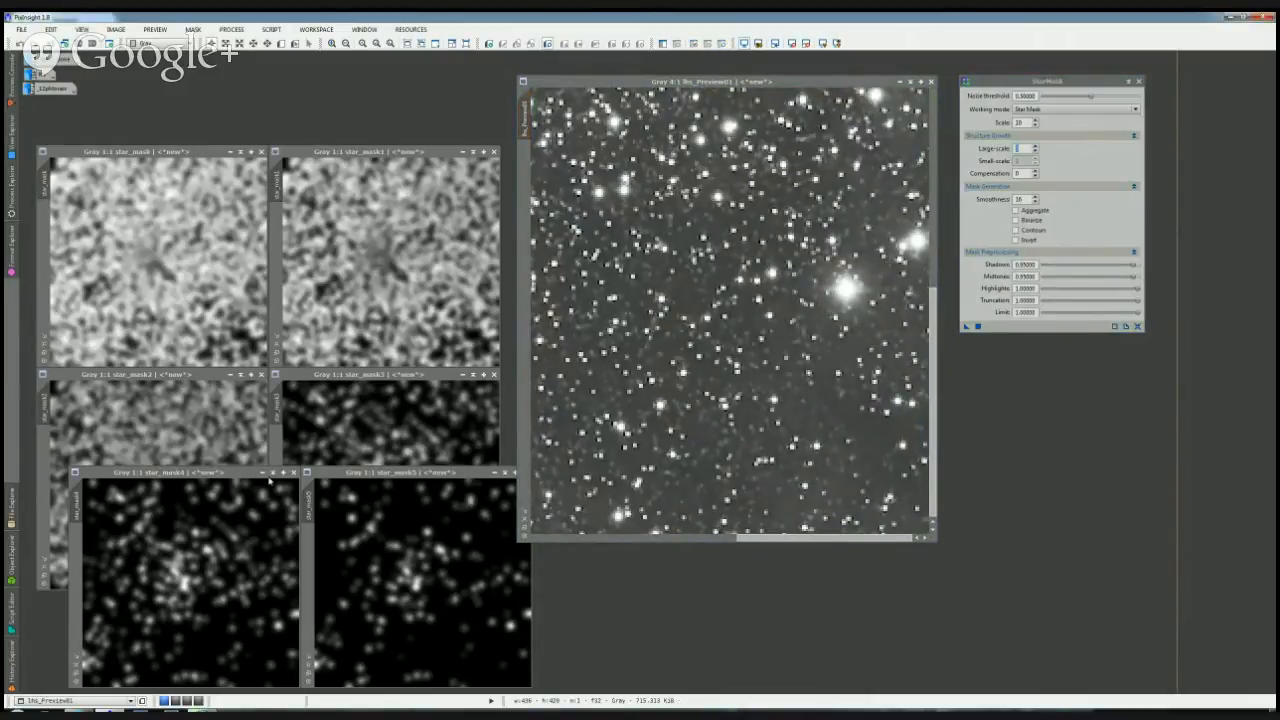
{"action": "left_click", "coordinate": [293, 472]}
{"action": "left_click", "coordinate": [263, 375]}
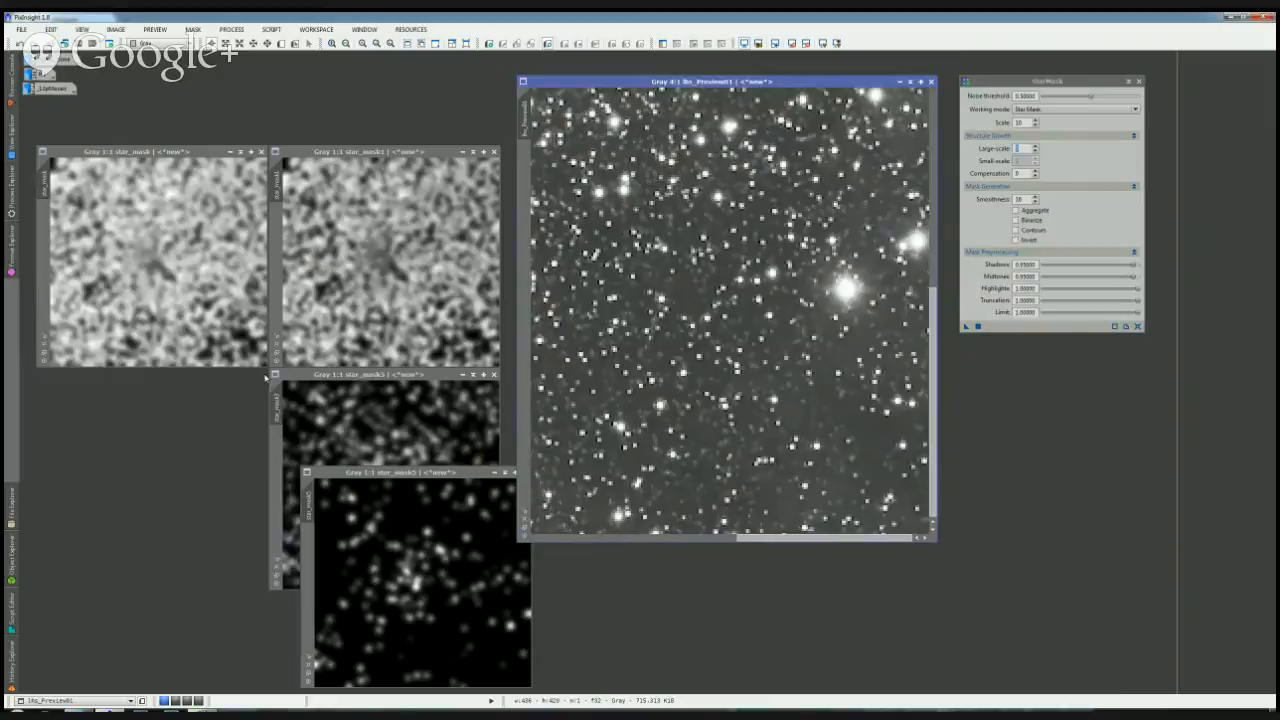
{"action": "left_click", "coordinate": [493, 374]}
{"action": "left_click", "coordinate": [493, 151]}
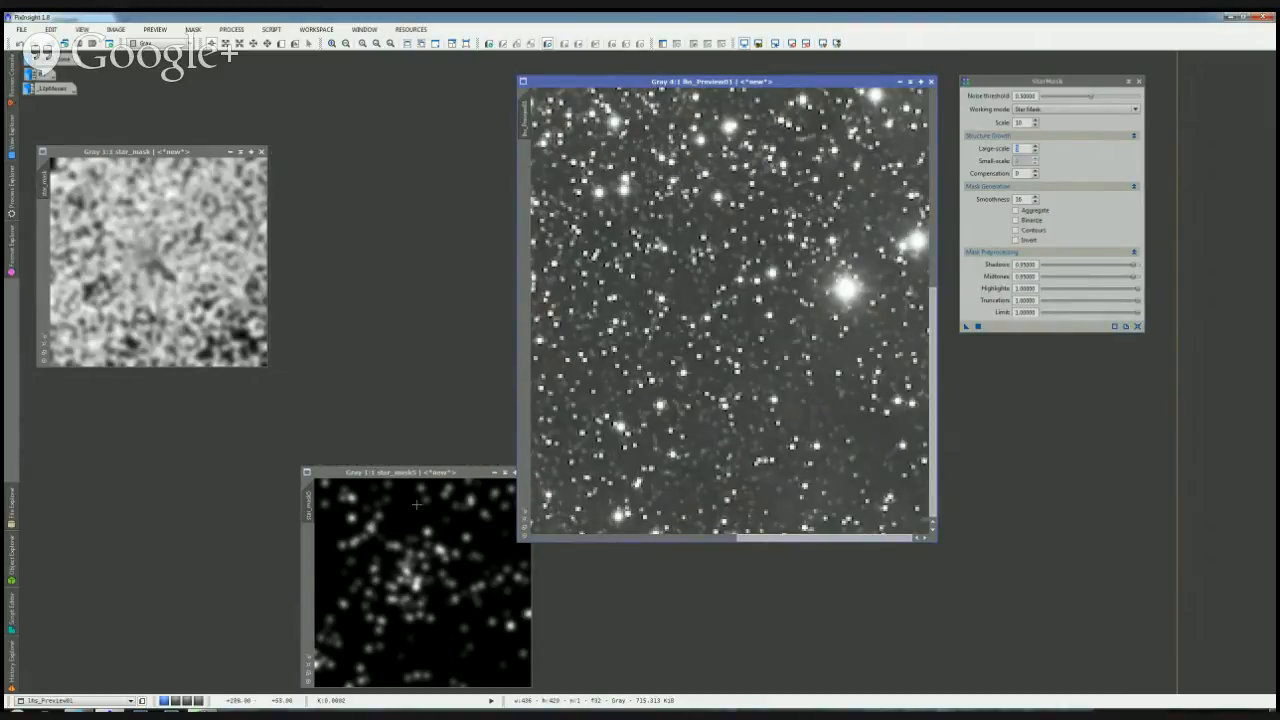
{"action": "left_click_drag", "start_coordinate": [416, 472], "coordinate": [380, 151]}
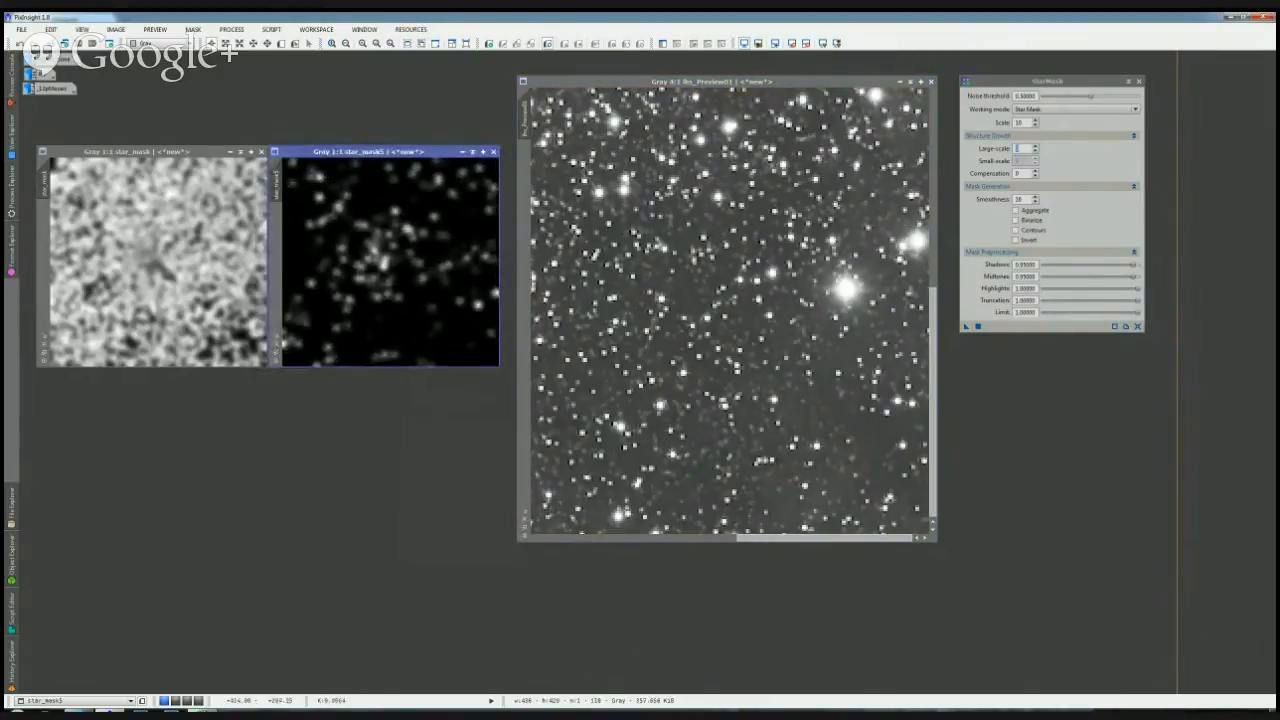
Step: Generate a star mask from lhs_Preview01 with Large-scale growth 3, shown at 1:1 beneath the other masks
{"action": "left_click_drag", "start_coordinate": [966, 327], "coordinate": [711, 317]}
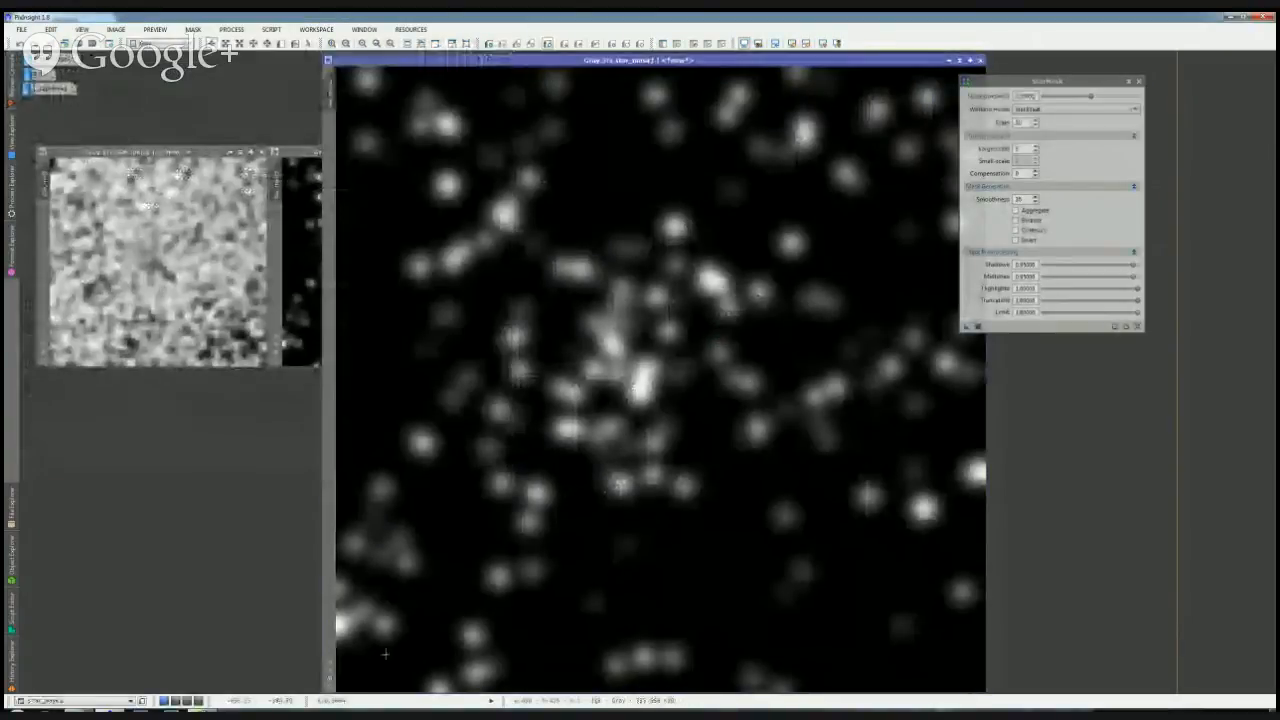
{"action": "left_click", "coordinate": [331, 677]}
{"action": "left_click_drag", "start_coordinate": [455, 61], "coordinate": [215, 408]}
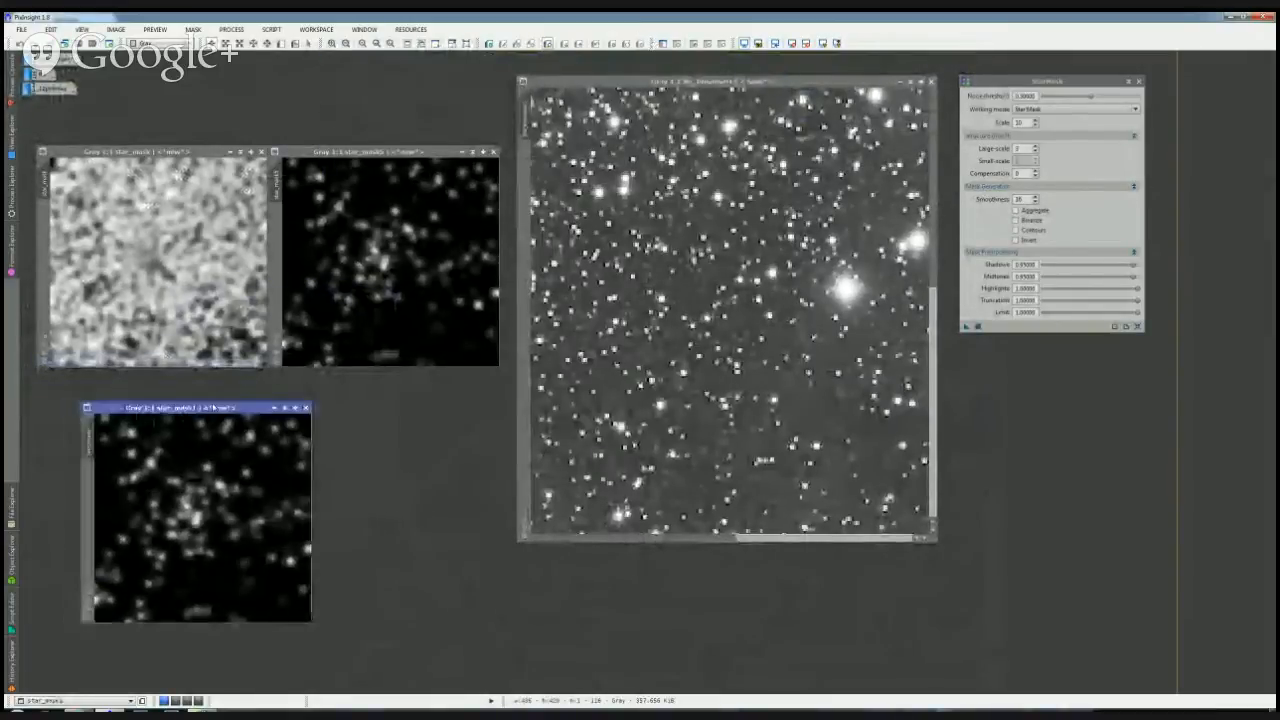
Step: Duplicate lhs_Preview01 and enlarge the duplicate's window beside the original, showing the same star region at 4:1
{"action": "left_click_drag", "start_coordinate": [526, 110], "coordinate": [502, 112]}
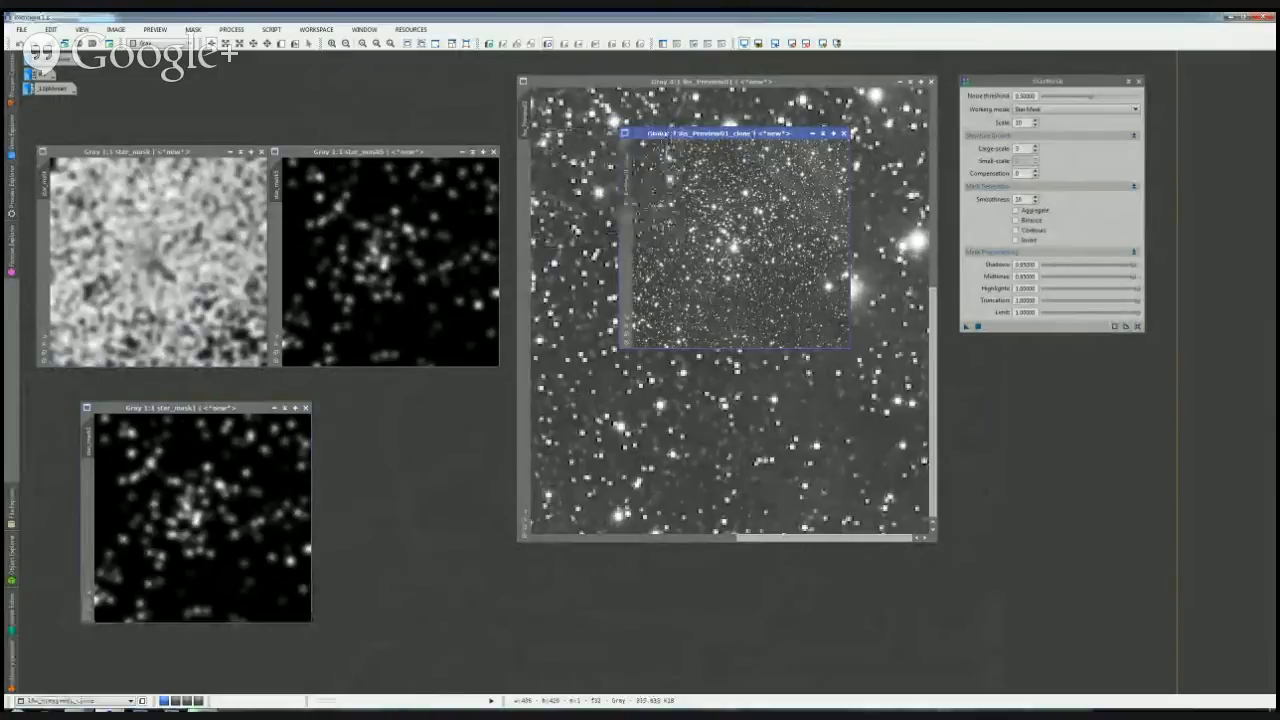
{"action": "mouse_move", "coordinate": [752, 133]}
{"action": "left_mouse_down"}
{"action": "mouse_move", "coordinate": [1087, 172]}
{"action": "mouse_move", "coordinate": [1112, 345]}
{"action": "left_mouse_up"}
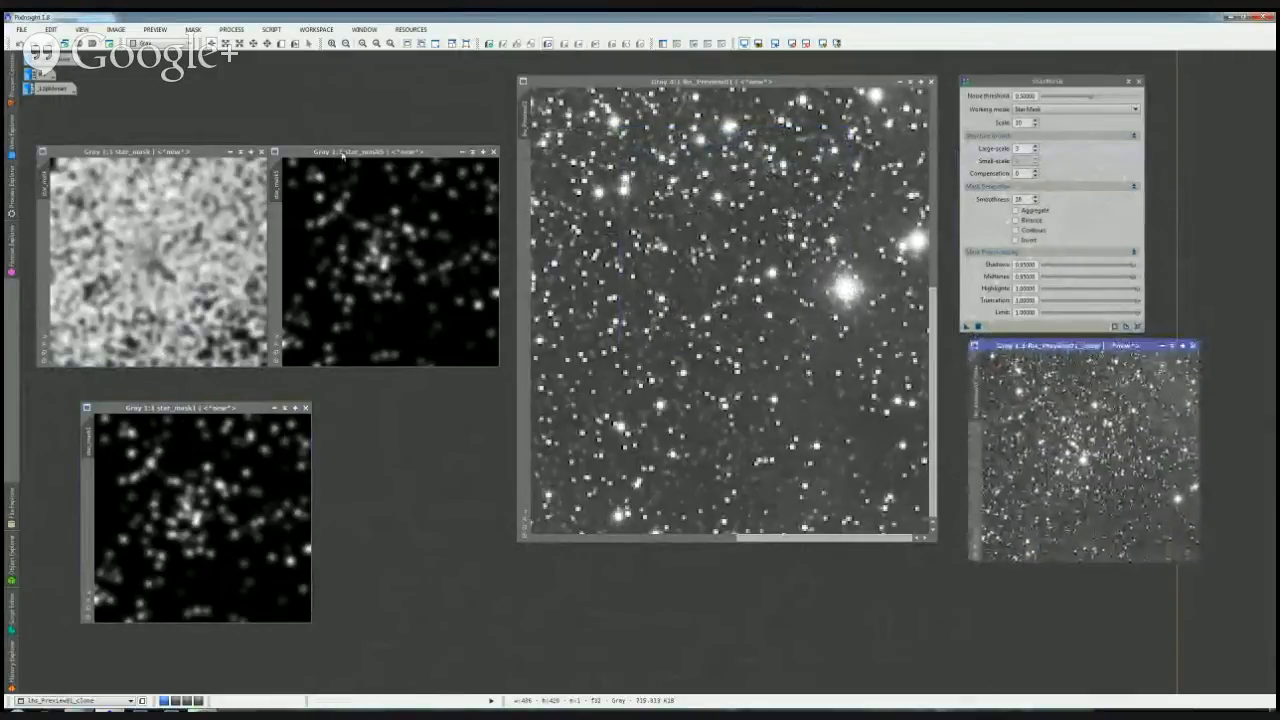
{"action": "left_click", "coordinate": [1138, 81]}
{"action": "scroll", "coordinate": [1132, 494], "scroll_direction": "up", "scroll_amount": 3}
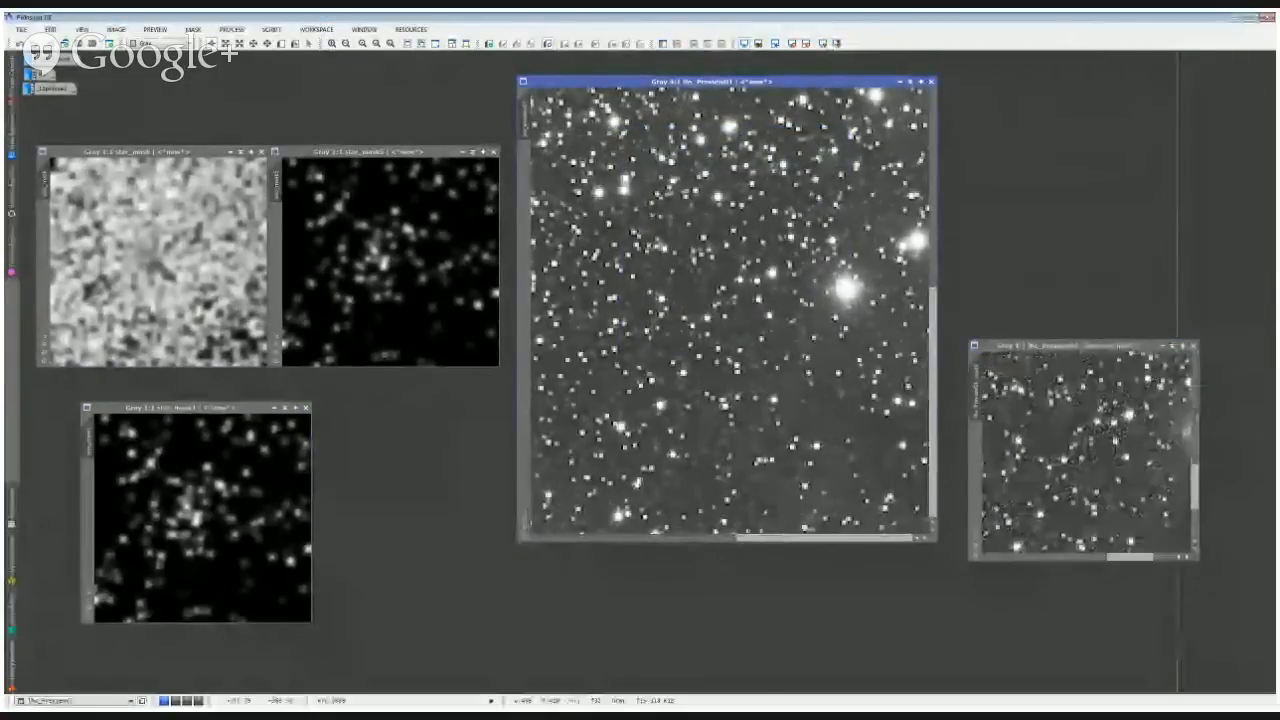
{"action": "mouse_move", "coordinate": [1100, 345]}
{"action": "left_mouse_down"}
{"action": "mouse_move", "coordinate": [1060, 217]}
{"action": "mouse_move", "coordinate": [1068, 81]}
{"action": "left_mouse_up"}
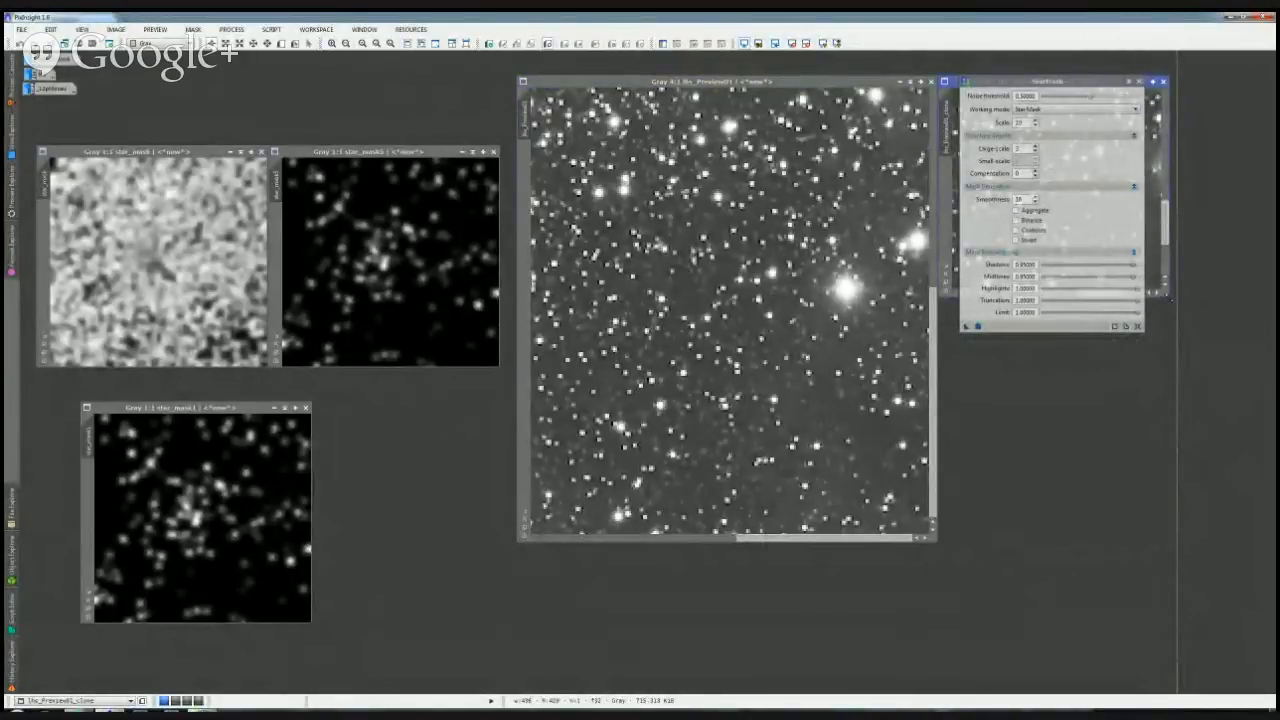
{"action": "left_click_drag", "start_coordinate": [1172, 300], "coordinate": [1263, 540]}
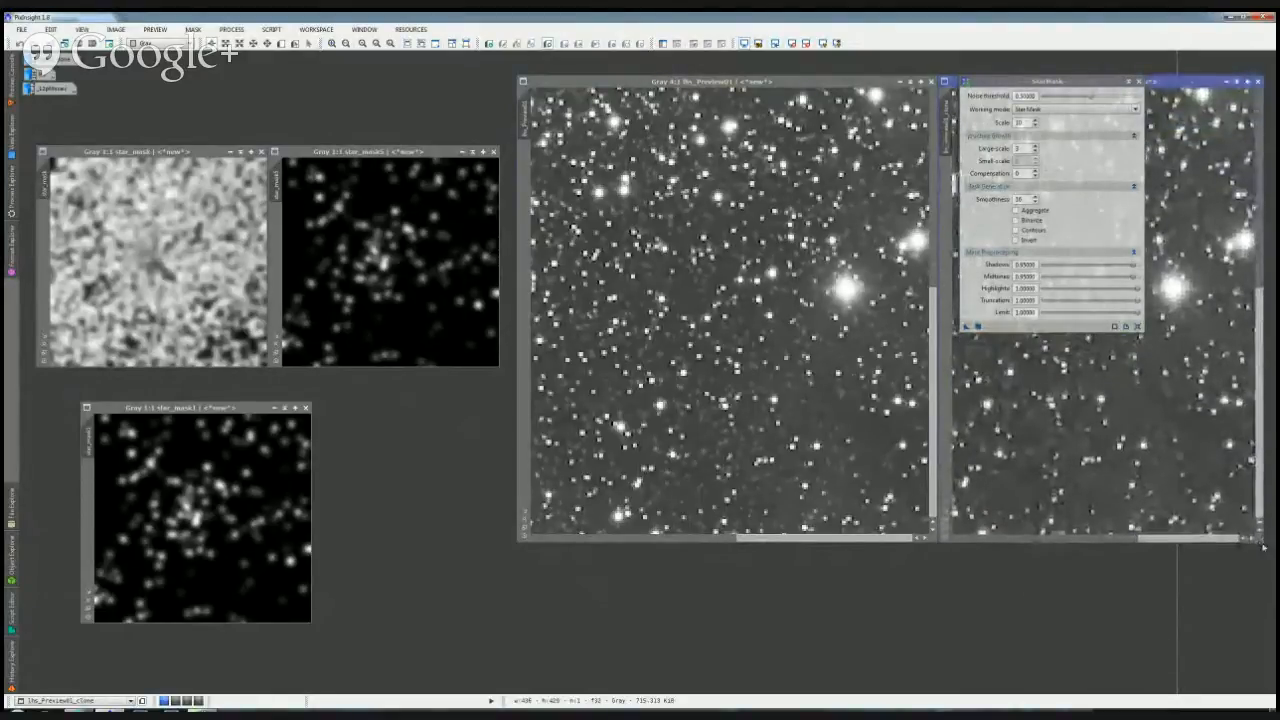
Step: Arrange lhs_Preview01 and its duplicate side by side near the masks, with the StarMask dialog minimized
{"action": "left_click_drag", "start_coordinate": [772, 82], "coordinate": [613, 74]}
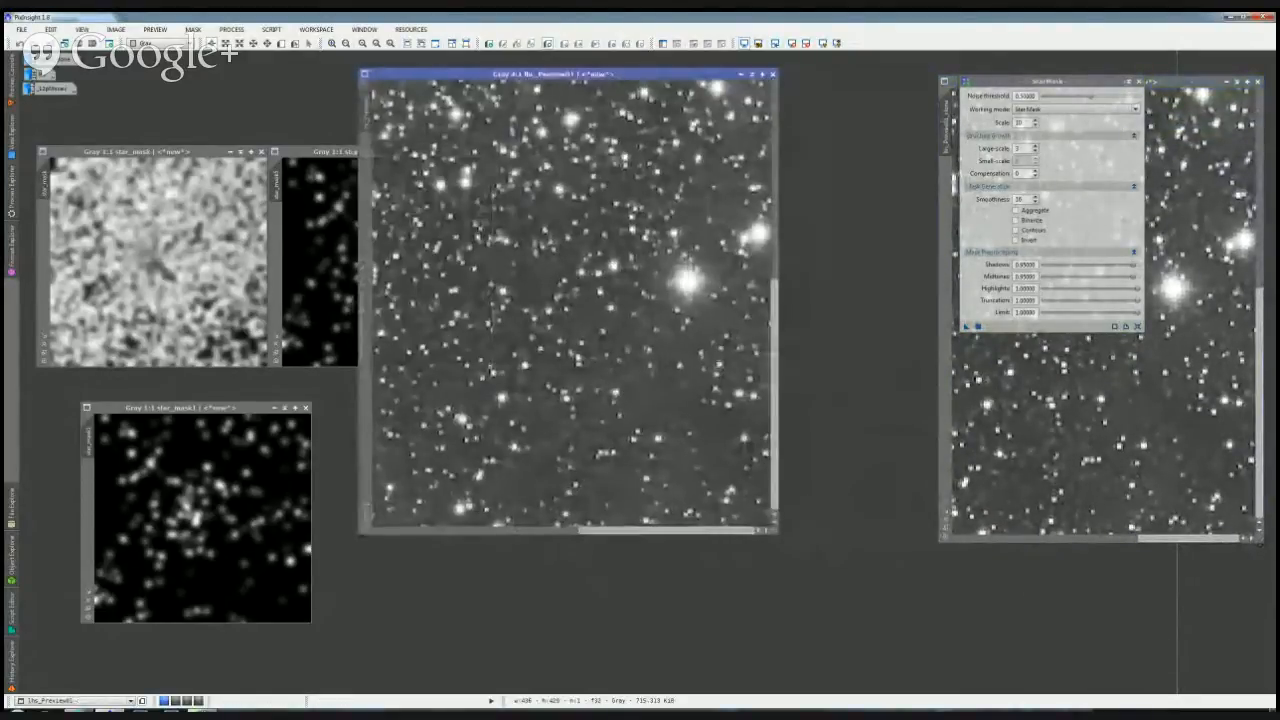
{"action": "left_click_drag", "start_coordinate": [1162, 82], "coordinate": [213, 60]}
{"action": "double_click", "coordinate": [213, 60]}
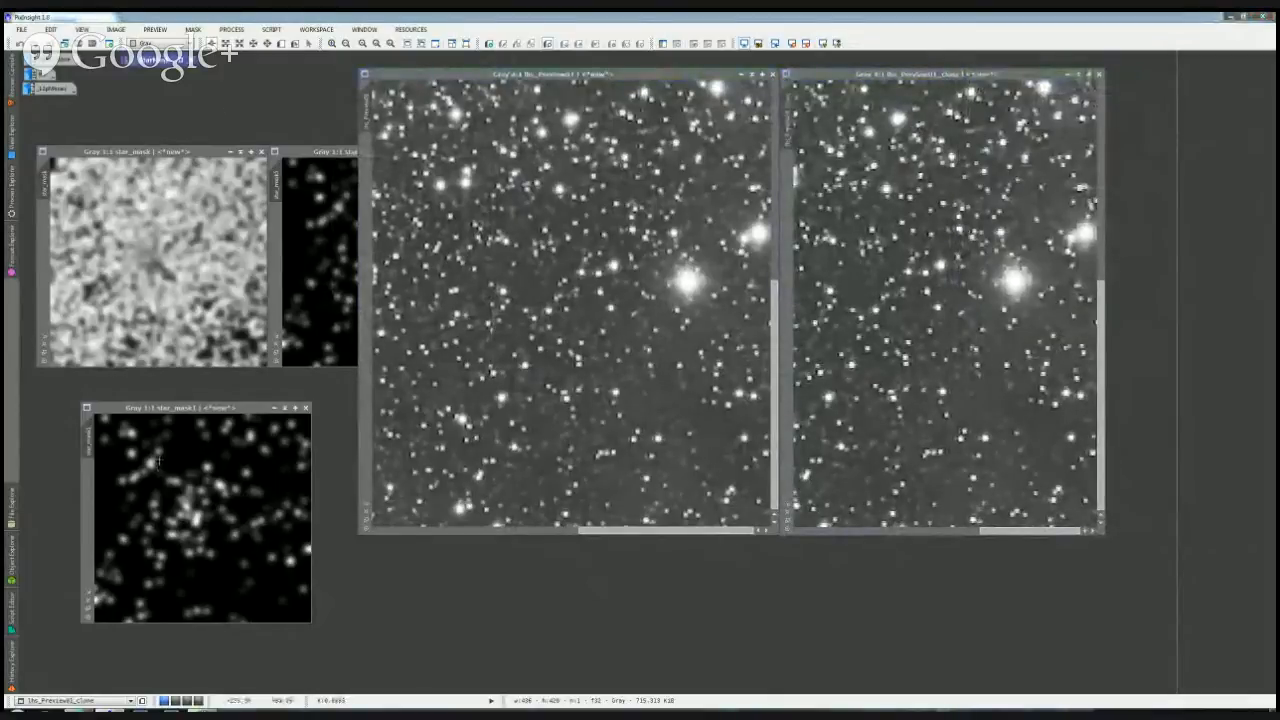
Step: Mask the duplicate with star_mask1 and lhs_Preview01 with star_mask5, showing both overlays for comparison
{"action": "left_click", "coordinate": [95, 445]}
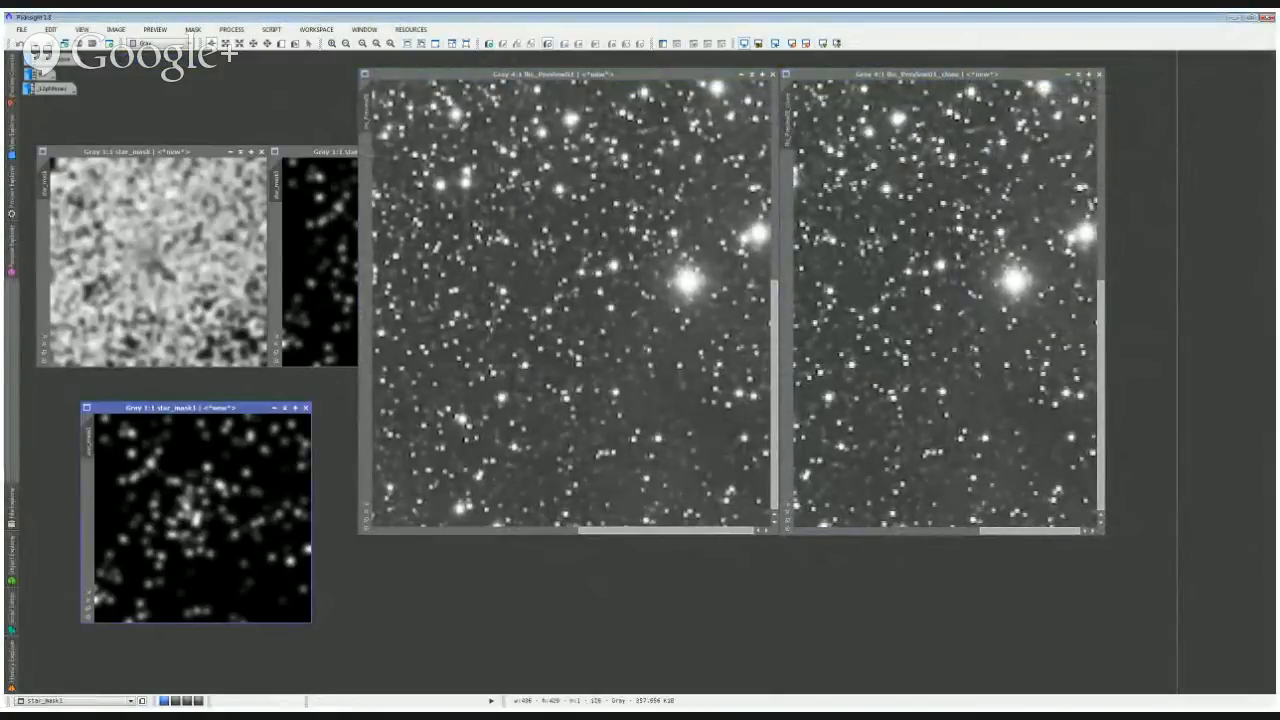
{"action": "left_click_drag", "start_coordinate": [88, 441], "coordinate": [787, 195]}
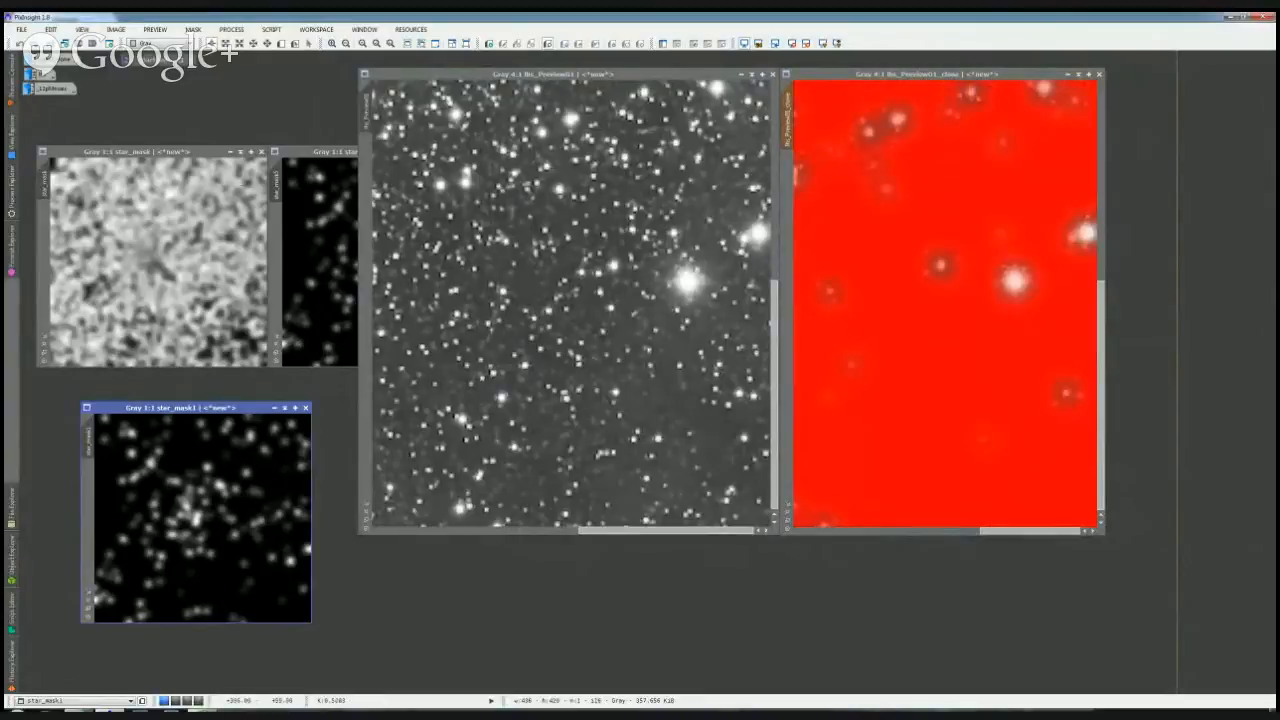
{"action": "left_click", "coordinate": [278, 176]}
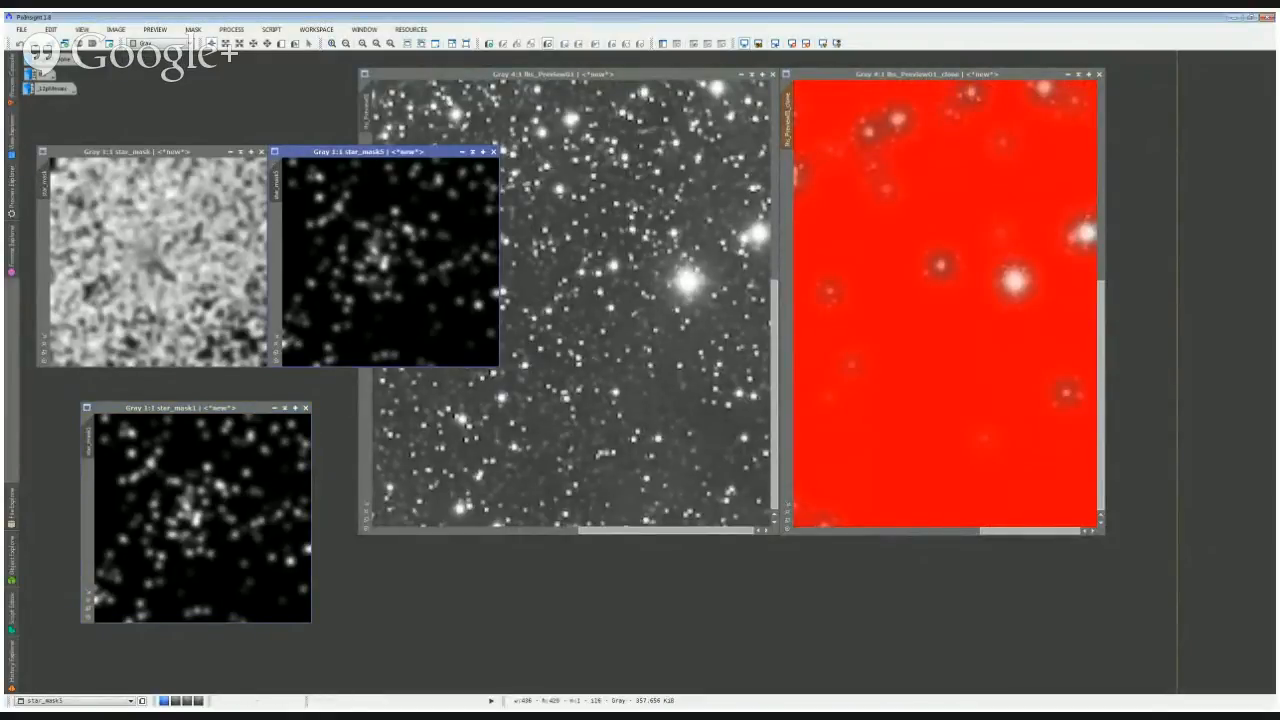
{"action": "left_click", "coordinate": [610, 374]}
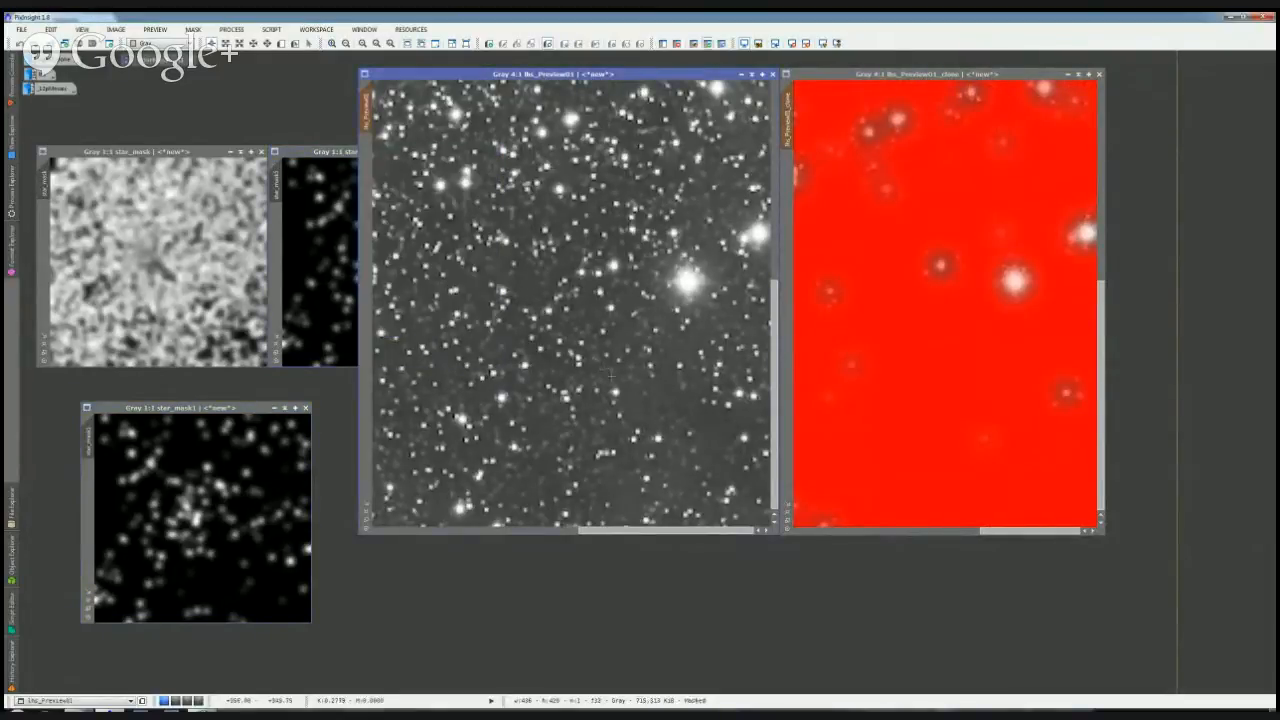
{"action": "key", "text": "ctrl+k"}
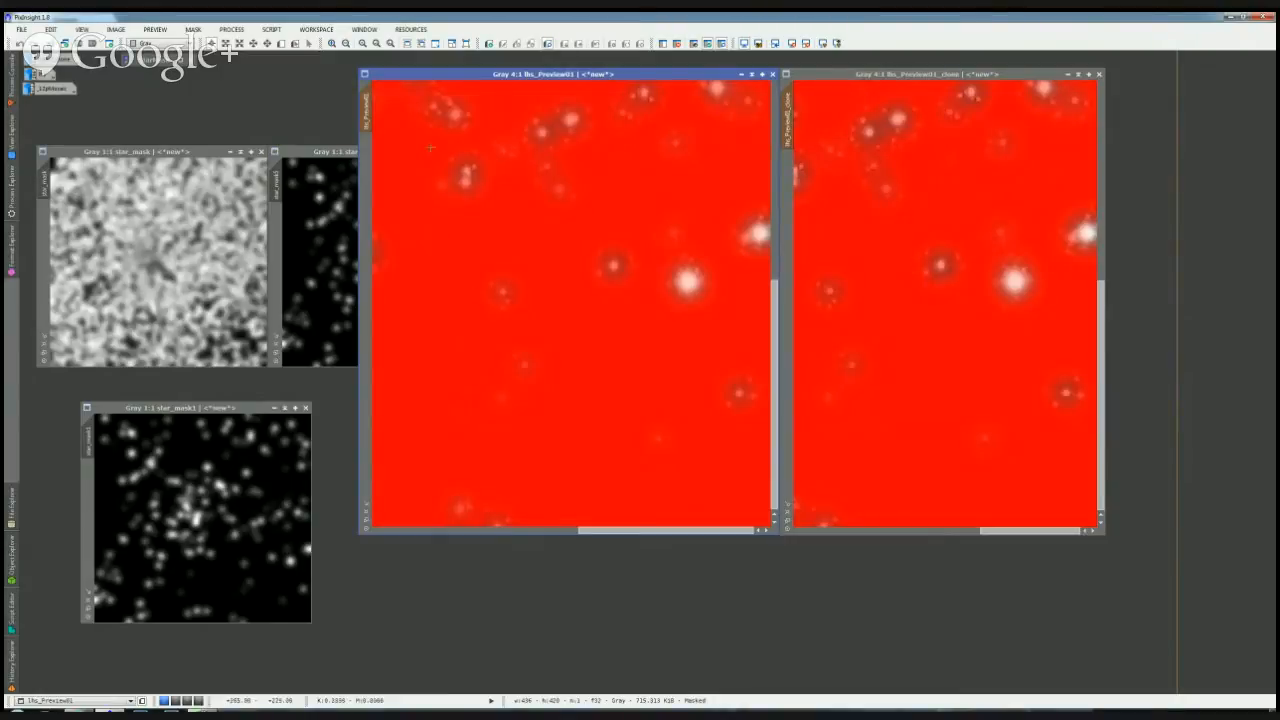
Step: Restore the StarMask dialog over the mask windows and remove the mask from the lhs_Preview01 duplicate
{"action": "left_click", "coordinate": [181, 60]}
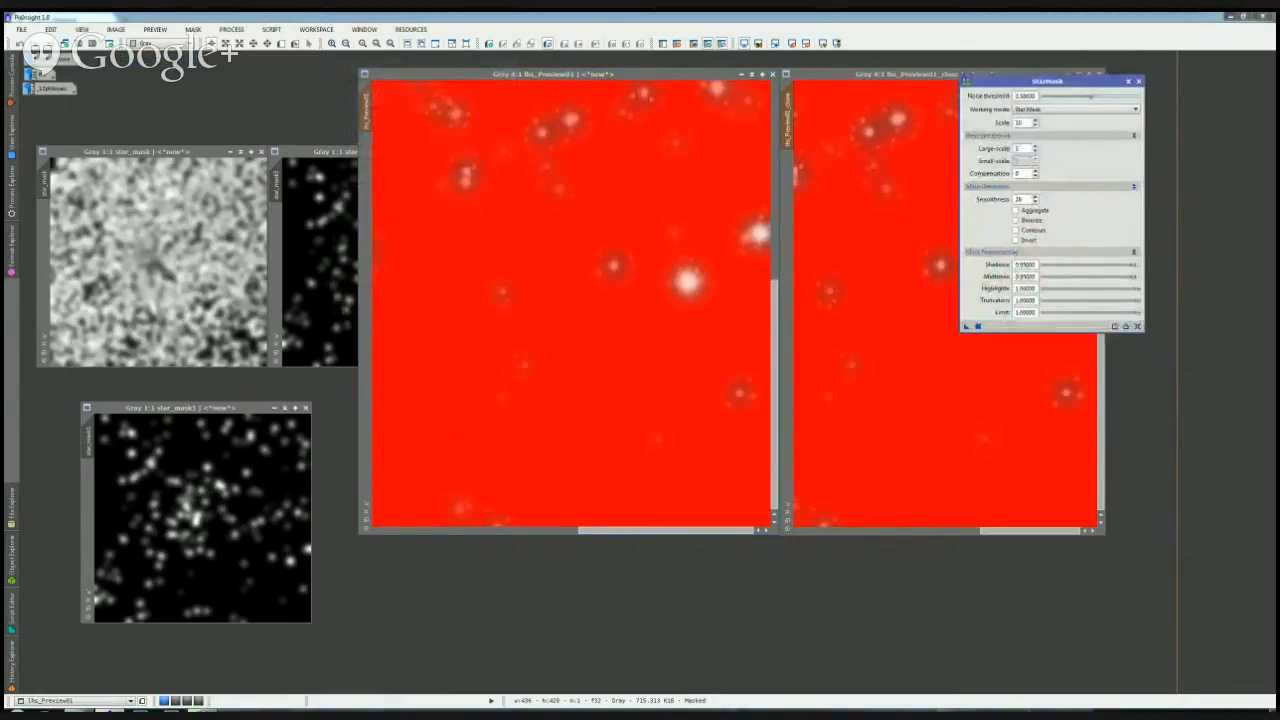
{"action": "left_click_drag", "start_coordinate": [1047, 81], "coordinate": [190, 96]}
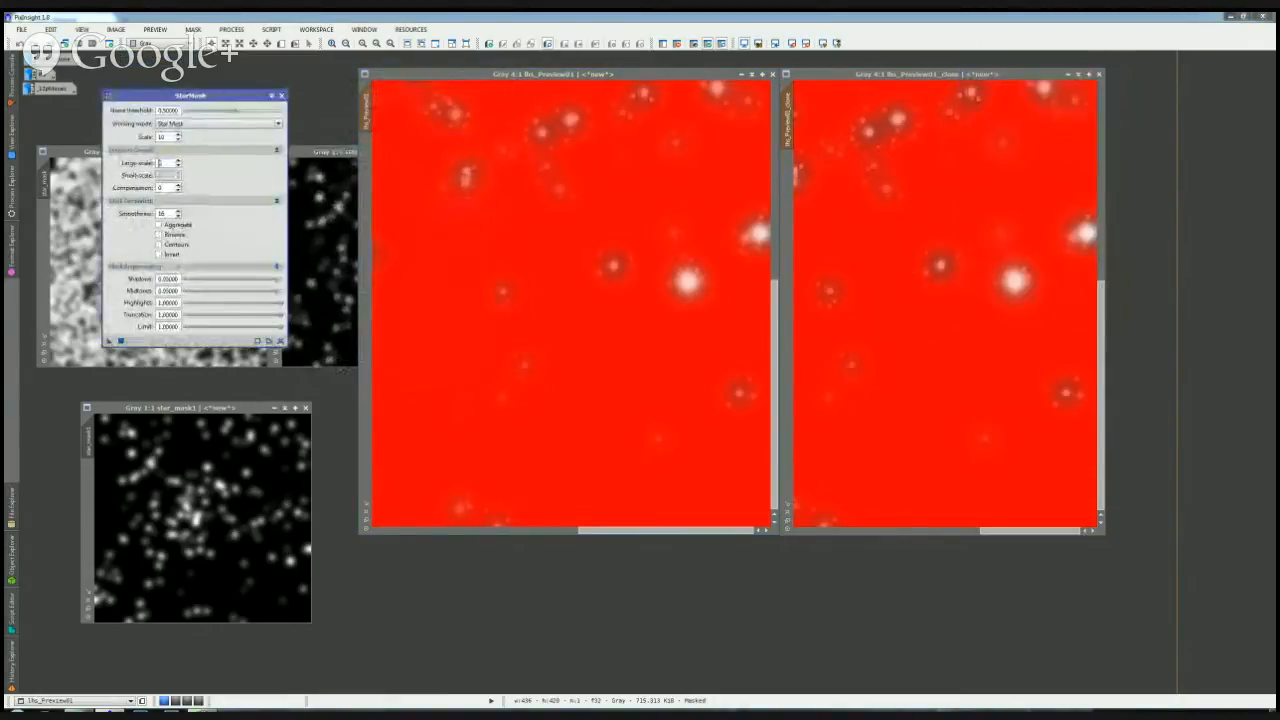
{"action": "left_click", "coordinate": [870, 180]}
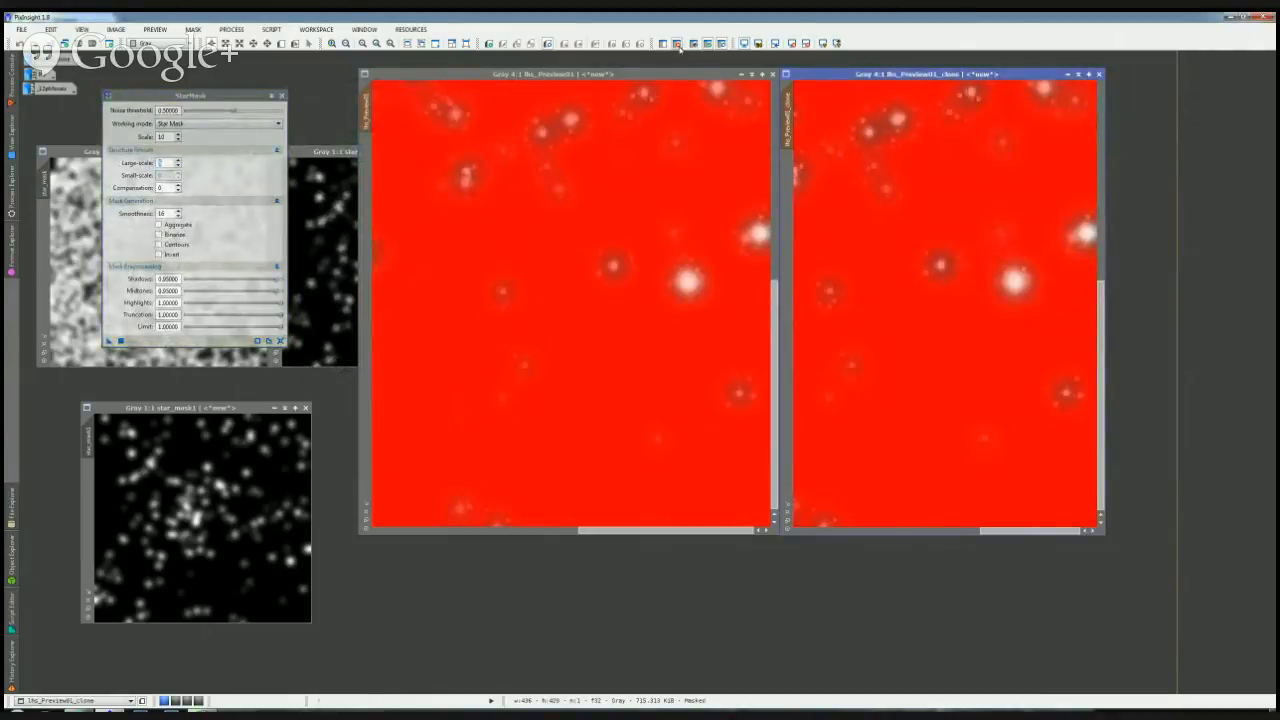
{"action": "left_click", "coordinate": [677, 44]}
Step: Close star_mask1 and generate a replacement star mask from the unmasked duplicate
{"action": "left_click", "coordinate": [305, 408]}
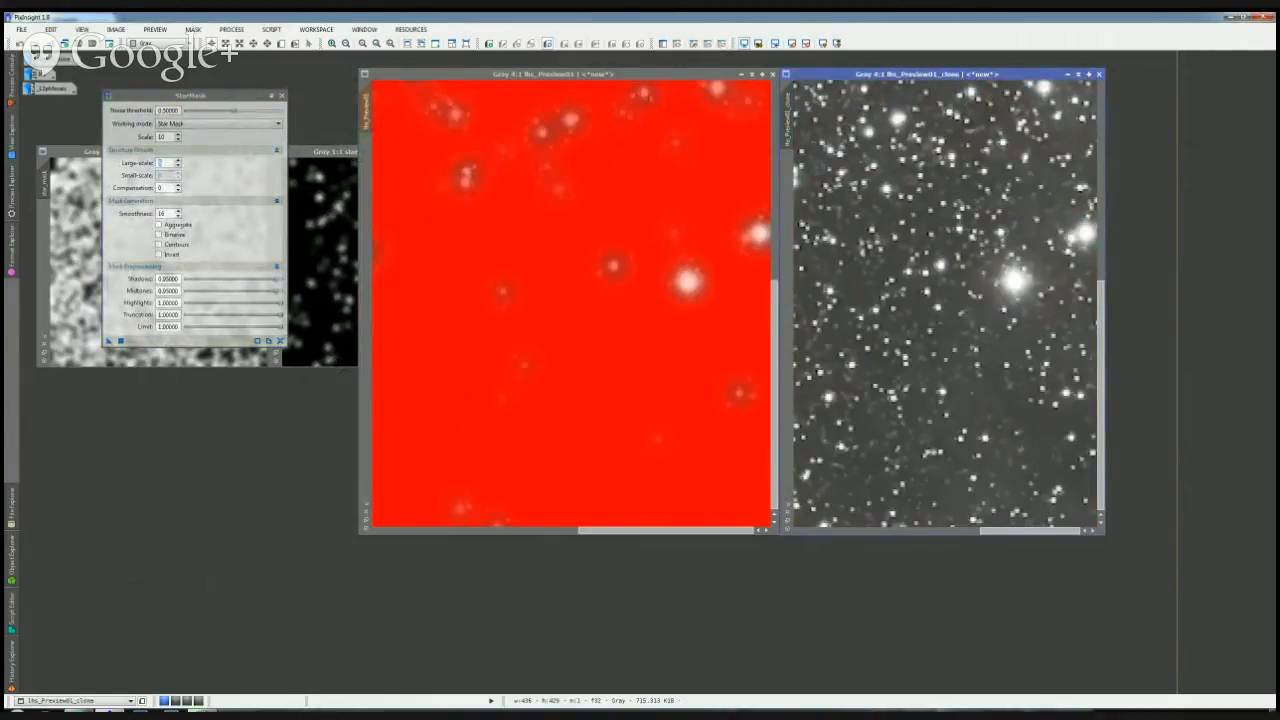
{"action": "left_click_drag", "start_coordinate": [109, 341], "coordinate": [942, 266]}
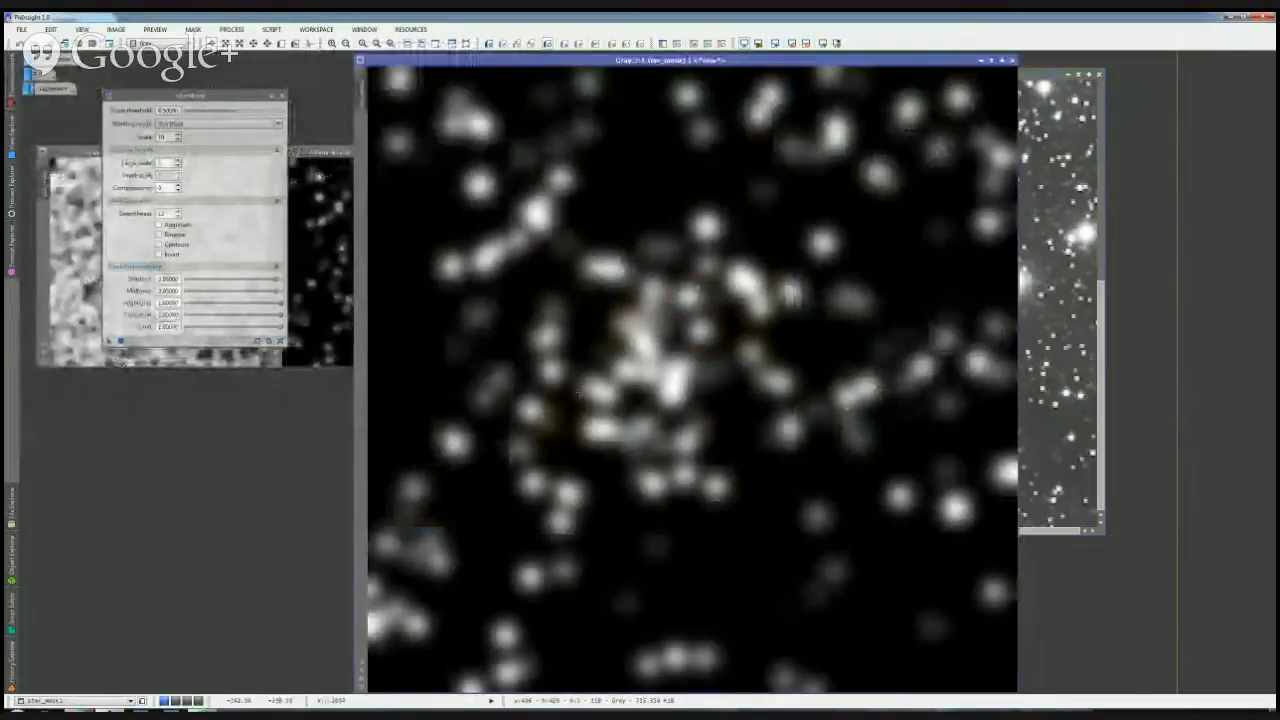
Step: Reduce star_mask1 to 1:1, move it beneath the other masks and apply it as the mask of the lhs_Preview01 duplicate
{"action": "scroll", "coordinate": [580, 393], "scroll_direction": "down", "scroll_amount": 2}
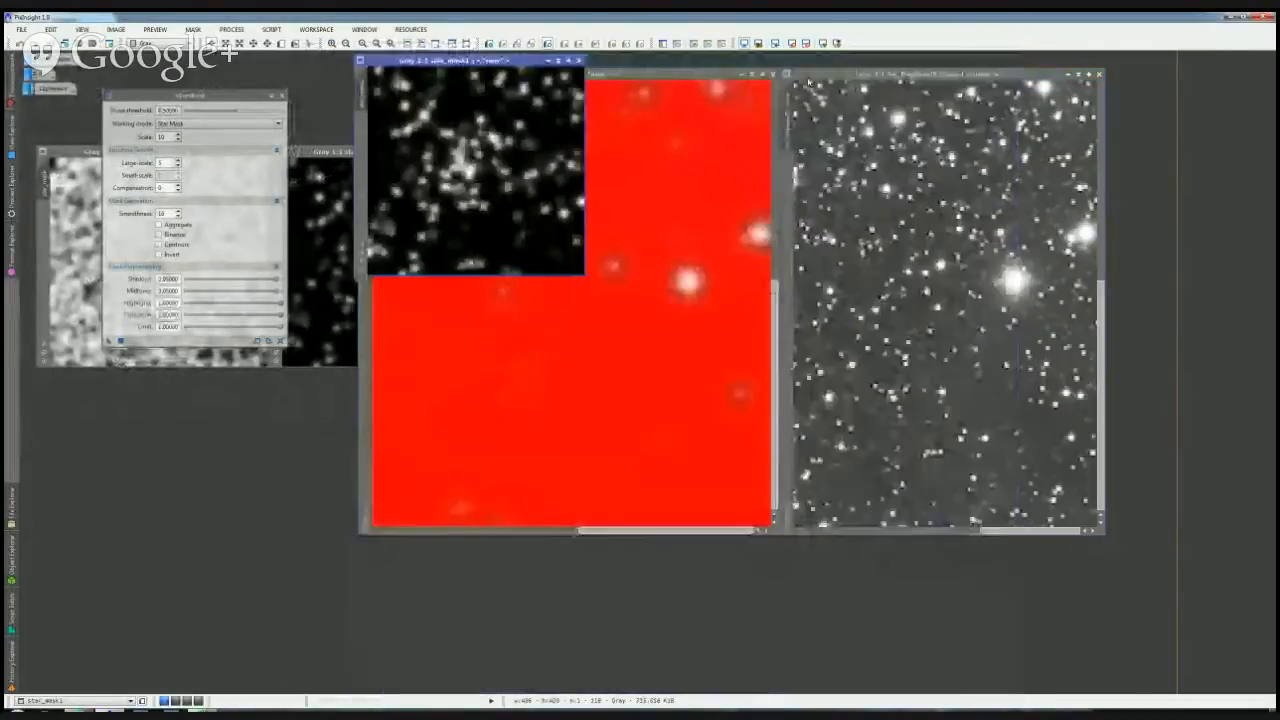
{"action": "left_click_drag", "start_coordinate": [504, 60], "coordinate": [251, 397]}
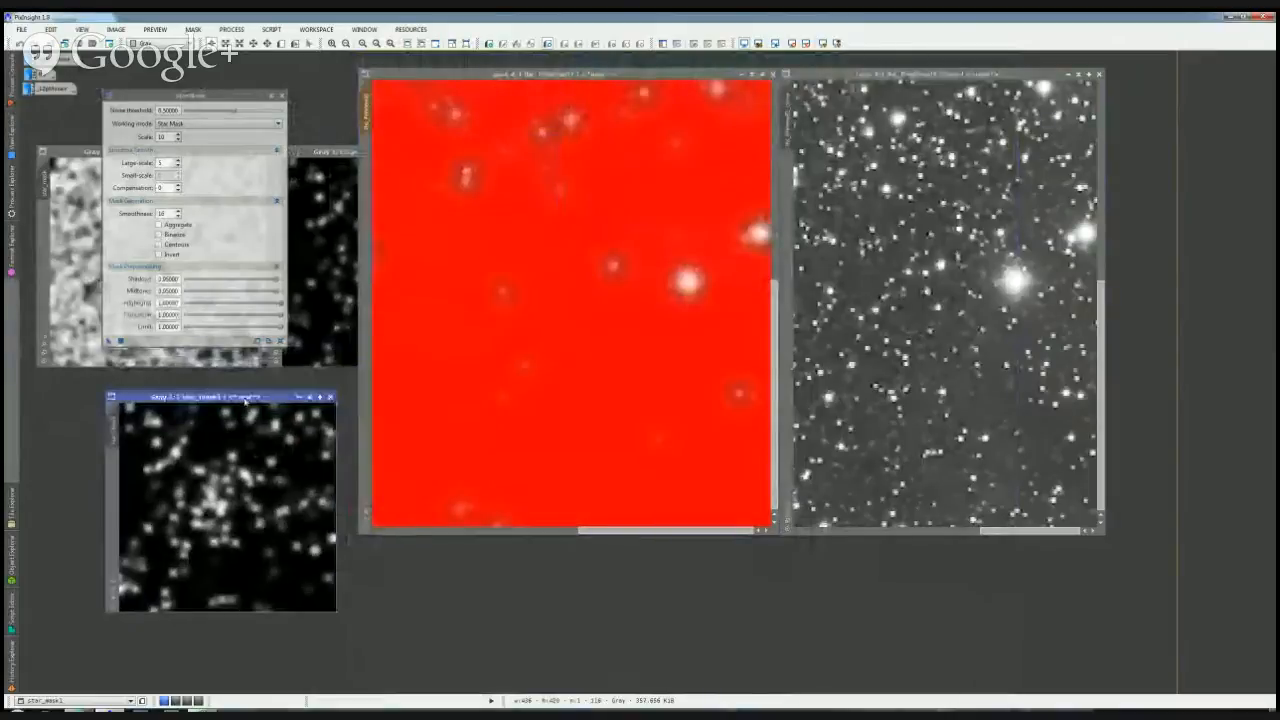
{"action": "double_click", "coordinate": [114, 425]}
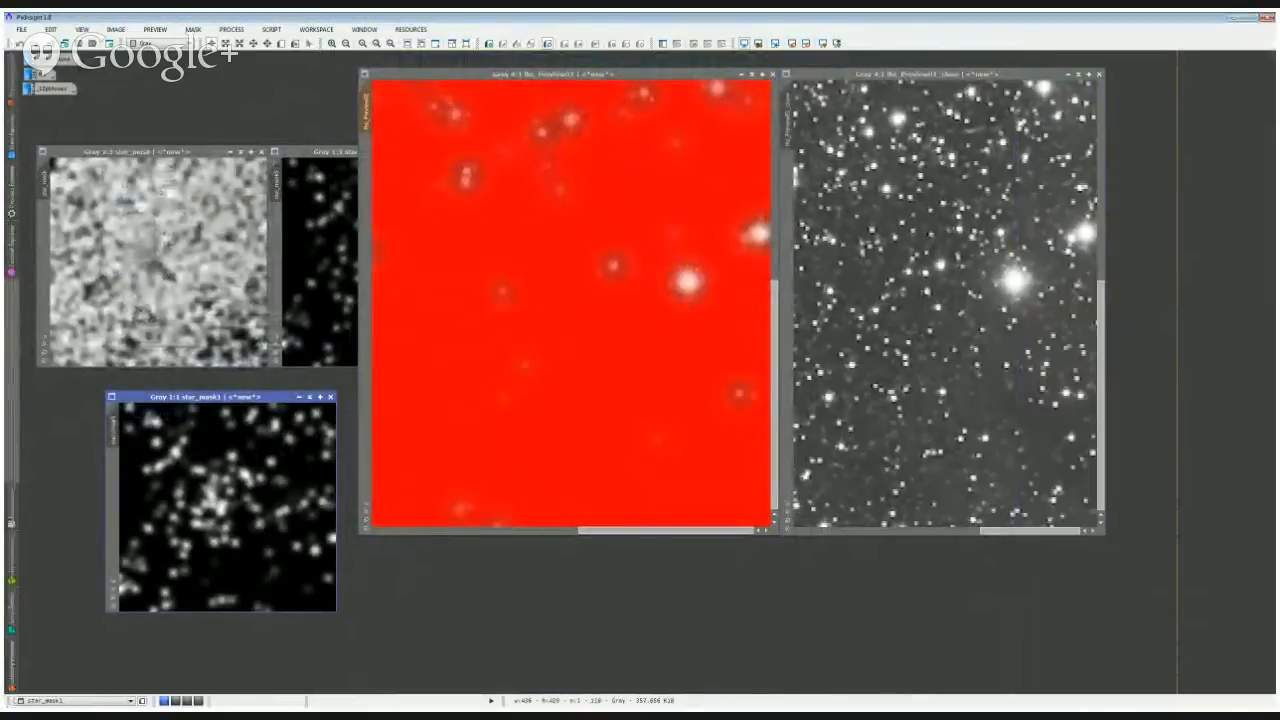
{"action": "key", "text": "Return"}
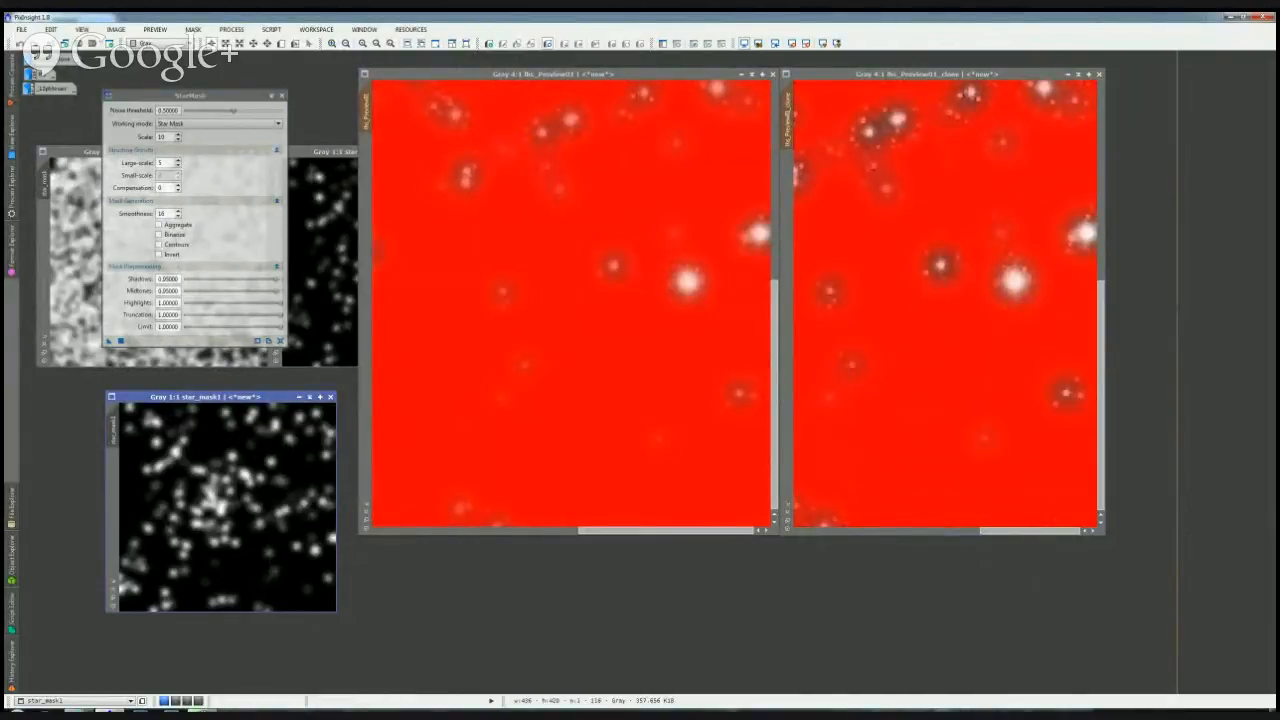
Step: Compare the overlays around the bright stars and remove the masks from lhs_Preview01 and its duplicate
{"action": "left_click", "coordinate": [162, 163]}
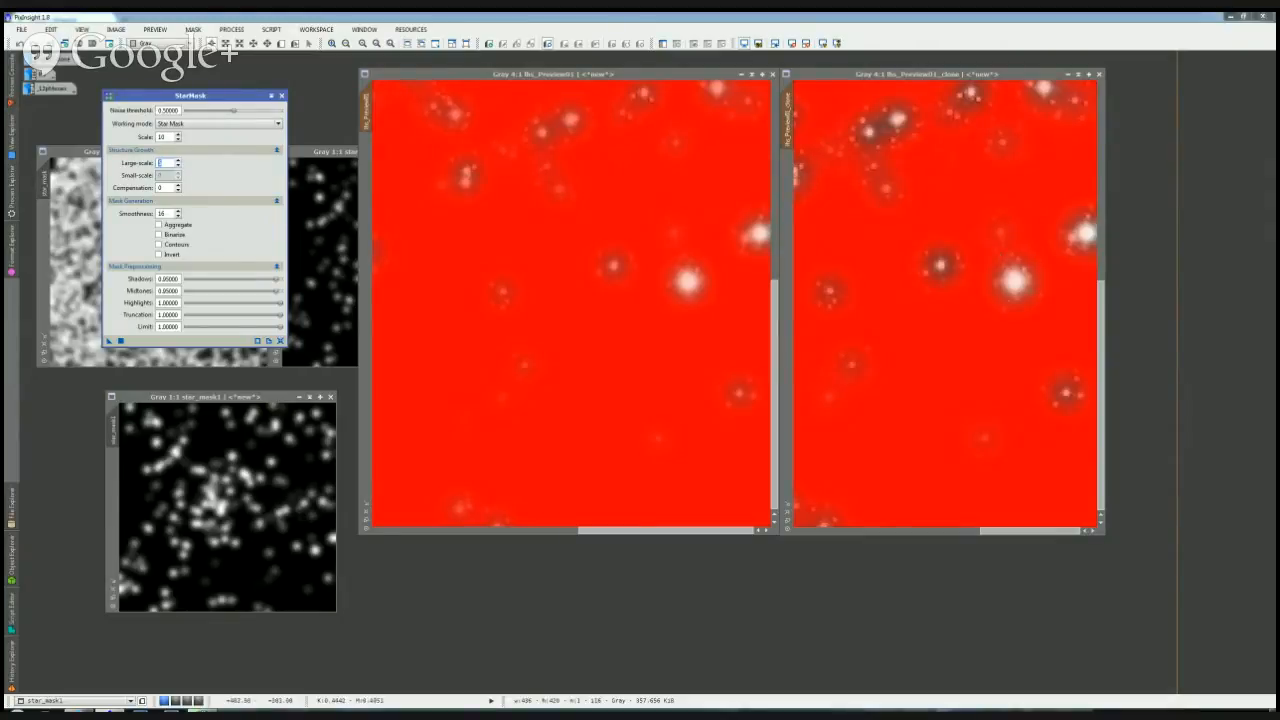
{"action": "left_click", "coordinate": [918, 303]}
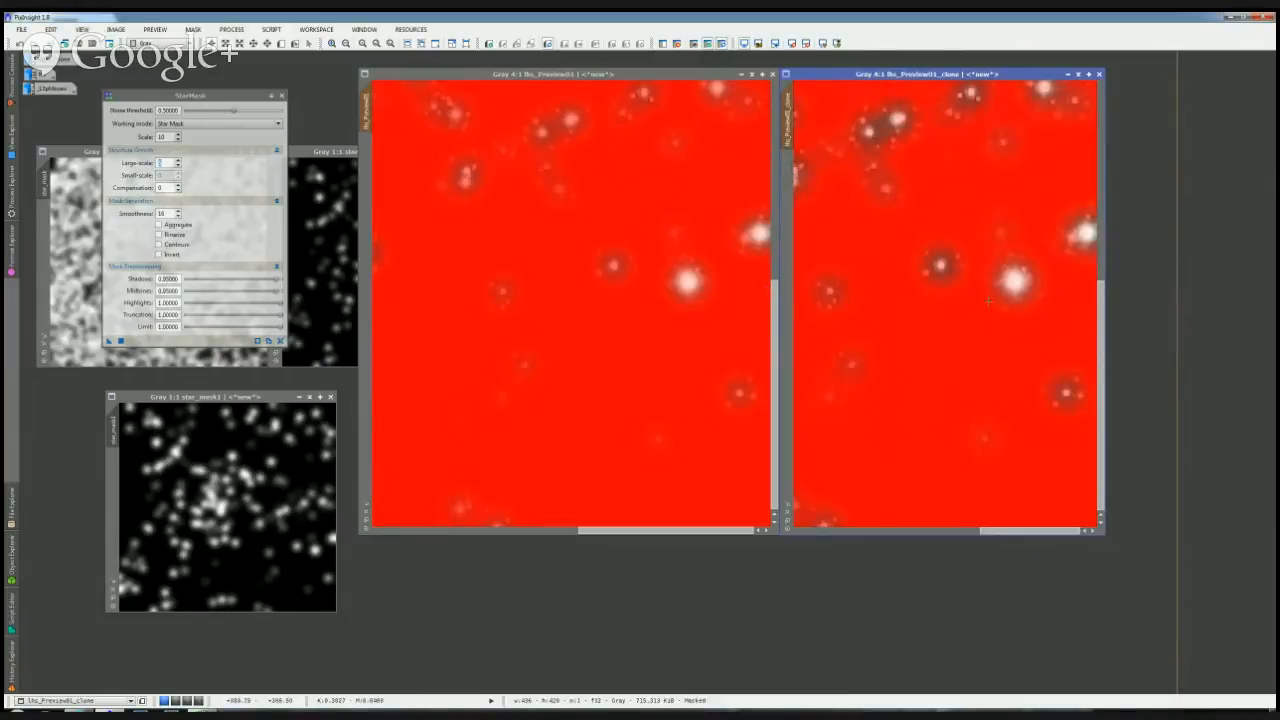
{"action": "left_click_drag", "start_coordinate": [988, 301], "coordinate": [1012, 343]}
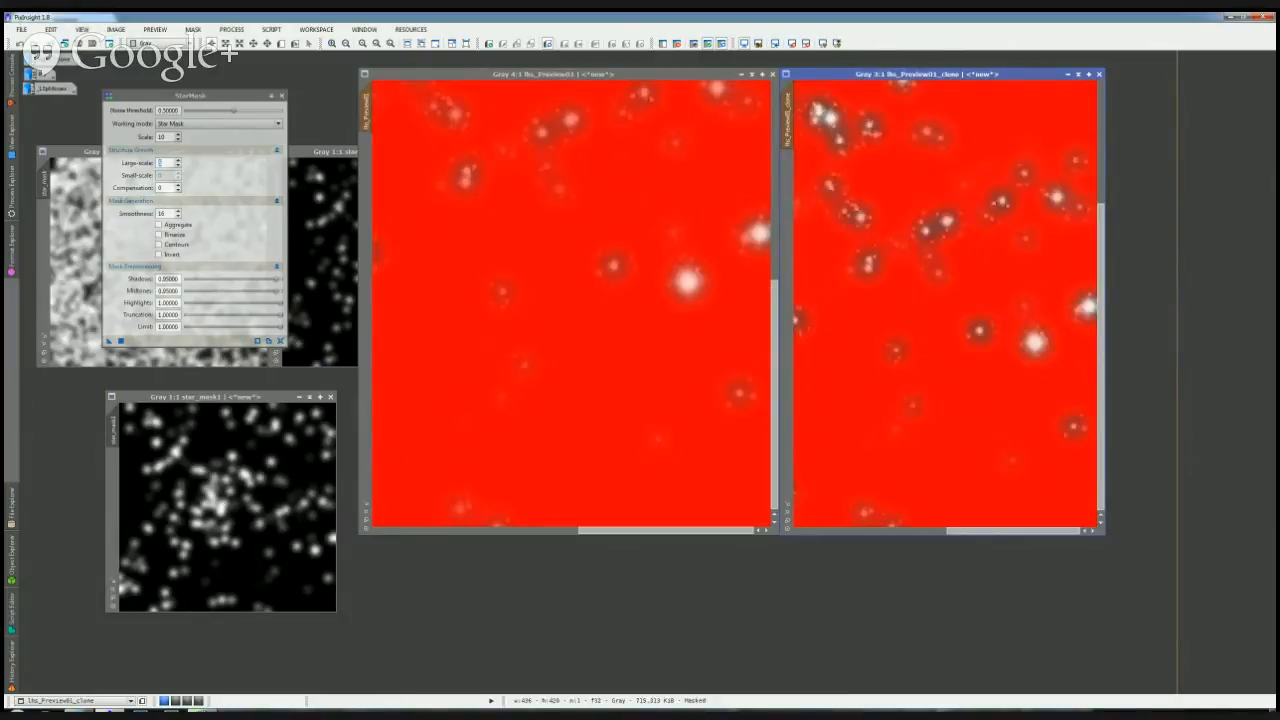
{"action": "left_click_drag", "start_coordinate": [190, 95], "coordinate": [220, 97]}
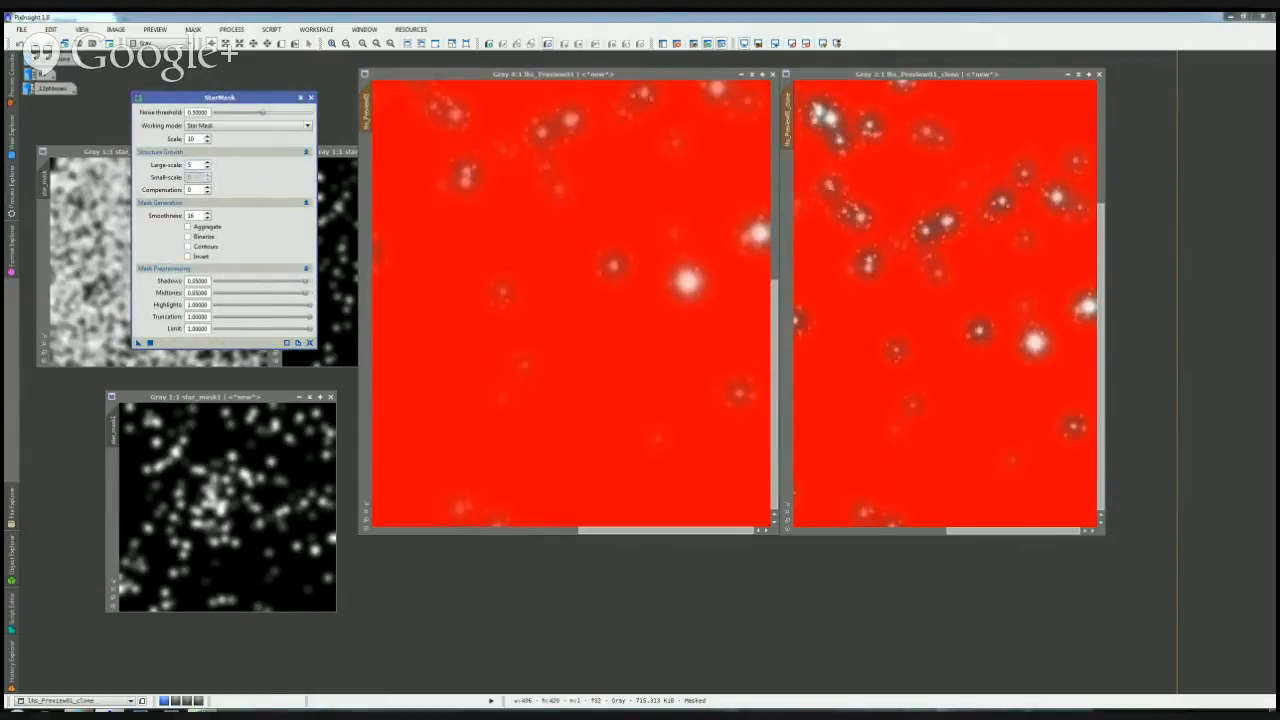
{"action": "left_click", "coordinate": [886, 273]}
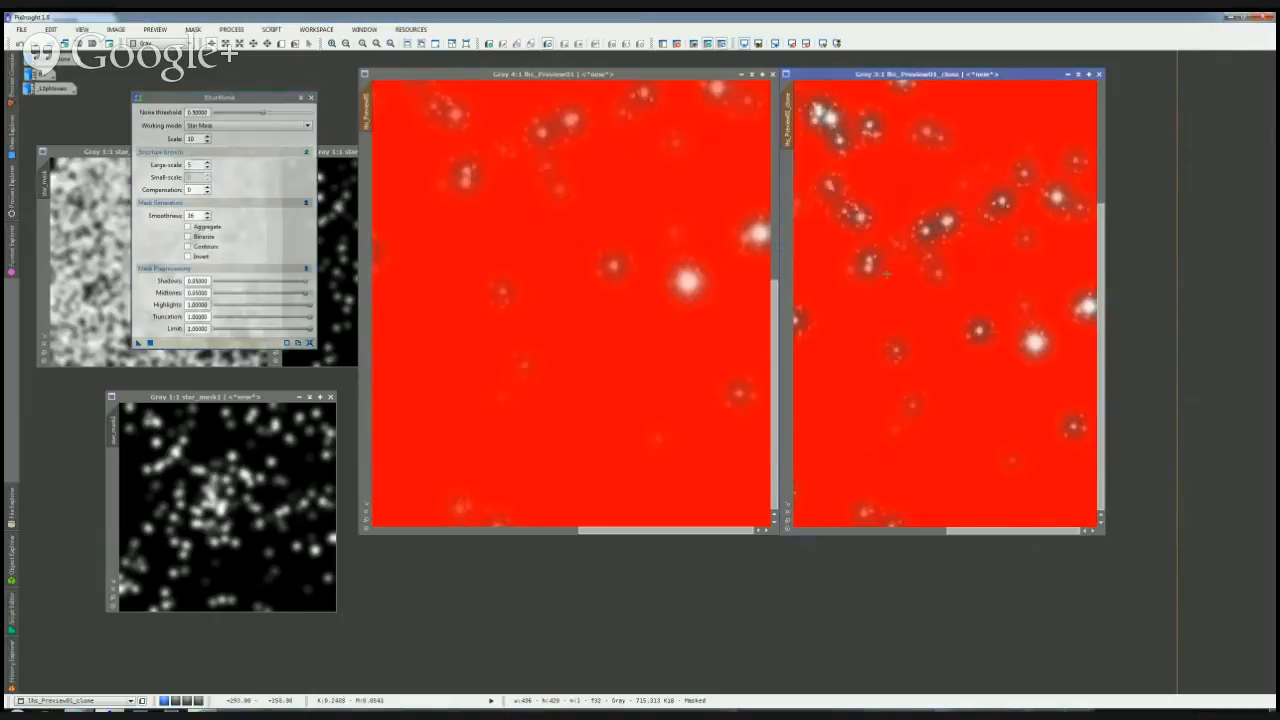
{"action": "left_click", "coordinate": [696, 75]}
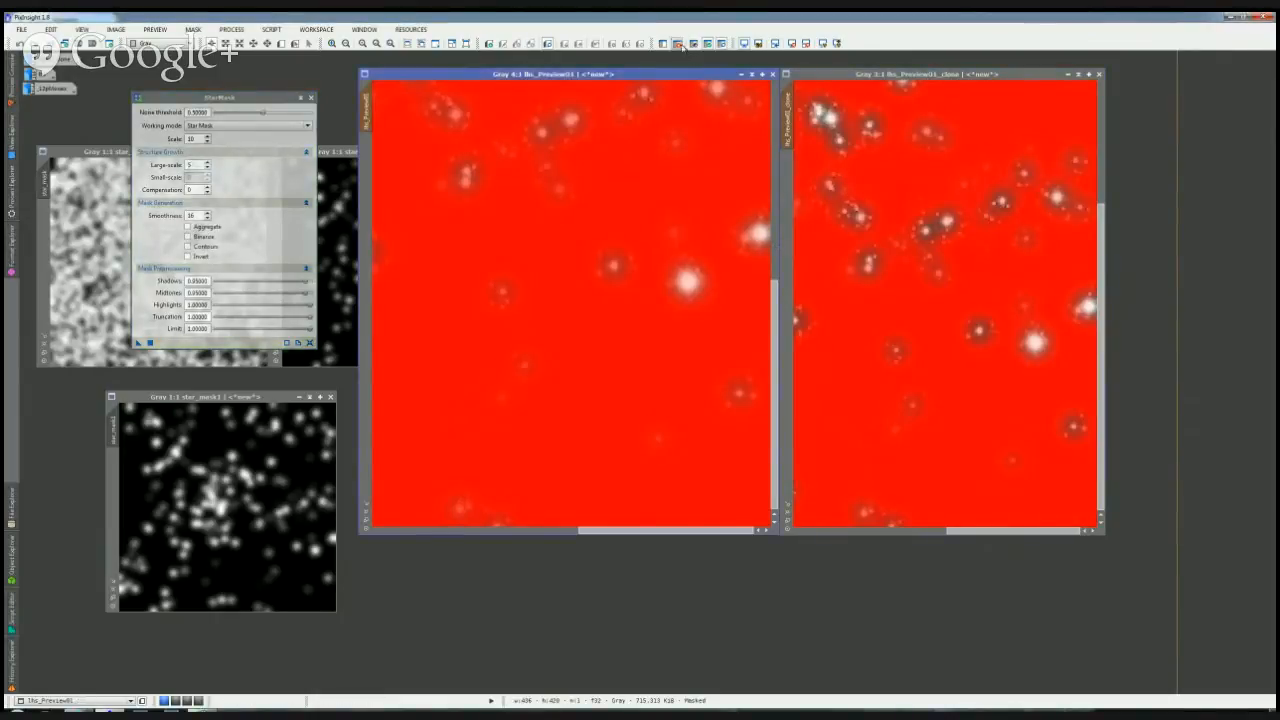
{"action": "left_click", "coordinate": [679, 44]}
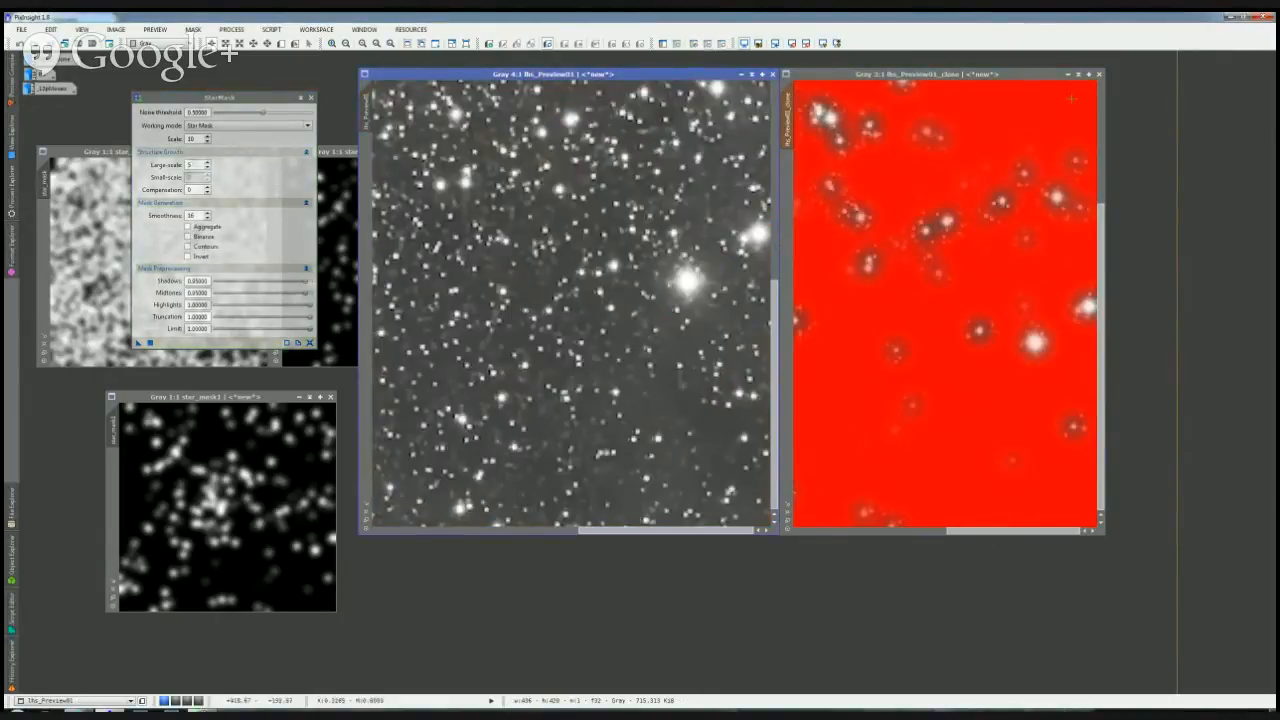
{"action": "left_click", "coordinate": [679, 44]}
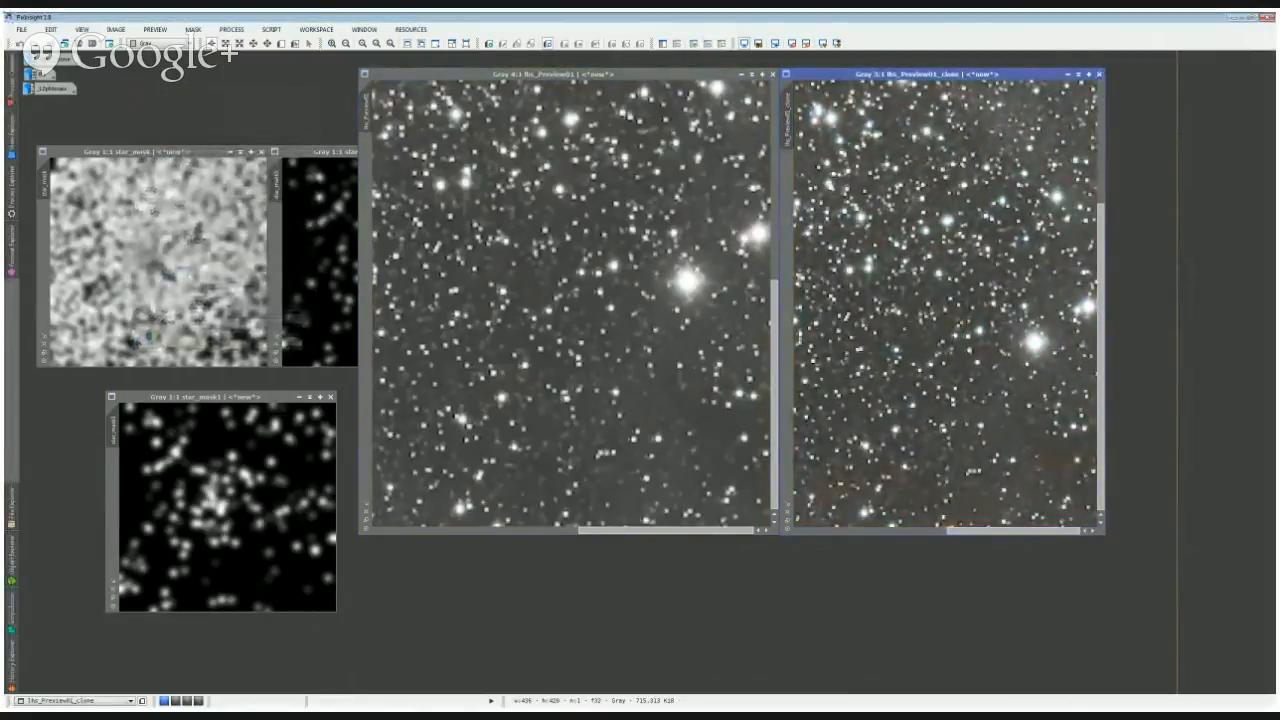
Step: Move the StarMask dialog beside the duplicate, align star_mask1 below star_mask and save the StarMask settings as a workspace process icon
{"action": "mouse_move", "coordinate": [223, 101]}
{"action": "left_mouse_down"}
{"action": "mouse_move", "coordinate": [1084, 336]}
{"action": "mouse_move", "coordinate": [1138, 156]}
{"action": "left_mouse_up"}
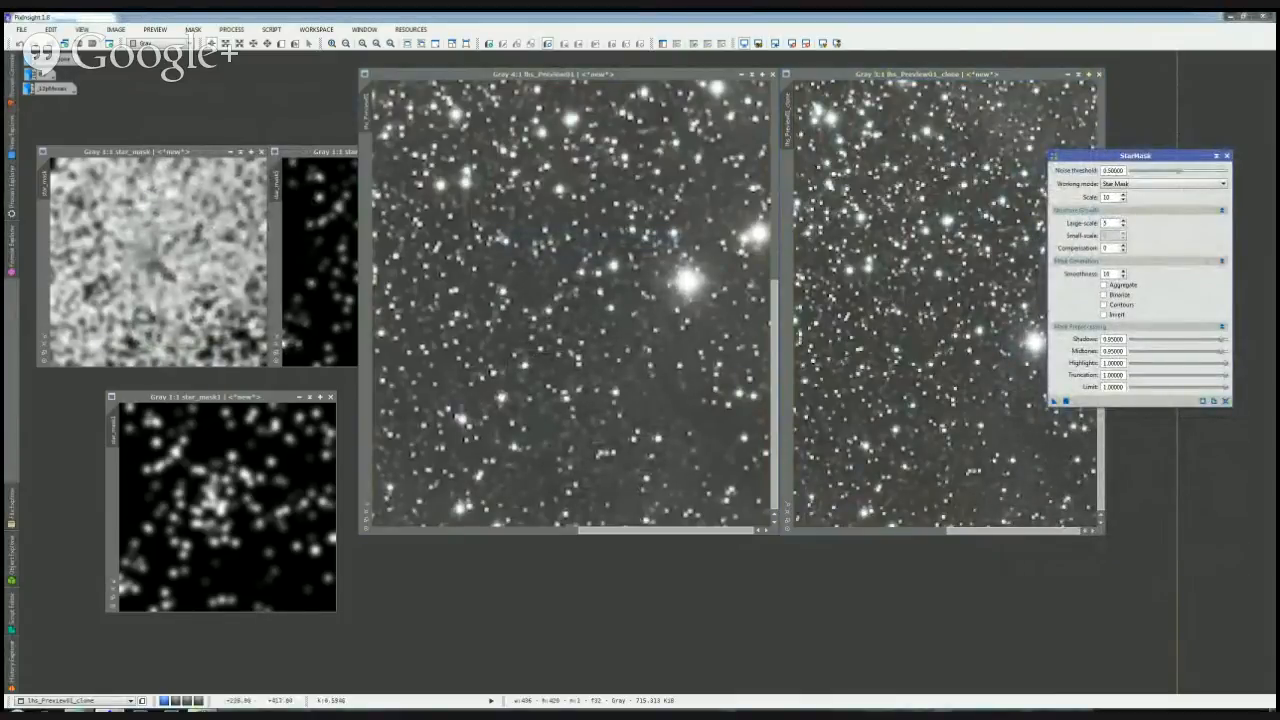
{"action": "left_click_drag", "start_coordinate": [166, 402], "coordinate": [99, 380]}
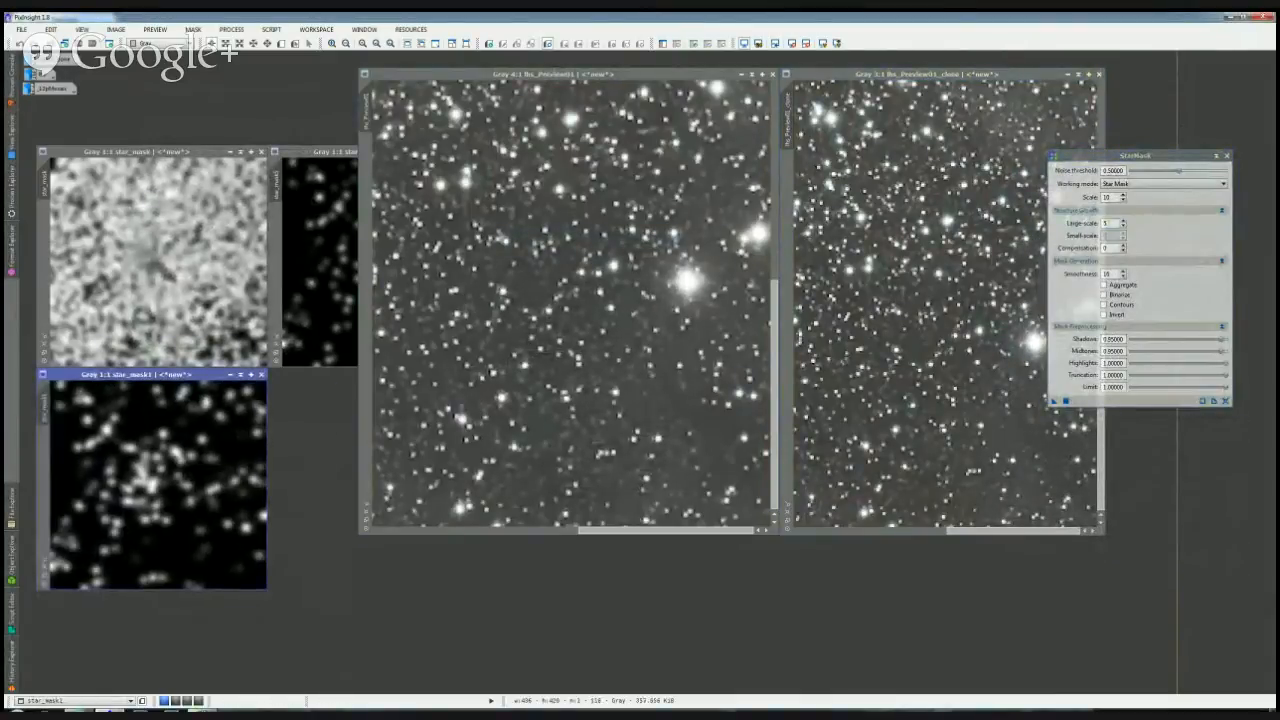
{"action": "left_click_drag", "start_coordinate": [1054, 401], "coordinate": [65, 610]}
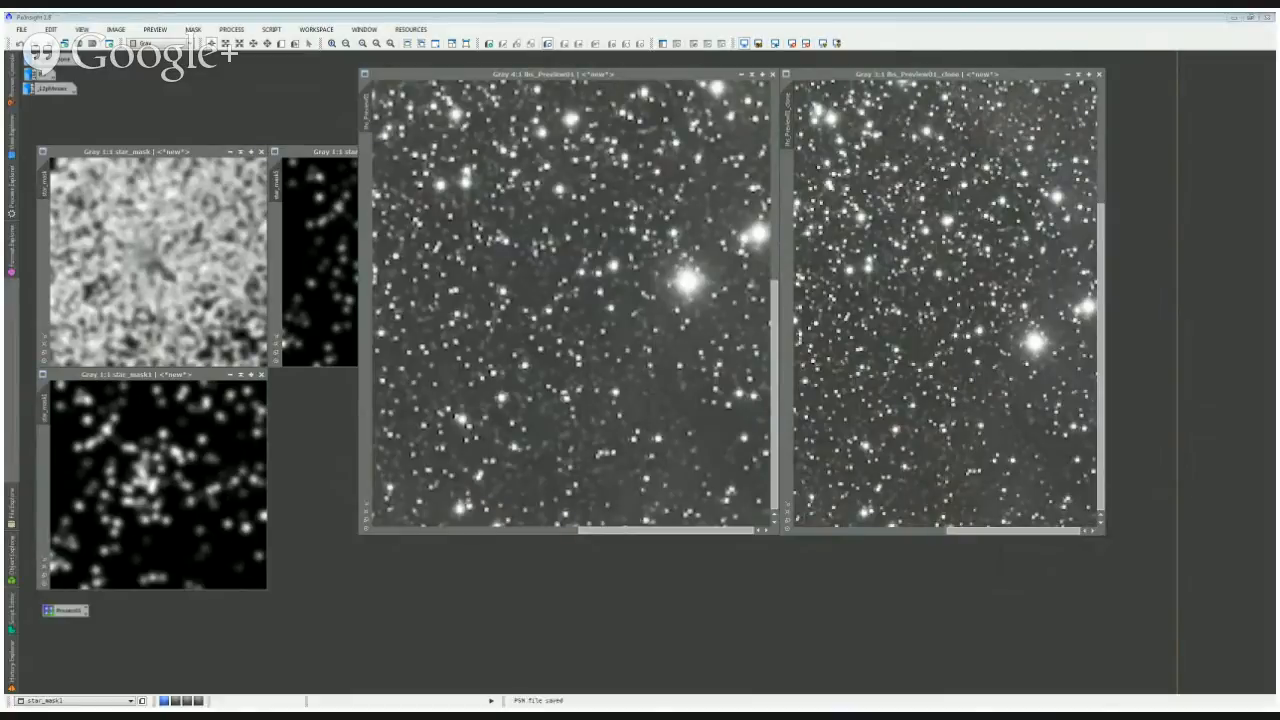
Step: Lower the StarMask smoothness to a single-digit value and generate a new star mask from the lhs_Preview01 duplicate
{"action": "double_click", "coordinate": [1106, 274]}
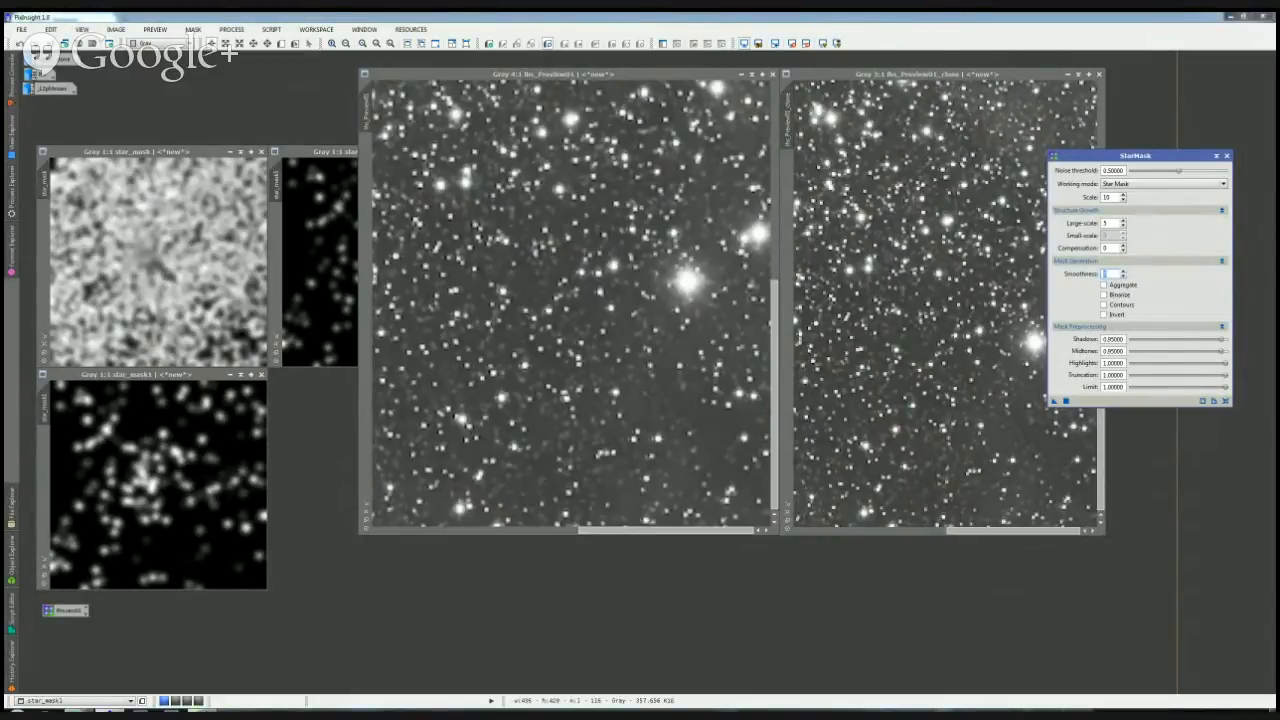
{"action": "left_click", "coordinate": [895, 352]}
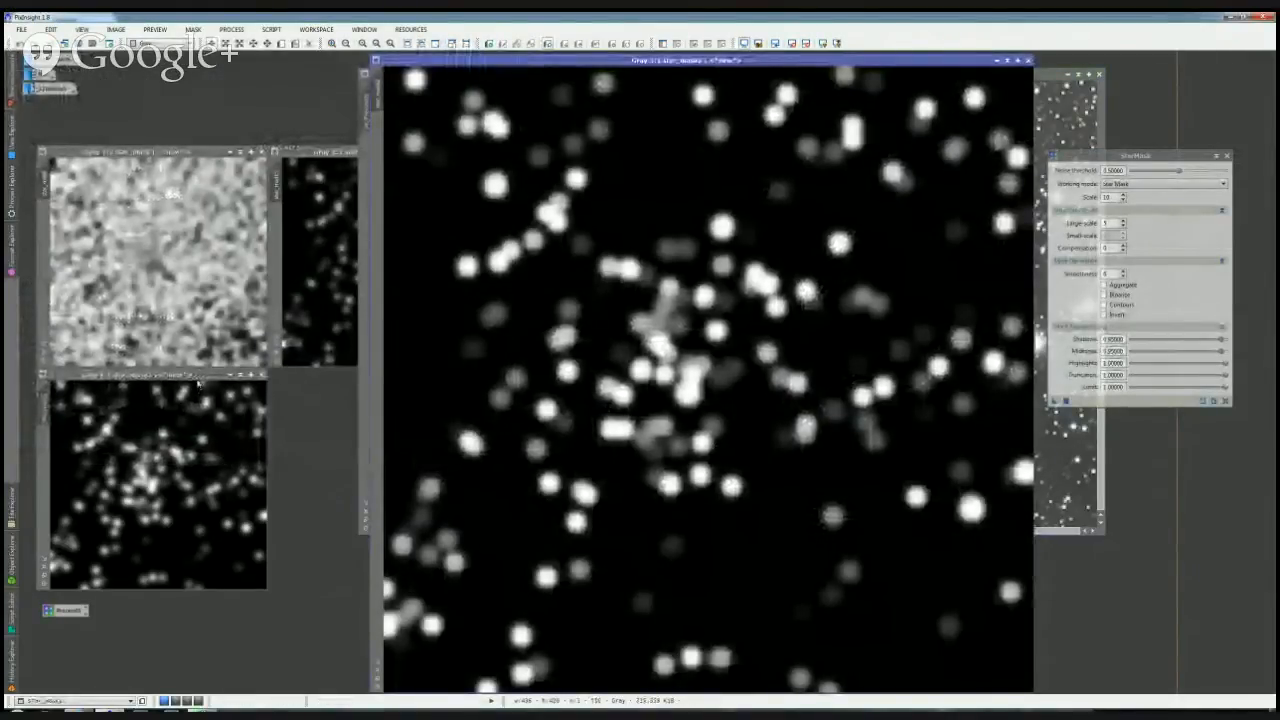
Step: Place star_mask1 and star_mask2 side by side and show both at 3:1 around the same stars to compare their edges
{"action": "left_click_drag", "start_coordinate": [195, 377], "coordinate": [240, 63]}
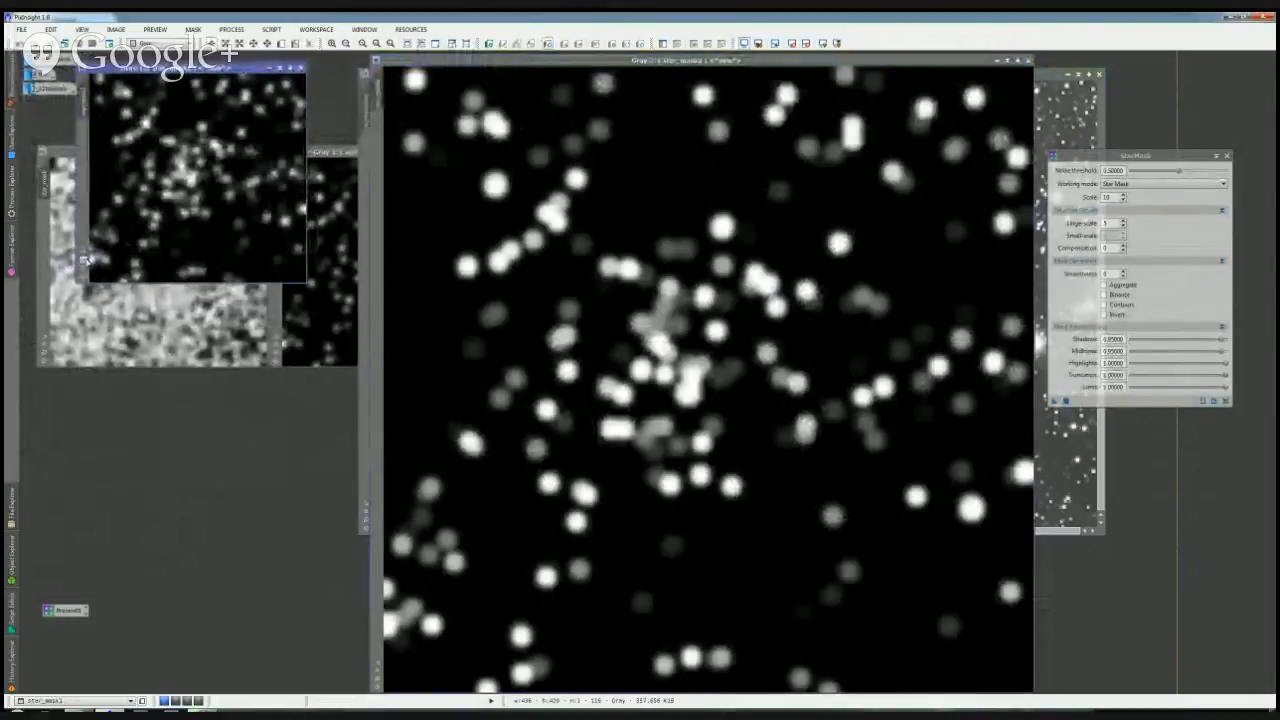
{"action": "key", "text": "ctrl+0"}
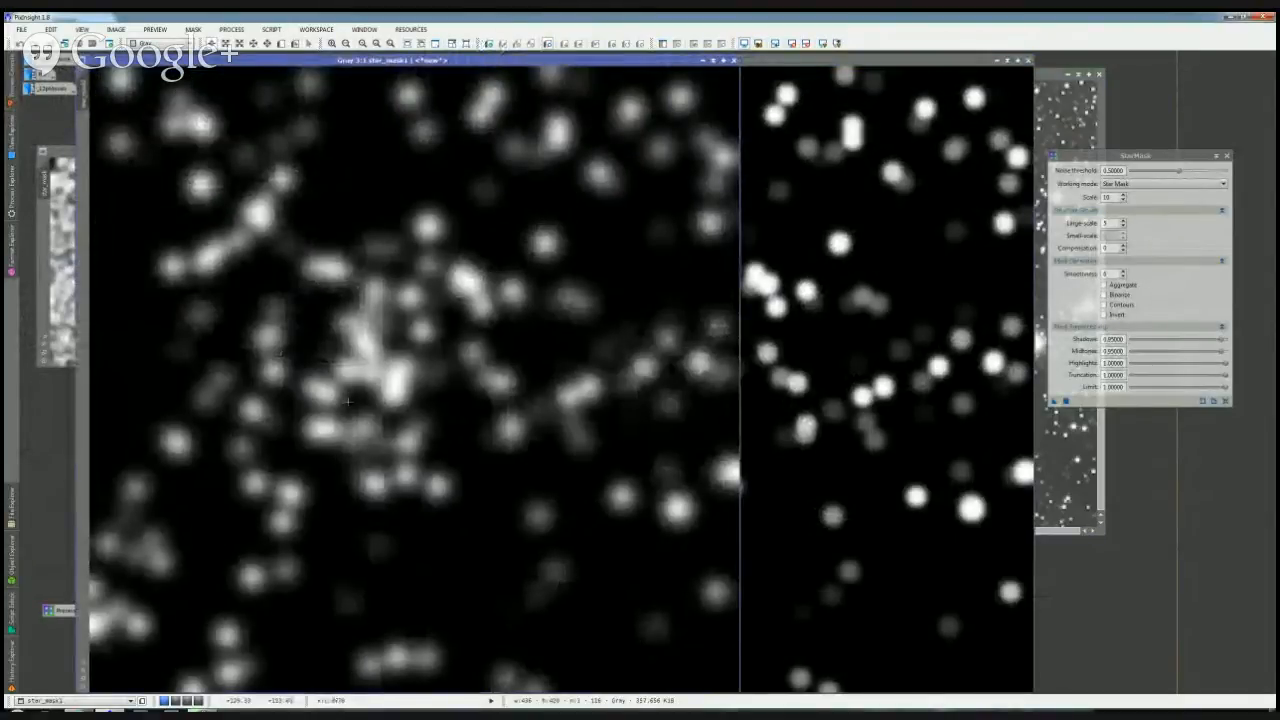
{"action": "key", "text": "ctrl+1"}
{"action": "left_click", "coordinate": [772, 399]}
{"action": "key", "text": "ctrl+1"}
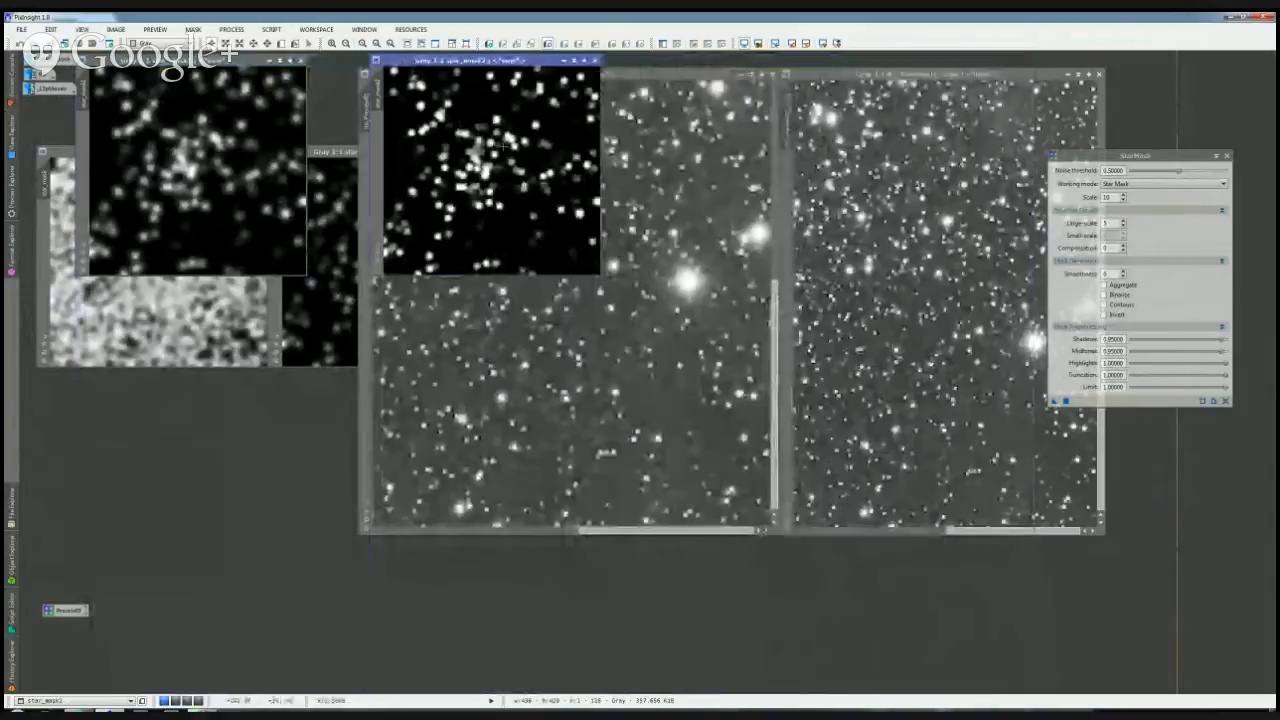
{"action": "left_click_drag", "start_coordinate": [487, 60], "coordinate": [889, 217]}
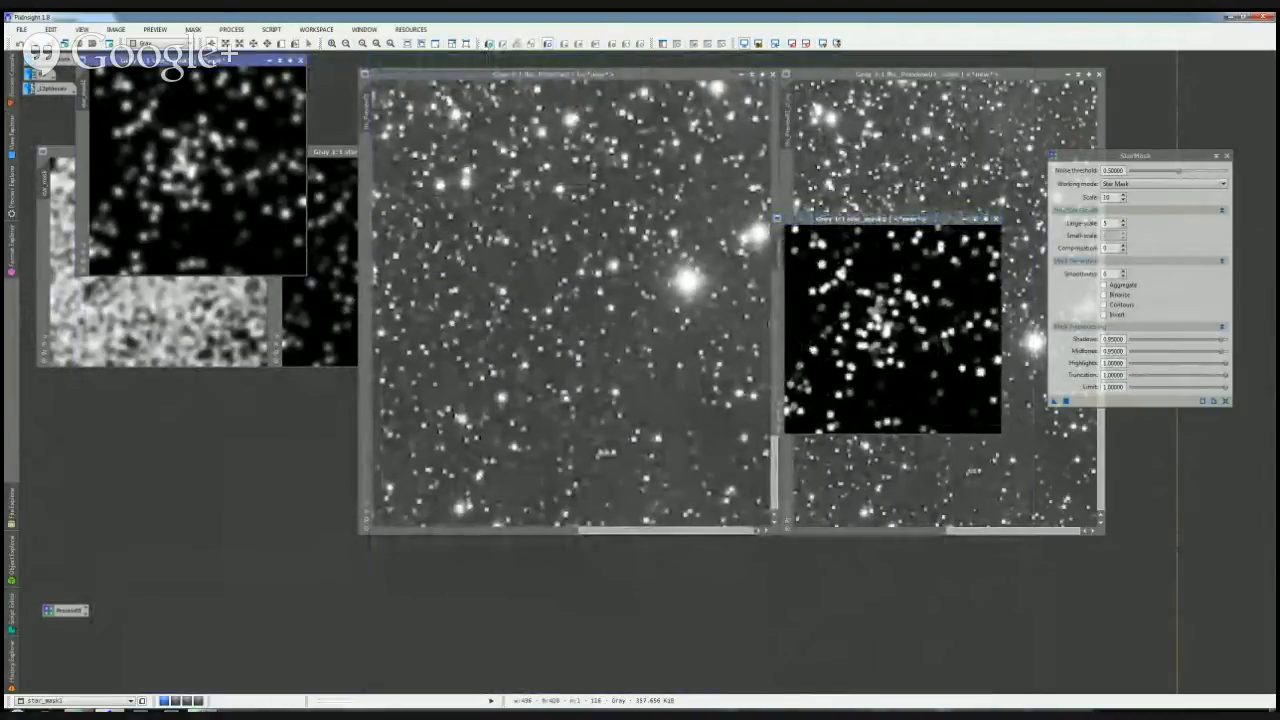
{"action": "left_click_drag", "start_coordinate": [216, 62], "coordinate": [675, 220]}
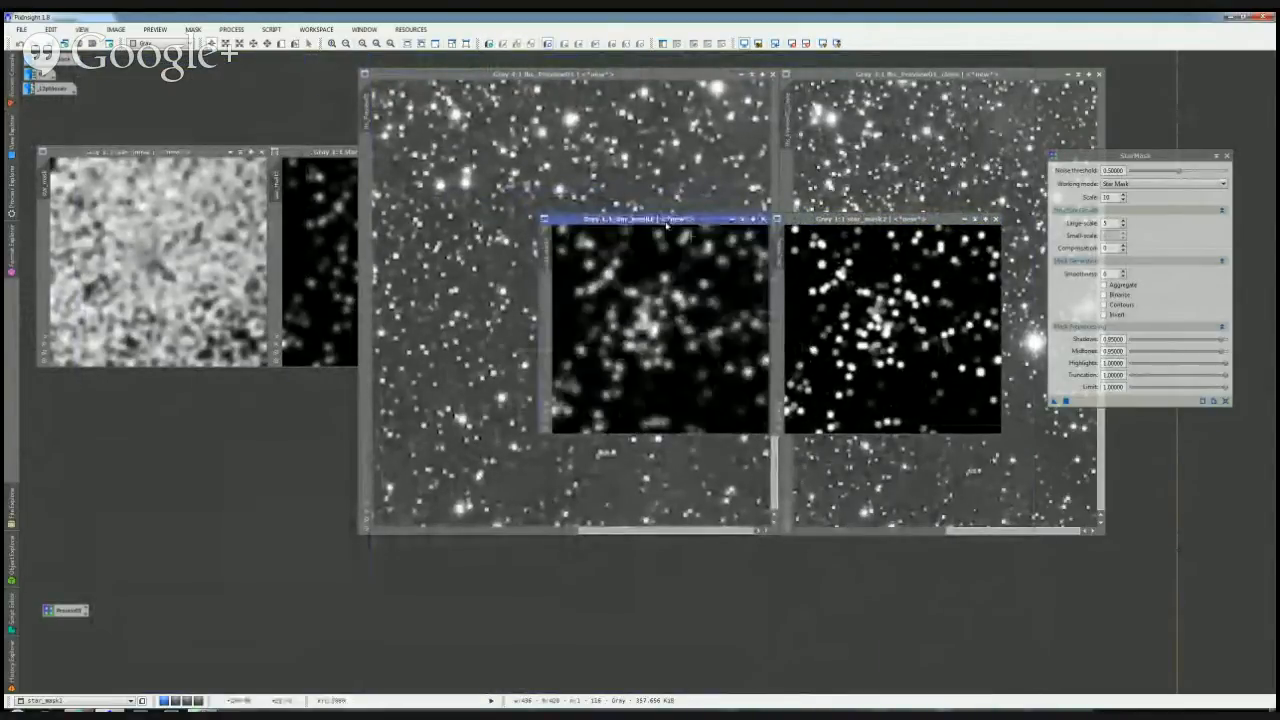
{"action": "scroll", "coordinate": [848, 388], "scroll_direction": "up", "scroll_amount": 2}
{"action": "left_click_drag", "start_coordinate": [911, 305], "coordinate": [900, 346]}
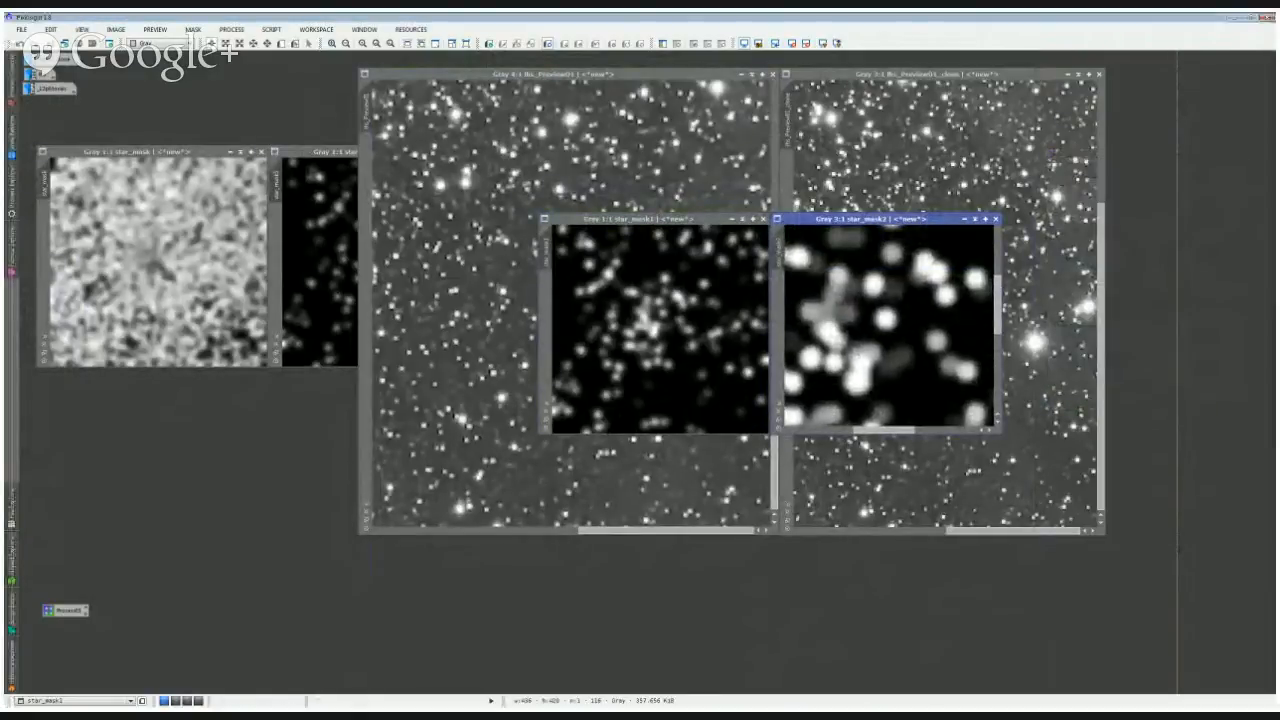
{"action": "scroll", "coordinate": [718, 340], "scroll_direction": "up", "scroll_amount": 2}
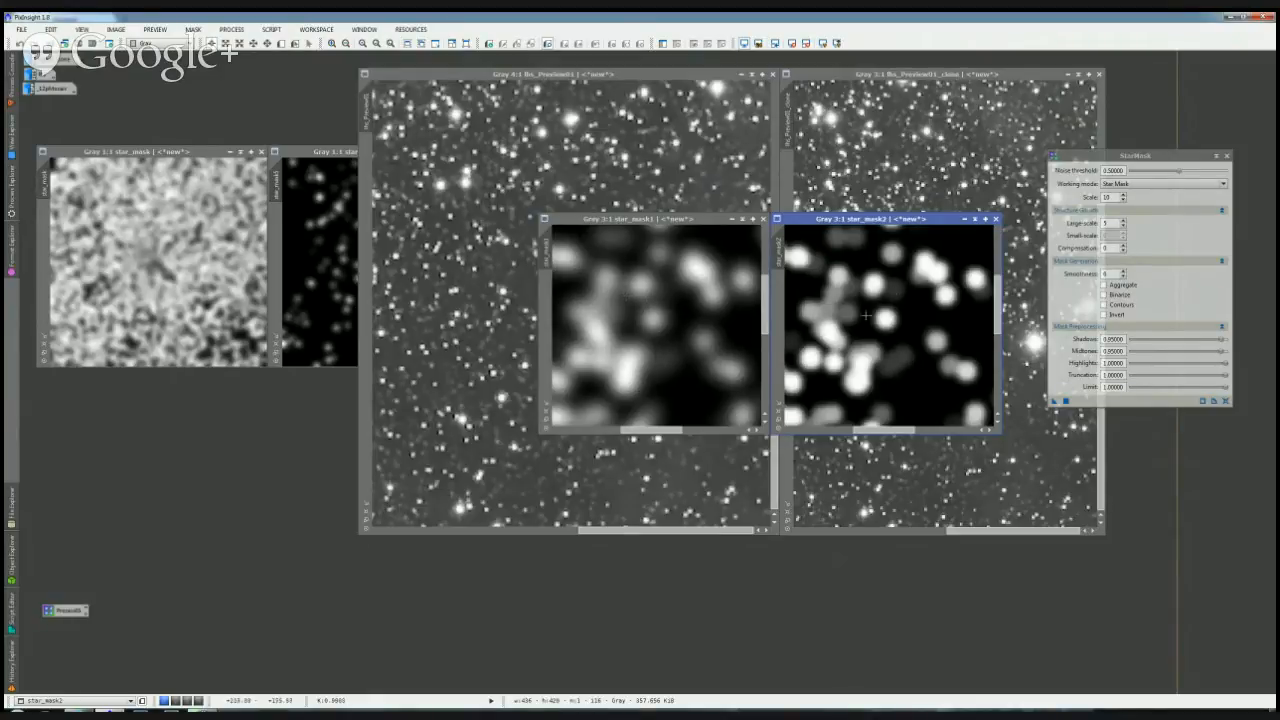
Step: Move both masks aside, then mask the duplicate with star_mask2 and lhs_Preview01 with star_mask1
{"action": "left_click_drag", "start_coordinate": [706, 219], "coordinate": [274, 319]}
{"action": "mouse_move", "coordinate": [833, 225]}
{"action": "left_mouse_down"}
{"action": "mouse_move", "coordinate": [864, 456]}
{"action": "mouse_move", "coordinate": [882, 429]}
{"action": "mouse_move", "coordinate": [788, 440]}
{"action": "left_mouse_up"}
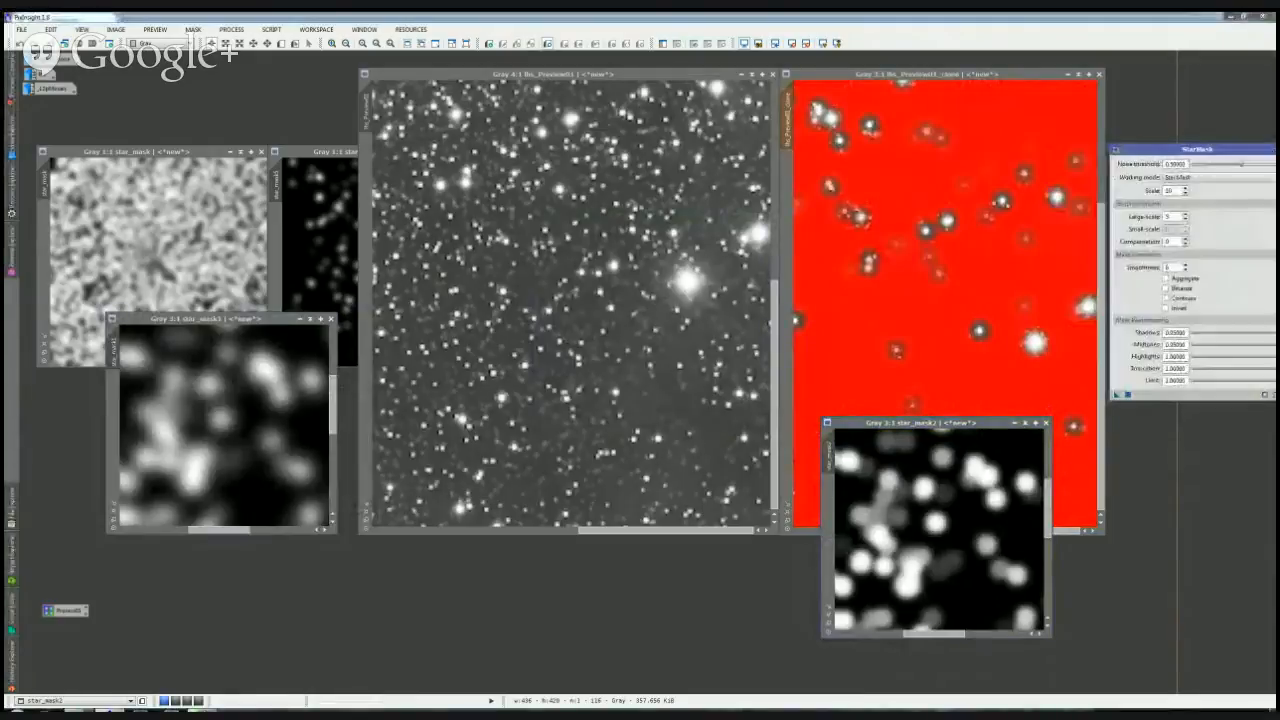
{"action": "left_click", "coordinate": [115, 345]}
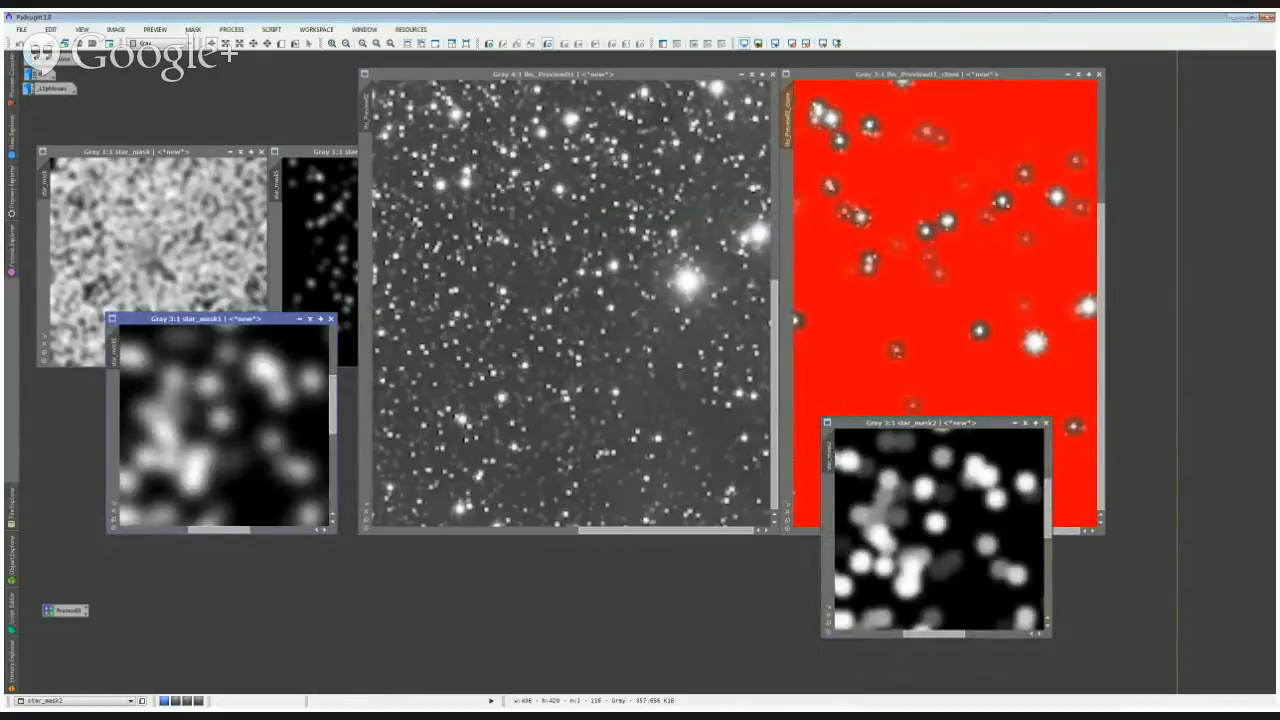
{"action": "left_click_drag", "start_coordinate": [115, 345], "coordinate": [366, 330]}
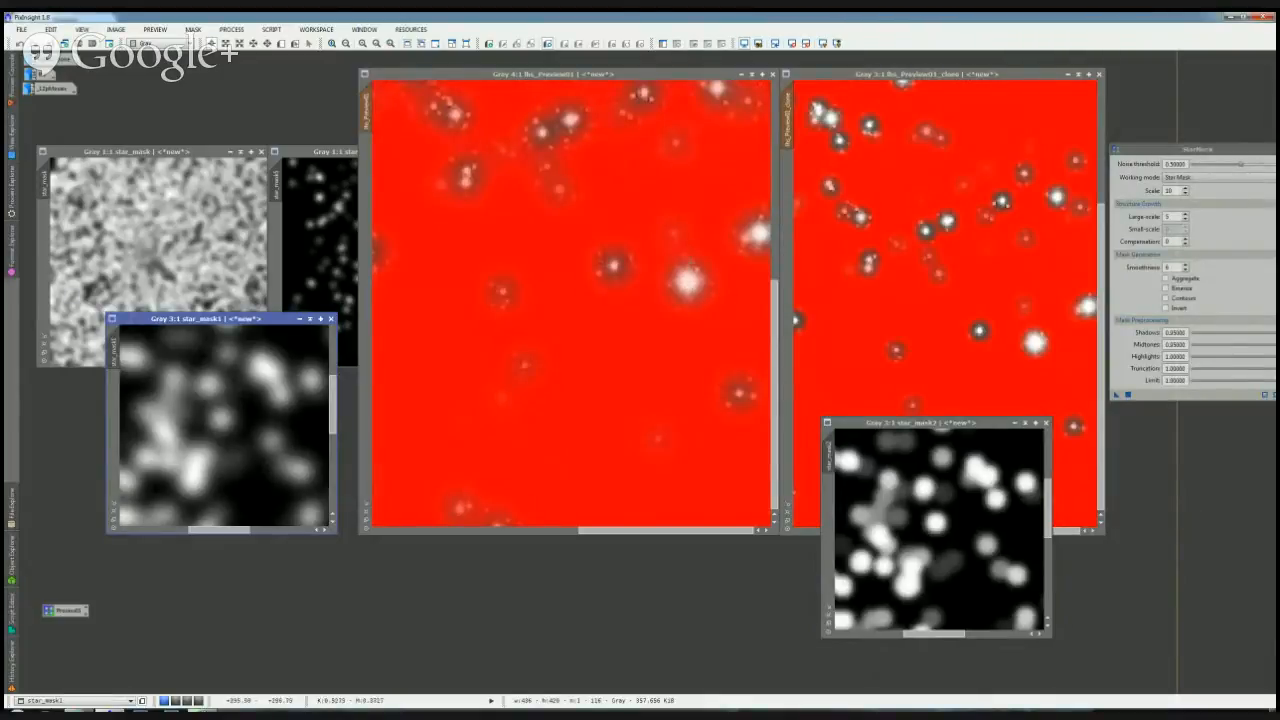
Step: Show the same area of both masked images at 4:1 and invert the masks on the duplicate and lhs_Preview01
{"action": "left_click_drag", "start_coordinate": [659, 265], "coordinate": [659, 285]}
{"action": "left_click", "coordinate": [930, 276]}
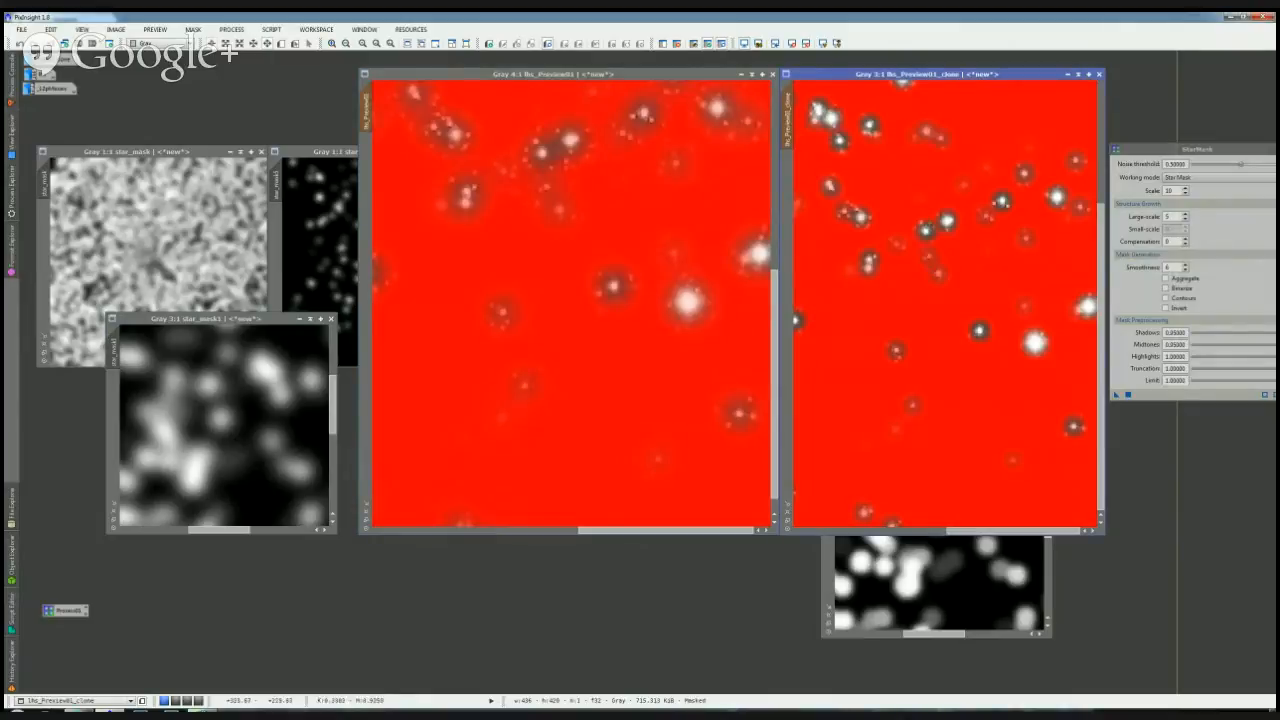
{"action": "scroll", "coordinate": [1044, 315], "scroll_direction": "down", "scroll_amount": 1}
{"action": "scroll", "coordinate": [1044, 317], "scroll_direction": "up", "scroll_amount": 2}
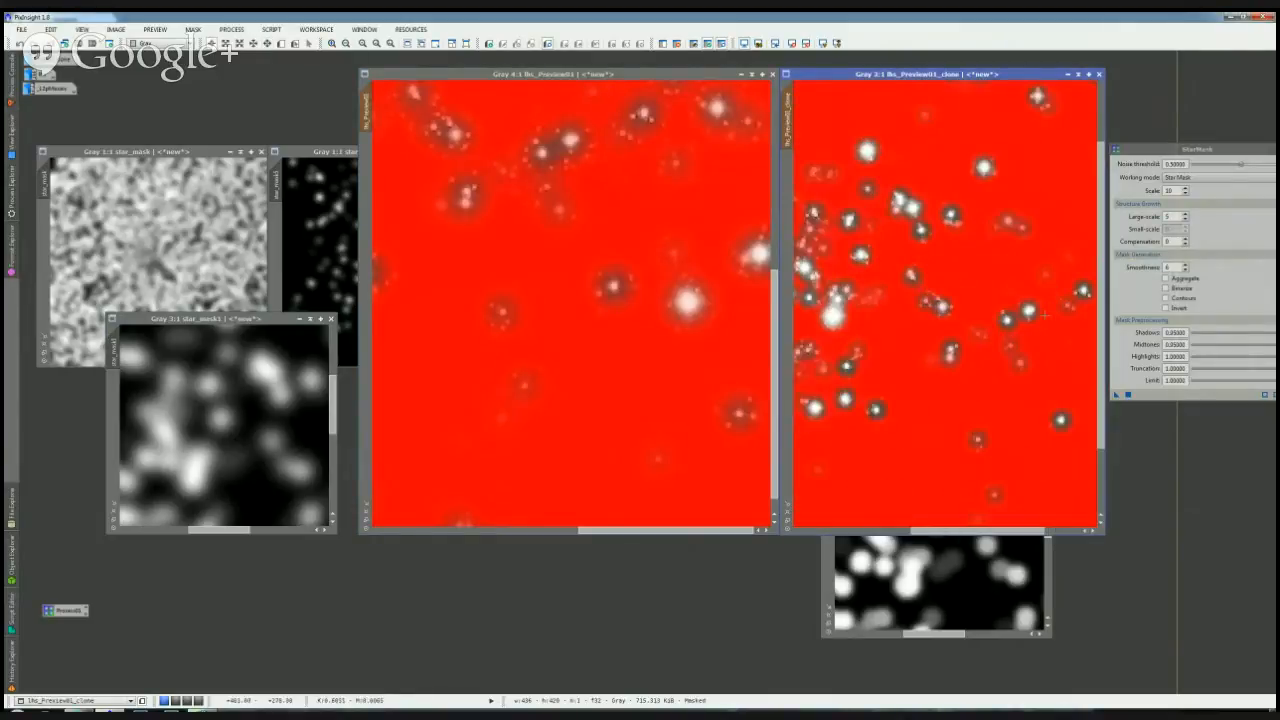
{"action": "left_click_drag", "start_coordinate": [900, 317], "coordinate": [817, 165]}
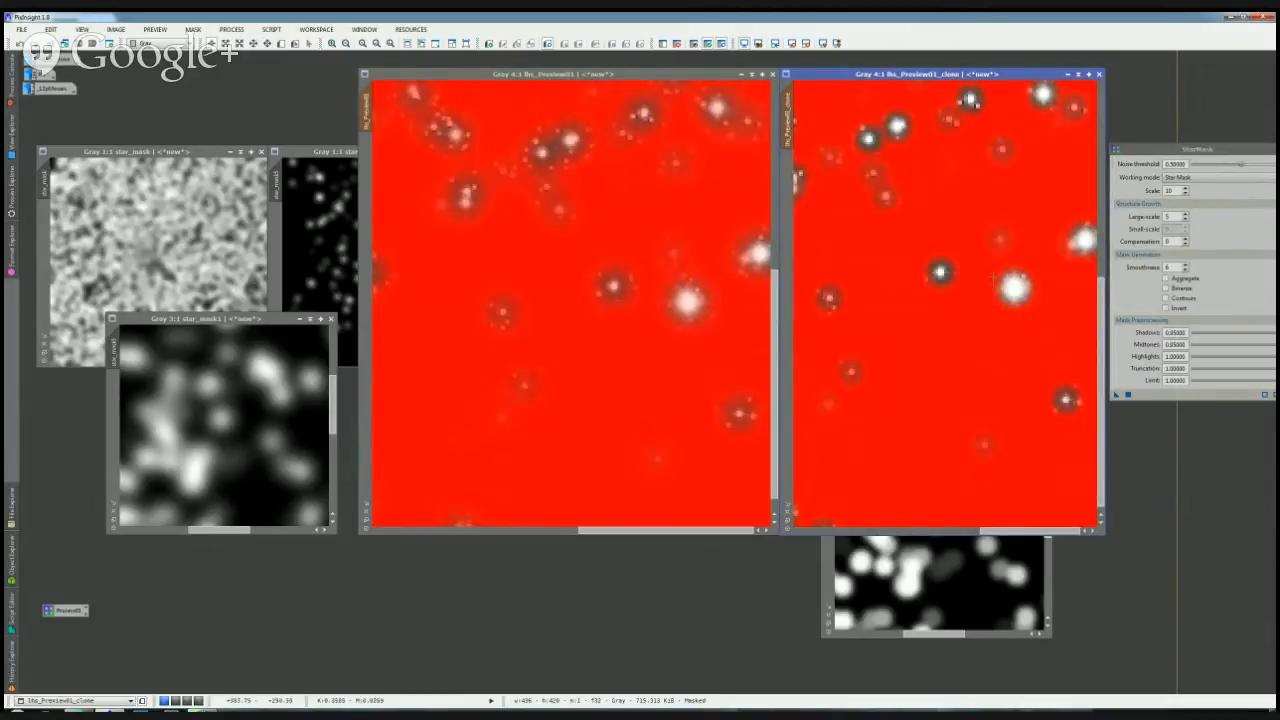
{"action": "key", "text": "ctrl+shift+i"}
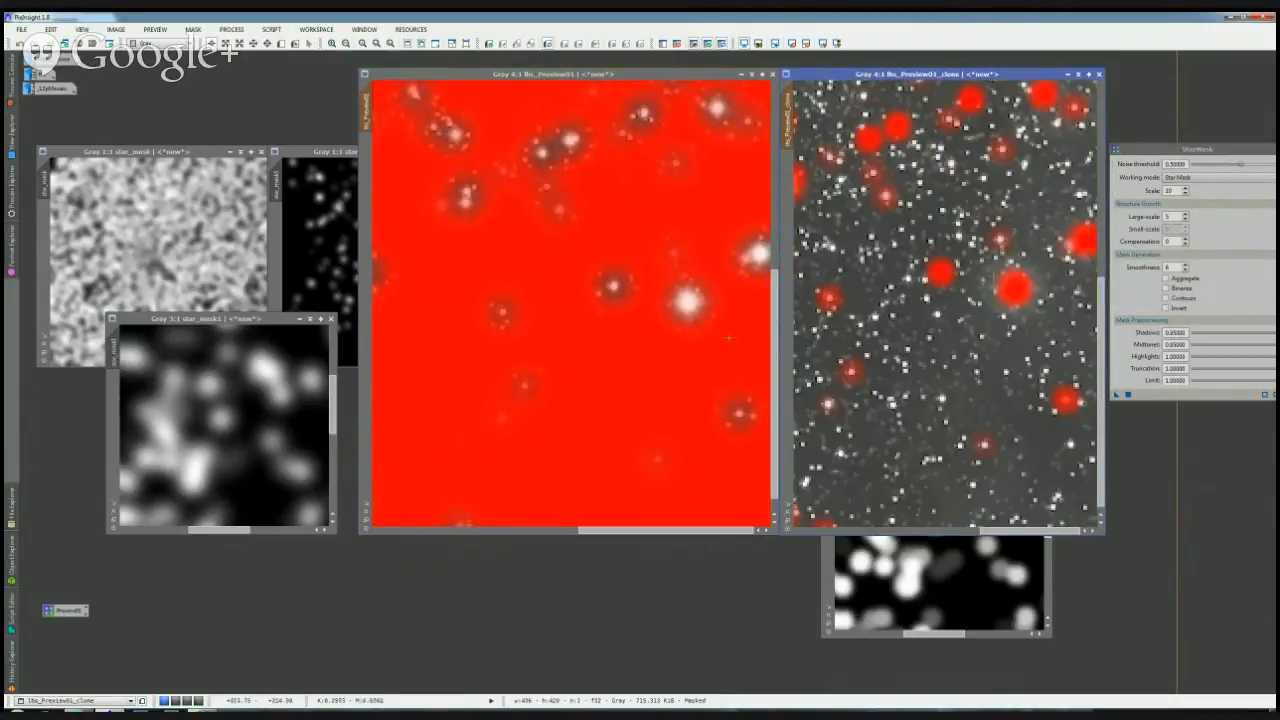
{"action": "left_click", "coordinate": [728, 337]}
{"action": "key", "text": "ctrl+shift+i"}
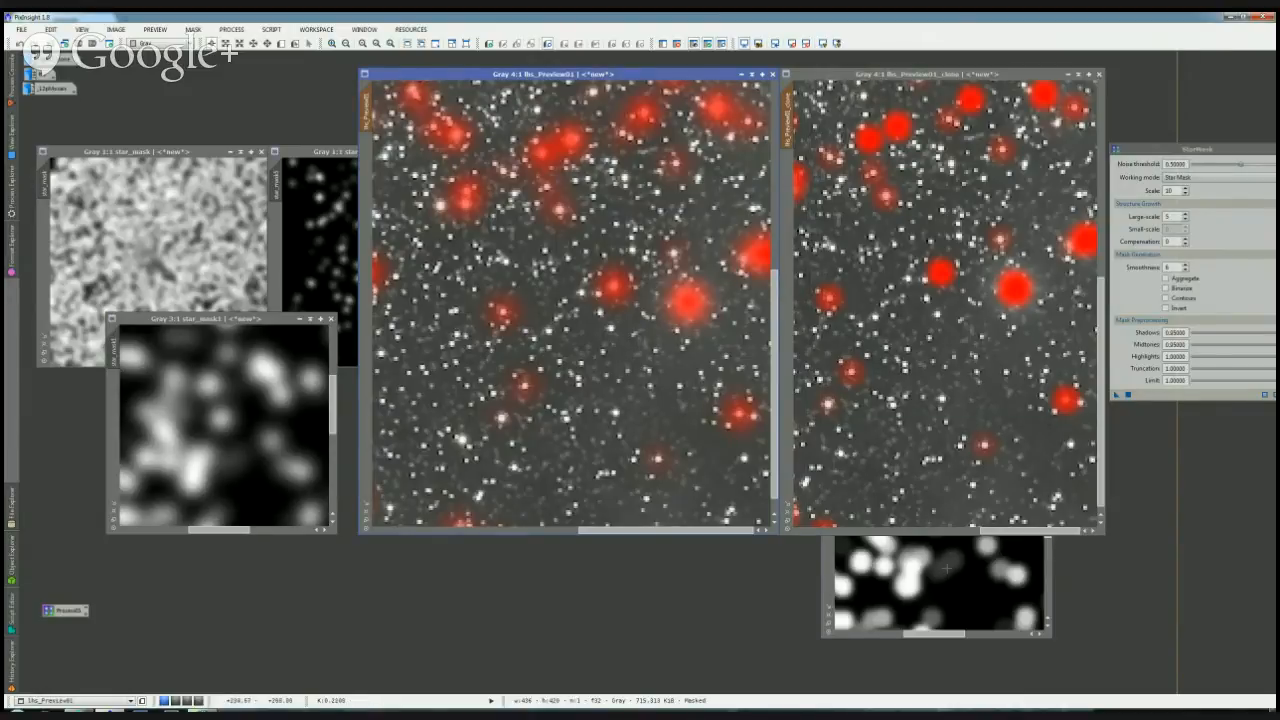
Step: With star_mask2 placed beside star_mask1, add Convolution to the favourite processes and open it
{"action": "left_click_drag", "start_coordinate": [913, 427], "coordinate": [433, 321]}
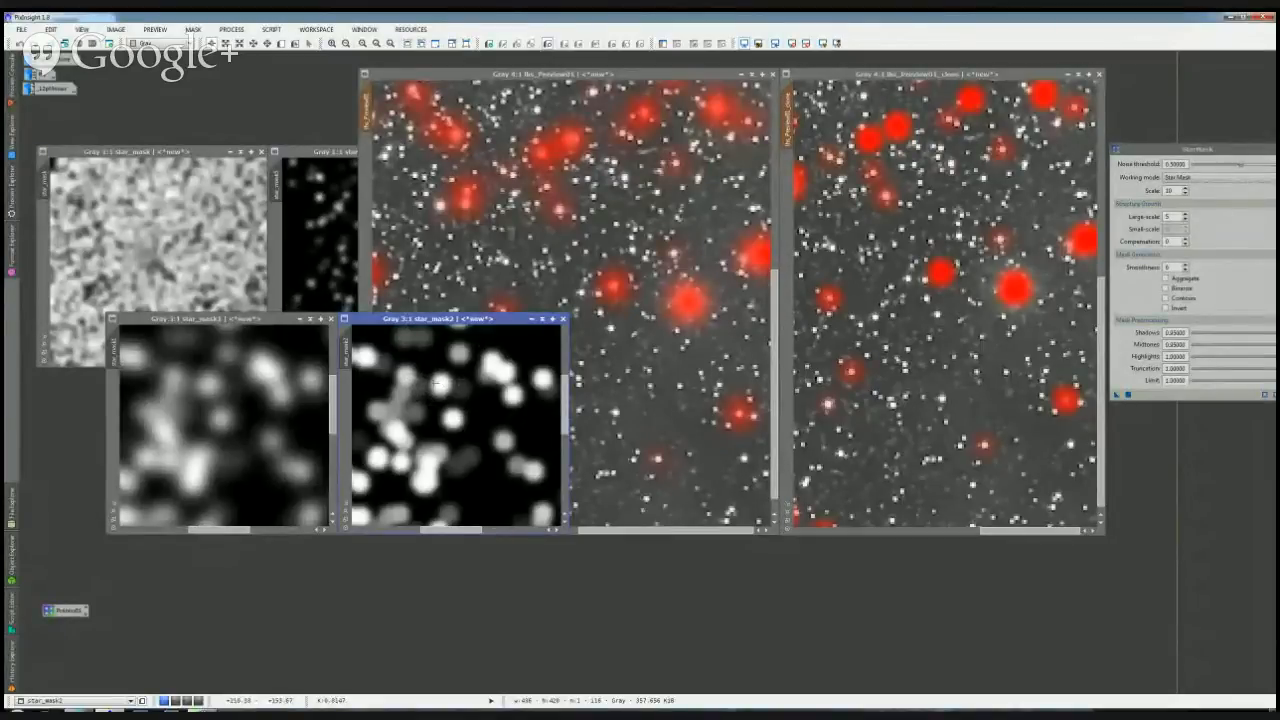
{"action": "left_click", "coordinate": [14, 188]}
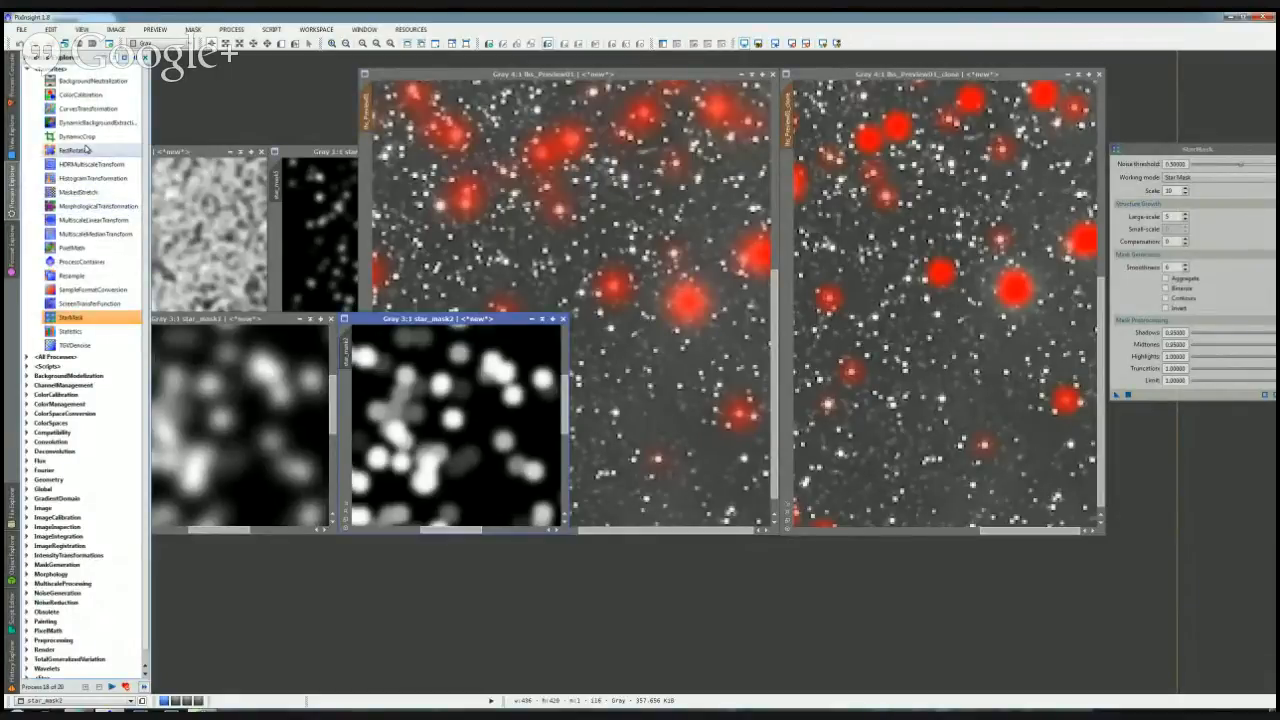
{"action": "left_click", "coordinate": [29, 69]}
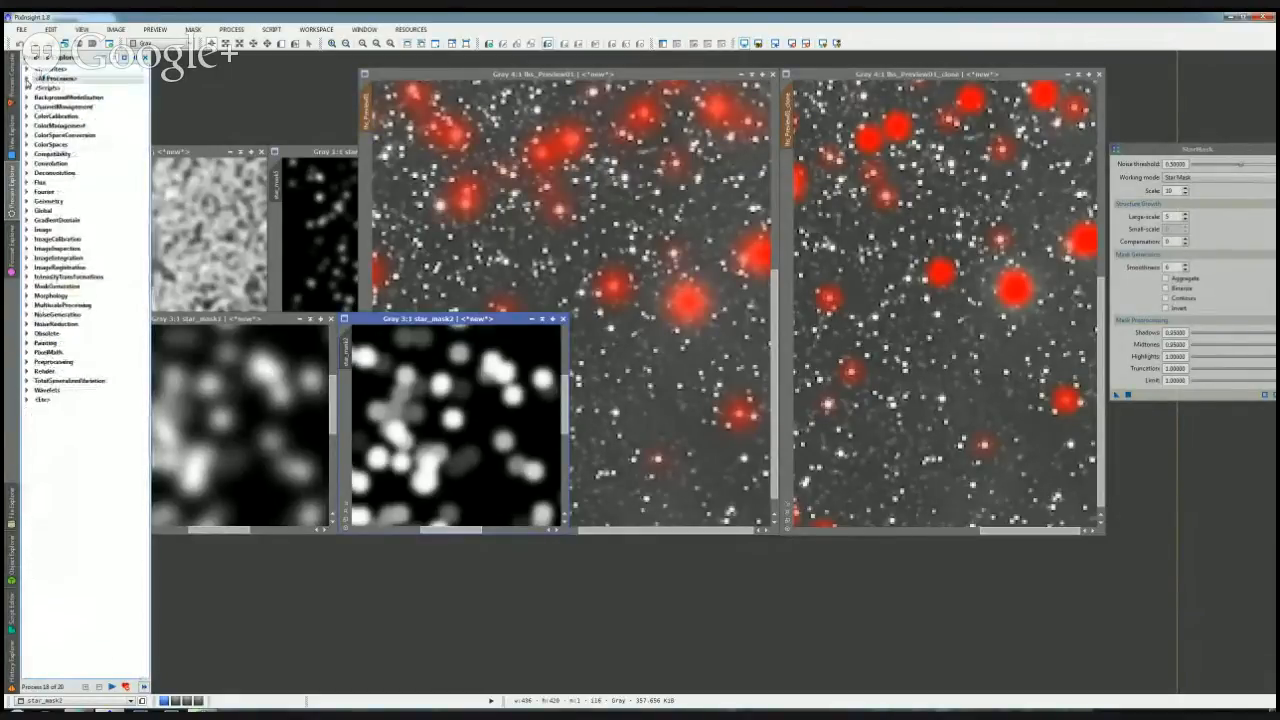
{"action": "left_click", "coordinate": [28, 78]}
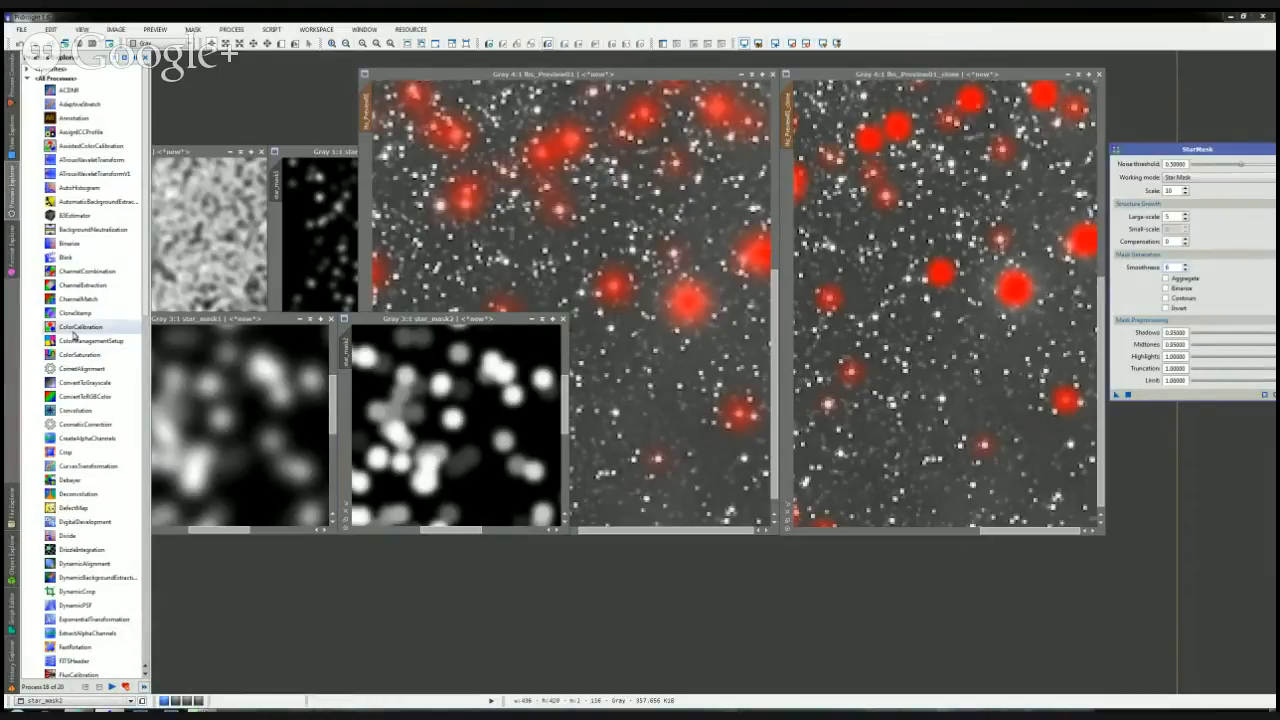
{"action": "left_click", "coordinate": [75, 410]}
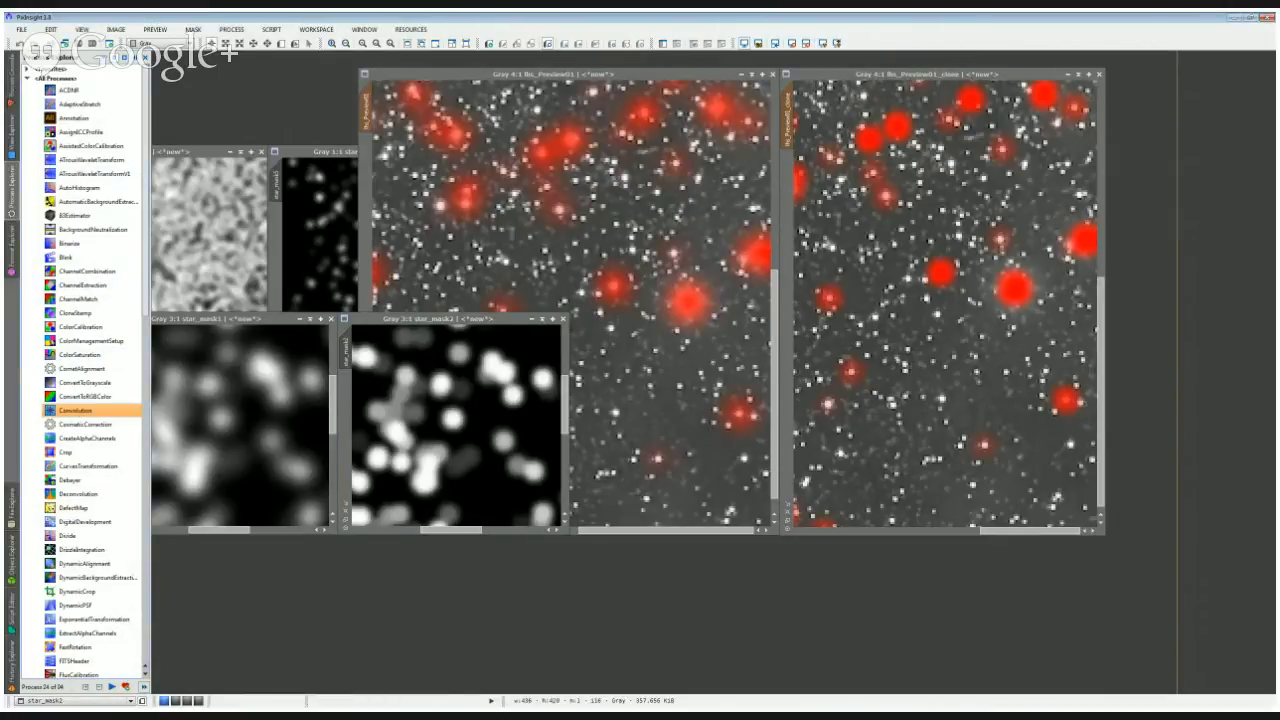
{"action": "left_click", "coordinate": [27, 69]}
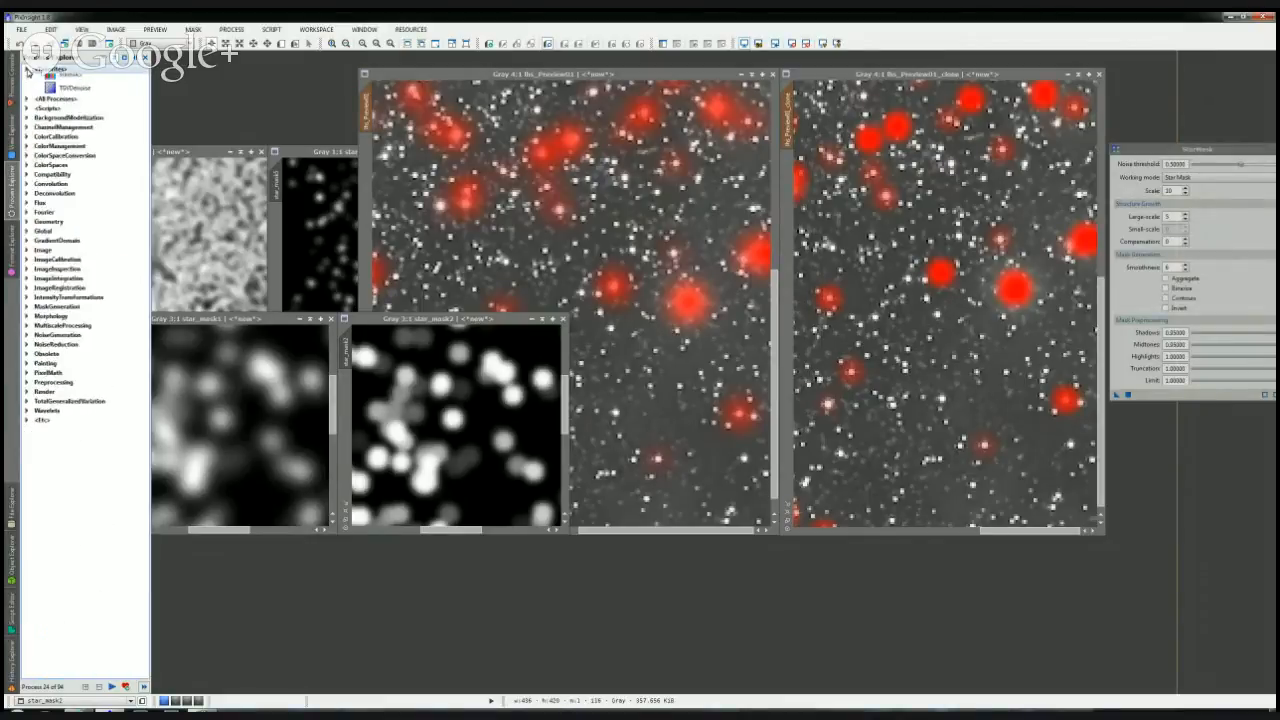
{"action": "double_click", "coordinate": [73, 108]}
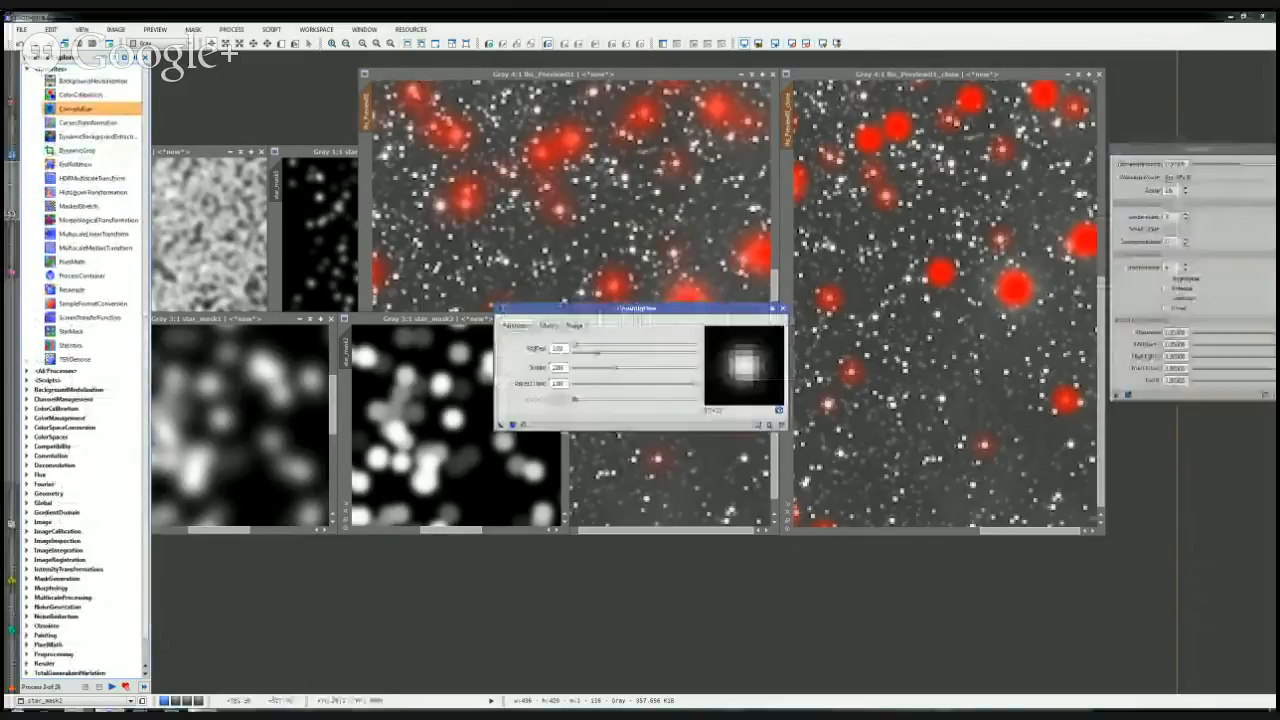
{"action": "left_click_drag", "start_coordinate": [640, 308], "coordinate": [938, 262]}
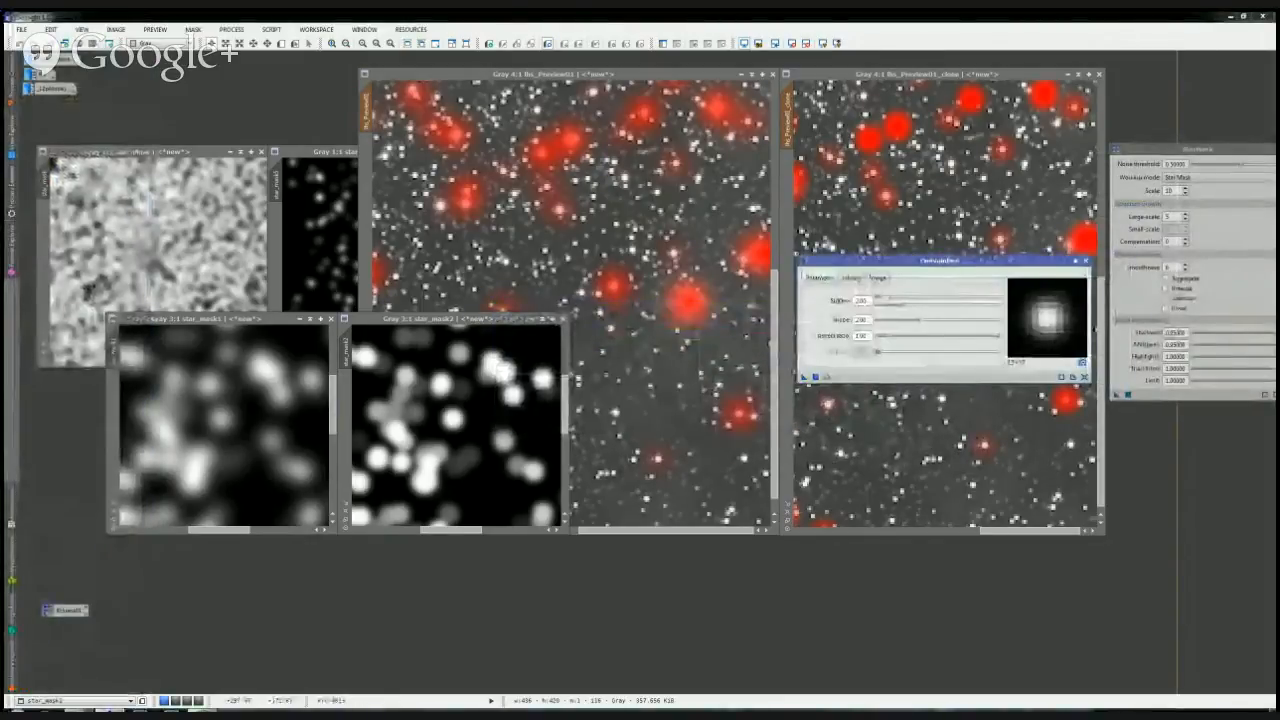
Step: Show an enlarged real-time preview of Convolution on star_mask2
{"action": "left_click", "coordinate": [440, 319]}
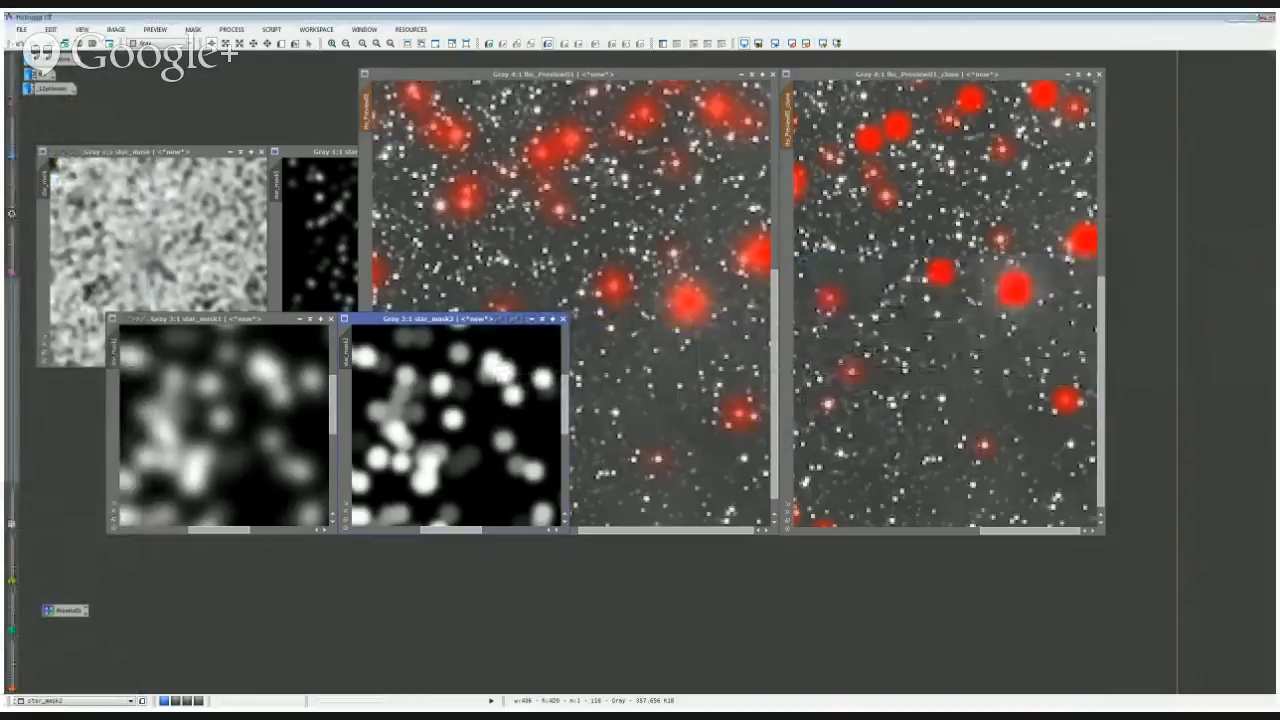
{"action": "left_click", "coordinate": [821, 377]}
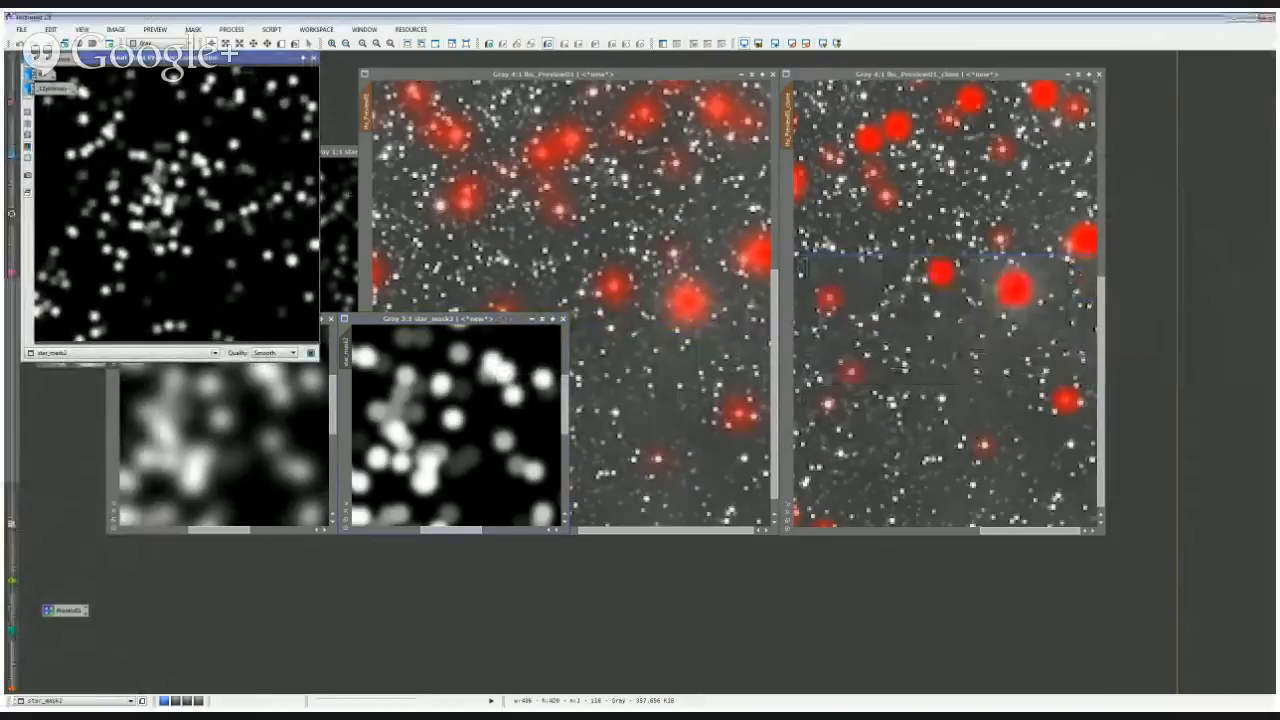
{"action": "left_click_drag", "start_coordinate": [172, 58], "coordinate": [416, 189]}
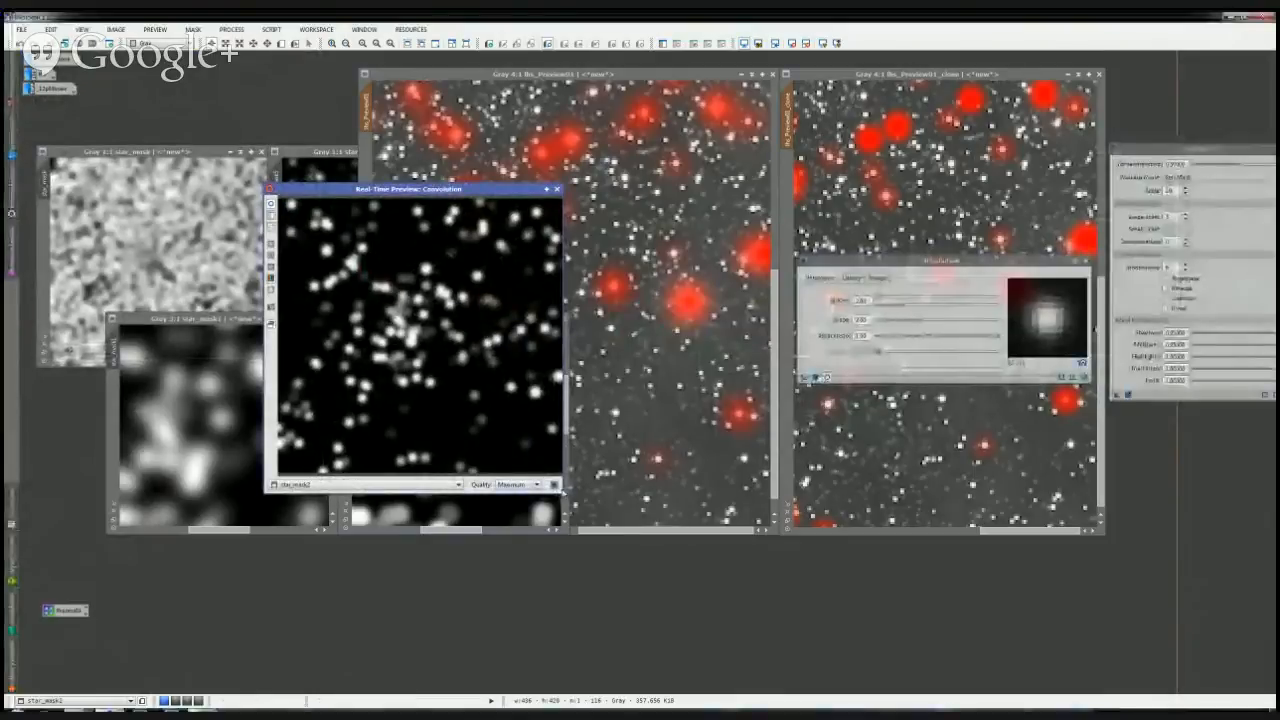
{"action": "left_click_drag", "start_coordinate": [562, 490], "coordinate": [846, 620]}
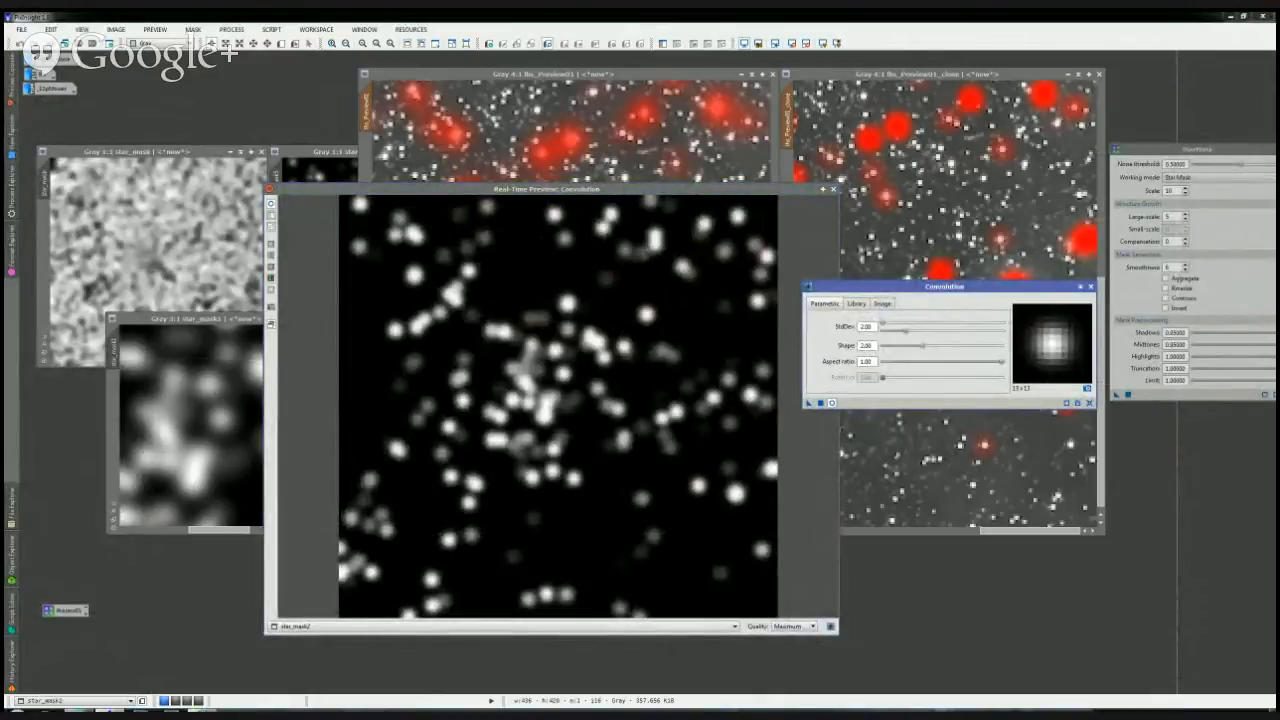
{"action": "left_click", "coordinate": [96, 711]}
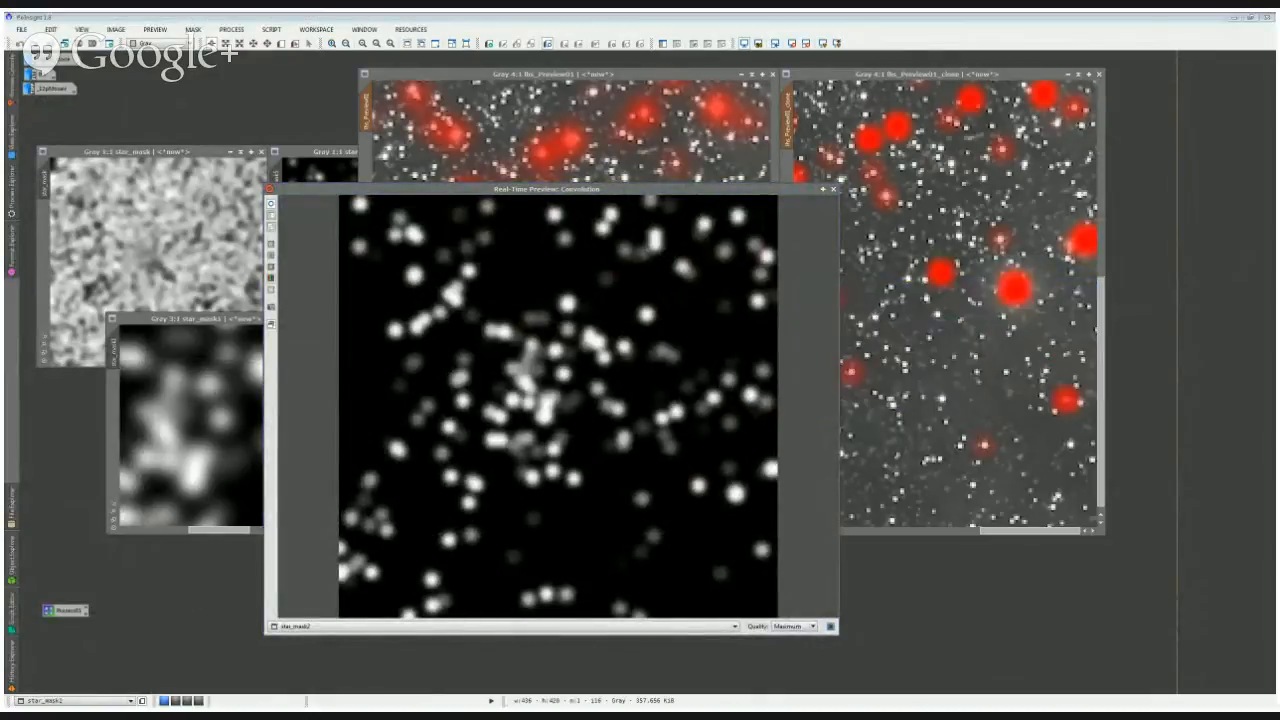
{"action": "left_click", "coordinate": [96, 711]}
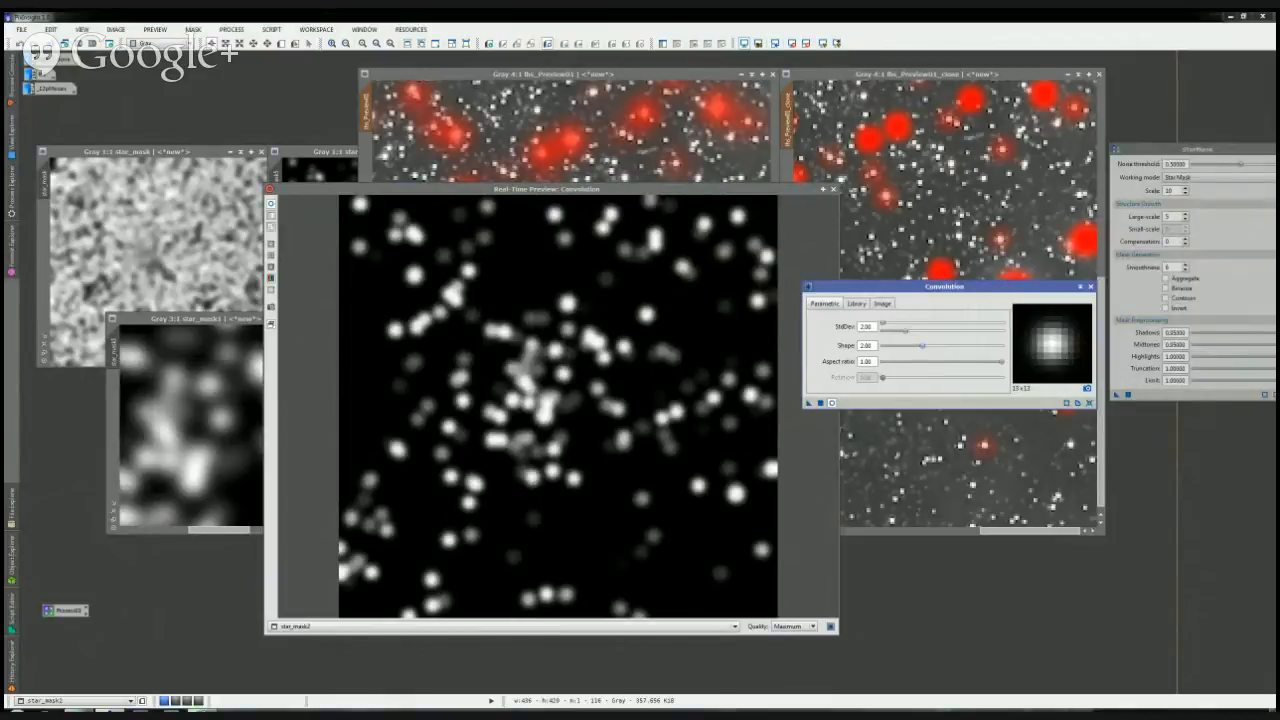
Step: Set the Convolution shape to 5.00 and raise StdDev to about 3.8 for star_mask2
{"action": "left_click_drag", "start_coordinate": [922, 346], "coordinate": [991, 346]}
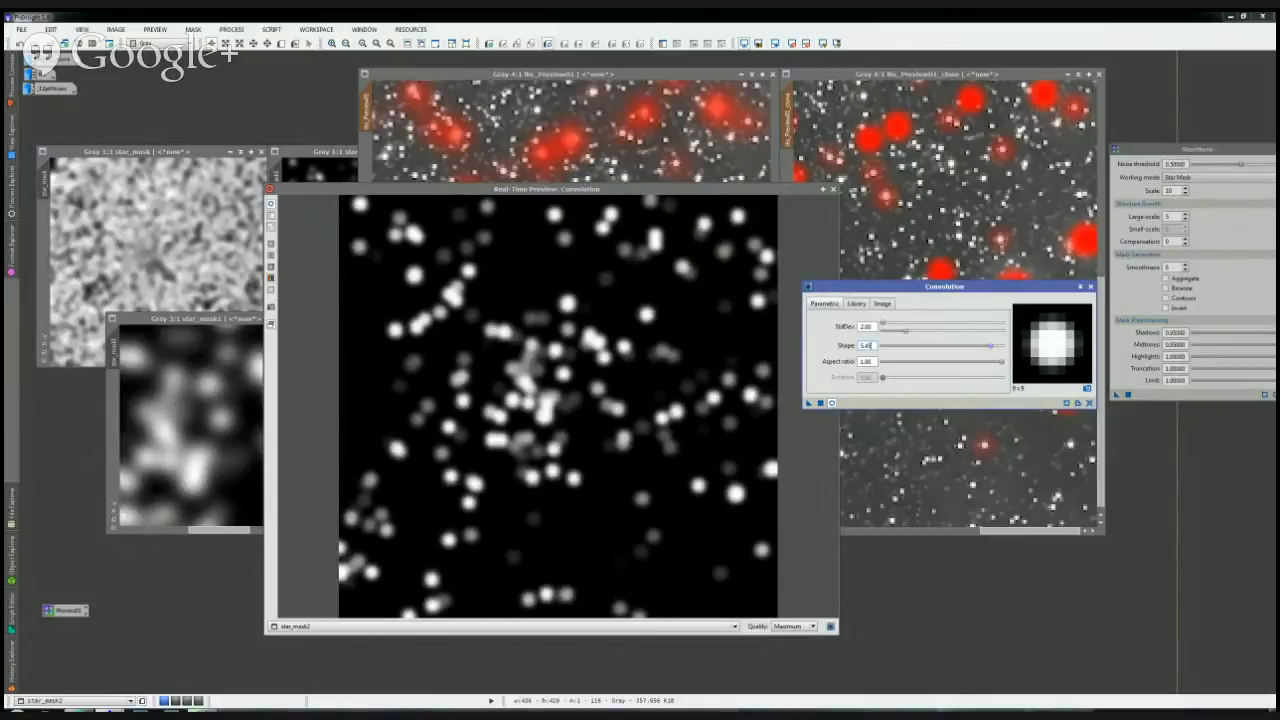
{"action": "left_click_drag", "start_coordinate": [991, 346], "coordinate": [990, 346]}
{"action": "left_click_drag", "start_coordinate": [905, 331], "coordinate": [982, 346]}
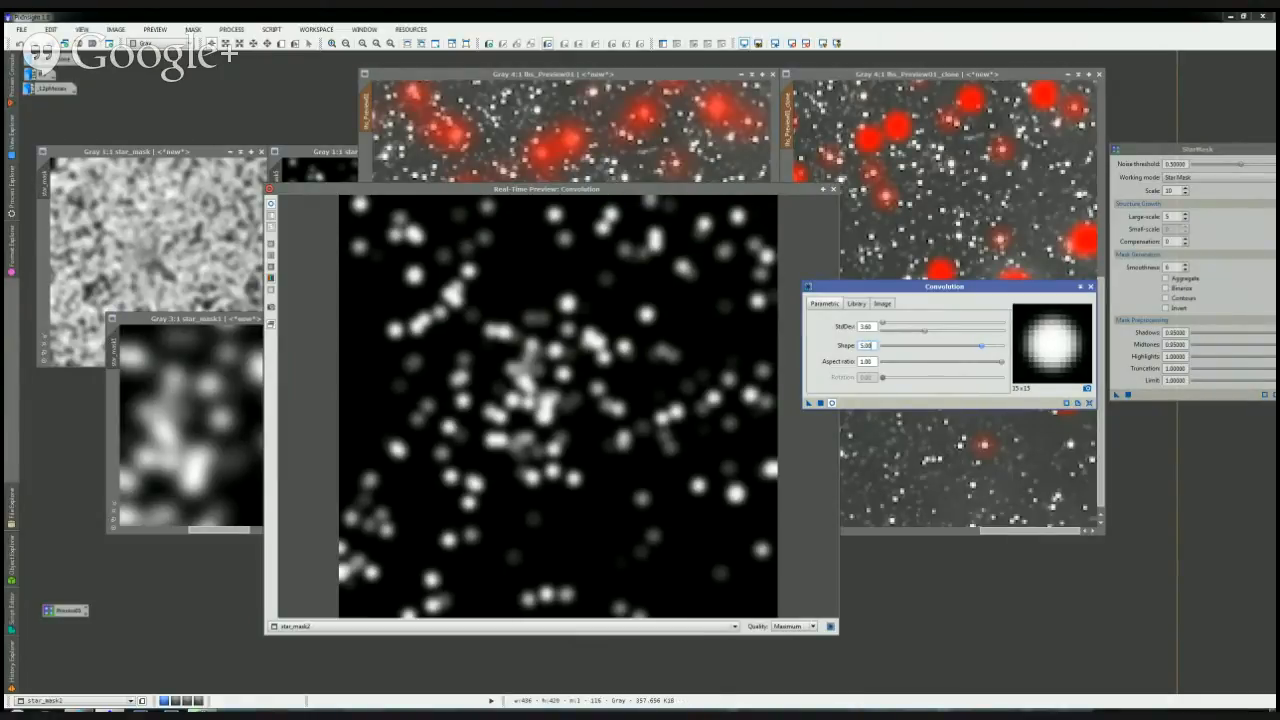
{"action": "left_click", "coordinate": [78, 712]}
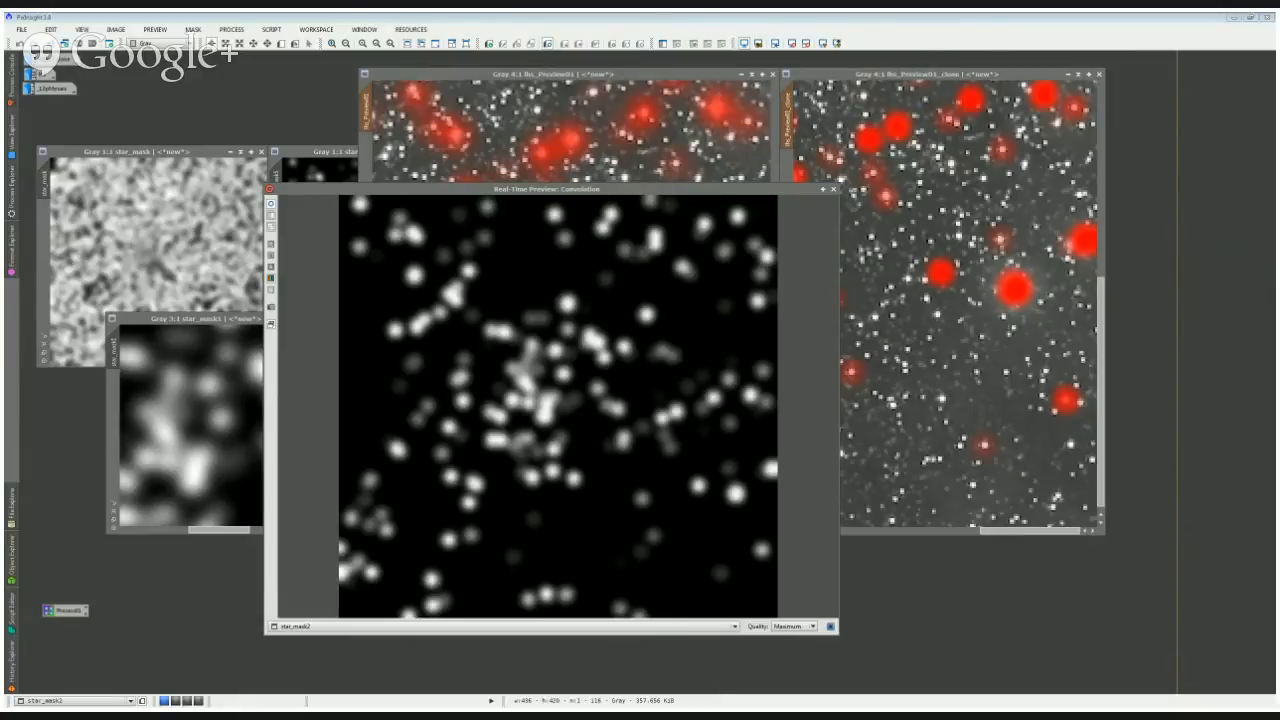
{"action": "left_click", "coordinate": [110, 711]}
{"action": "left_click_drag", "start_coordinate": [942, 287], "coordinate": [935, 288]}
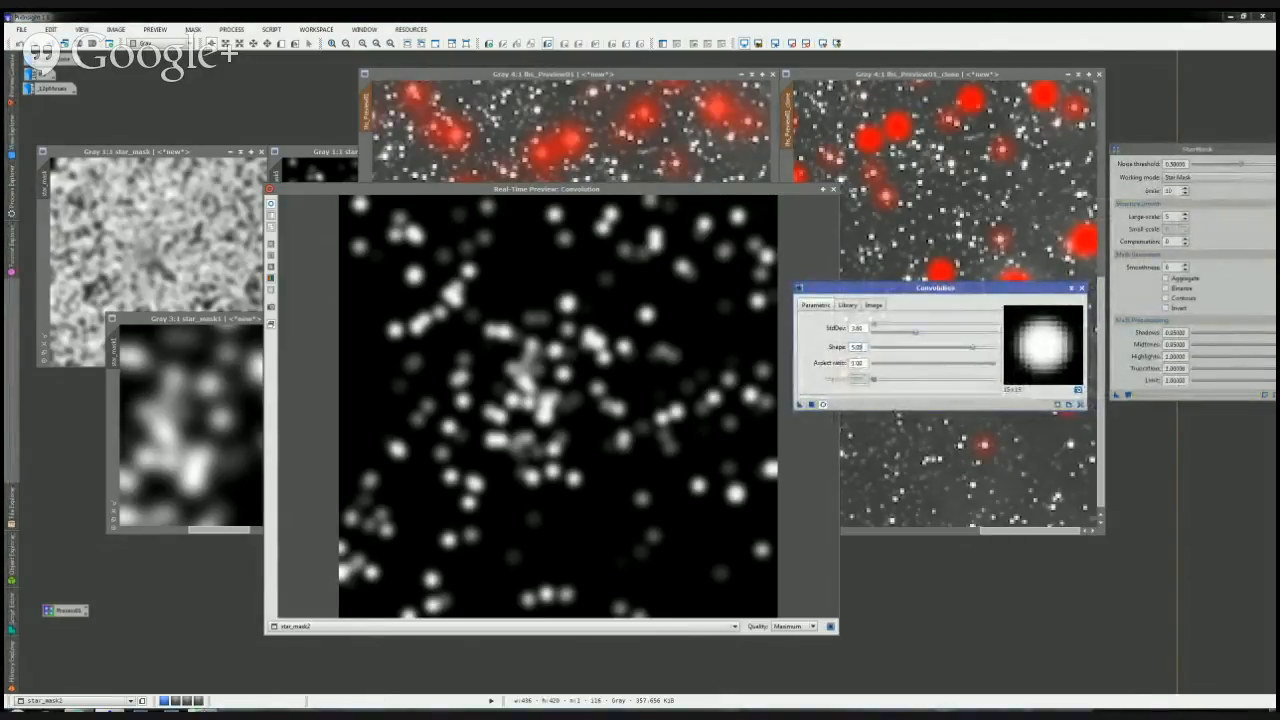
Step: Try a Convolution StdDev of about 6.2, compare the preview with star_mask1, and reduce StdDev to 3.30
{"action": "left_click_drag", "start_coordinate": [915, 332], "coordinate": [945, 332]}
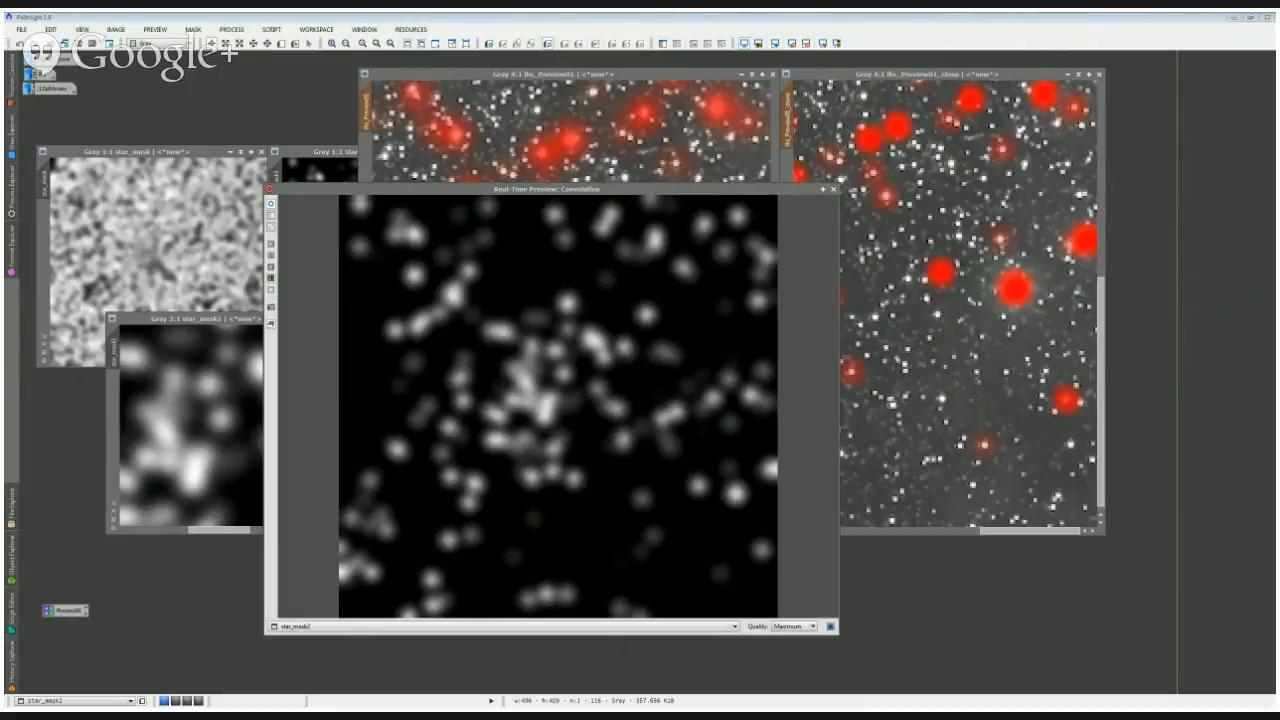
{"action": "left_click", "coordinate": [564, 365]}
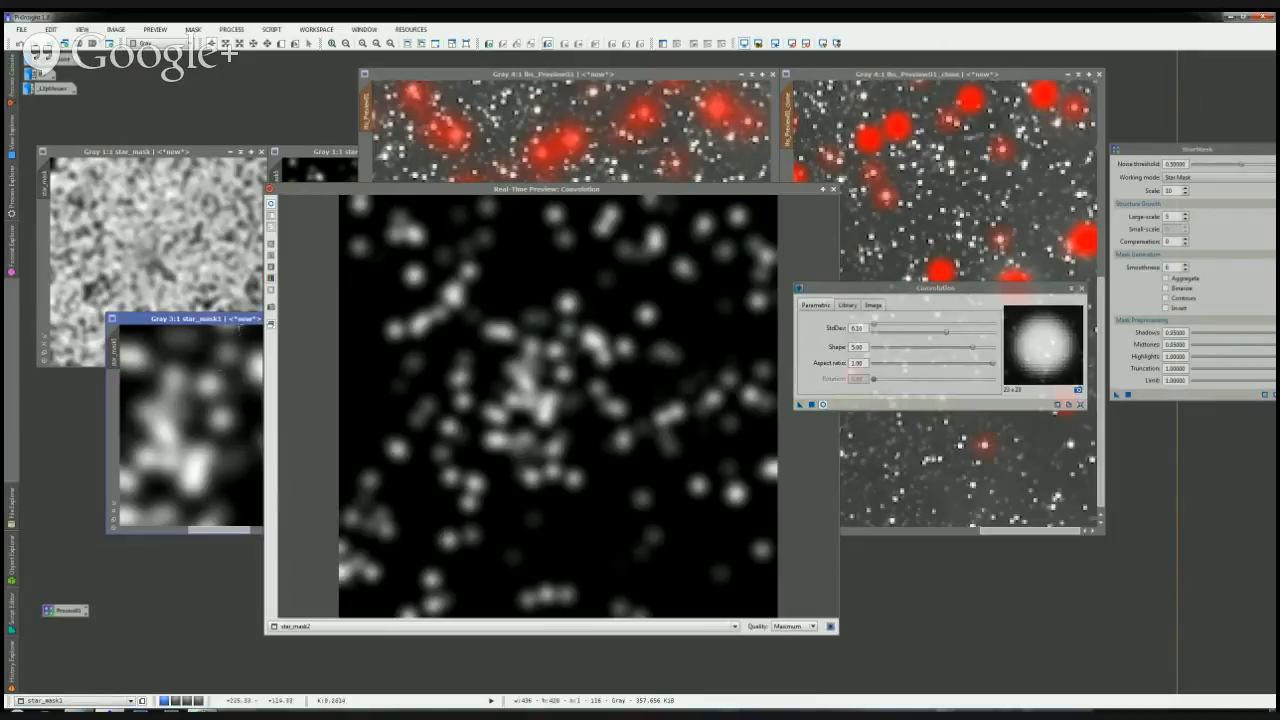
{"action": "left_click_drag", "start_coordinate": [226, 321], "coordinate": [170, 298]}
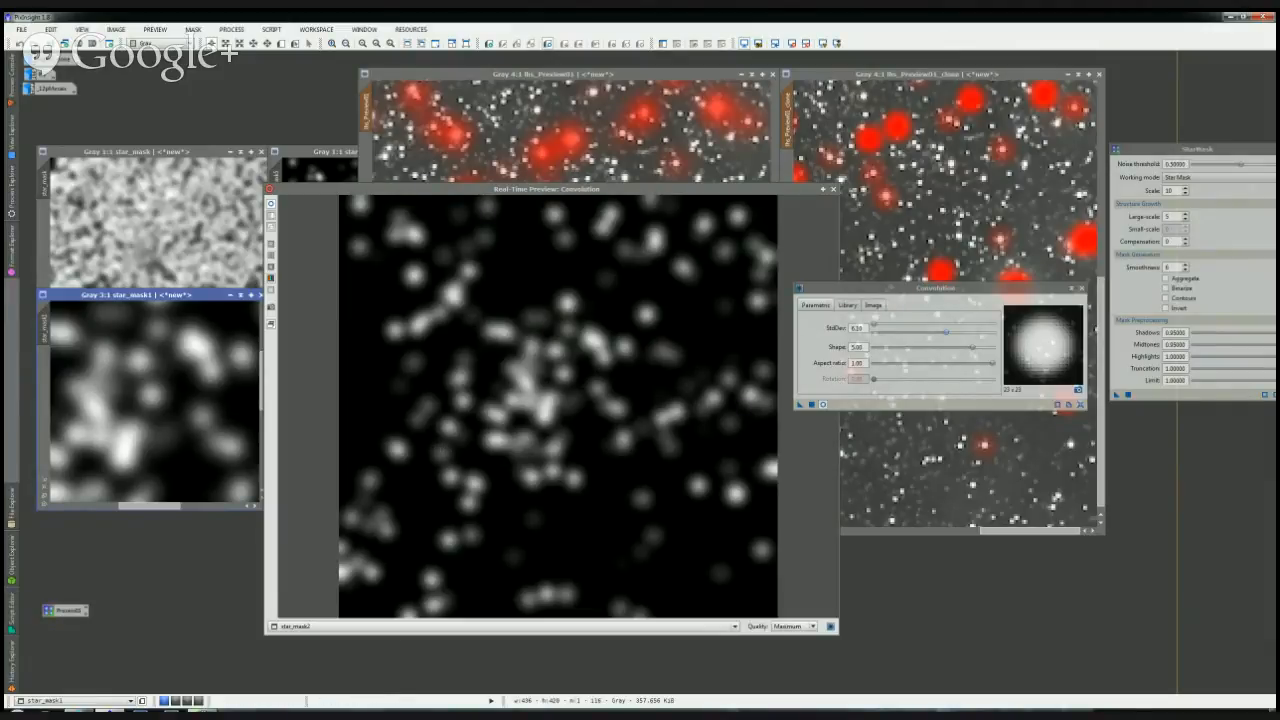
{"action": "left_click_drag", "start_coordinate": [946, 332], "coordinate": [912, 332]}
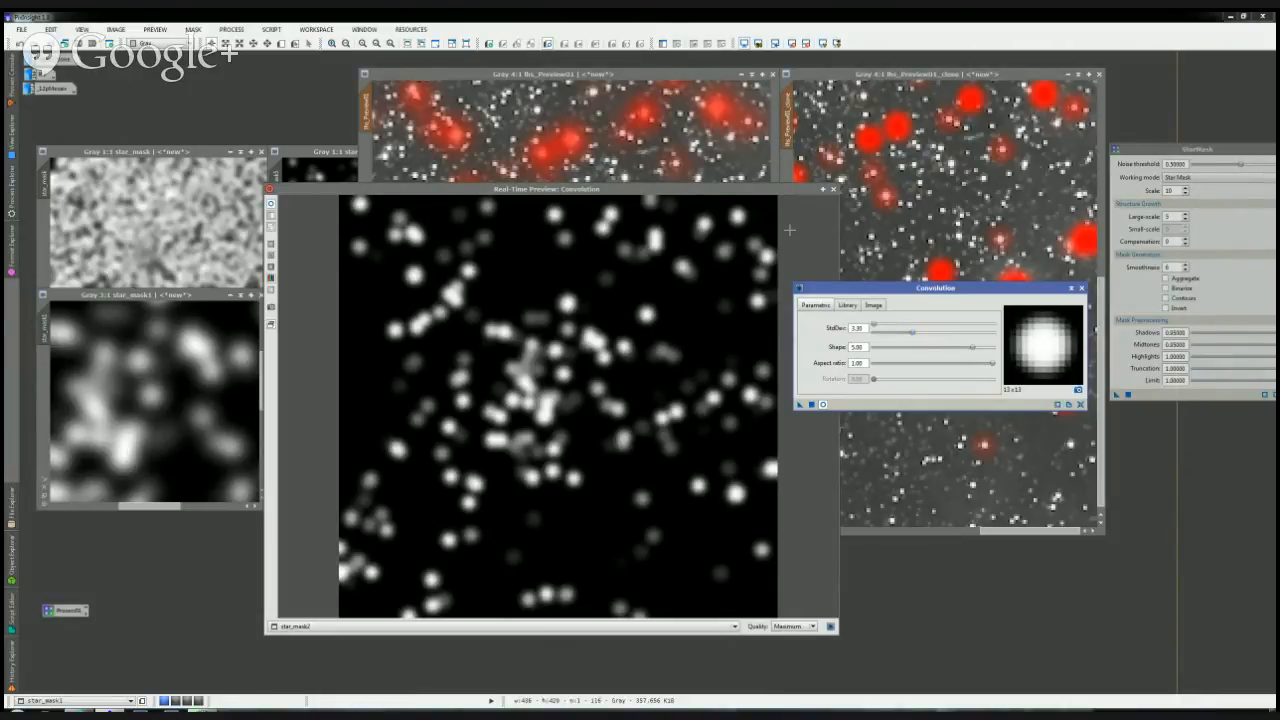
Step: Close the real-time preview and arrange star_mask2, Convolution and StarMask around the masked images
{"action": "left_click", "coordinate": [833, 188]}
{"action": "left_click_drag", "start_coordinate": [425, 322], "coordinate": [357, 299]}
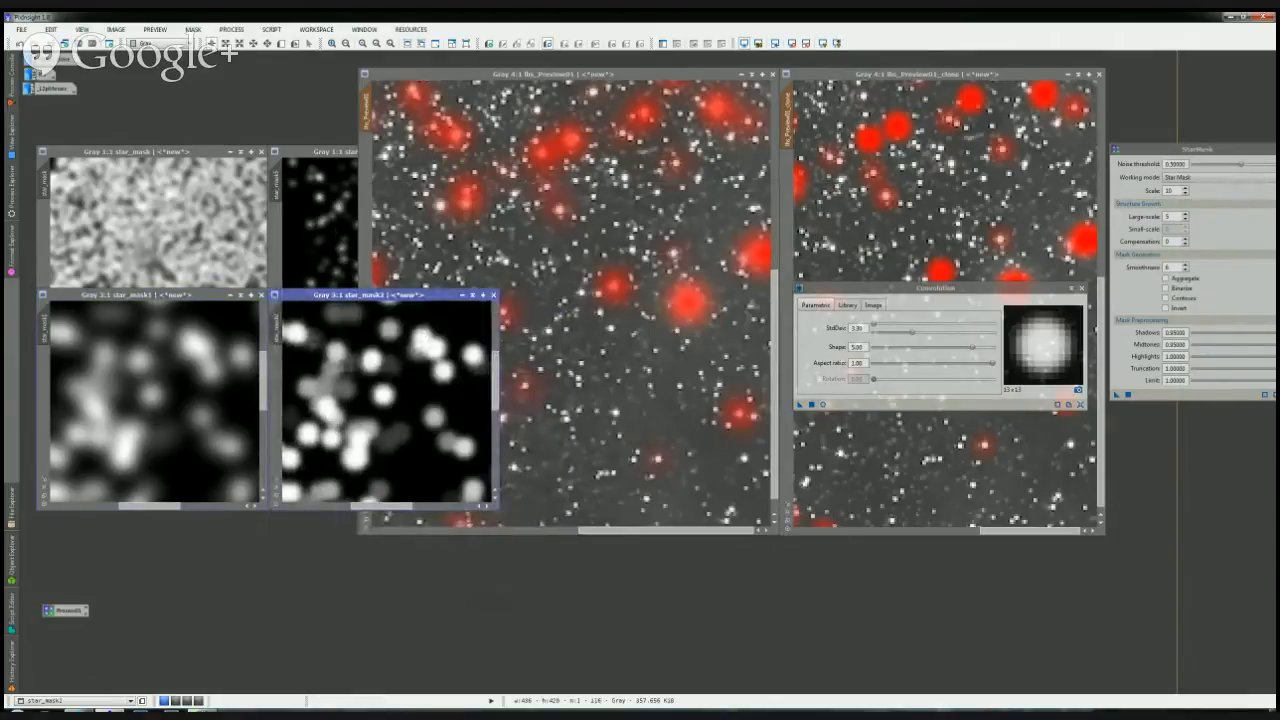
{"action": "left_click_drag", "start_coordinate": [900, 288], "coordinate": [178, 520]}
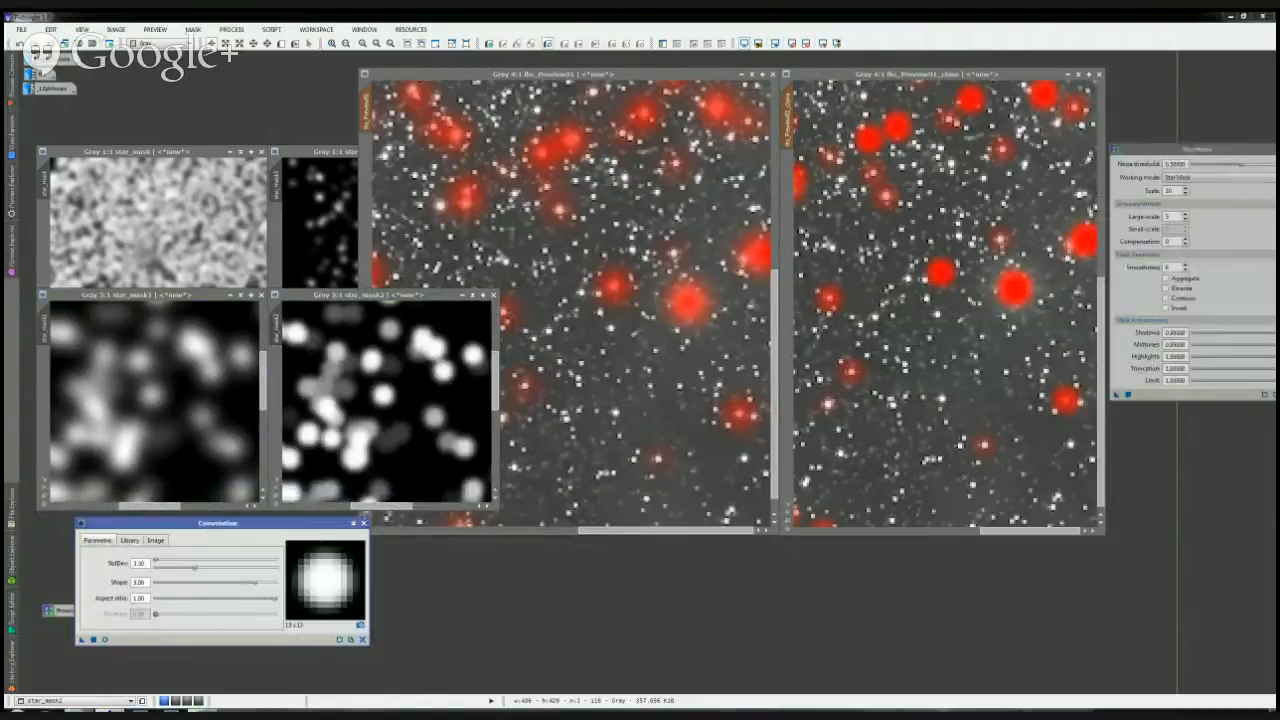
{"action": "left_click_drag", "start_coordinate": [1196, 148], "coordinate": [916, 149]}
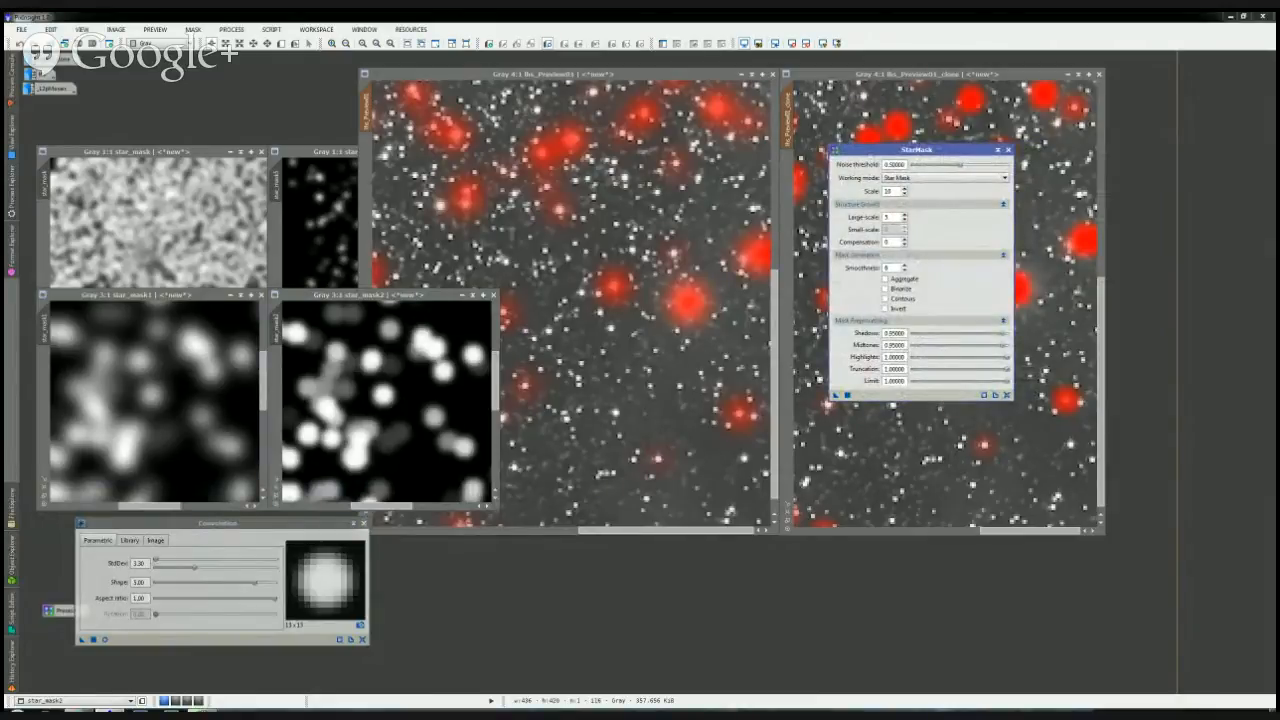
{"action": "left_click_drag", "start_coordinate": [916, 149], "coordinate": [781, 283]}
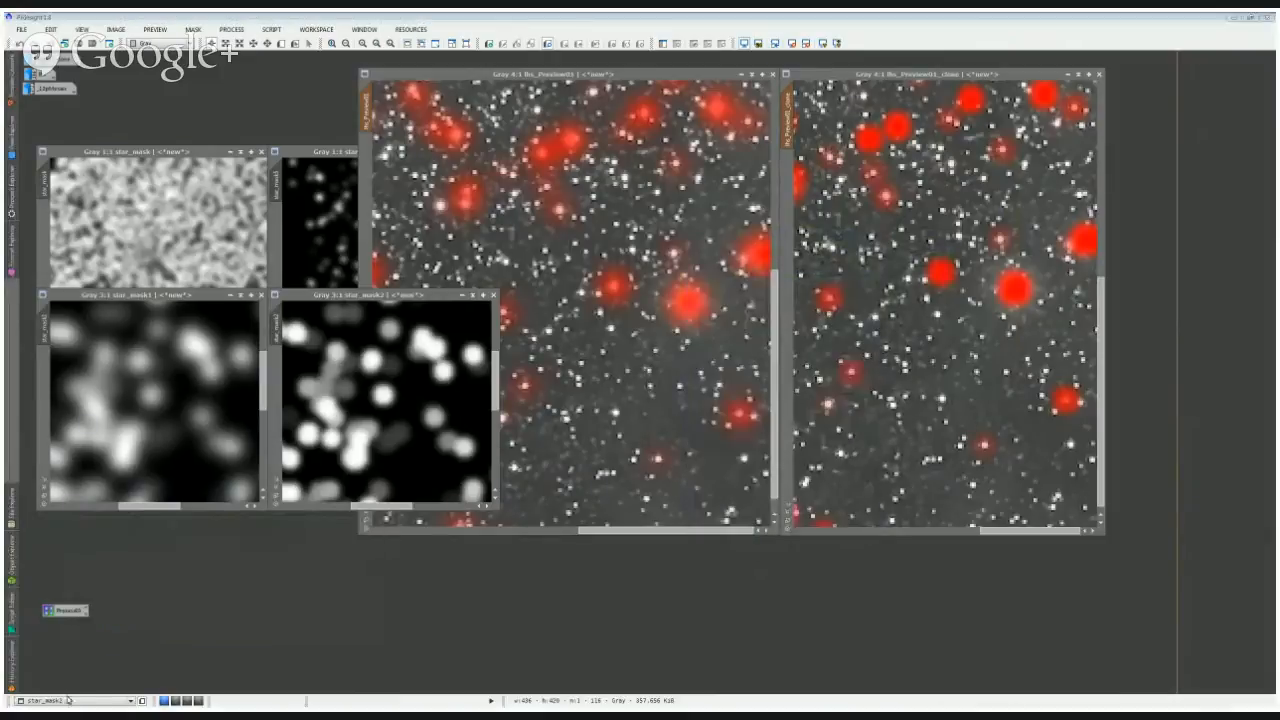
{"action": "left_click", "coordinate": [82, 711]}
{"action": "left_click", "coordinate": [372, 335]}
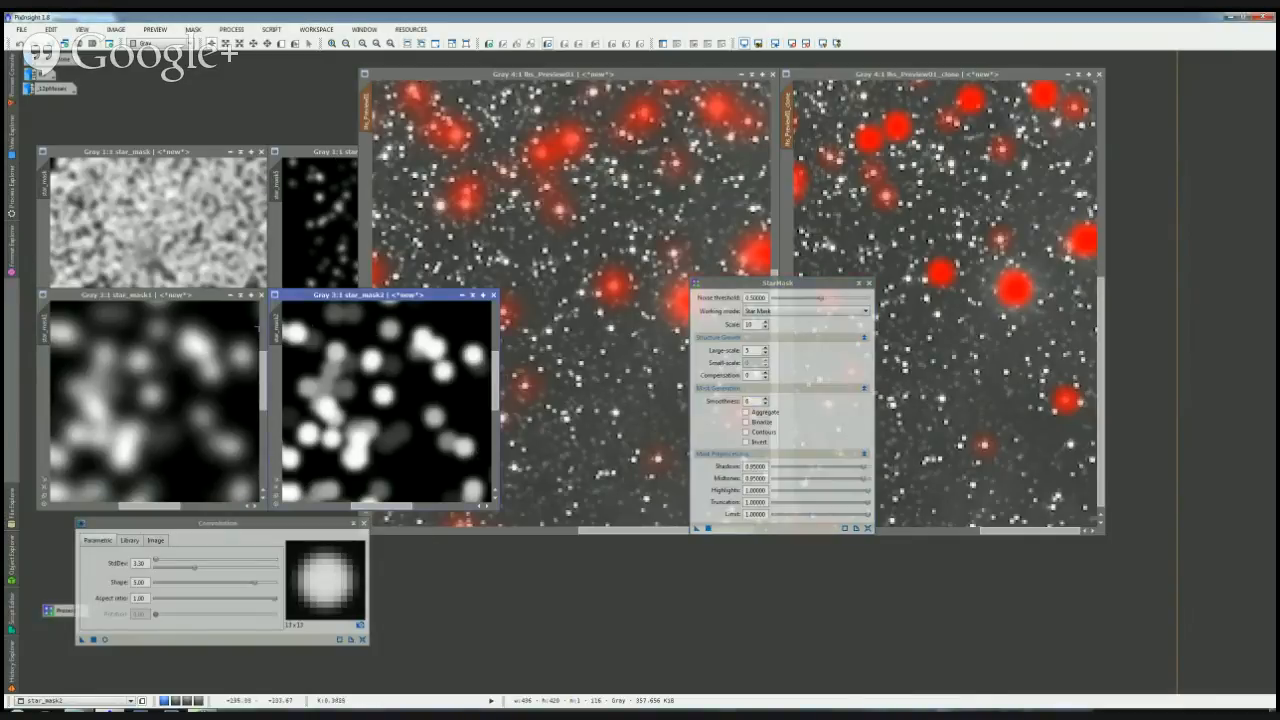
Step: Close star_mask1, star_mask2 and the dark star mask partly hidden behind lhs_Preview01, accepting the broken mask references
{"action": "left_click", "coordinate": [262, 295]}
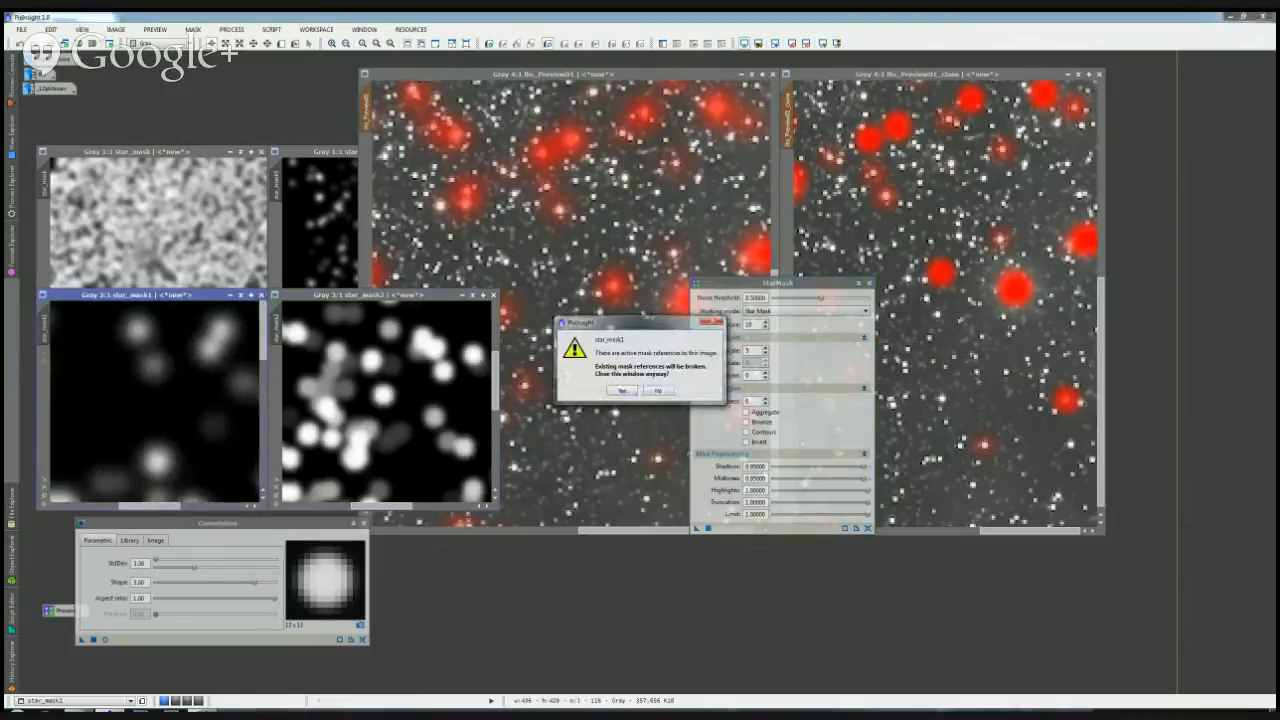
{"action": "left_click", "coordinate": [621, 390]}
{"action": "left_click", "coordinate": [493, 295]}
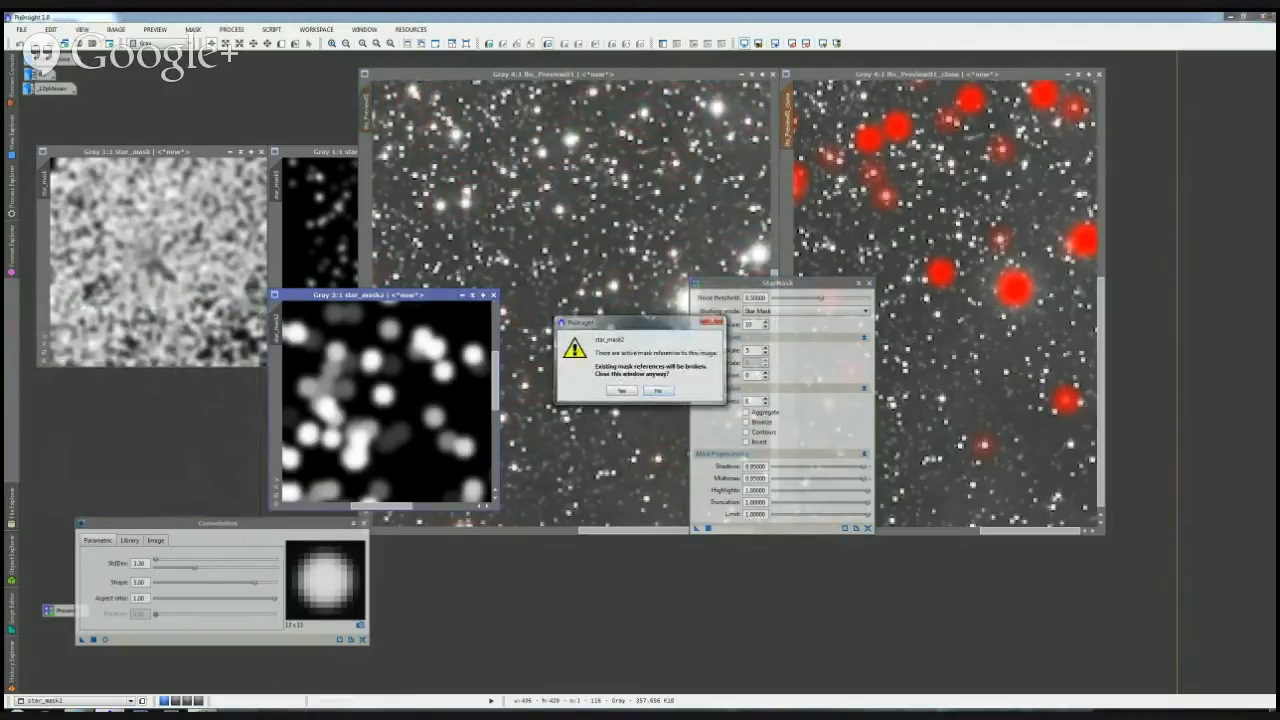
{"action": "left_click", "coordinate": [621, 390]}
{"action": "left_click", "coordinate": [335, 260]}
{"action": "left_click", "coordinate": [504, 152]}
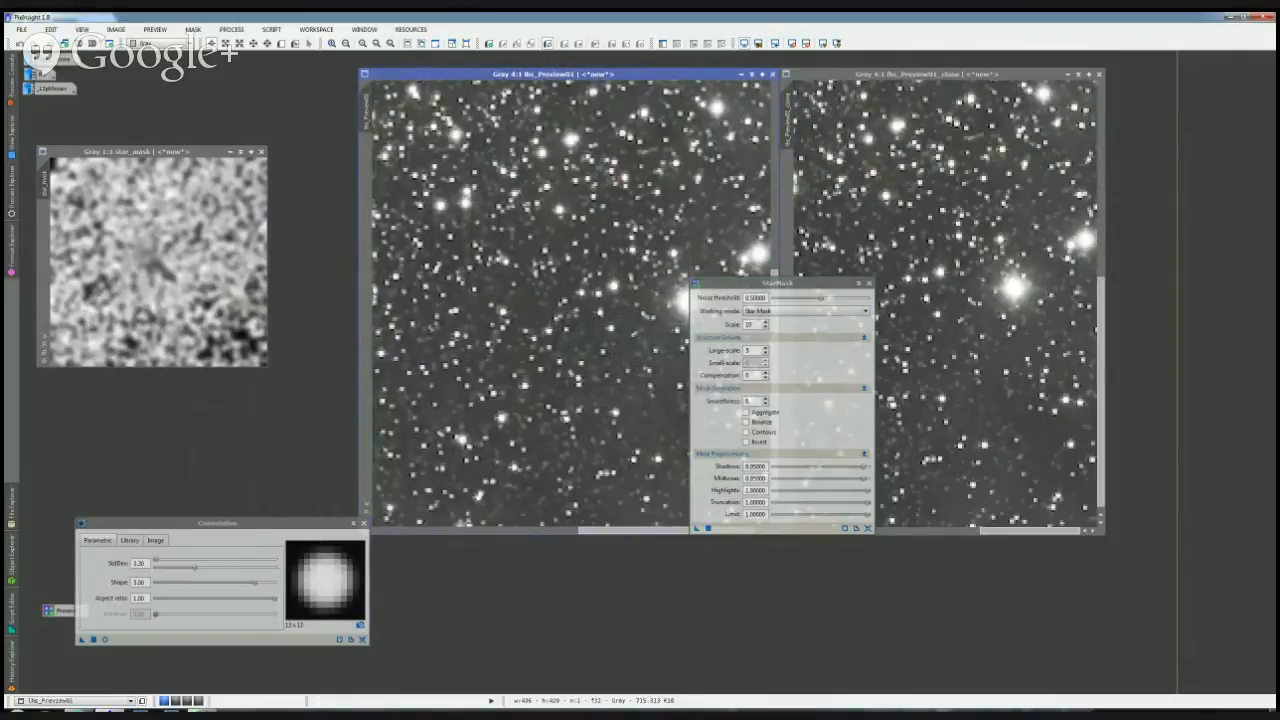
Step: Close Convolution and restore the minimized 12pMosaic image, keeping StarMask clear of it
{"action": "left_click", "coordinate": [363, 523]}
{"action": "left_click_drag", "start_coordinate": [777, 283], "coordinate": [1135, 158]}
{"action": "left_click", "coordinate": [50, 90]}
{"action": "double_click", "coordinate": [50, 90]}
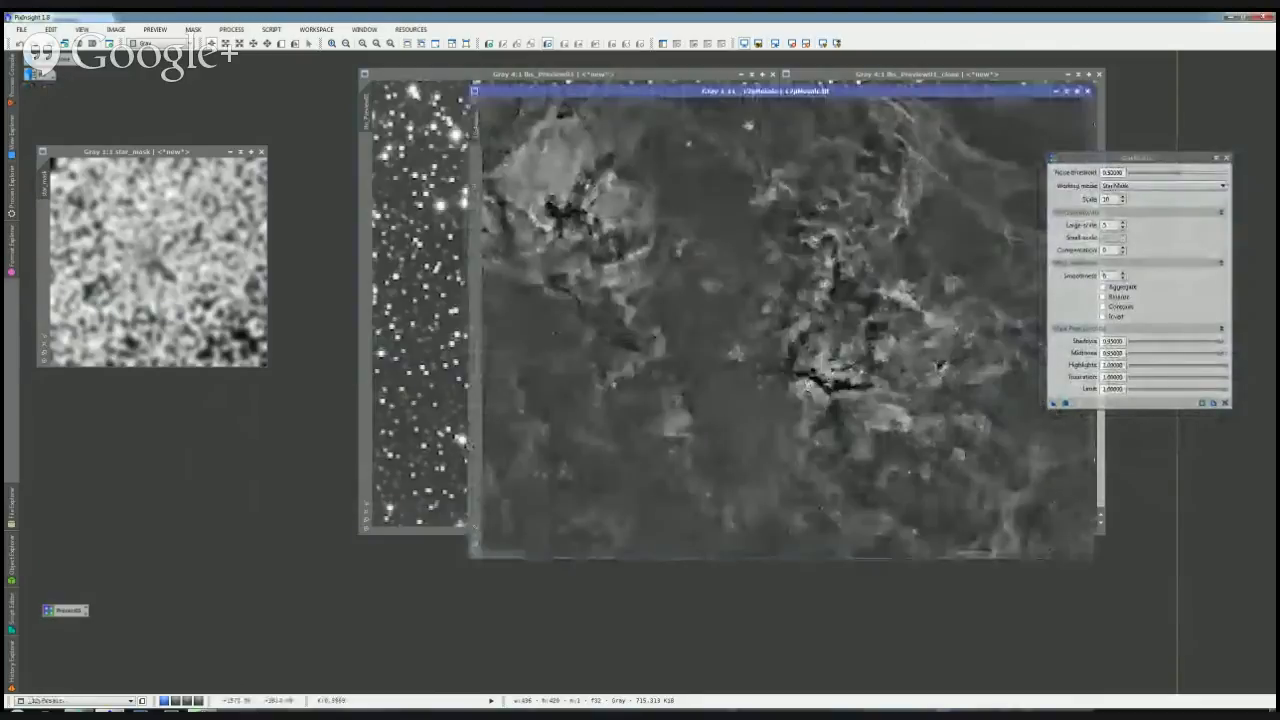
{"action": "left_click_drag", "start_coordinate": [833, 85], "coordinate": [490, 105]}
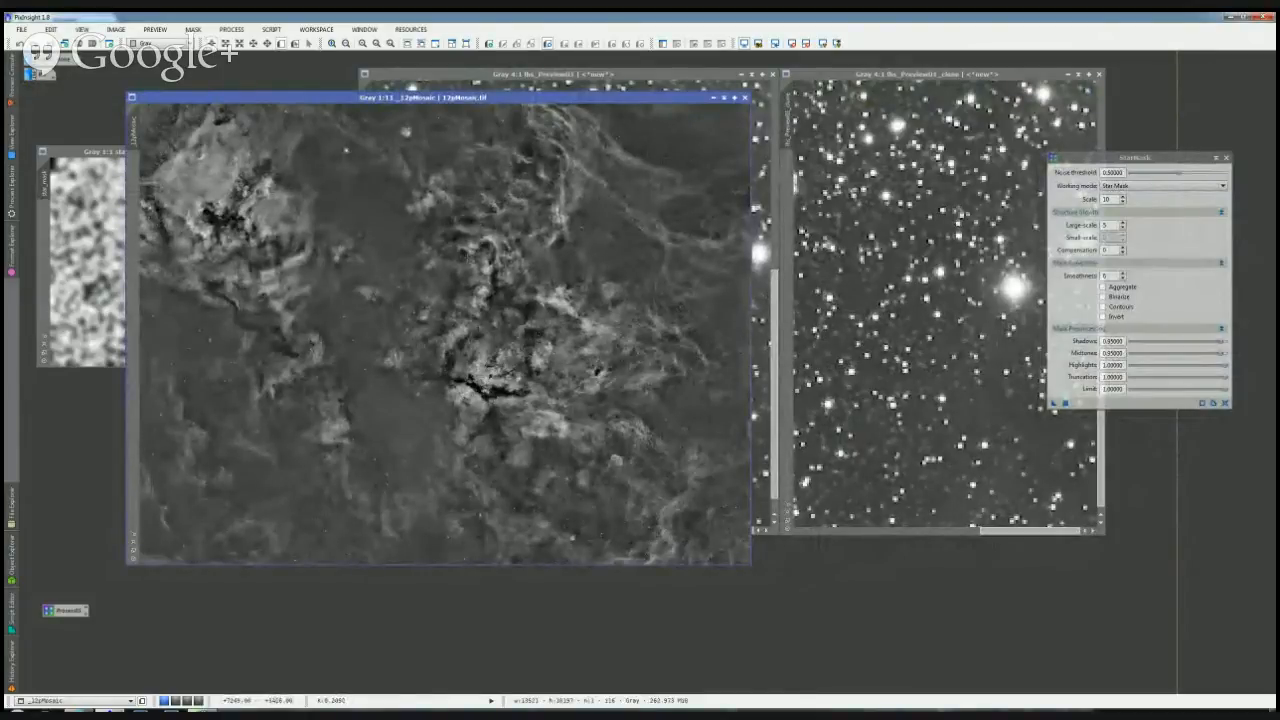
Step: Create a preview around the dark central nebula of 12pMosaic, inspect it at 1:1, and extract it as a separate image
{"action": "left_click_drag", "start_coordinate": [468, 255], "coordinate": [536, 307]}
{"action": "left_click", "coordinate": [134, 173]}
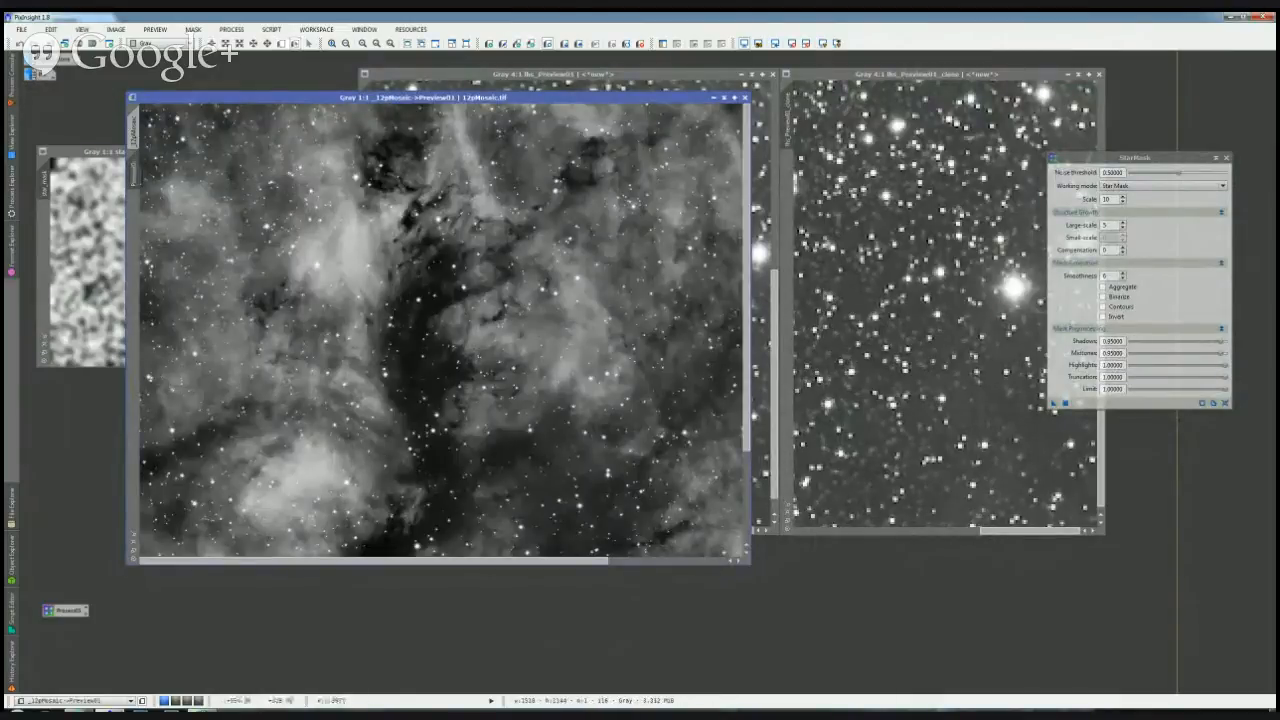
{"action": "scroll", "coordinate": [235, 171], "scroll_direction": "up", "scroll_amount": 1}
{"action": "scroll", "coordinate": [175, 170], "scroll_direction": "down", "scroll_amount": 2}
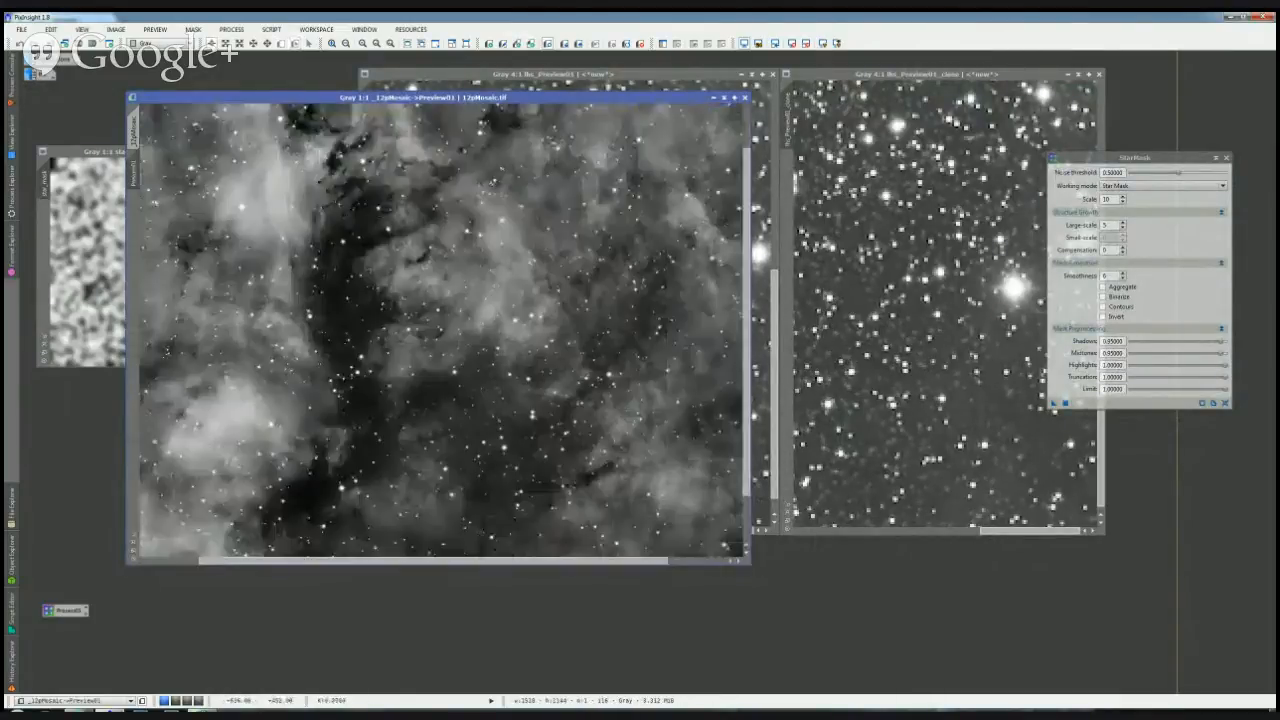
{"action": "scroll", "coordinate": [175, 170], "scroll_direction": "up", "scroll_amount": 2}
{"action": "left_click_drag", "start_coordinate": [136, 172], "coordinate": [280, 218]}
{"action": "left_click", "coordinate": [715, 97]}
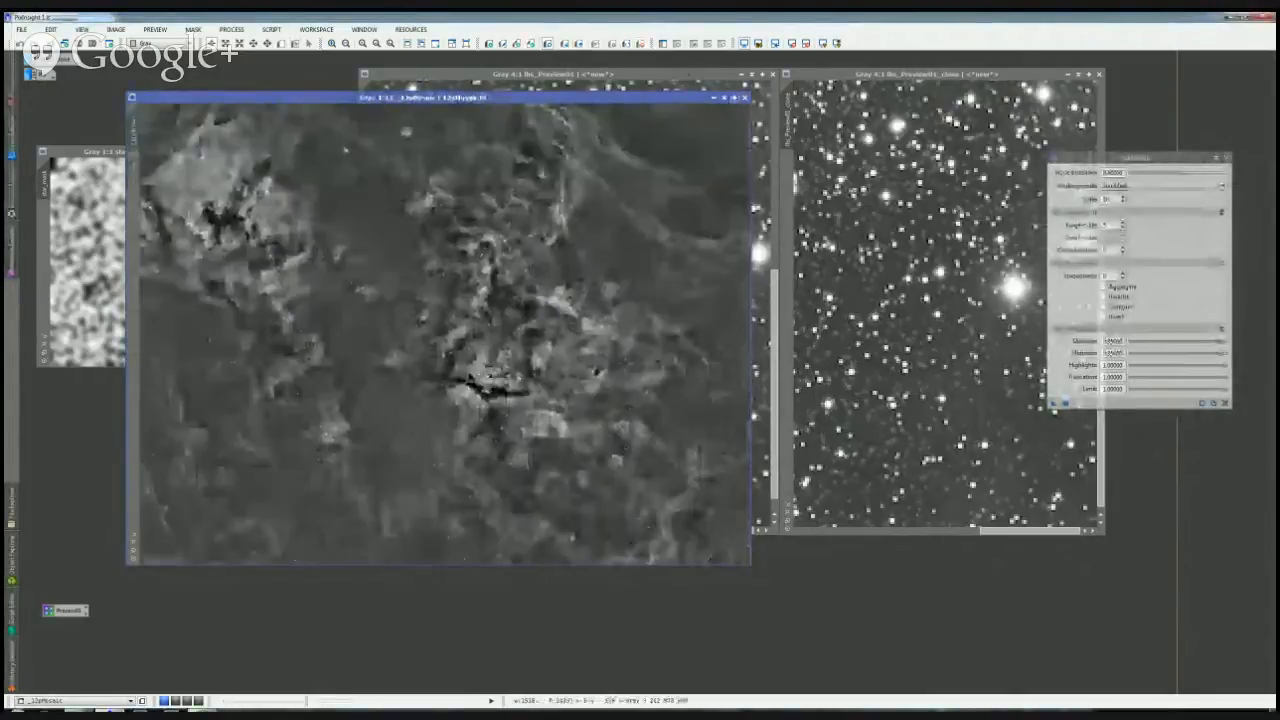
Step: Minimize 12pMosaic, close the lhs_Preview01 clone, and minimize lhs_Preview01, parking its icon clear of the extracted crop
{"action": "left_click", "coordinate": [714, 98]}
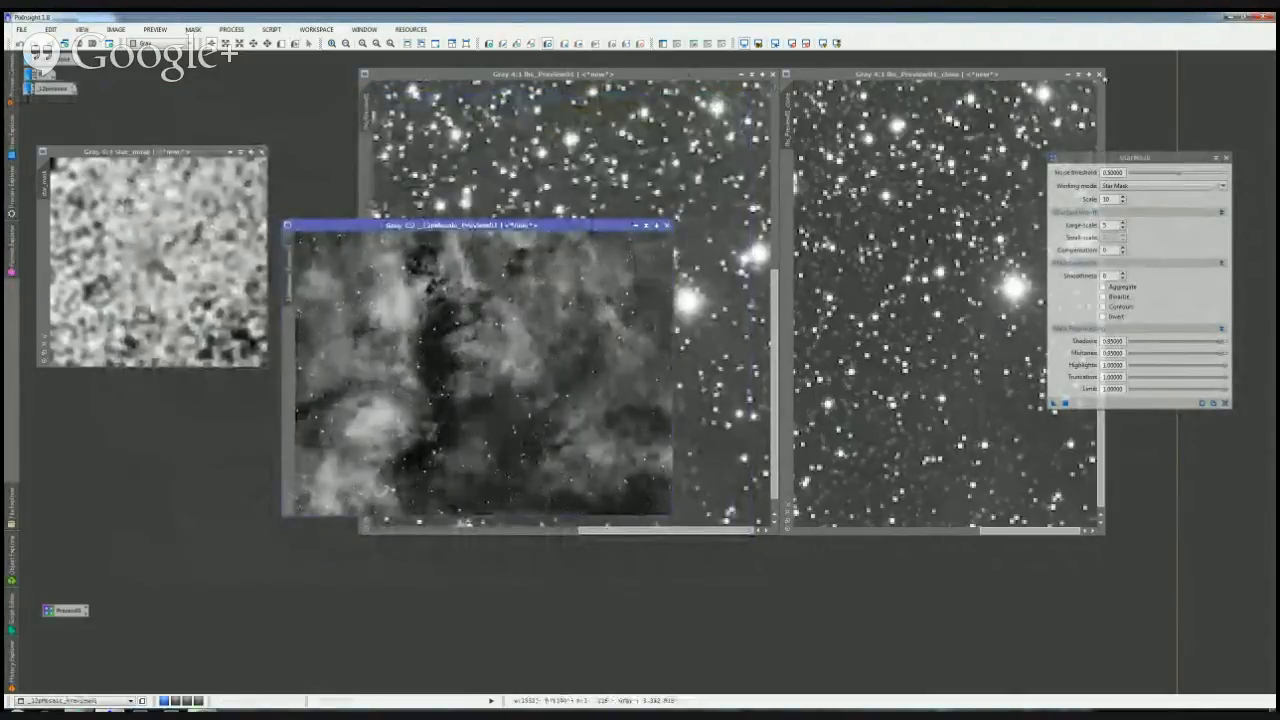
{"action": "left_click", "coordinate": [1099, 75]}
{"action": "left_click", "coordinate": [763, 75]}
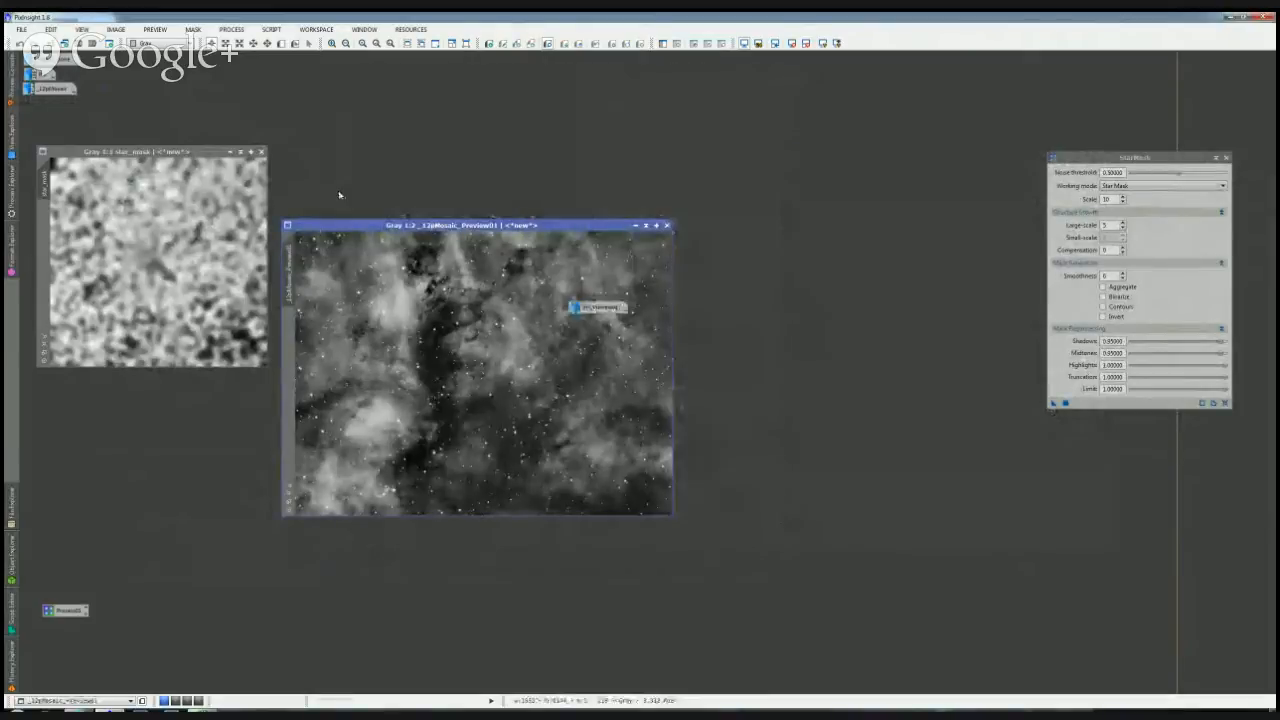
{"action": "right_click", "coordinate": [613, 310]}
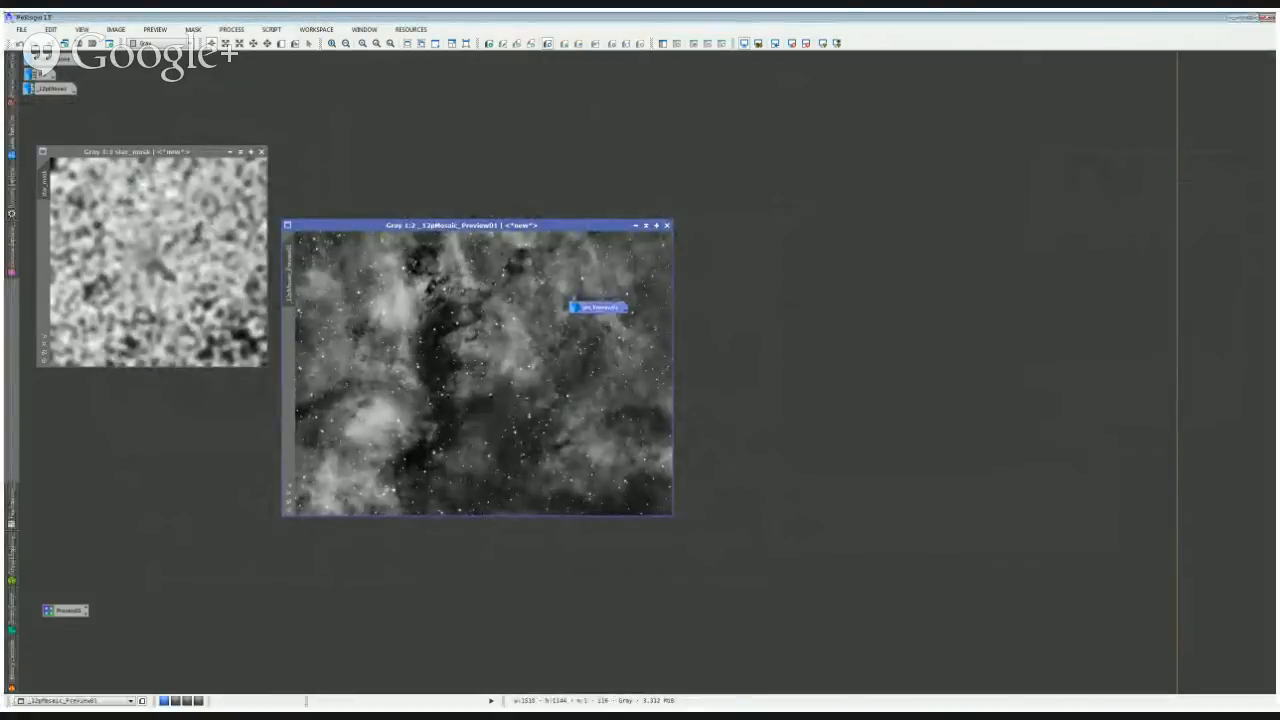
{"action": "left_click_drag", "start_coordinate": [612, 309], "coordinate": [501, 63]}
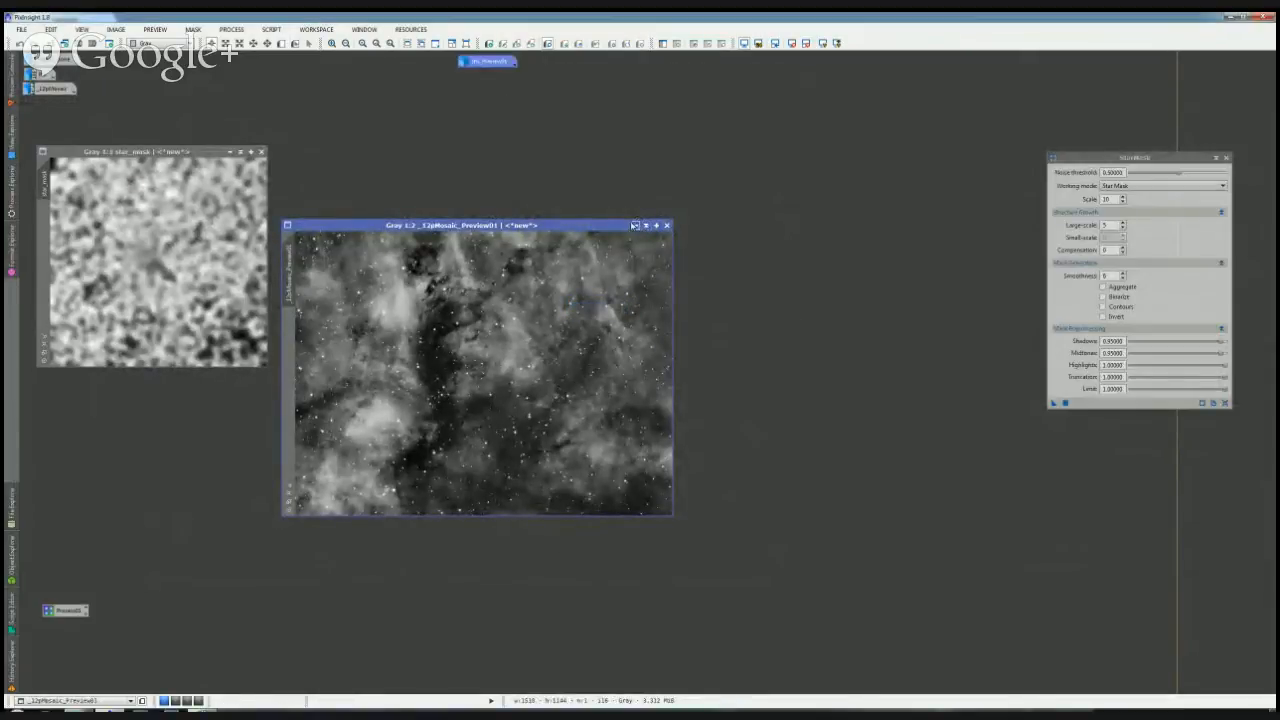
Step: Arrange the 12pMosaic_Preview01 crop, the old star_mask image and the process icon so they sit clear of each other
{"action": "left_click_drag", "start_coordinate": [621, 226], "coordinate": [797, 228]}
{"action": "left_click_drag", "start_coordinate": [198, 152], "coordinate": [182, 165]}
{"action": "left_click", "coordinate": [65, 610]}
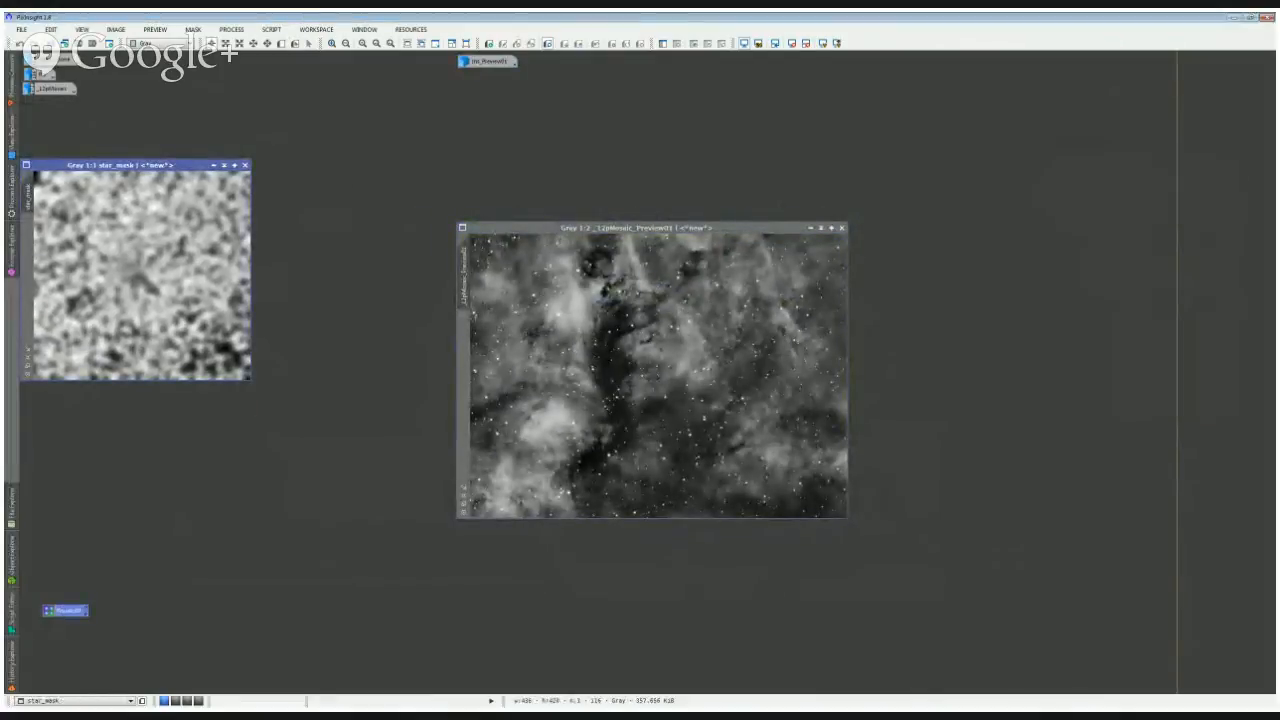
{"action": "left_click_drag", "start_coordinate": [65, 610], "coordinate": [52, 393]}
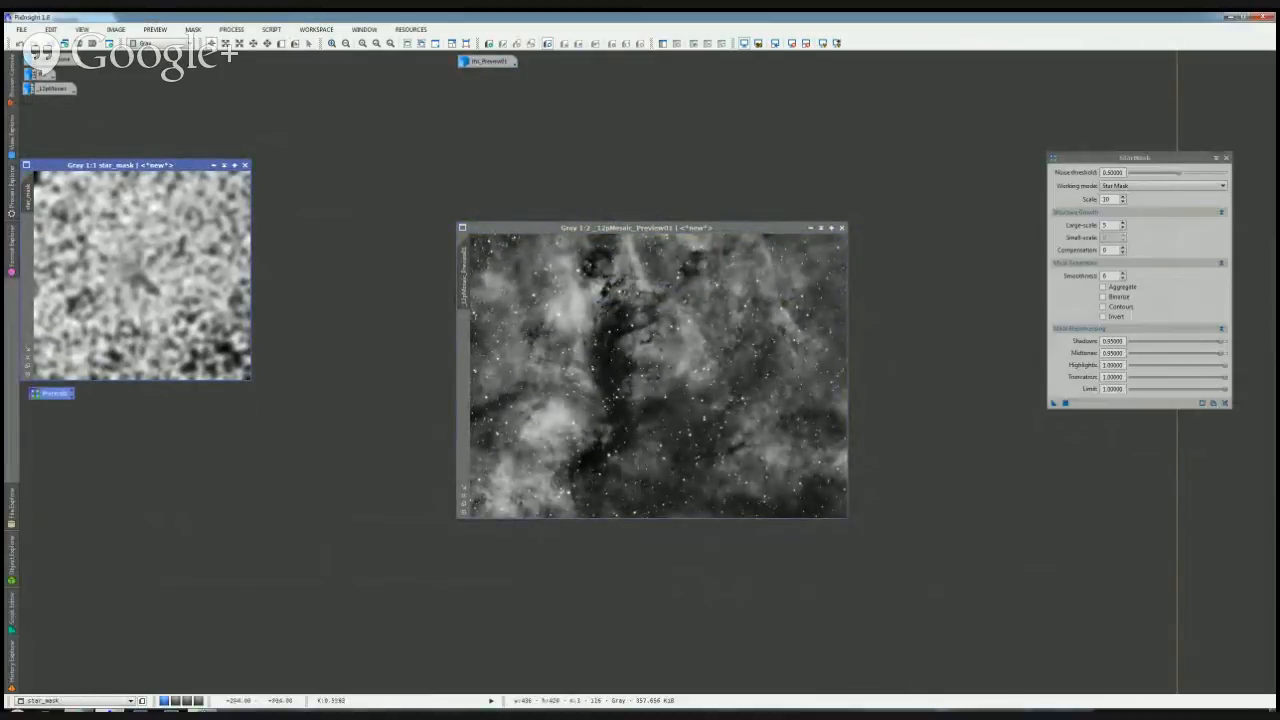
Step: Move the crop and StarMask higher in the workspace and reset StarMask to its default settings
{"action": "left_click", "coordinate": [86, 710]}
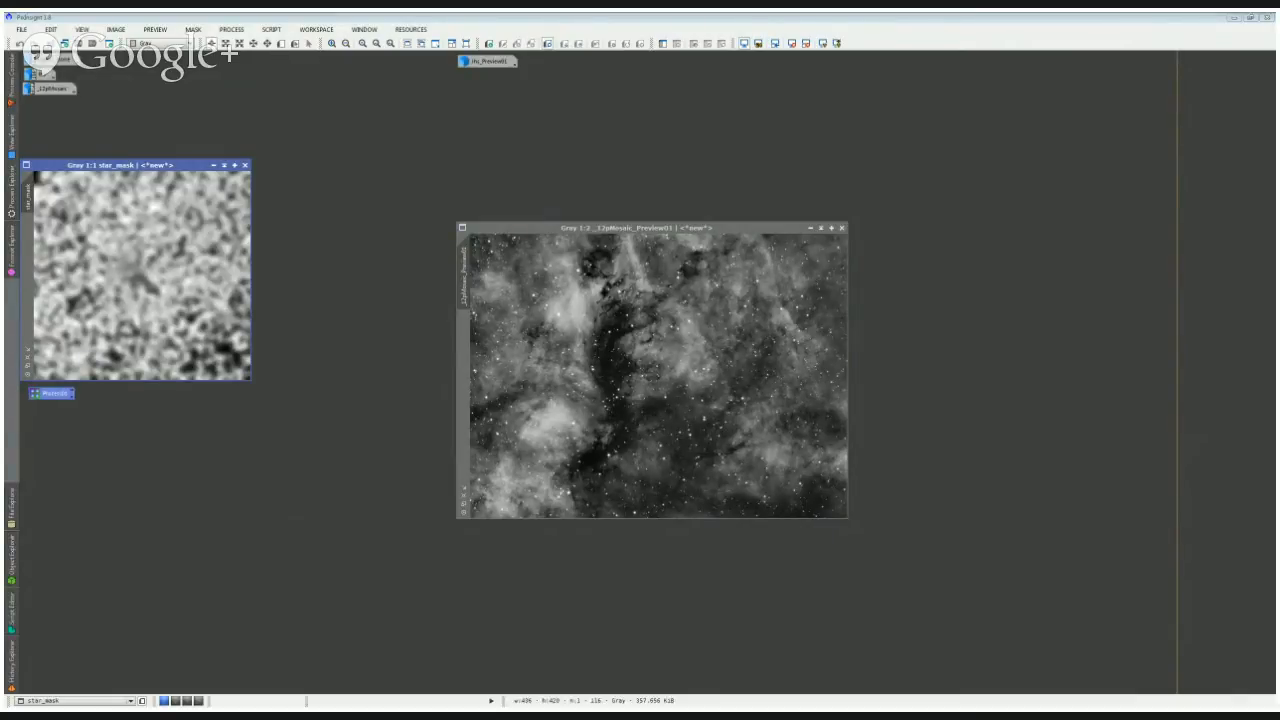
{"action": "left_click_drag", "start_coordinate": [718, 229], "coordinate": [654, 145]}
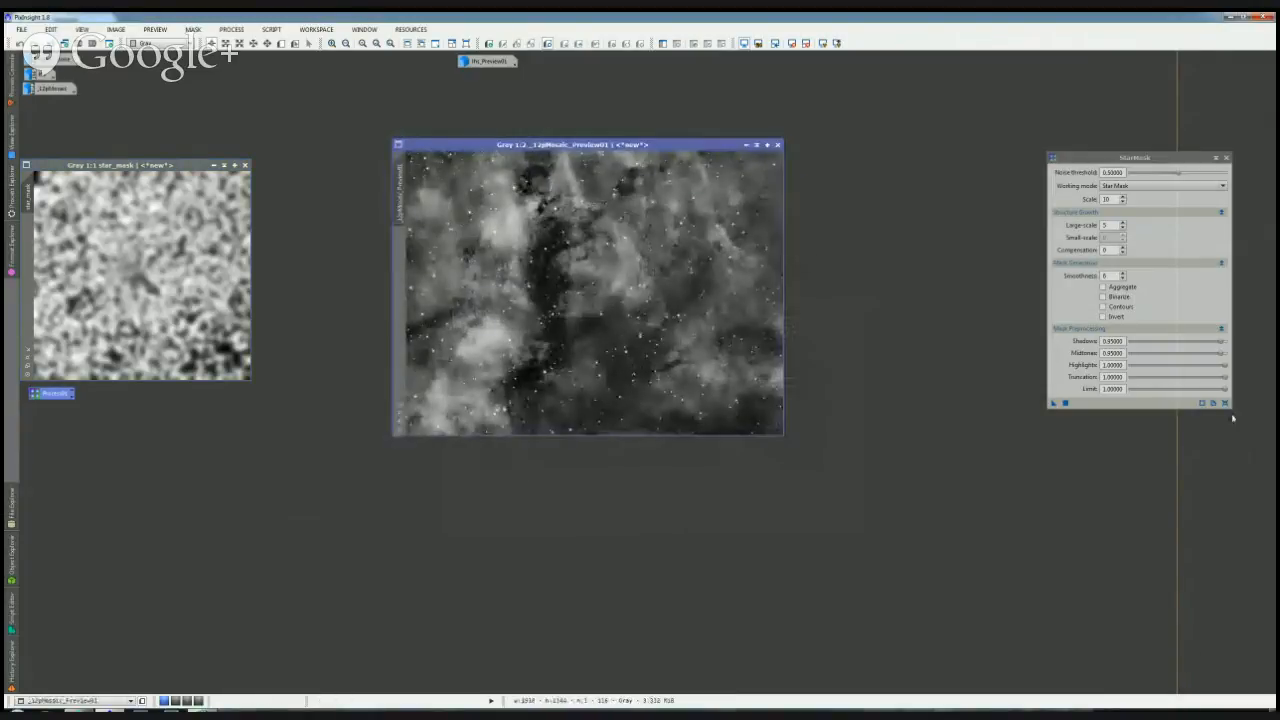
{"action": "left_click_drag", "start_coordinate": [1135, 157], "coordinate": [1078, 57]}
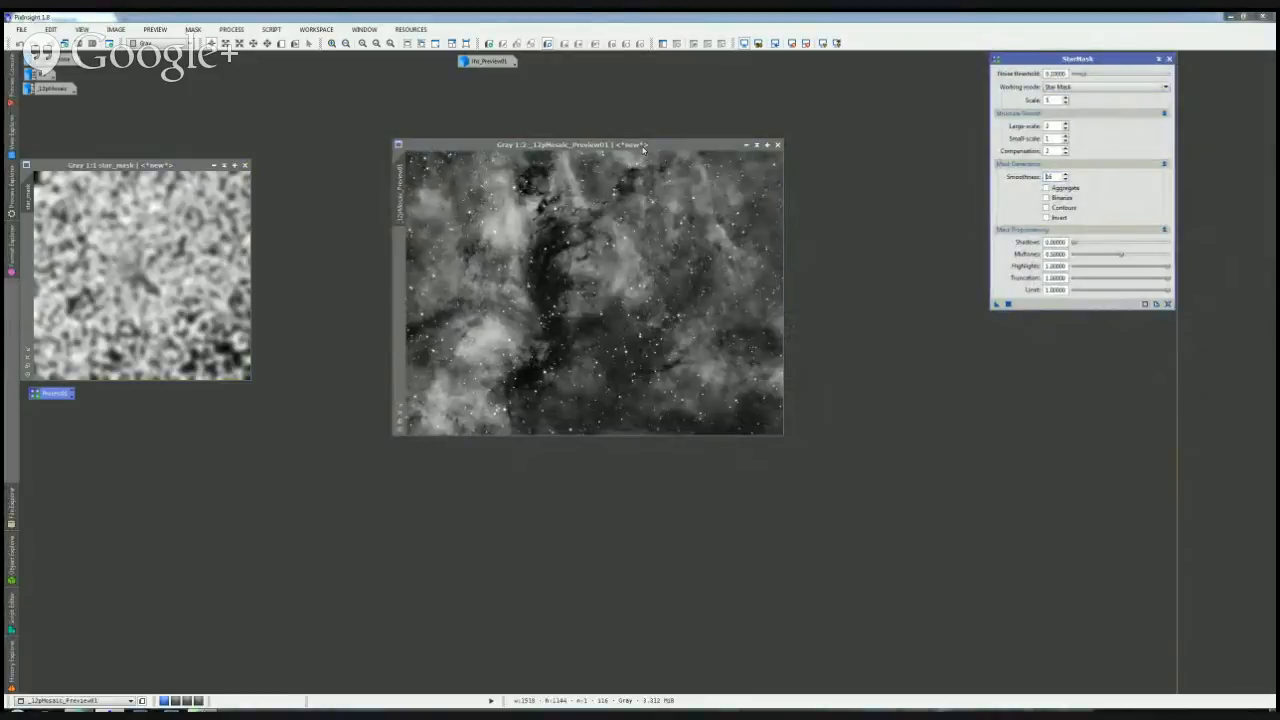
Step: Reposition the 12pMosaic_Preview01 crop and show the whole image at 1:1 with its window fitted to it
{"action": "left_click_drag", "start_coordinate": [642, 148], "coordinate": [648, 105]}
{"action": "scroll", "coordinate": [604, 227], "scroll_direction": "up", "scroll_amount": 1}
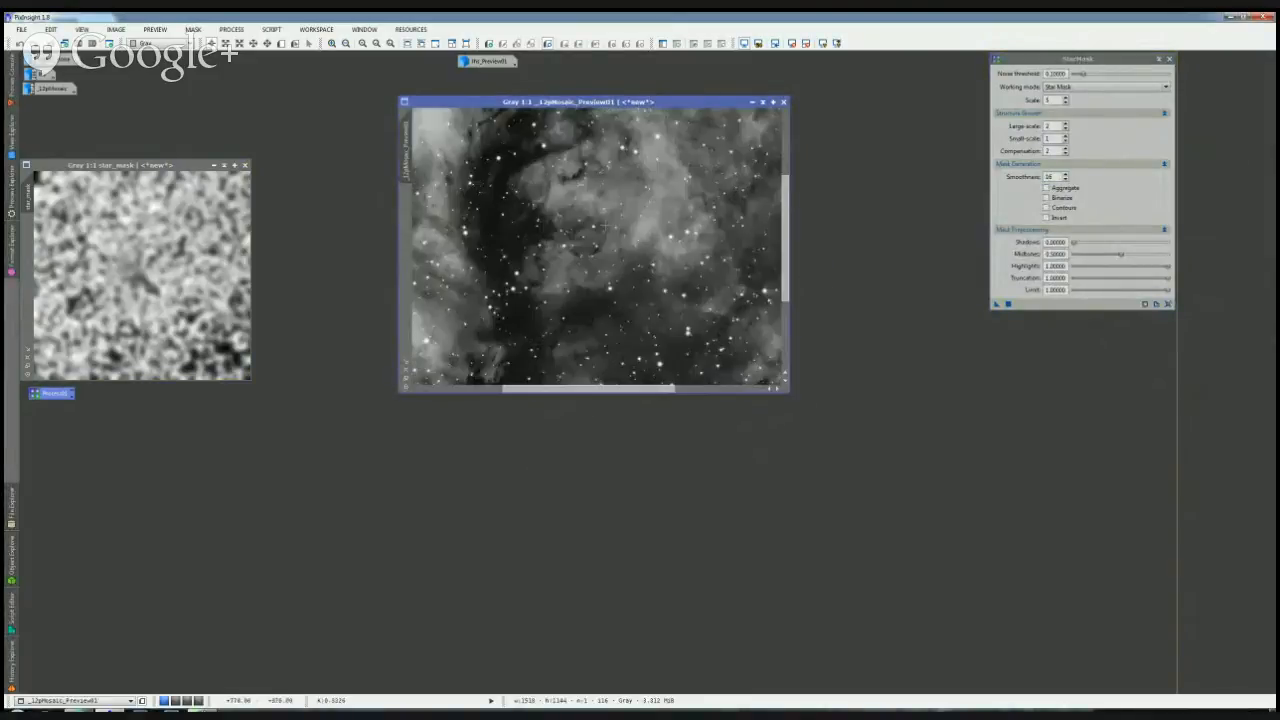
{"action": "scroll", "coordinate": [604, 227], "scroll_direction": "down", "scroll_amount": 2}
{"action": "left_click", "coordinate": [405, 370]}
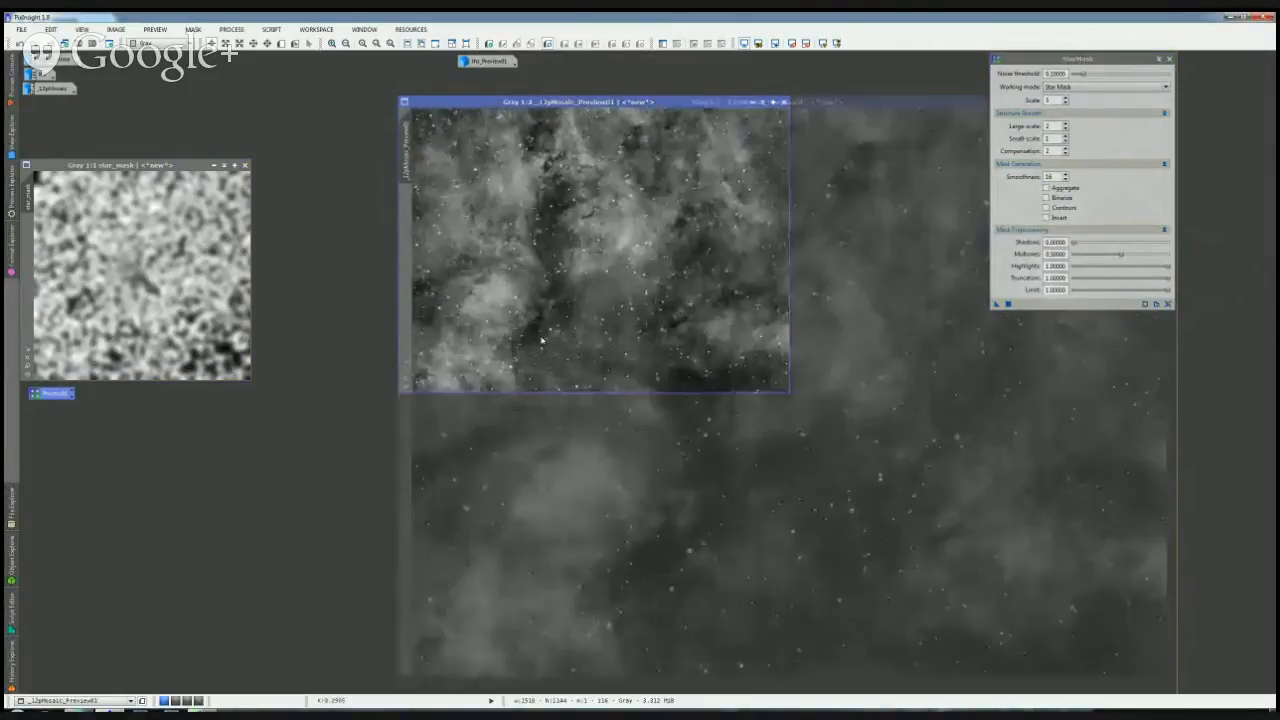
Step: Generate a star mask from the crop with StarMask's default settings, and place the mask window over the crop
{"action": "left_click_drag", "start_coordinate": [650, 110], "coordinate": [480, 76]}
{"action": "left_click_drag", "start_coordinate": [1080, 59], "coordinate": [1113, 66]}
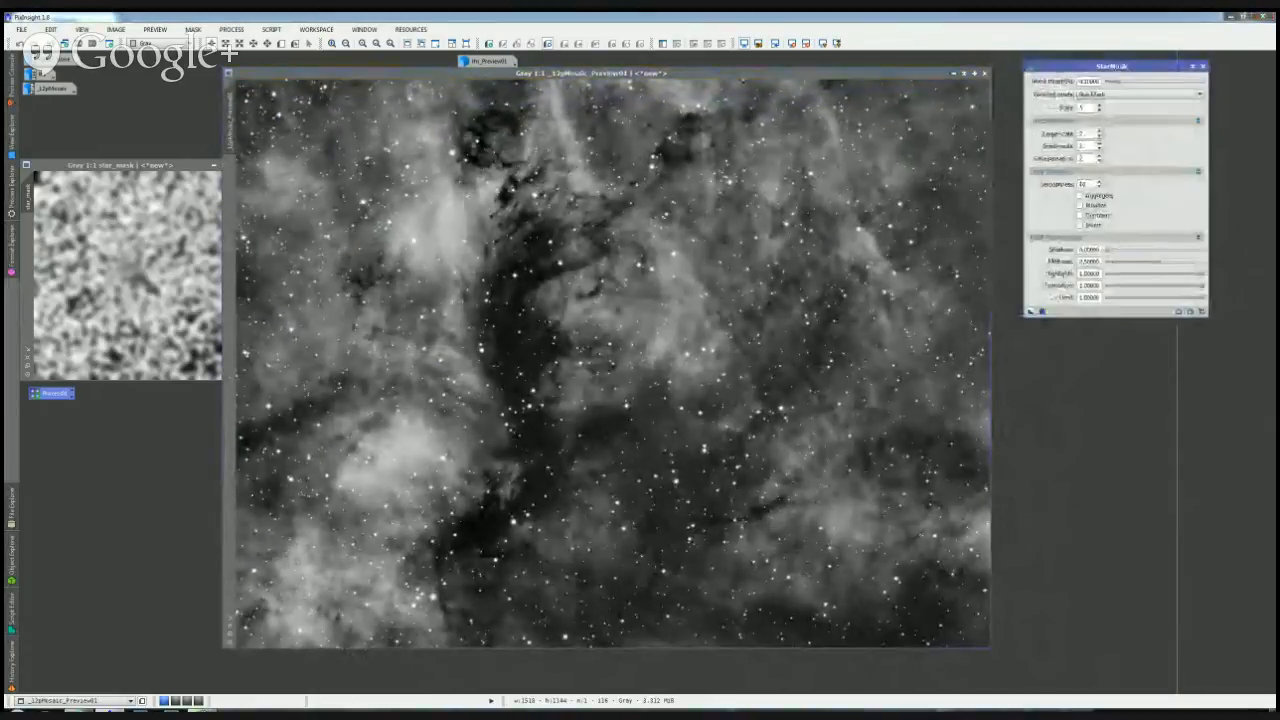
{"action": "left_click", "coordinate": [667, 235]}
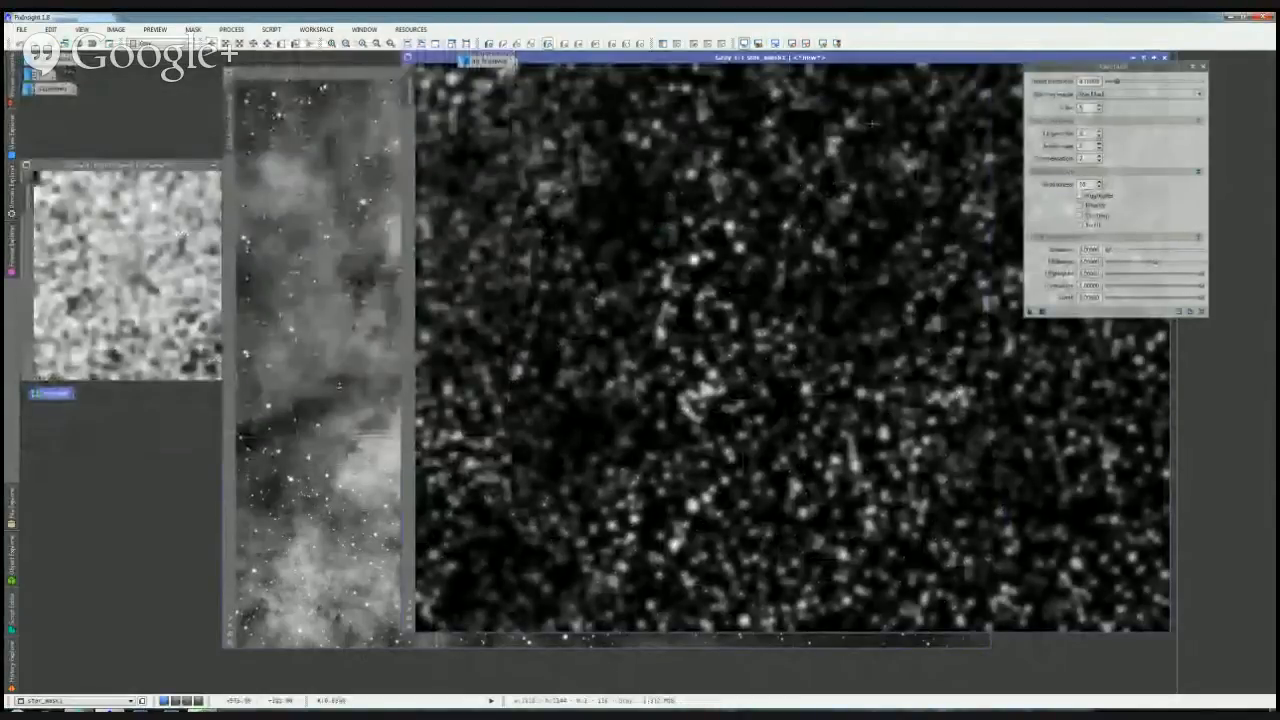
{"action": "left_click_drag", "start_coordinate": [872, 62], "coordinate": [652, 84]}
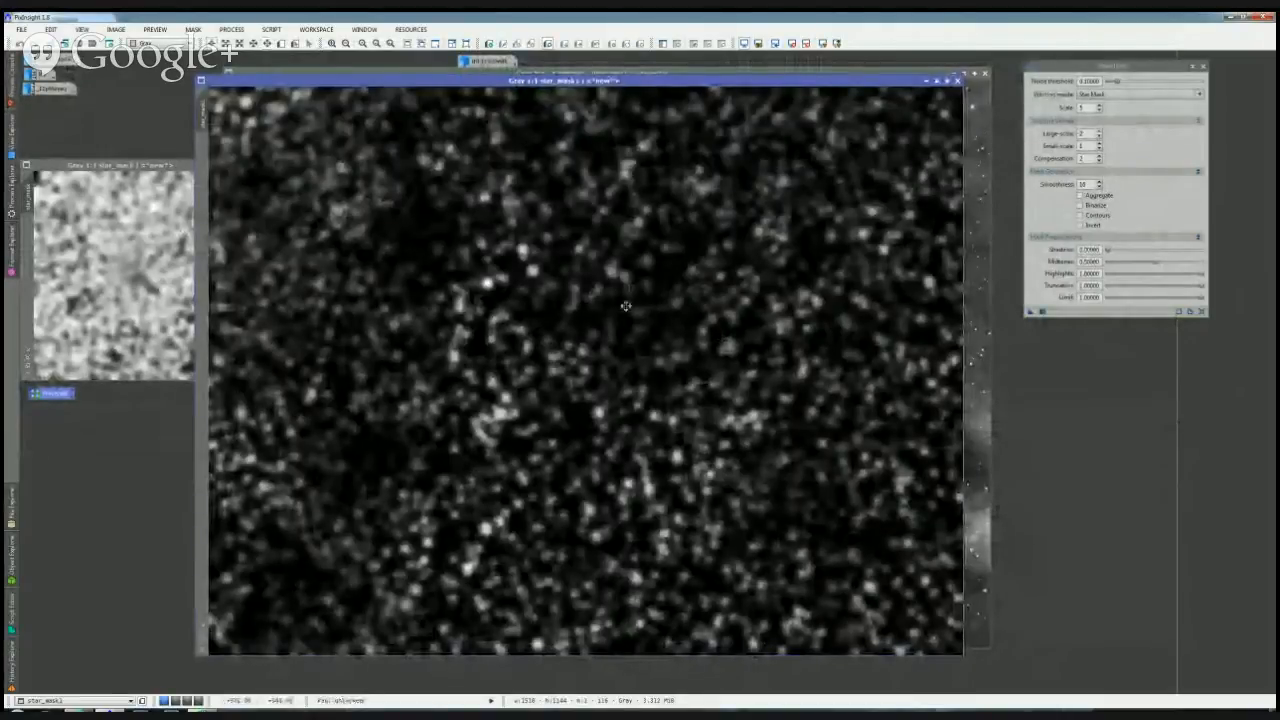
Step: Examine the structures captured in star_mask1 at several zoom levels, including its upper-left area
{"action": "scroll", "coordinate": [807, 376], "scroll_direction": "up", "scroll_amount": 1}
{"action": "scroll", "coordinate": [807, 376], "scroll_direction": "up", "scroll_amount": 1}
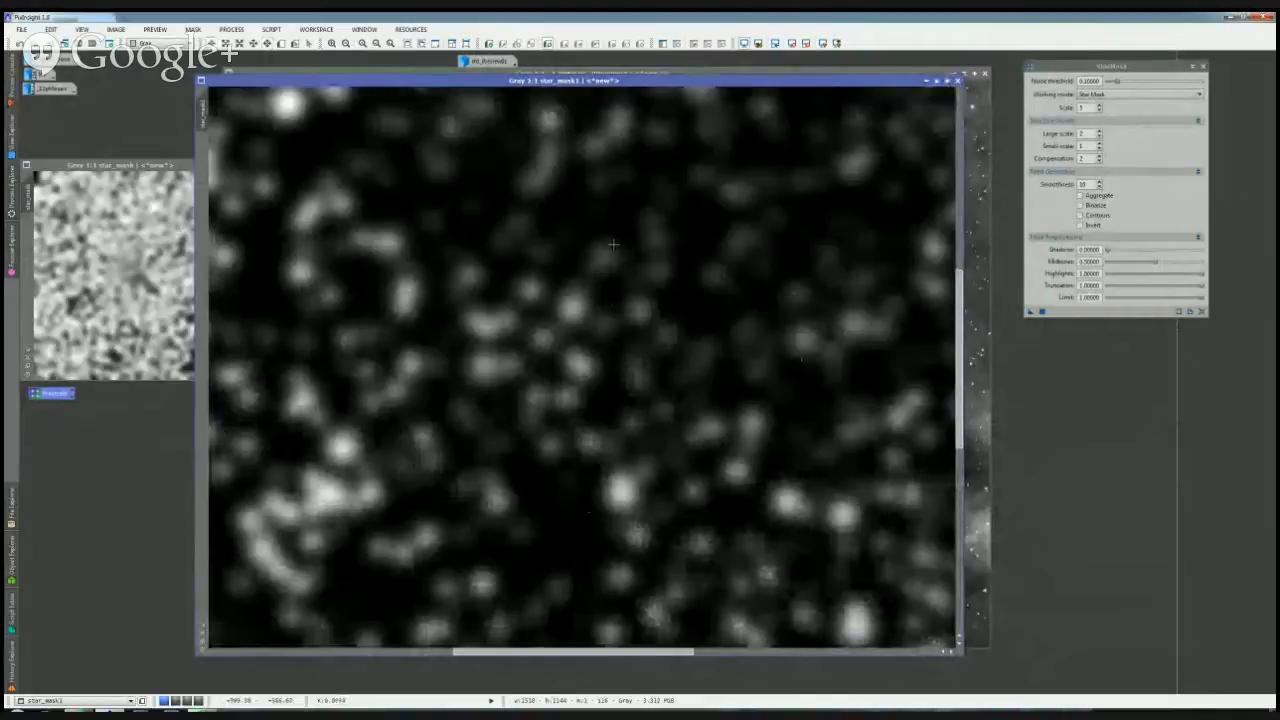
{"action": "scroll", "coordinate": [625, 316], "scroll_direction": "down", "scroll_amount": 1}
{"action": "scroll", "coordinate": [570, 287], "scroll_direction": "down", "scroll_amount": 1}
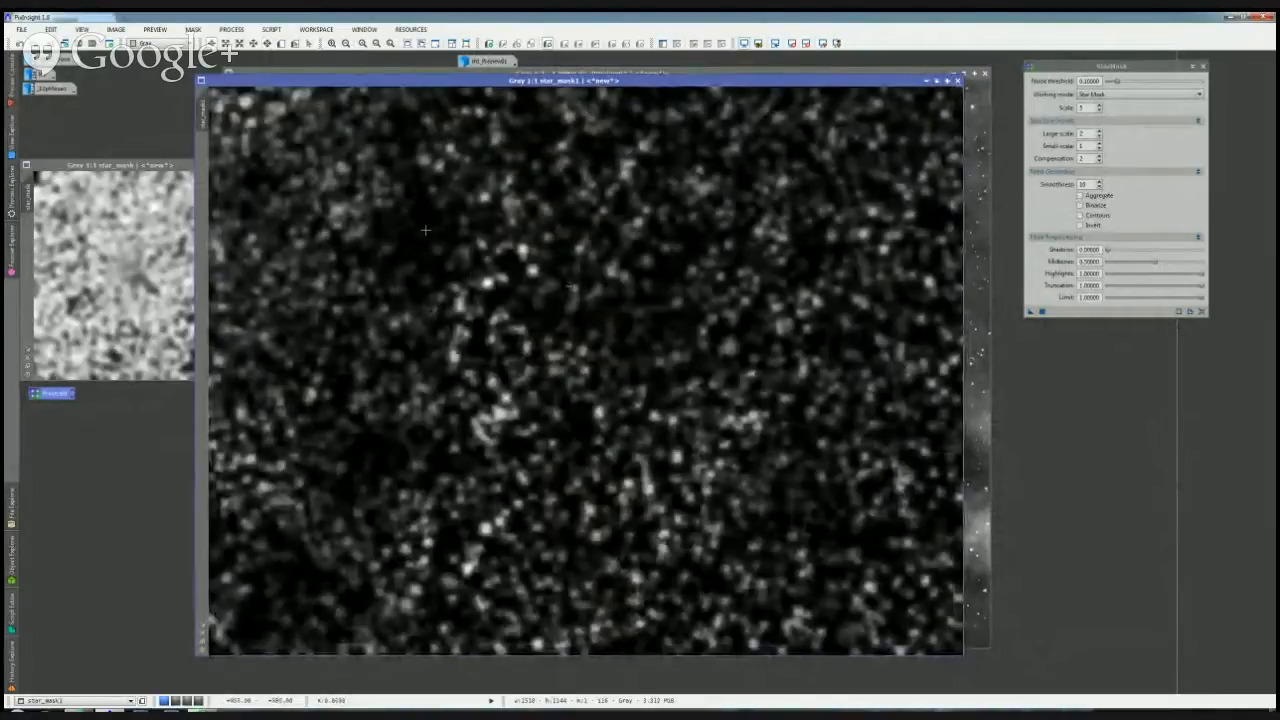
{"action": "scroll", "coordinate": [471, 271], "scroll_direction": "down", "scroll_amount": 1}
{"action": "scroll", "coordinate": [735, 322], "scroll_direction": "up", "scroll_amount": 1}
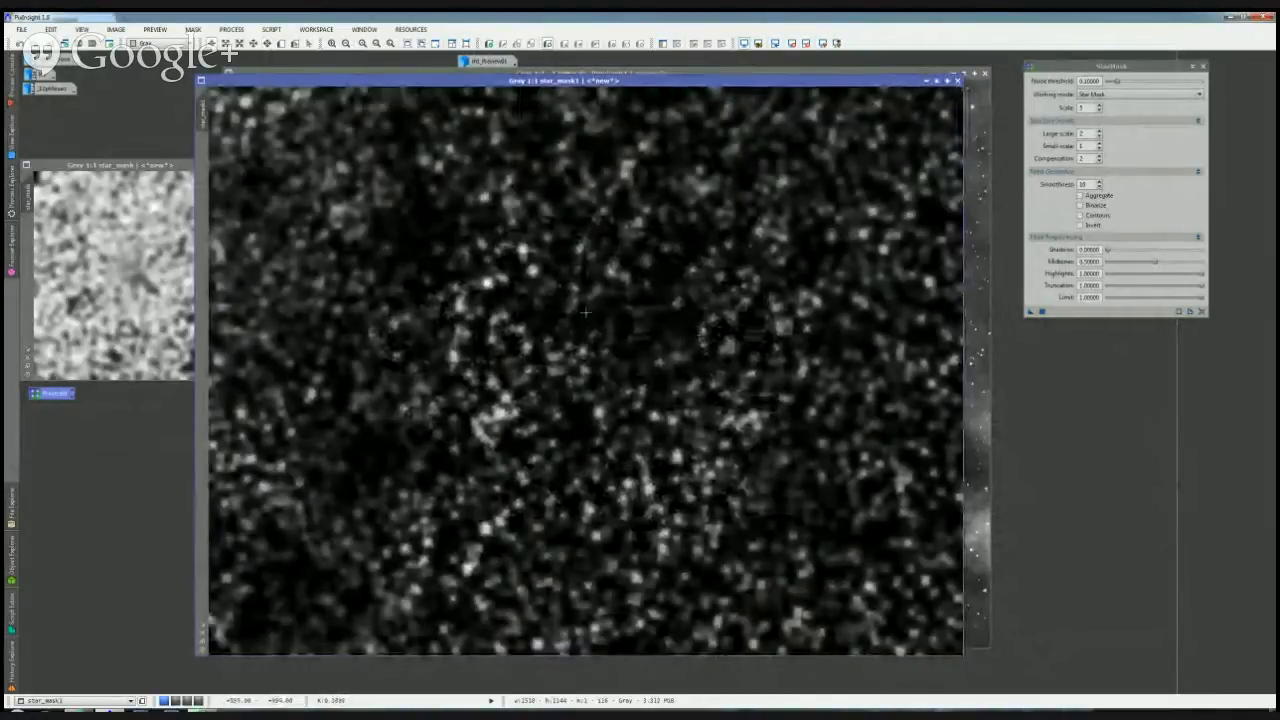
{"action": "scroll", "coordinate": [738, 241], "scroll_direction": "up", "scroll_amount": 1}
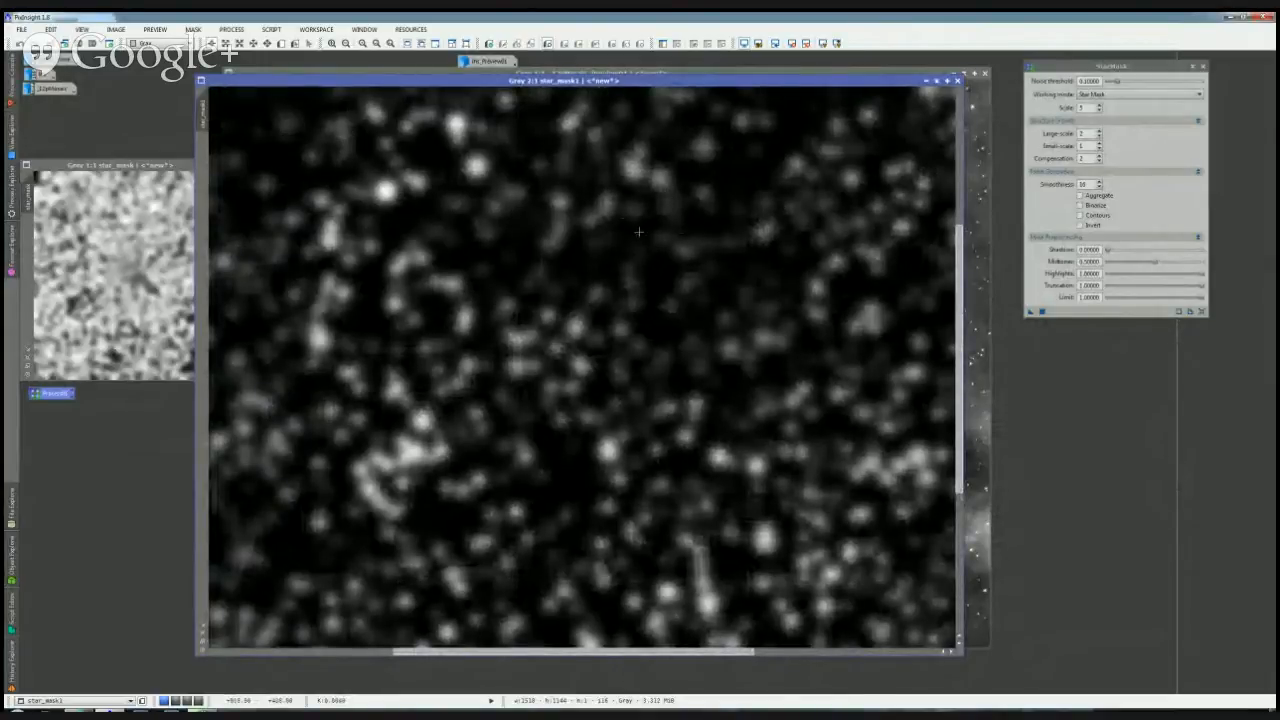
{"action": "left_click_drag", "start_coordinate": [605, 134], "coordinate": [648, 324]}
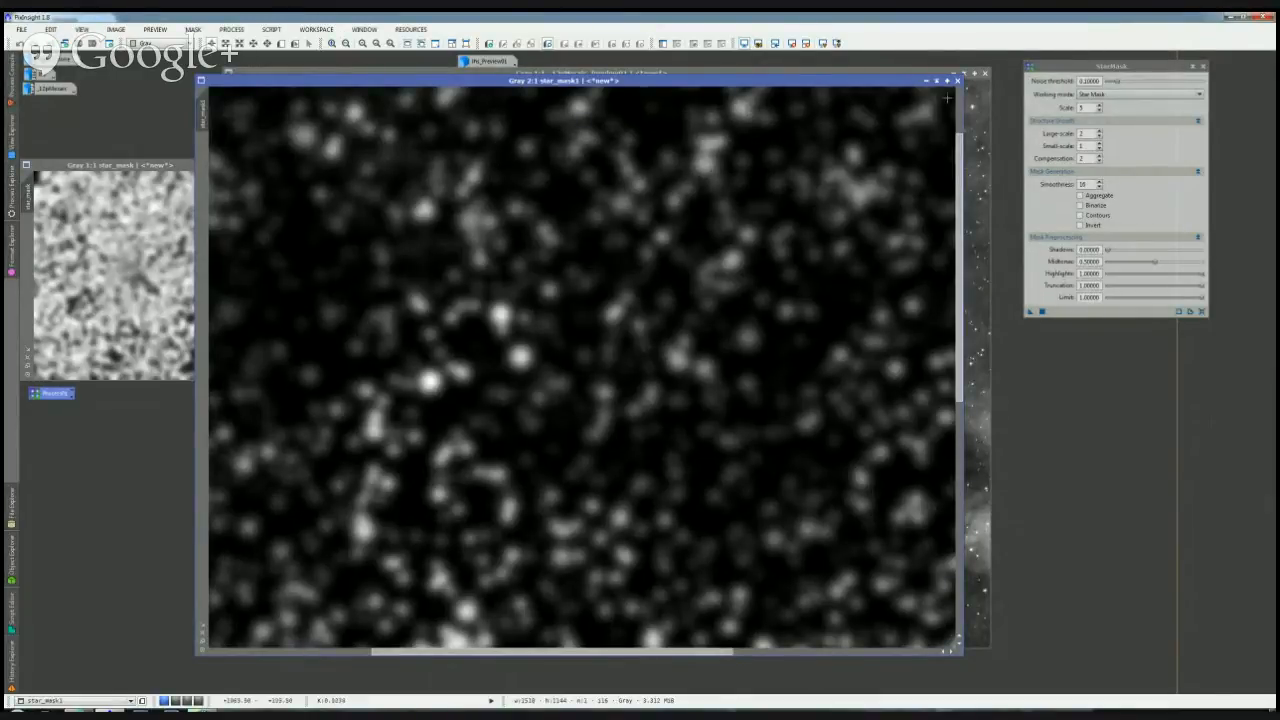
{"action": "scroll", "coordinate": [754, 280], "scroll_direction": "down", "scroll_amount": 2}
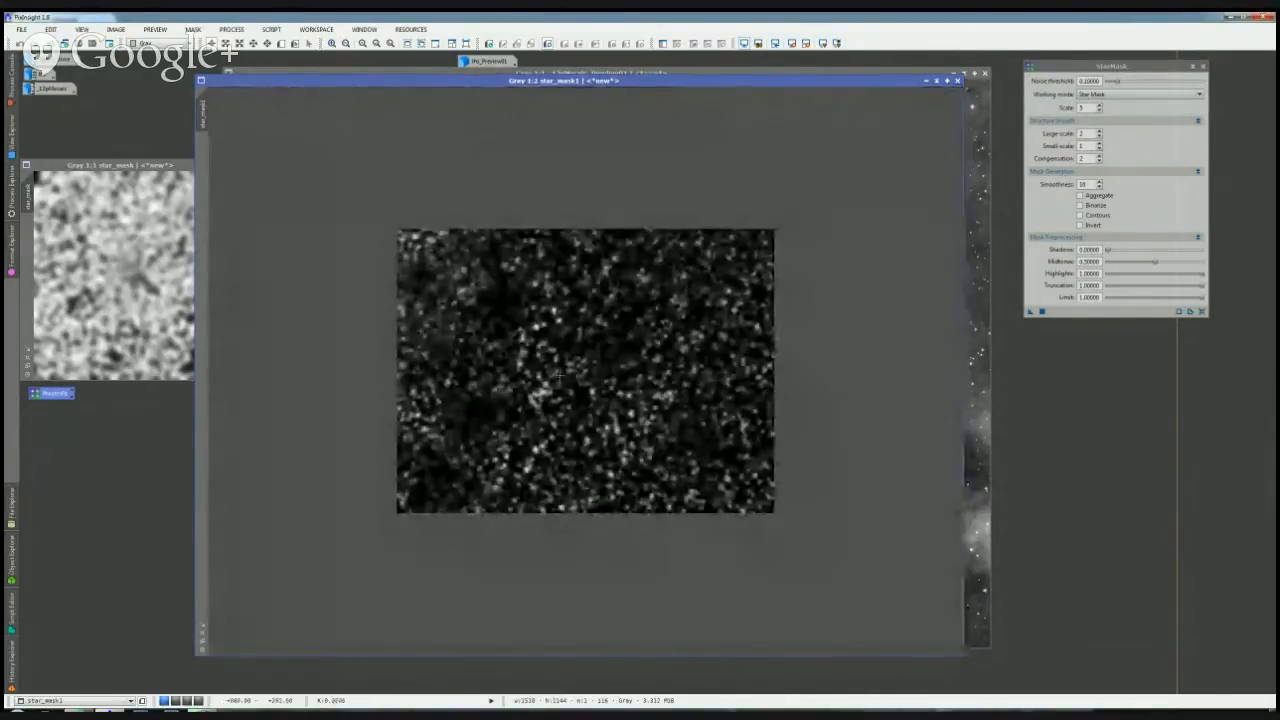
{"action": "scroll", "coordinate": [558, 373], "scroll_direction": "up", "scroll_amount": 1}
{"action": "scroll", "coordinate": [445, 290], "scroll_direction": "up", "scroll_amount": 1}
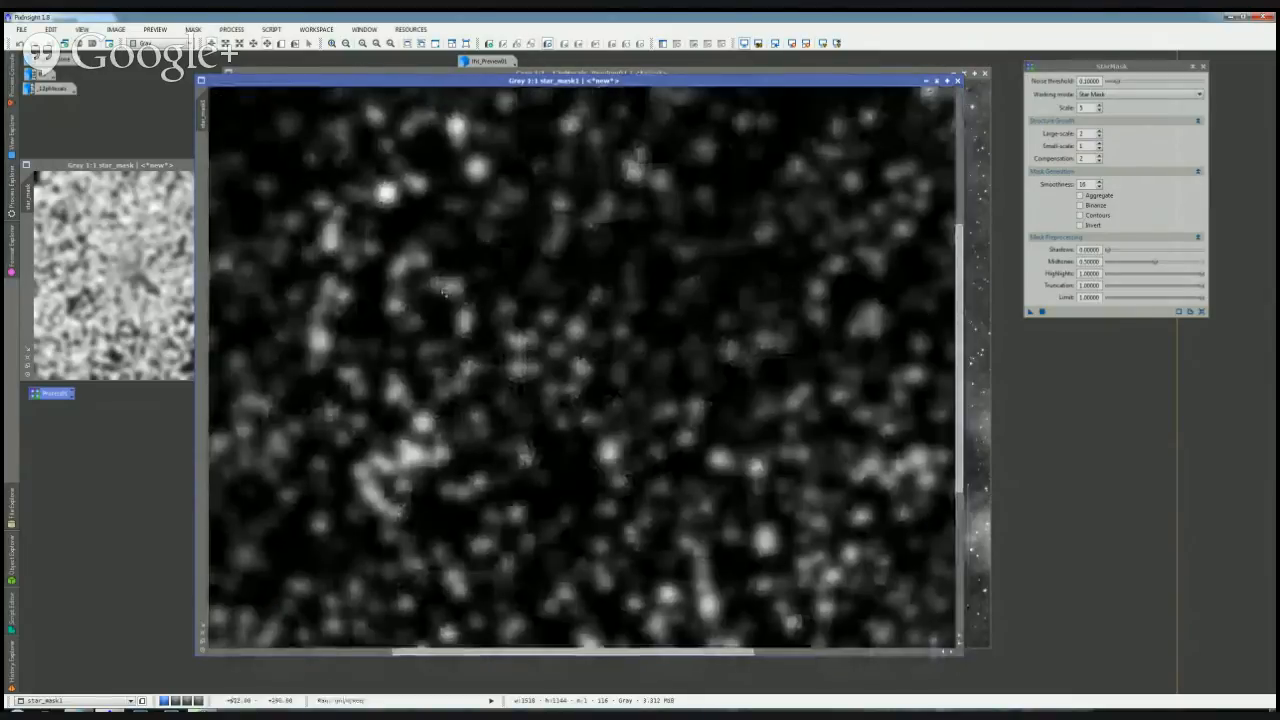
{"action": "left_click_drag", "start_coordinate": [445, 290], "coordinate": [705, 461]}
{"action": "left_click_drag", "start_coordinate": [422, 264], "coordinate": [560, 363]}
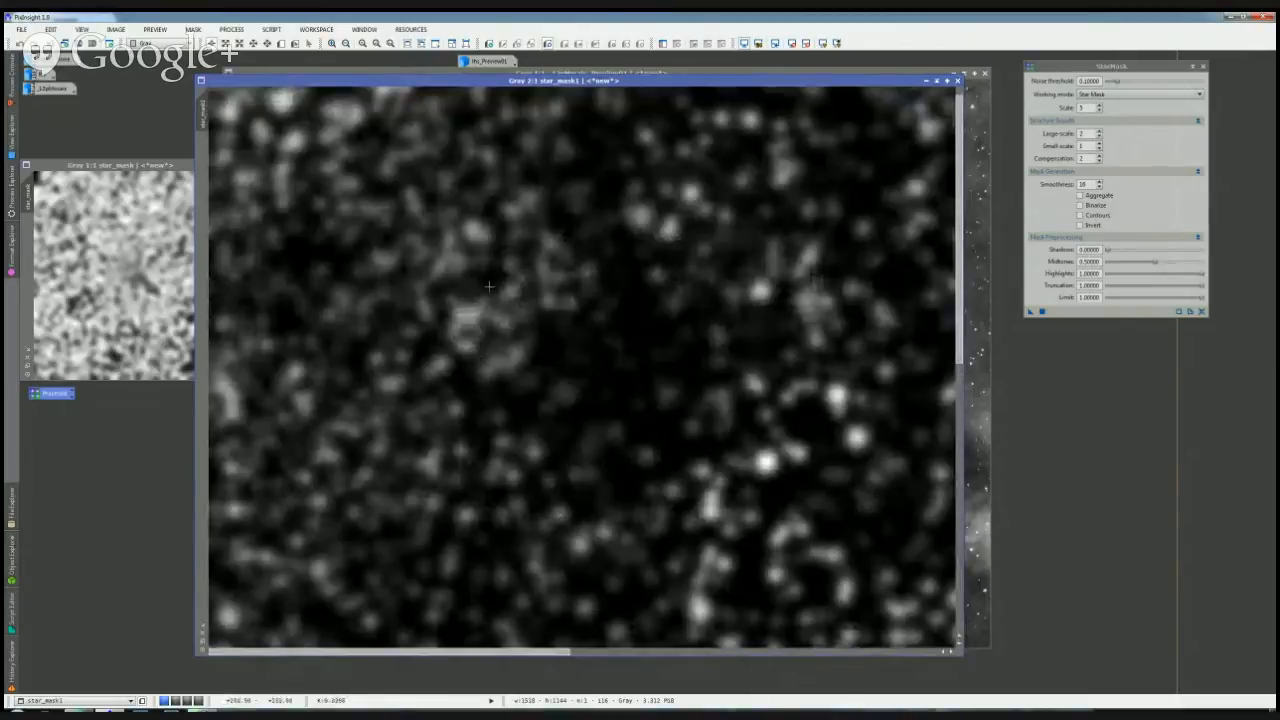
{"action": "left_click", "coordinate": [92, 712]}
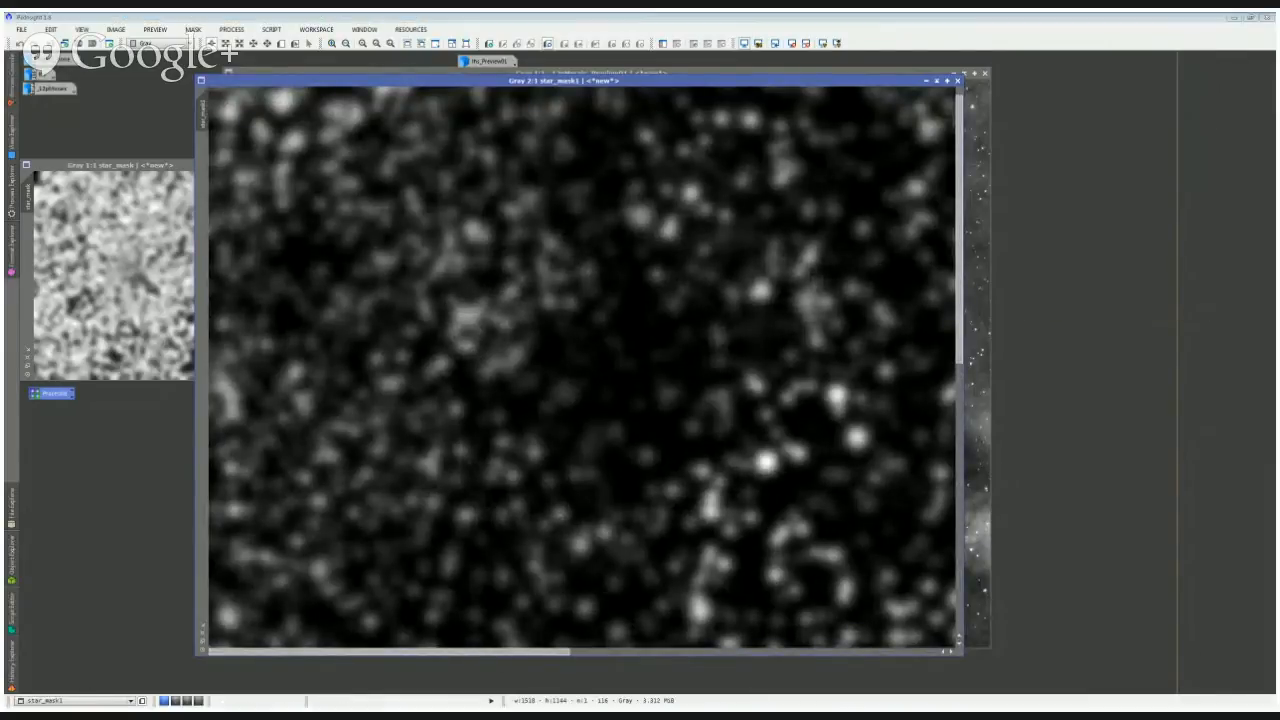
{"action": "left_click", "coordinate": [583, 243]}
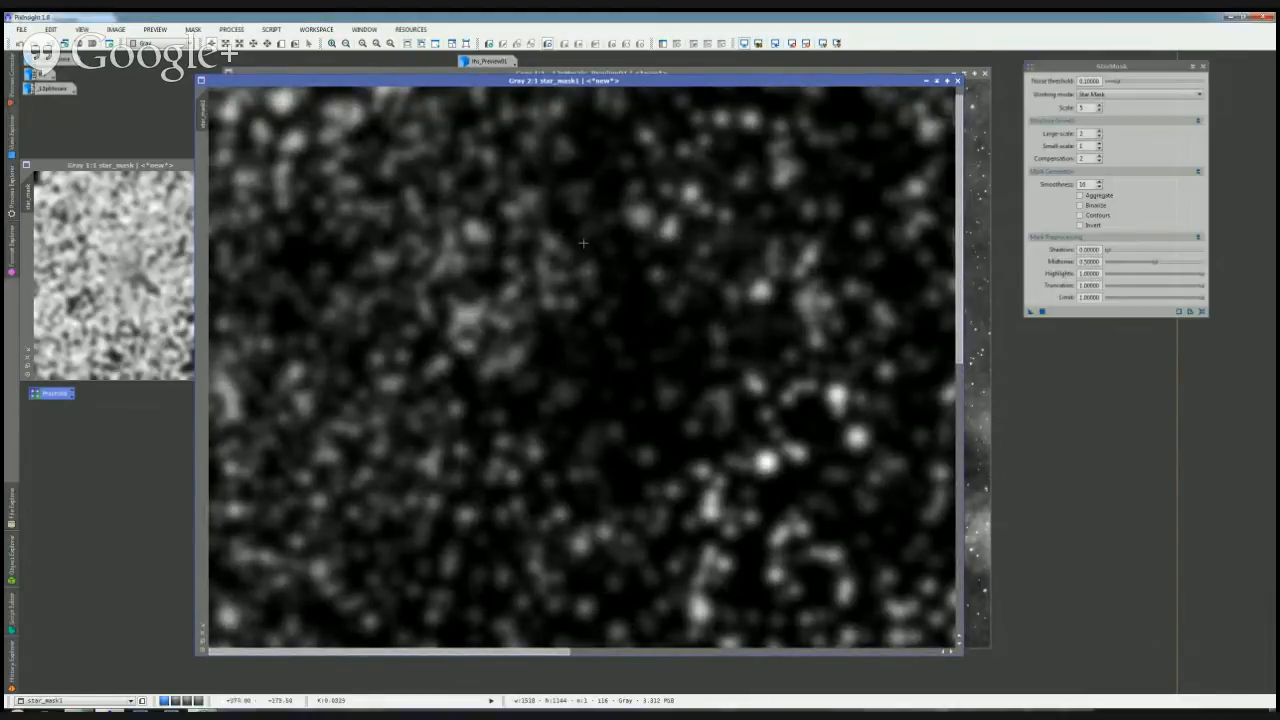
Step: Shift star_mask1 to uncover part of the crop, and inspect the mask for nebula structures picked up among the stars
{"action": "left_click_drag", "start_coordinate": [621, 84], "coordinate": [544, 76]}
{"action": "scroll", "coordinate": [392, 183], "scroll_direction": "down", "scroll_amount": 1}
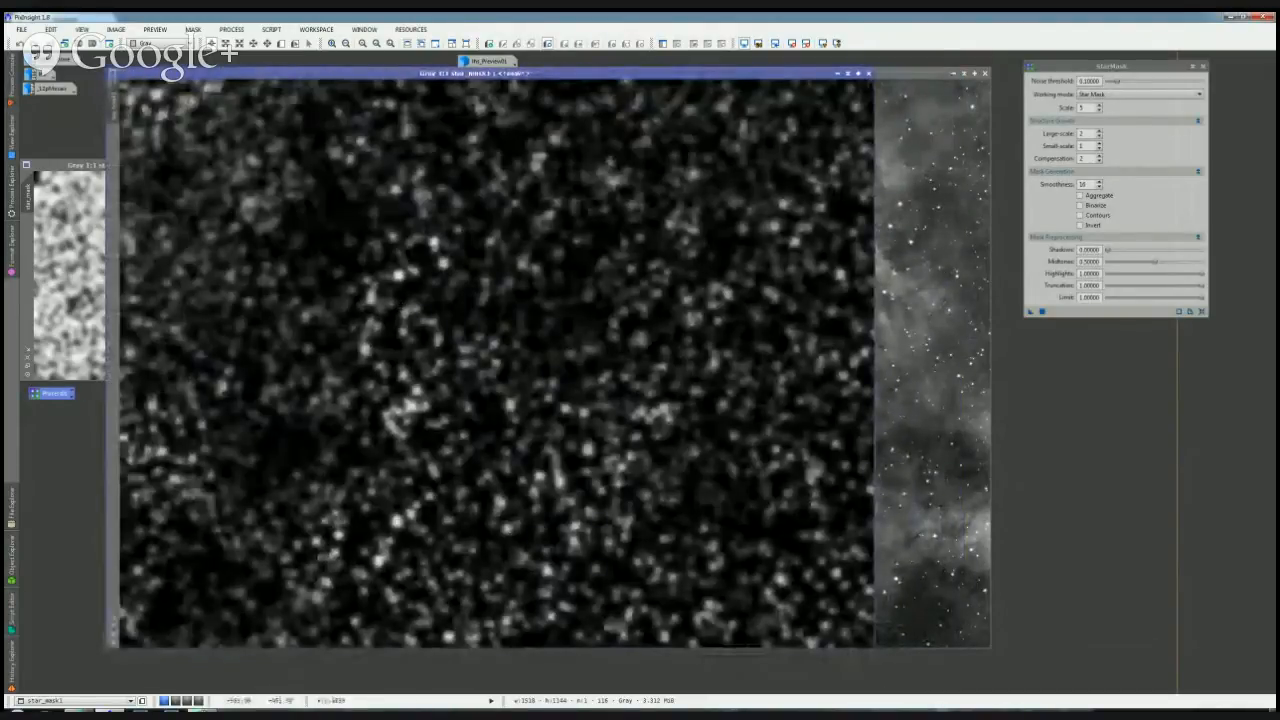
{"action": "scroll", "coordinate": [405, 321], "scroll_direction": "down", "scroll_amount": 1}
{"action": "scroll", "coordinate": [455, 320], "scroll_direction": "up", "scroll_amount": 2}
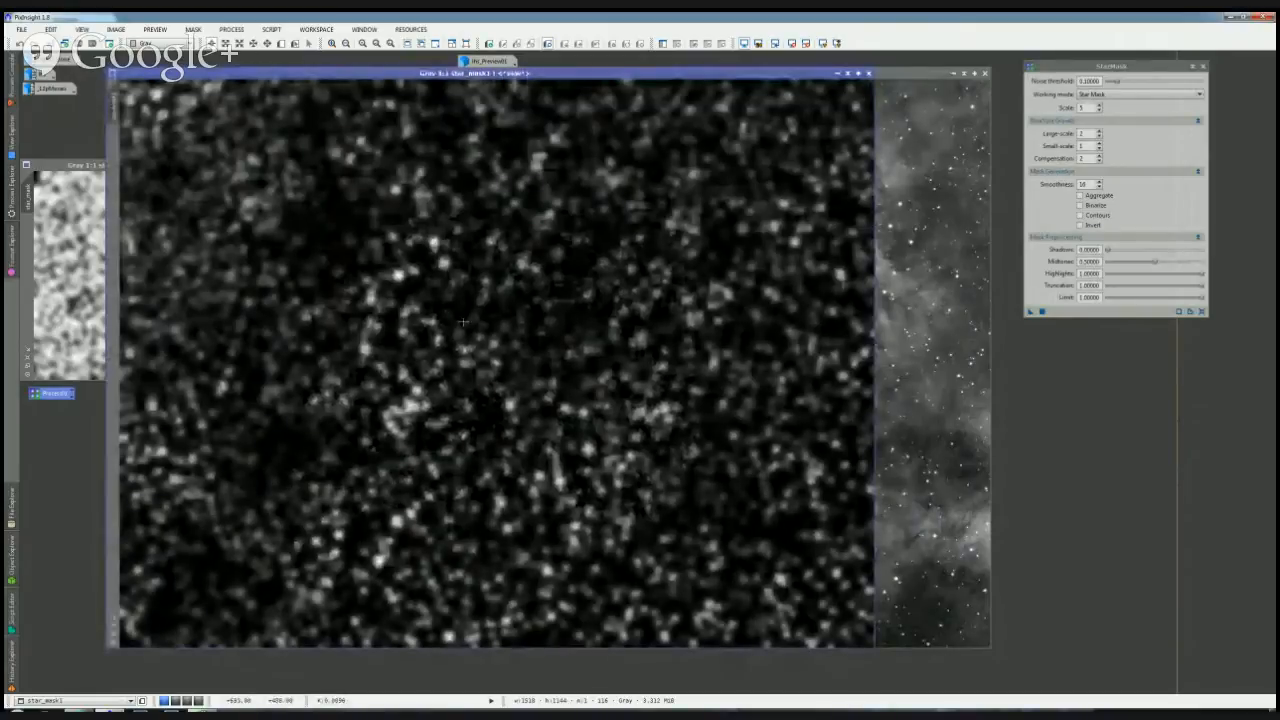
{"action": "scroll", "coordinate": [463, 321], "scroll_direction": "down", "scroll_amount": 1}
{"action": "scroll", "coordinate": [463, 321], "scroll_direction": "up", "scroll_amount": 1}
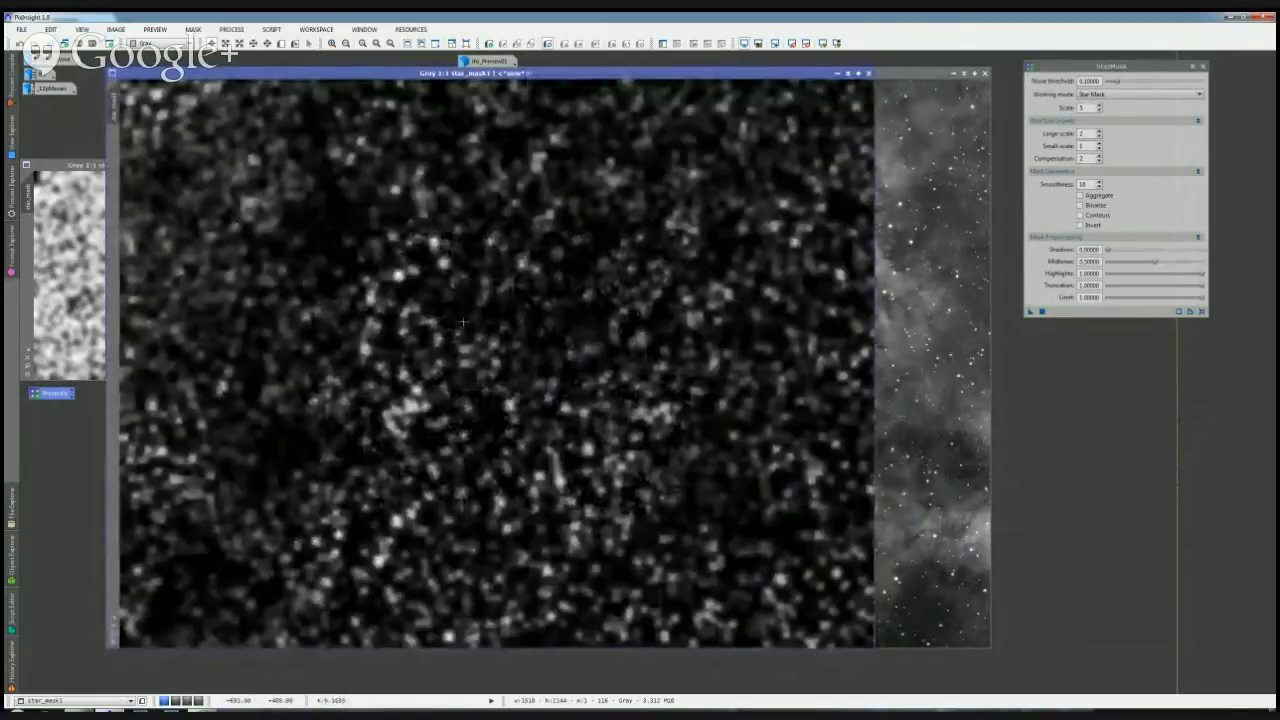
{"action": "scroll", "coordinate": [464, 319], "scroll_direction": "up", "scroll_amount": 1}
{"action": "scroll", "coordinate": [466, 318], "scroll_direction": "down", "scroll_amount": 1}
{"action": "scroll", "coordinate": [466, 318], "scroll_direction": "down", "scroll_amount": 1}
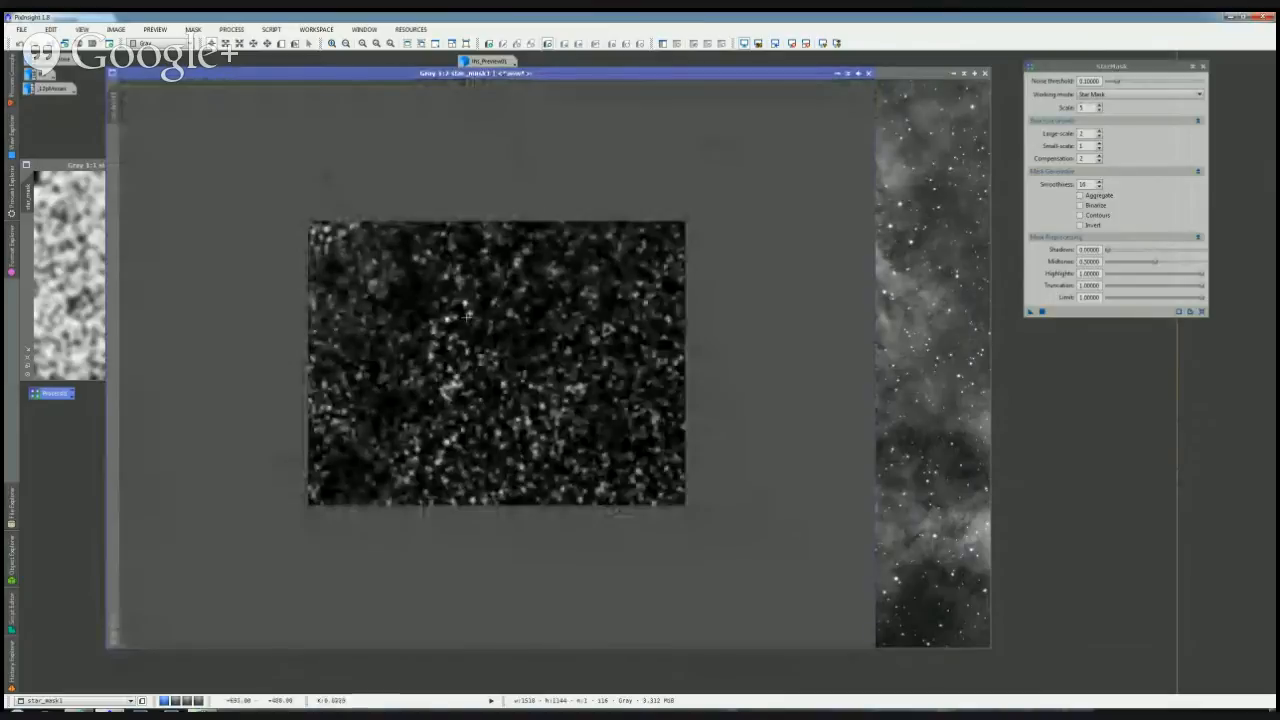
{"action": "scroll", "coordinate": [420, 200], "scroll_direction": "up", "scroll_amount": 2}
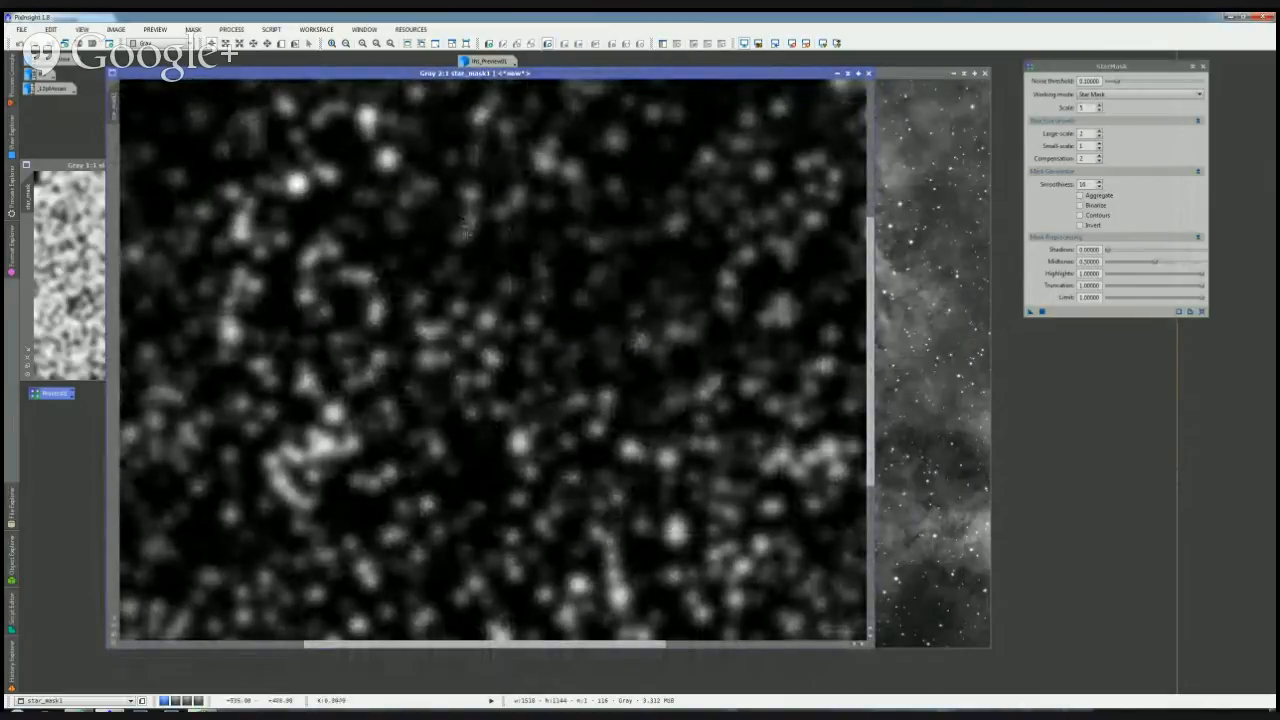
{"action": "left_click_drag", "start_coordinate": [234, 265], "coordinate": [654, 335]}
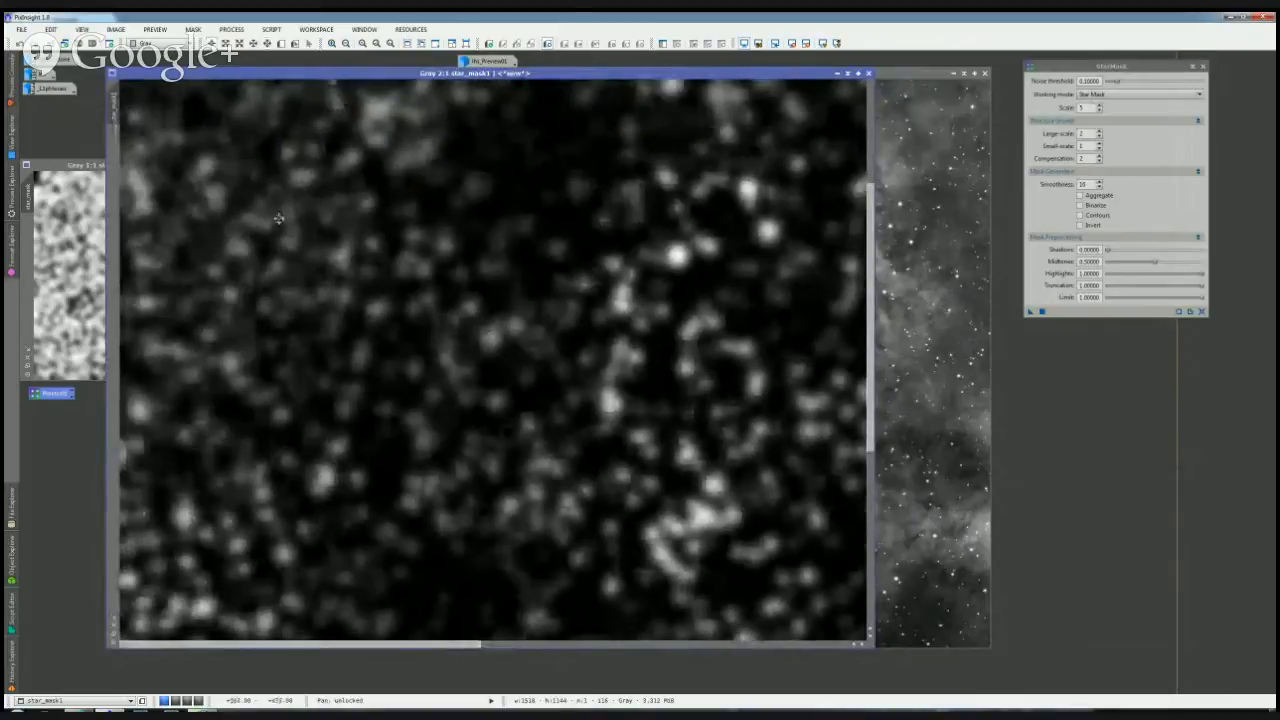
{"action": "left_click_drag", "start_coordinate": [279, 218], "coordinate": [452, 306]}
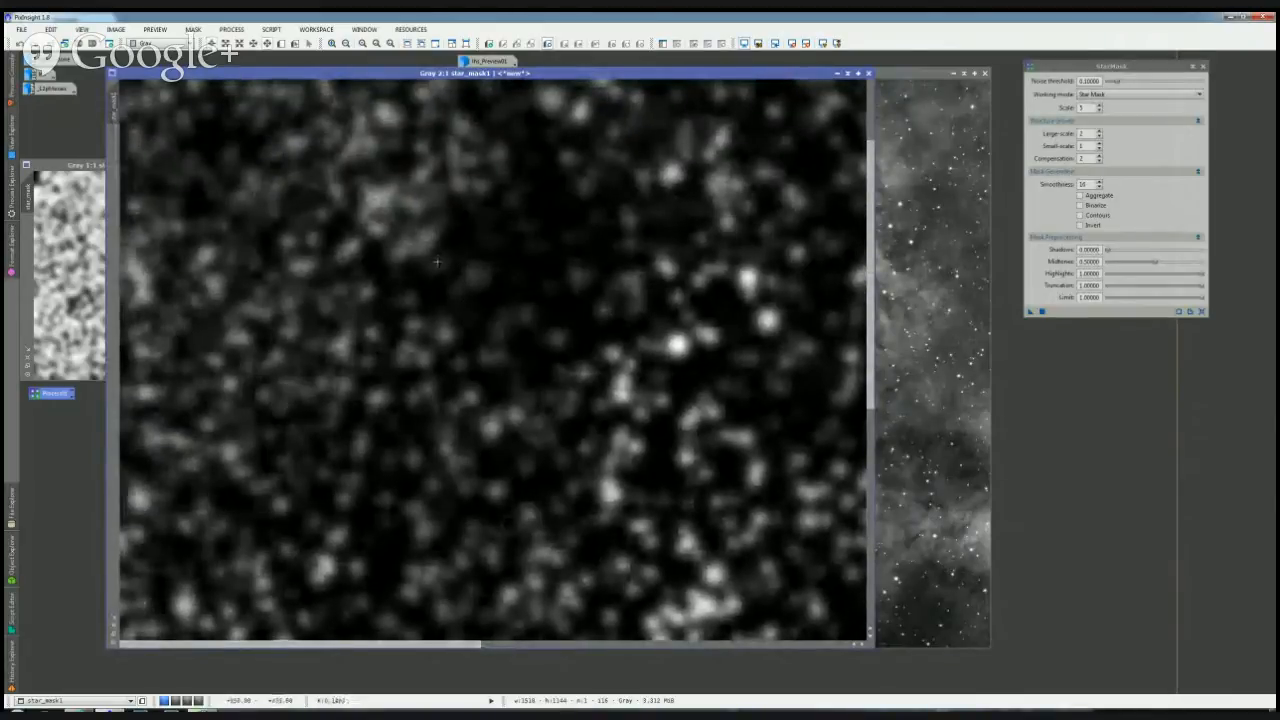
{"action": "left_click_drag", "start_coordinate": [689, 365], "coordinate": [485, 244]}
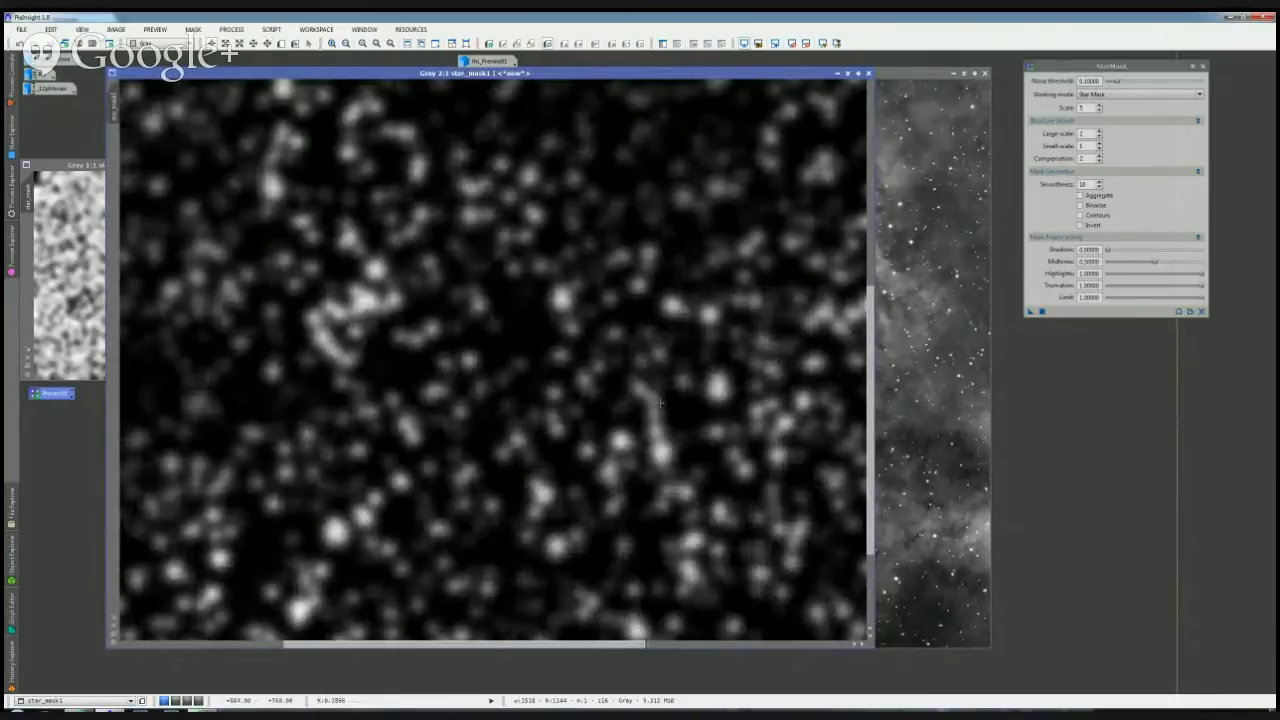
Step: Bring the StarMask settings closer to the images and show star_mask1 at 1:1
{"action": "left_click_drag", "start_coordinate": [1118, 64], "coordinate": [1086, 71]}
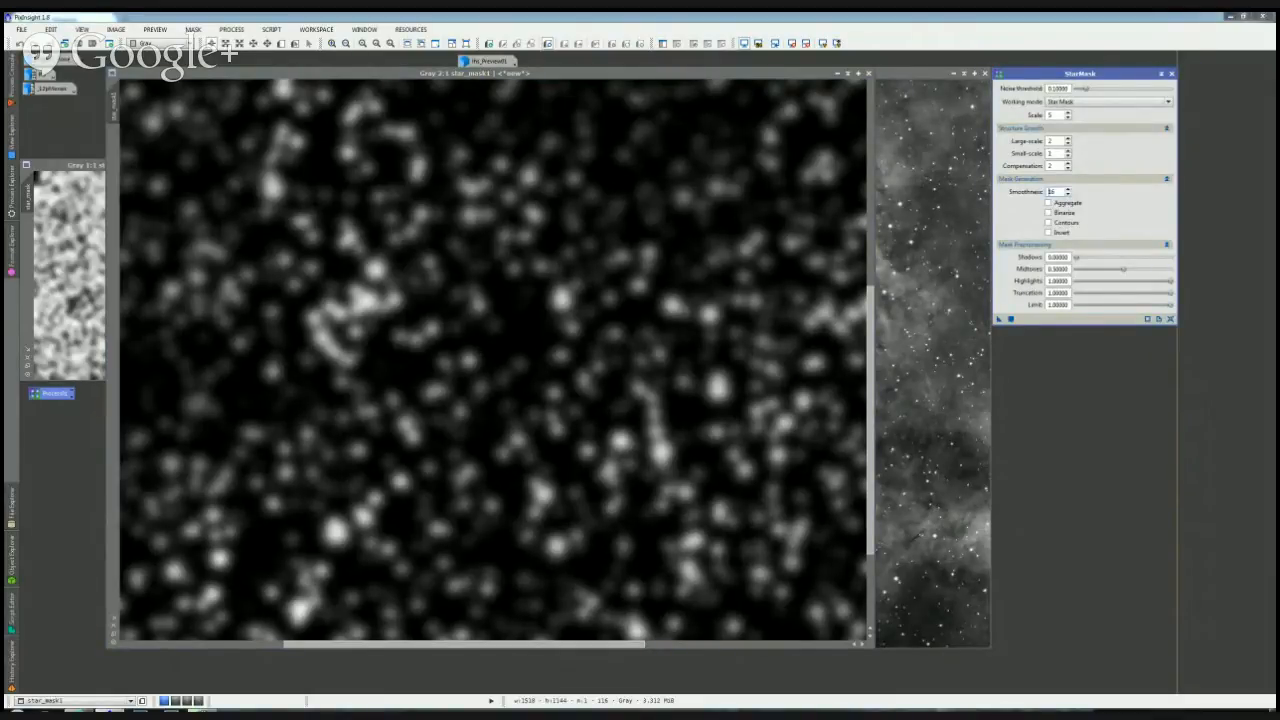
{"action": "left_click_drag", "start_coordinate": [1052, 115], "coordinate": [1036, 118]}
{"action": "scroll", "coordinate": [491, 246], "scroll_direction": "down", "scroll_amount": 1}
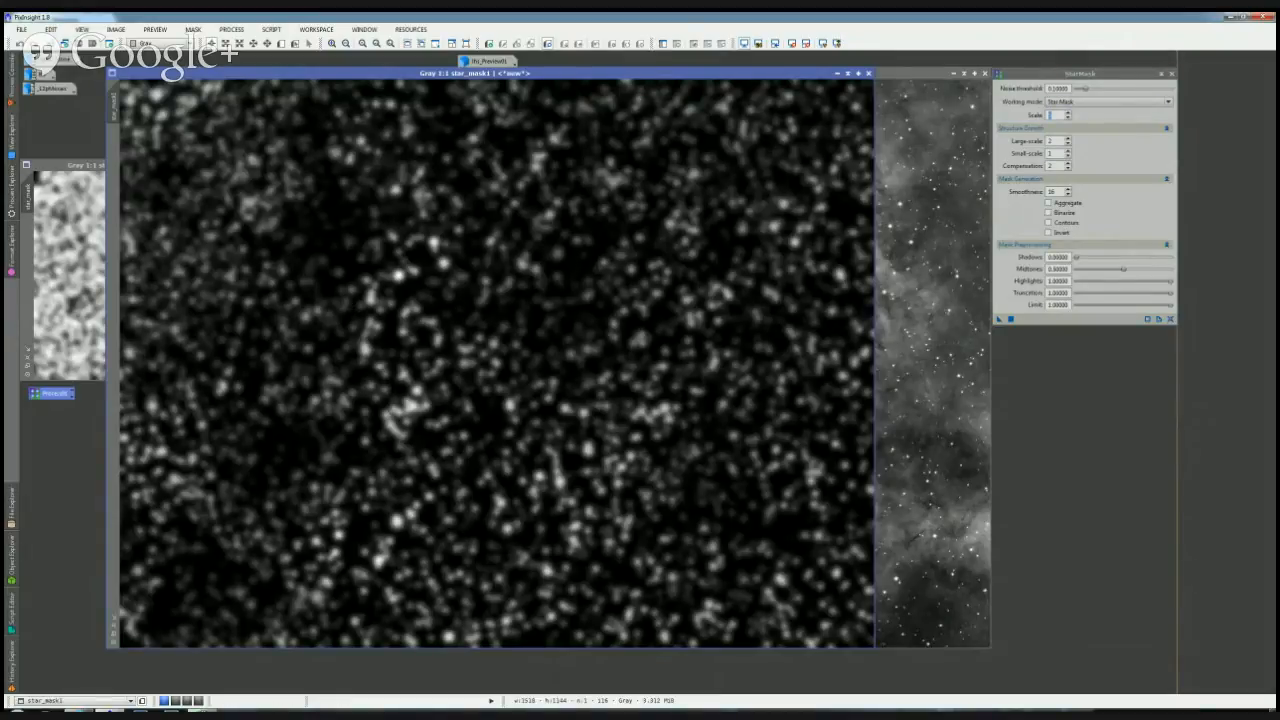
{"action": "left_click", "coordinate": [1054, 115]}
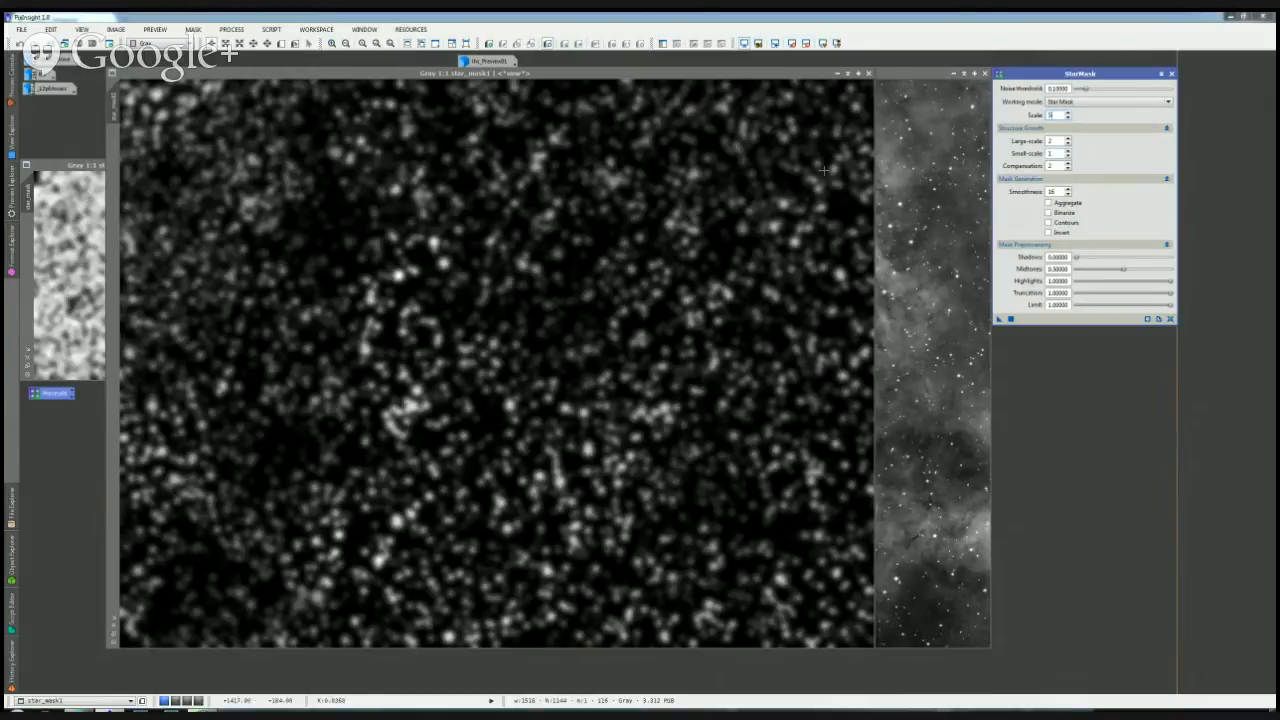
Step: Reduce star_mask1 and the 12pMosaic_Preview01 crop to 1:2 and place their windows side by side
{"action": "left_click_drag", "start_coordinate": [888, 74], "coordinate": [896, 74]}
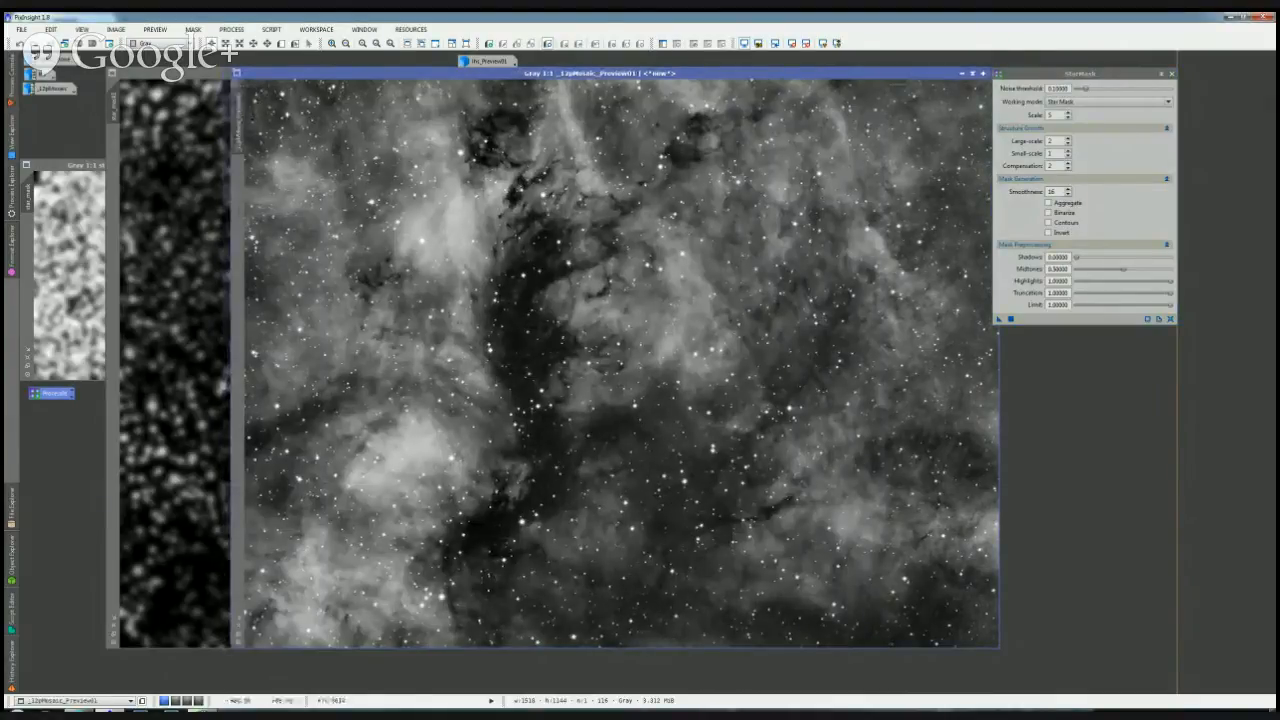
{"action": "left_click", "coordinate": [217, 77]}
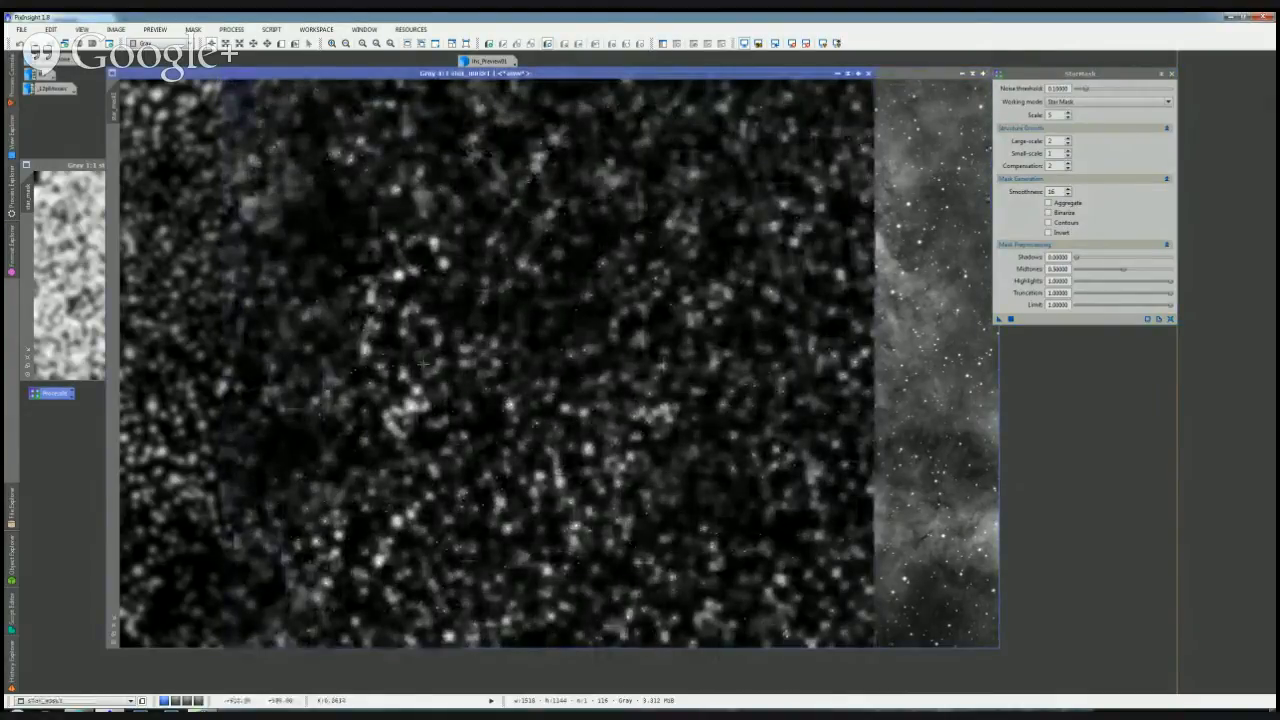
{"action": "left_click", "coordinate": [113, 633]}
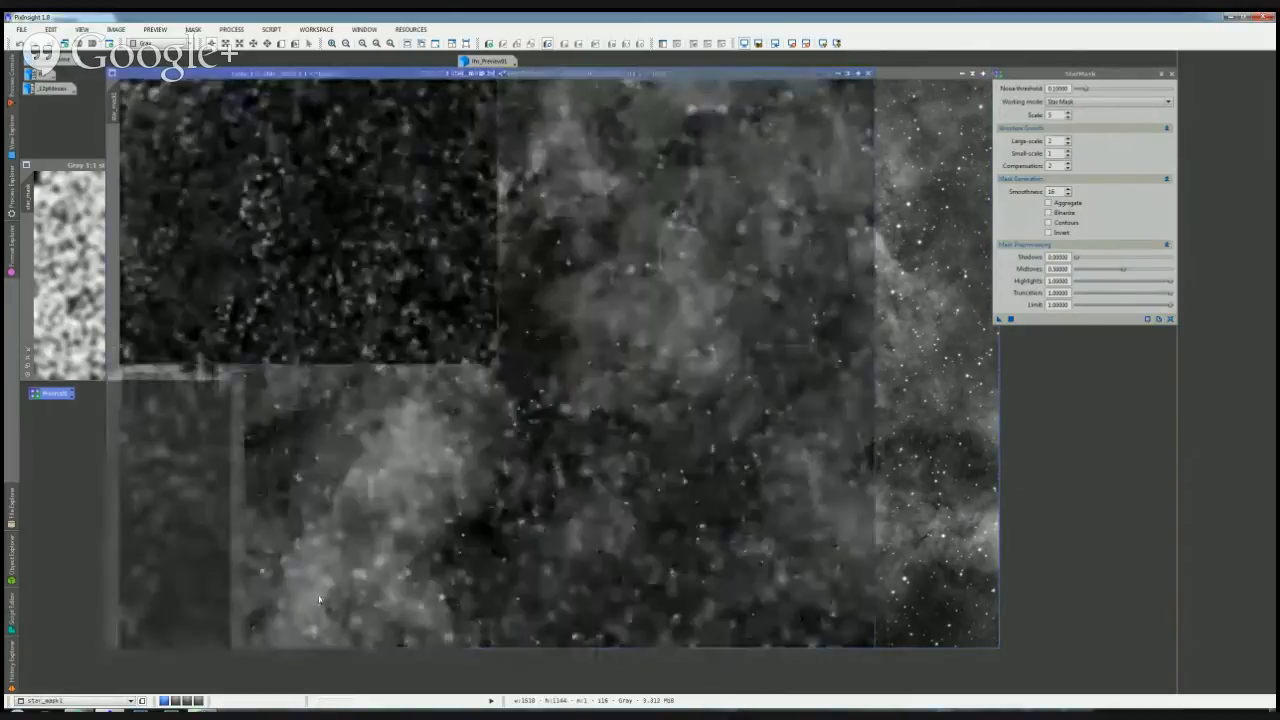
{"action": "left_click", "coordinate": [647, 425]}
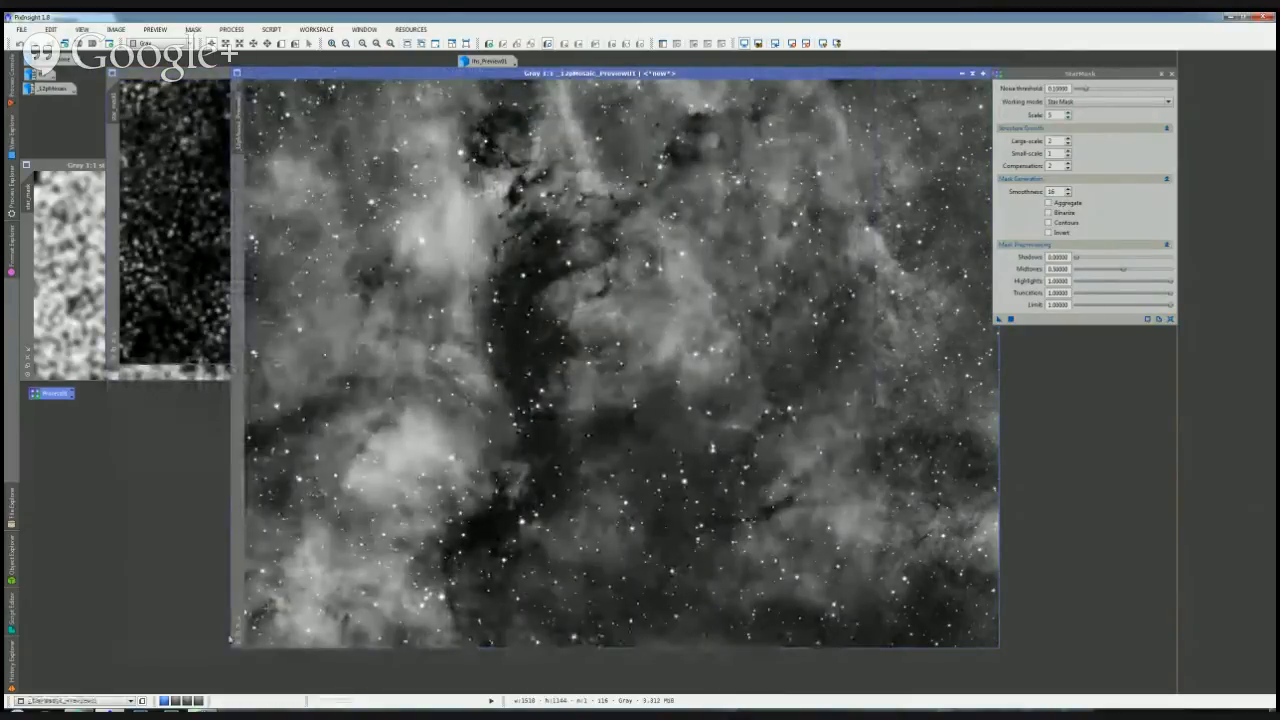
{"action": "left_click", "coordinate": [237, 634]}
{"action": "left_click_drag", "start_coordinate": [462, 75], "coordinate": [730, 75]}
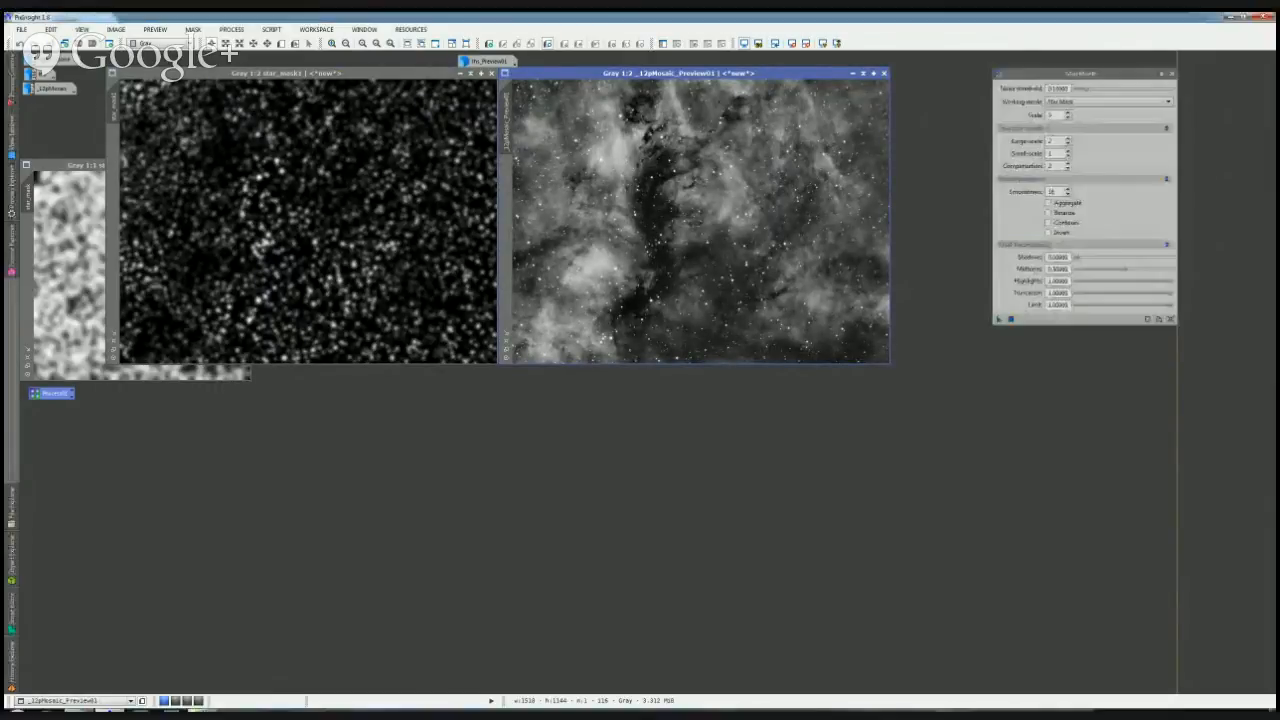
Step: Generate a second star mask from the crop with Scale 8, and place it at 1:2 beside star_mask1
{"action": "double_click", "coordinate": [1054, 115]}
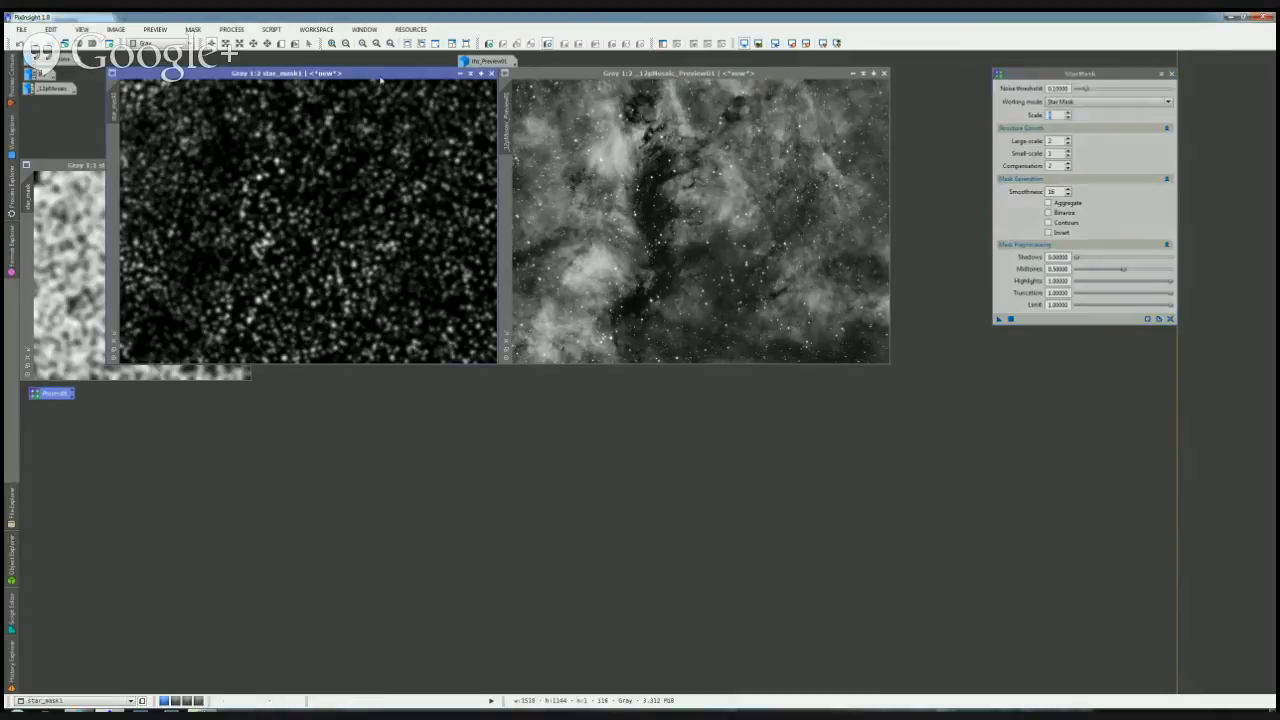
{"action": "left_click_drag", "start_coordinate": [382, 74], "coordinate": [320, 165]}
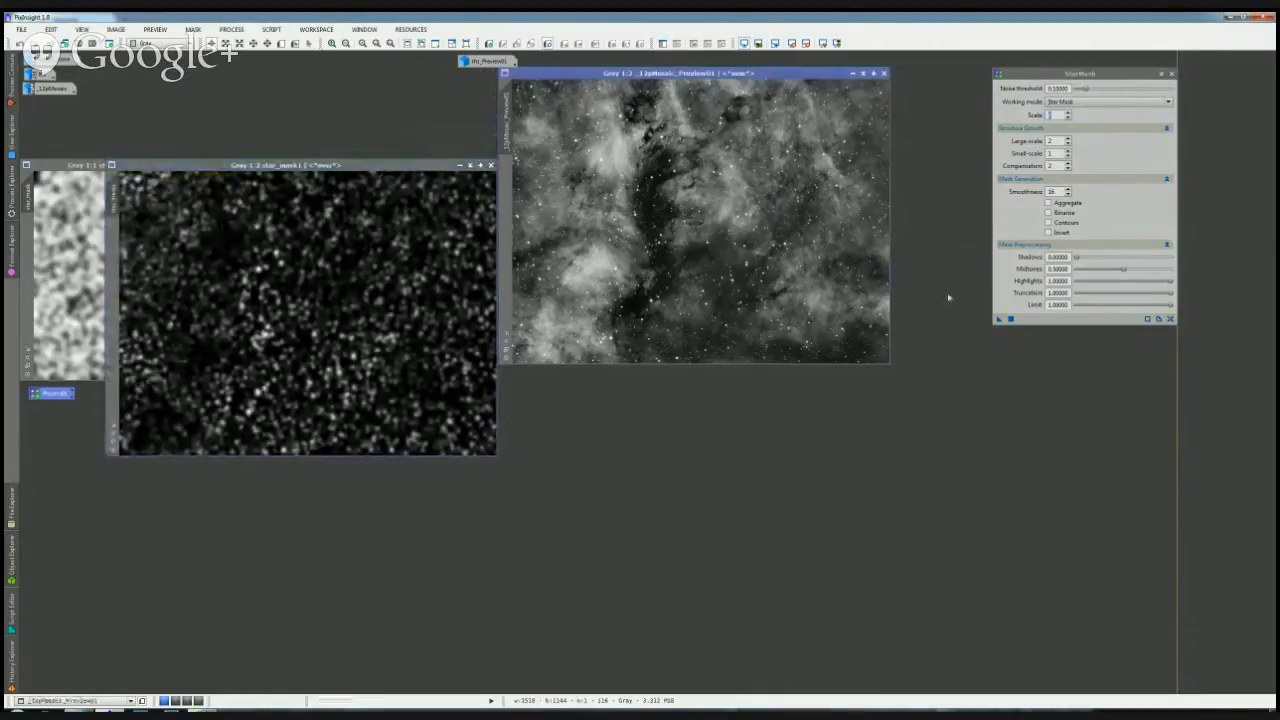
{"action": "left_click_drag", "start_coordinate": [999, 319], "coordinate": [798, 316]}
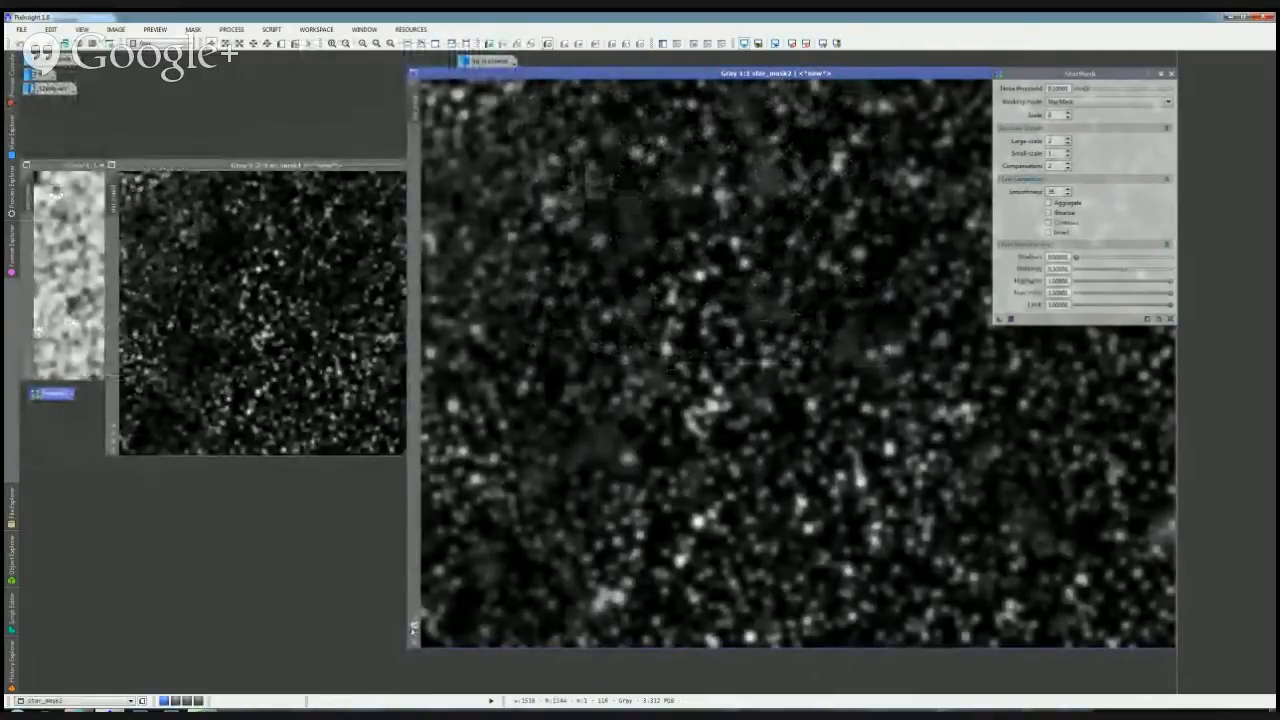
{"action": "left_click", "coordinate": [415, 632]}
{"action": "left_click_drag", "start_coordinate": [649, 76], "coordinate": [741, 168]}
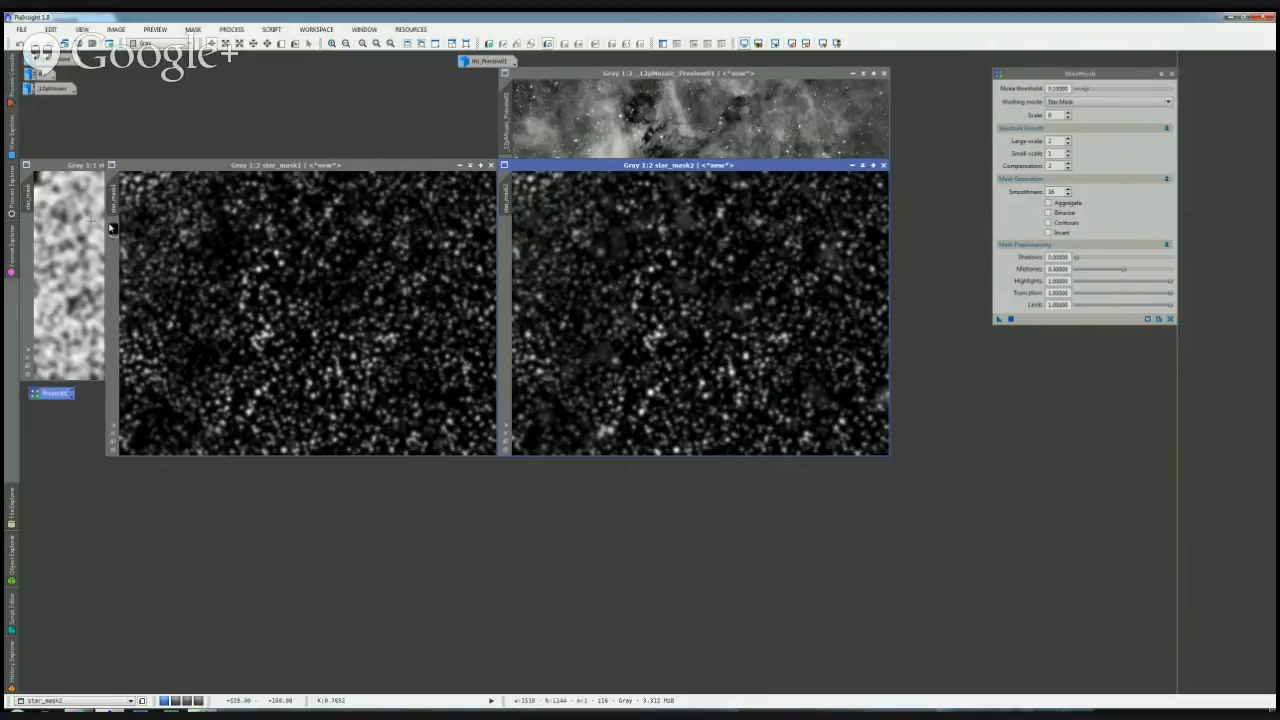
Step: Open the PixelMath process and place its window below the two star masks
{"action": "mouse_move", "coordinate": [14, 197]}
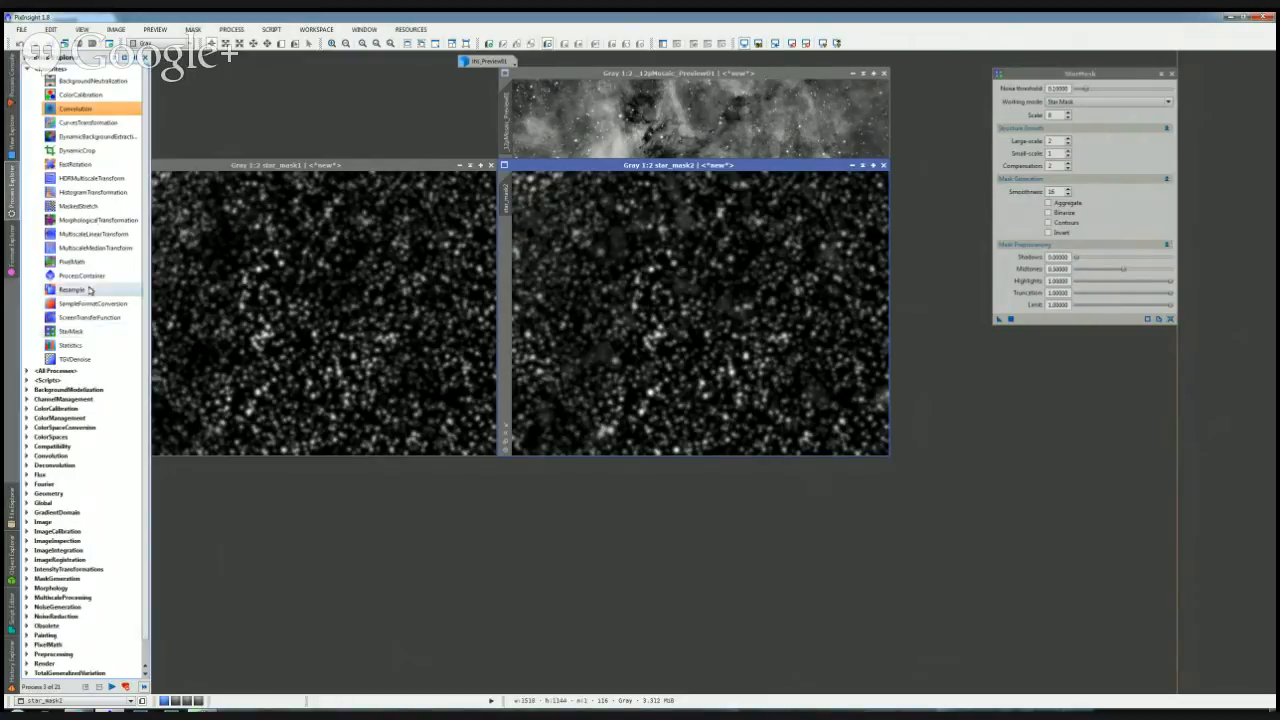
{"action": "double_click", "coordinate": [75, 262]}
{"action": "left_click_drag", "start_coordinate": [640, 302], "coordinate": [653, 486]}
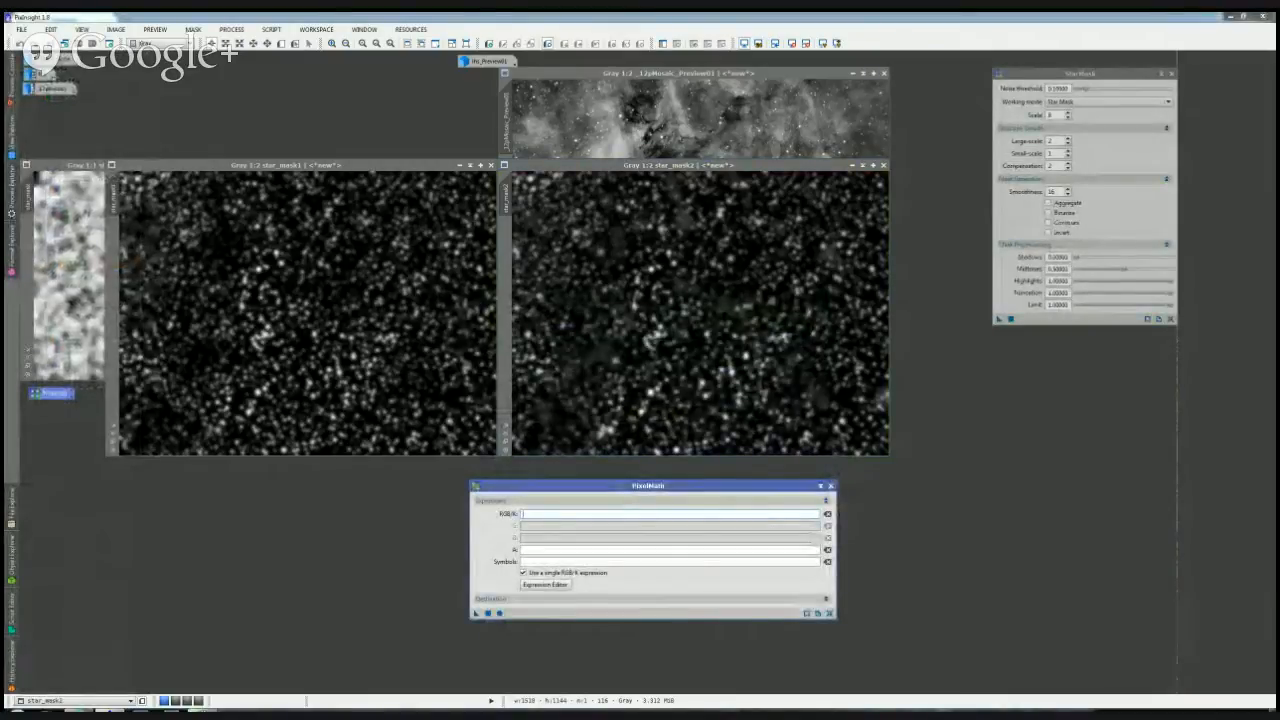
Step: Rename star_mask1 as sm1 and star_mask2 as sm2
{"action": "double_click", "coordinate": [114, 200]}
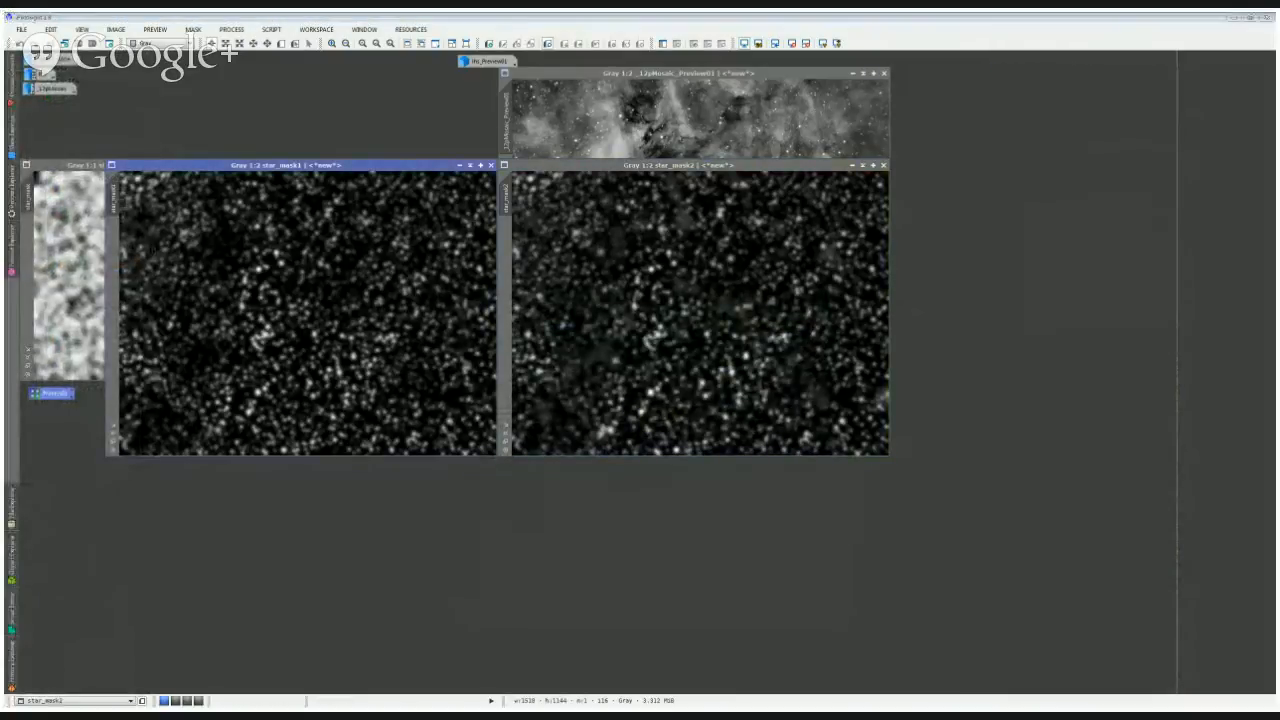
{"action": "type", "text": "sm1"}
{"action": "key", "text": "Return"}
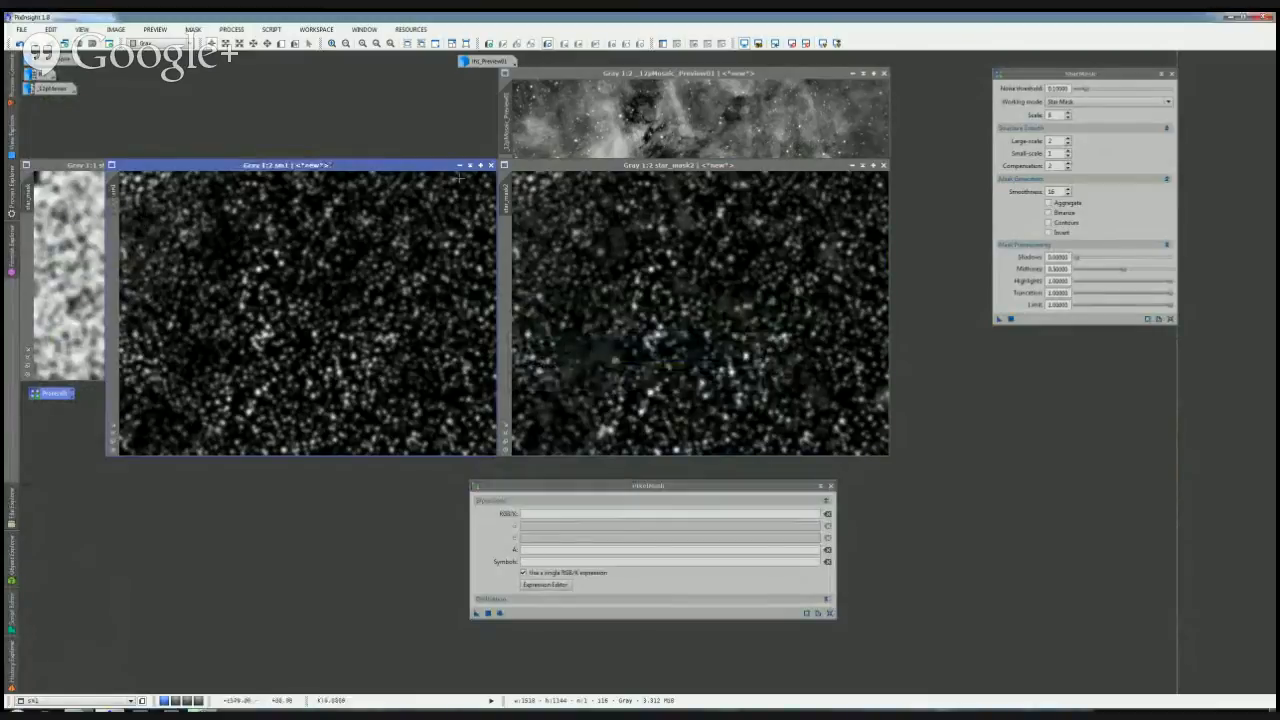
{"action": "double_click", "coordinate": [507, 195]}
{"action": "type", "text": "sm2"}
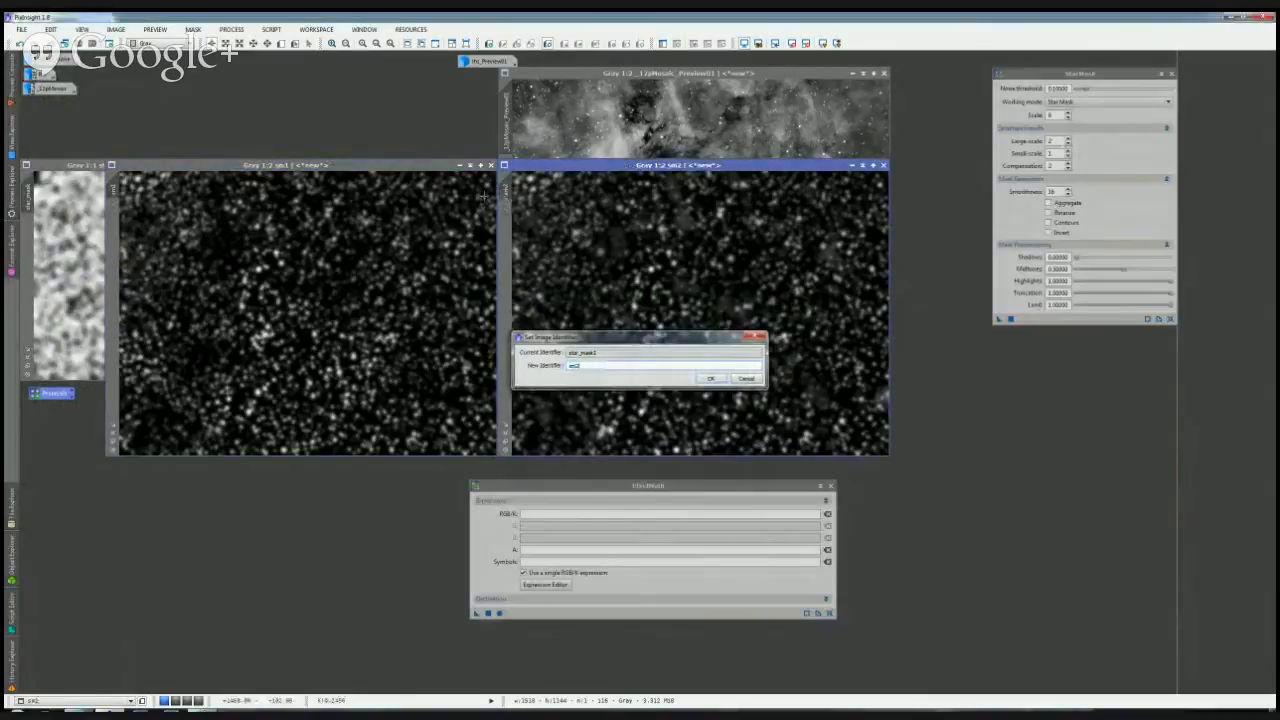
{"action": "key", "text": "Return"}
Step: Enter the PixelMath expression sm2 - sm1, apply it to sm1, and undo that change to the image
{"action": "left_click", "coordinate": [668, 514]}
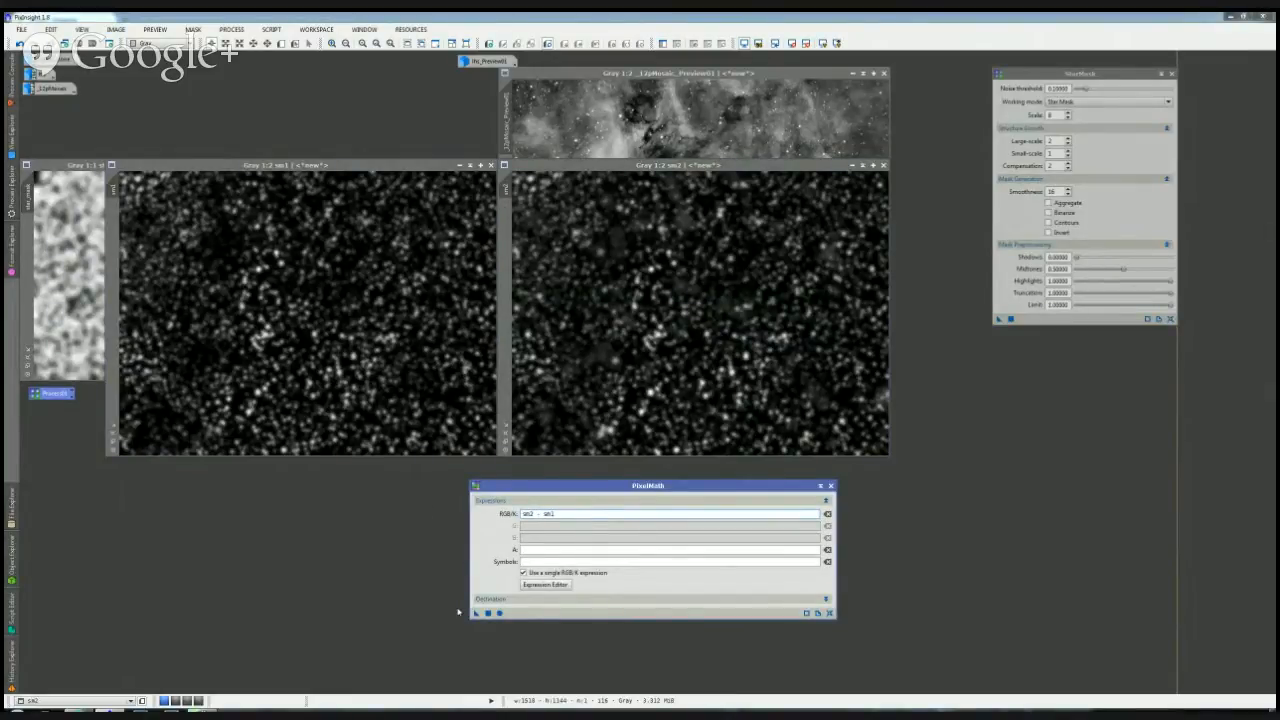
{"action": "left_click_drag", "start_coordinate": [477, 613], "coordinate": [360, 380]}
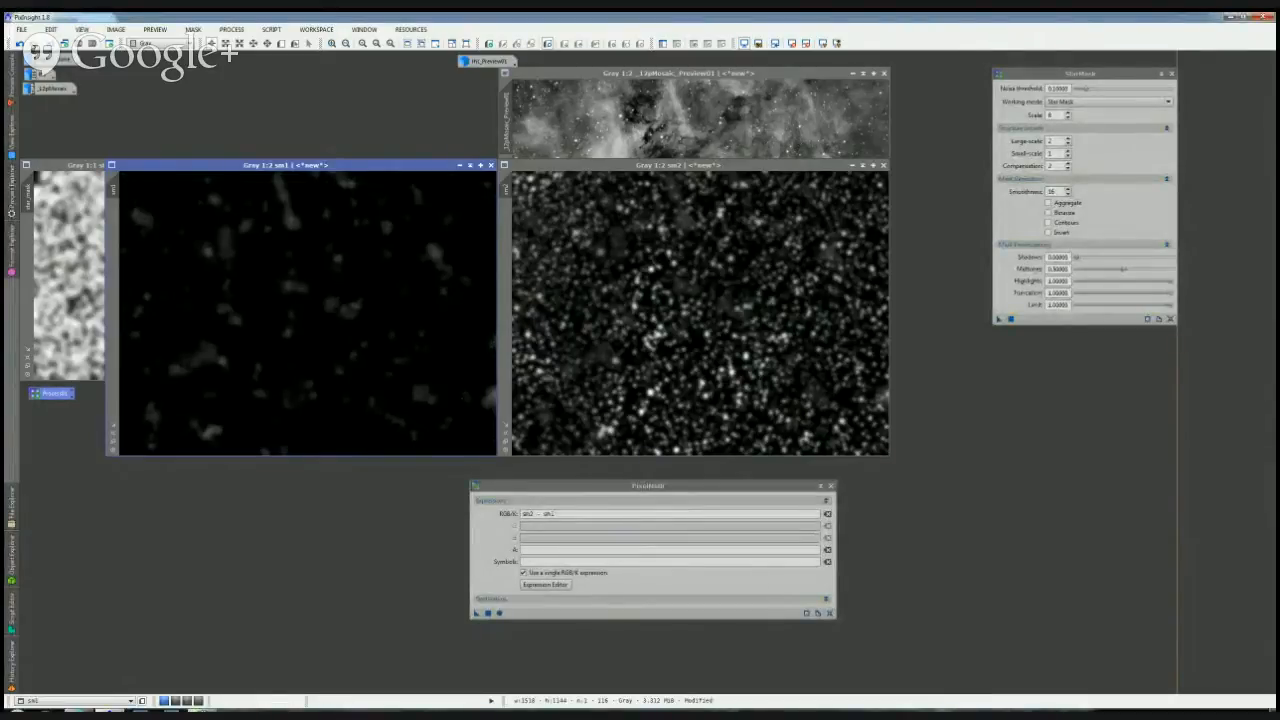
{"action": "left_click", "coordinate": [20, 44]}
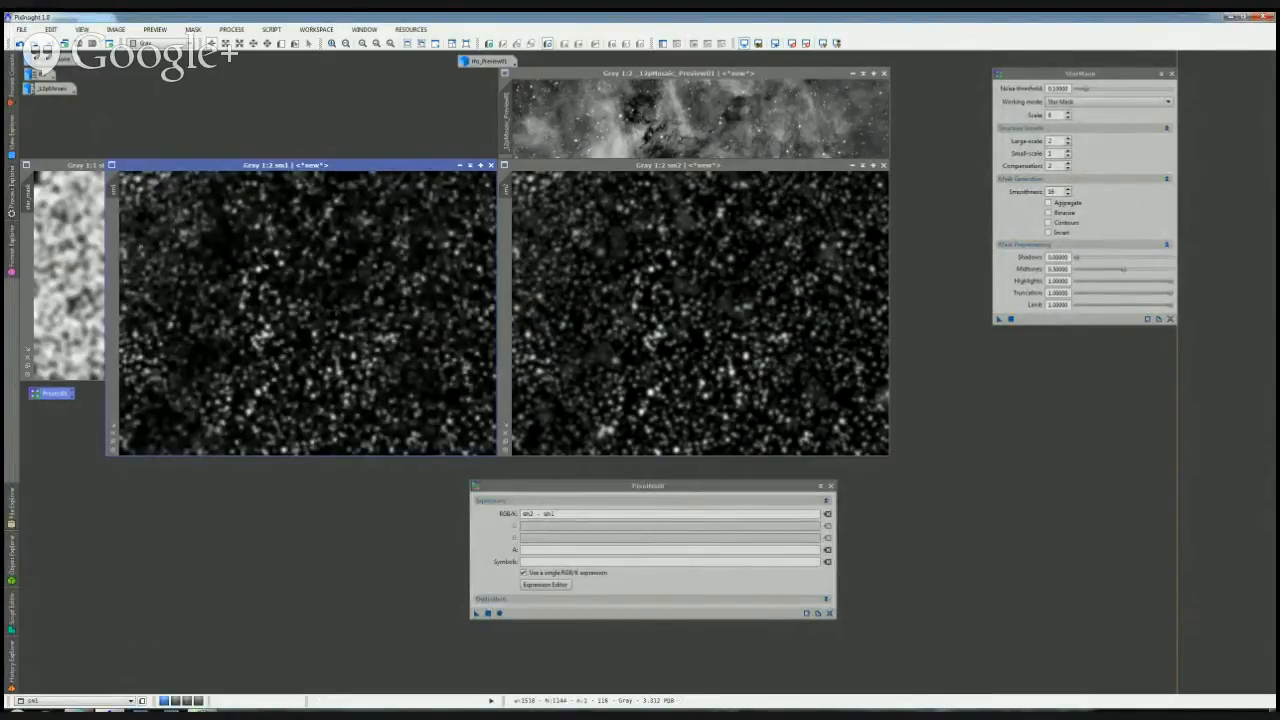
Step: Set PixelMath to create a new image with the id r, and run the sm2 - sm1 subtraction
{"action": "left_click", "coordinate": [826, 599]}
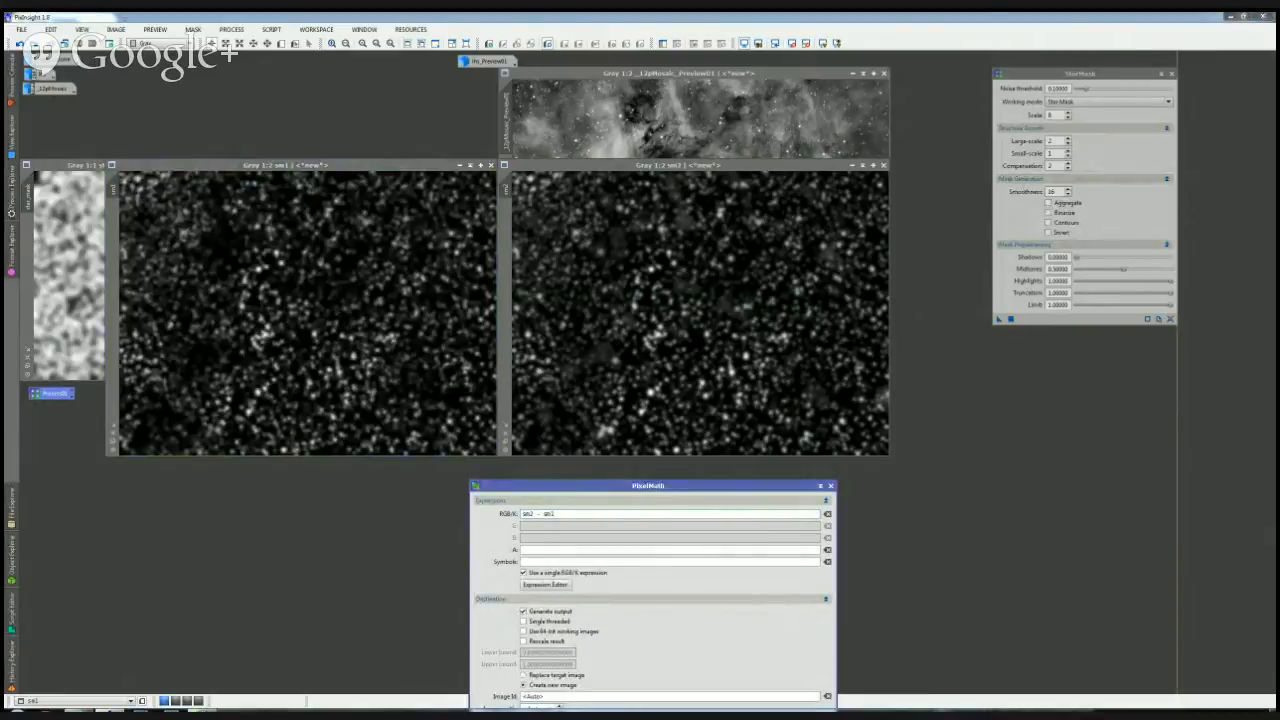
{"action": "left_click_drag", "start_coordinate": [648, 486], "coordinate": [846, 340]}
{"action": "left_click", "coordinate": [780, 550]}
{"action": "type", "text": "d"}
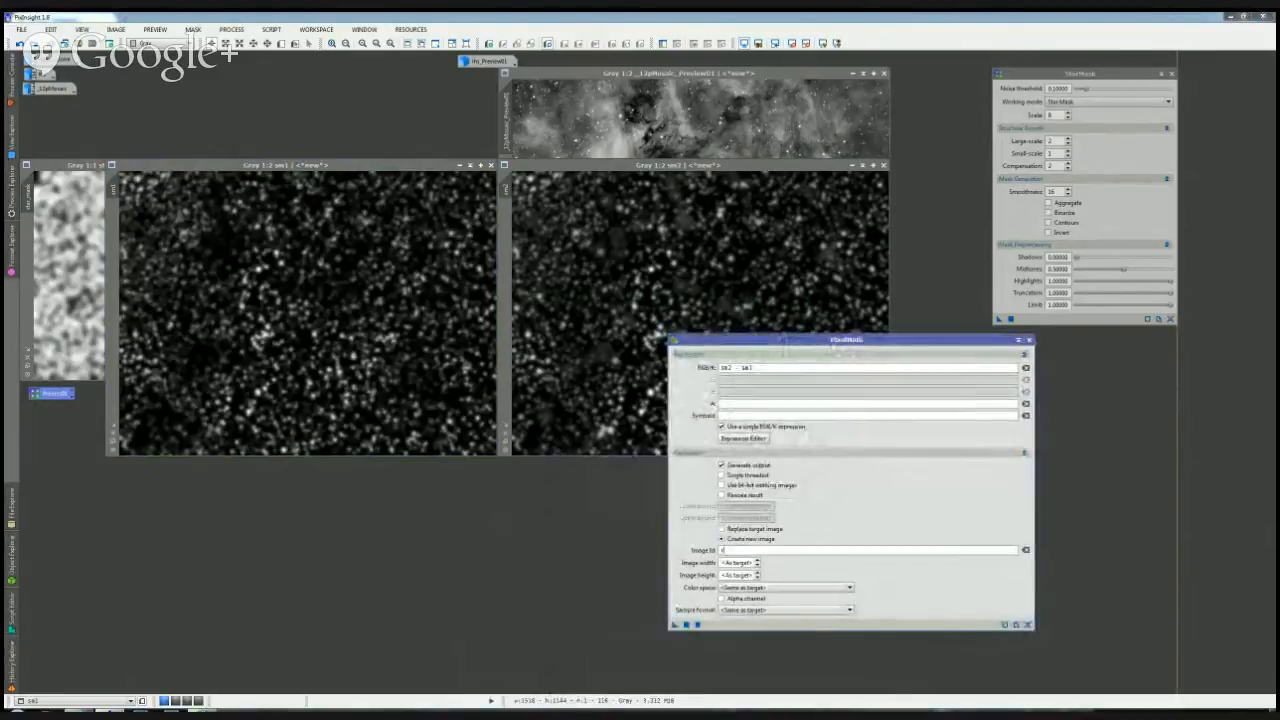
{"action": "left_click_drag", "start_coordinate": [675, 625], "coordinate": [421, 345]}
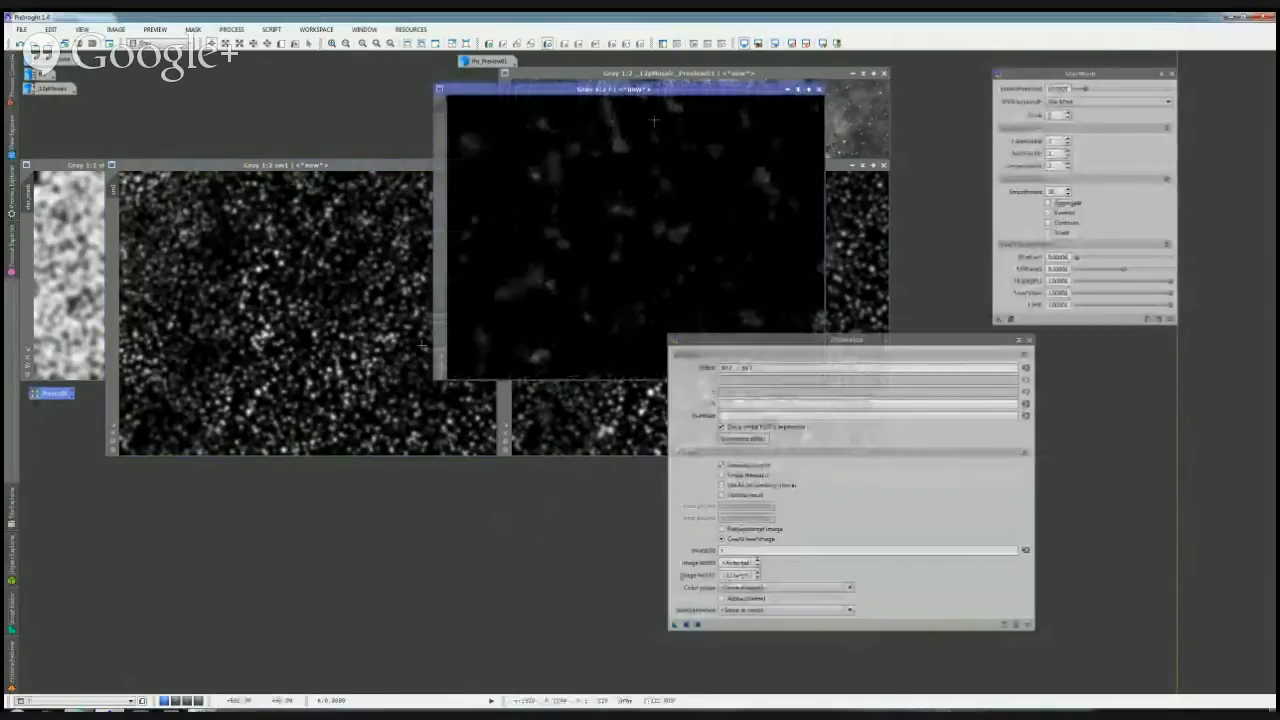
Step: Arrange the difference image r below the two masks and move PixelMath aside so both masks are uncovered
{"action": "left_click_drag", "start_coordinate": [630, 89], "coordinate": [323, 298]}
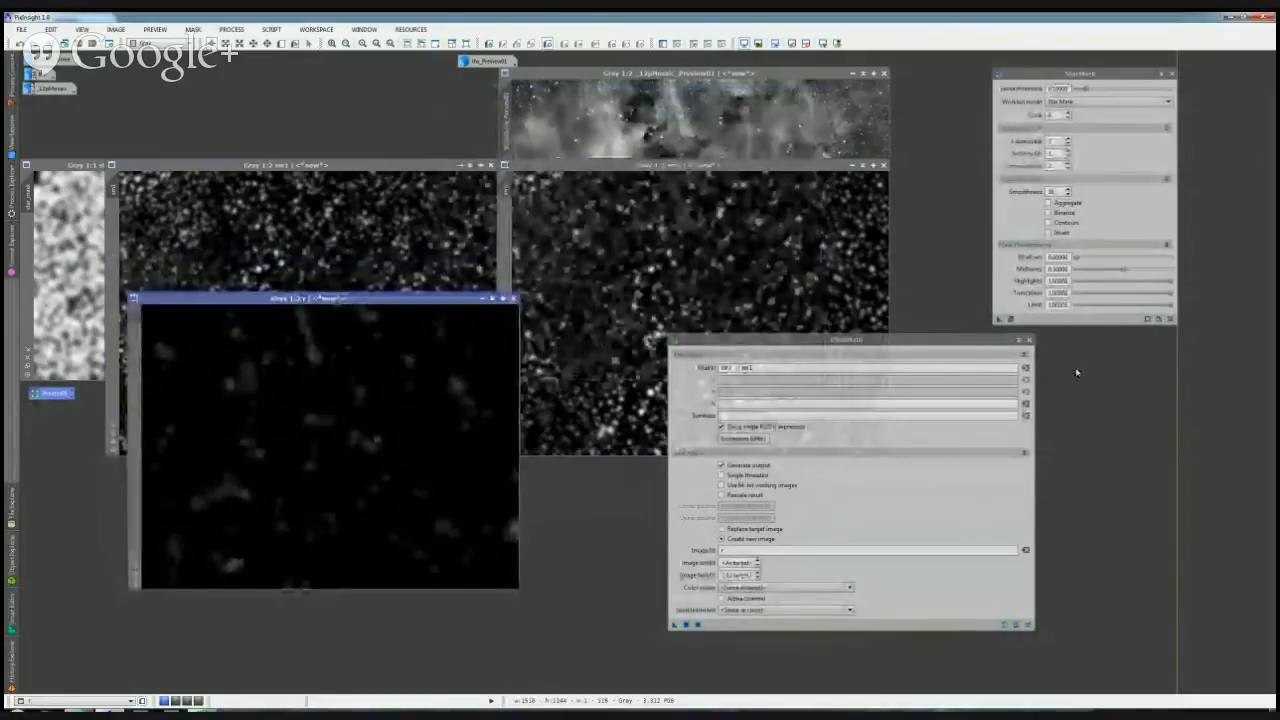
{"action": "left_click_drag", "start_coordinate": [848, 339], "coordinate": [1076, 375]}
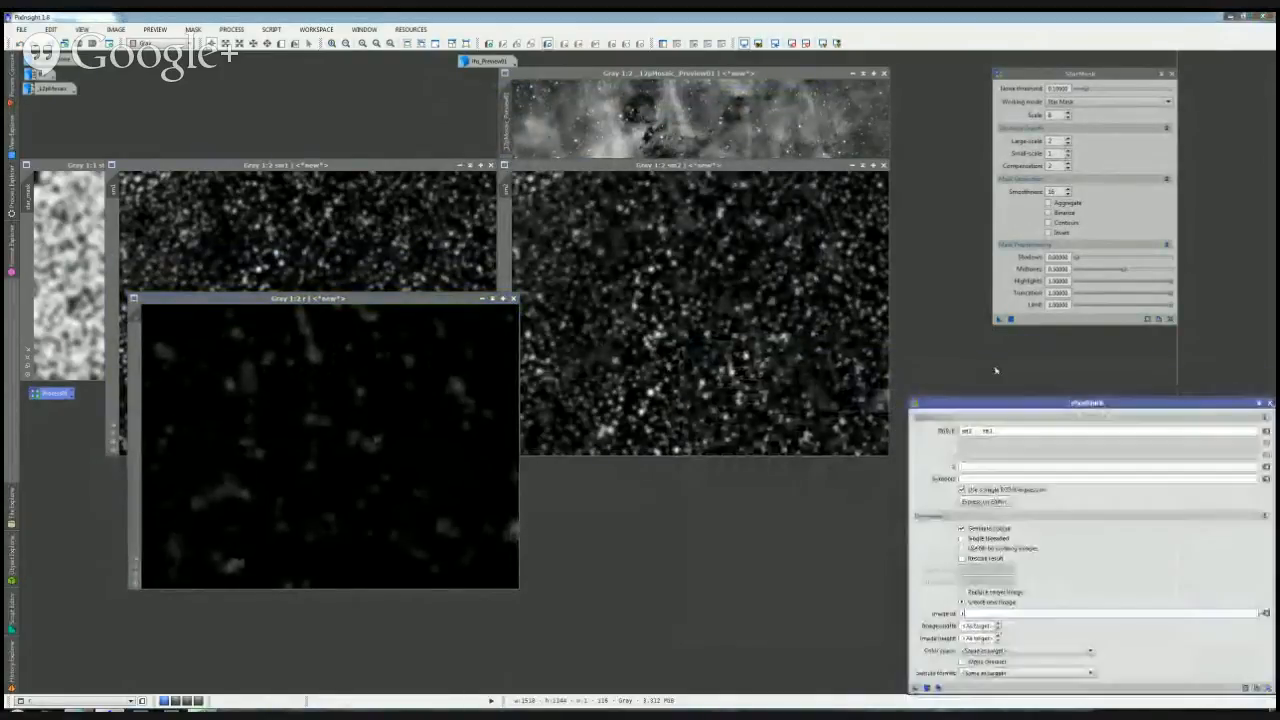
{"action": "left_click_drag", "start_coordinate": [448, 298], "coordinate": [648, 357]}
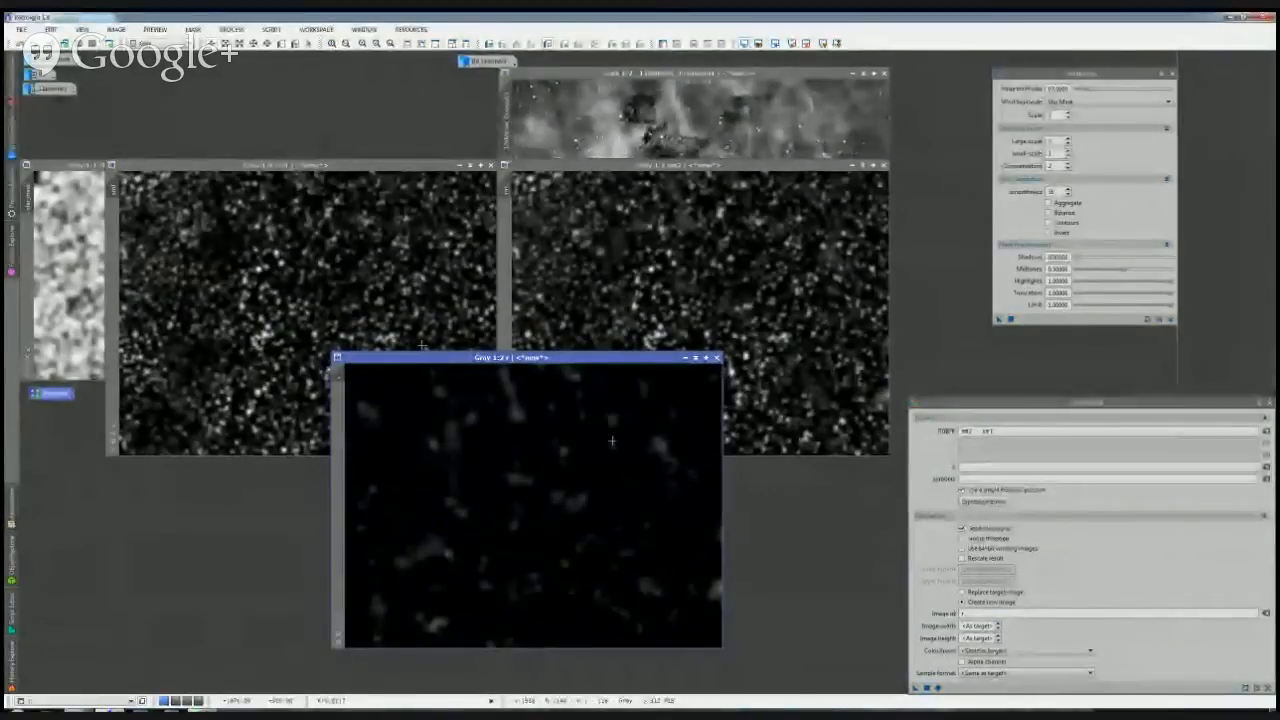
{"action": "left_click_drag", "start_coordinate": [572, 365], "coordinate": [547, 410]}
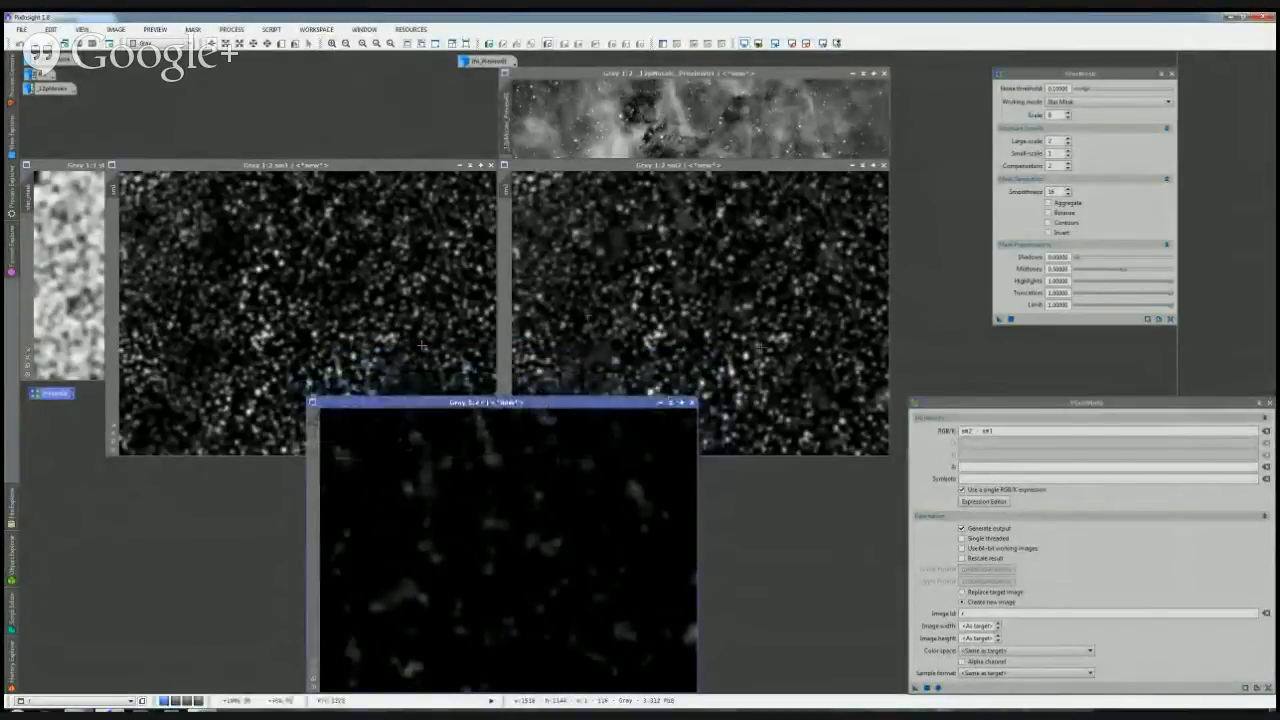
Step: Compare the difference image r with sm1, sm2 and the nebula crop to identify the structures added by the larger scale
{"action": "left_click", "coordinate": [222, 257]}
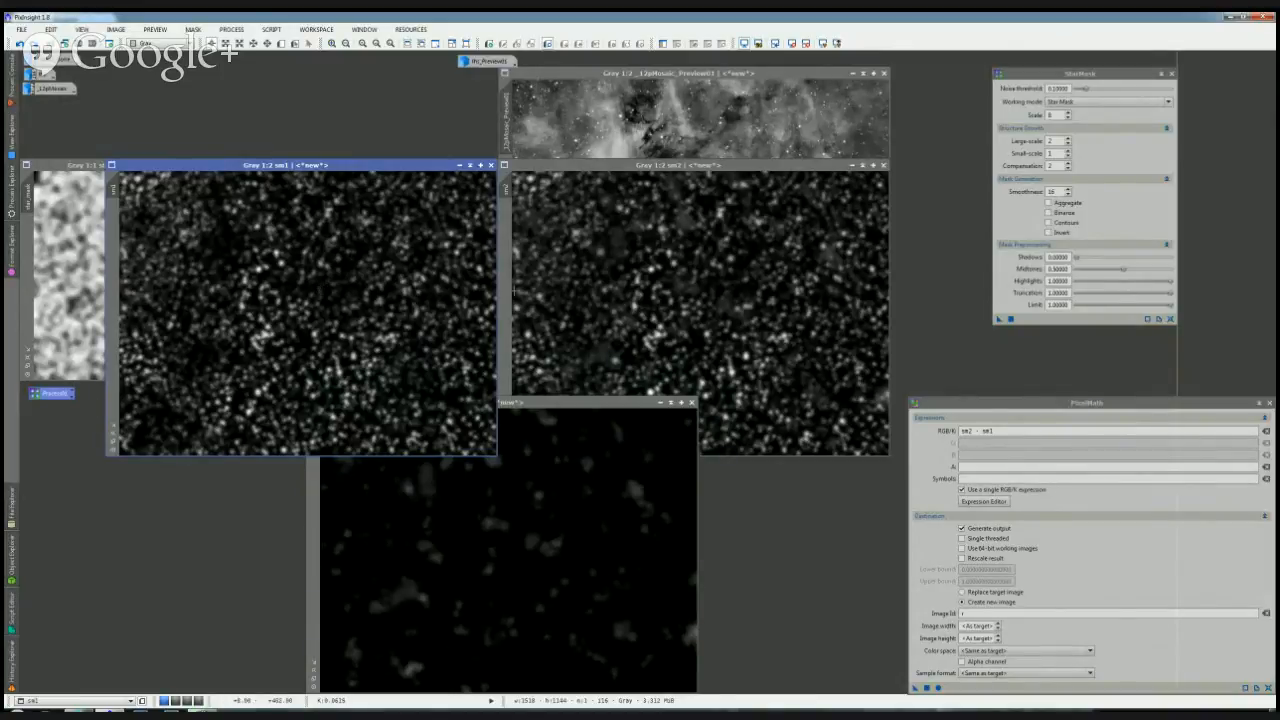
{"action": "left_click", "coordinate": [630, 274]}
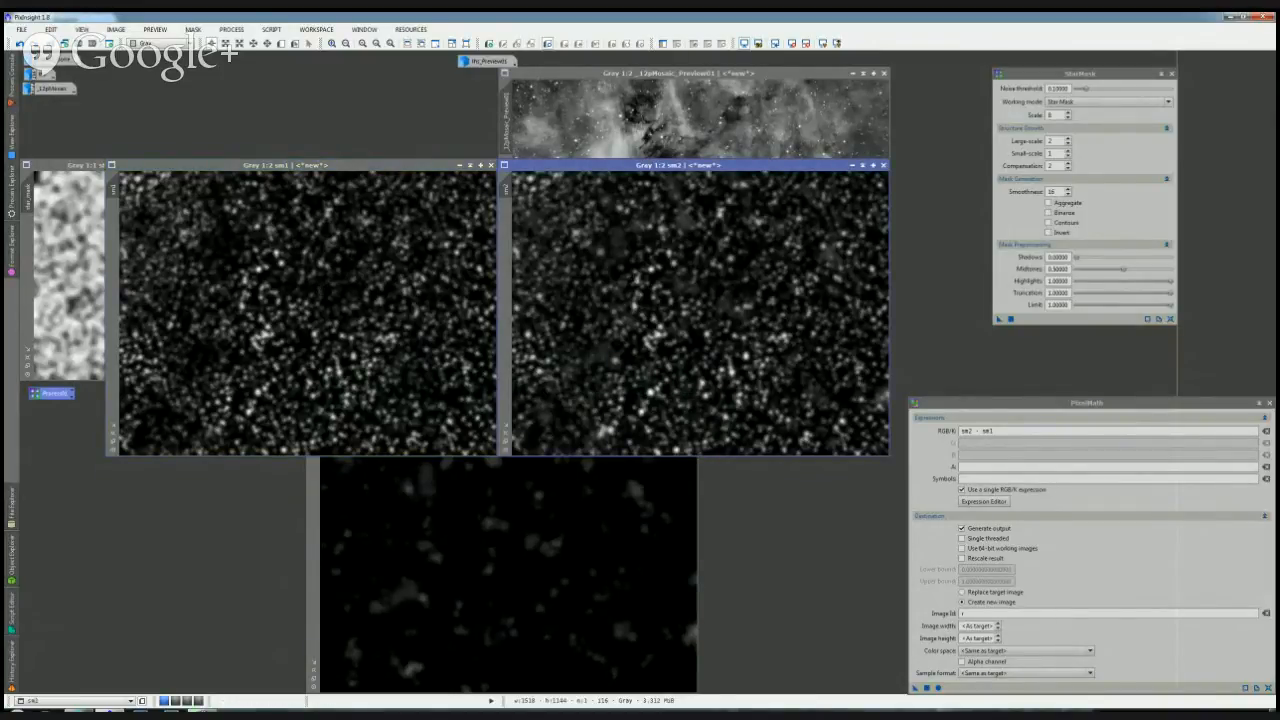
{"action": "left_click", "coordinate": [570, 500]}
{"action": "left_click_drag", "start_coordinate": [574, 404], "coordinate": [574, 384]}
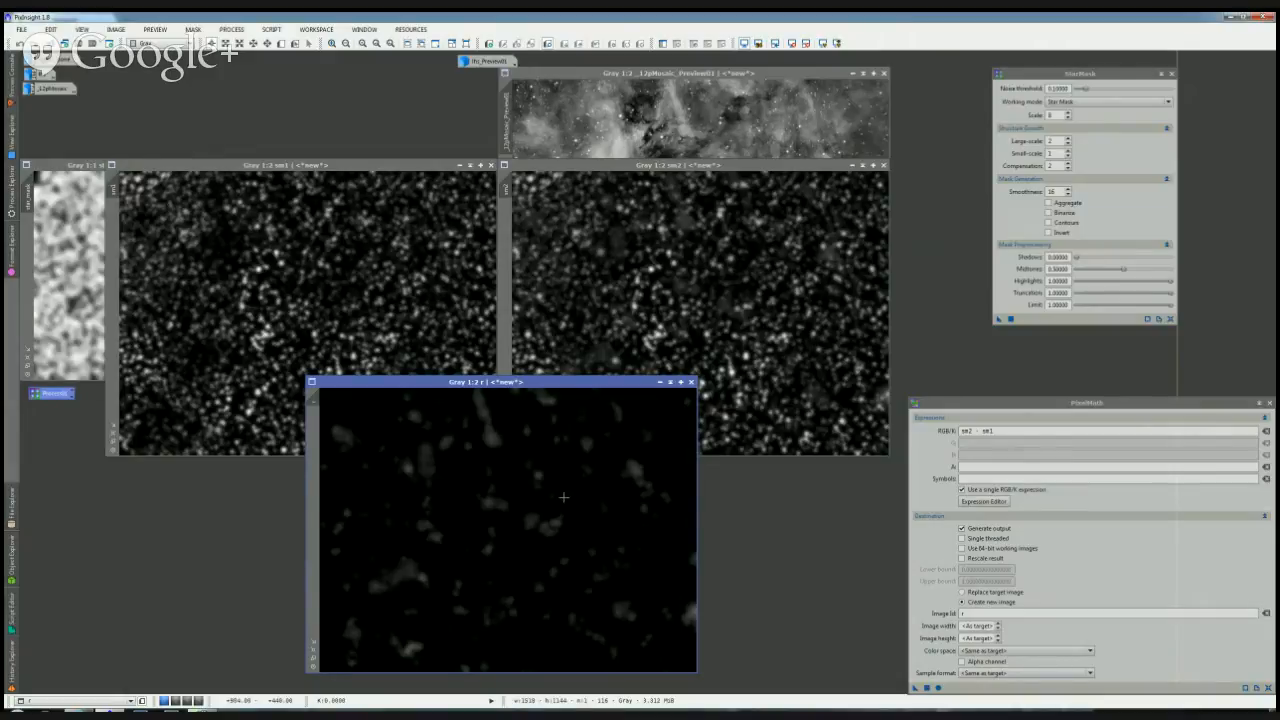
{"action": "left_click", "coordinate": [612, 114]}
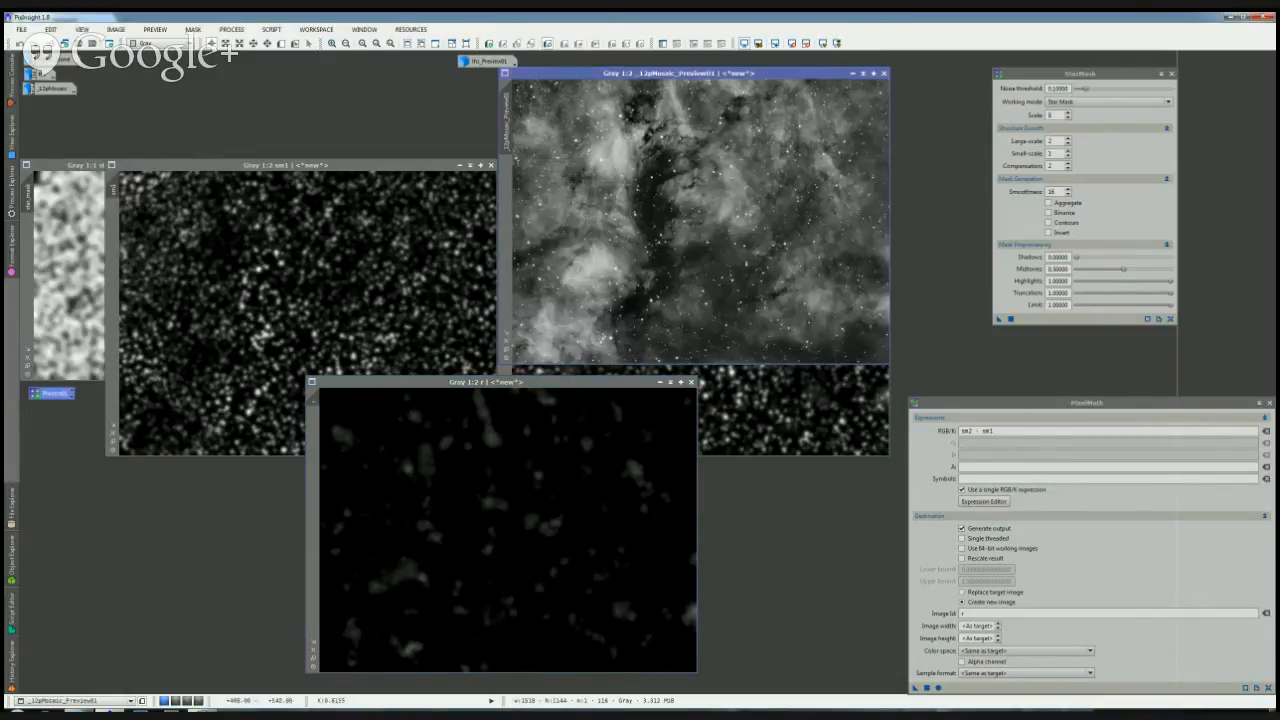
{"action": "left_click_drag", "start_coordinate": [573, 388], "coordinate": [587, 408]}
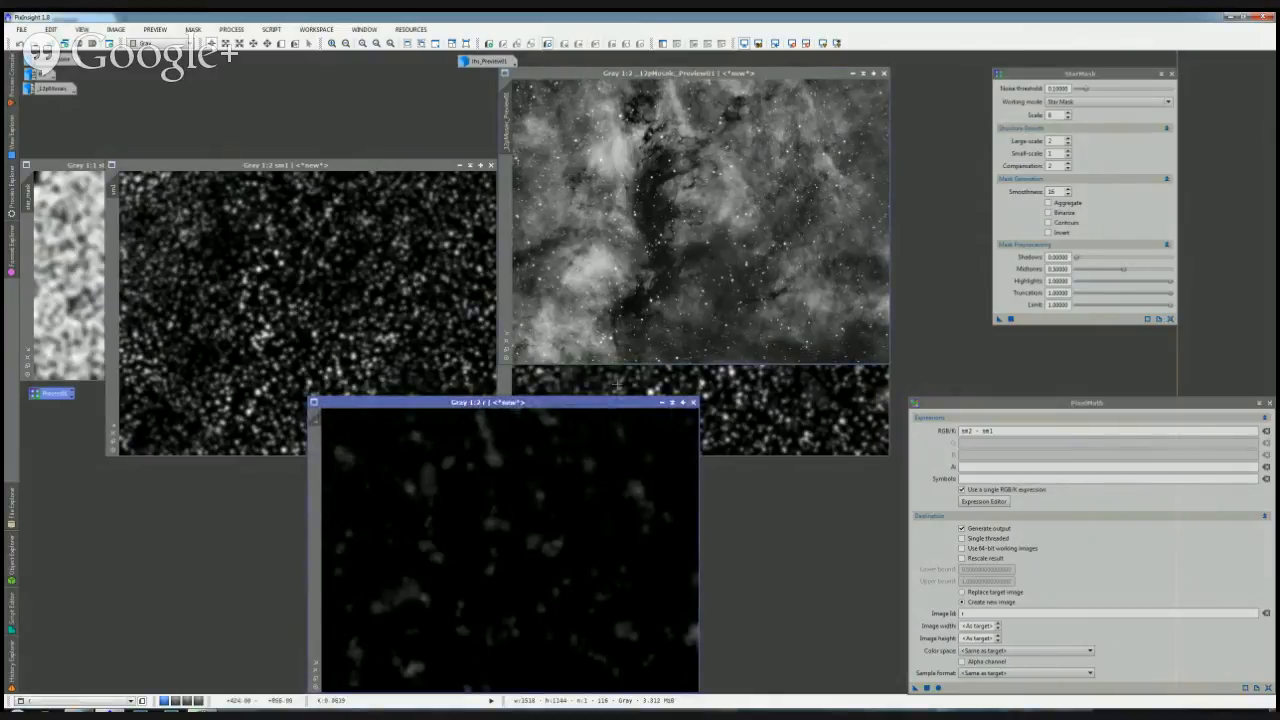
{"action": "left_click", "coordinate": [618, 382]}
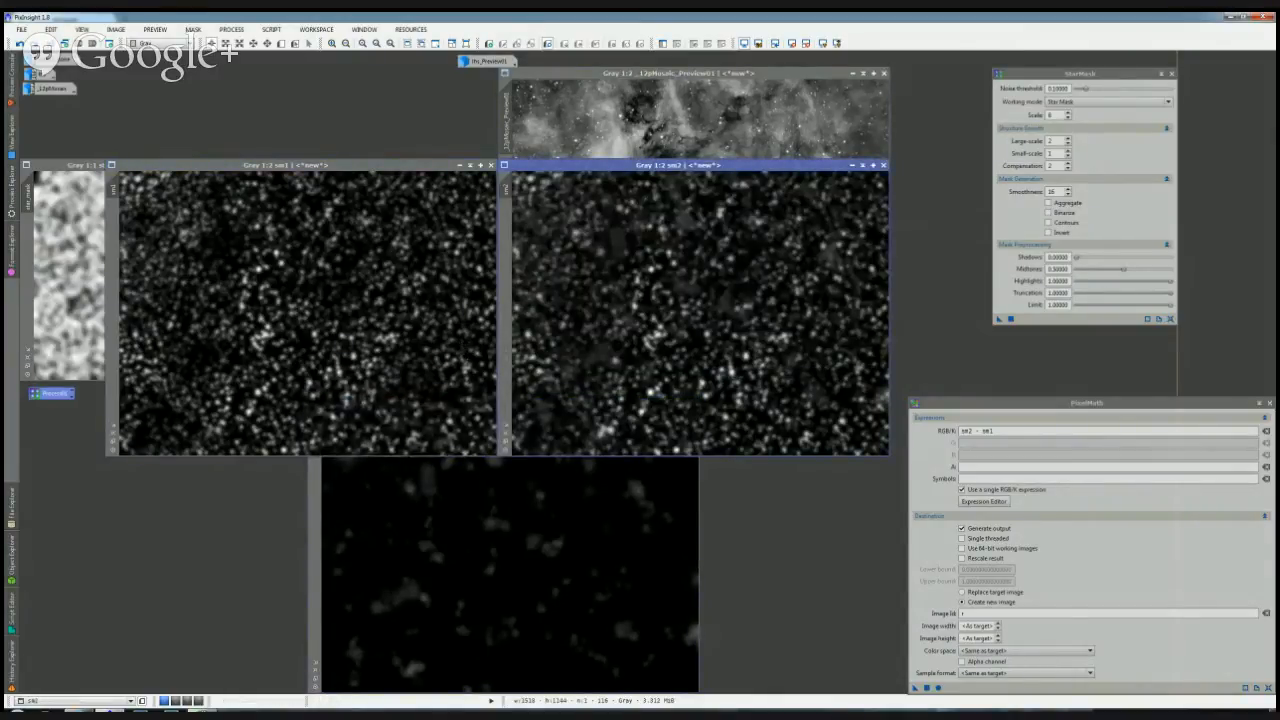
Step: Set StarMask's Shadows to 0.5 in the mask preprocessing settings
{"action": "left_click", "coordinate": [1076, 257]}
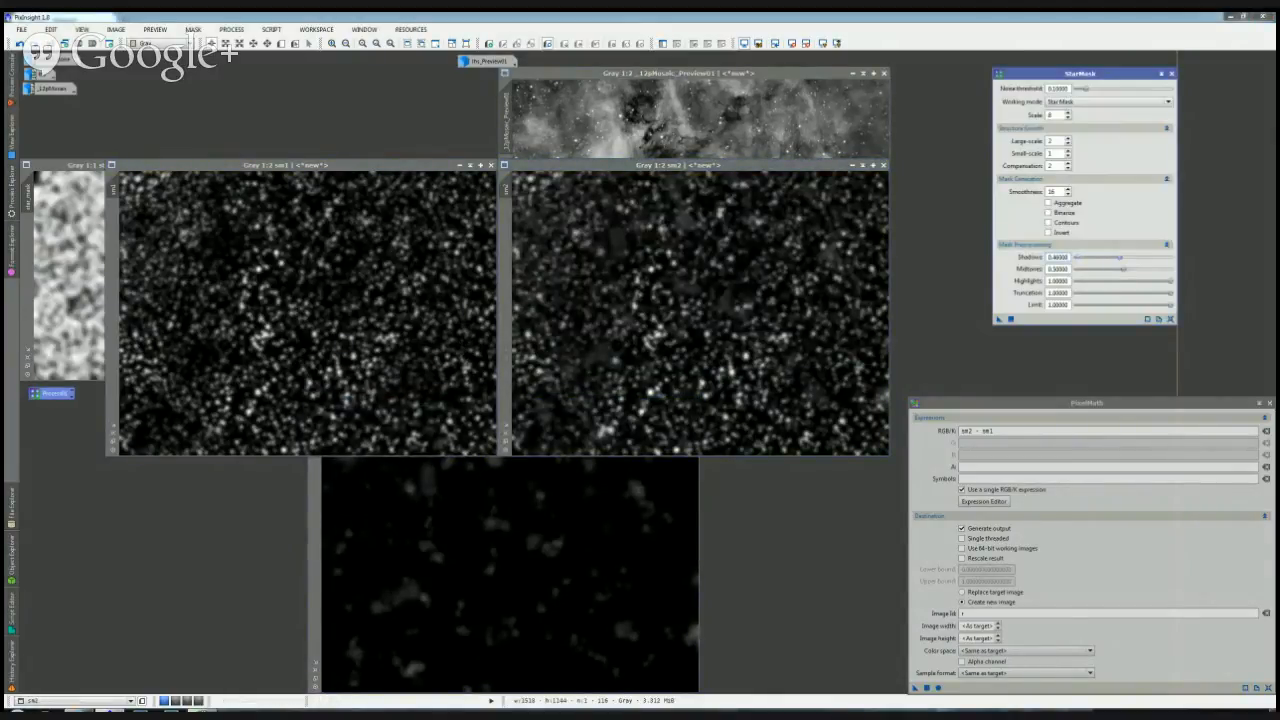
{"action": "left_click_drag", "start_coordinate": [1119, 258], "coordinate": [1121, 258]}
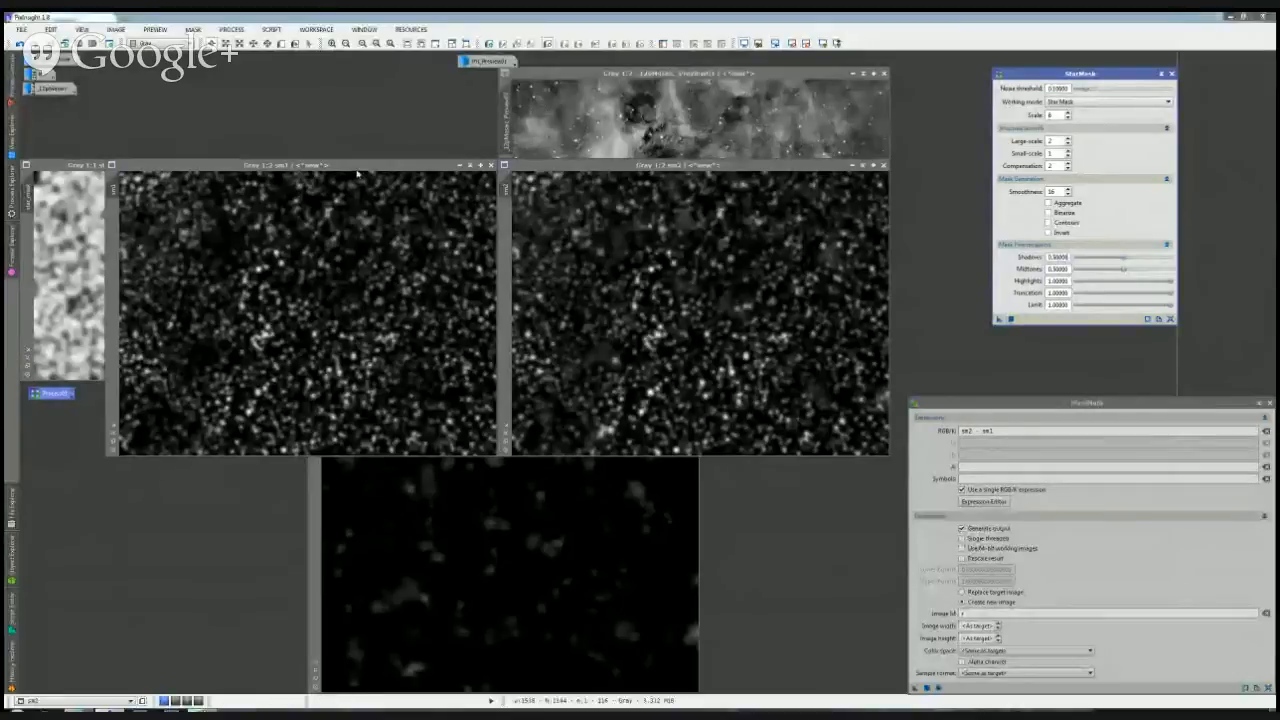
Step: Move sm1 and sm2 up side by side and place the difference image r below them so all three are uncovered
{"action": "left_click_drag", "start_coordinate": [357, 165], "coordinate": [352, 93]}
{"action": "left_click_drag", "start_coordinate": [557, 165], "coordinate": [557, 100]}
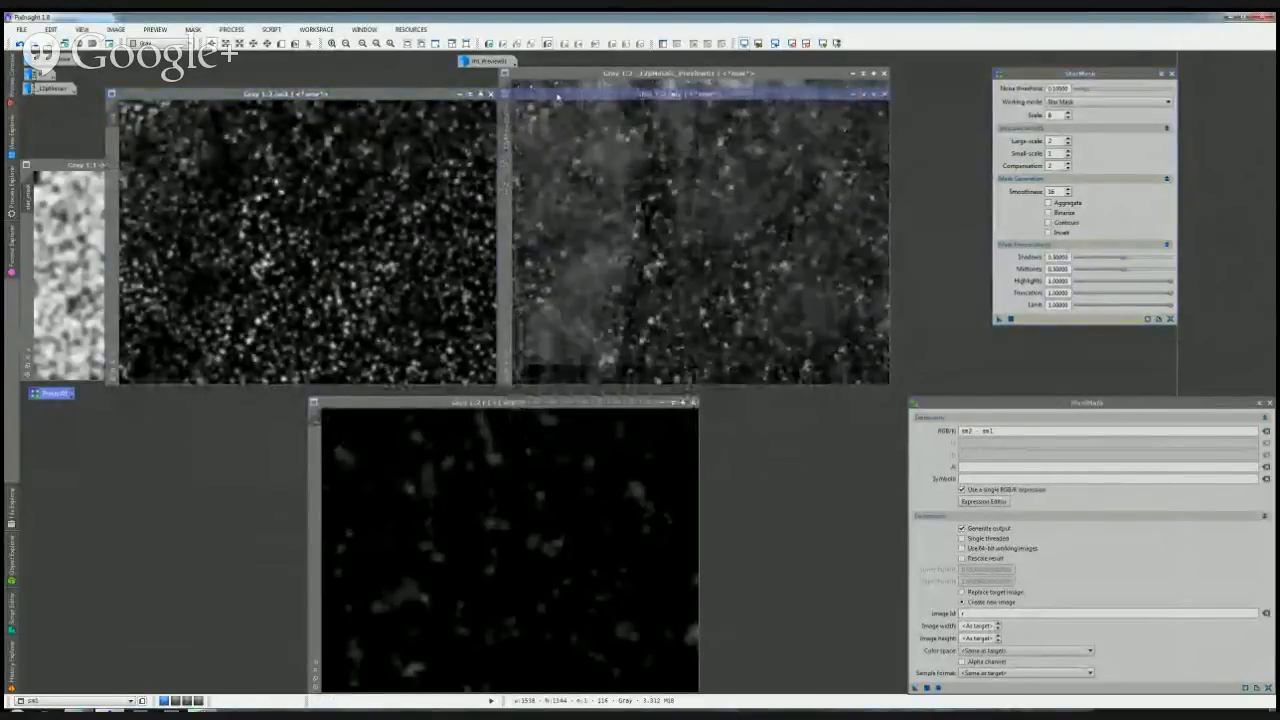
{"action": "left_click_drag", "start_coordinate": [490, 406], "coordinate": [508, 398]}
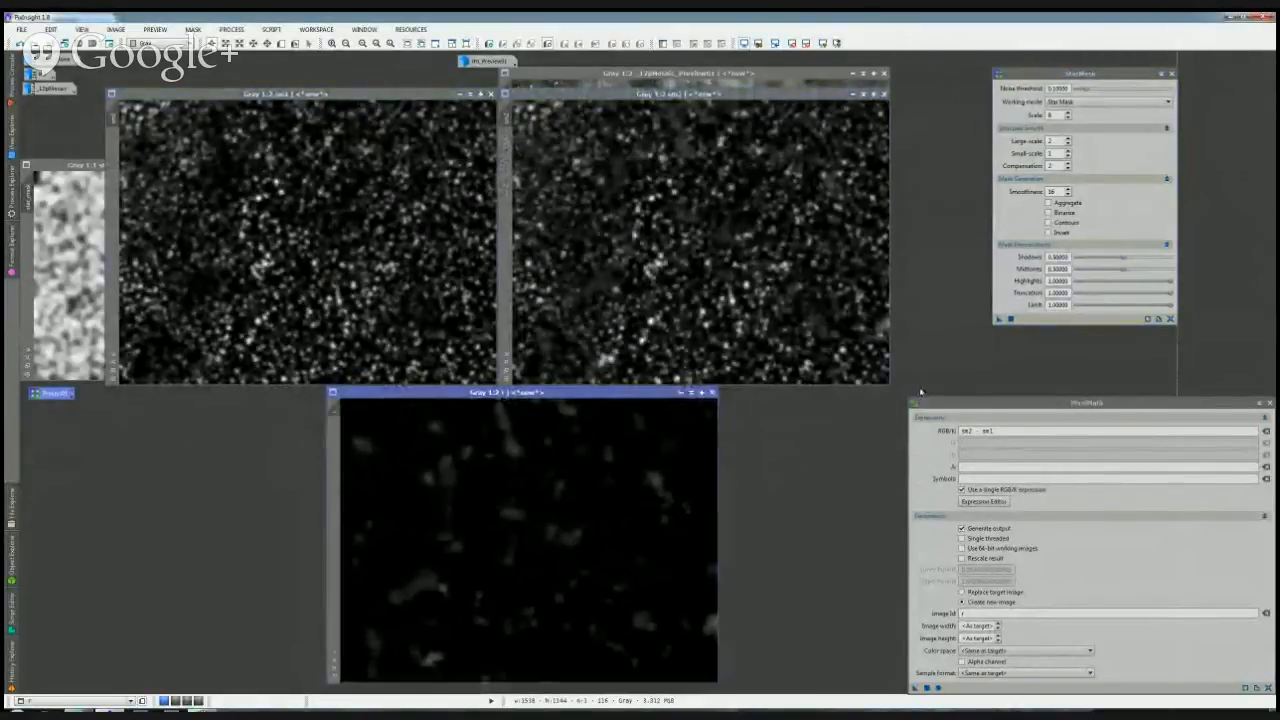
{"action": "key", "text": "alt+Tab"}
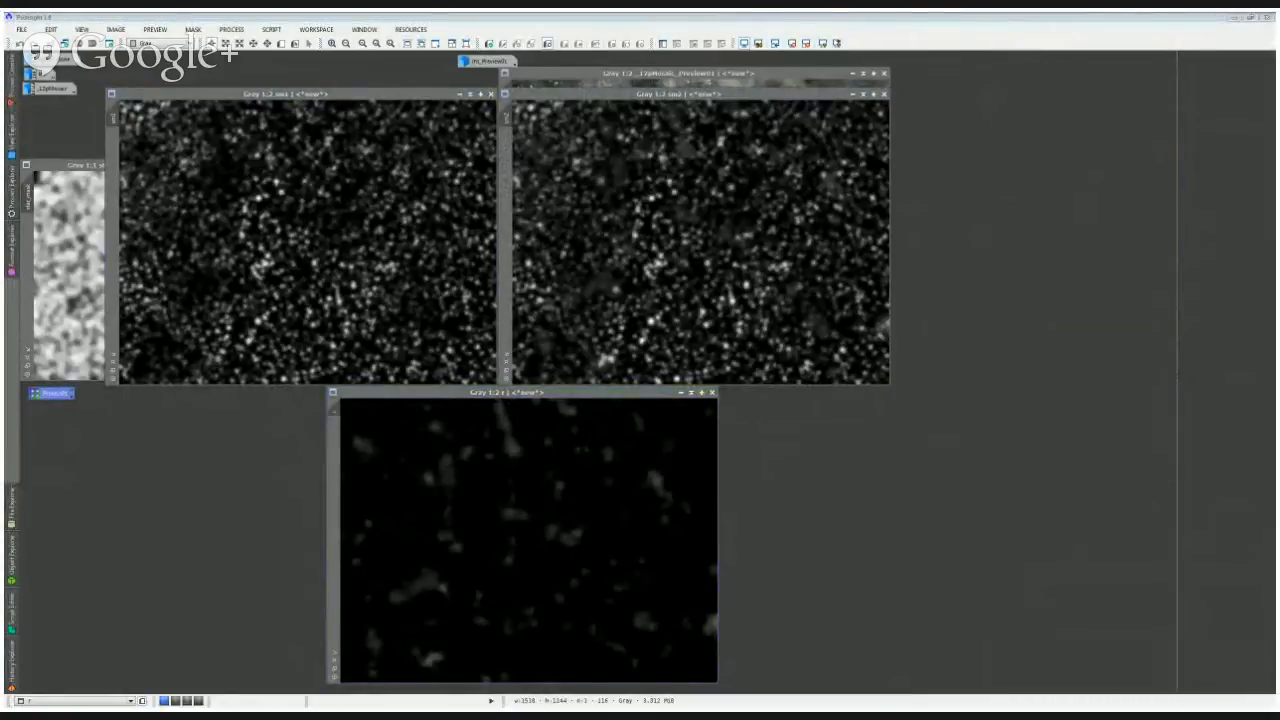
{"action": "left_click_drag", "start_coordinate": [999, 319], "coordinate": [452, 240]}
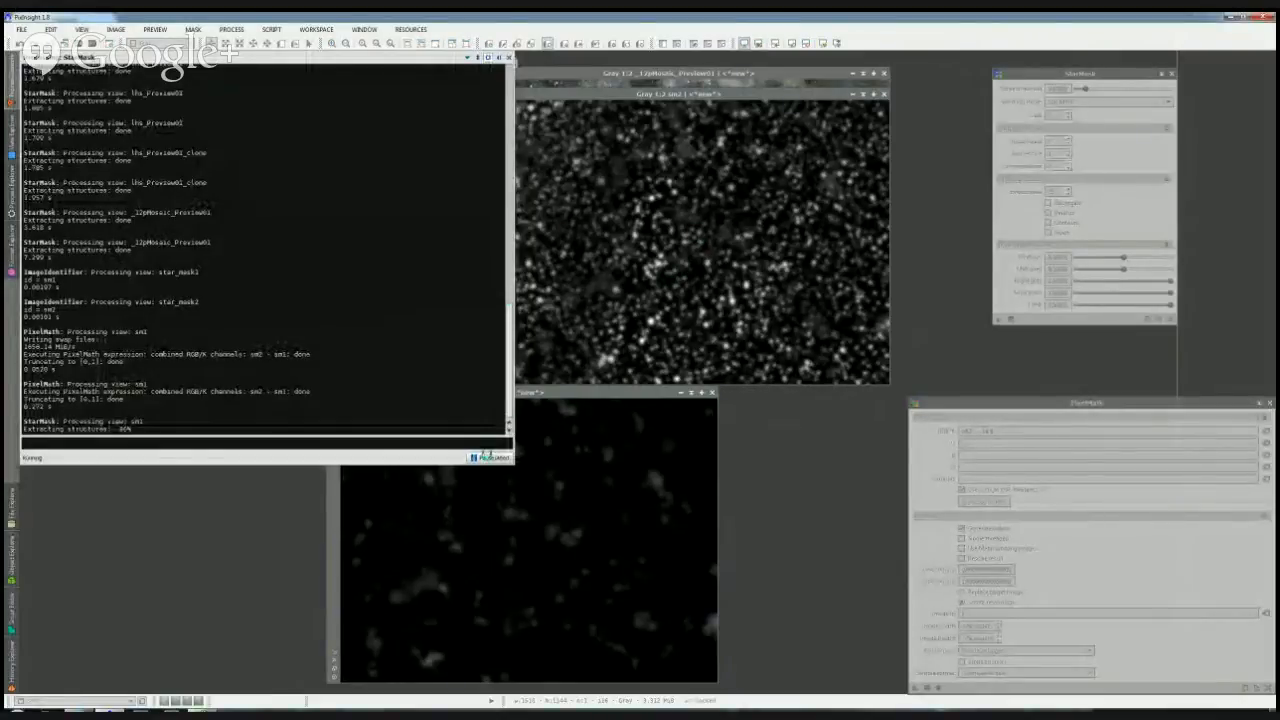
{"action": "left_click", "coordinate": [490, 457]}
{"action": "left_click", "coordinate": [661, 378]}
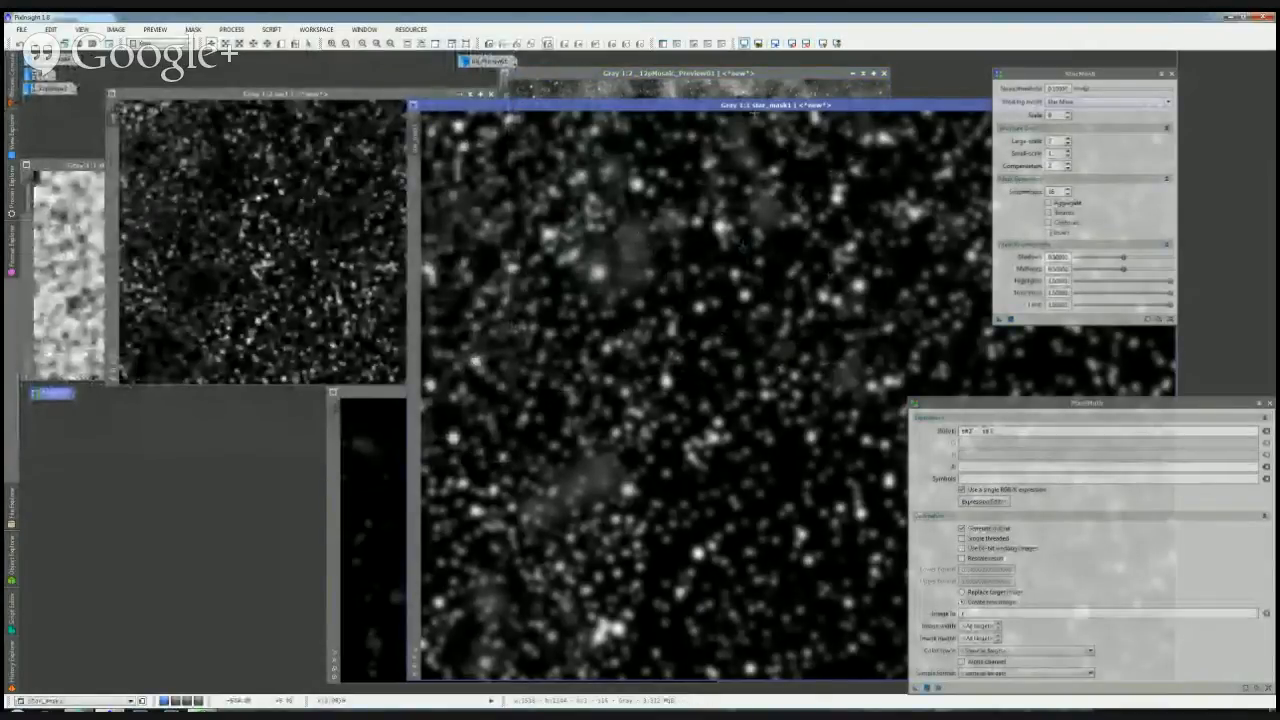
Step: Place the new star mask over sm2 at 1:2 zoom and rename it sm3
{"action": "left_click_drag", "start_coordinate": [755, 106], "coordinate": [501, 74]}
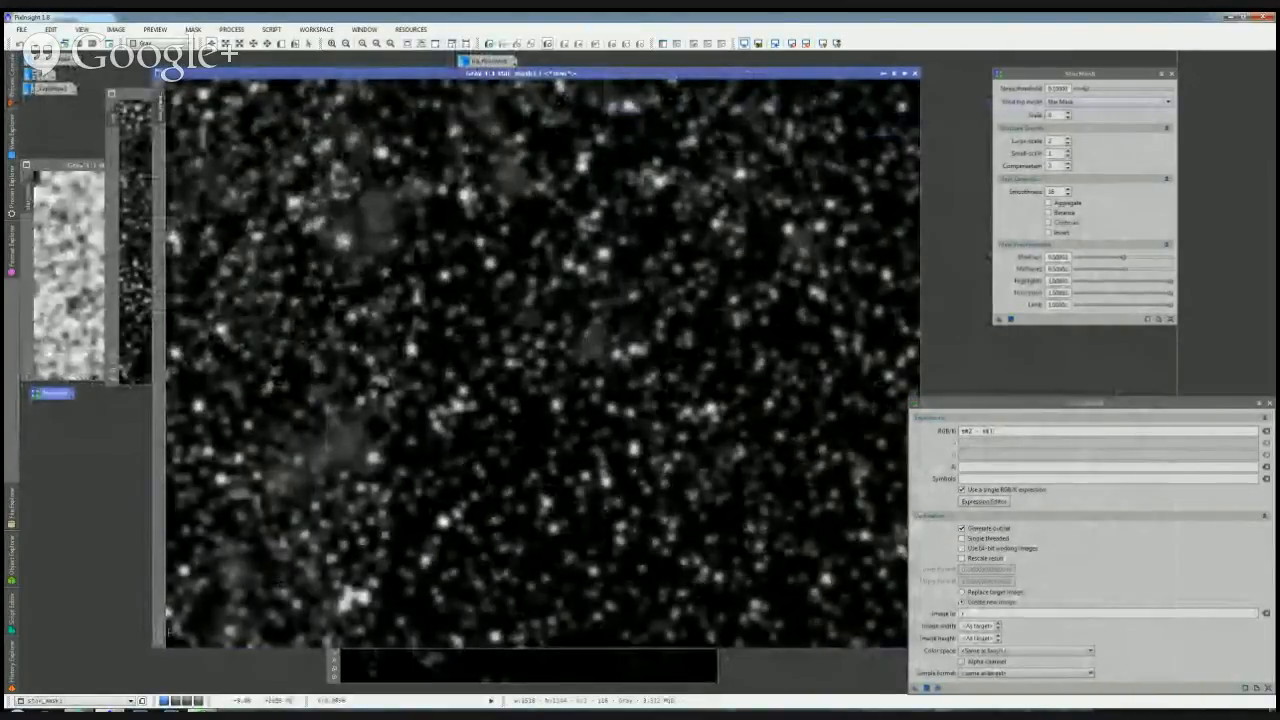
{"action": "key", "text": "ctrl+minus"}
{"action": "left_click_drag", "start_coordinate": [412, 76], "coordinate": [764, 92]}
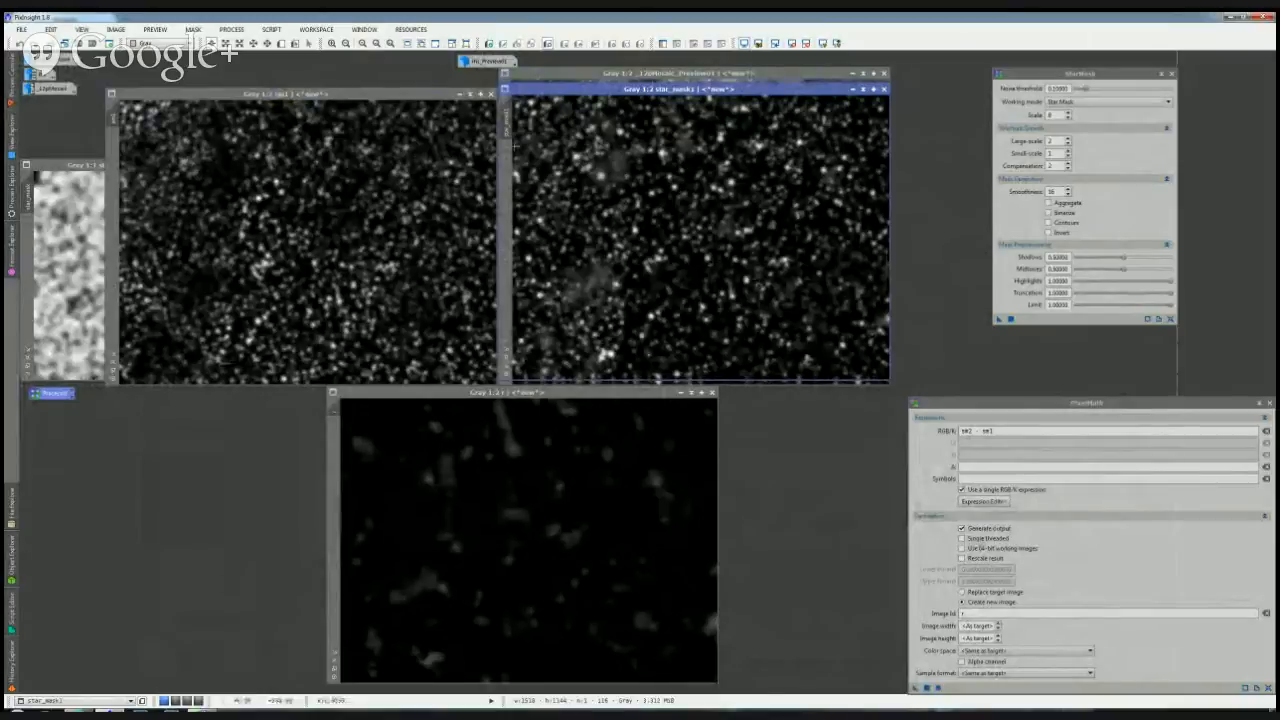
{"action": "double_click", "coordinate": [507, 125]}
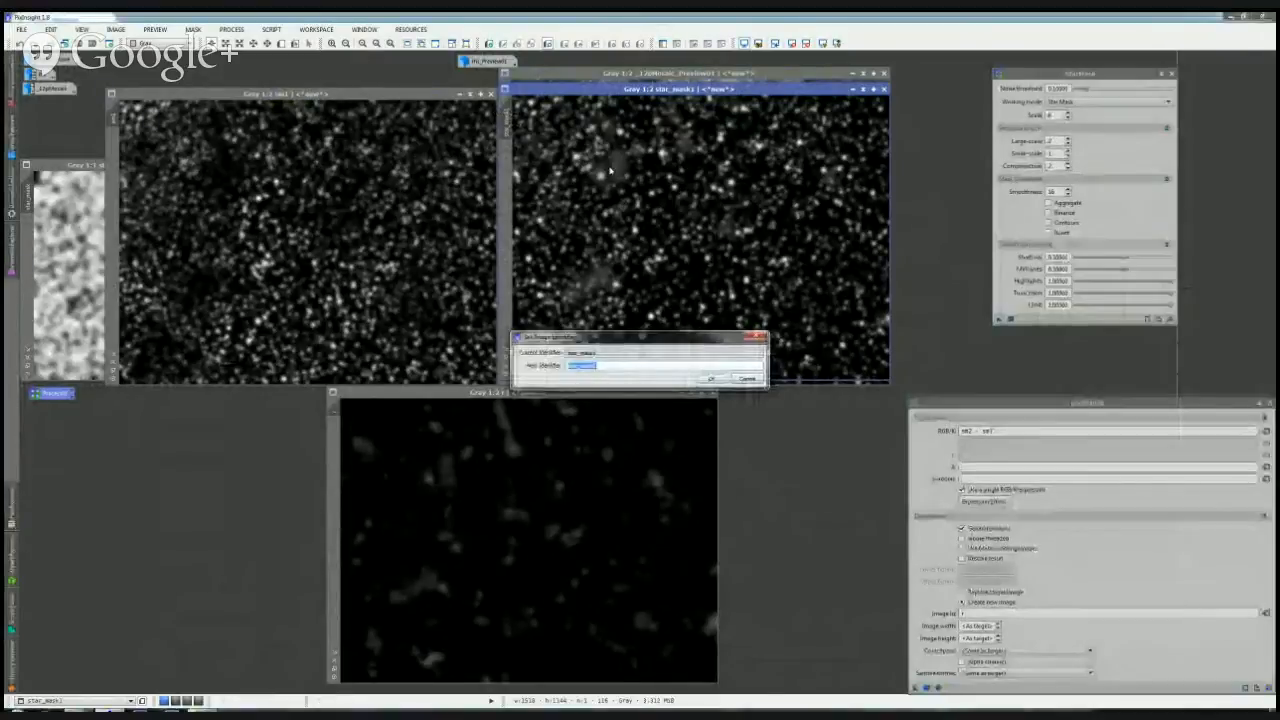
{"action": "type", "text": "sm2"}
{"action": "key", "text": "Return"}
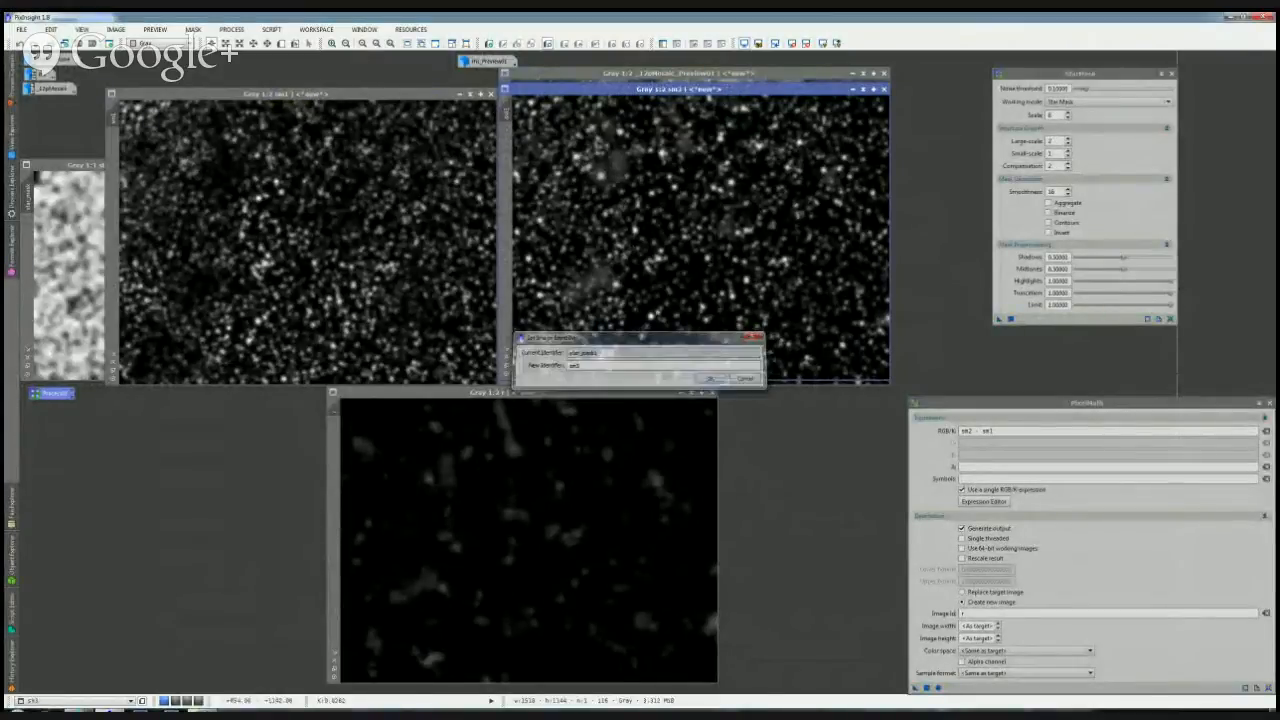
Step: Run sm3 - sm1 in PixelMath as a new image and place the earlier difference image r beside the new one
{"action": "left_click", "coordinate": [973, 431]}
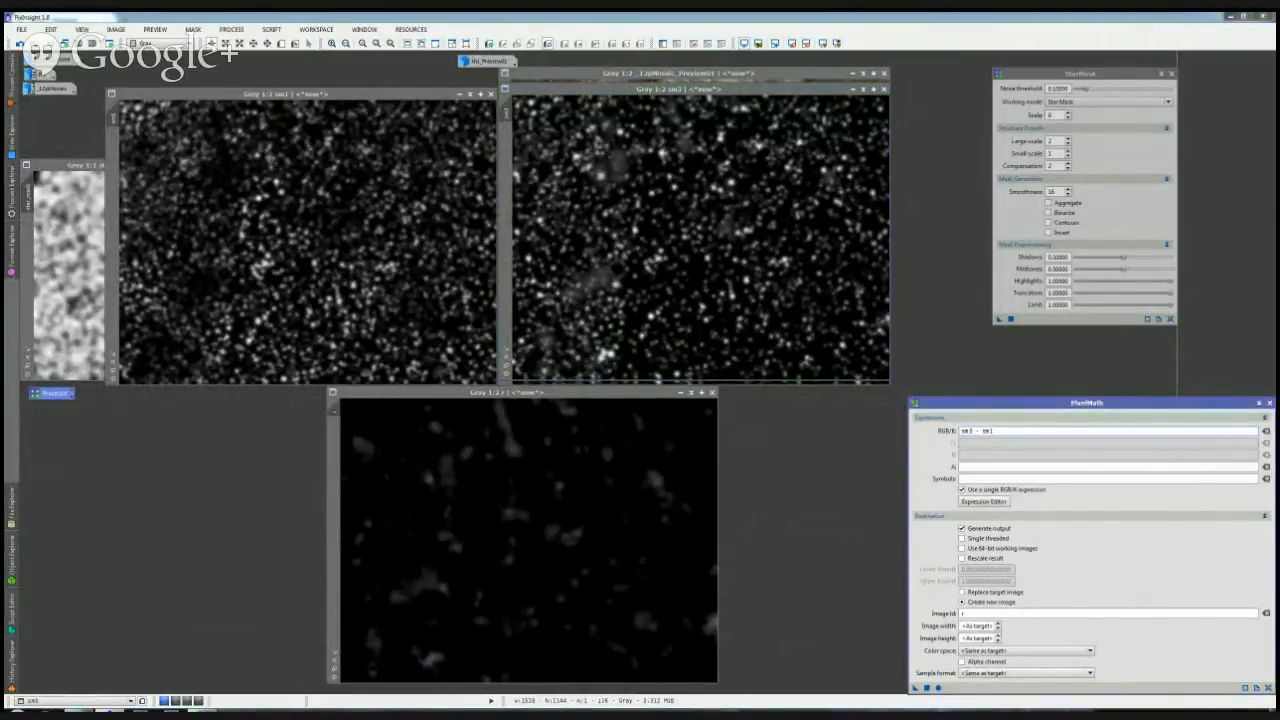
{"action": "key", "text": "alt+Tab"}
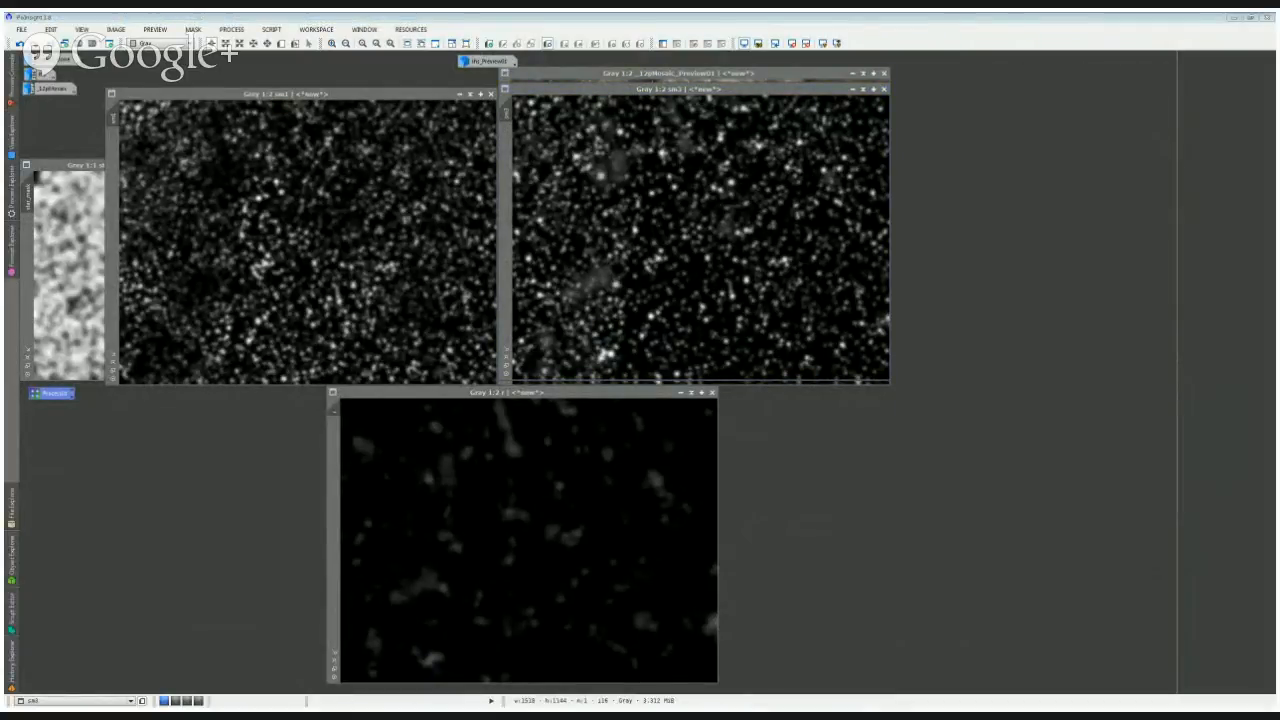
{"action": "left_click_drag", "start_coordinate": [915, 688], "coordinate": [642, 253]}
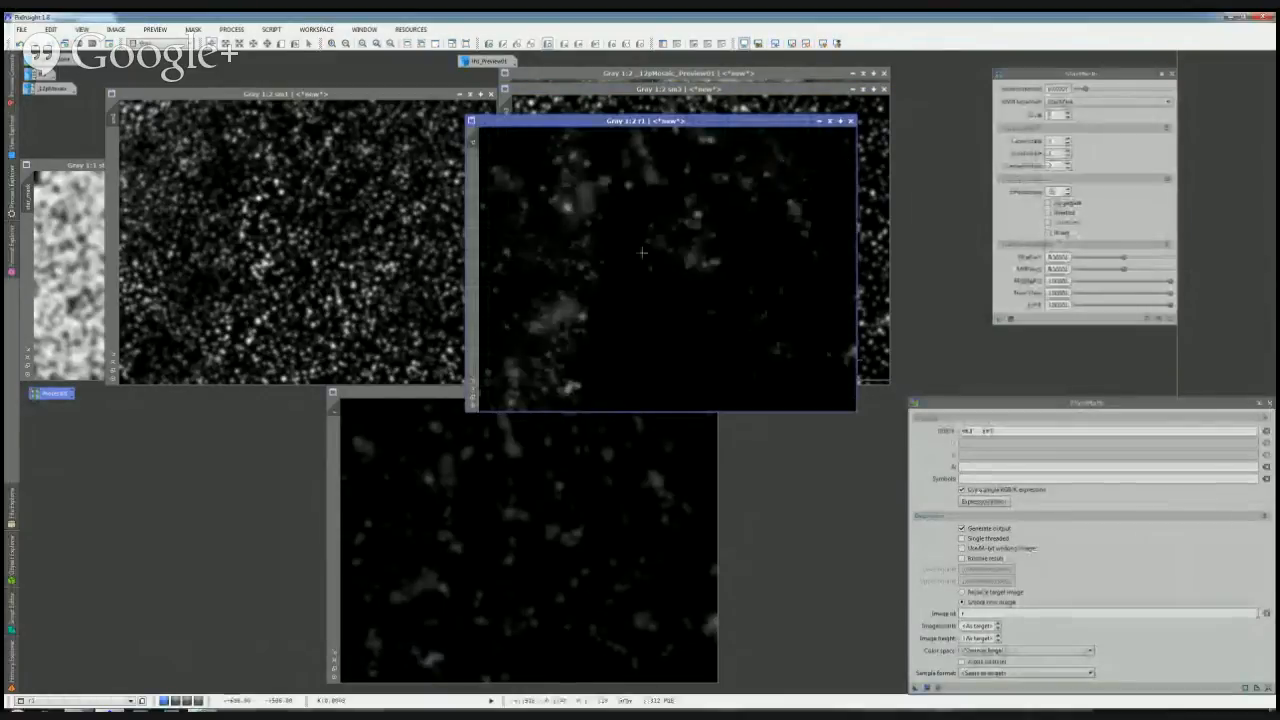
{"action": "left_click", "coordinate": [464, 393]}
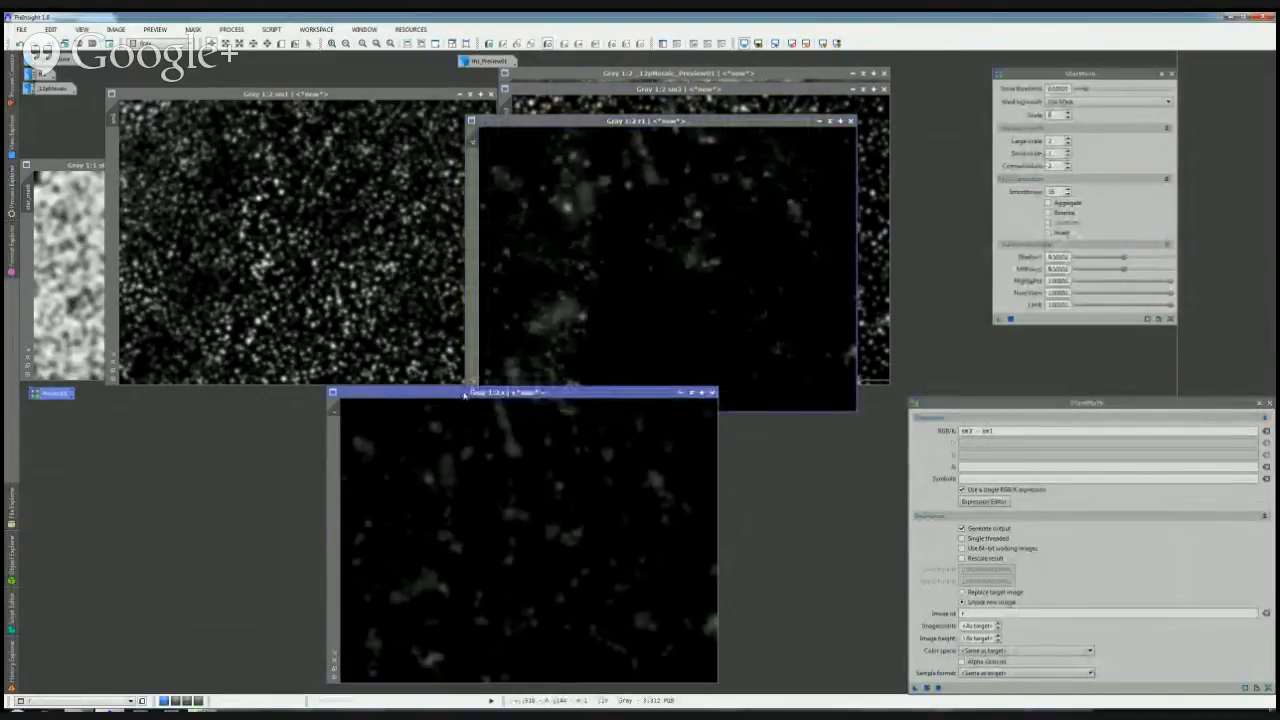
{"action": "left_click_drag", "start_coordinate": [464, 393], "coordinate": [206, 120]}
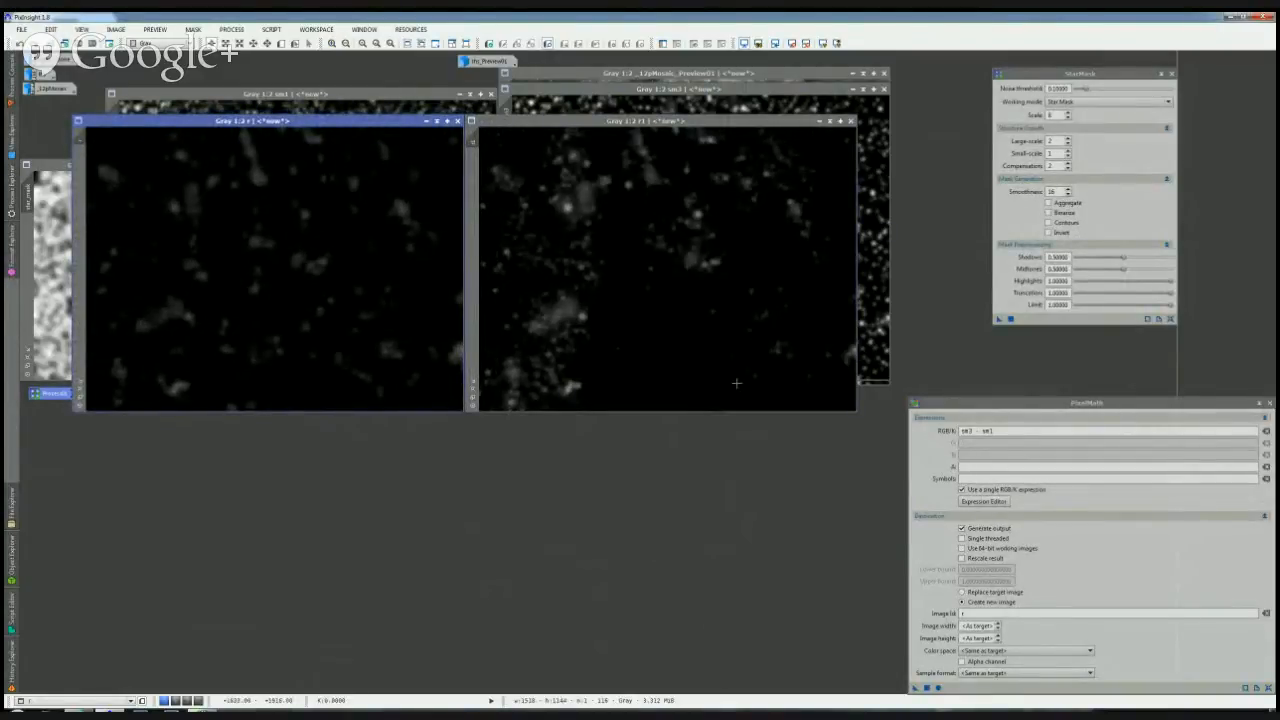
Step: Move the r and r1 images below the star masks and set the StarMask scale to 5
{"action": "left_click_drag", "start_coordinate": [381, 124], "coordinate": [383, 334]}
{"action": "left_click_drag", "start_coordinate": [624, 122], "coordinate": [618, 351]}
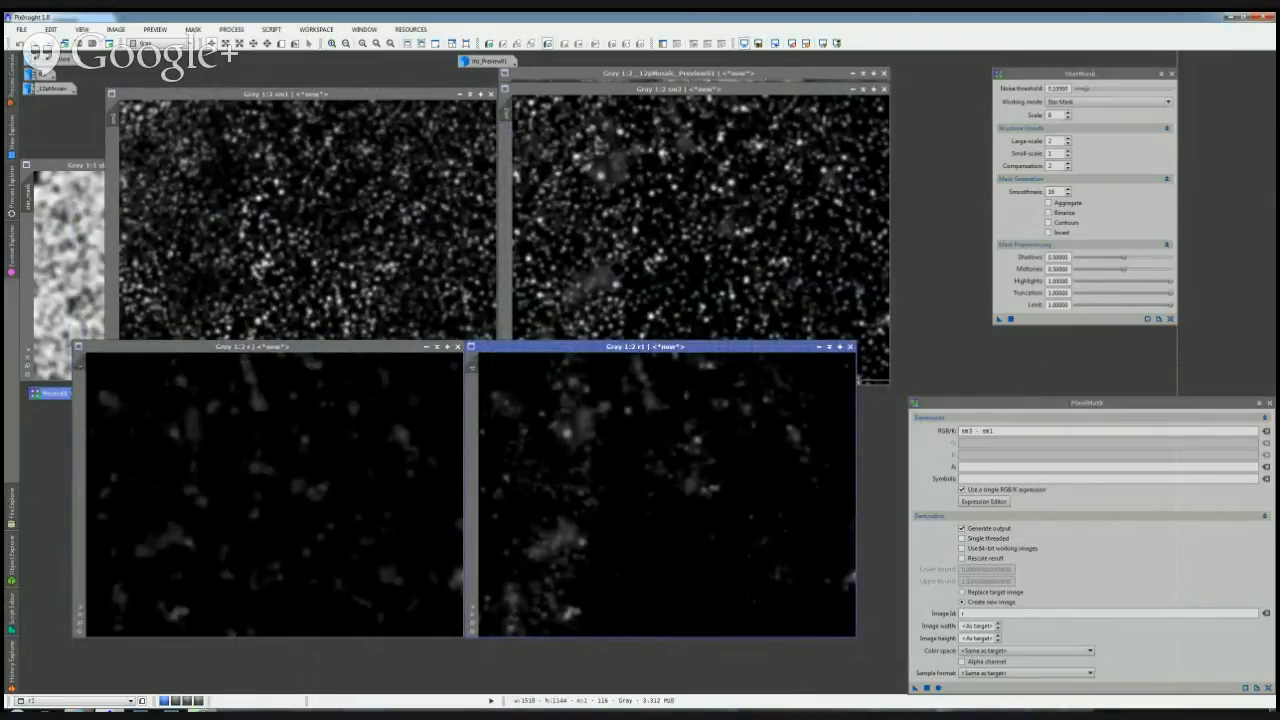
{"action": "double_click", "coordinate": [1051, 115]}
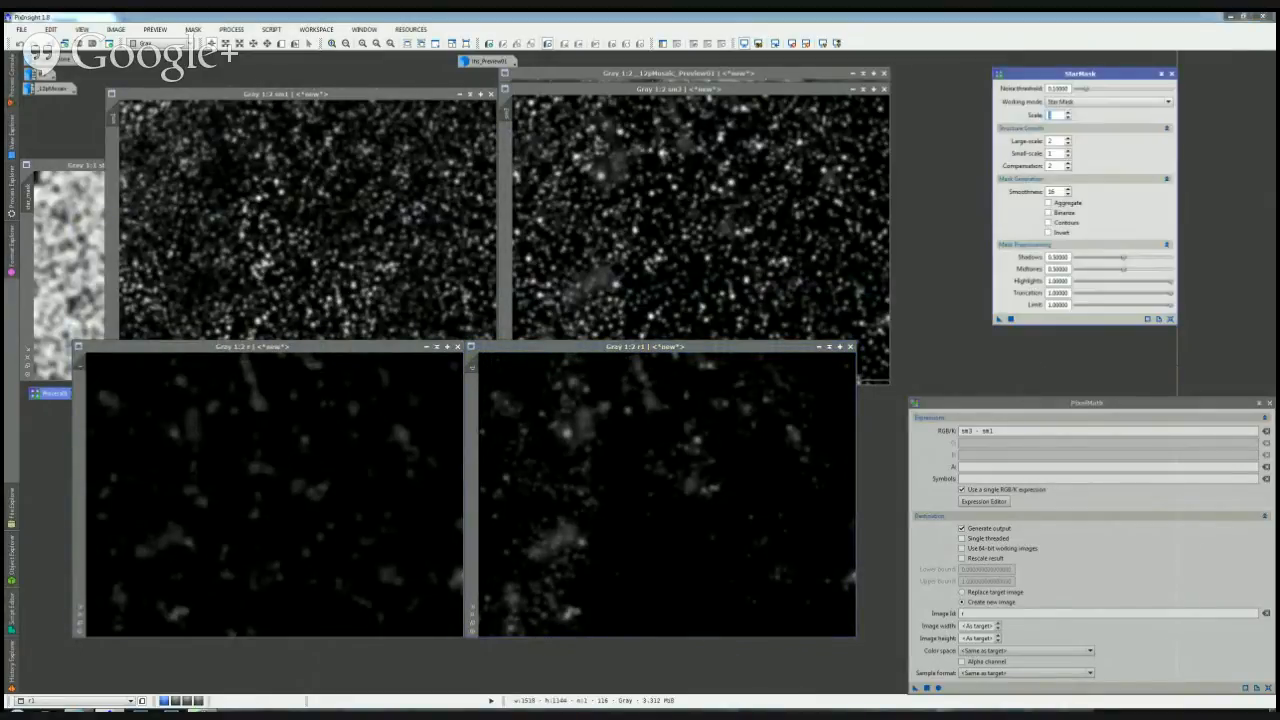
{"action": "left_click_drag", "start_coordinate": [1086, 89], "coordinate": [1101, 89]}
{"action": "left_click_drag", "start_coordinate": [1078, 89], "coordinate": [1142, 89]}
{"action": "left_click", "coordinate": [316, 128]}
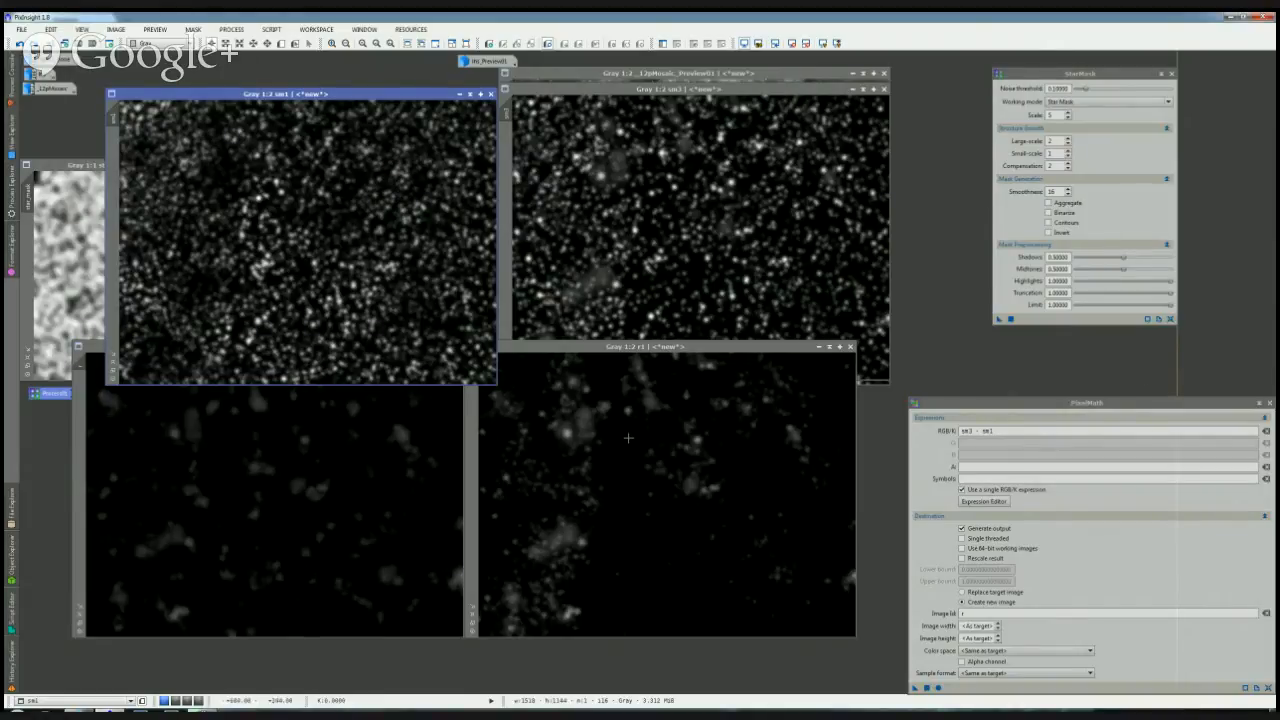
Step: Close the r1, r and sm3 images, discarding their unsaved processing history
{"action": "left_click", "coordinate": [845, 356]}
{"action": "left_click", "coordinate": [848, 346]}
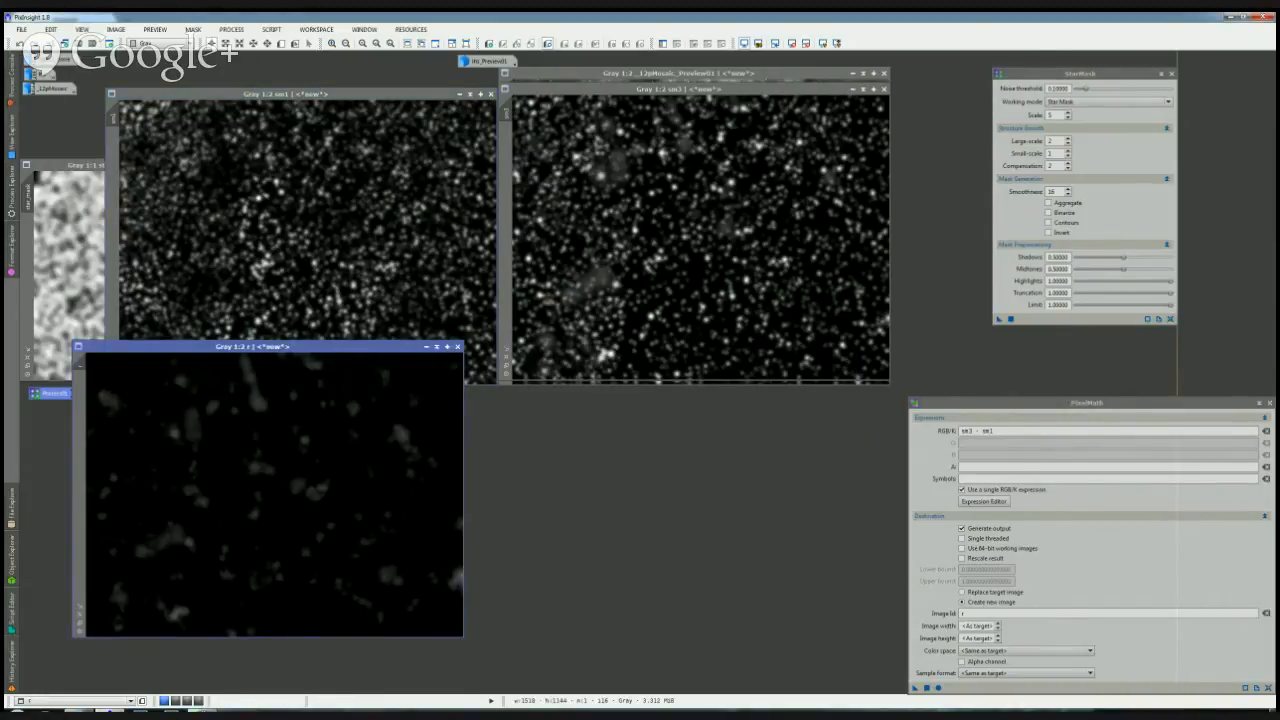
{"action": "left_click", "coordinate": [457, 346]}
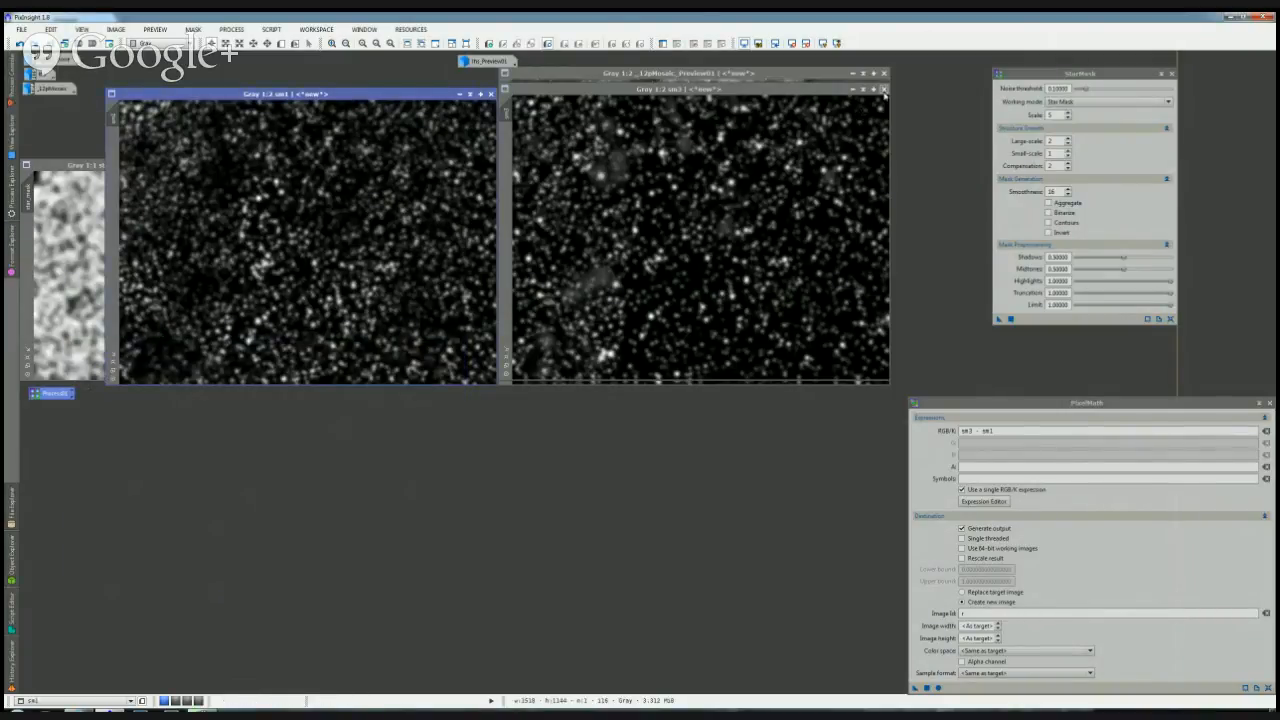
{"action": "left_click", "coordinate": [883, 89]}
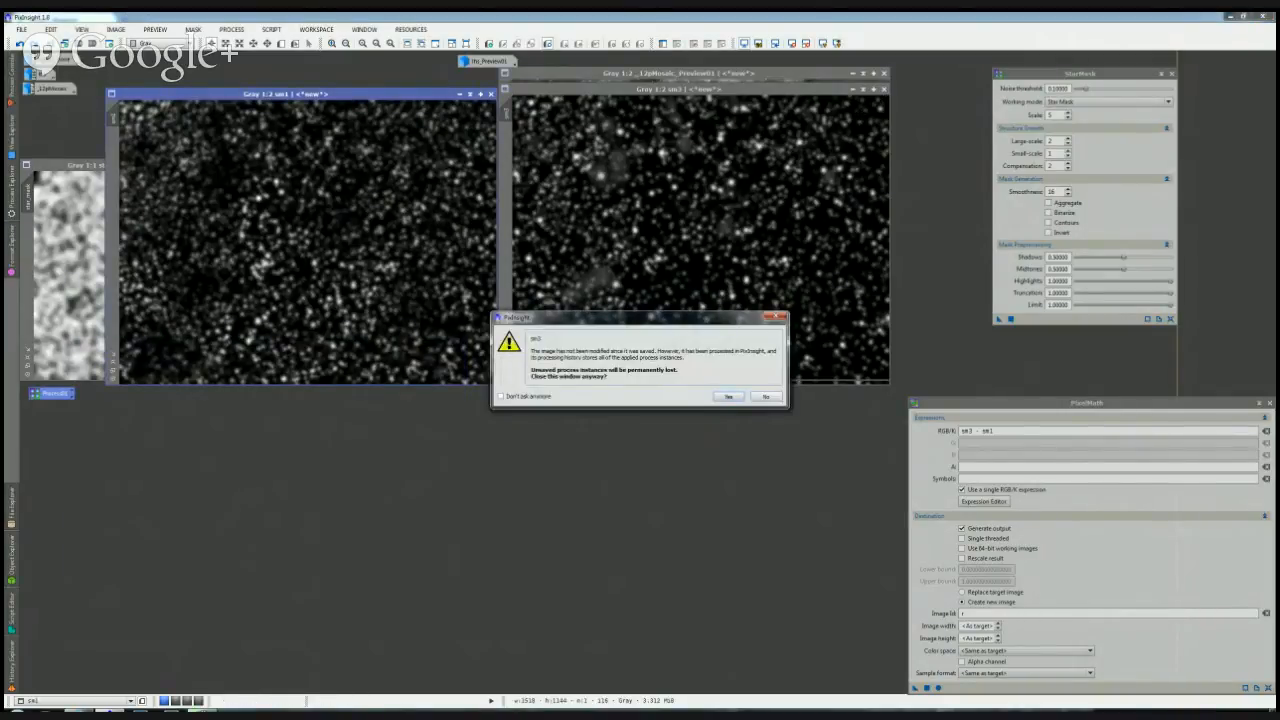
{"action": "left_click", "coordinate": [728, 396]}
Step: Move the sm2 mask below the other images and bring the _12pMosaic_Preview01 image to the front
{"action": "left_click", "coordinate": [650, 373]}
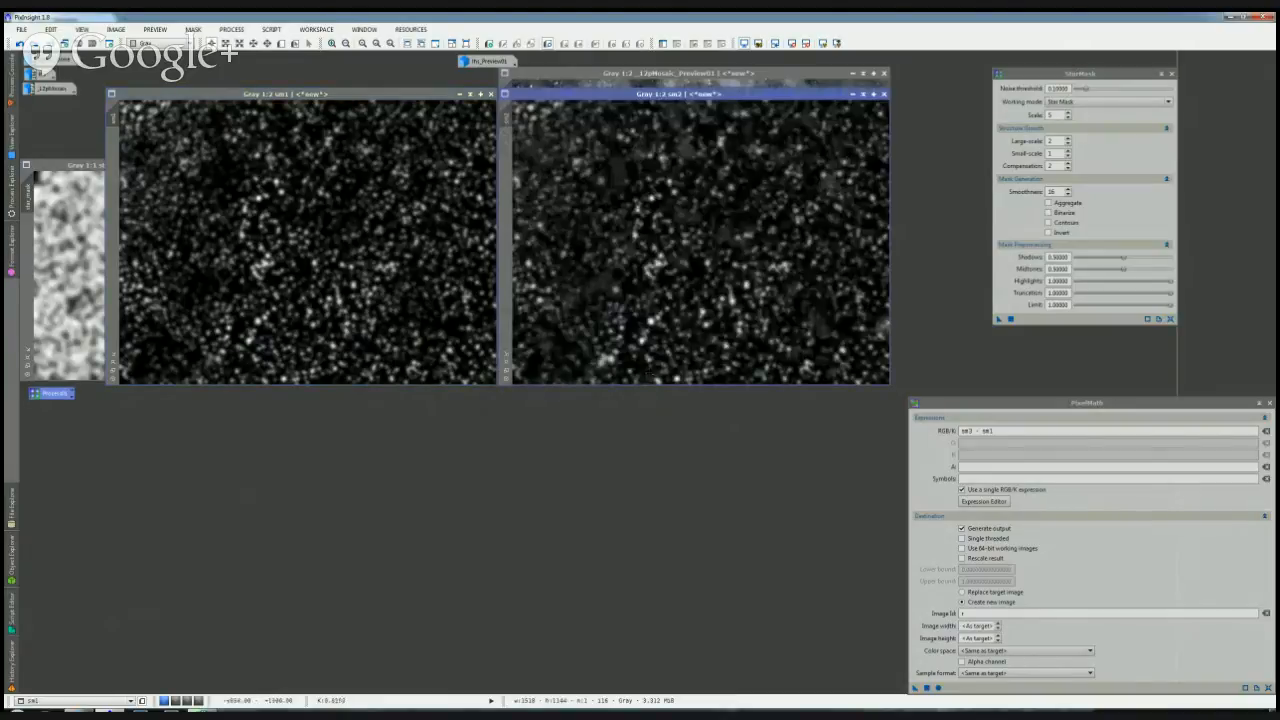
{"action": "left_click_drag", "start_coordinate": [800, 94], "coordinate": [586, 393]}
{"action": "left_click", "coordinate": [680, 74]}
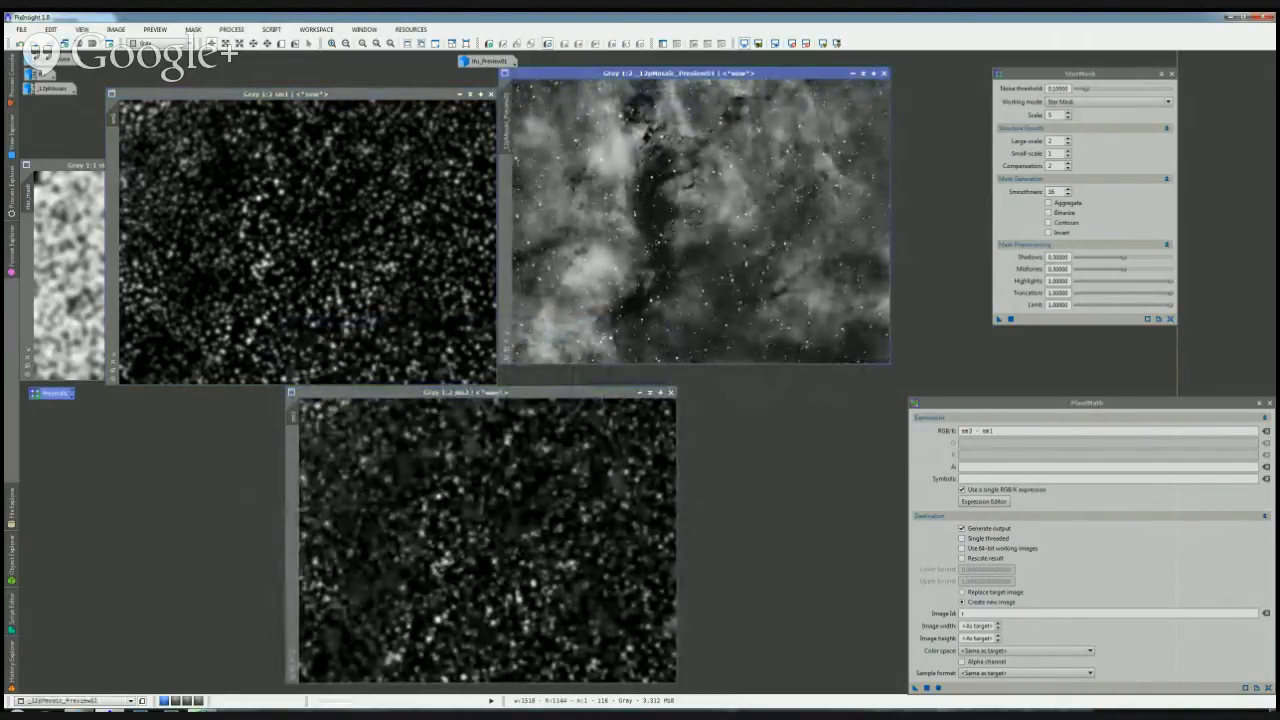
Step: Generate a star mask from the mosaic preview with smoothness 13 and both shadows and midtones at 0.35
{"action": "double_click", "coordinate": [1052, 191]}
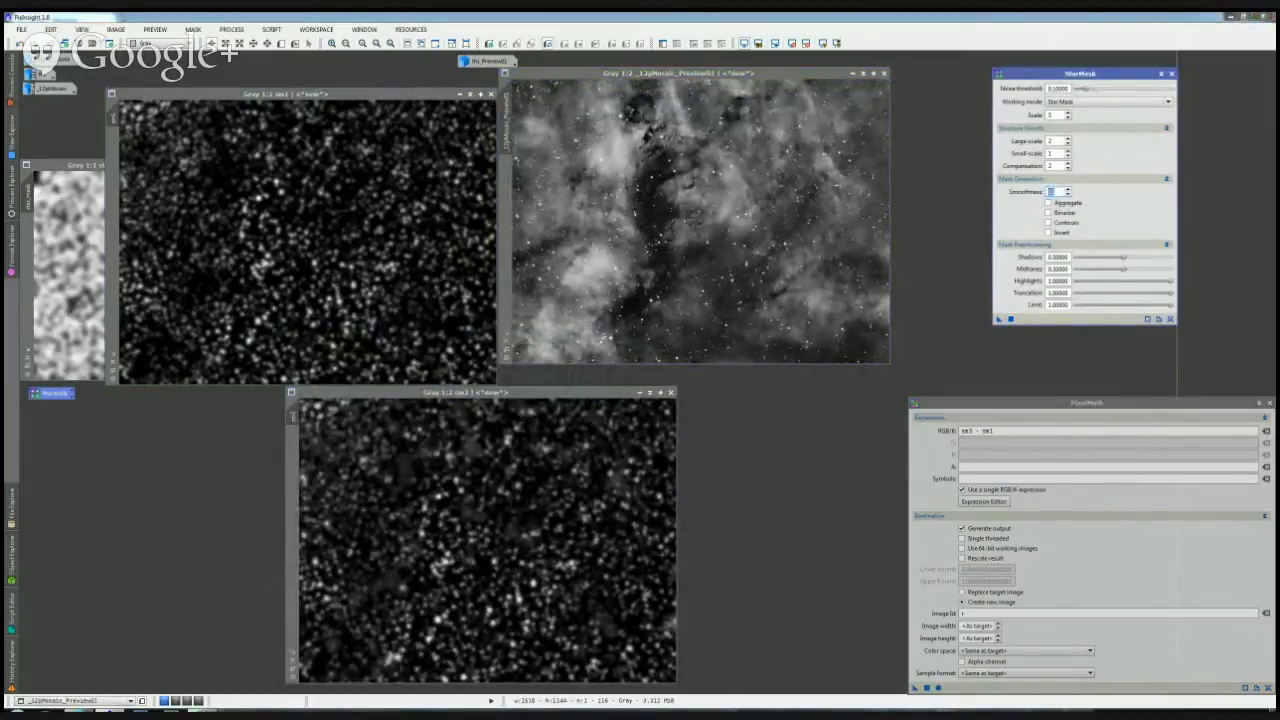
{"action": "left_click_drag", "start_coordinate": [1123, 258], "coordinate": [1111, 258]}
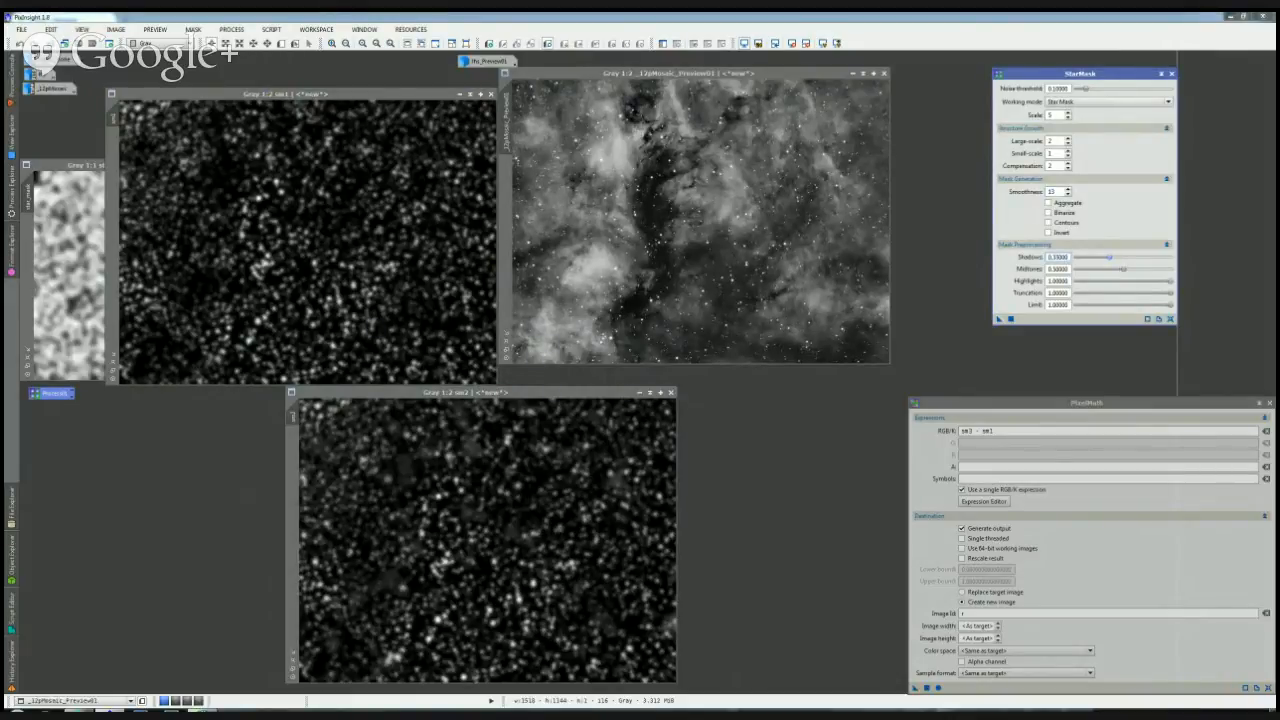
{"action": "left_click_drag", "start_coordinate": [1123, 269], "coordinate": [1109, 269]}
{"action": "left_click", "coordinate": [1011, 319]}
{"action": "left_click_drag", "start_coordinate": [690, 73], "coordinate": [690, 89]}
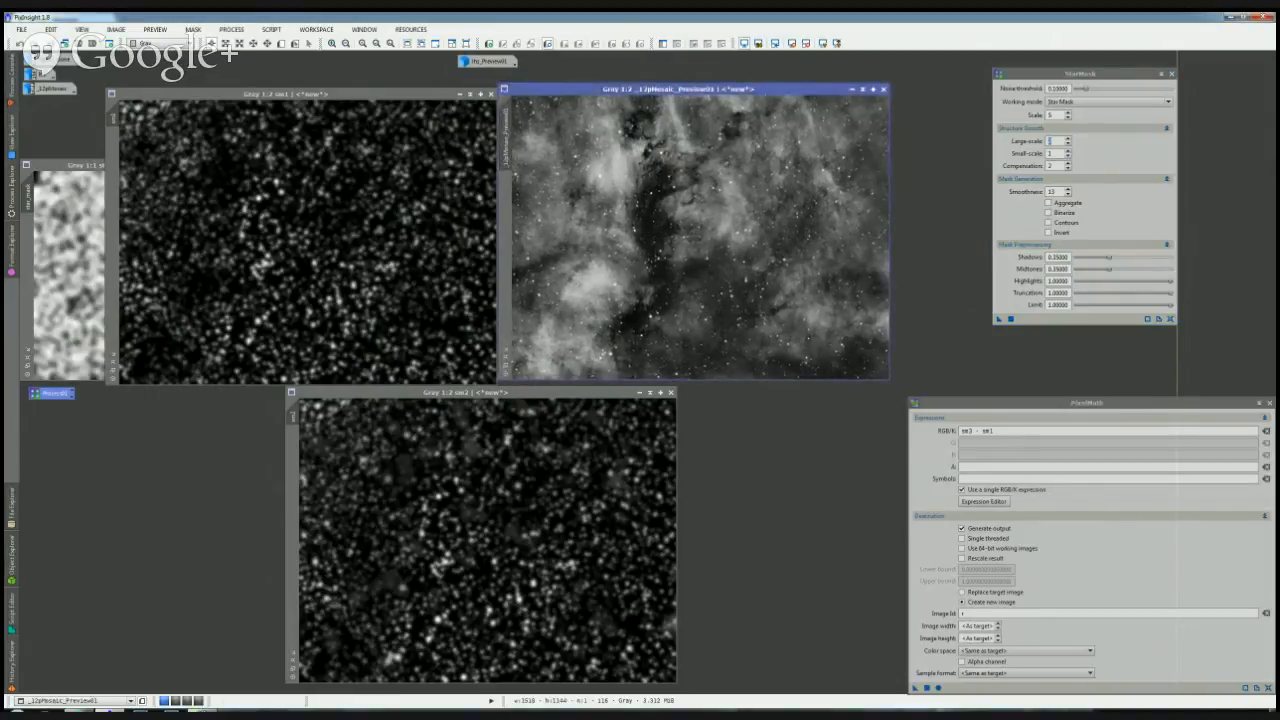
{"action": "left_click", "coordinate": [1011, 319]}
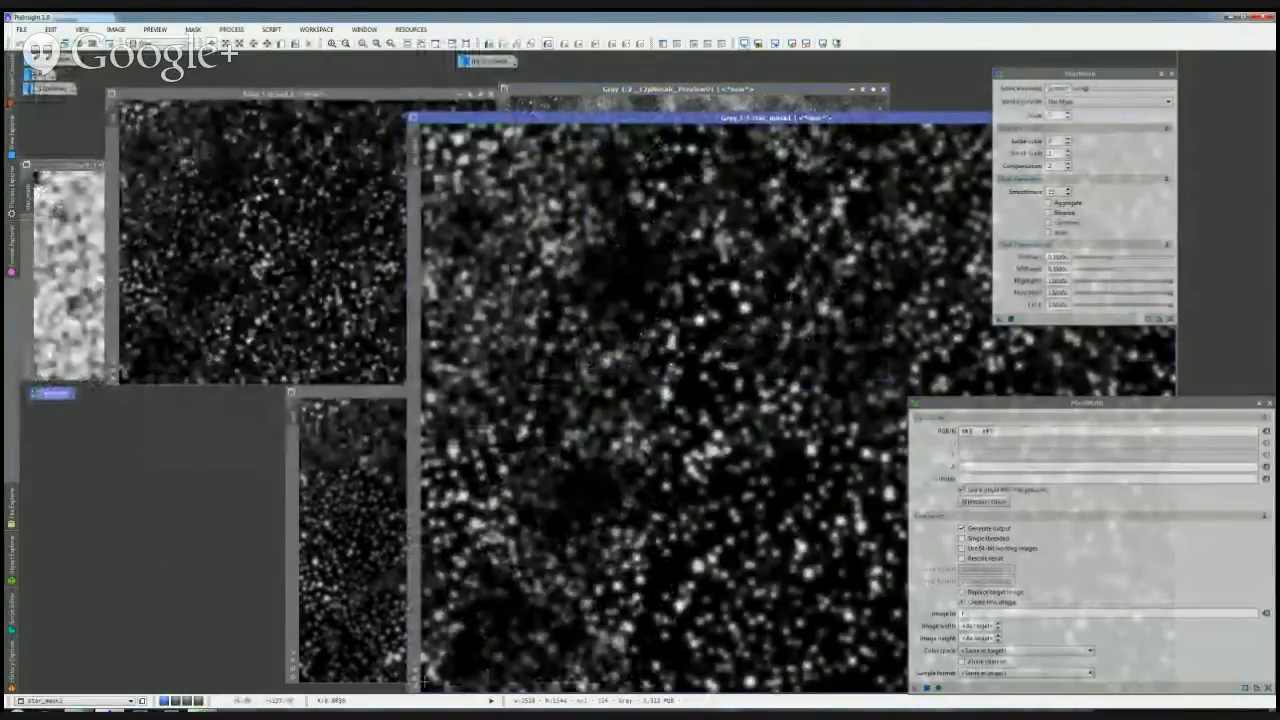
Step: Shrink the new star mask beside sm1 and match both views at 1:1 zoom to compare their stars
{"action": "left_click", "coordinate": [415, 680]}
{"action": "left_click_drag", "start_coordinate": [517, 119], "coordinate": [612, 100]}
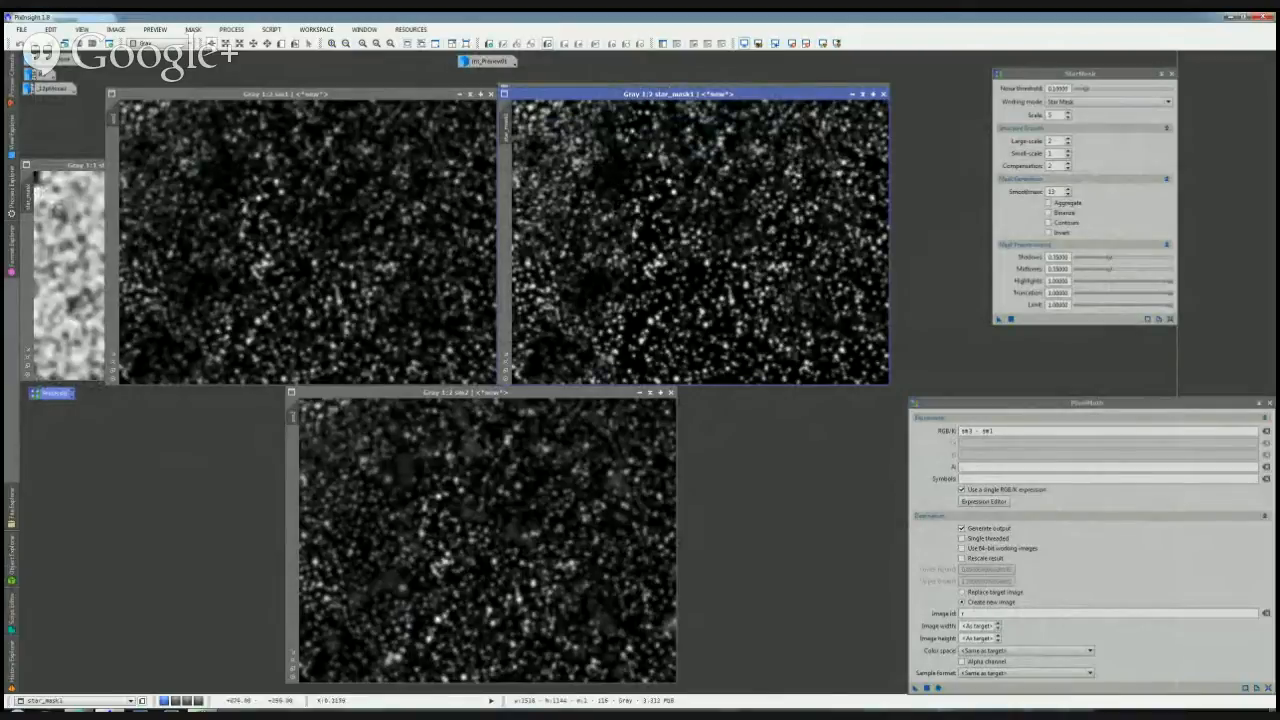
{"action": "scroll", "coordinate": [628, 166], "scroll_direction": "up", "scroll_amount": 1}
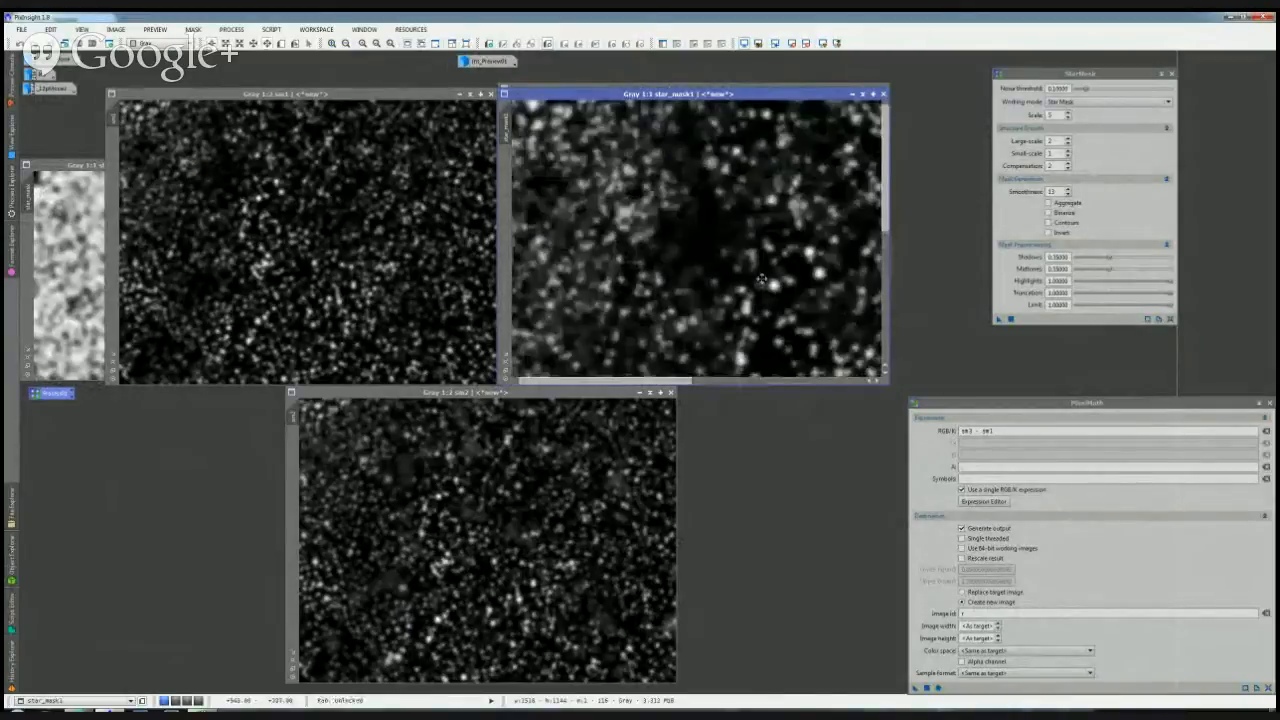
{"action": "left_click_drag", "start_coordinate": [628, 207], "coordinate": [630, 187]}
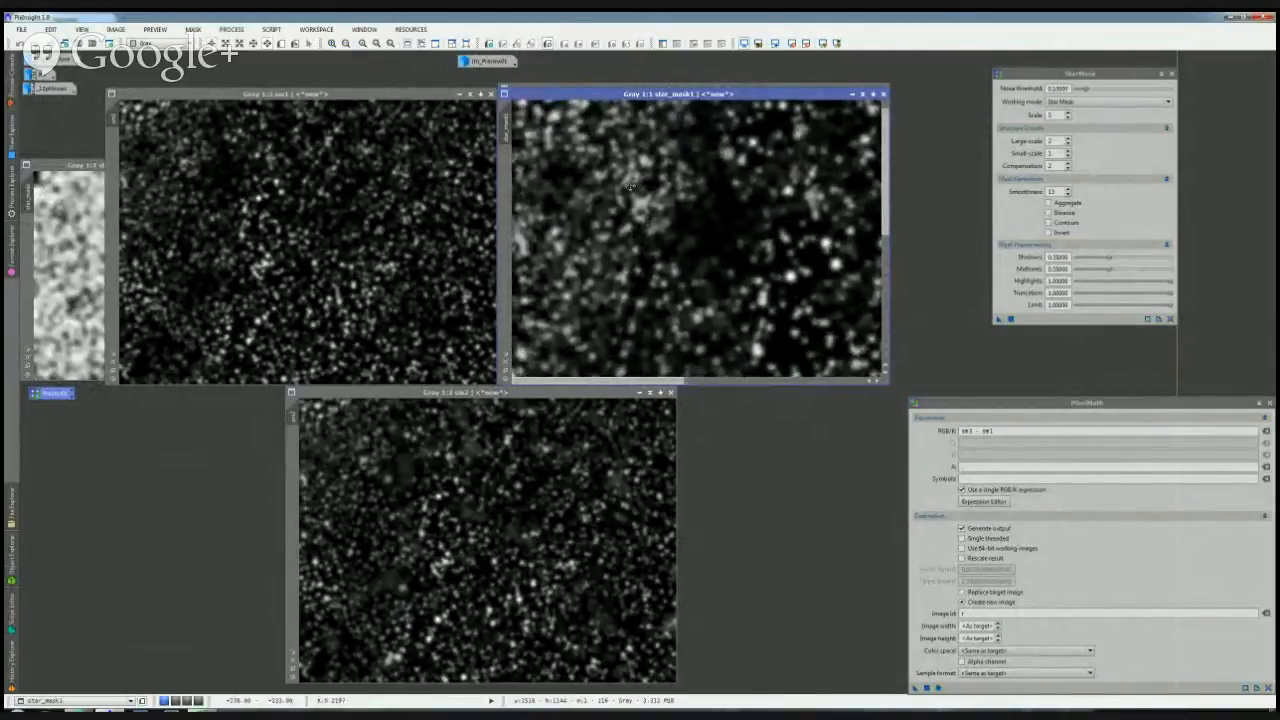
{"action": "left_click_drag", "start_coordinate": [535, 259], "coordinate": [532, 211]}
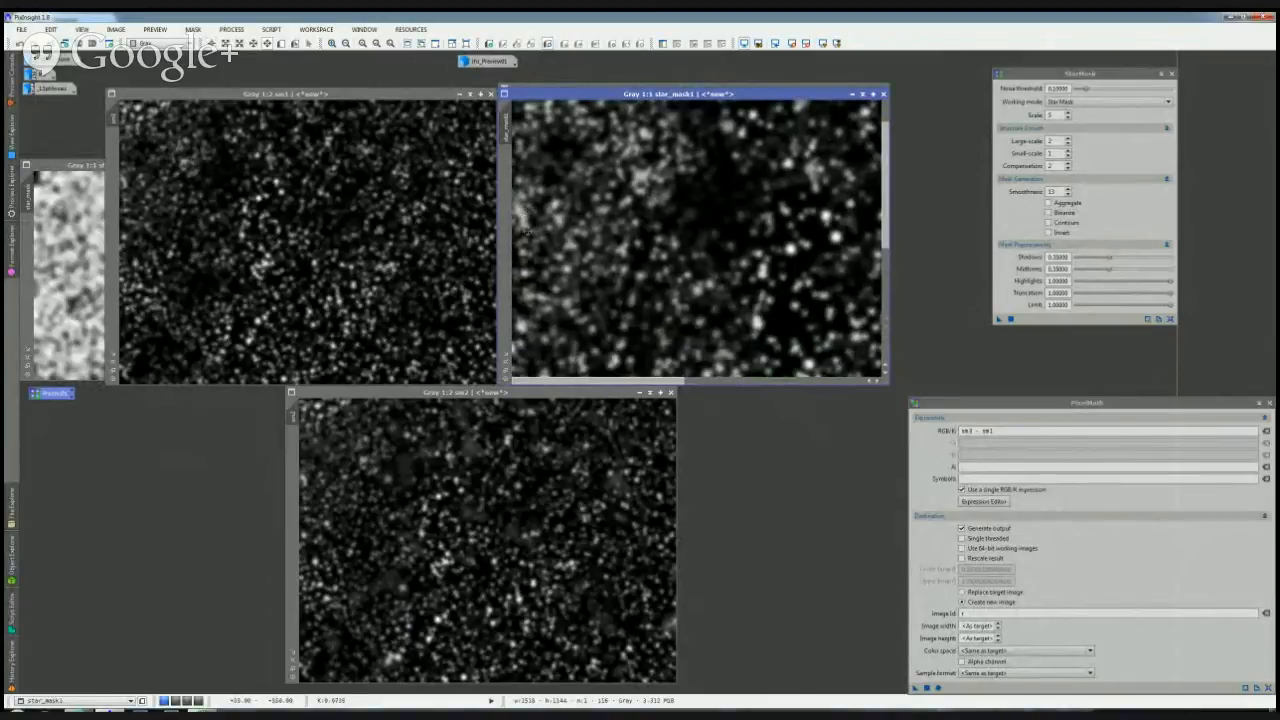
{"action": "left_click_drag", "start_coordinate": [790, 271], "coordinate": [630, 240]}
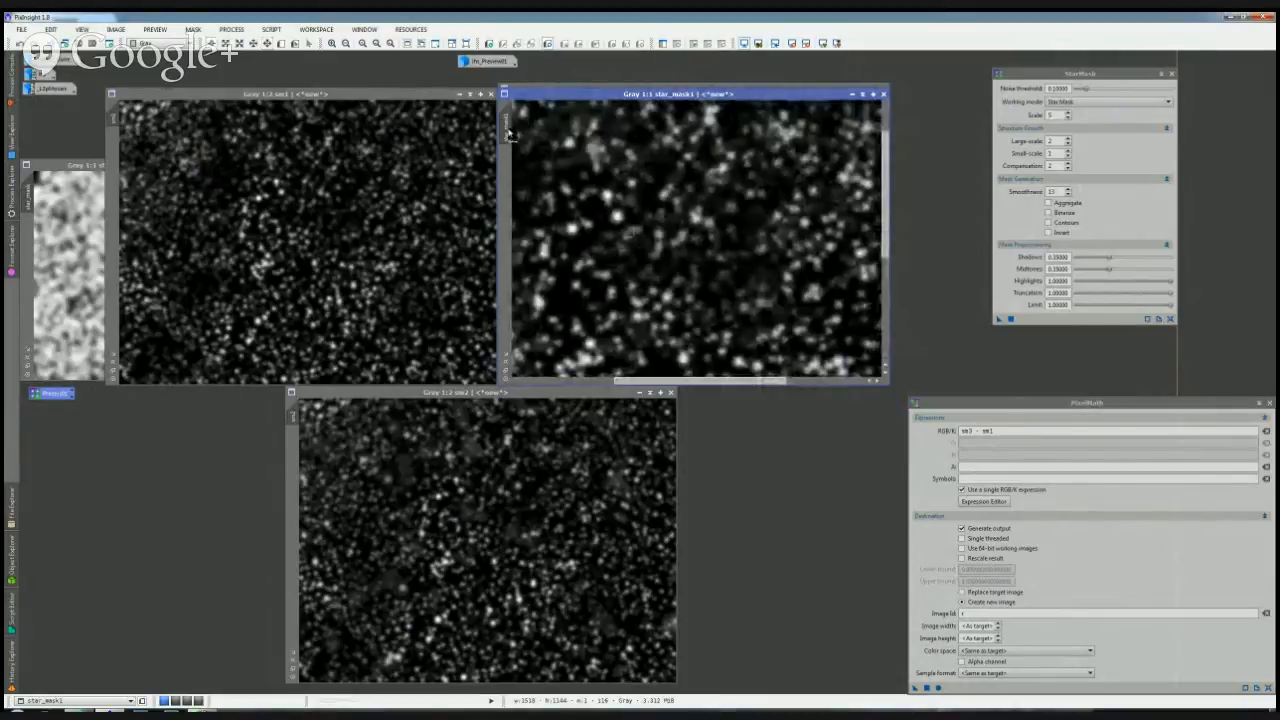
{"action": "left_click_drag", "start_coordinate": [507, 130], "coordinate": [226, 163]}
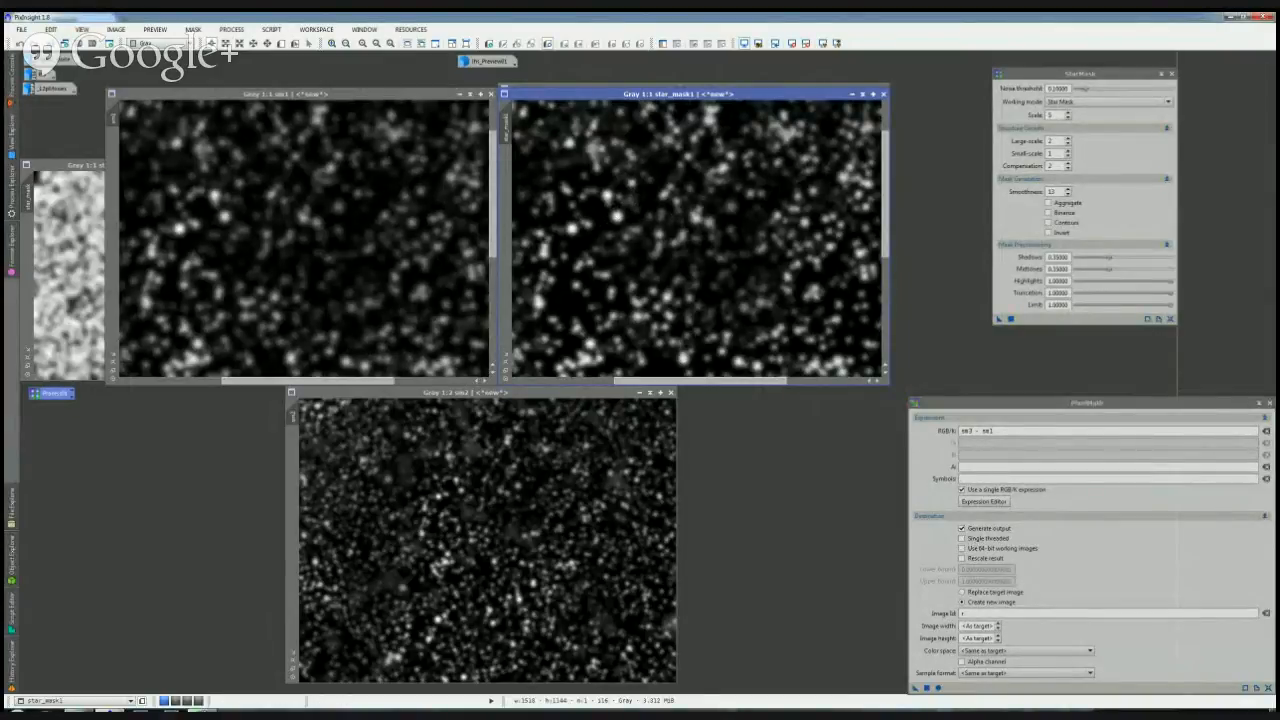
{"action": "left_click", "coordinate": [1052, 115]}
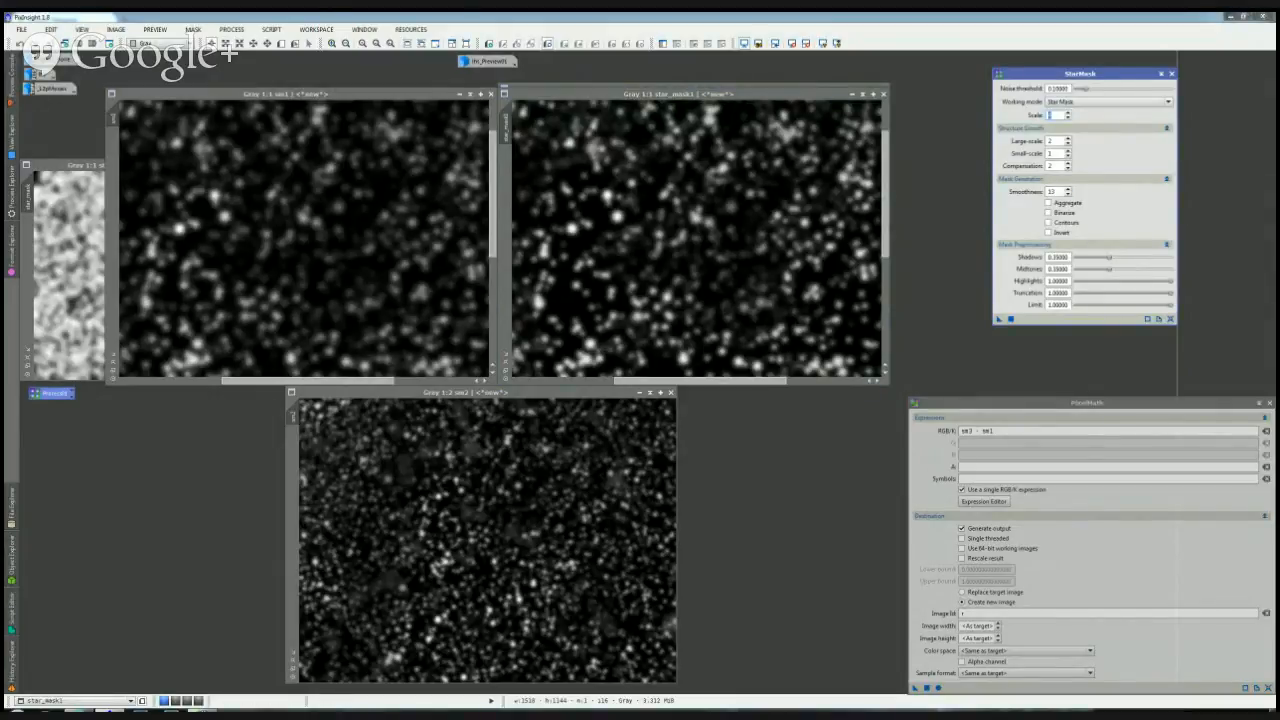
{"action": "key", "text": "alt+Tab"}
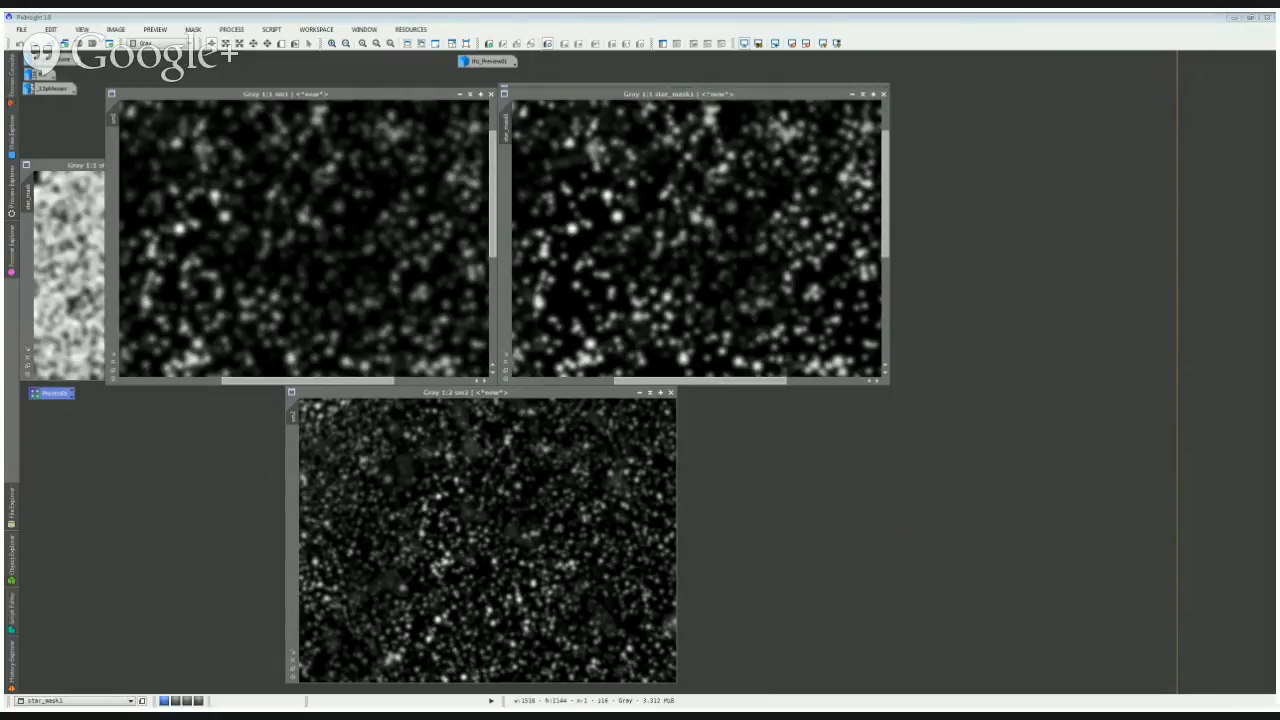
{"action": "key", "text": "alt+Tab"}
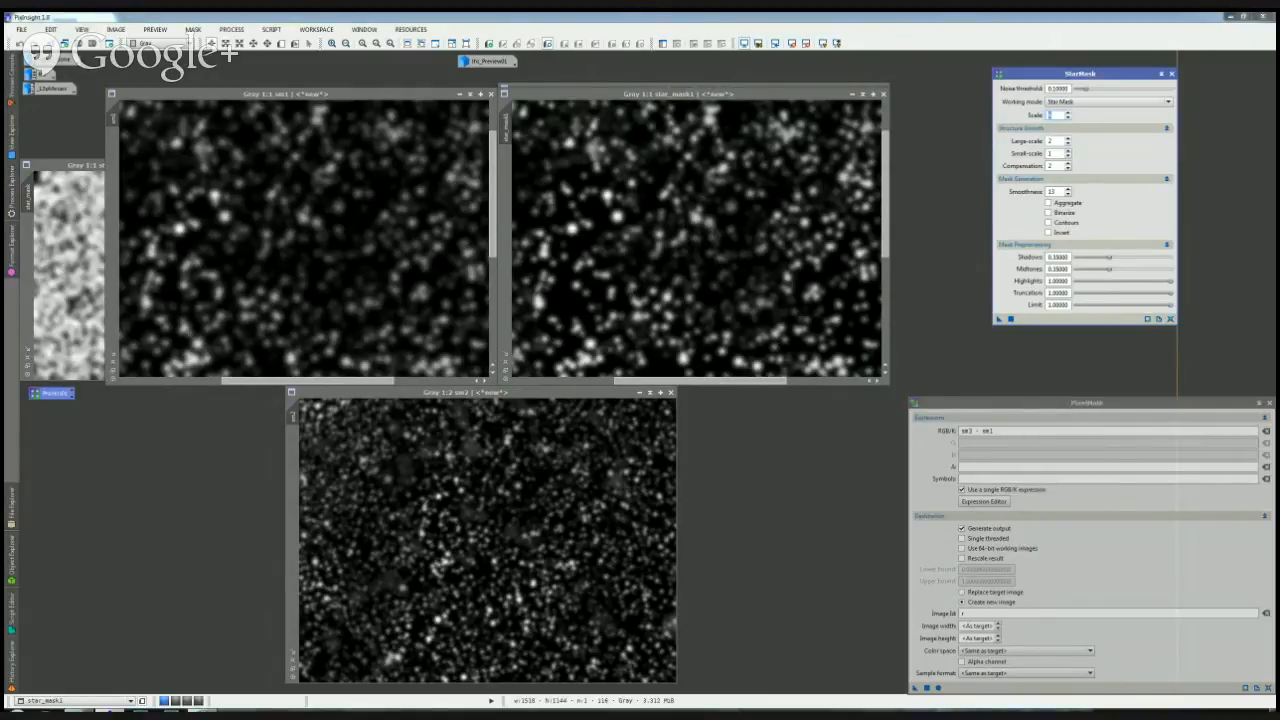
{"action": "key", "text": "alt+Tab"}
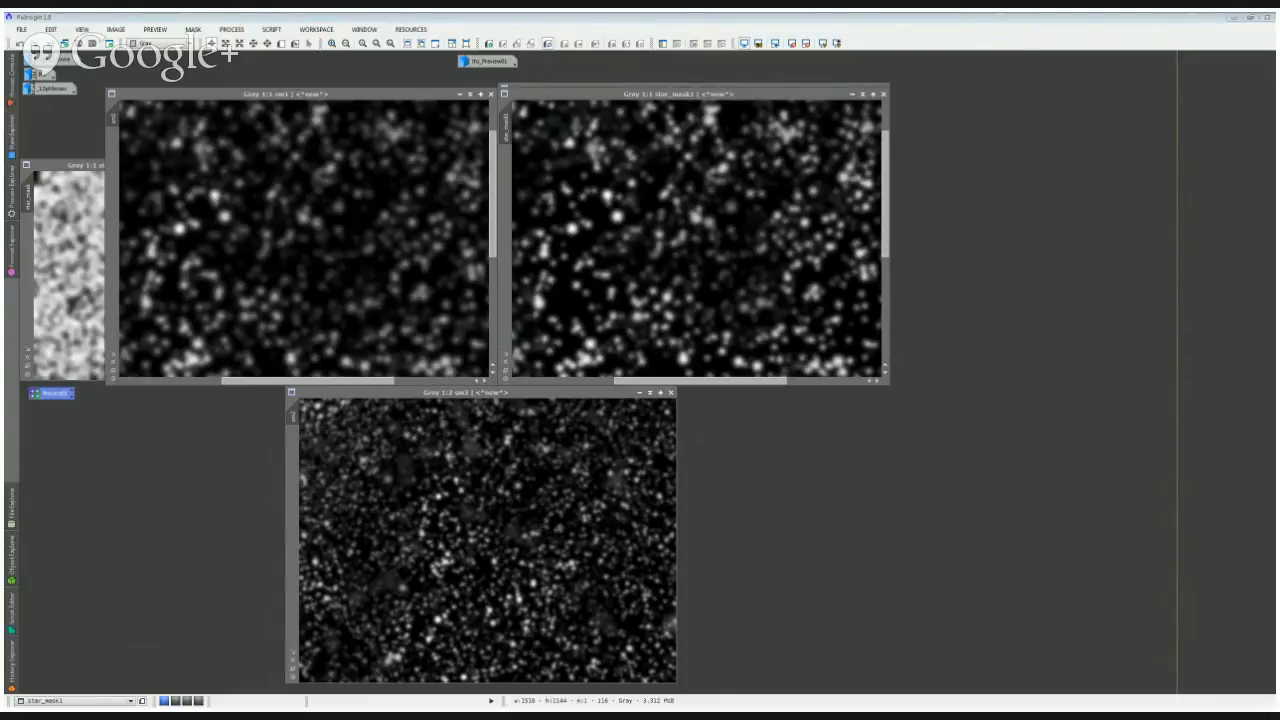
{"action": "key", "text": "alt+Tab"}
{"action": "key", "text": "alt+Tab"}
{"action": "key", "text": "alt+Tab"}
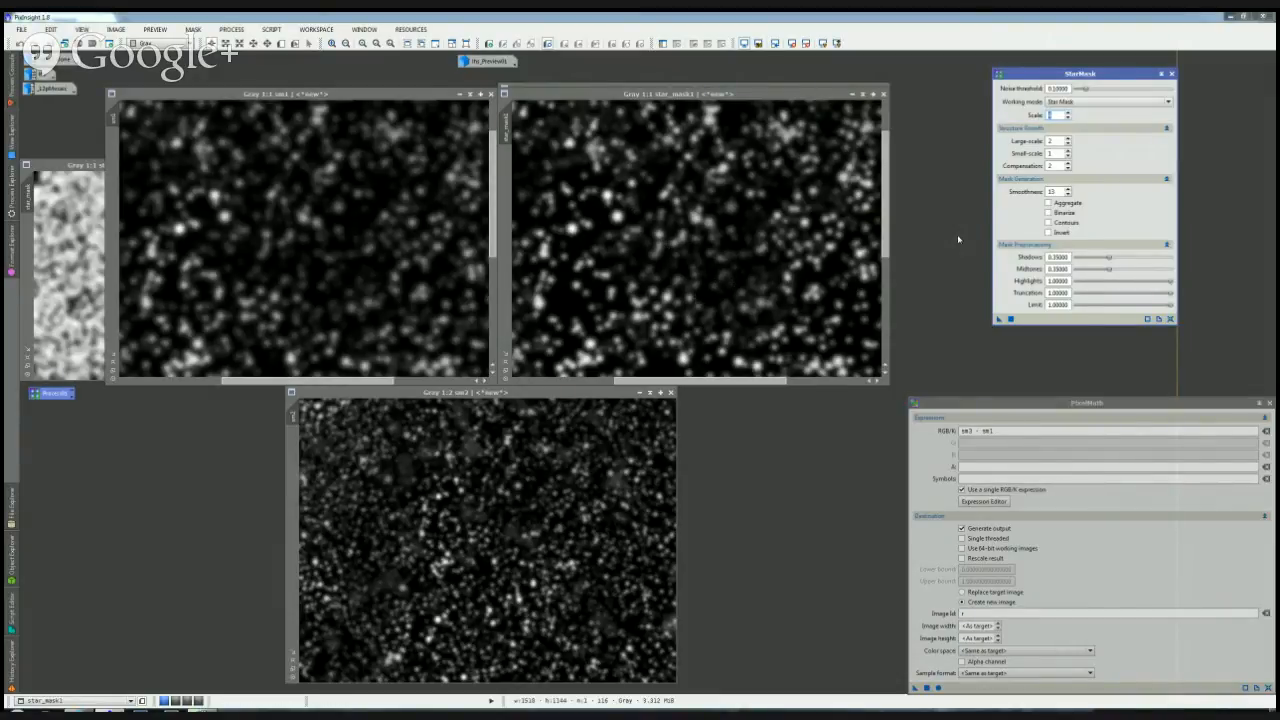
Step: Set the StarMask scale to 7, large-scale growth to 1, and both shadows and midtones to 0.8
{"action": "type", "text": "4"}
{"action": "key", "text": "Tab"}
{"action": "scroll", "coordinate": [802, 282], "scroll_direction": "down", "scroll_amount": 1}
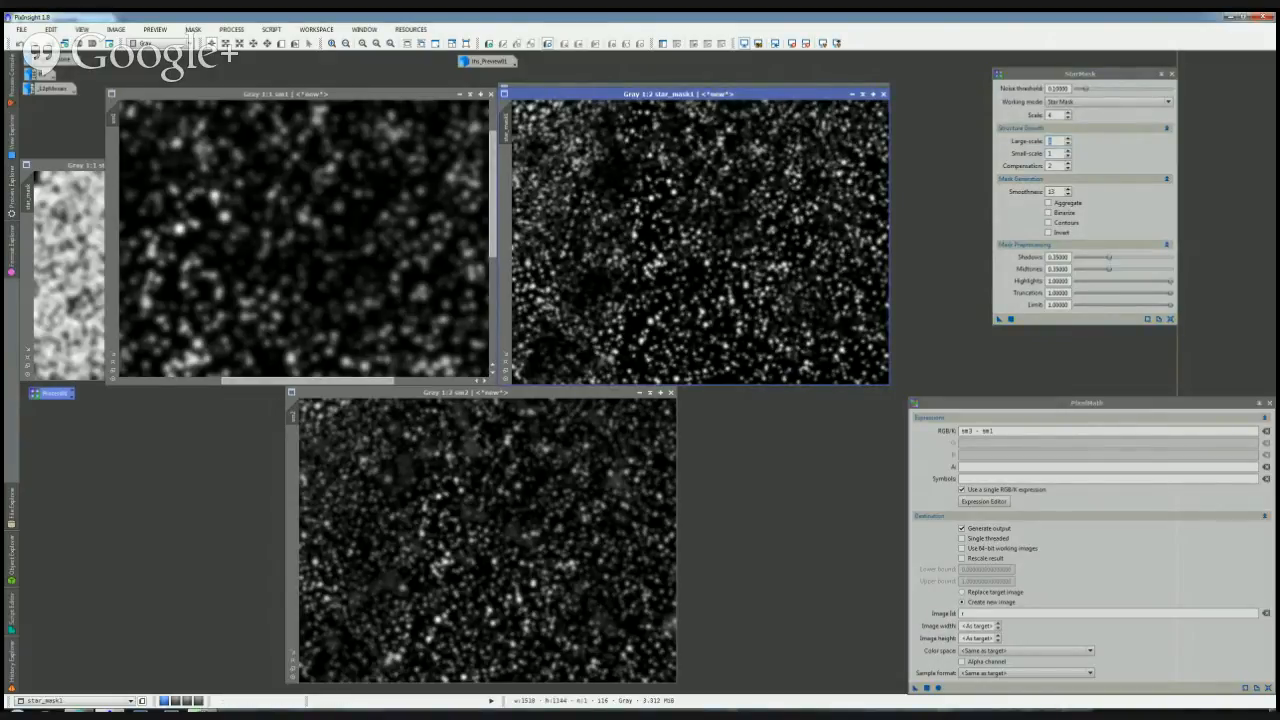
{"action": "left_click", "coordinate": [1068, 117]}
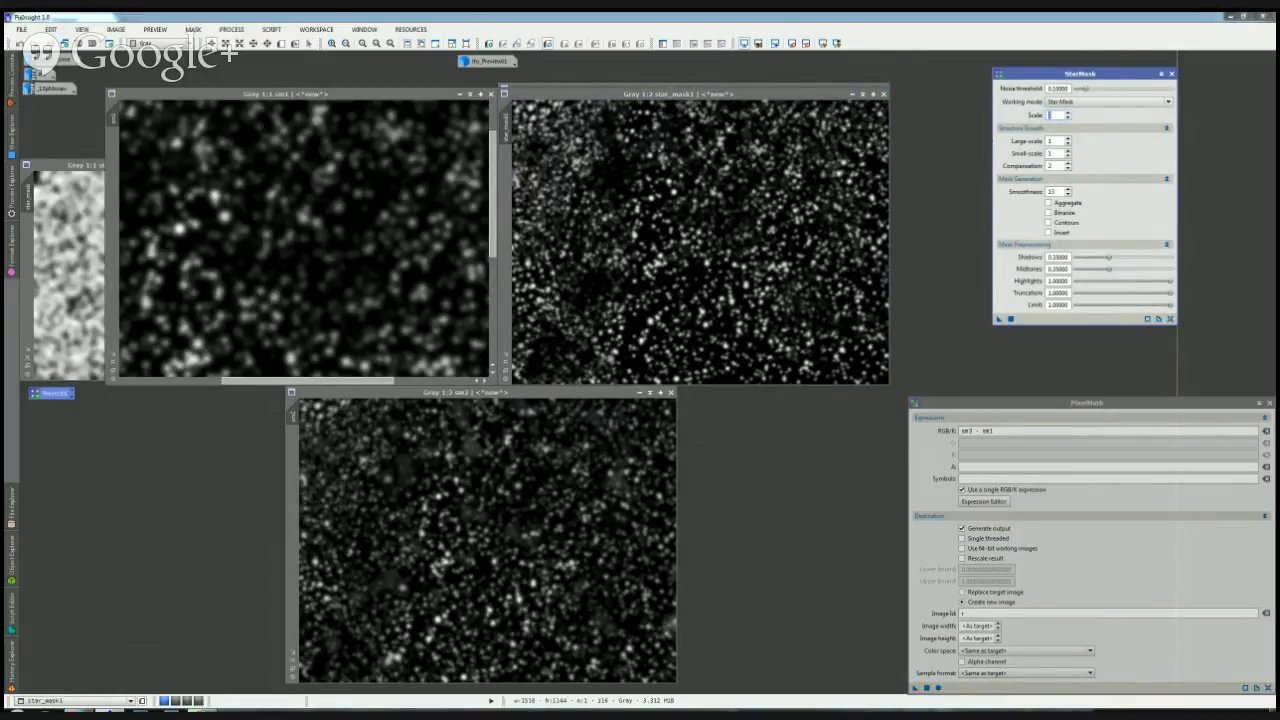
{"action": "left_click_drag", "start_coordinate": [1109, 257], "coordinate": [1148, 257]}
{"action": "left_click_drag", "start_coordinate": [1109, 269], "coordinate": [1128, 269]}
{"action": "double_click", "coordinate": [1061, 257]}
{"action": "type", "text": "8"}
{"action": "key", "text": "Tab"}
{"action": "type", "text": "0.8"}
{"action": "left_click", "coordinate": [1014, 339]}
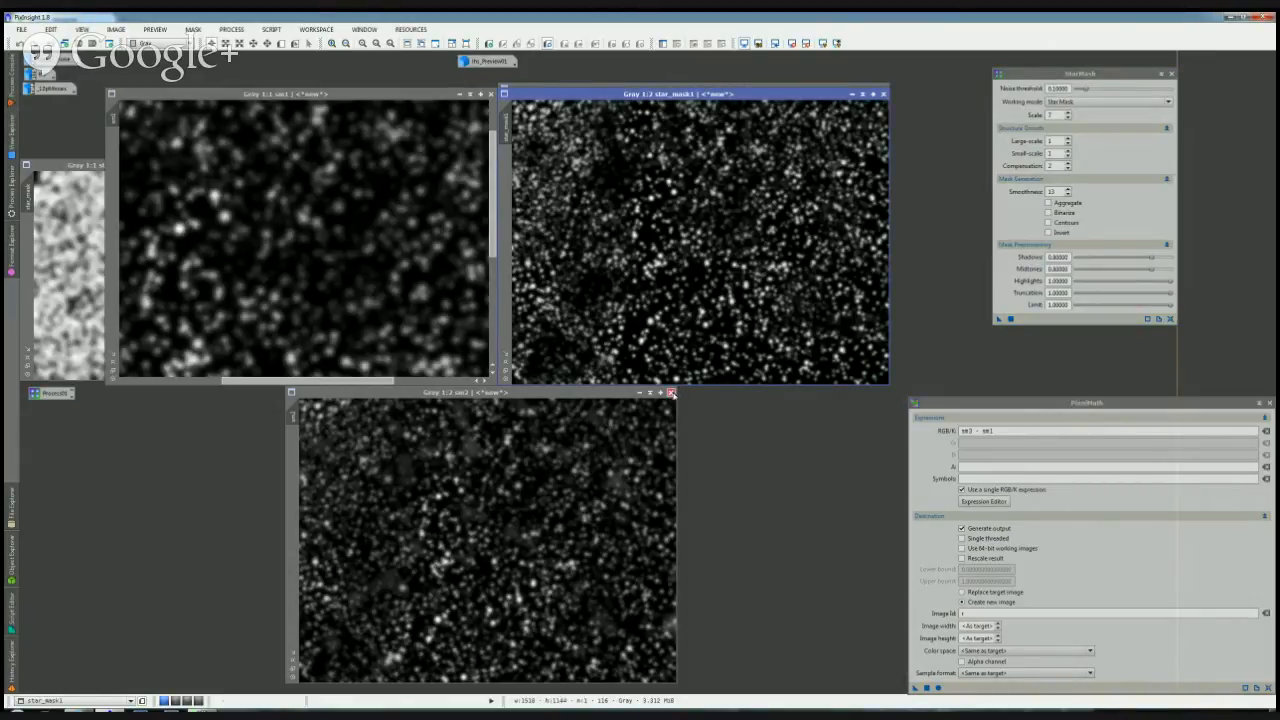
Step: Close the sm2 mask and bring the _12pMosaic_Preview01 image to the front, aligned beside sm1
{"action": "left_click", "coordinate": [672, 392]}
{"action": "left_click", "coordinate": [728, 396]}
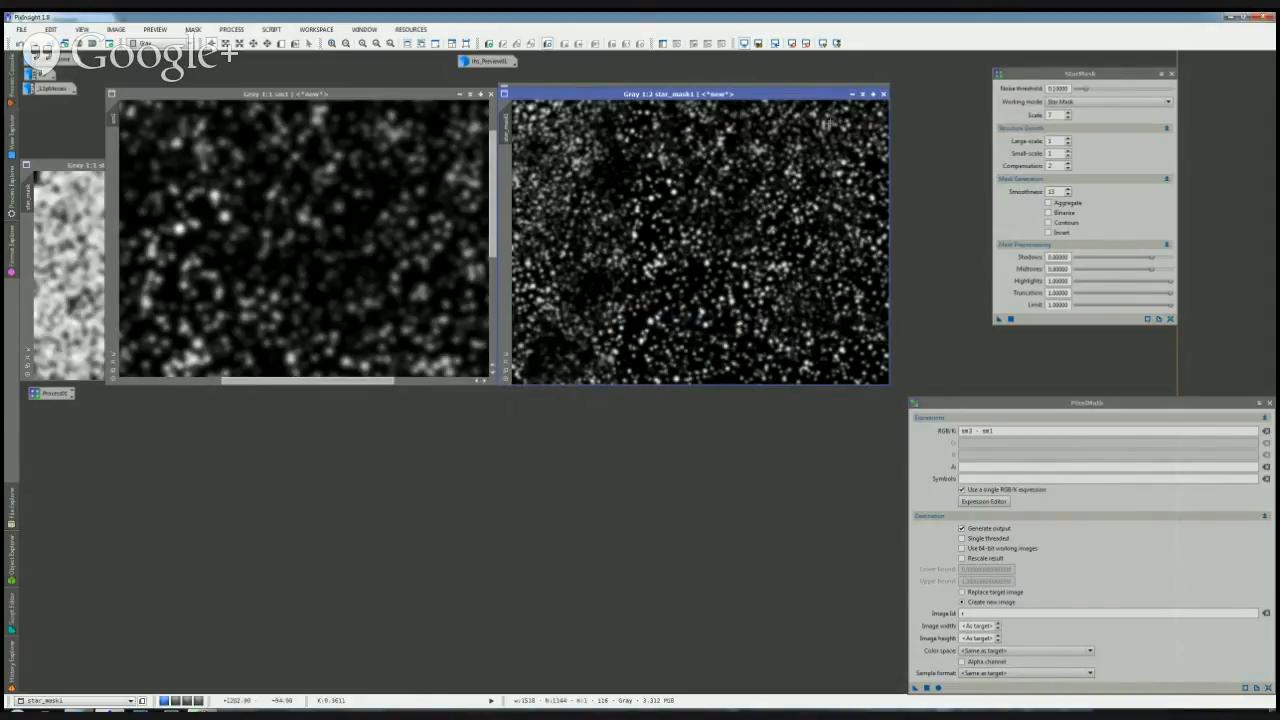
{"action": "left_click", "coordinate": [737, 87]}
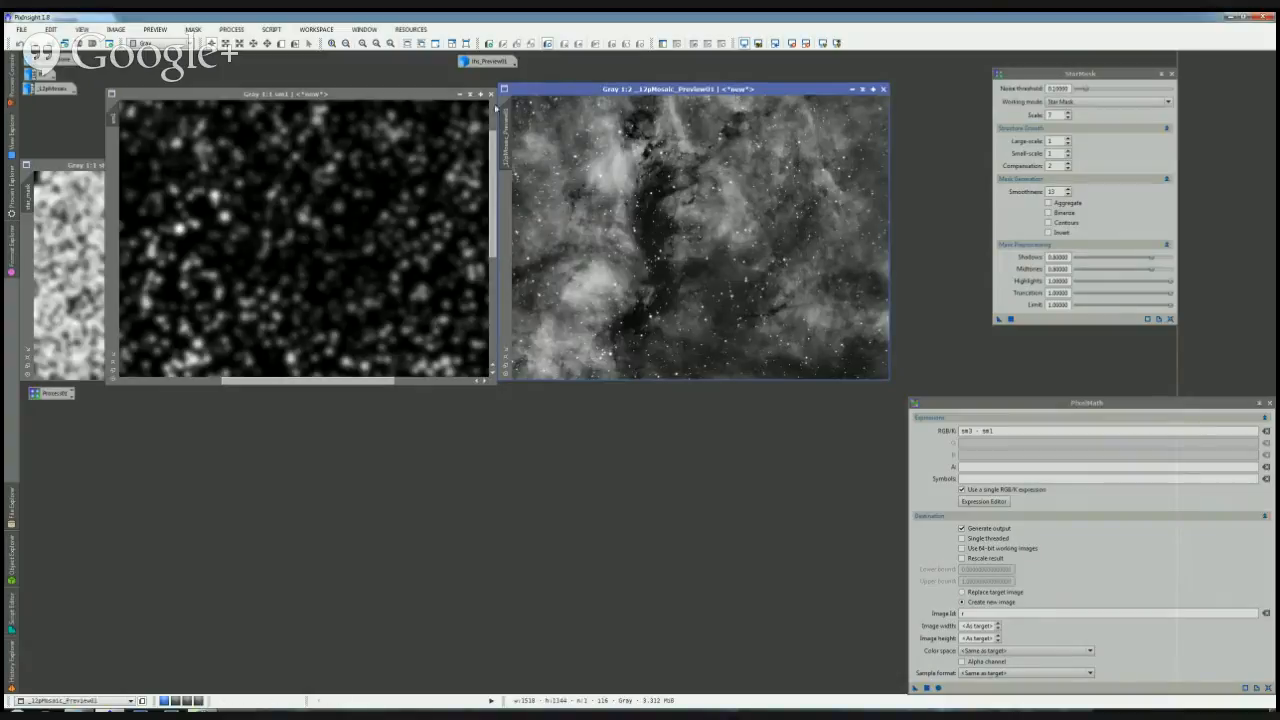
{"action": "left_click_drag", "start_coordinate": [429, 95], "coordinate": [429, 90]}
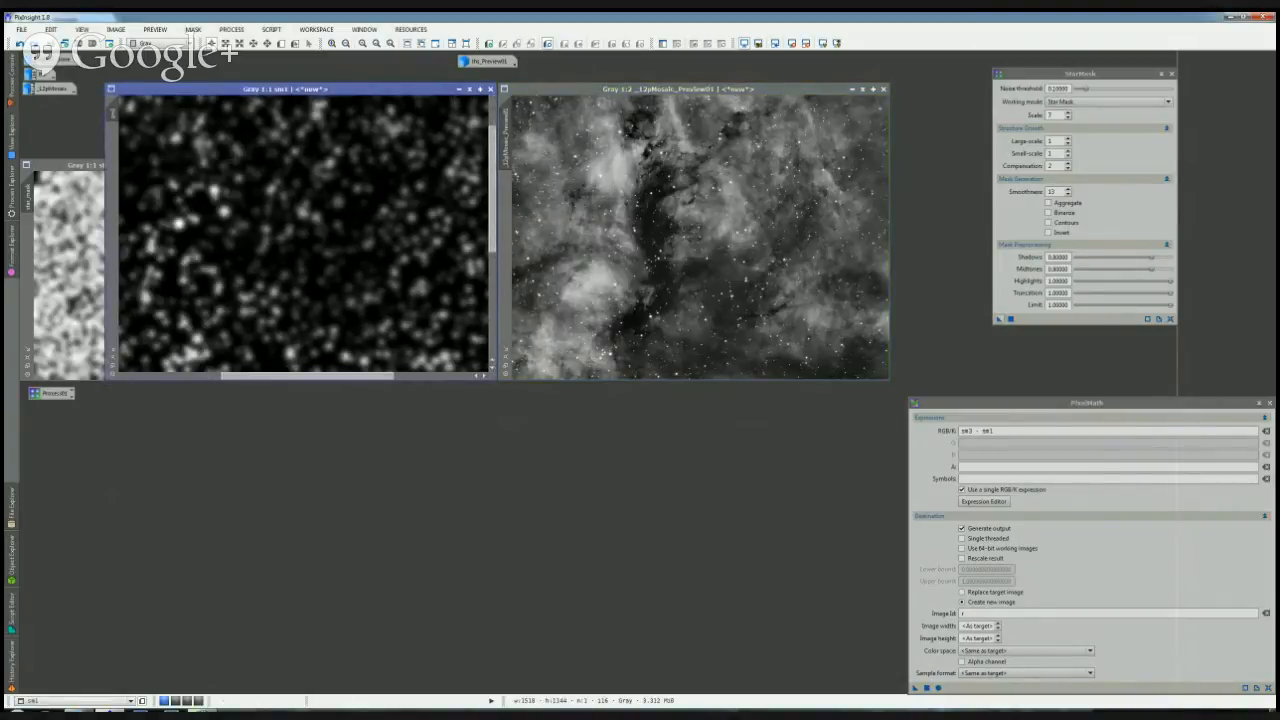
Step: Generate a star mask from the mosaic preview with the current settings, shrink its window below the other images, and inspect it
{"action": "left_click_drag", "start_coordinate": [999, 319], "coordinate": [857, 295]}
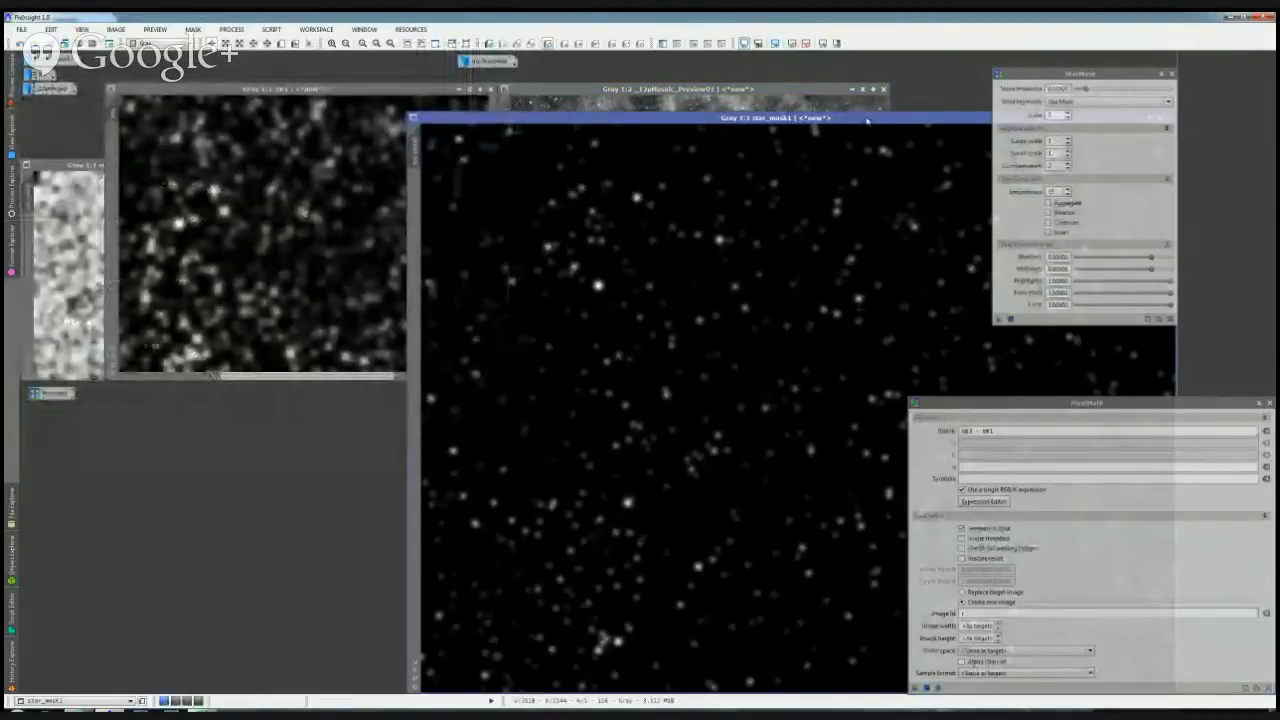
{"action": "left_click_drag", "start_coordinate": [867, 119], "coordinate": [600, 98]}
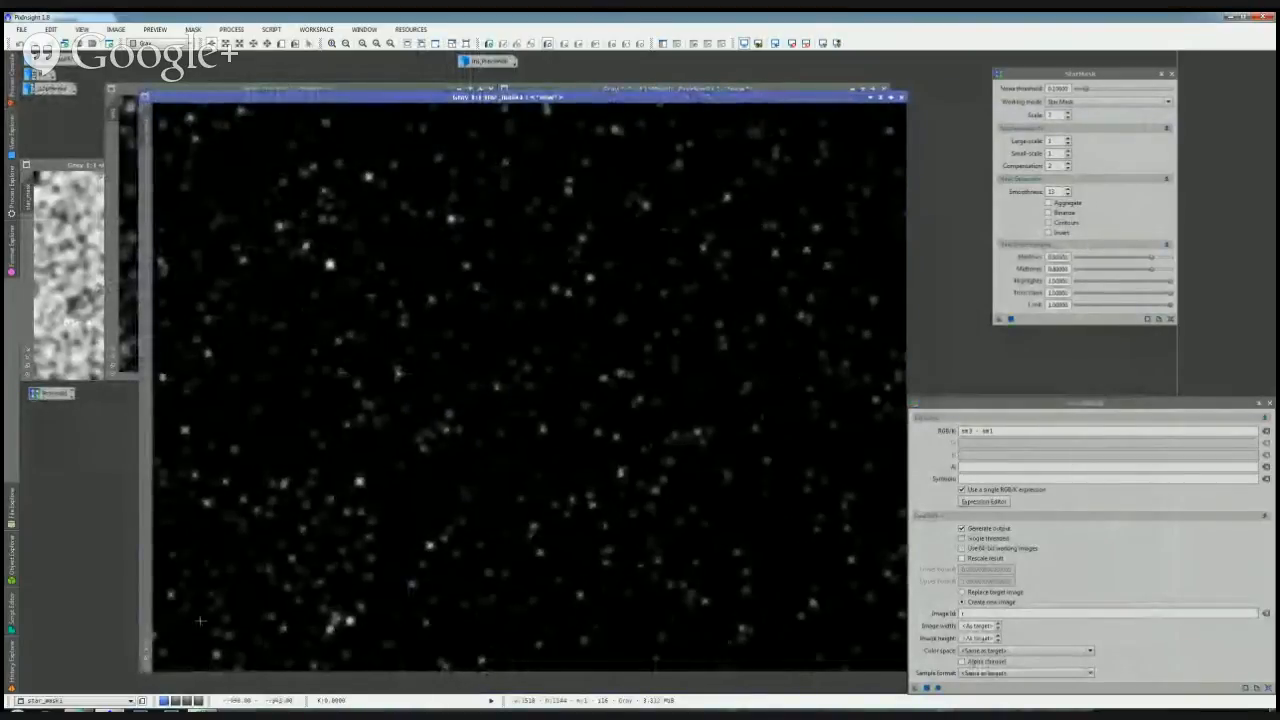
{"action": "left_click_drag", "start_coordinate": [145, 658], "coordinate": [145, 386]}
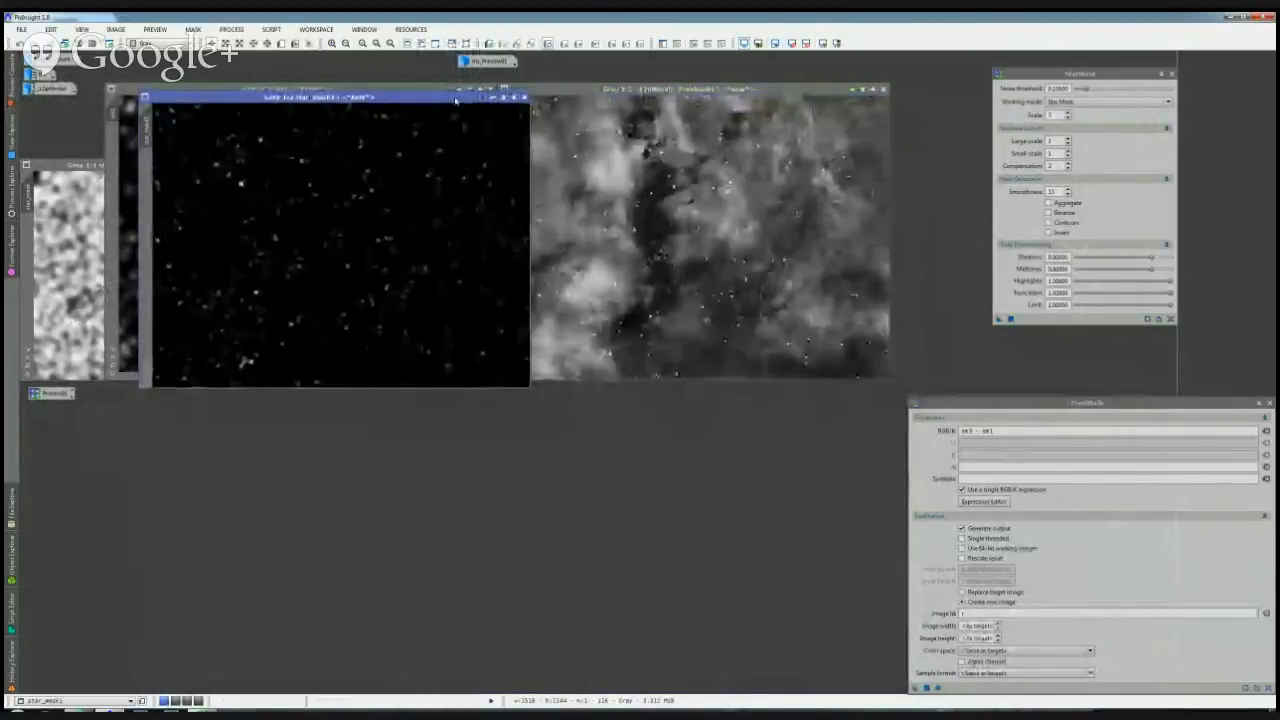
{"action": "left_click_drag", "start_coordinate": [457, 100], "coordinate": [678, 327]}
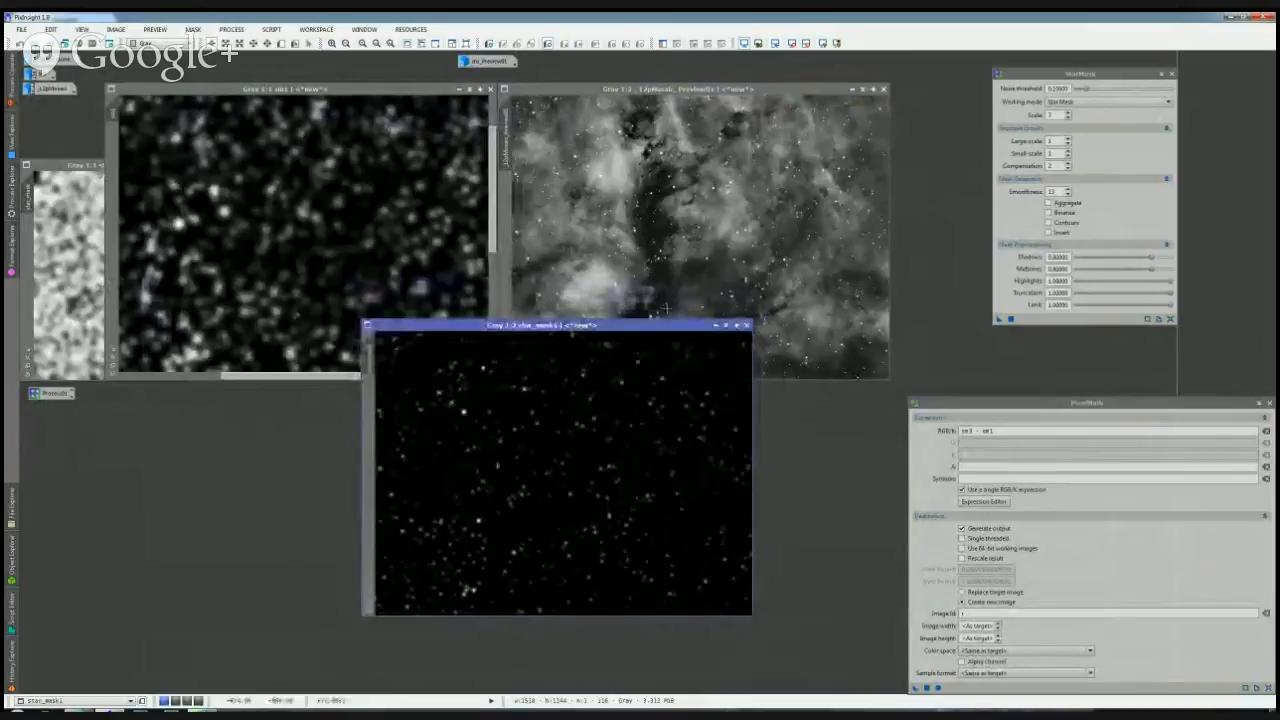
{"action": "scroll", "coordinate": [555, 425], "scroll_direction": "up", "scroll_amount": 1}
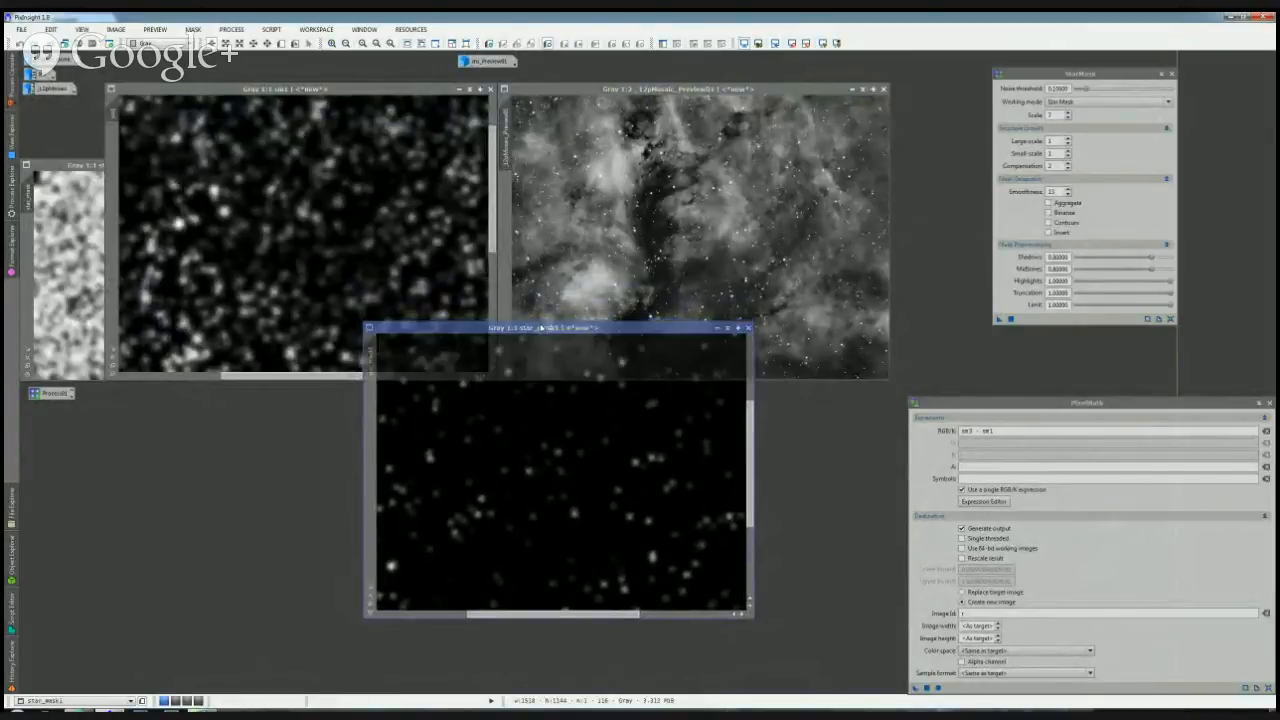
{"action": "scroll", "coordinate": [457, 526], "scroll_direction": "down", "scroll_amount": 1}
{"action": "scroll", "coordinate": [611, 430], "scroll_direction": "down", "scroll_amount": 1}
{"action": "scroll", "coordinate": [611, 430], "scroll_direction": "up", "scroll_amount": 1}
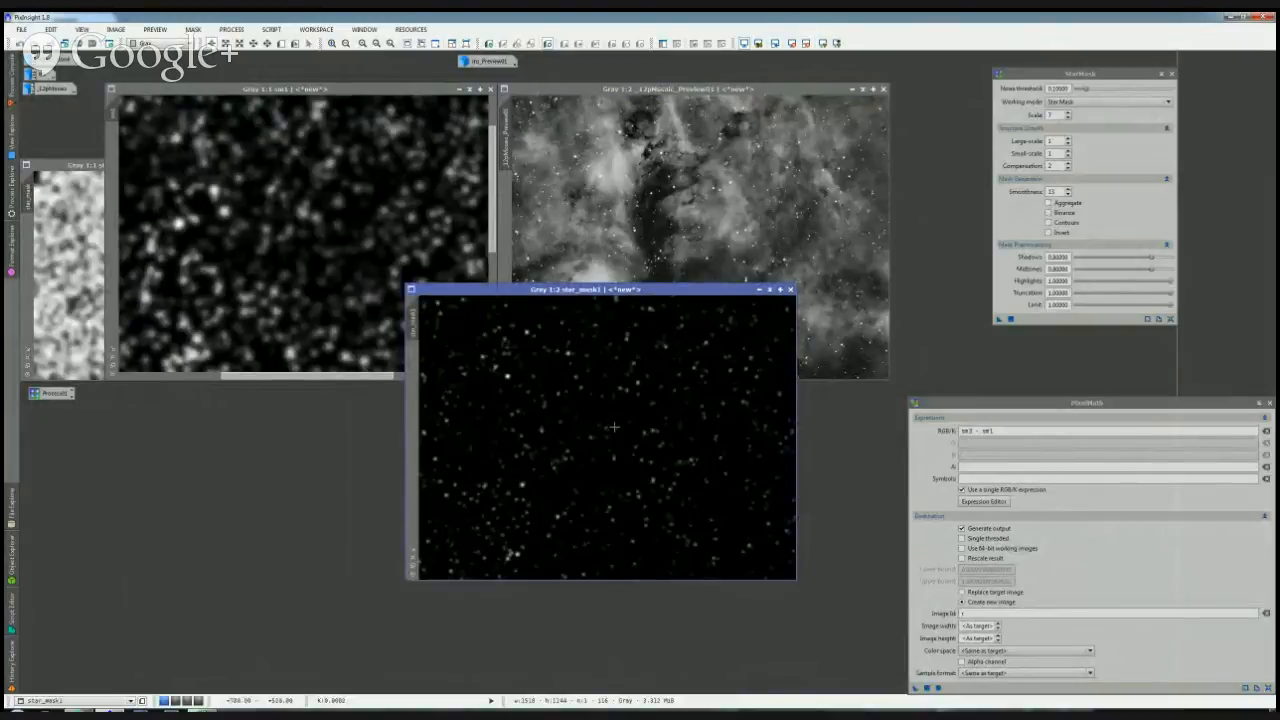
Step: Set the StarMask shadows to 0 and midtones to 0.5
{"action": "left_click_drag", "start_coordinate": [1151, 257], "coordinate": [1076, 258]}
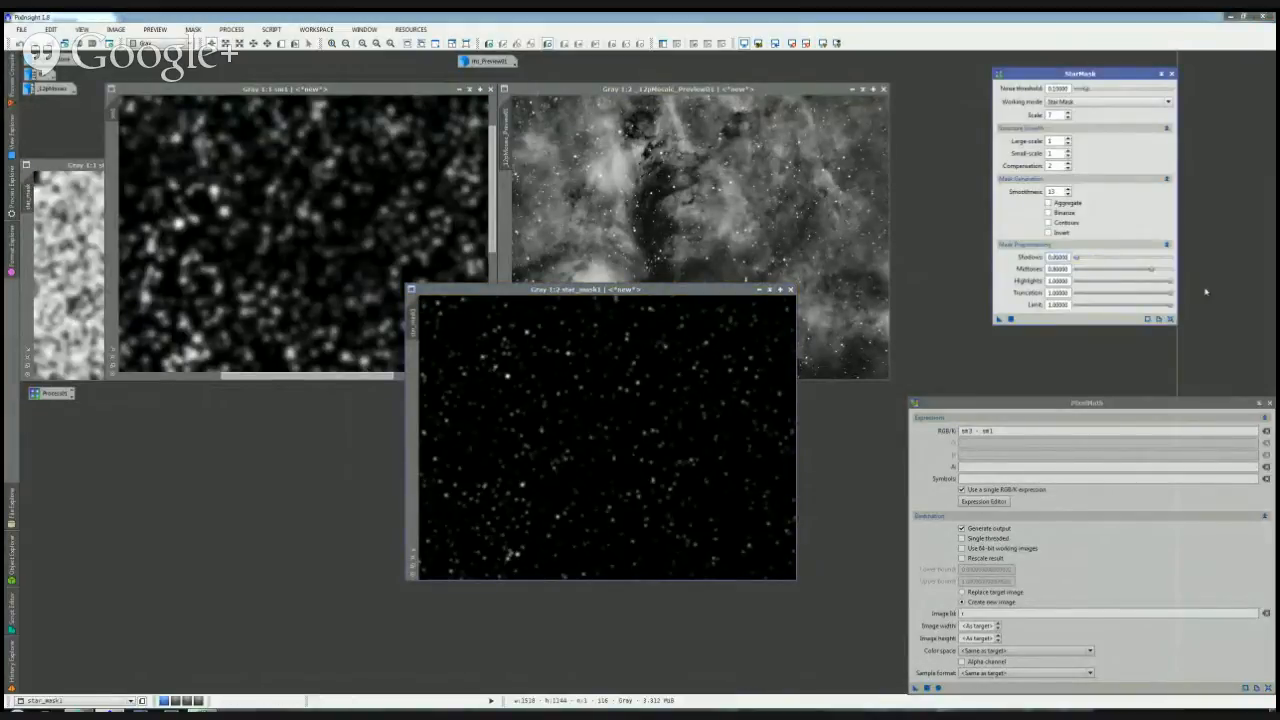
{"action": "key", "text": "Tab"}
{"action": "type", "text": "0.5"}
{"action": "key", "text": "Tab"}
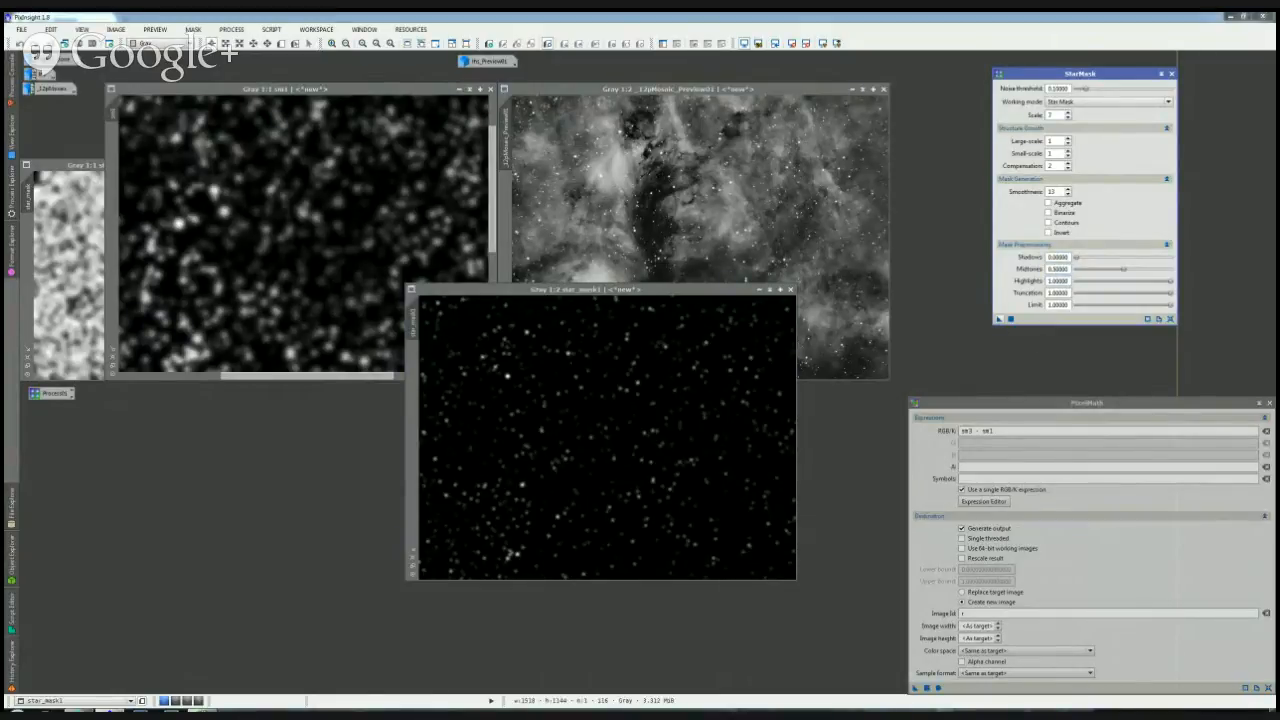
Step: Generate a star mask from the mosaic preview, place its reduced window below sm1, and view it at 2:1
{"action": "left_click", "coordinate": [803, 228]}
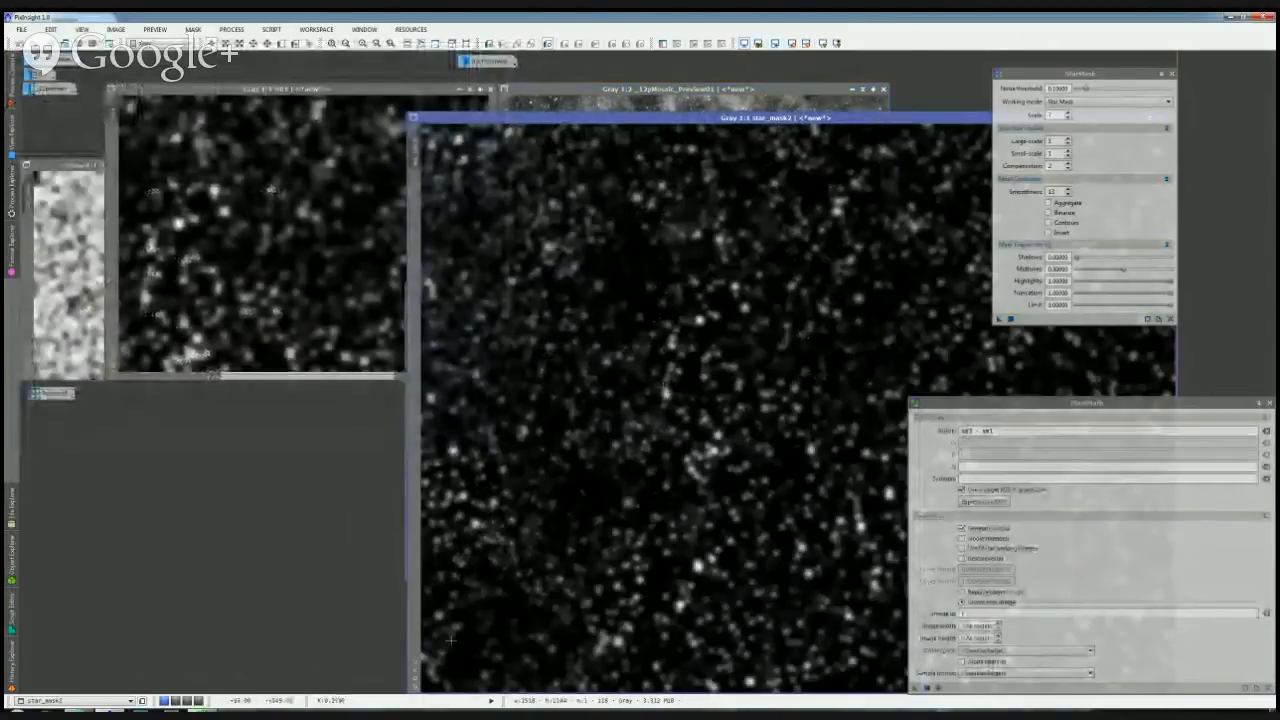
{"action": "scroll", "coordinate": [450, 640], "scroll_direction": "down", "scroll_amount": 1}
{"action": "left_click_drag", "start_coordinate": [613, 119], "coordinate": [328, 303]}
{"action": "scroll", "coordinate": [343, 443], "scroll_direction": "up", "scroll_amount": 2}
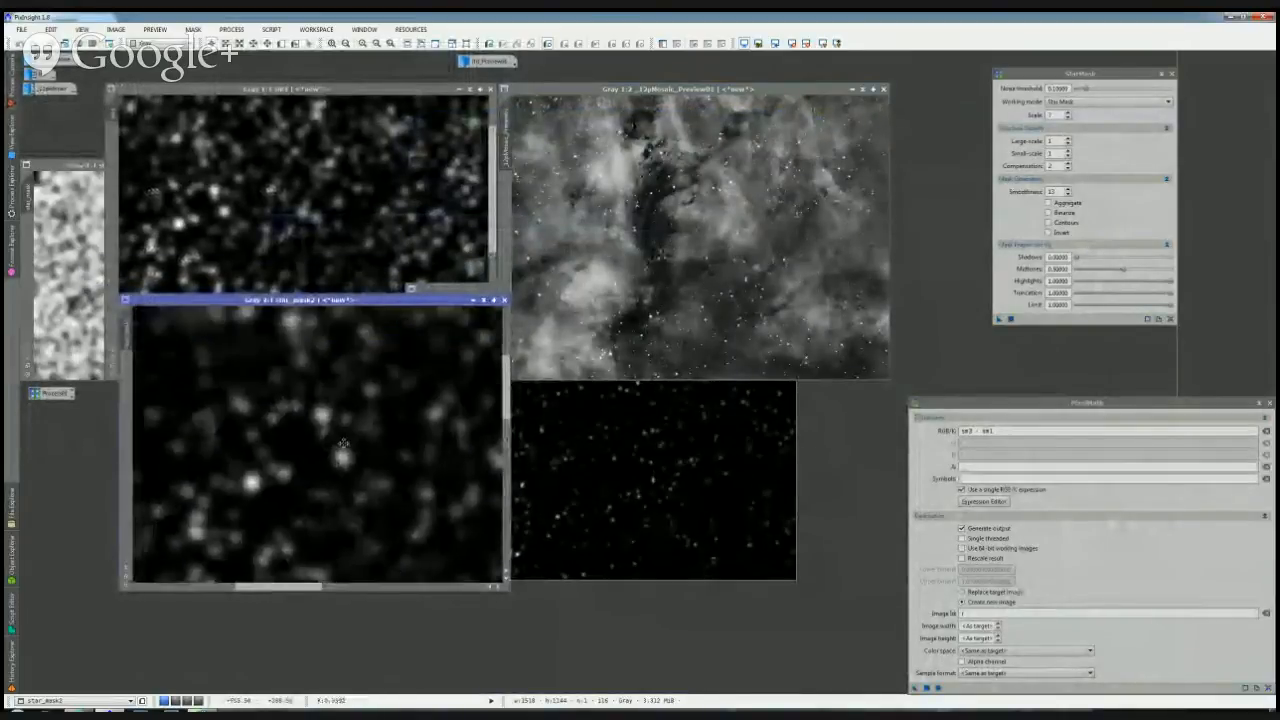
Step: Place star_mask1 beside star_mask2, match its view at 2:1, and align both windows below the upper images
{"action": "left_click", "coordinate": [541, 433]}
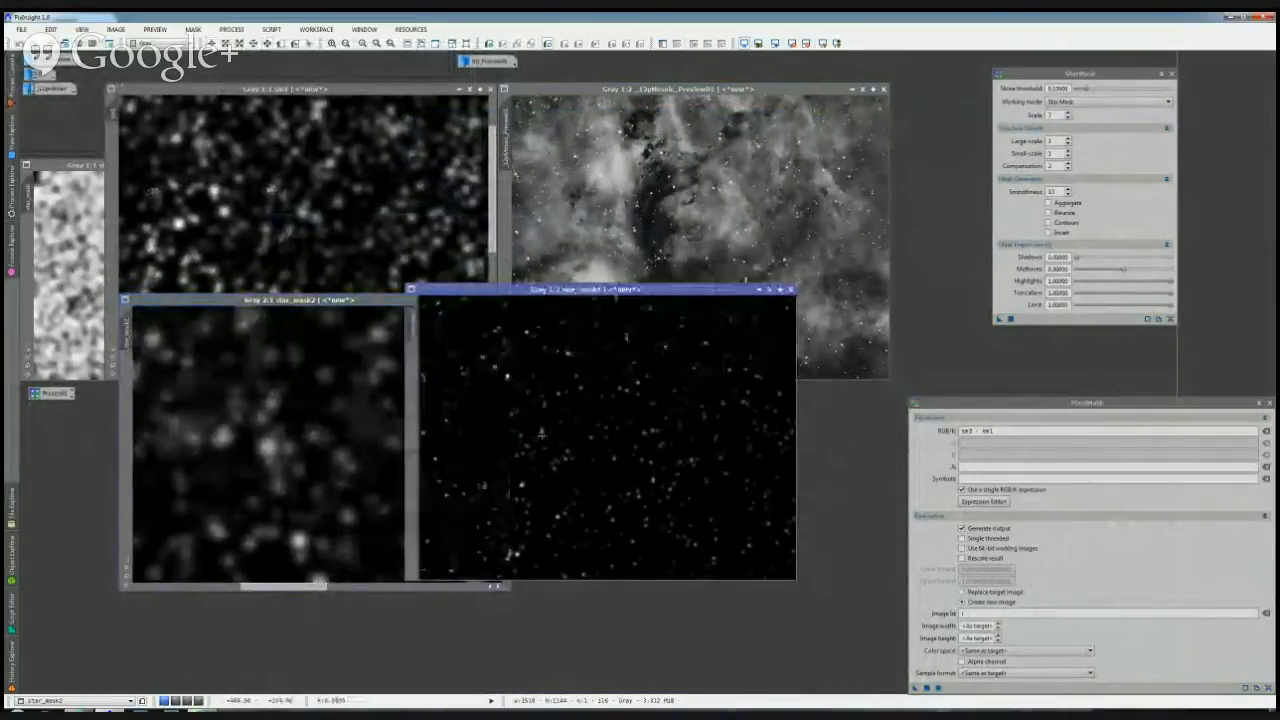
{"action": "left_click_drag", "start_coordinate": [531, 294], "coordinate": [646, 306]}
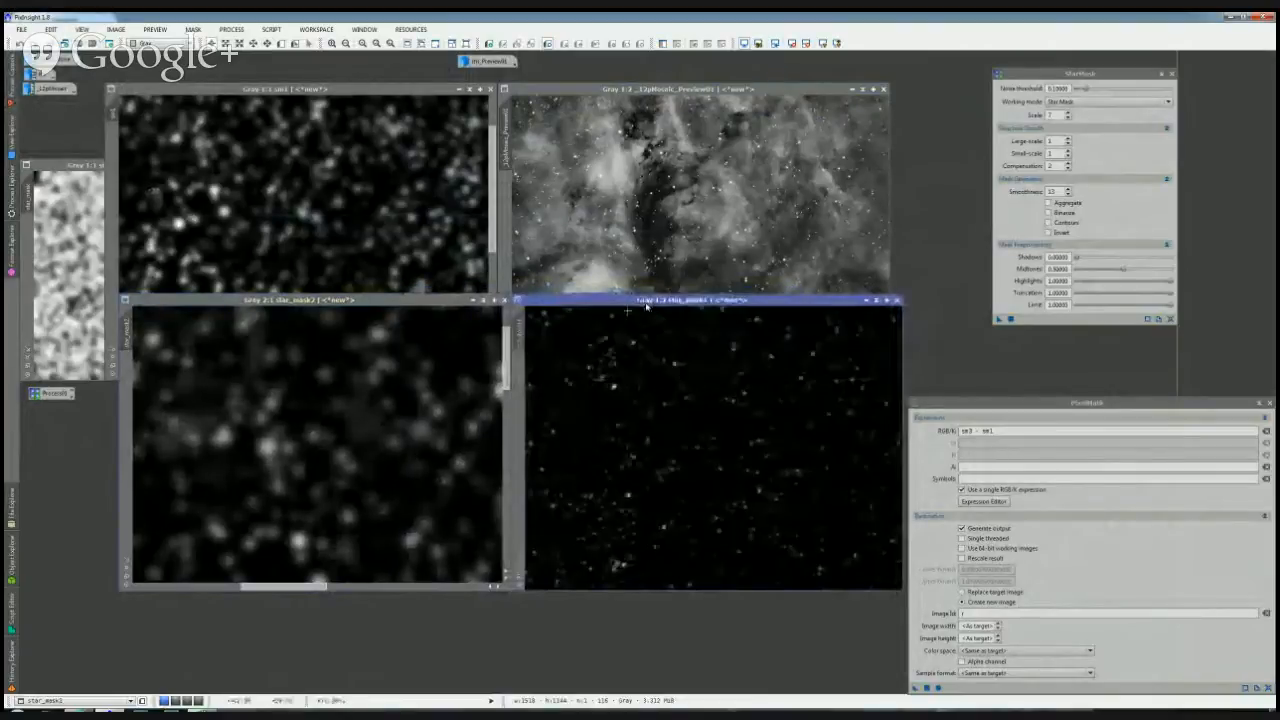
{"action": "double_click", "coordinate": [126, 333]}
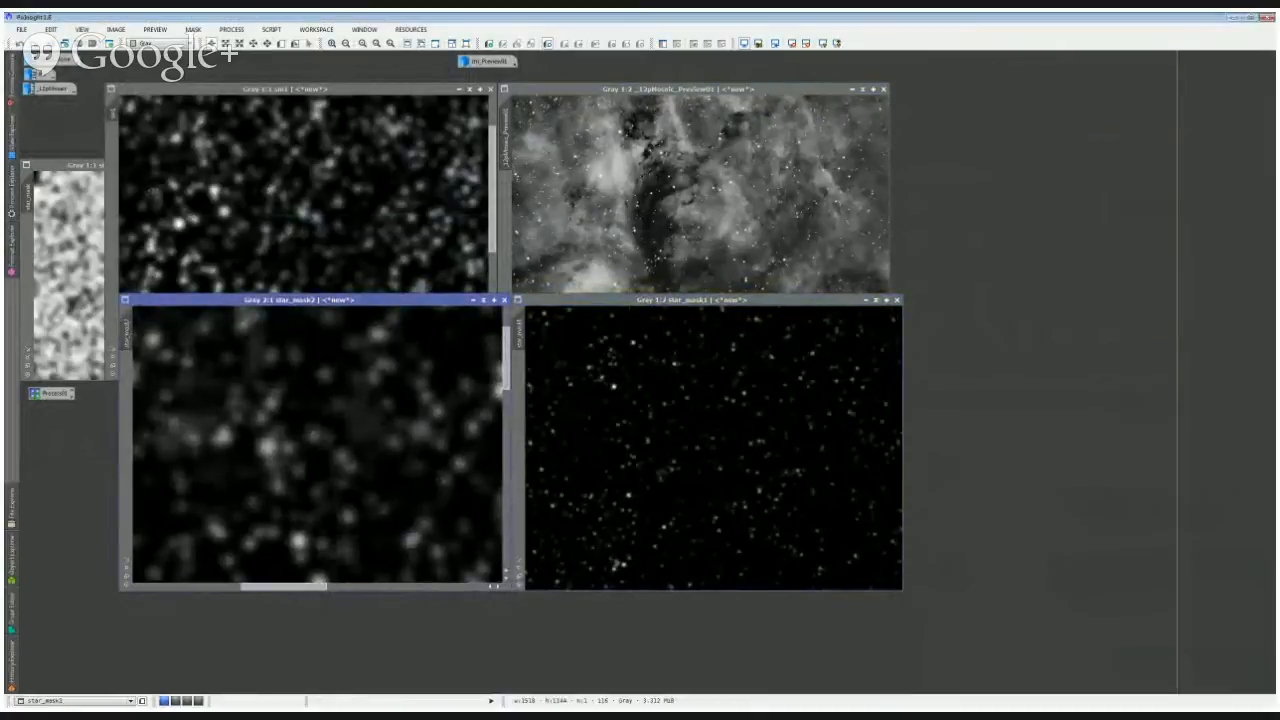
{"action": "left_click_drag", "start_coordinate": [126, 333], "coordinate": [519, 333]}
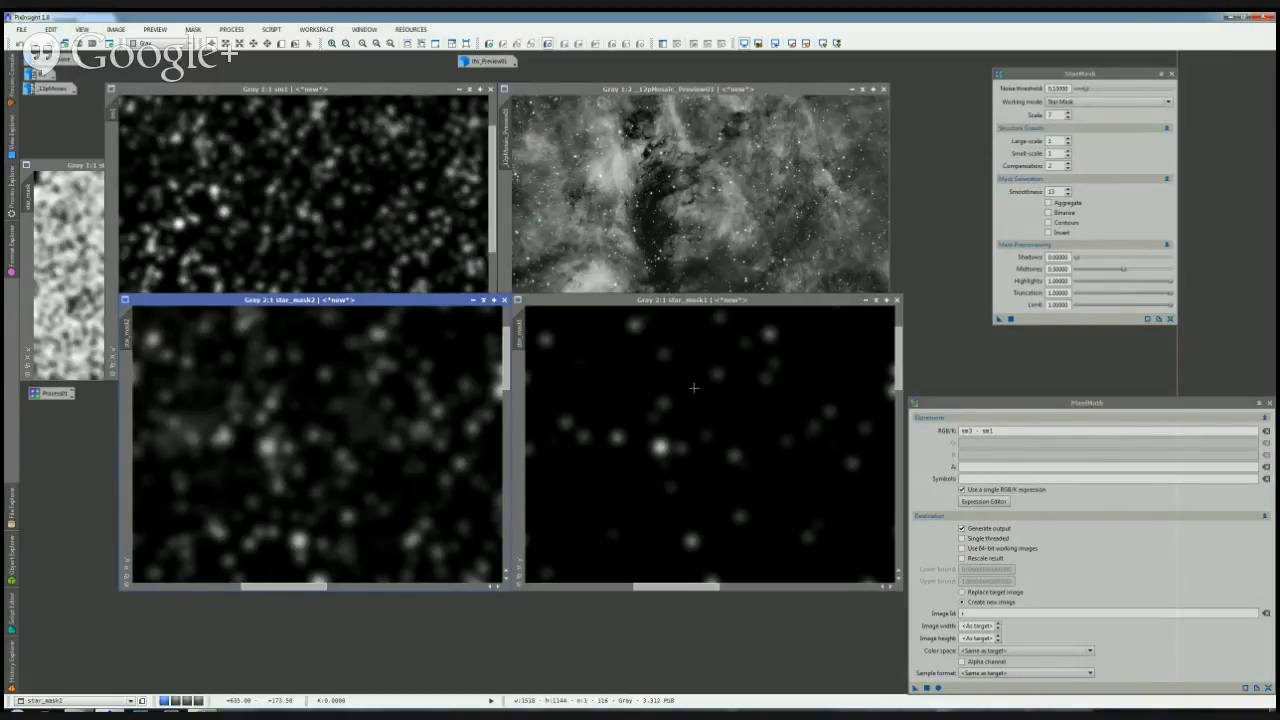
{"action": "left_click_drag", "start_coordinate": [431, 305], "coordinate": [417, 305]}
{"action": "left_click_drag", "start_coordinate": [589, 307], "coordinate": [575, 307]}
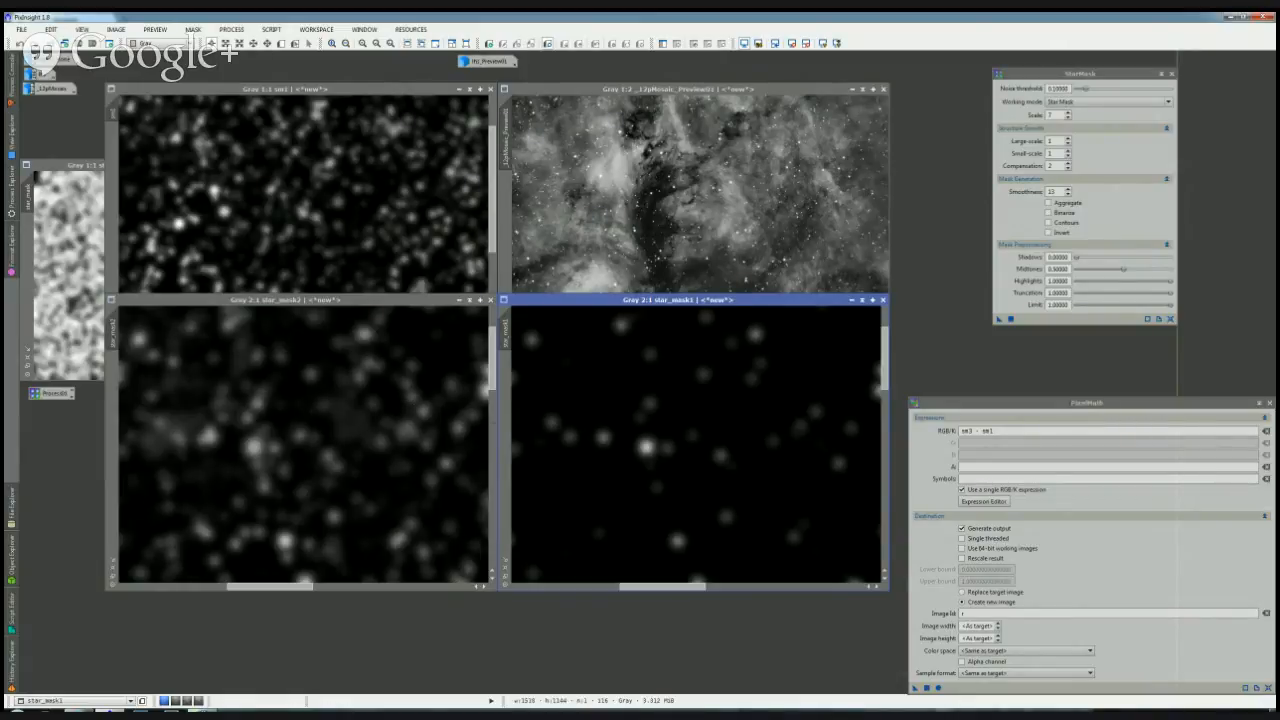
Step: Replace star_mask1 with a new star mask of the mosaic preview using large-scale growth 2, placed beside star_mask2
{"action": "left_click", "coordinate": [1056, 141]}
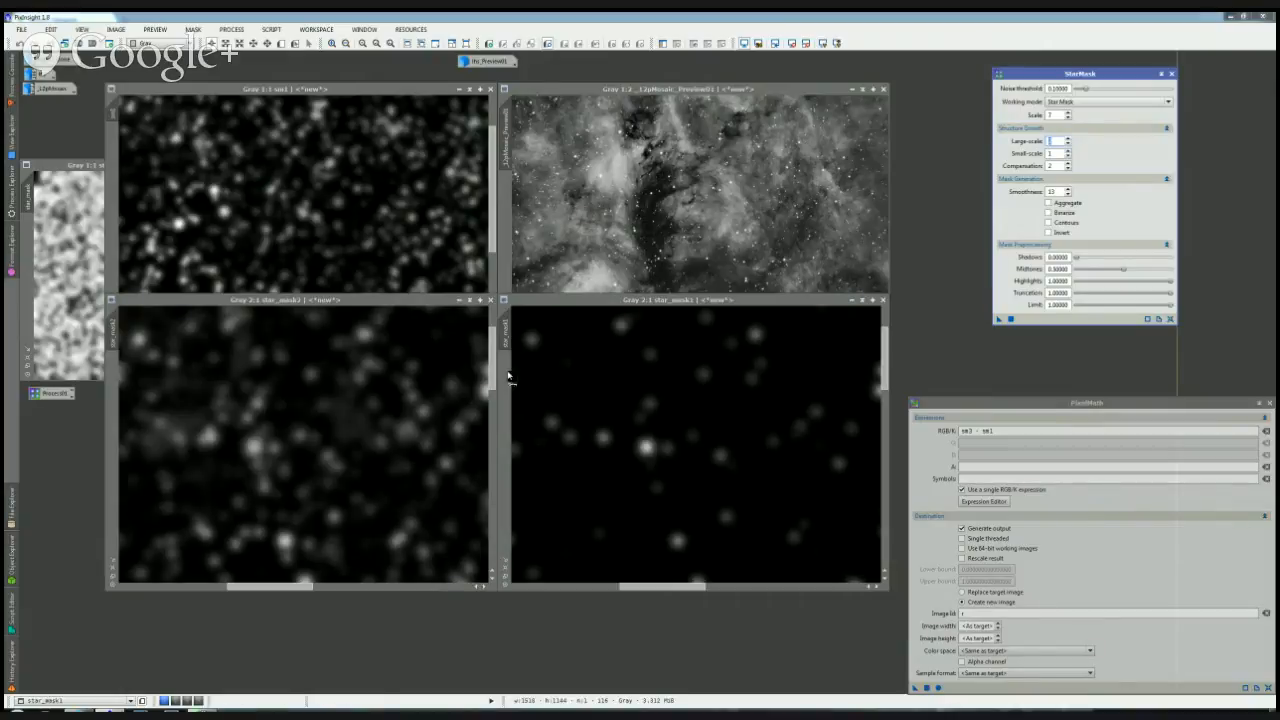
{"action": "left_click", "coordinate": [846, 318]}
{"action": "left_click", "coordinate": [883, 300]}
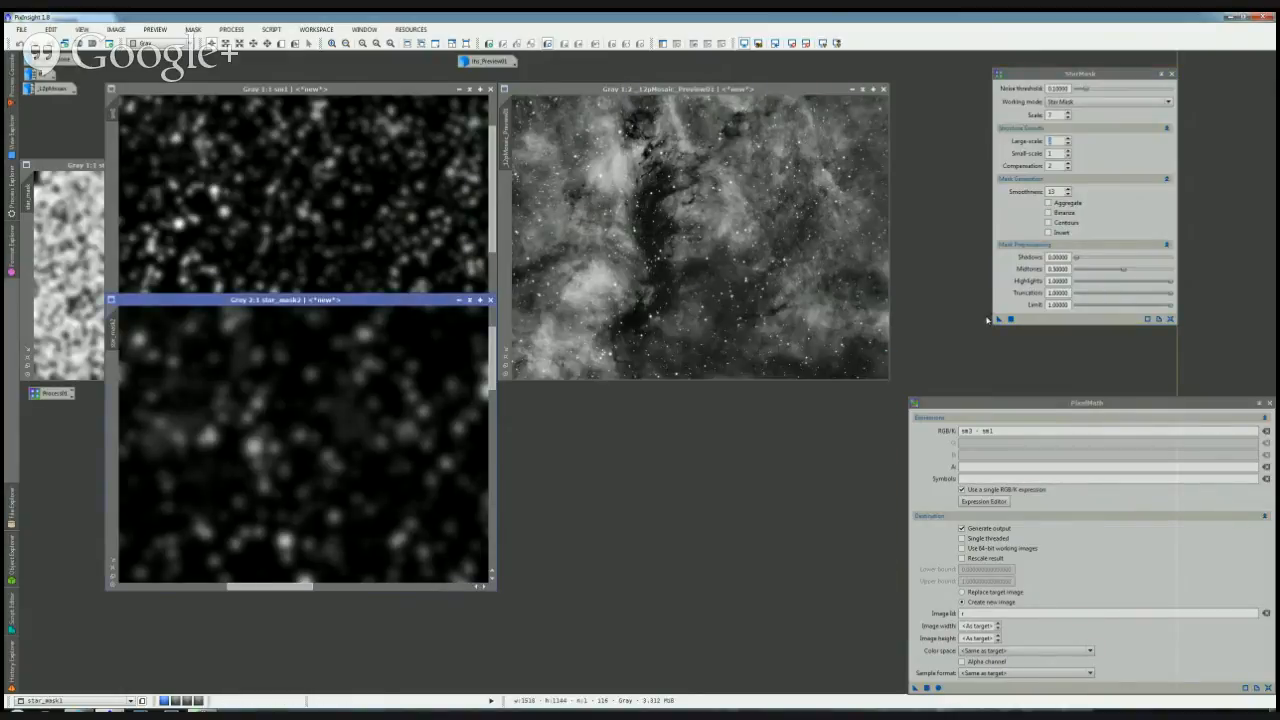
{"action": "left_click_drag", "start_coordinate": [999, 319], "coordinate": [825, 275]}
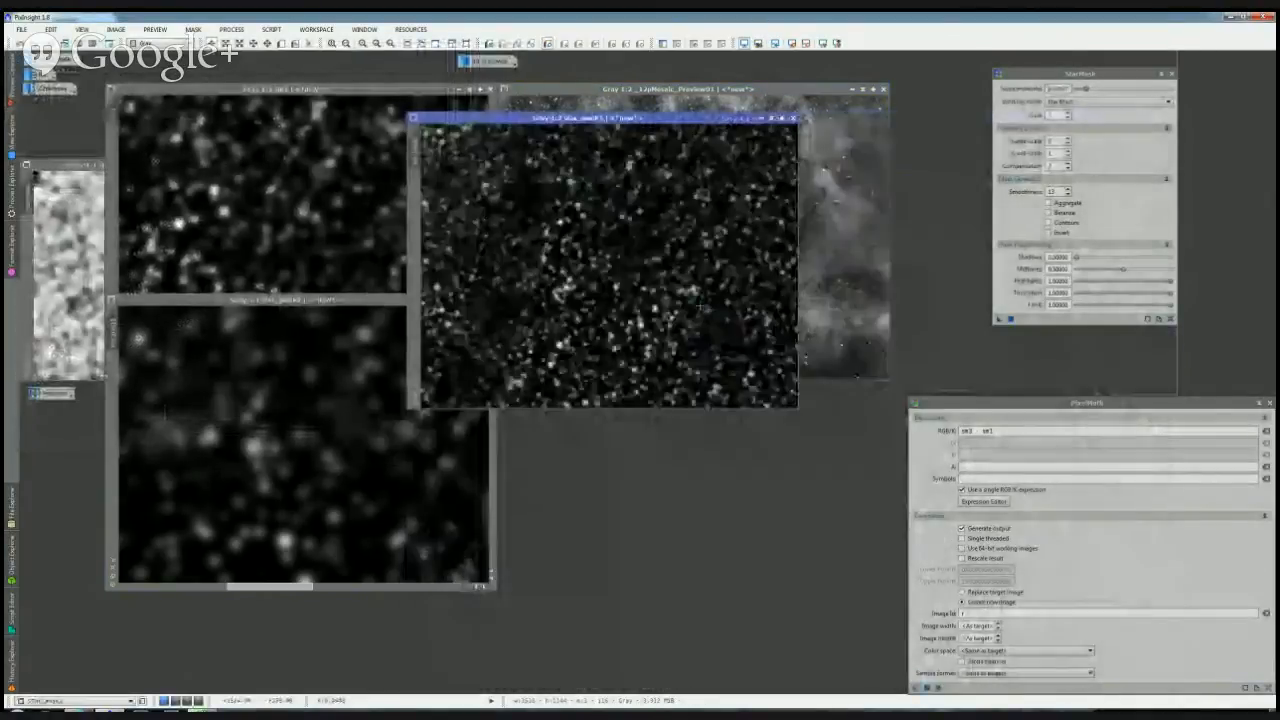
{"action": "left_click_drag", "start_coordinate": [670, 118], "coordinate": [760, 302]}
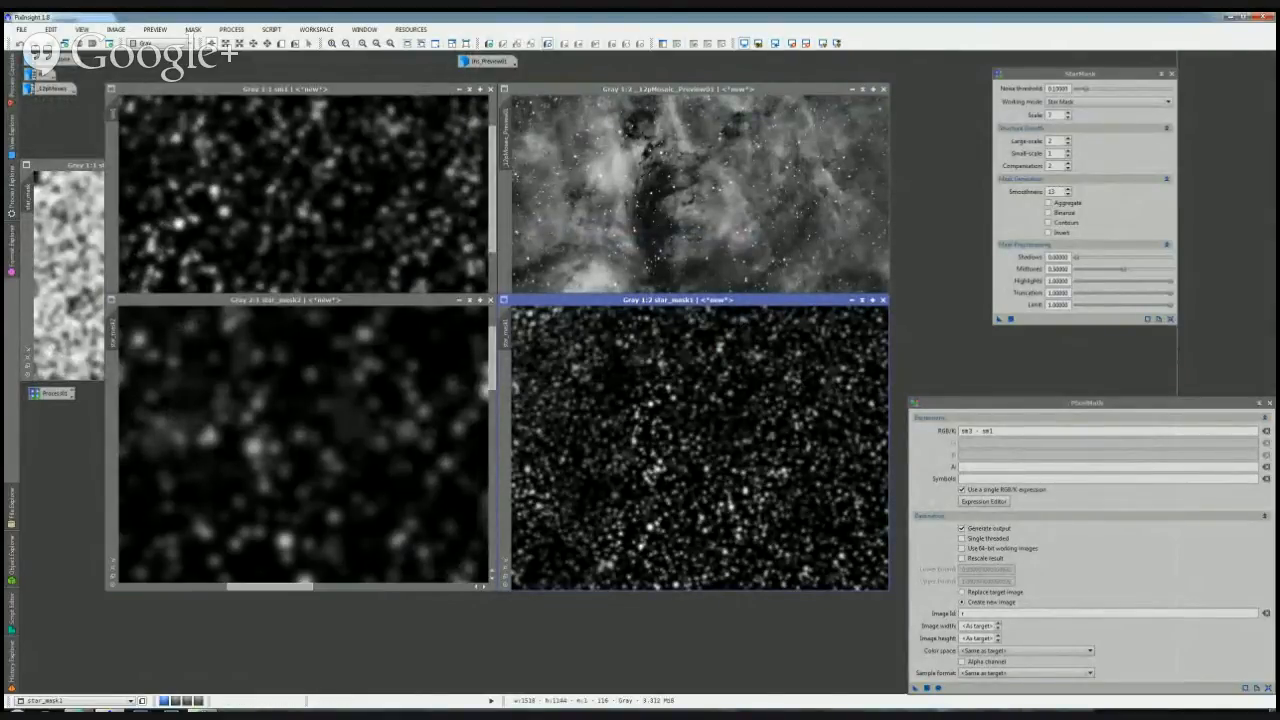
Step: Set both the shadows and midtones of StarMask to 0.8
{"action": "left_click_drag", "start_coordinate": [1053, 257], "coordinate": [1070, 257]}
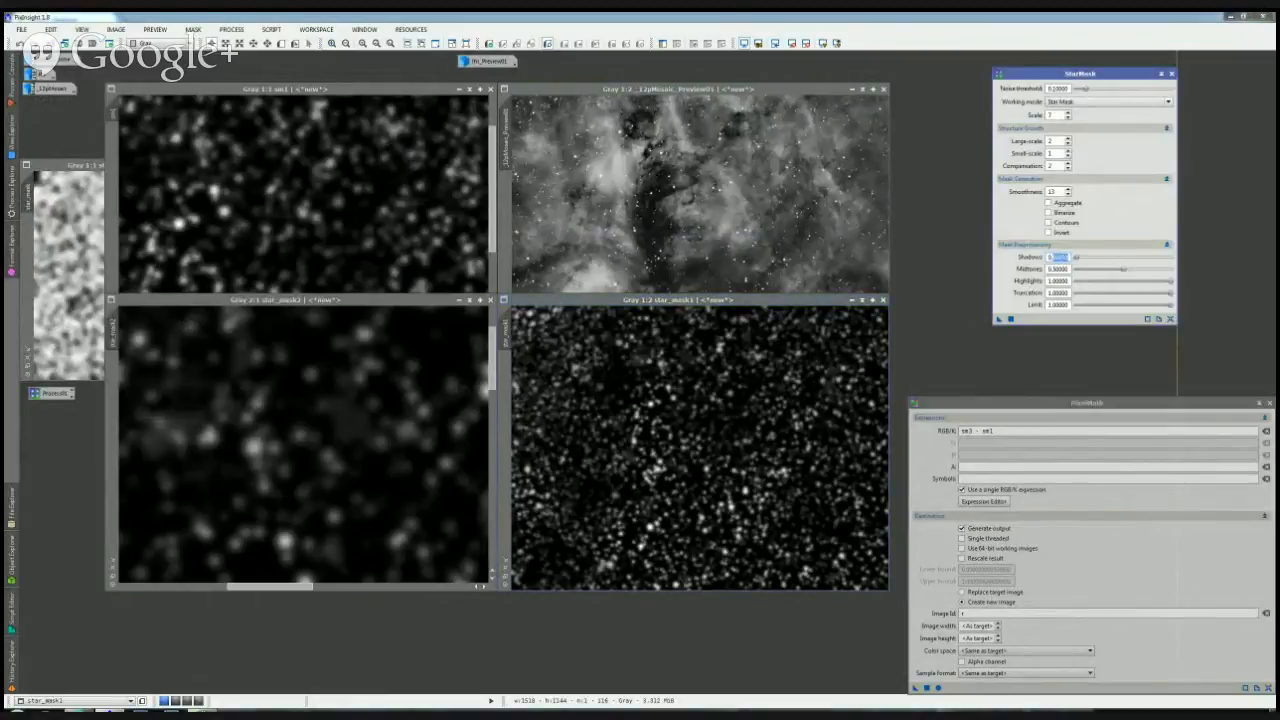
{"action": "key", "text": "Tab"}
{"action": "type", "text": "0.8"}
{"action": "key", "text": "Tab"}
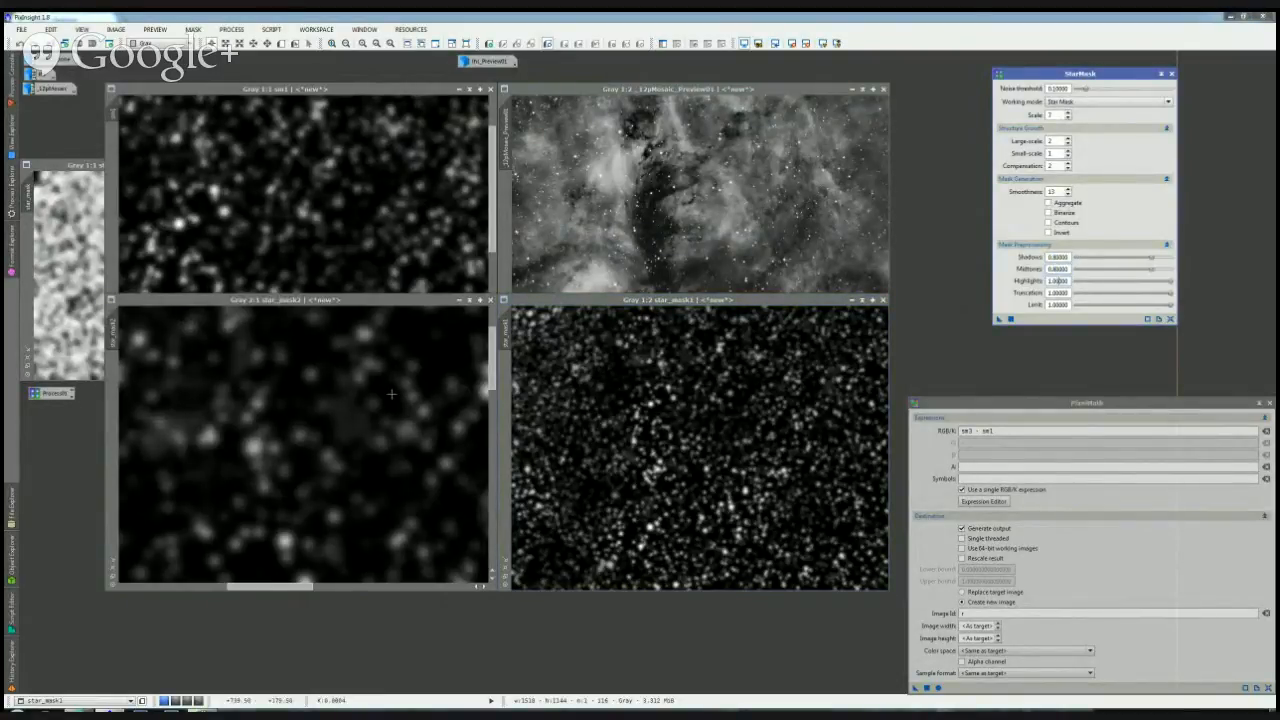
Step: Open the History Explorer to check how star_mask2 was generated
{"action": "left_click", "coordinate": [396, 407]}
{"action": "mouse_move", "coordinate": [18, 660]}
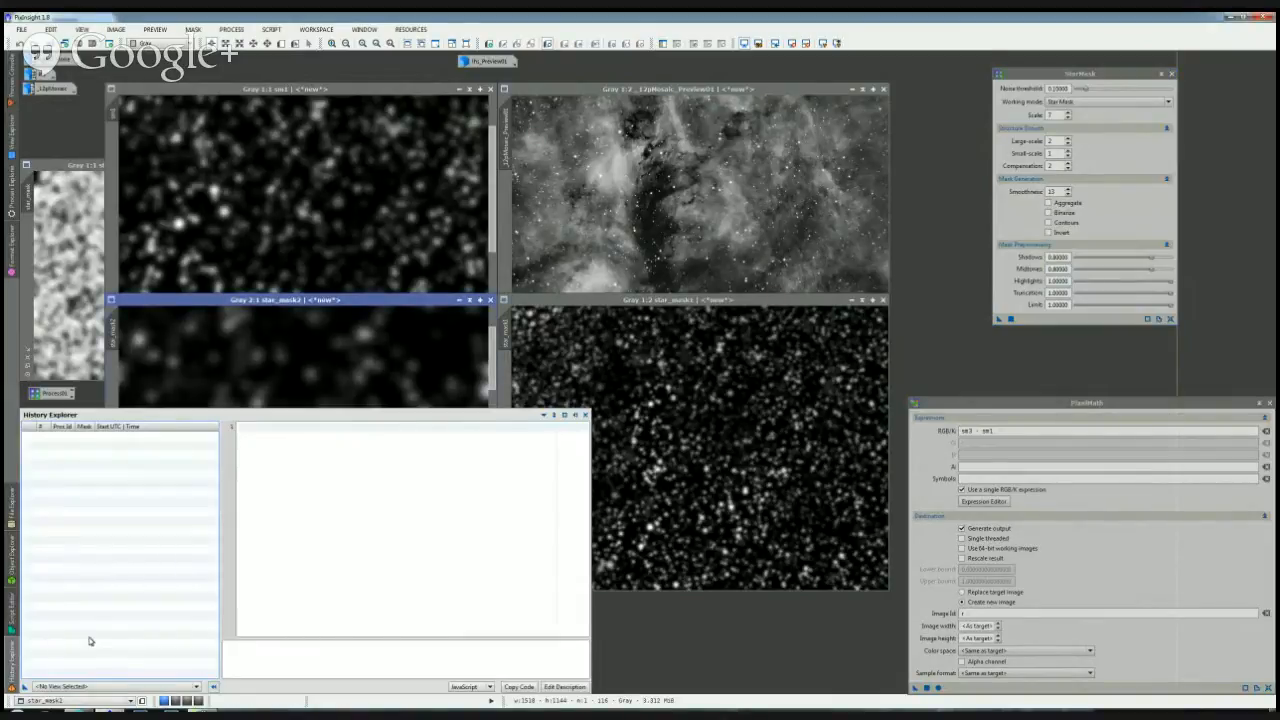
{"action": "left_click", "coordinate": [70, 689]}
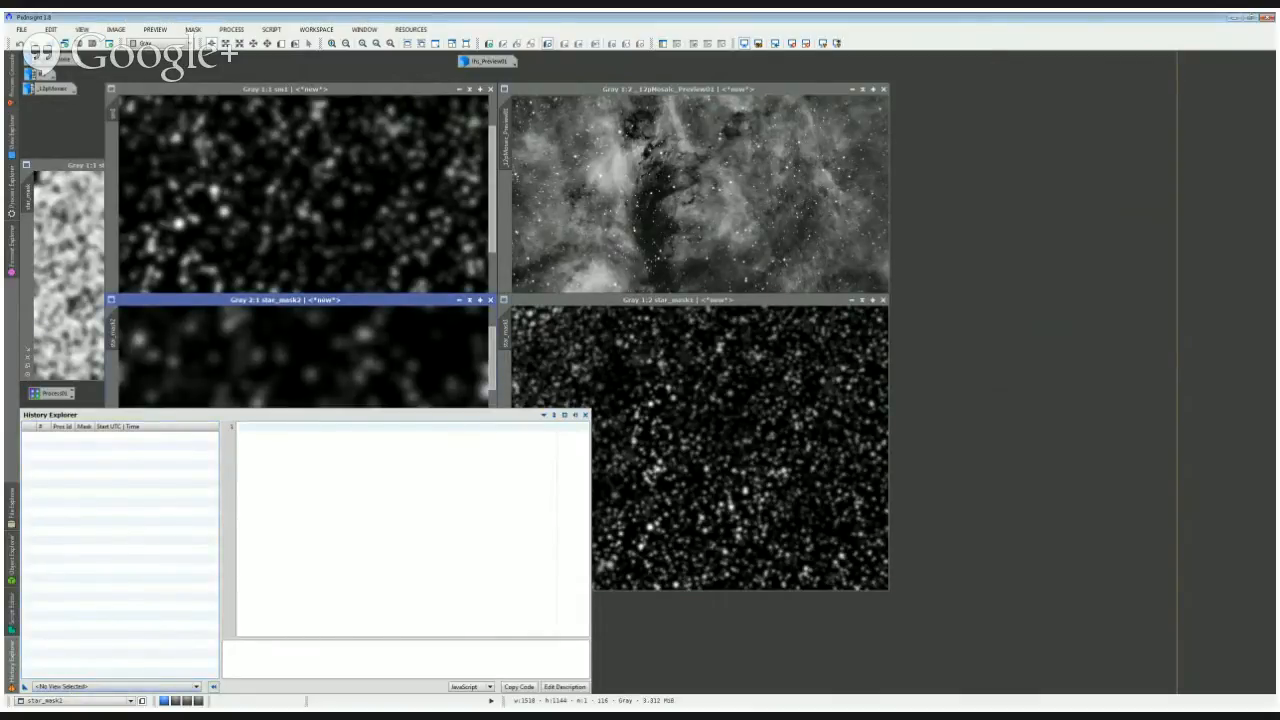
{"action": "left_click", "coordinate": [75, 668]}
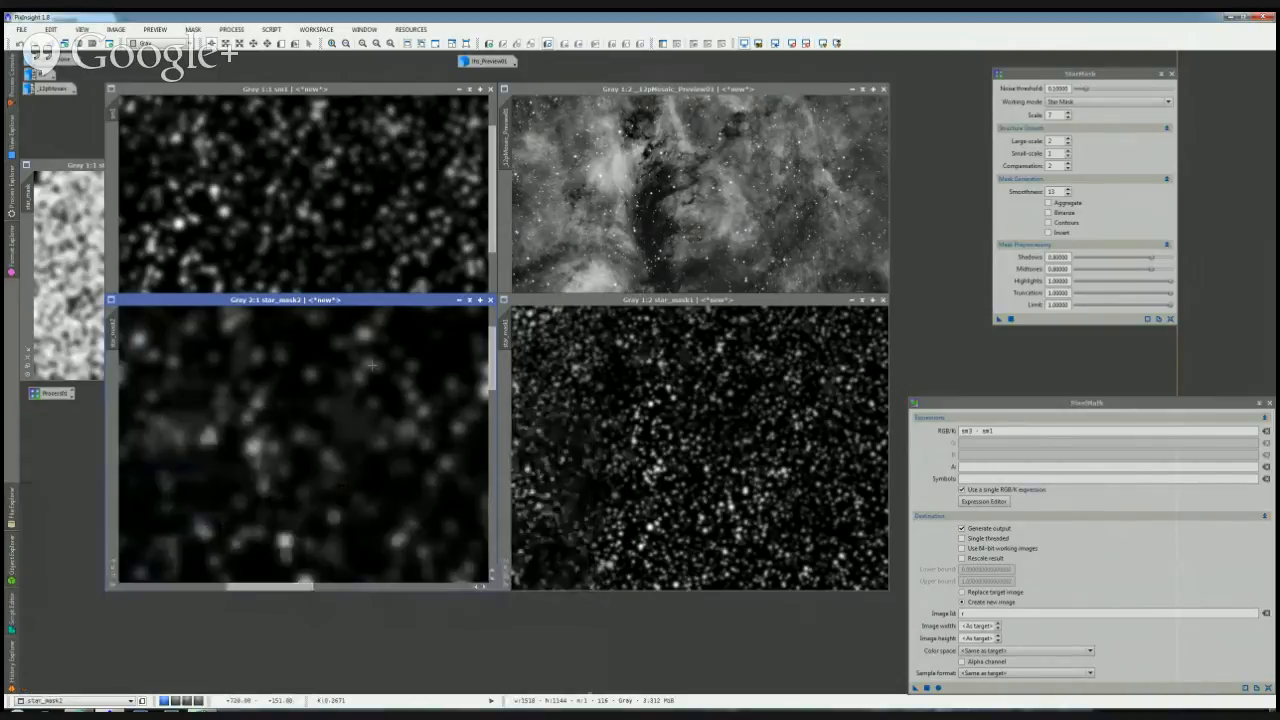
Step: Close star_mask1, regenerate it from the mosaic preview with the current settings, and match its view to star_mask2 at 2:1
{"action": "left_click", "coordinate": [629, 396]}
{"action": "mouse_move", "coordinate": [712, 300]}
{"action": "left_mouse_down"}
{"action": "mouse_move", "coordinate": [894, 320]}
{"action": "mouse_move", "coordinate": [706, 301]}
{"action": "left_mouse_up"}
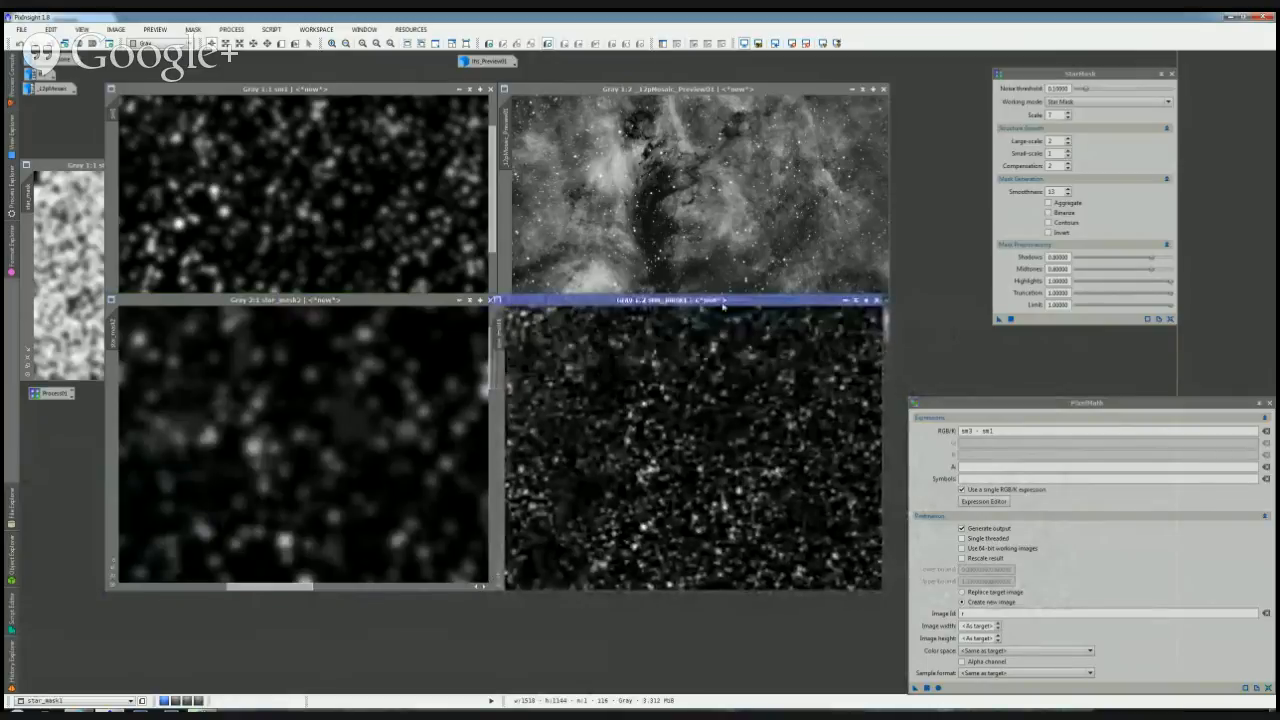
{"action": "left_click", "coordinate": [883, 300]}
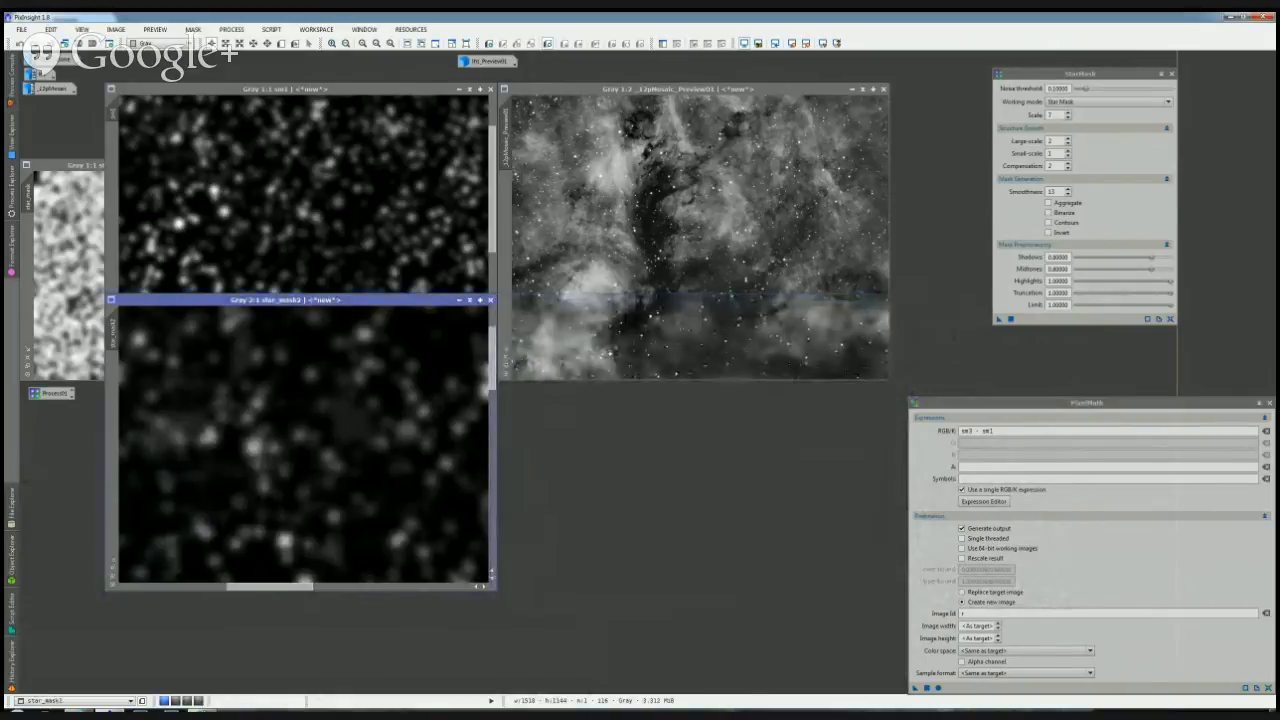
{"action": "left_click", "coordinate": [810, 230]}
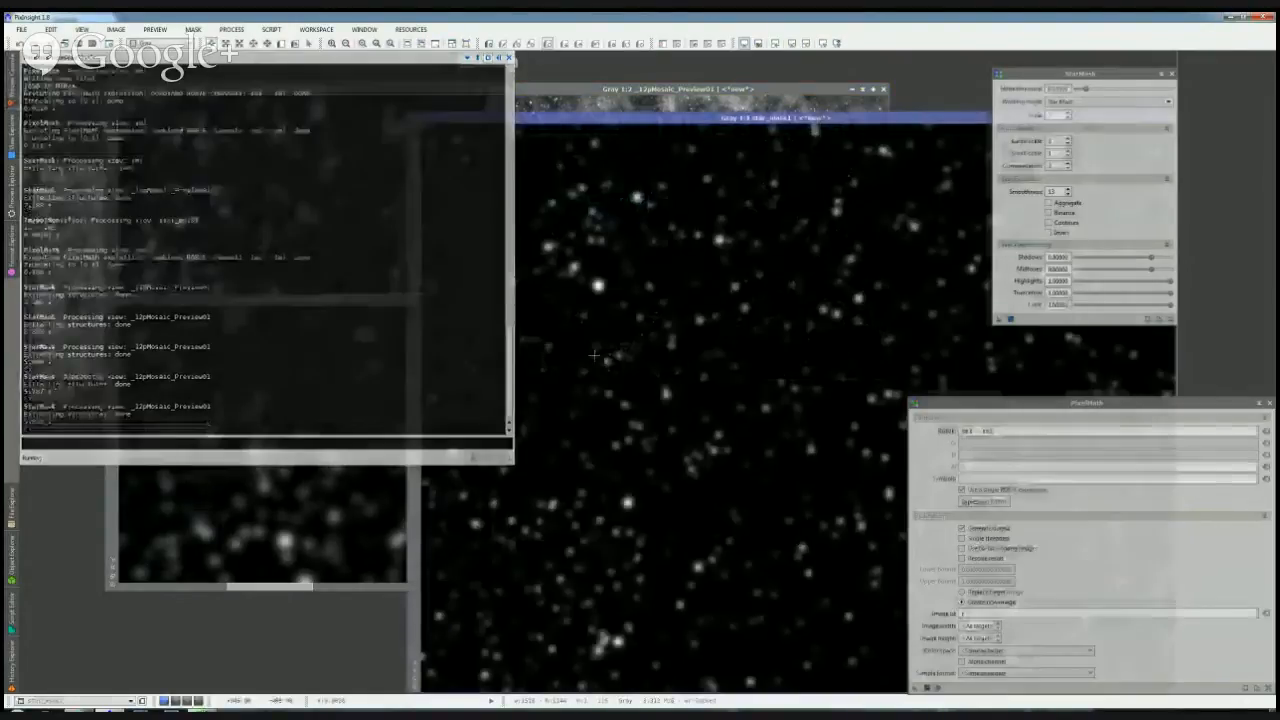
{"action": "left_click", "coordinate": [414, 676]}
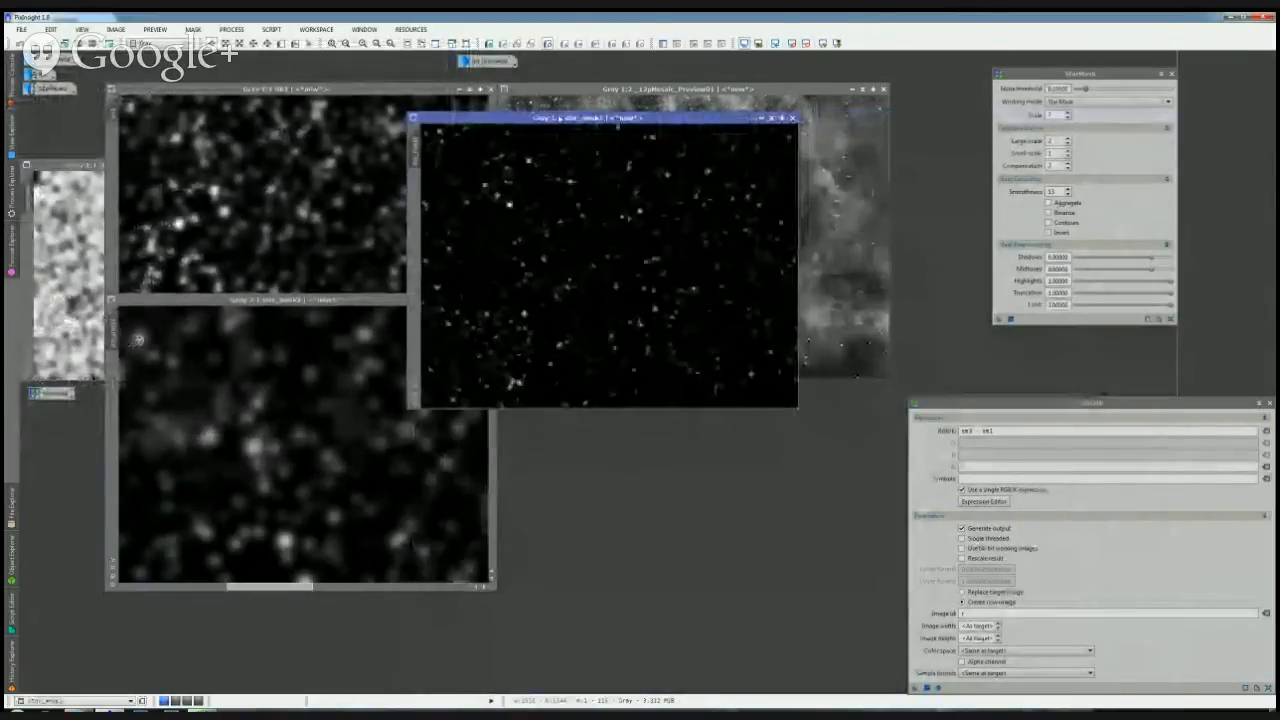
{"action": "left_click_drag", "start_coordinate": [565, 119], "coordinate": [656, 300]}
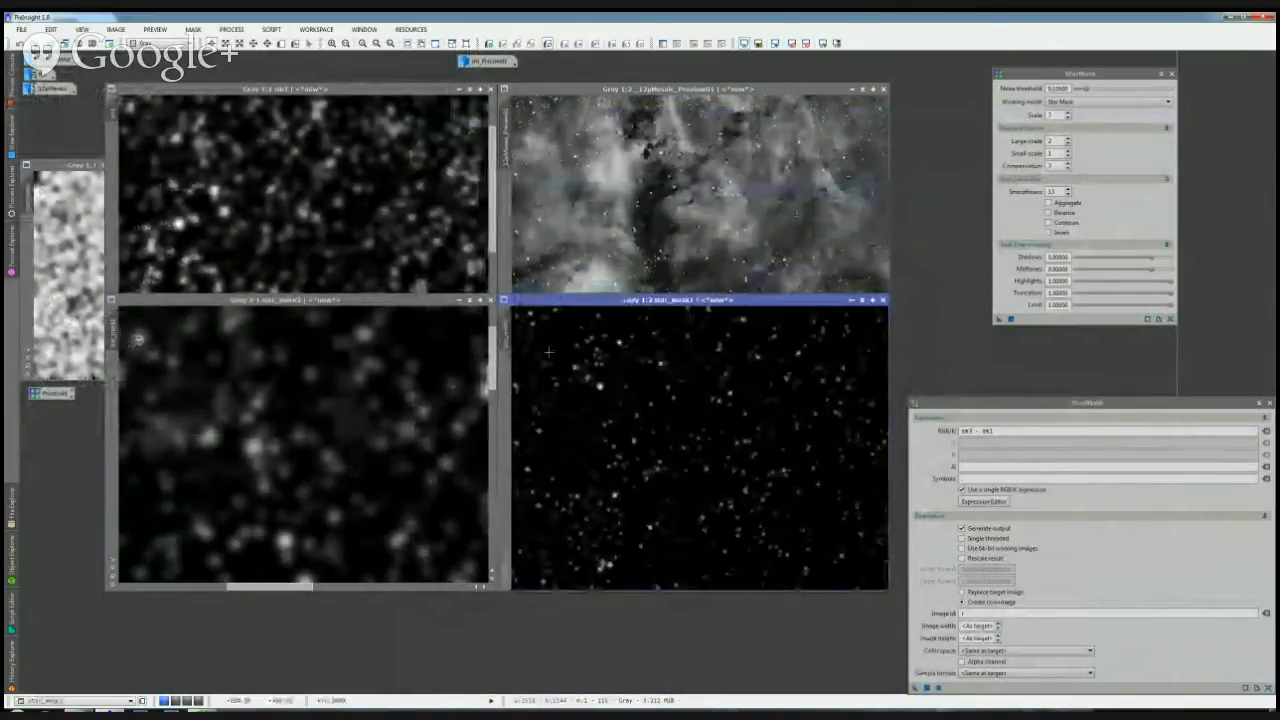
{"action": "left_click_drag", "start_coordinate": [113, 330], "coordinate": [557, 392]}
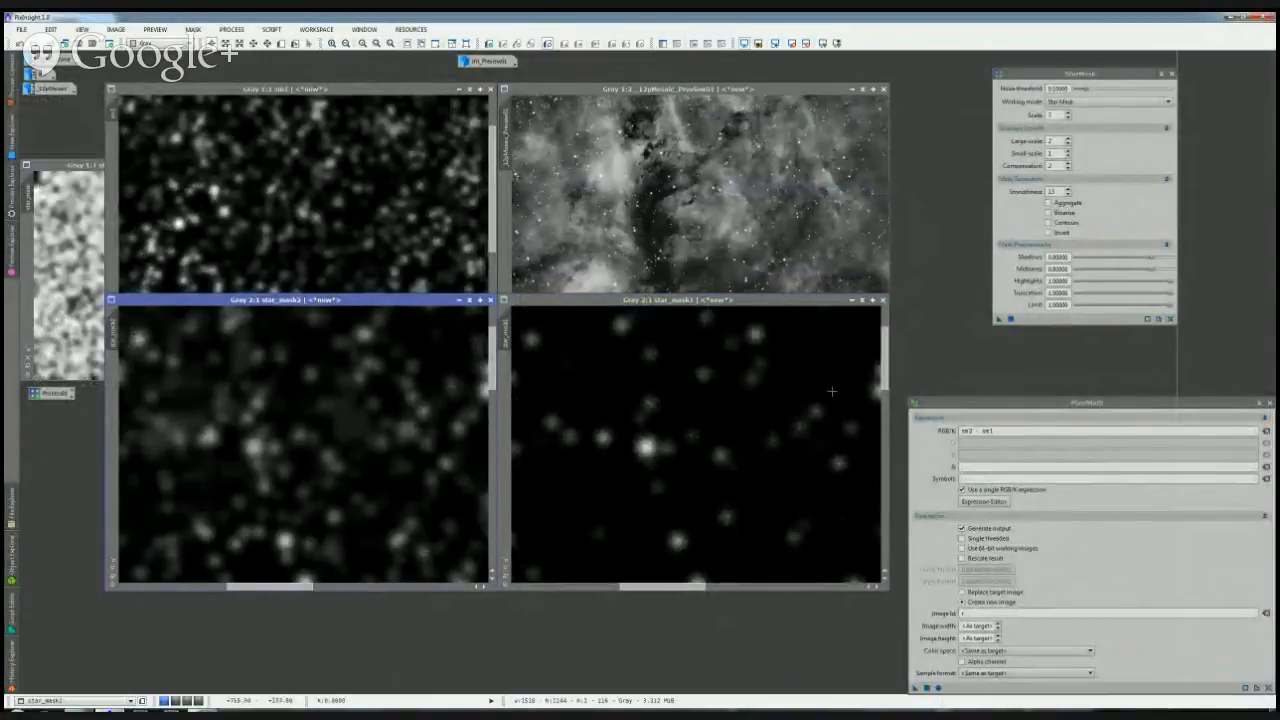
Step: Change the large-scale growth, replace star_mask1 with a newly generated mask of the mosaic preview, and match its view to star_mask2
{"action": "left_click", "coordinate": [1052, 141]}
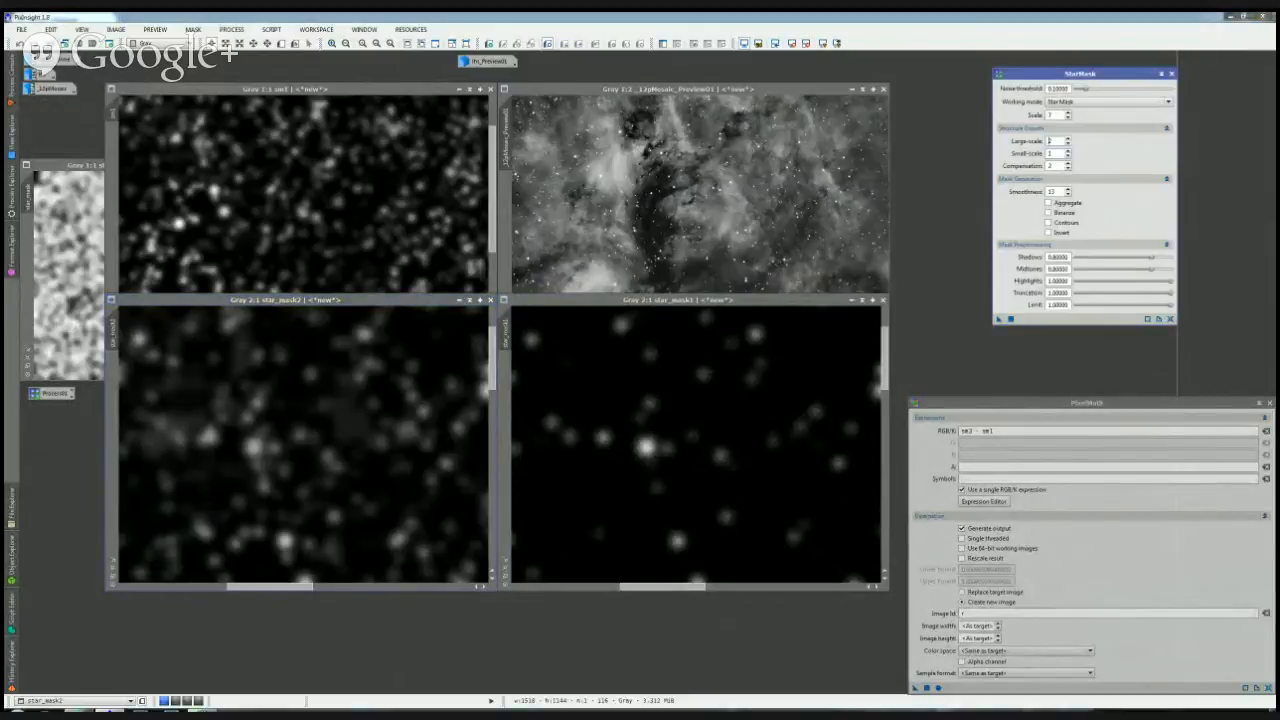
{"action": "left_click", "coordinate": [883, 300]}
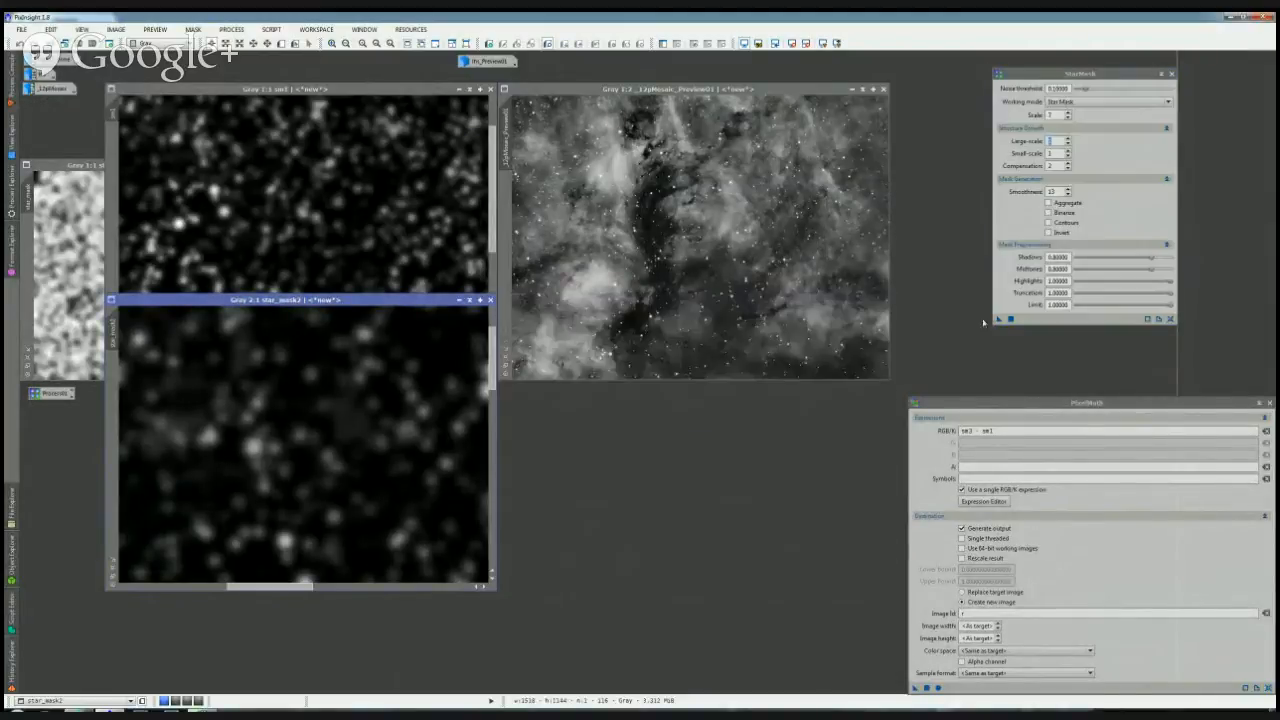
{"action": "left_click_drag", "start_coordinate": [998, 319], "coordinate": [845, 298]}
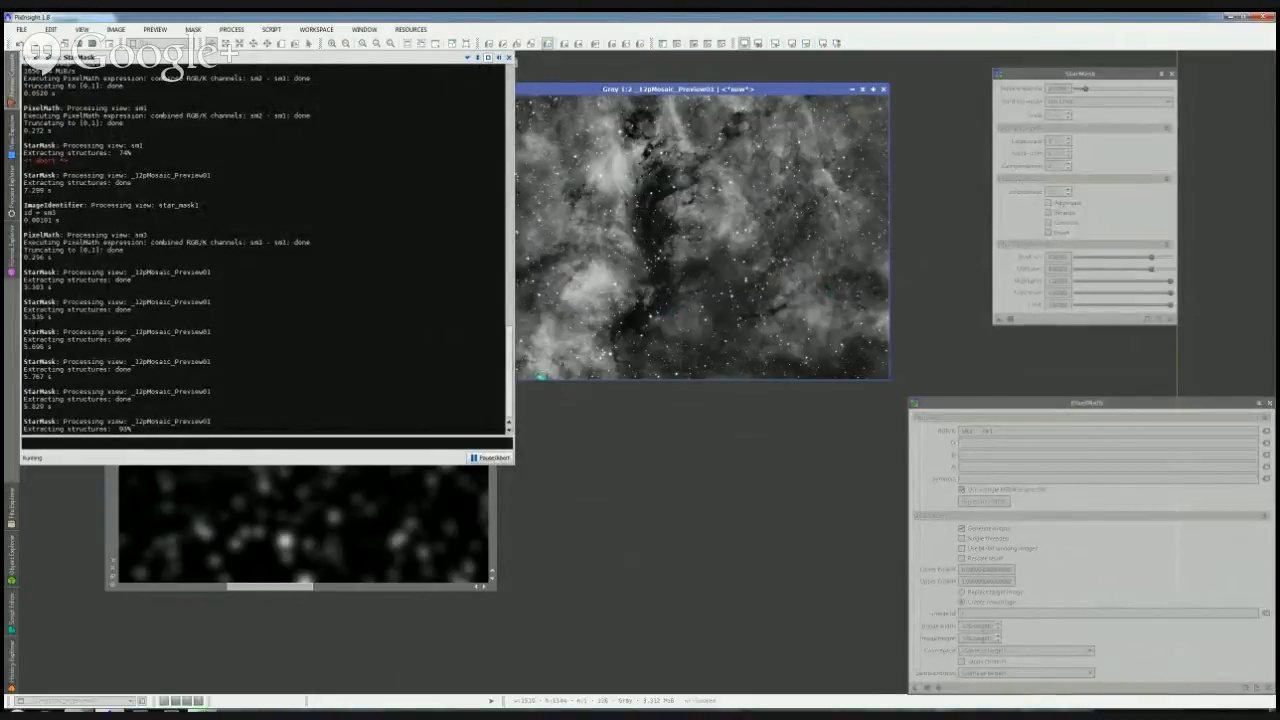
{"action": "key", "text": "ctrl+minus"}
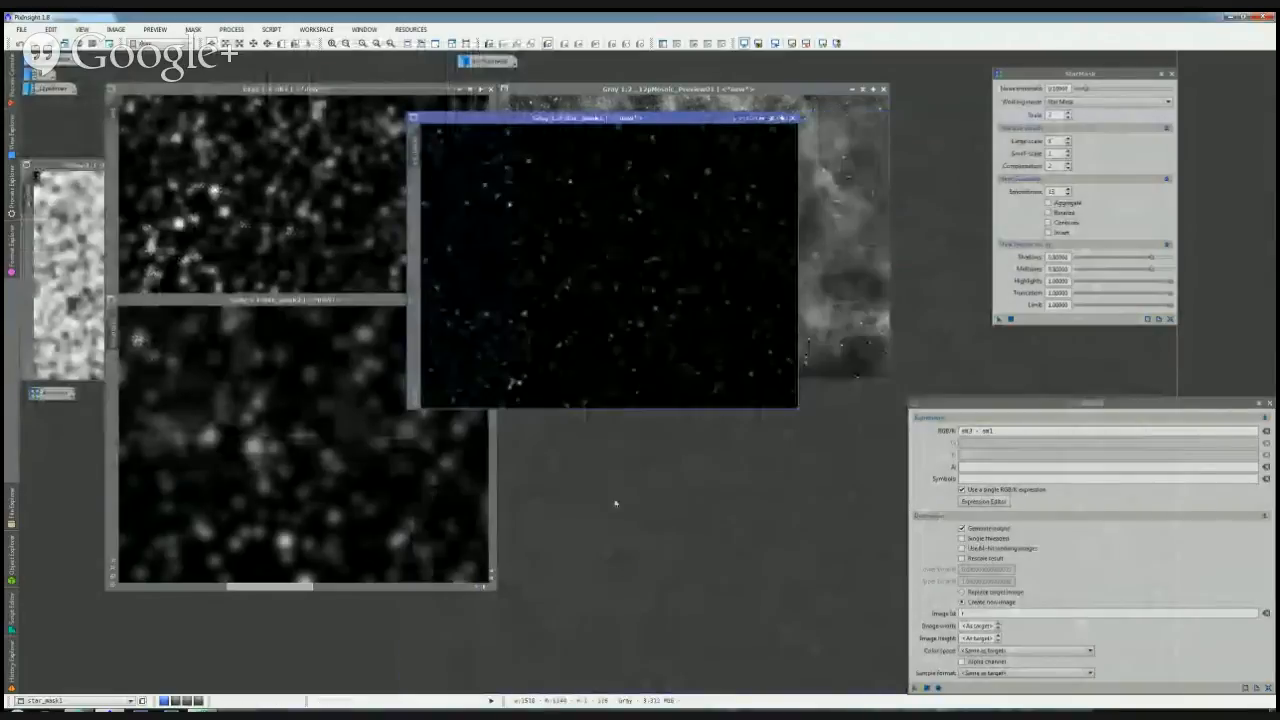
{"action": "left_click_drag", "start_coordinate": [533, 118], "coordinate": [625, 300]}
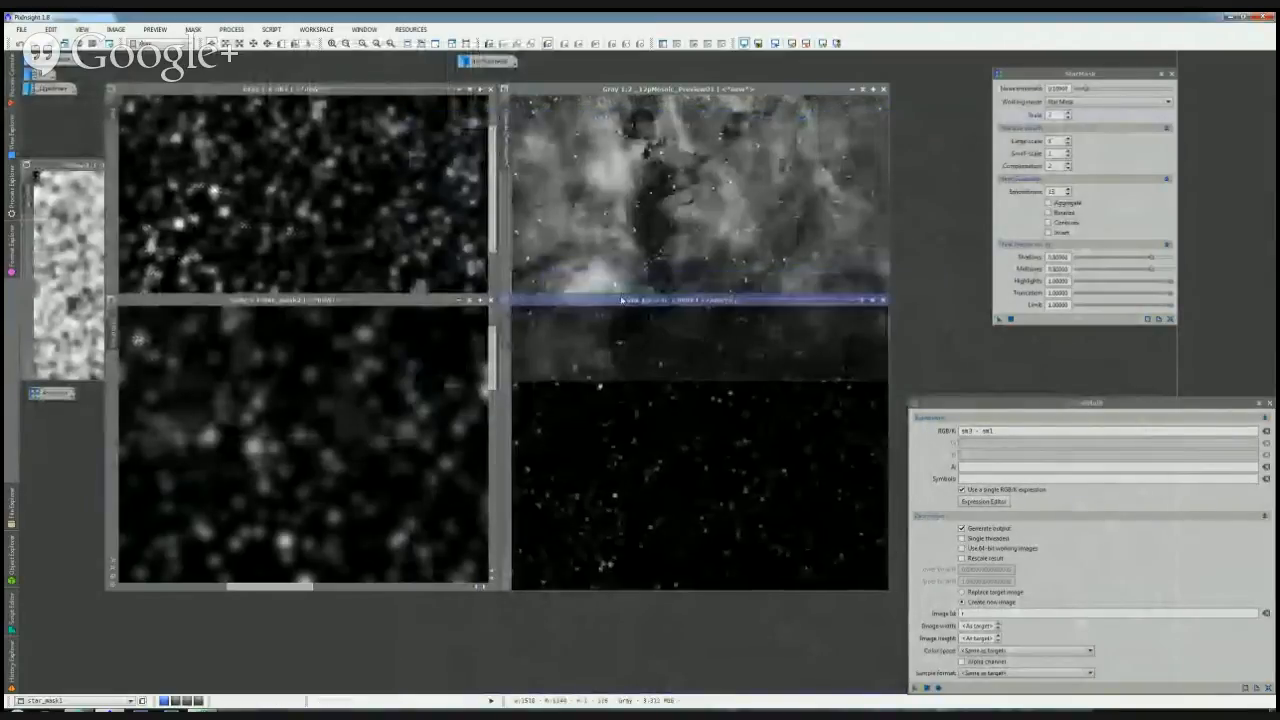
{"action": "left_click_drag", "start_coordinate": [113, 331], "coordinate": [729, 417]}
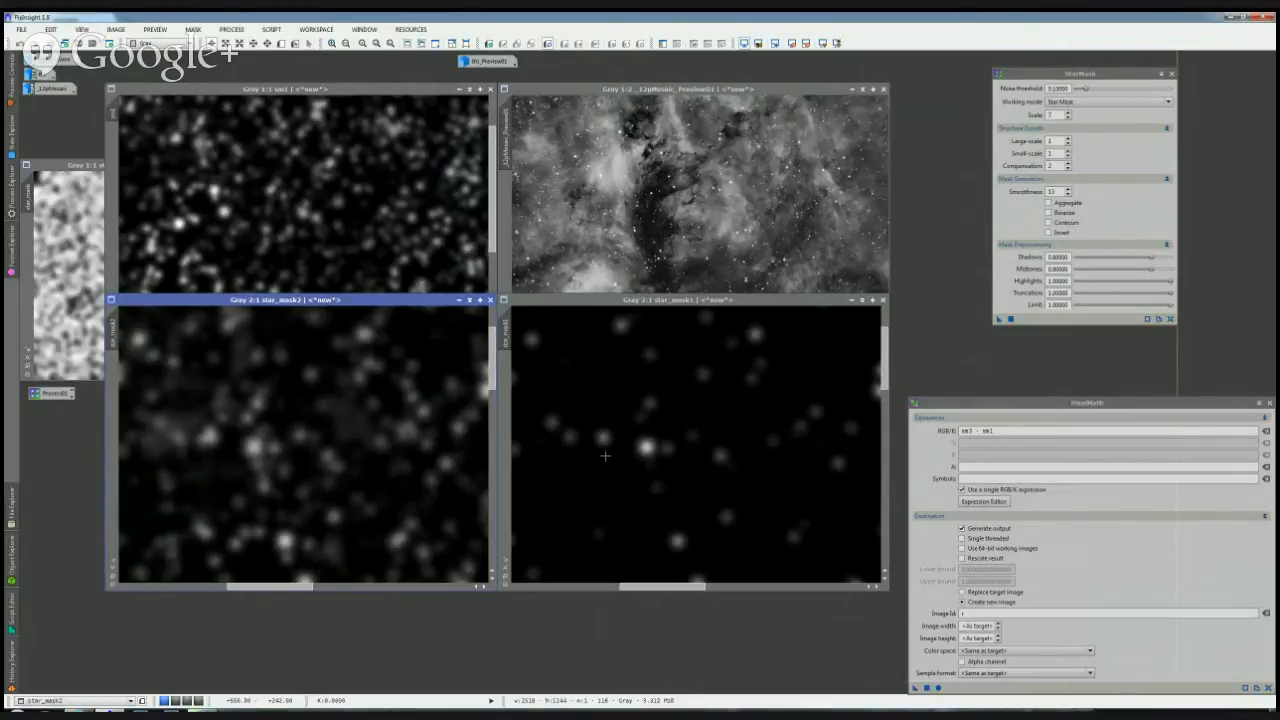
{"action": "left_click", "coordinate": [601, 415]}
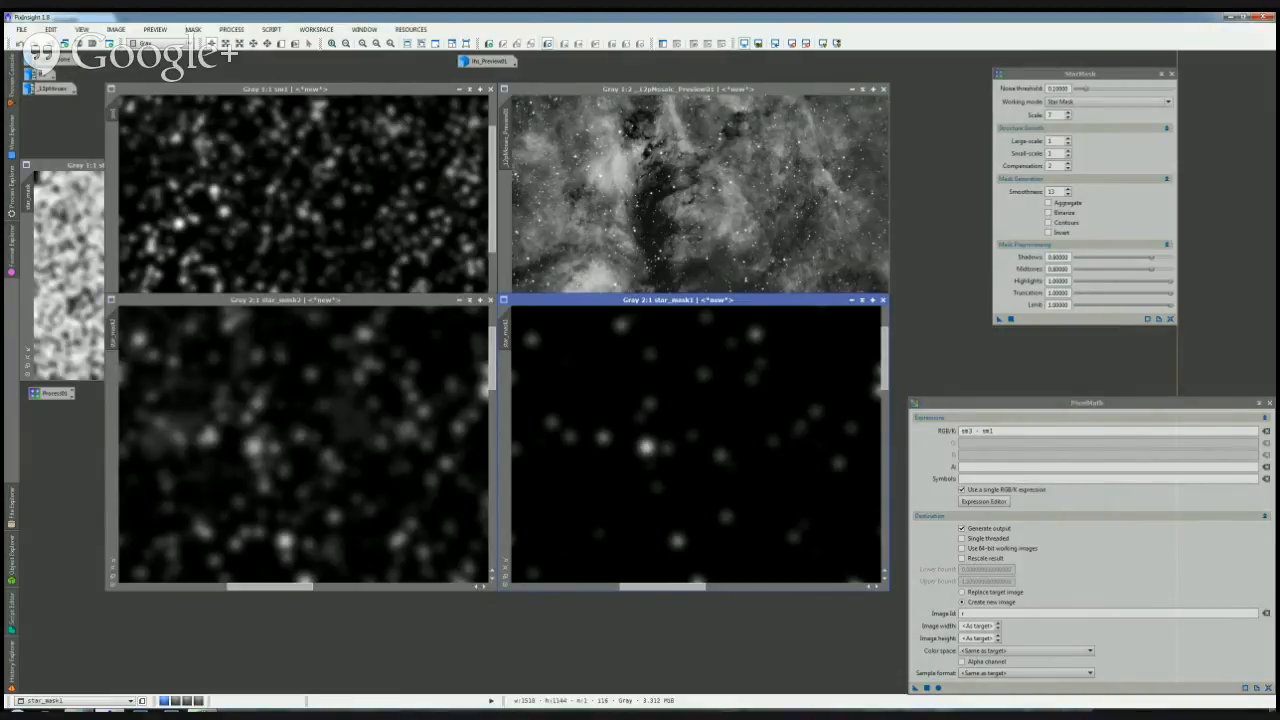
{"action": "key", "text": "alt+Tab"}
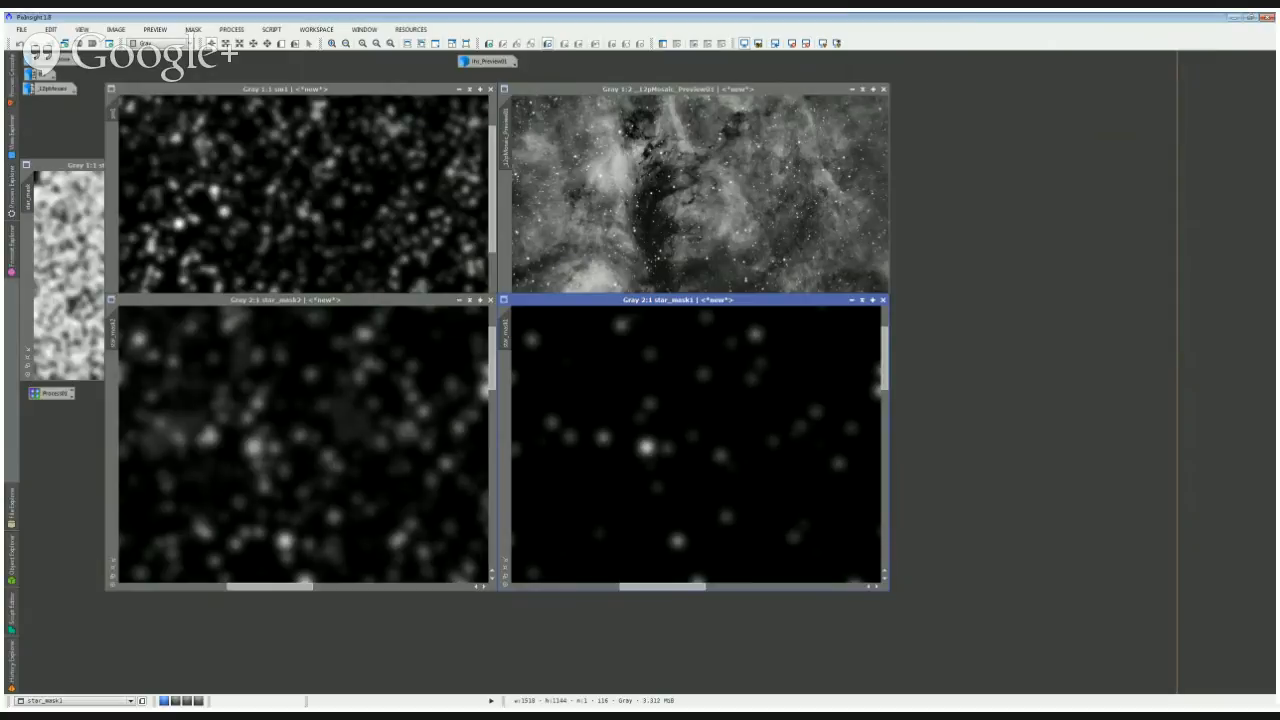
{"action": "left_click", "coordinate": [802, 425]}
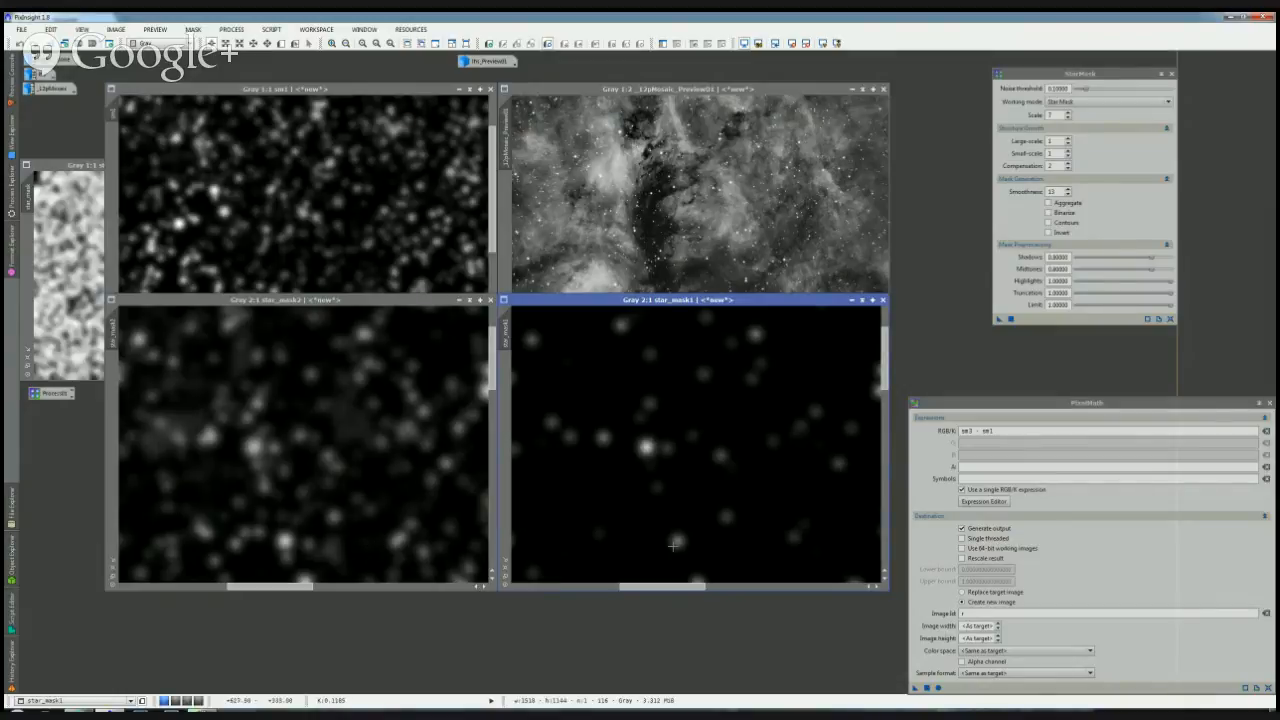
Step: Move the PixelMath window up and set its RGB/K expression to star_mask1 - star_mask2
{"action": "left_click_drag", "start_coordinate": [1086, 402], "coordinate": [1078, 360]}
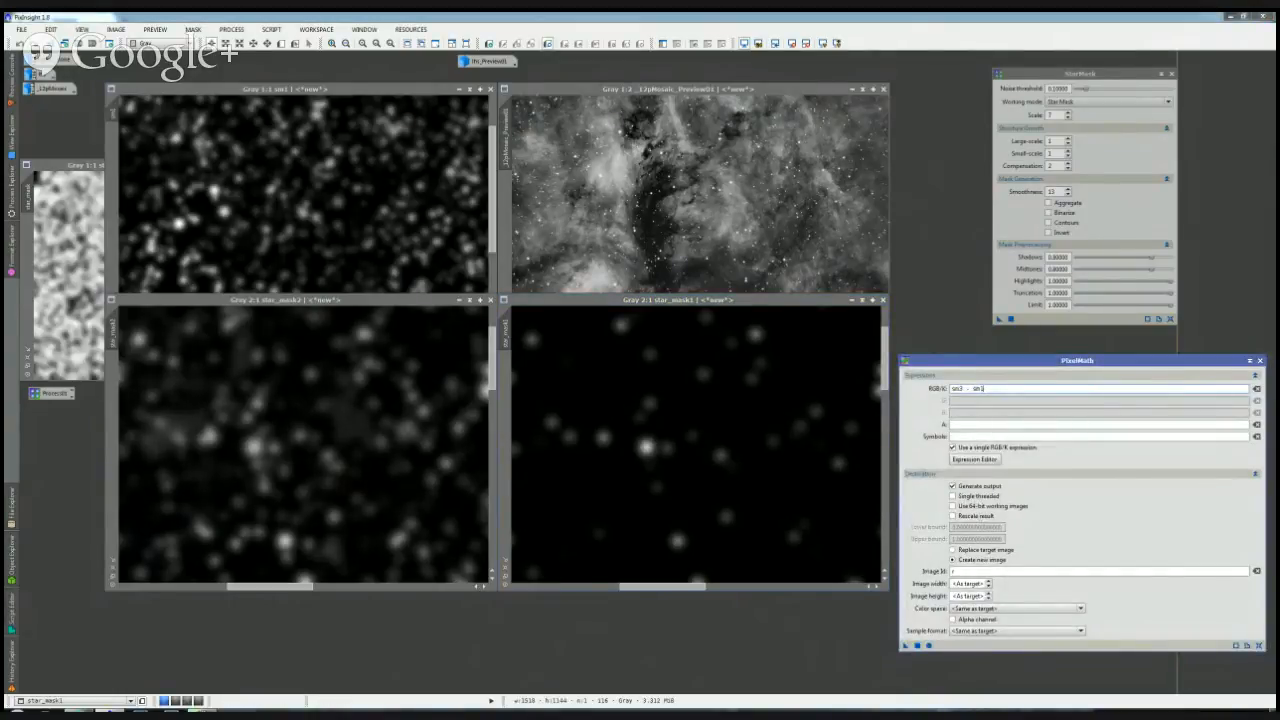
{"action": "left_click_drag", "start_coordinate": [985, 389], "coordinate": [831, 370]}
{"action": "type", "text": "star_mask"}
{"action": "key", "text": "BackSpace"}
{"action": "key", "text": "BackSpace"}
{"action": "type", "text": "k1 - star_mask3"}
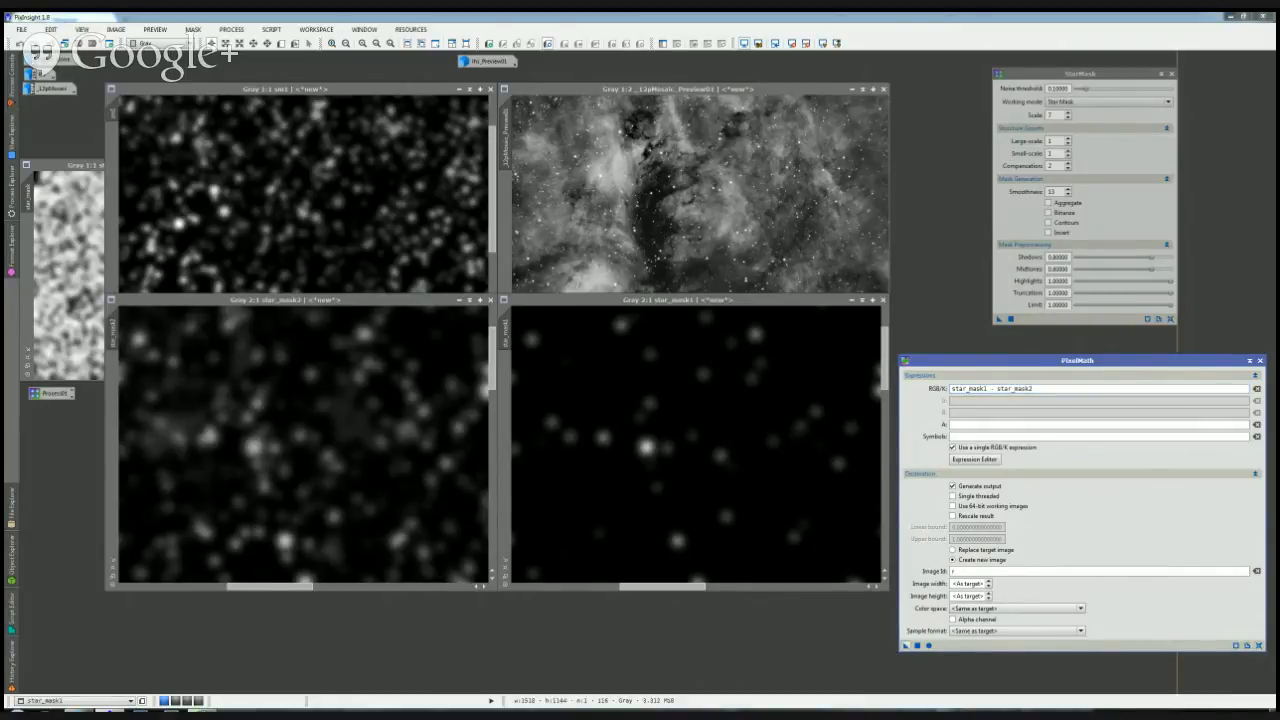
Step: Run PixelMath with star_mask1 - star_mask2, close the result, and run it again with star_mask2 - star_mask1
{"action": "left_click", "coordinate": [928, 645]}
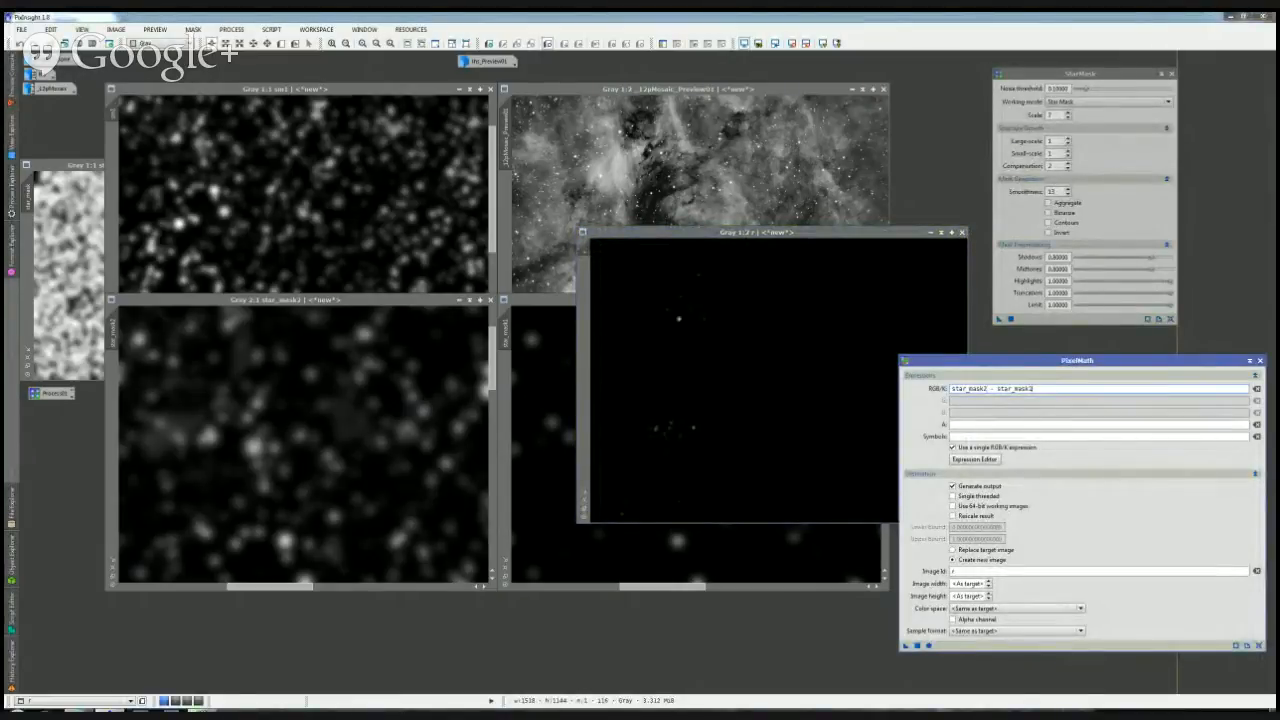
{"action": "left_click", "coordinate": [963, 233]}
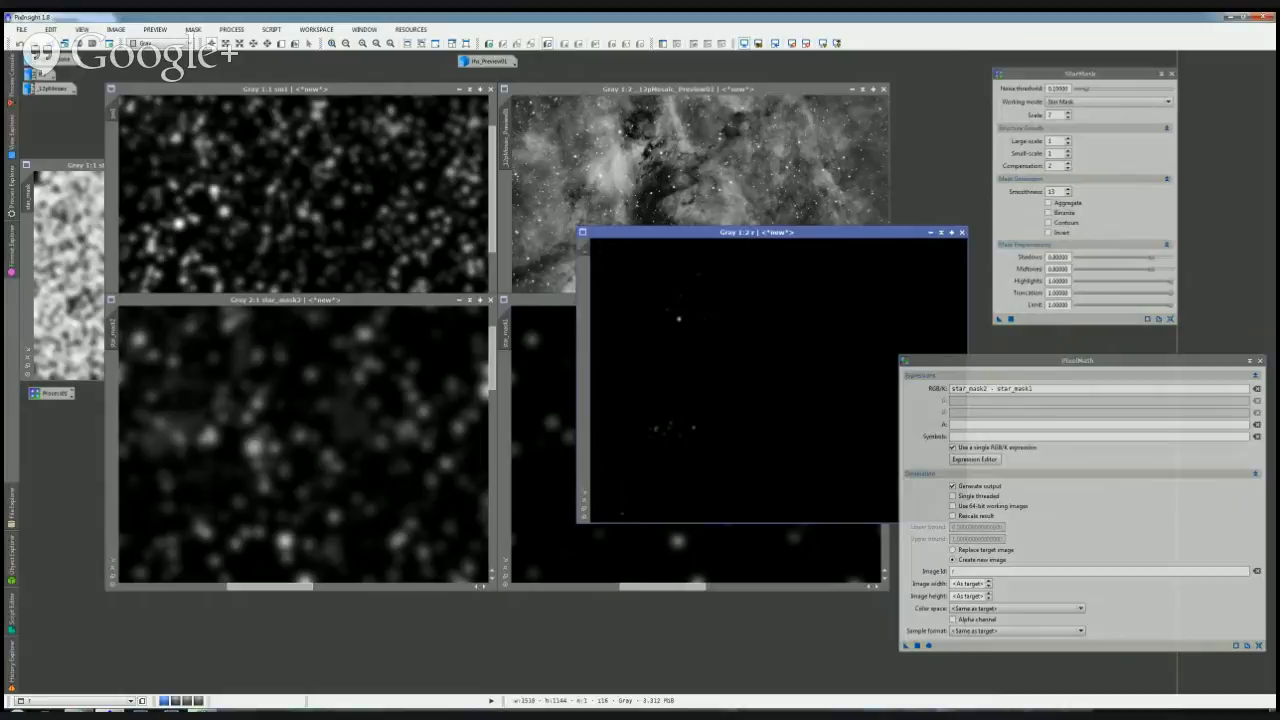
{"action": "left_click", "coordinate": [962, 232]}
{"action": "left_click", "coordinate": [917, 646]}
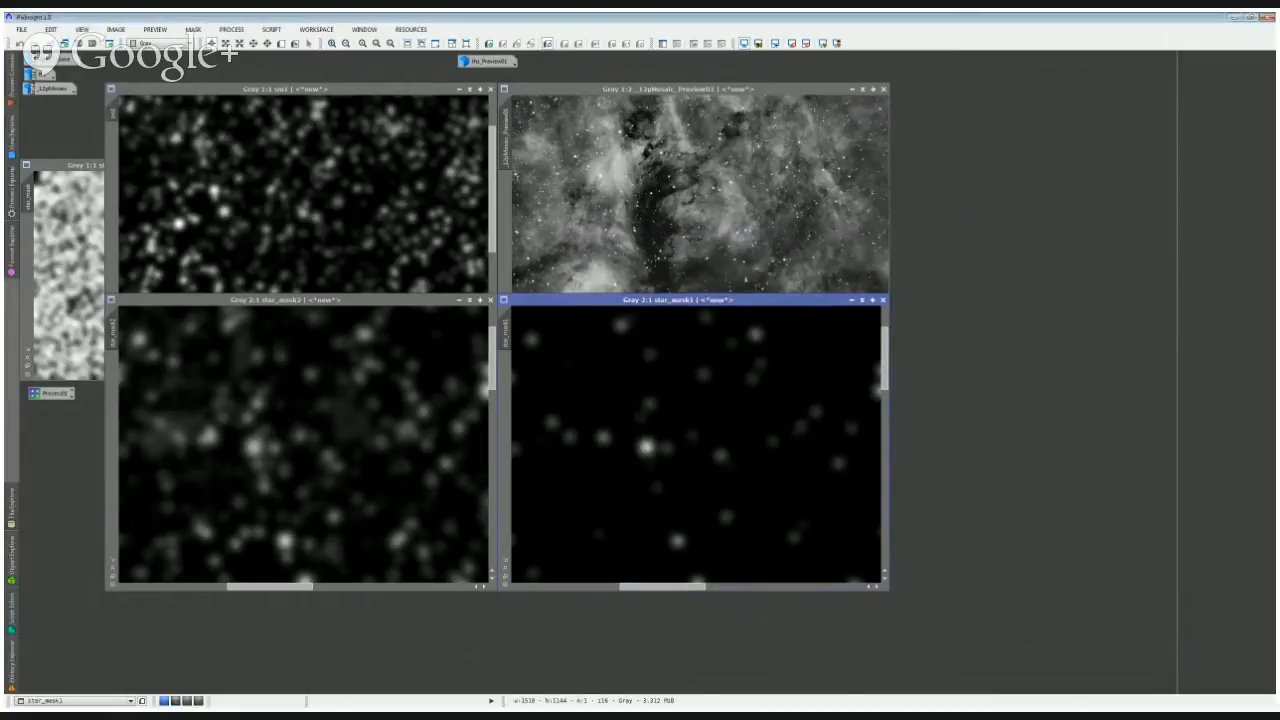
Step: Examine the image produced by star_mask2 - star_mask1 at 2:1 and close it
{"action": "left_click_drag", "start_coordinate": [720, 247], "coordinate": [424, 387]}
{"action": "scroll", "coordinate": [426, 461], "scroll_direction": "up", "scroll_amount": 3}
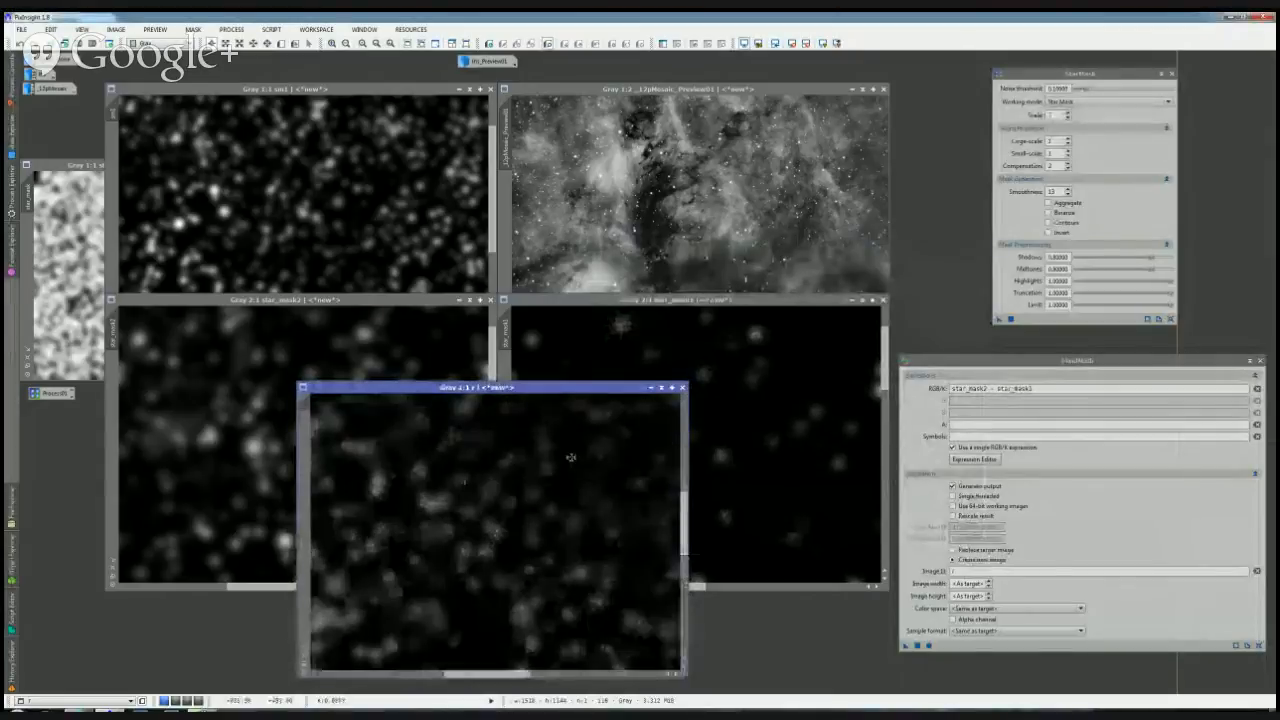
{"action": "left_click_drag", "start_coordinate": [597, 514], "coordinate": [527, 503]}
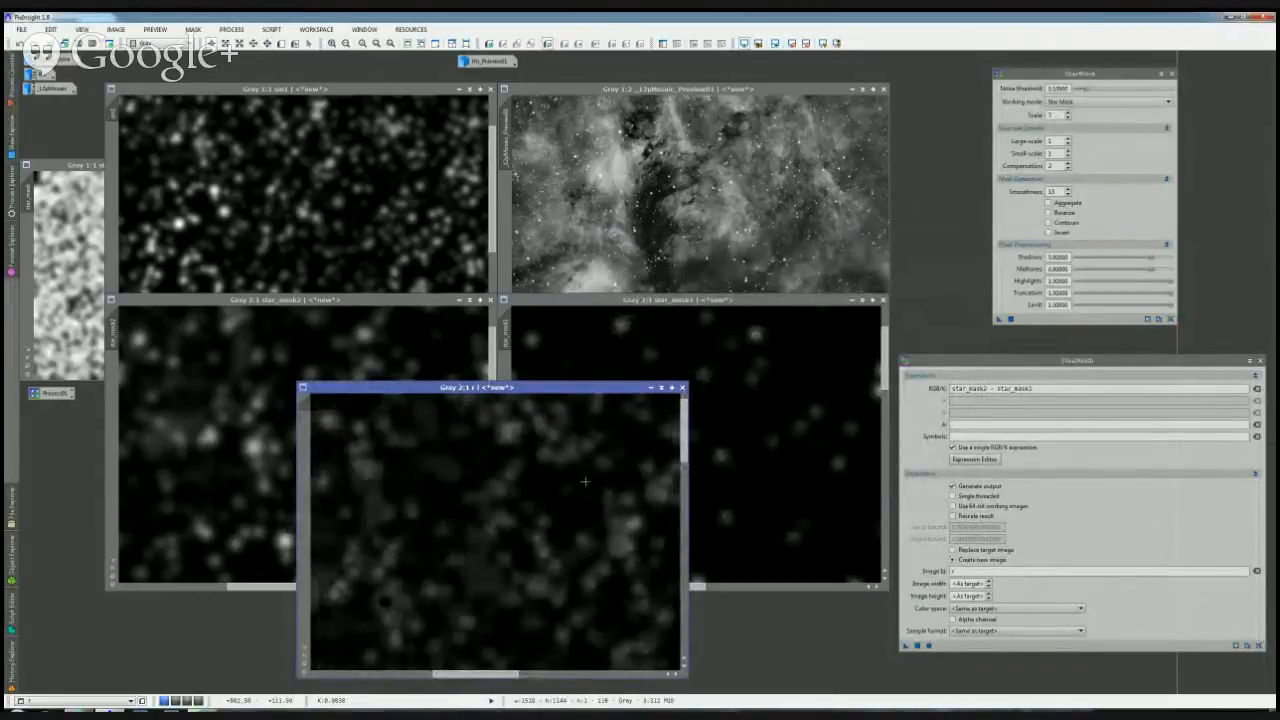
{"action": "left_click", "coordinate": [682, 387]}
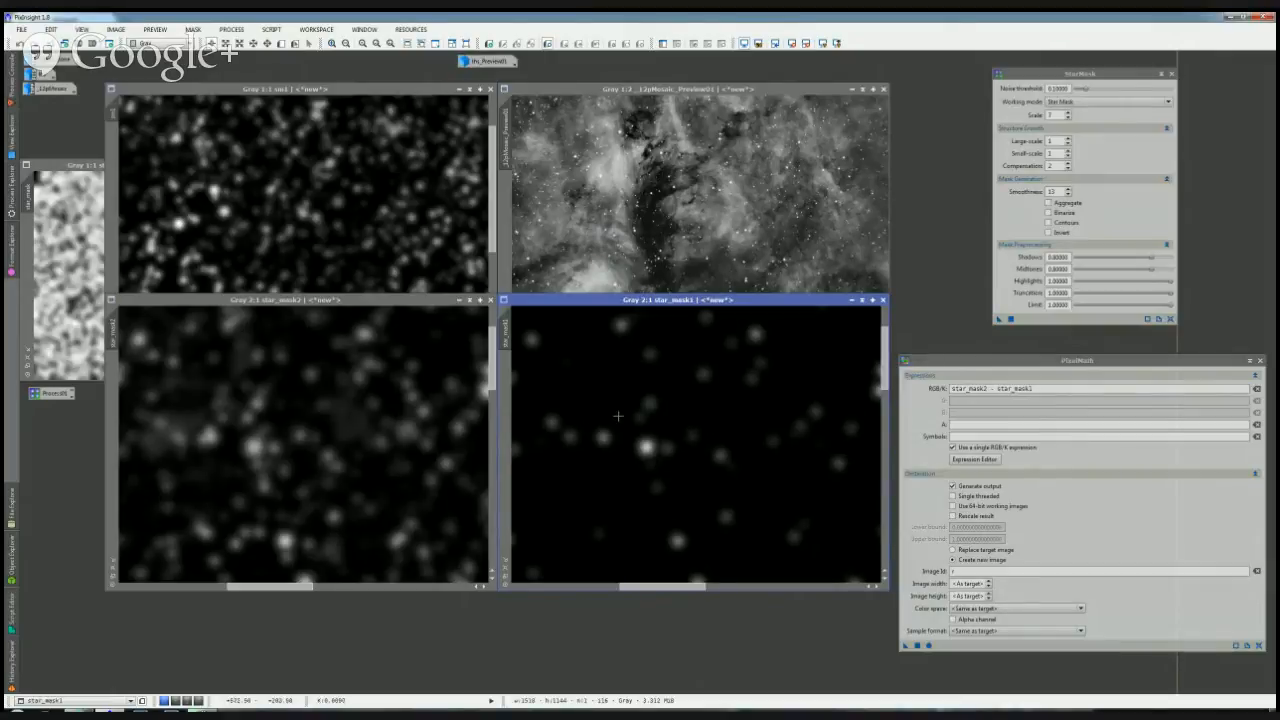
{"action": "left_click_drag", "start_coordinate": [1060, 360], "coordinate": [1063, 332]}
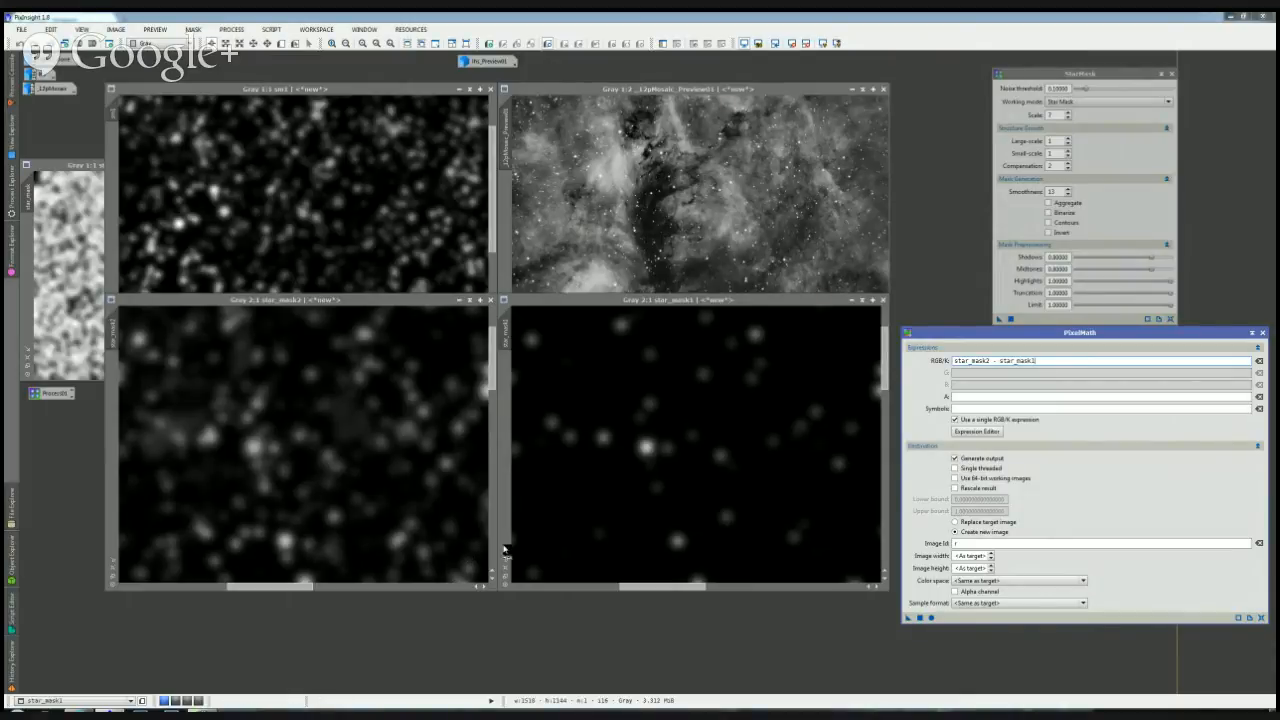
{"action": "key", "text": "alt+Tab"}
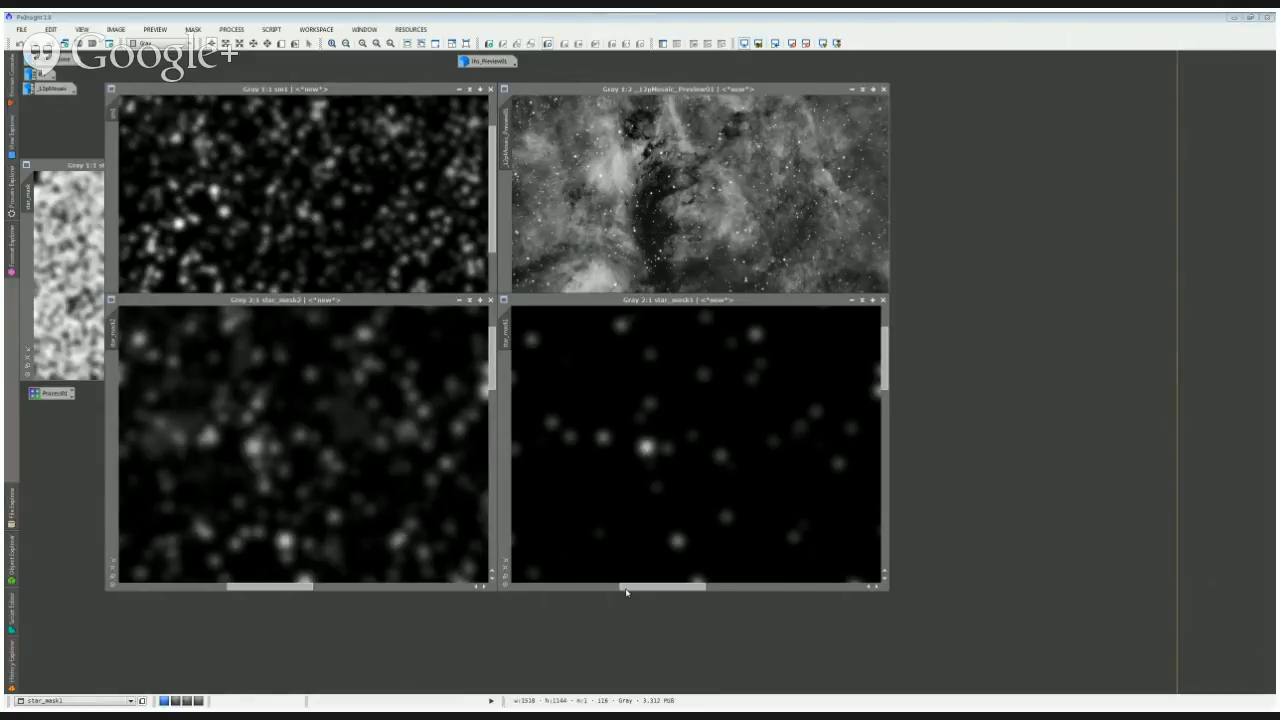
{"action": "left_click", "coordinate": [320, 635]}
{"action": "key", "text": "alt+Tab"}
{"action": "left_click", "coordinate": [742, 479]}
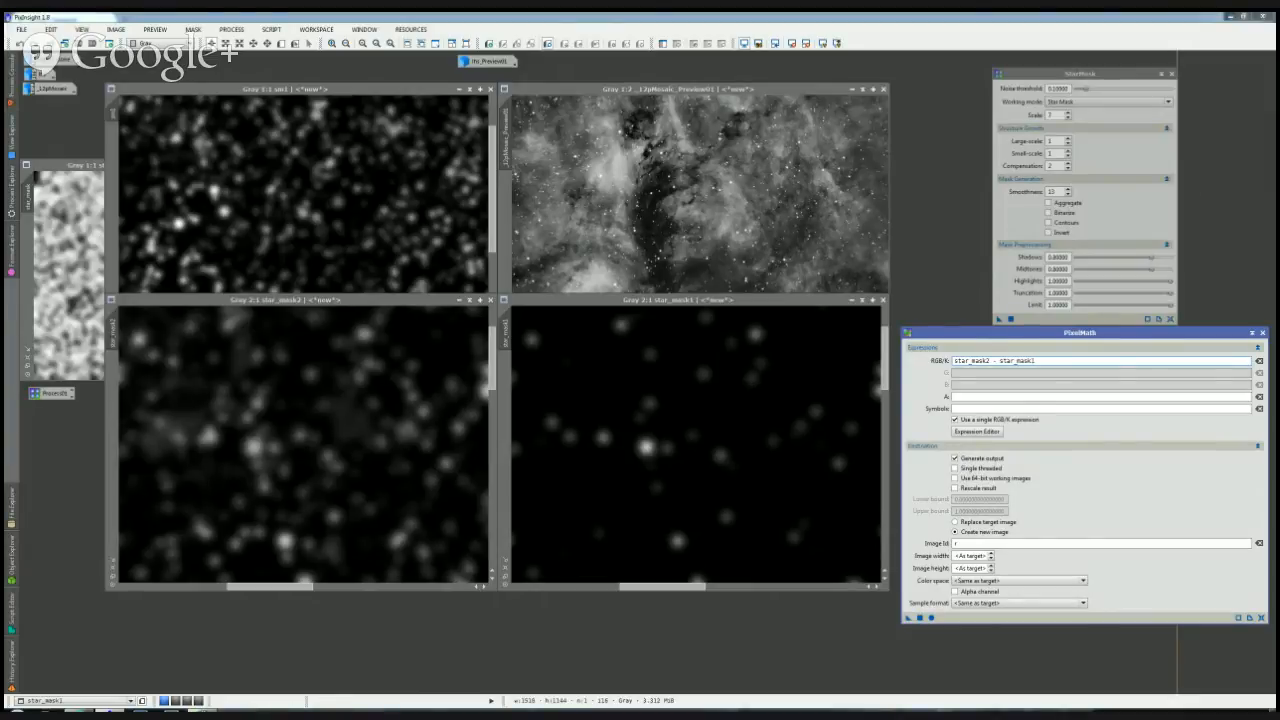
Step: Close the sm1, star_mask2 and star_mask1 images, discarding their unsaved changes
{"action": "left_click", "coordinate": [422, 137]}
{"action": "left_click", "coordinate": [490, 90]}
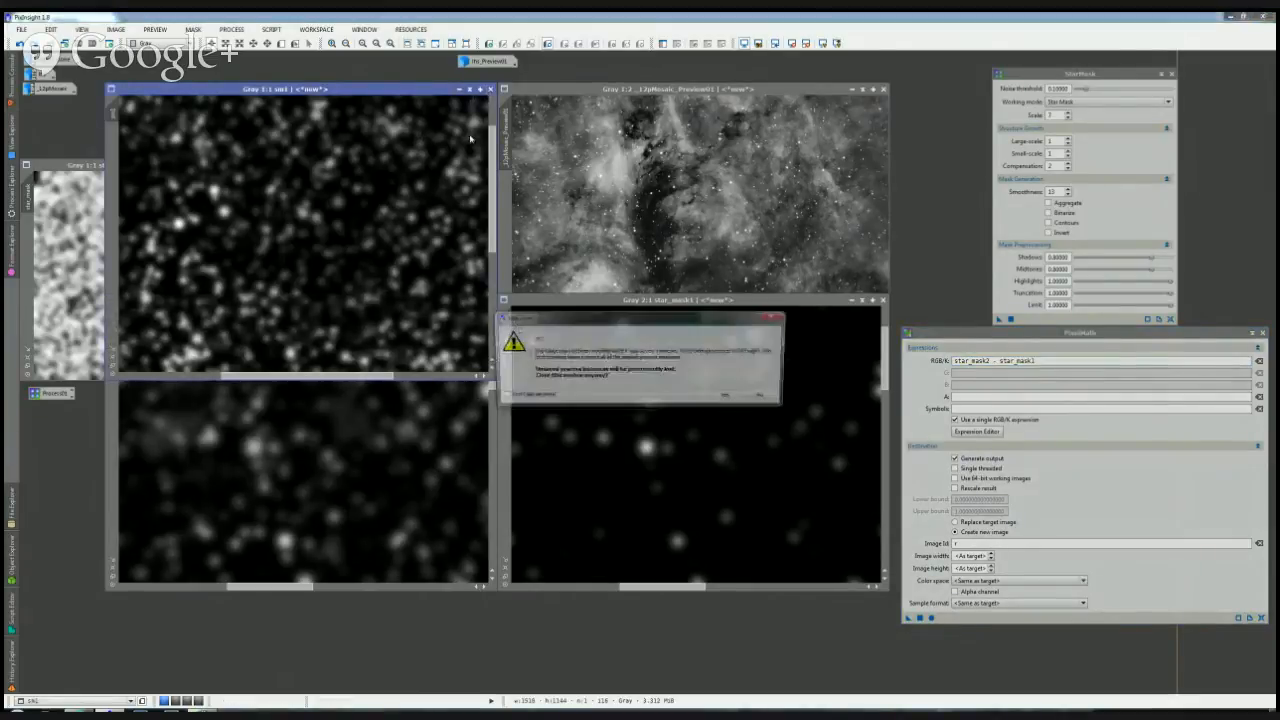
{"action": "left_click", "coordinate": [727, 397]}
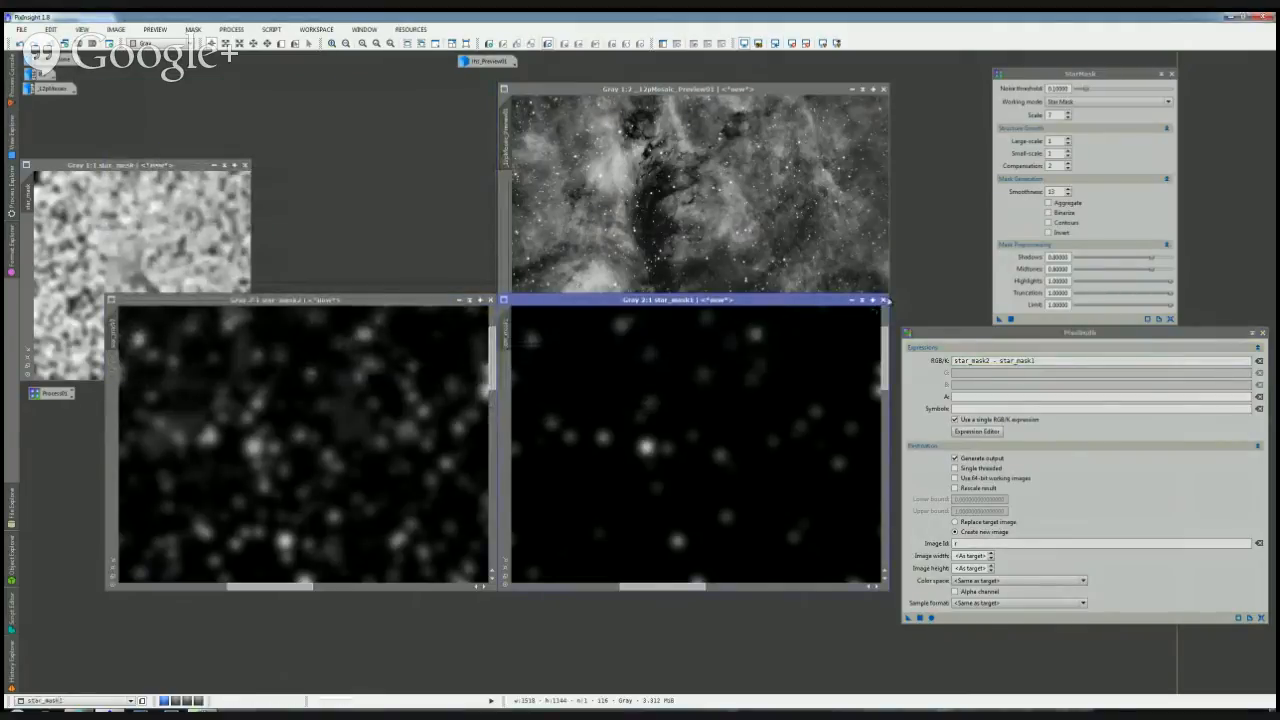
{"action": "left_click", "coordinate": [490, 300]}
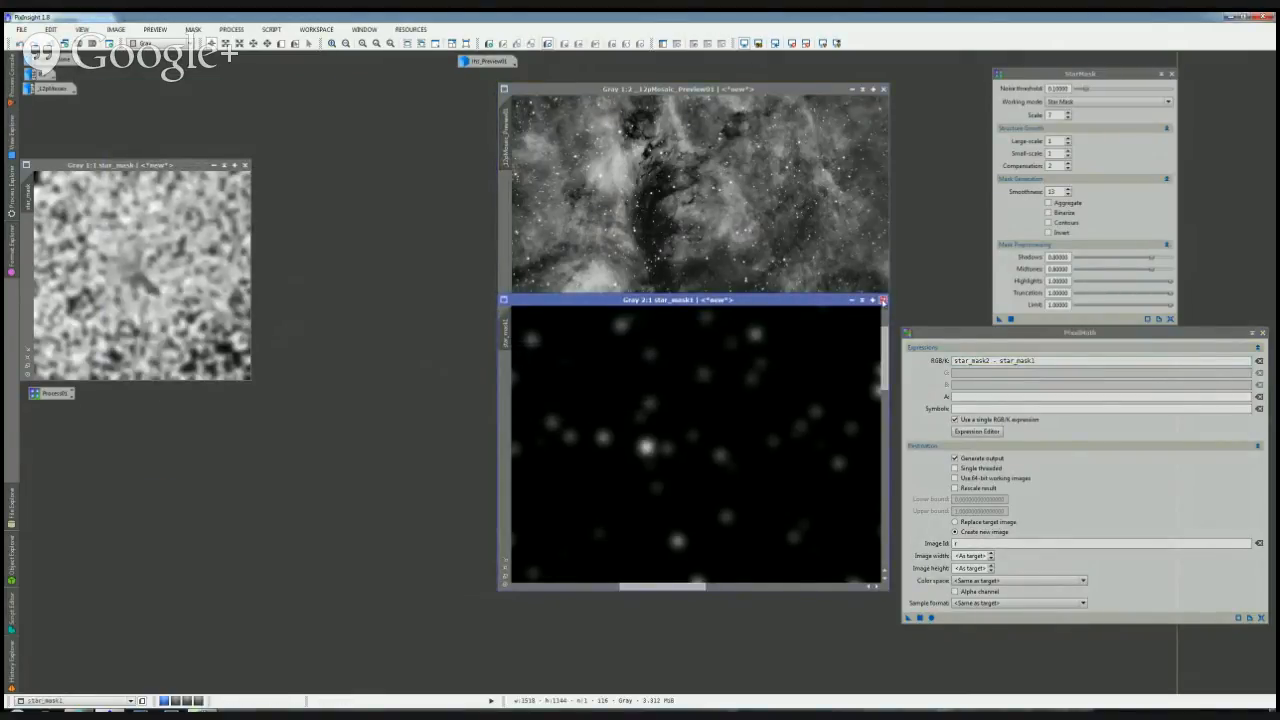
{"action": "left_click", "coordinate": [882, 300]}
Step: Iconize star_mask beside the process icon and rearrange the preview icon and the mosaic preview window in the workspace
{"action": "left_click_drag", "start_coordinate": [136, 171], "coordinate": [300, 118]}
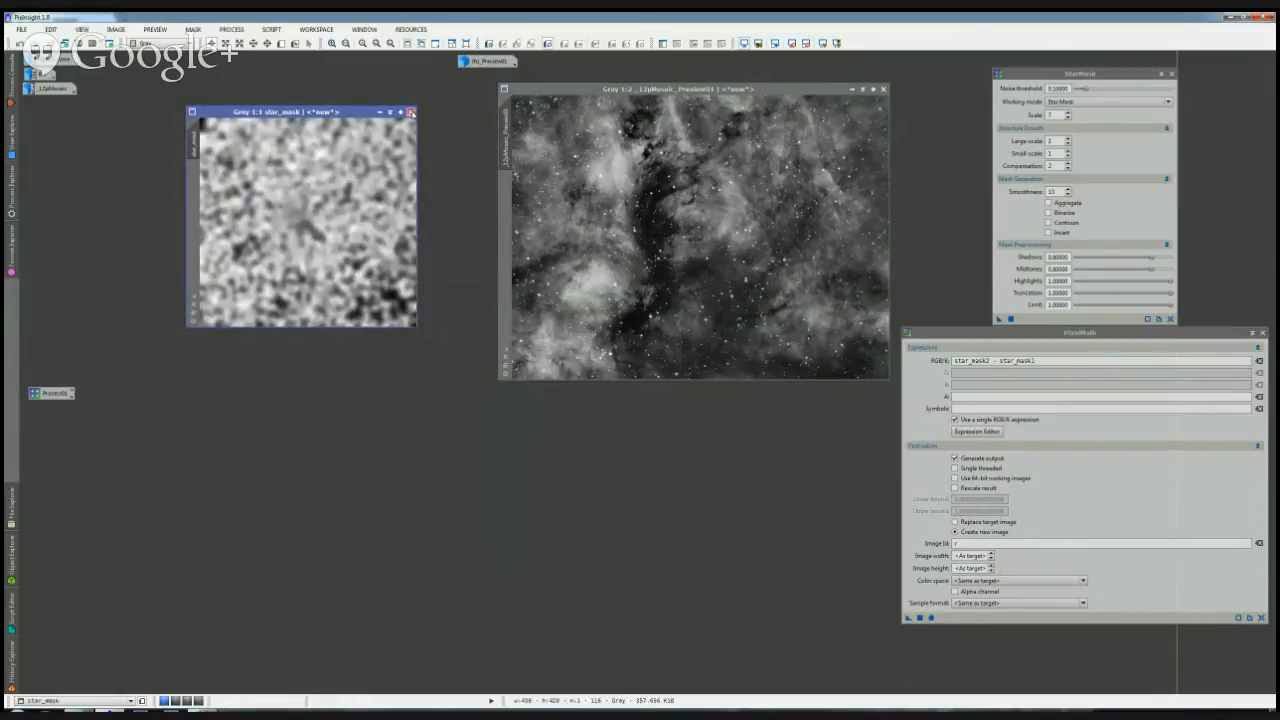
{"action": "left_click", "coordinate": [380, 112]}
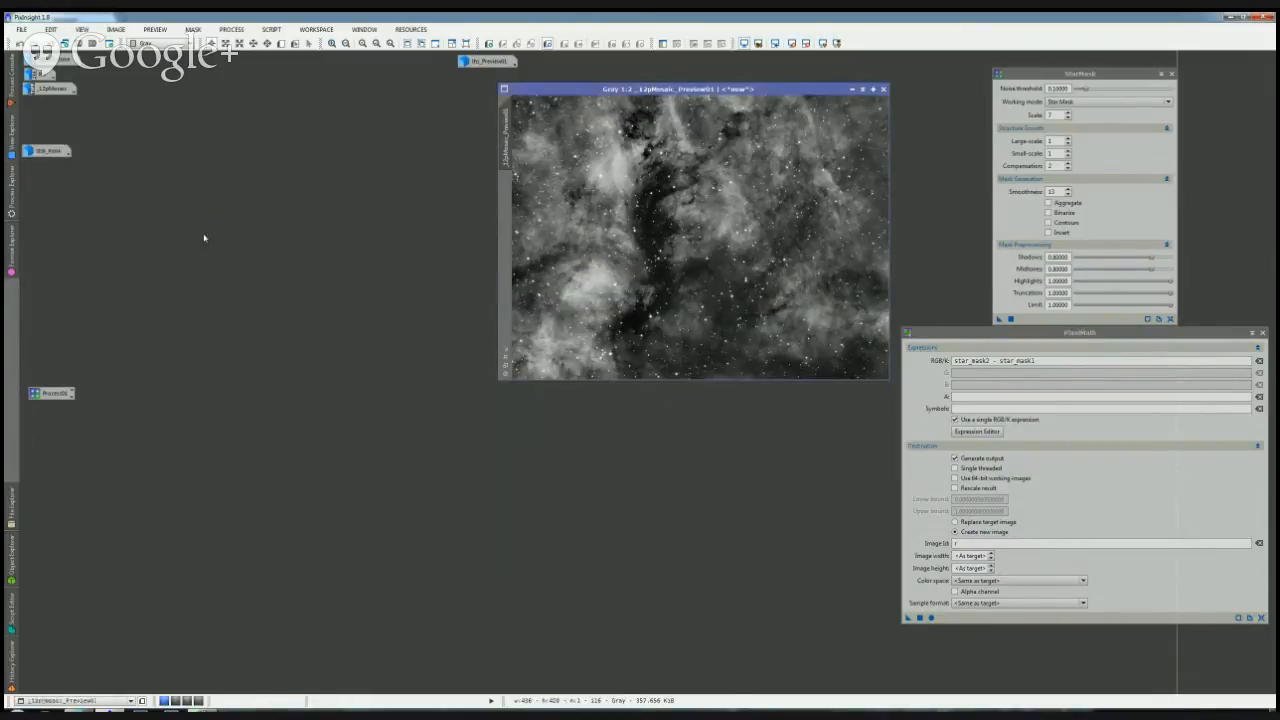
{"action": "left_click_drag", "start_coordinate": [42, 149], "coordinate": [50, 379]}
{"action": "left_click_drag", "start_coordinate": [484, 62], "coordinate": [311, 72]}
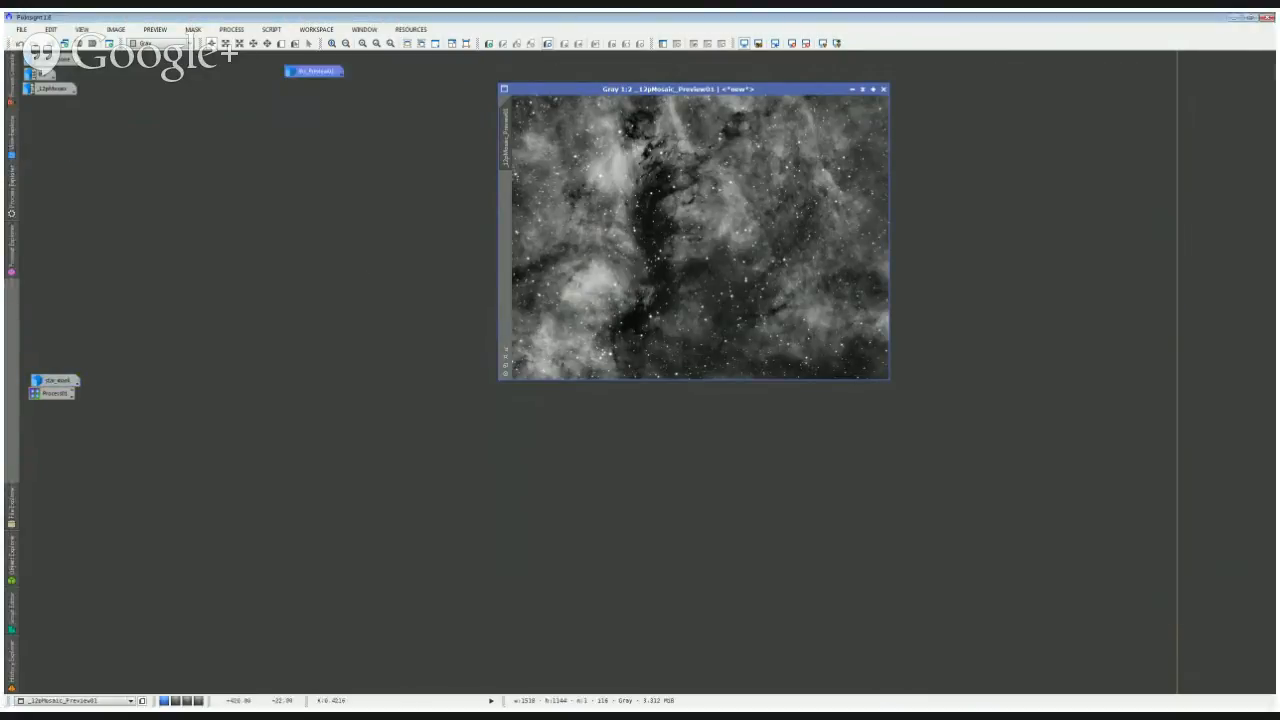
{"action": "left_click_drag", "start_coordinate": [622, 92], "coordinate": [471, 72]}
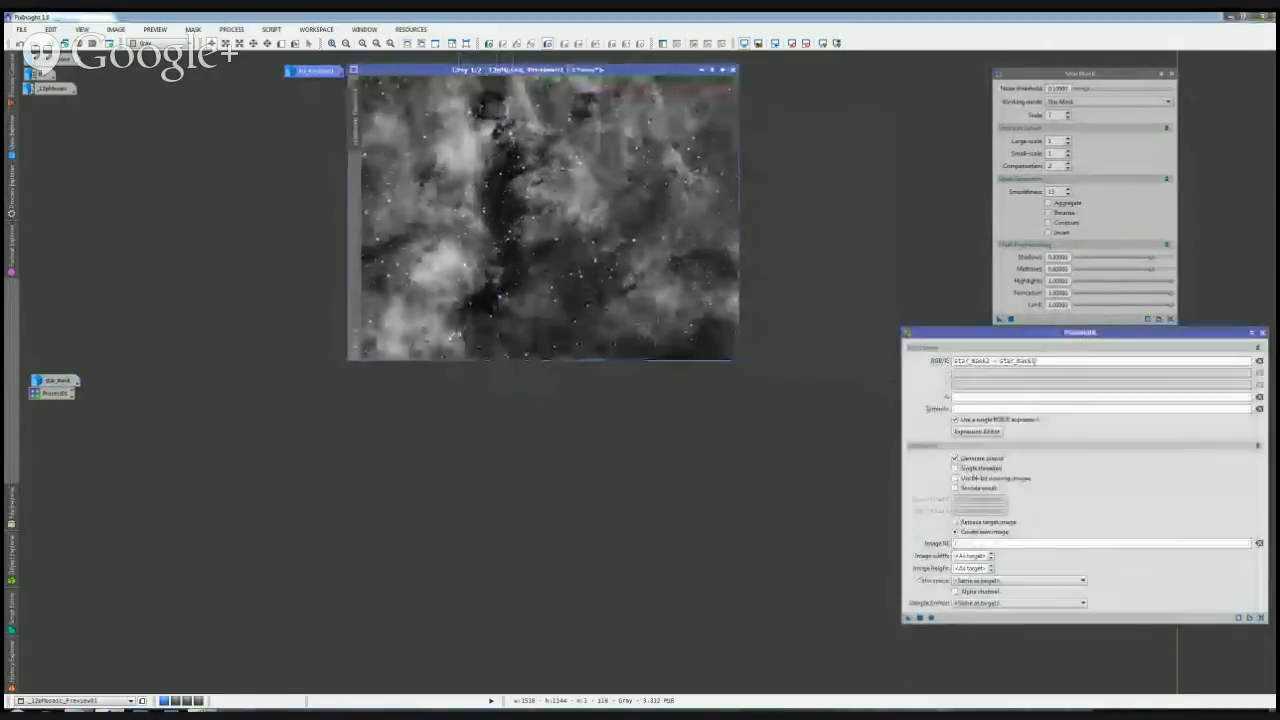
Step: Move the PixelMath and StarMask windows apart and reset StarMask to its default settings
{"action": "left_click_drag", "start_coordinate": [1200, 330], "coordinate": [1150, 393]}
{"action": "left_click_drag", "start_coordinate": [1181, 326], "coordinate": [1135, 338]}
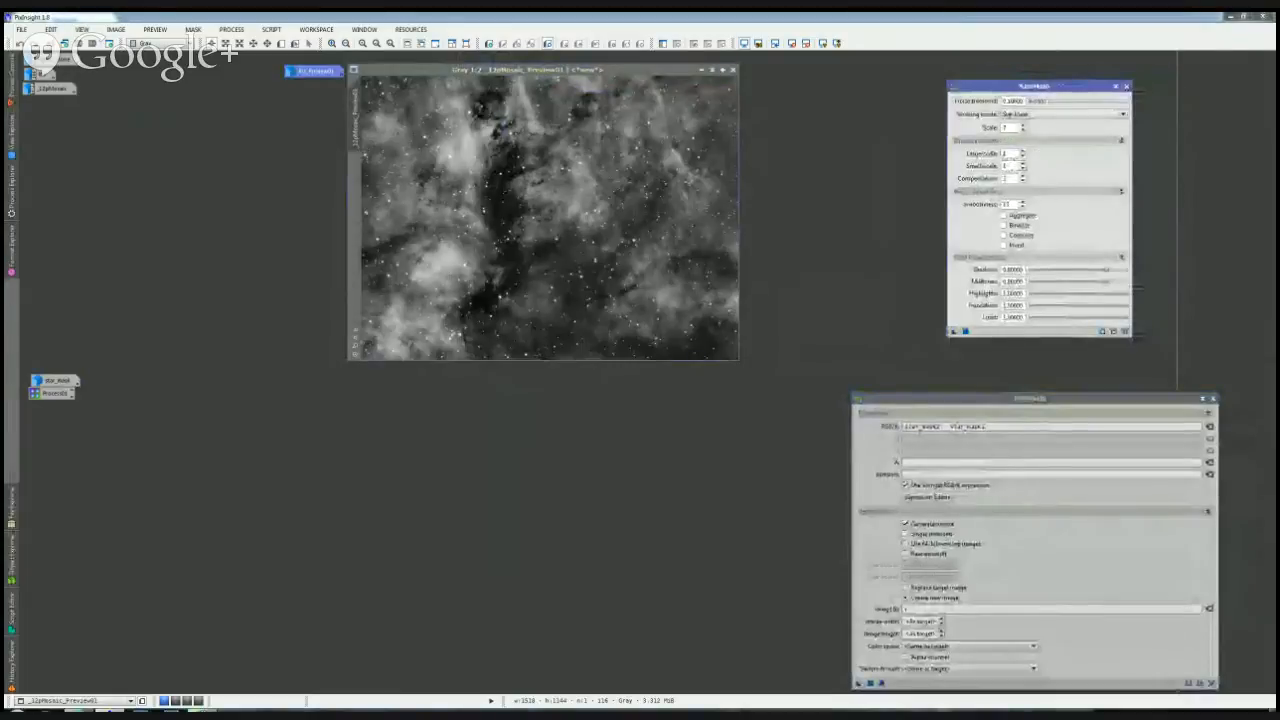
{"action": "left_click", "coordinate": [1125, 331]}
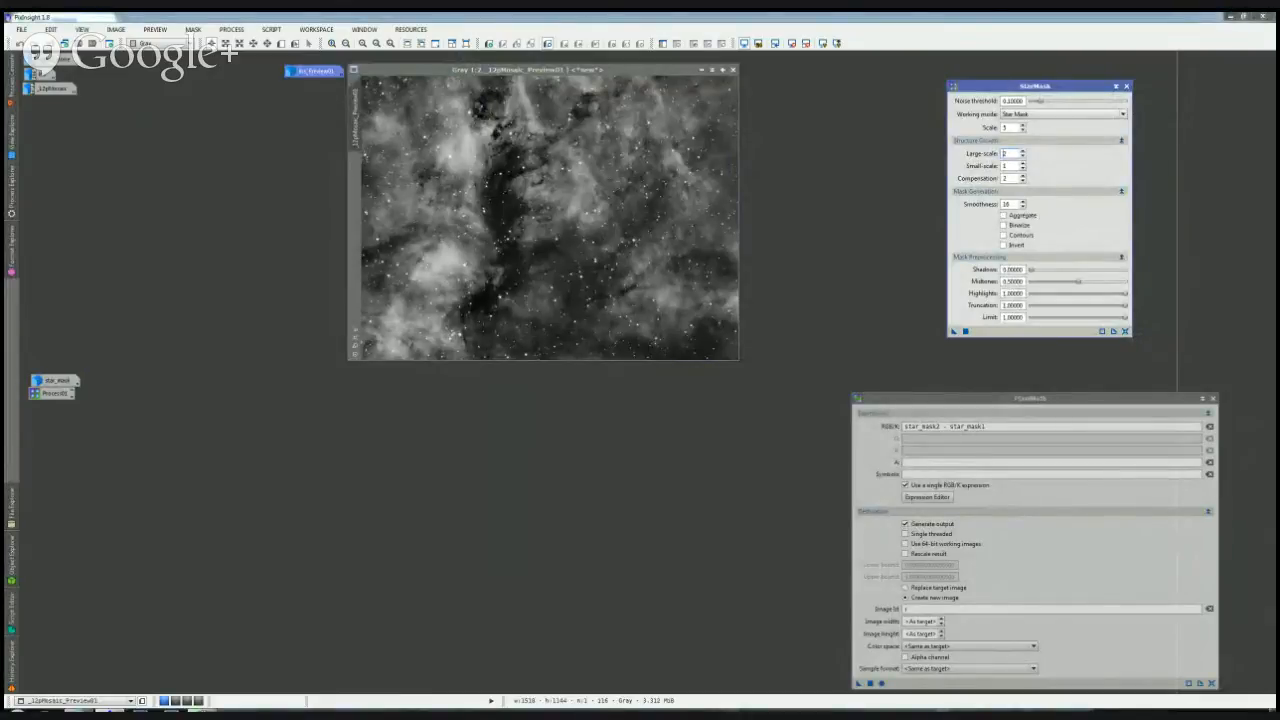
Step: Examine the stars and nebulosity in the mosaic preview at several zoom levels
{"action": "left_click_drag", "start_coordinate": [642, 69], "coordinate": [650, 102]}
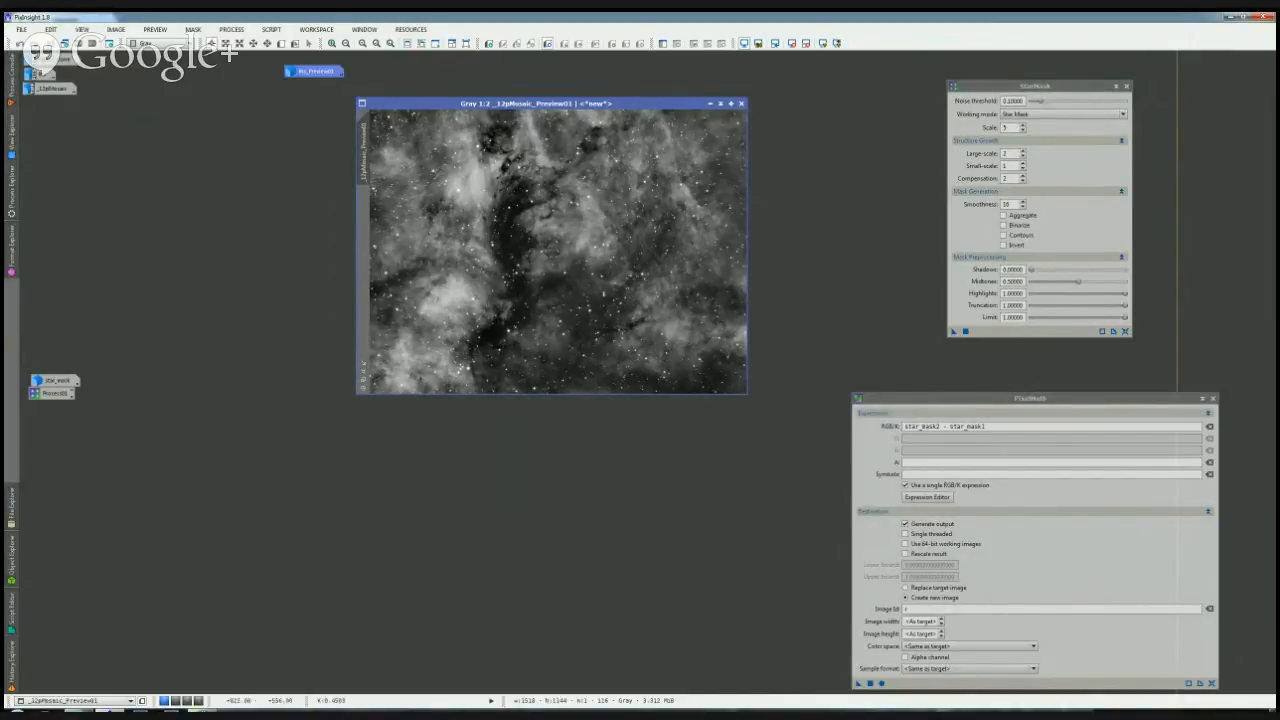
{"action": "scroll", "coordinate": [511, 253], "scroll_direction": "up", "scroll_amount": 2}
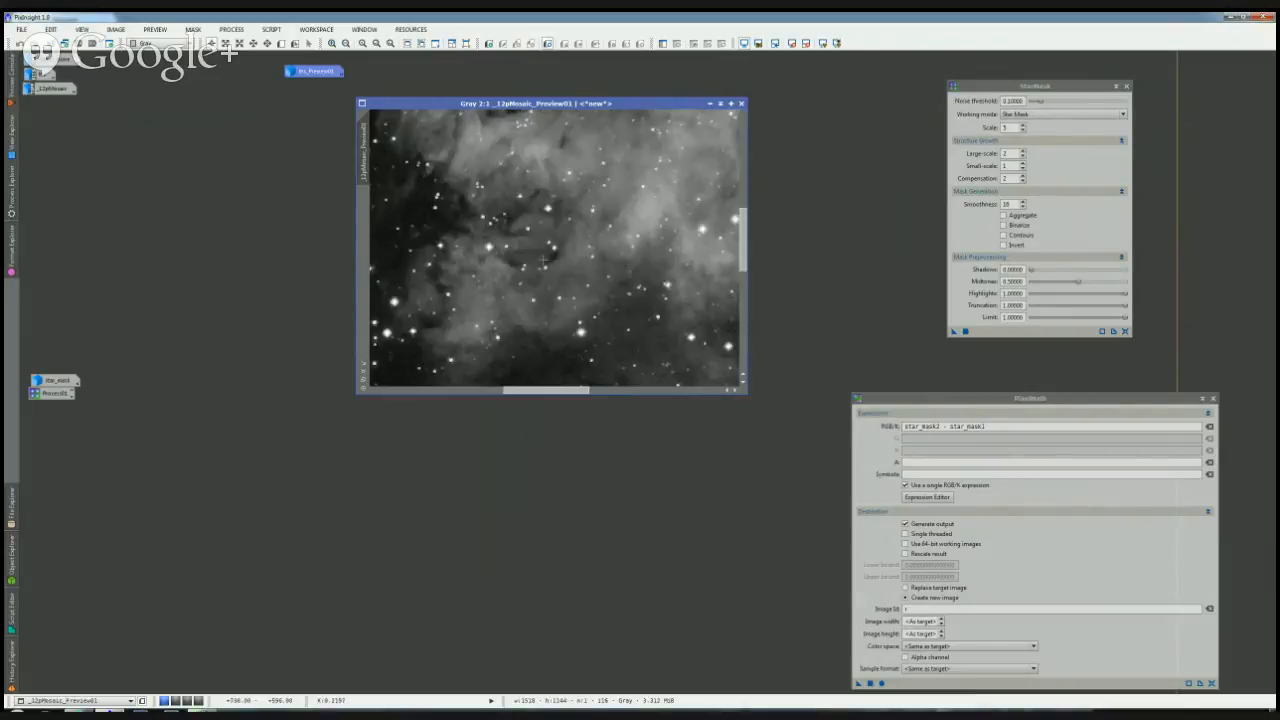
{"action": "scroll", "coordinate": [545, 256], "scroll_direction": "down", "scroll_amount": 1}
{"action": "scroll", "coordinate": [619, 298], "scroll_direction": "down", "scroll_amount": 1}
{"action": "scroll", "coordinate": [619, 298], "scroll_direction": "down", "scroll_amount": 1}
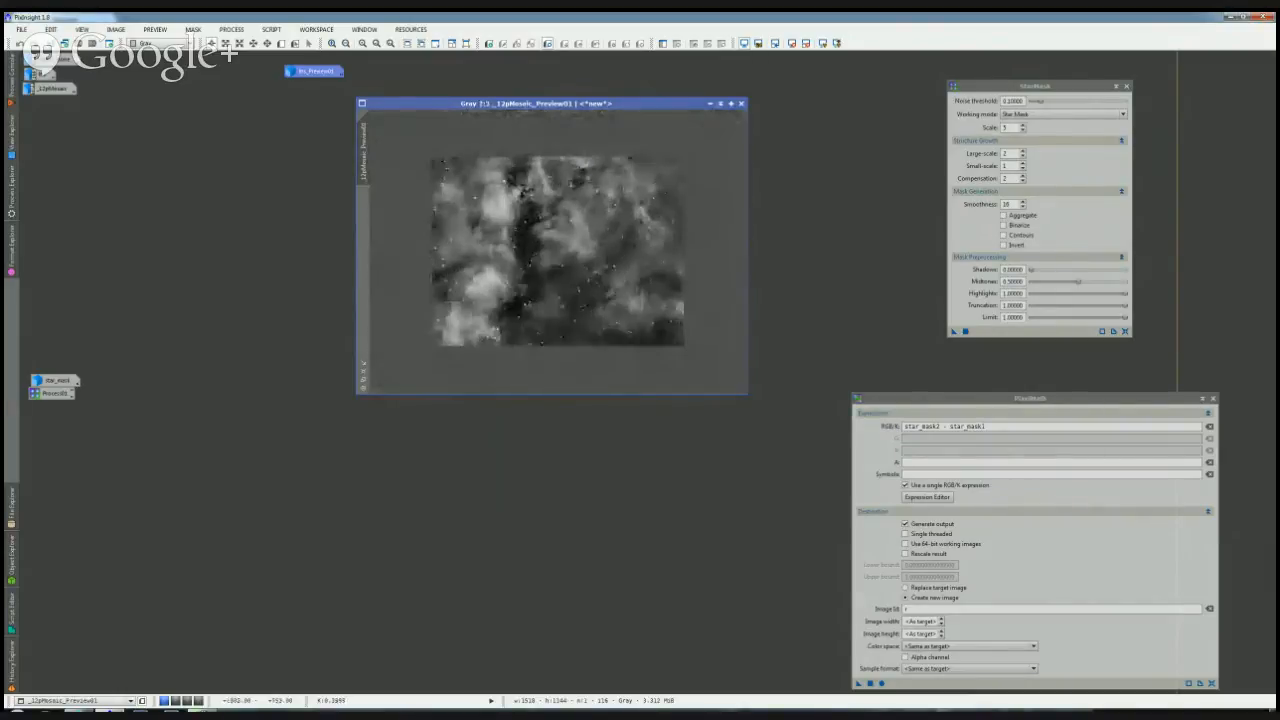
{"action": "scroll", "coordinate": [619, 298], "scroll_direction": "up", "scroll_amount": 1}
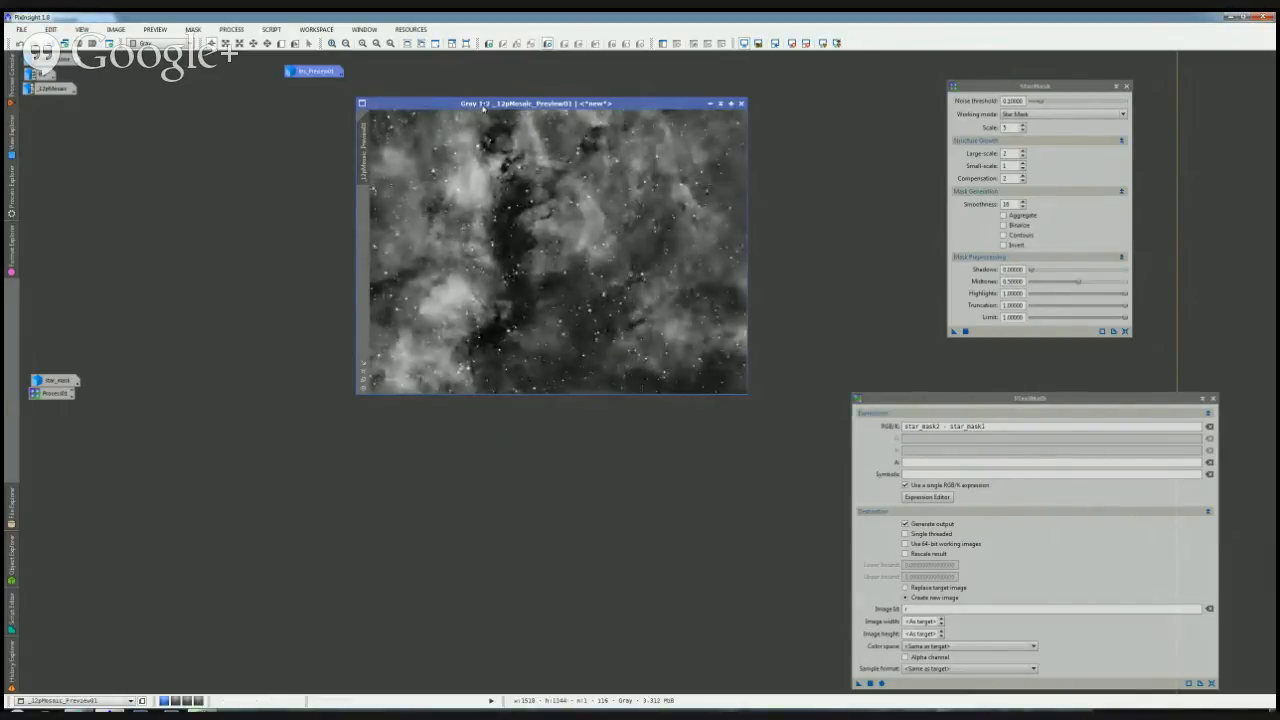
{"action": "left_click_drag", "start_coordinate": [484, 104], "coordinate": [412, 88]}
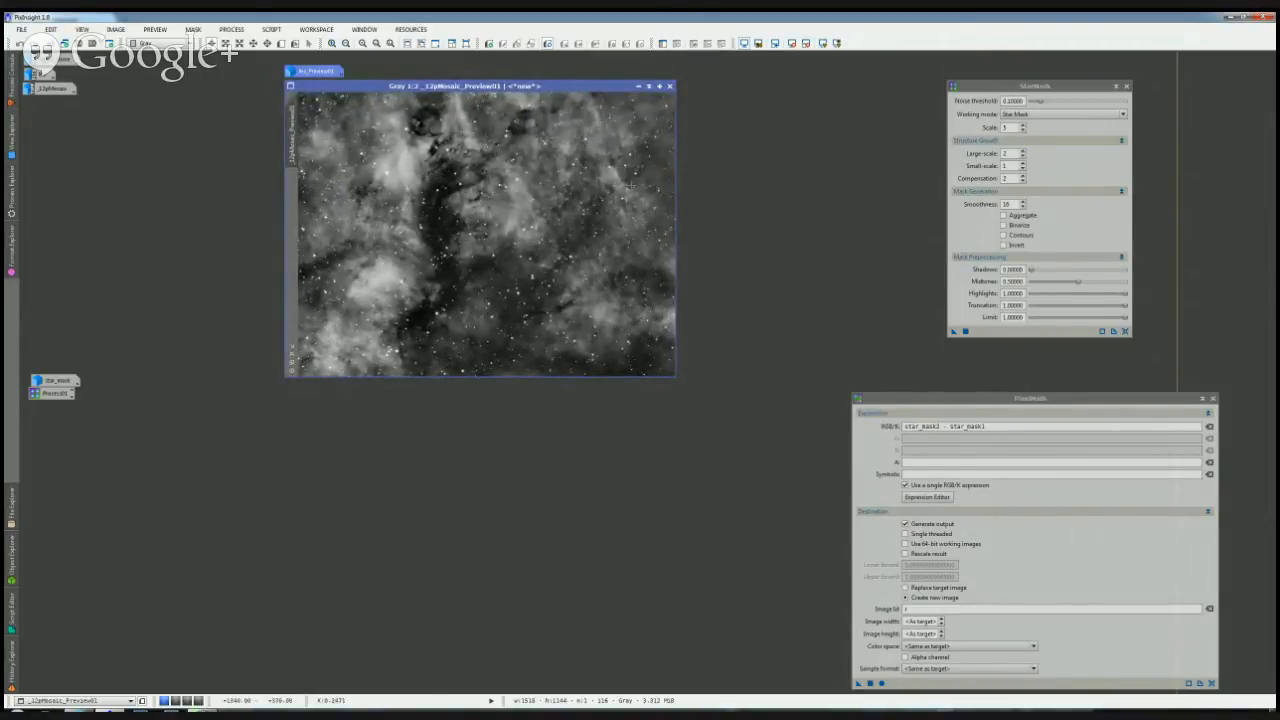
{"action": "left_click_drag", "start_coordinate": [507, 88], "coordinate": [512, 98]}
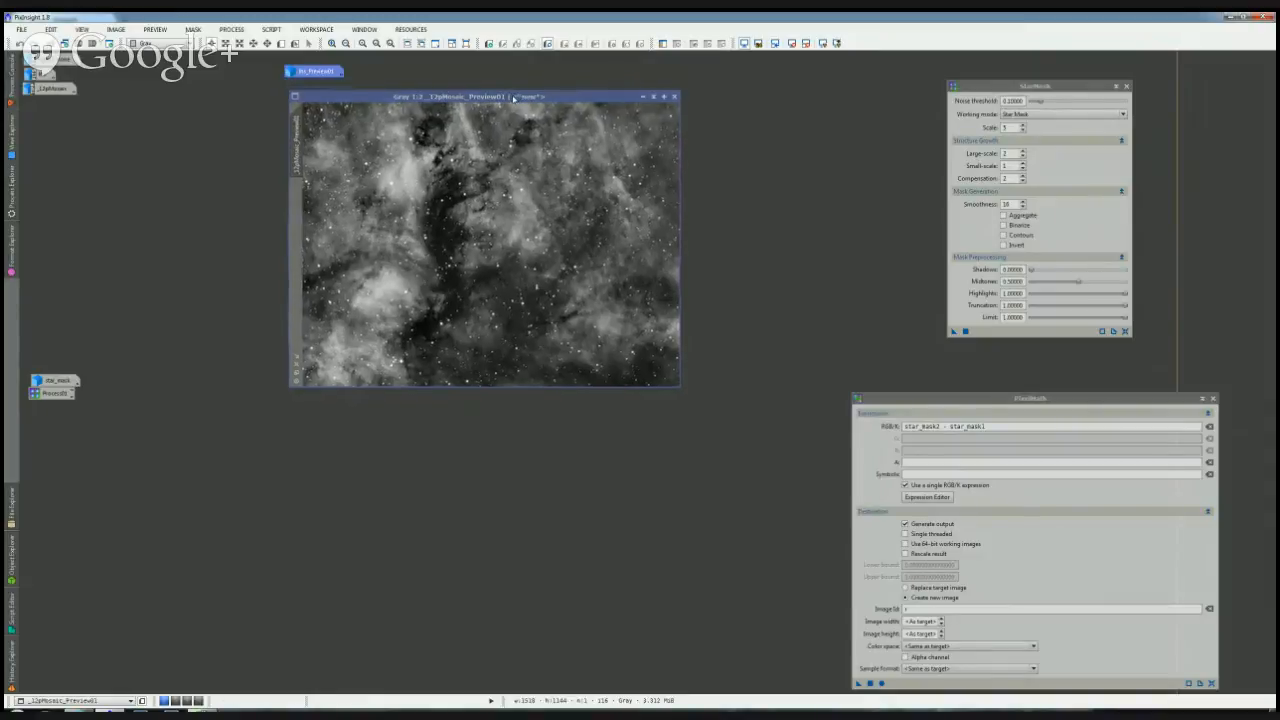
{"action": "scroll", "coordinate": [454, 269], "scroll_direction": "up", "scroll_amount": 1}
{"action": "scroll", "coordinate": [454, 269], "scroll_direction": "down", "scroll_amount": 1}
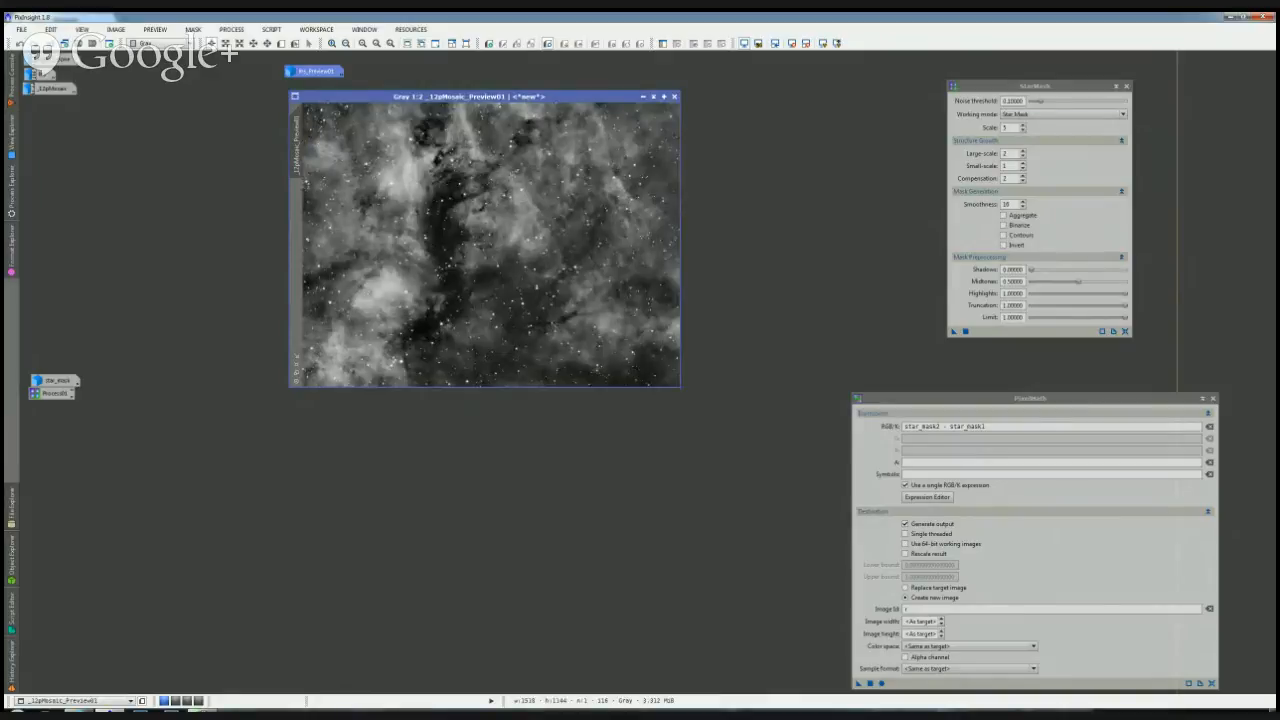
Step: Set StarMask to noise threshold 0.48, scale 8, compensation 0, smoothness 12 and shadows 0.5
{"action": "left_click_drag", "start_coordinate": [1040, 101], "coordinate": [1064, 101]}
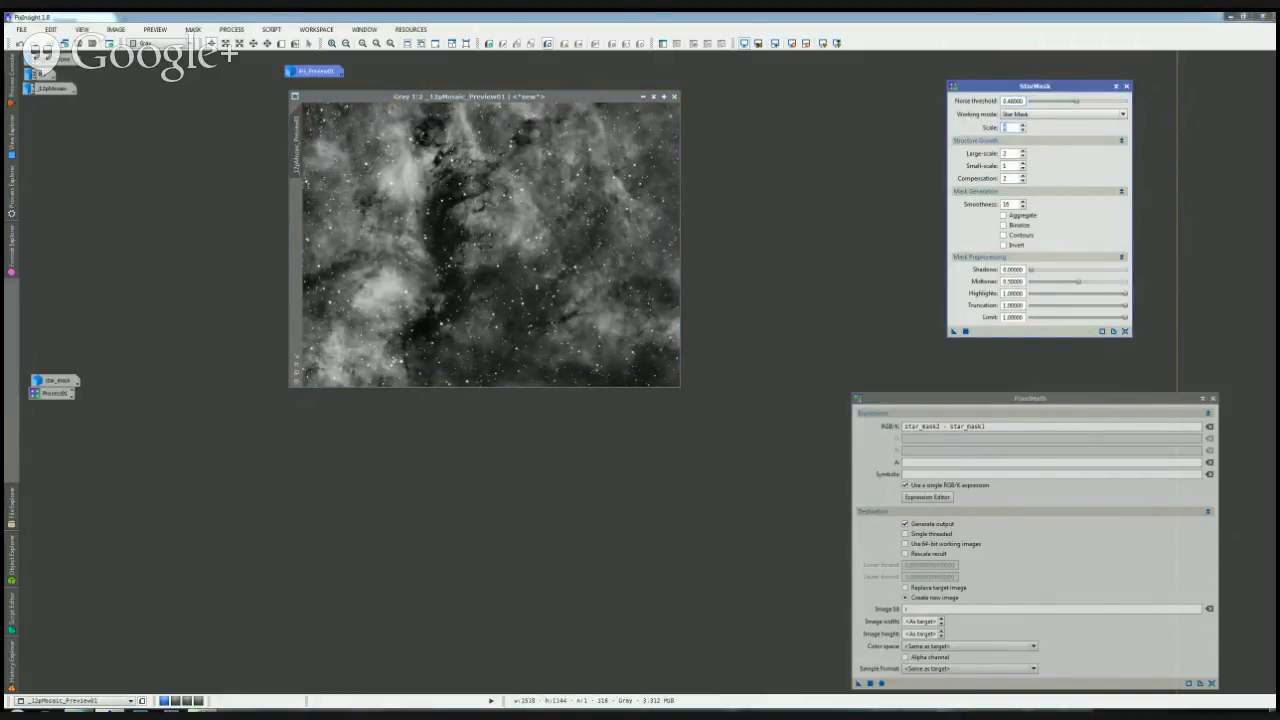
{"action": "type", "text": "8"}
{"action": "key", "text": "Tab"}
{"action": "type", "text": "0"}
{"action": "key", "text": "Tab"}
{"action": "type", "text": "12"}
{"action": "key", "text": "Tab"}
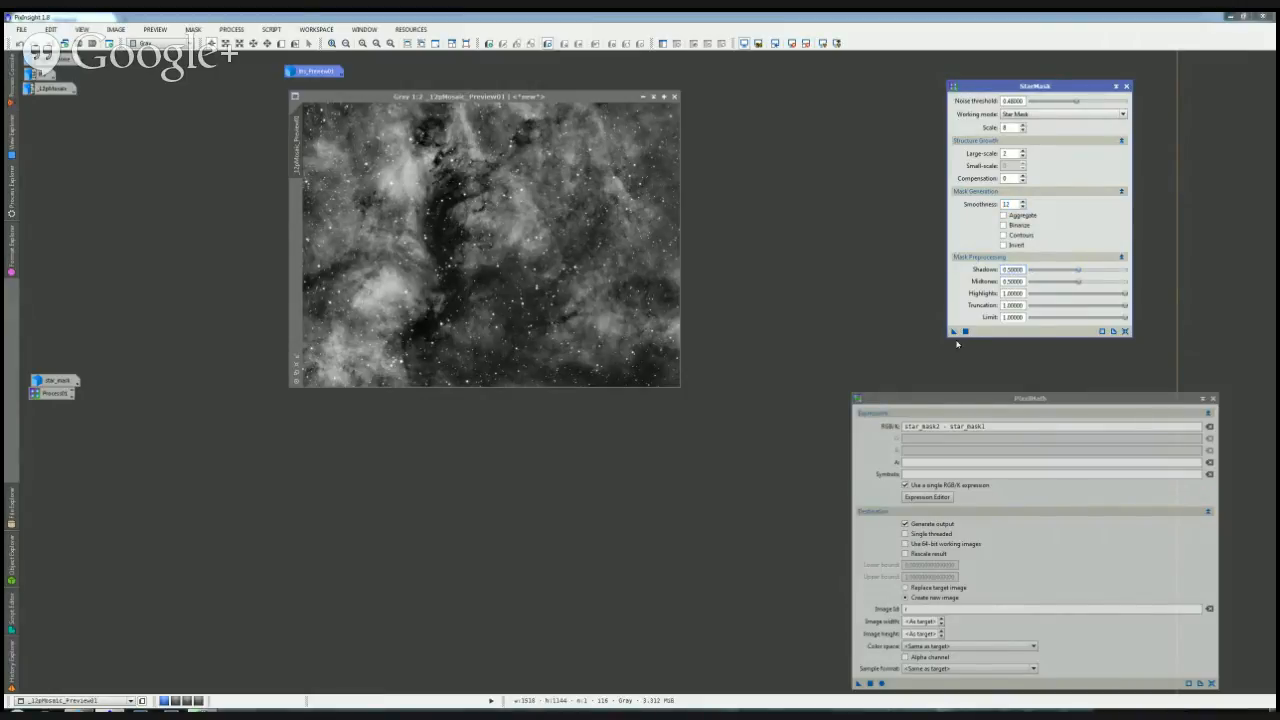
Step: Generate a star mask from the mosaic preview and display it at 1:2 overlapping the preview for comparison
{"action": "left_click_drag", "start_coordinate": [980, 397], "coordinate": [992, 376]}
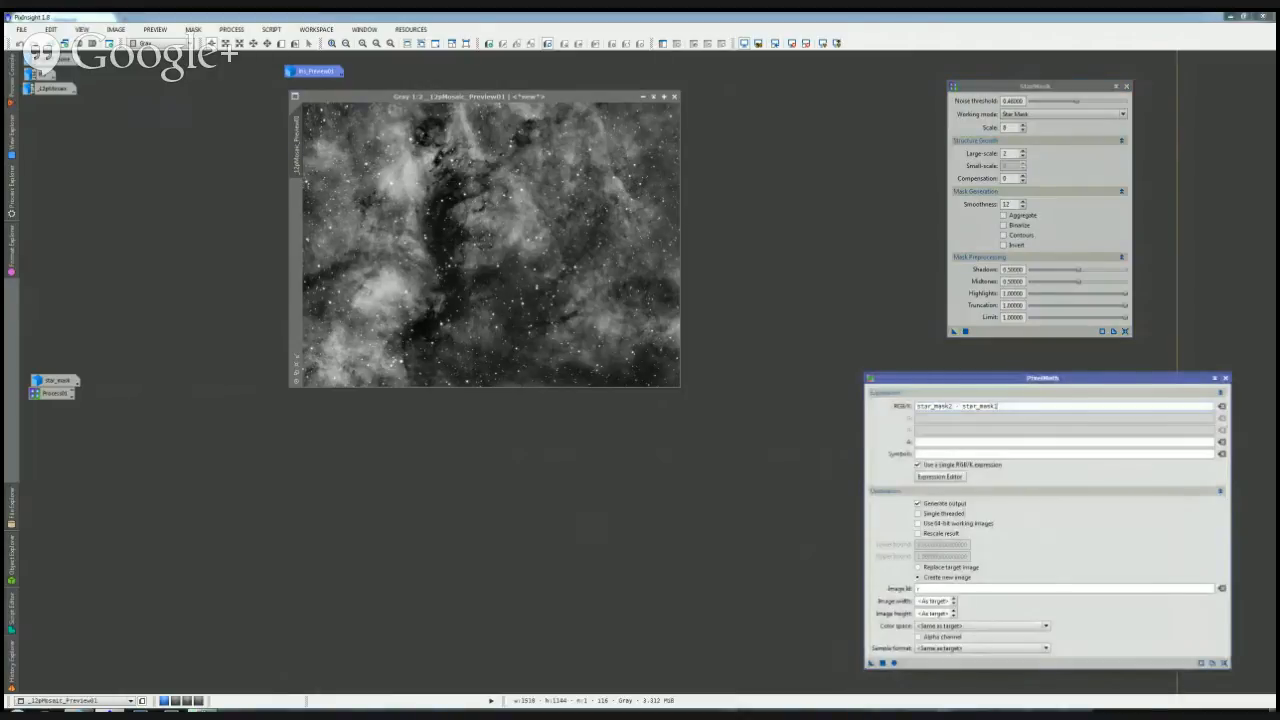
{"action": "left_click", "coordinate": [953, 331]}
{"action": "left_click_drag", "start_coordinate": [953, 331], "coordinate": [493, 170]}
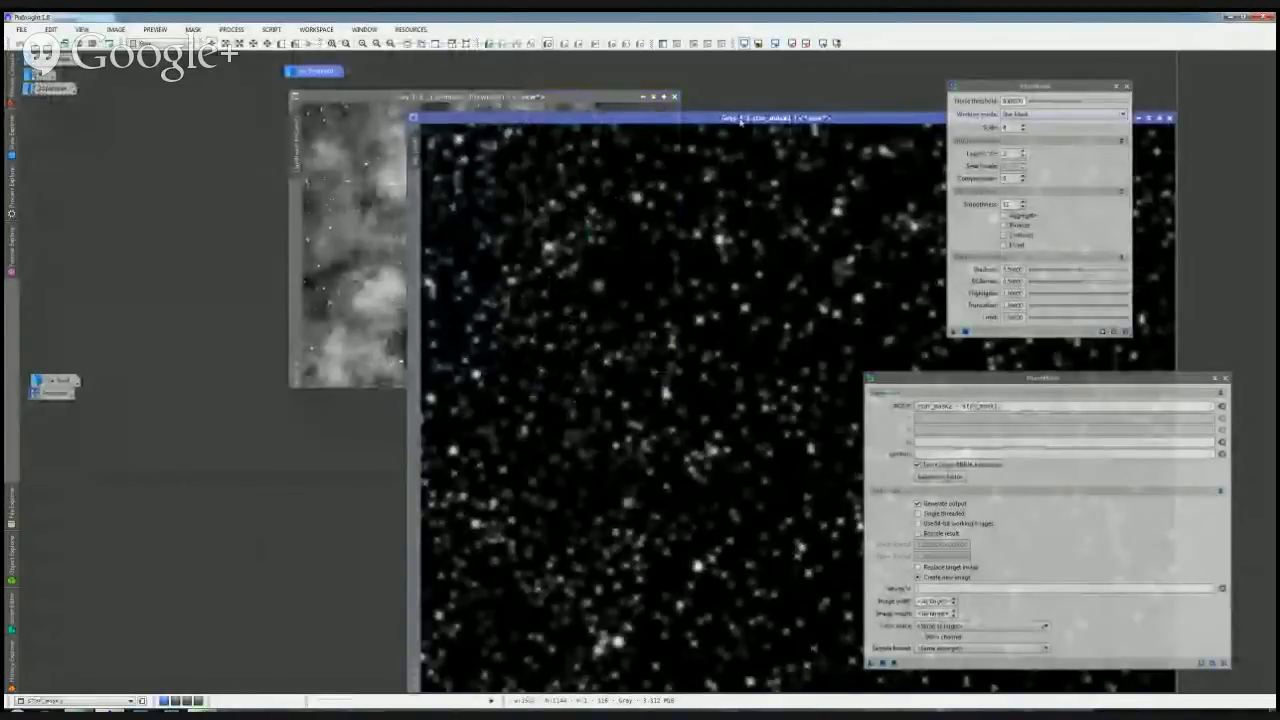
{"action": "left_click_drag", "start_coordinate": [741, 121], "coordinate": [573, 100]}
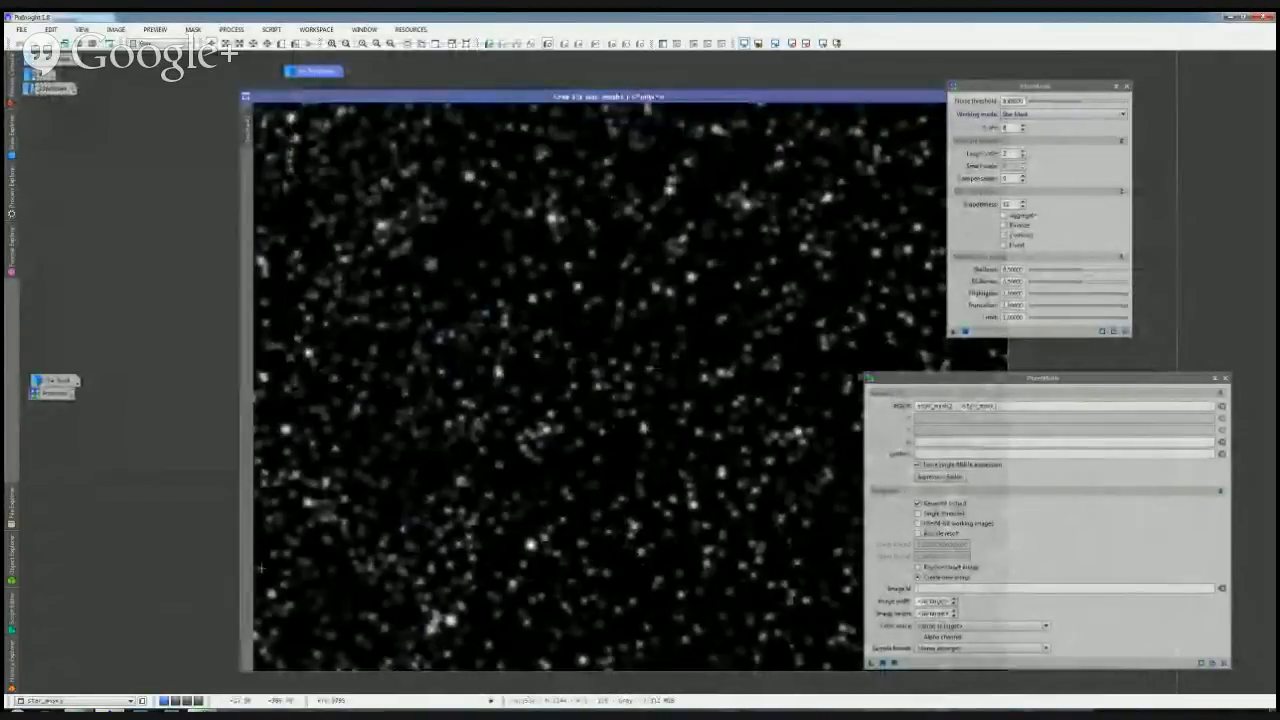
{"action": "scroll", "coordinate": [361, 603], "scroll_direction": "down", "scroll_amount": 1}
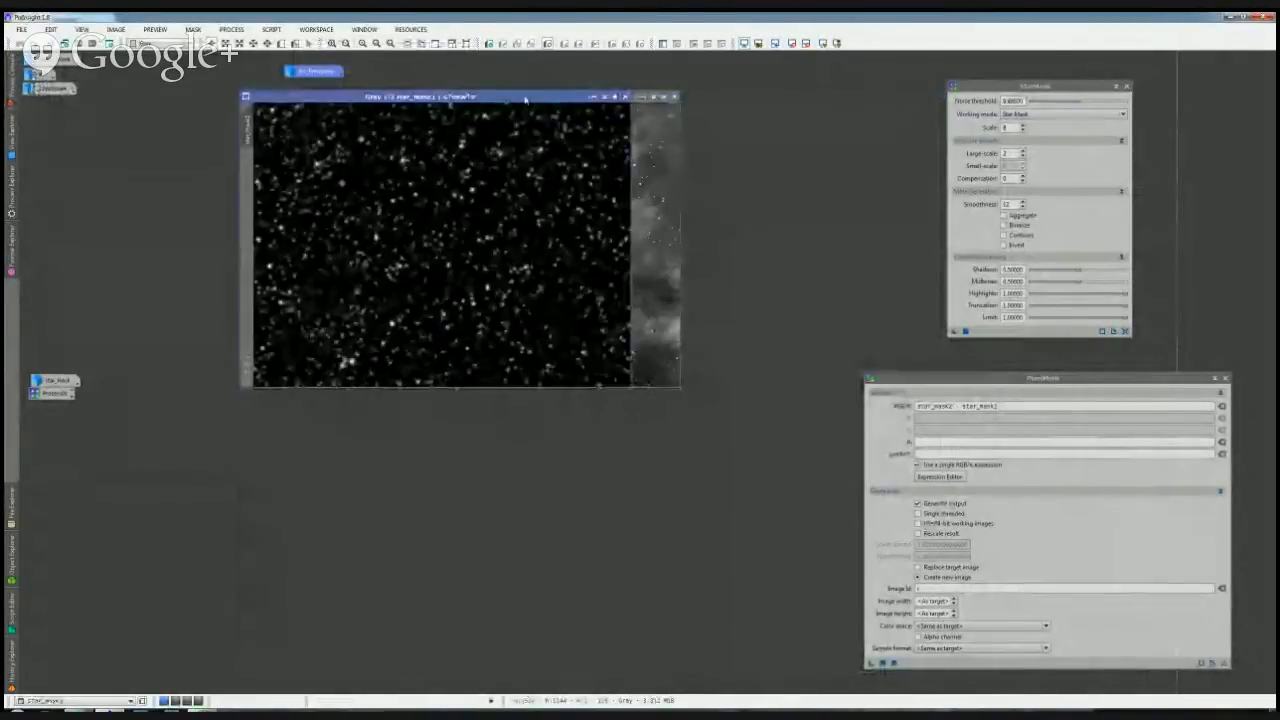
{"action": "left_click_drag", "start_coordinate": [453, 95], "coordinate": [415, 224]}
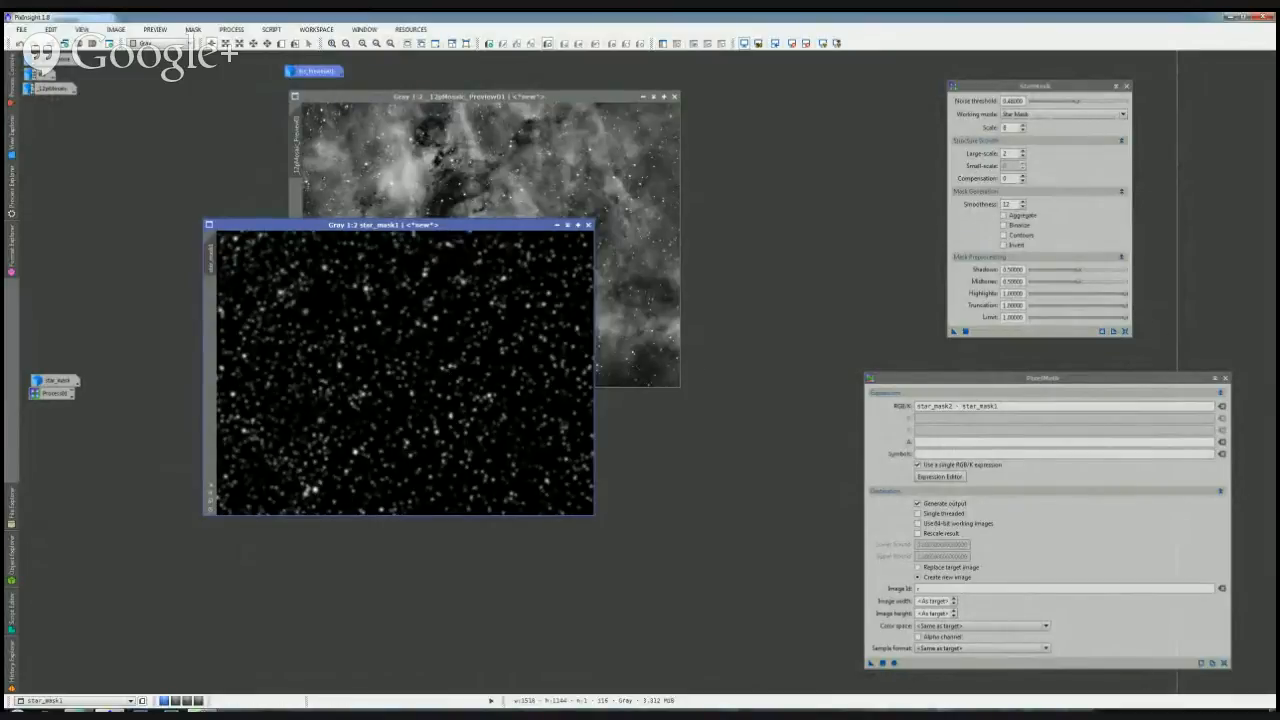
Step: Set the StarMask shadows and midtones to 0.75, close the existing mask, and regenerate it from the mosaic preview
{"action": "left_click_drag", "start_coordinate": [1078, 270], "coordinate": [1098, 270]}
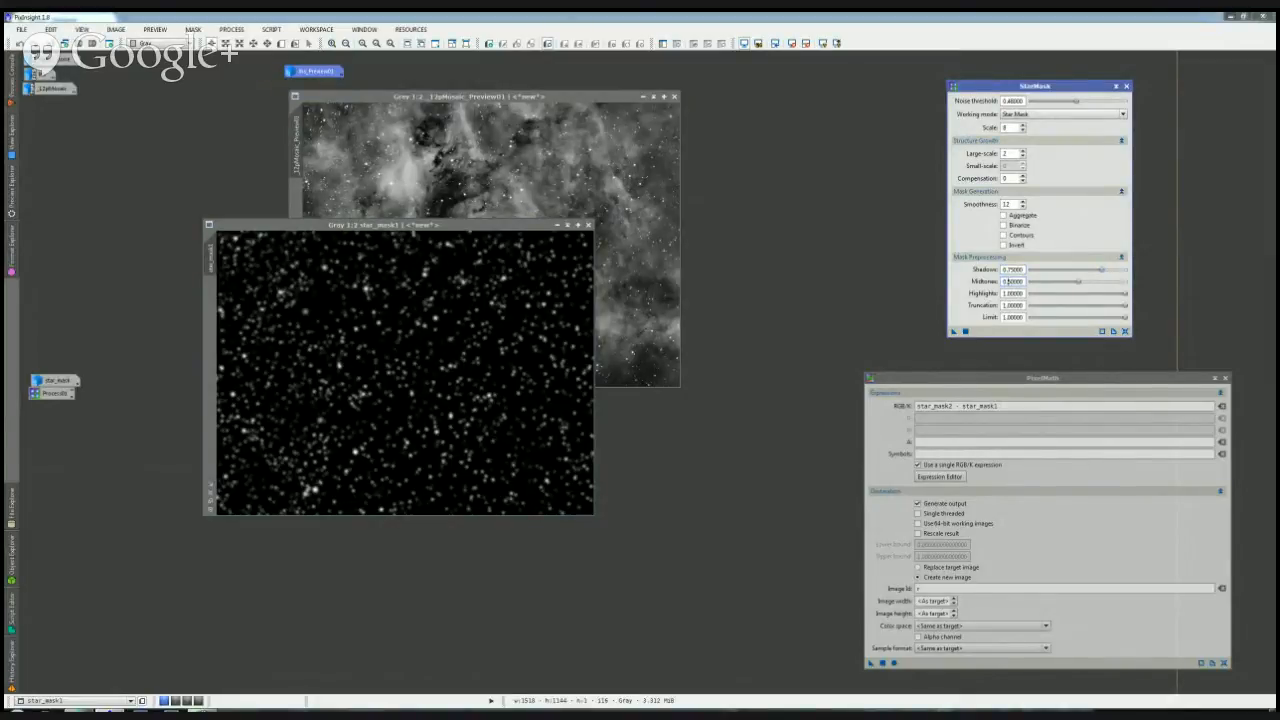
{"action": "type", "text": "7"}
{"action": "key", "text": "Tab"}
{"action": "left_click", "coordinate": [588, 225]}
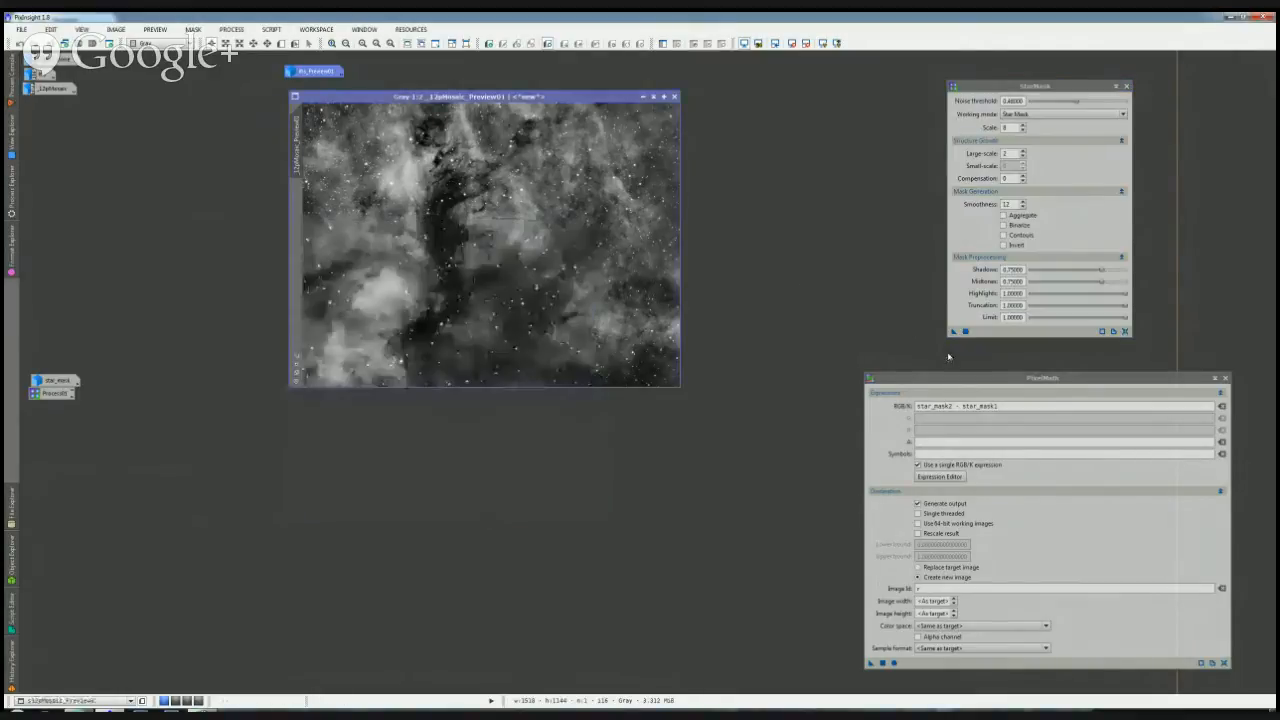
{"action": "left_click_drag", "start_coordinate": [954, 331], "coordinate": [610, 280]}
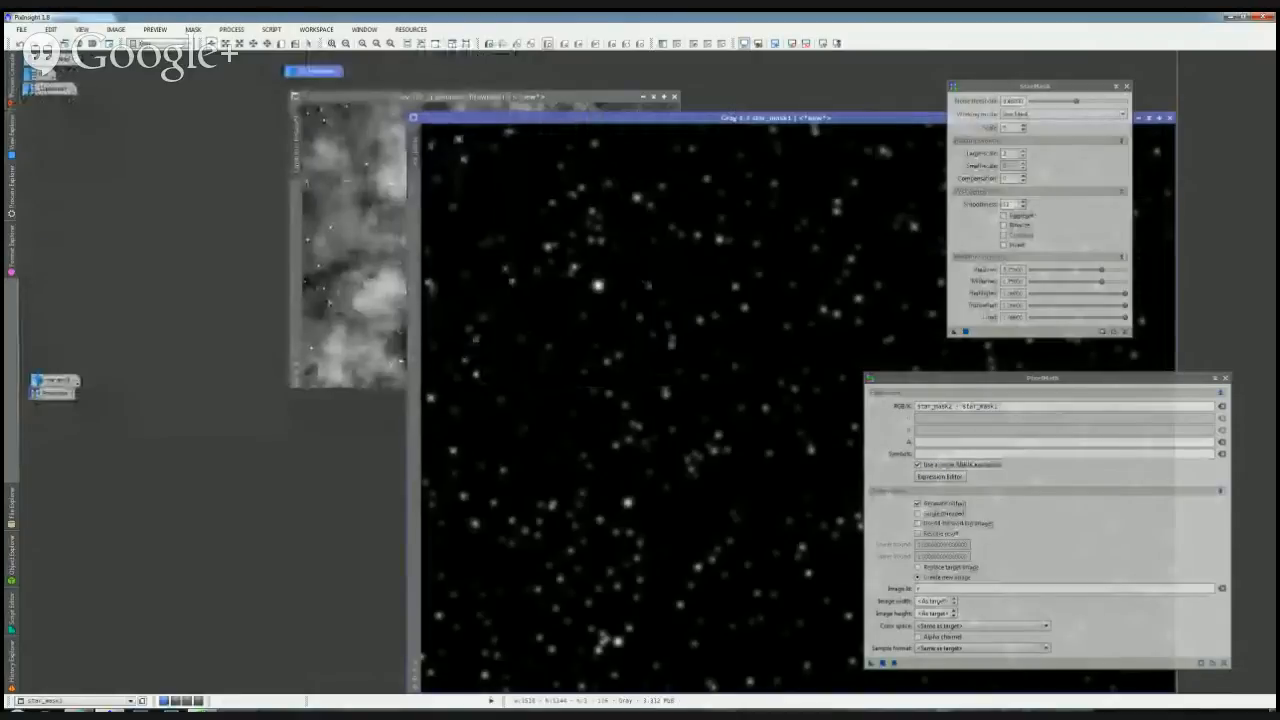
Step: Compare the regenerated star mask with the mosaic preview at 1:2 and 1:1 zoom
{"action": "left_click_drag", "start_coordinate": [600, 118], "coordinate": [286, 76]}
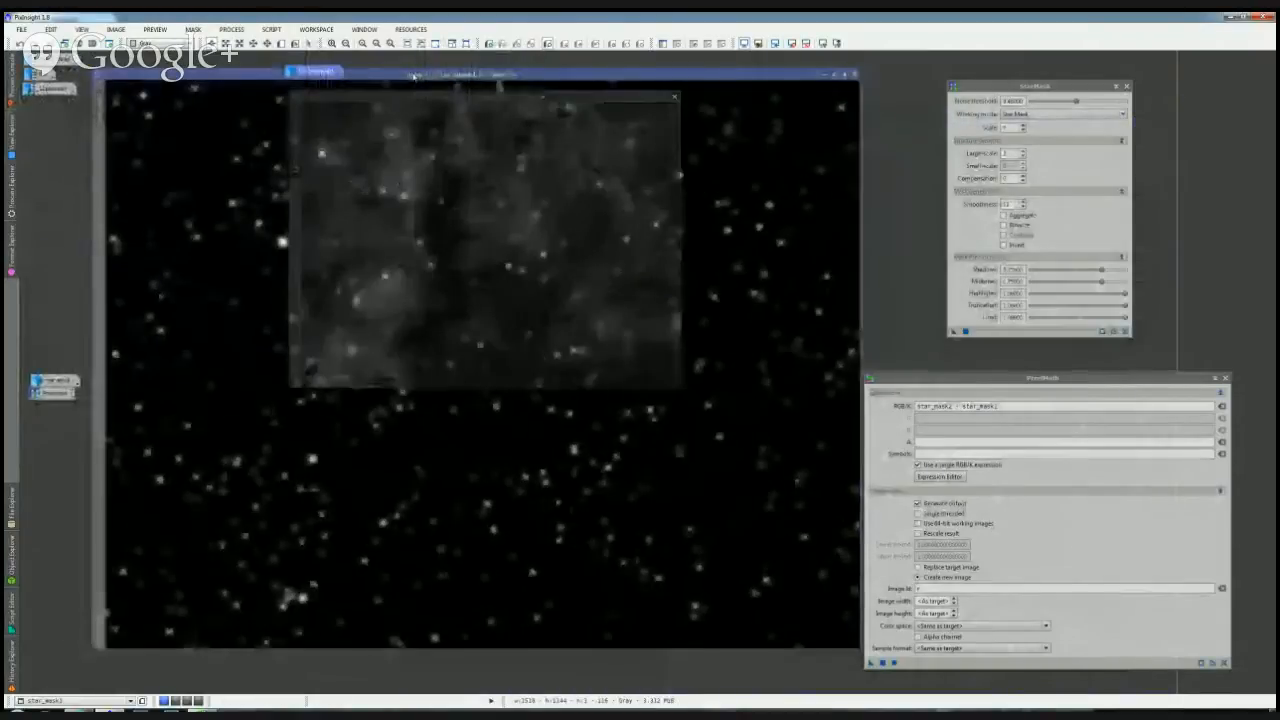
{"action": "scroll", "coordinate": [523, 320], "scroll_direction": "down", "scroll_amount": 1}
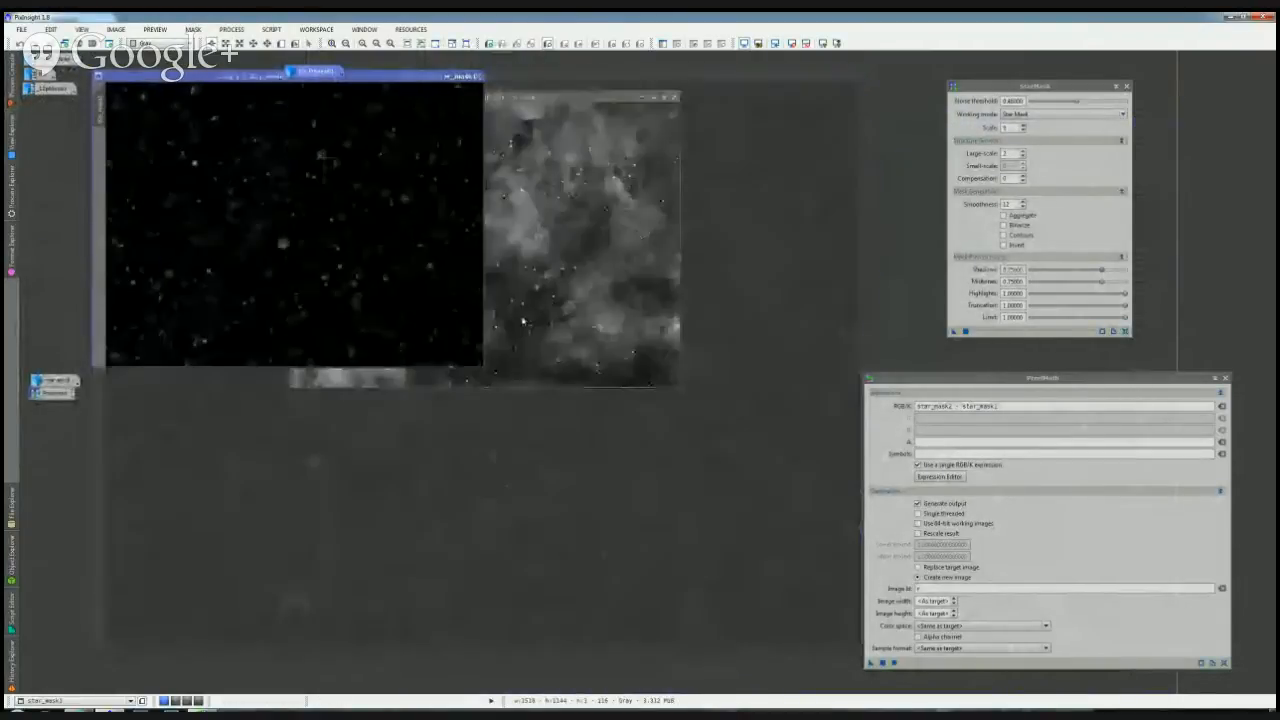
{"action": "left_click_drag", "start_coordinate": [300, 76], "coordinate": [315, 171]}
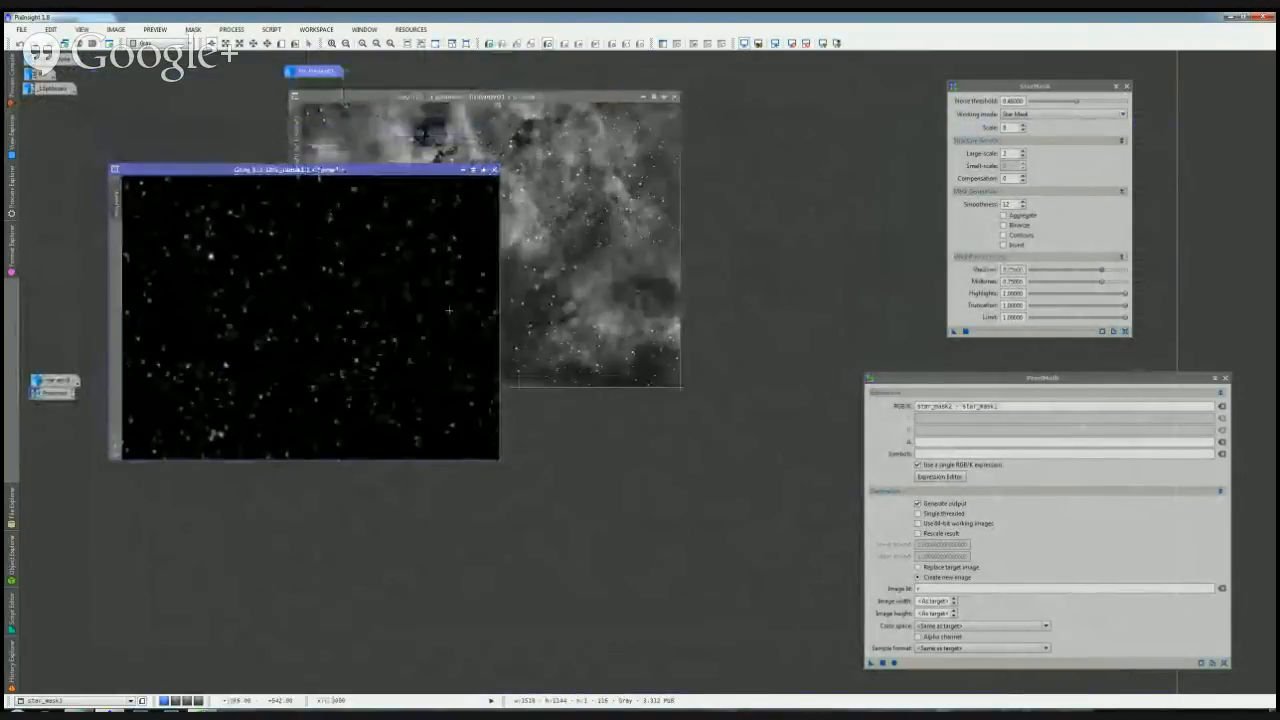
{"action": "scroll", "coordinate": [248, 291], "scroll_direction": "up", "scroll_amount": 1}
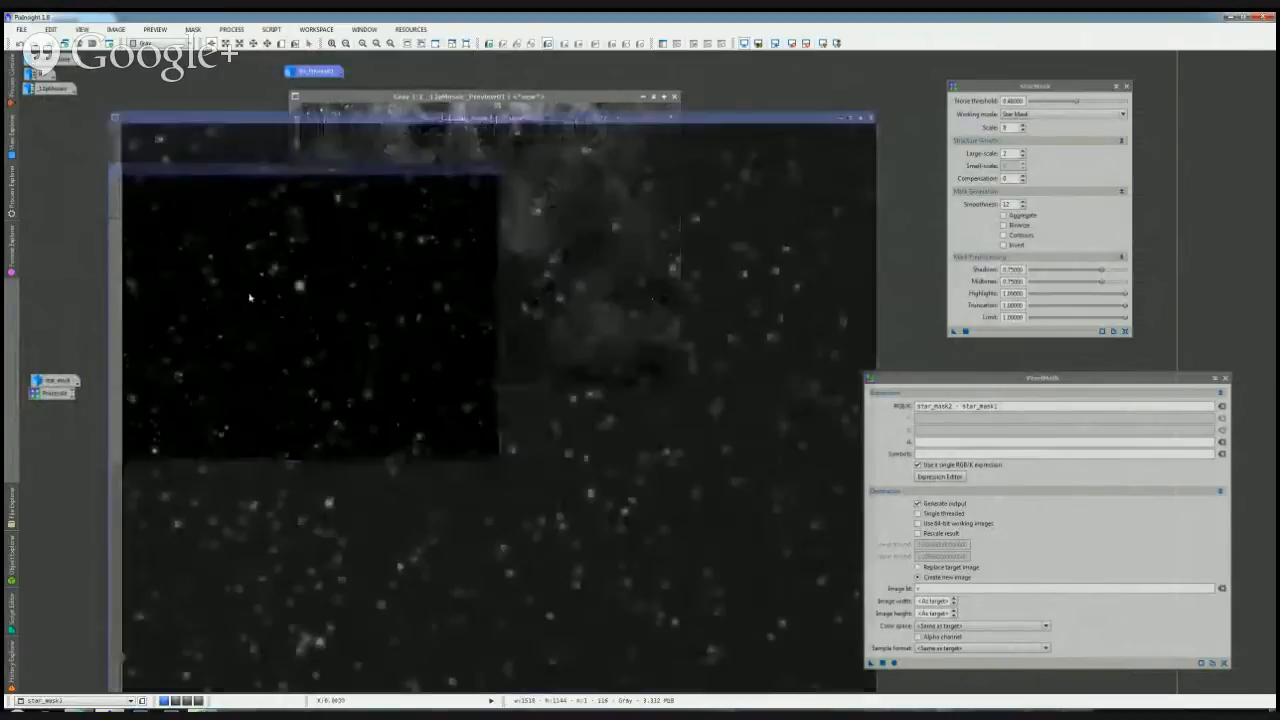
{"action": "left_click_drag", "start_coordinate": [582, 127], "coordinate": [518, 97]}
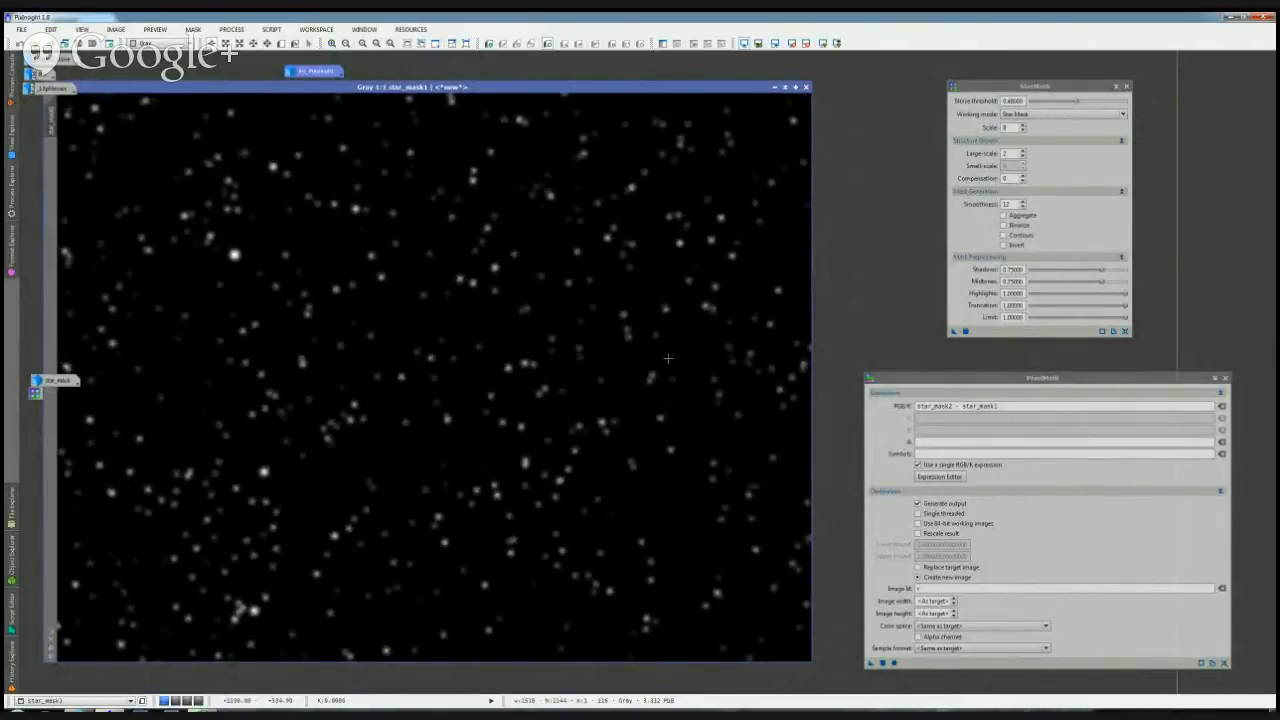
Step: Clear the star mask subtraction from PixelMath, reset its settings to defaults, and display the star mask at 1:2 beside the preview
{"action": "left_click_drag", "start_coordinate": [1030, 378], "coordinate": [1046, 355]}
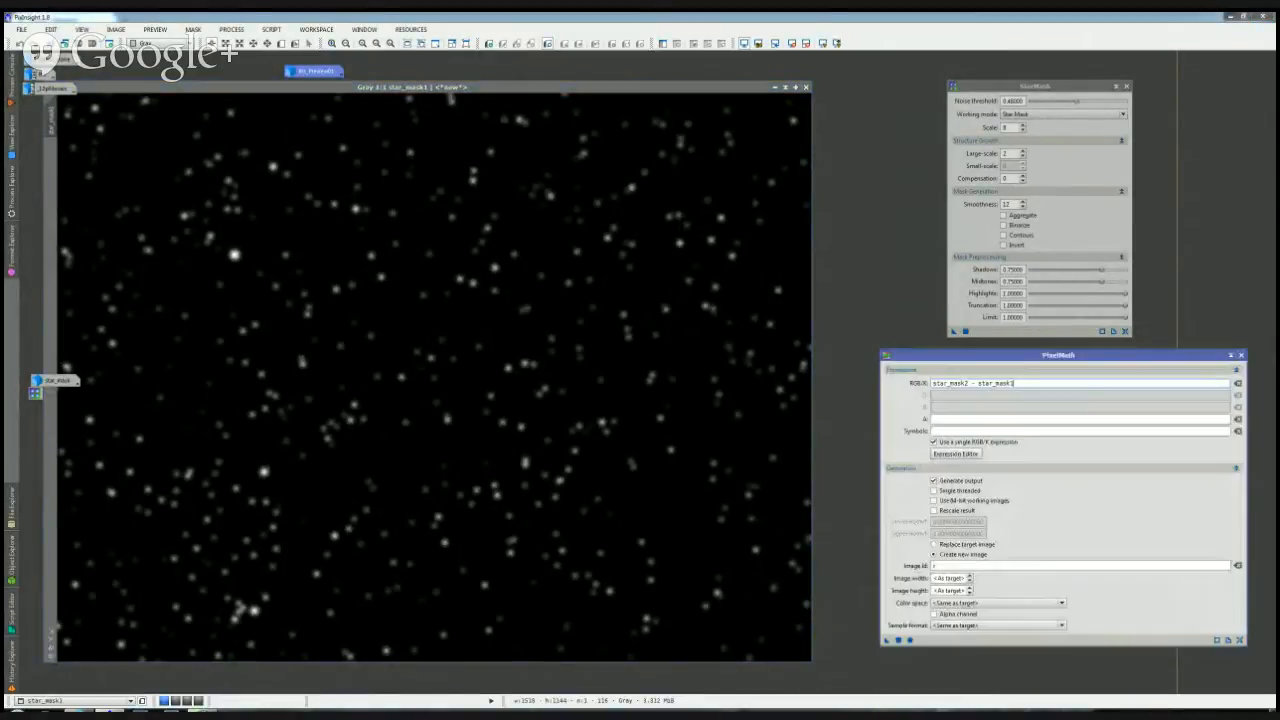
{"action": "key", "text": "ctrl+a"}
{"action": "key", "text": "BackSpace"}
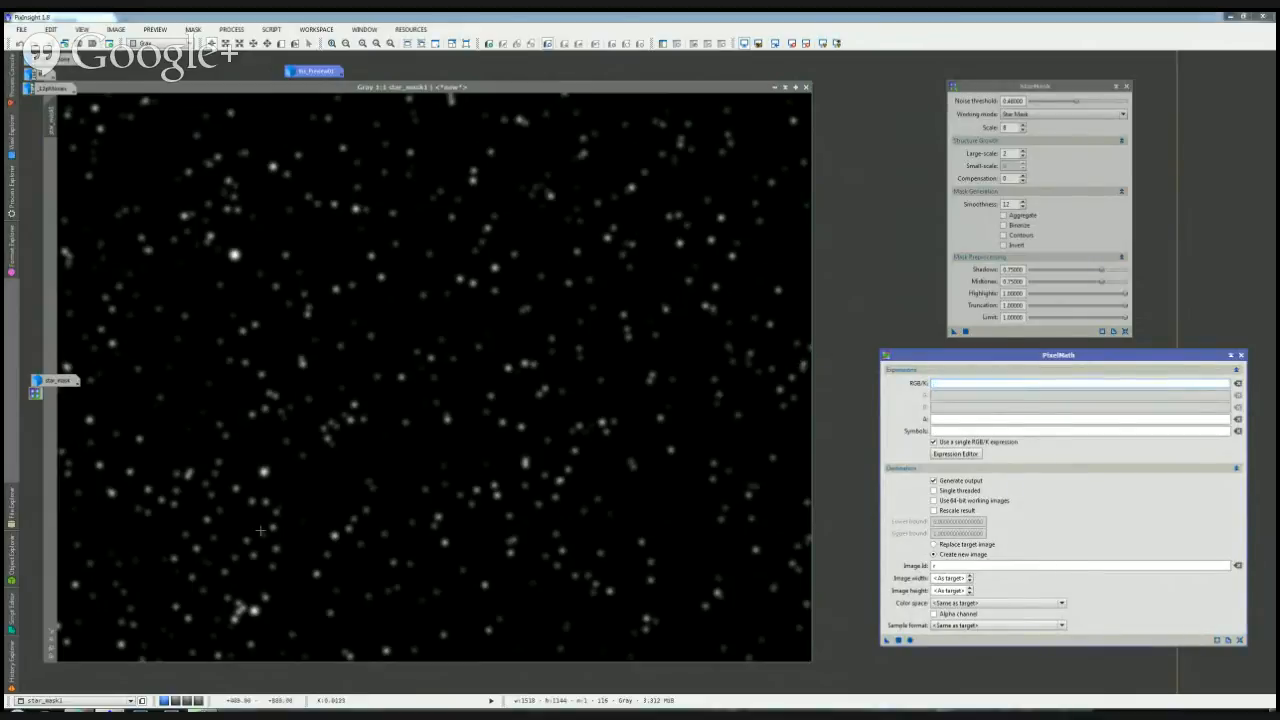
{"action": "left_click", "coordinate": [51, 648]}
{"action": "left_click_drag", "start_coordinate": [182, 87], "coordinate": [325, 226]}
{"action": "left_click", "coordinate": [1240, 640]}
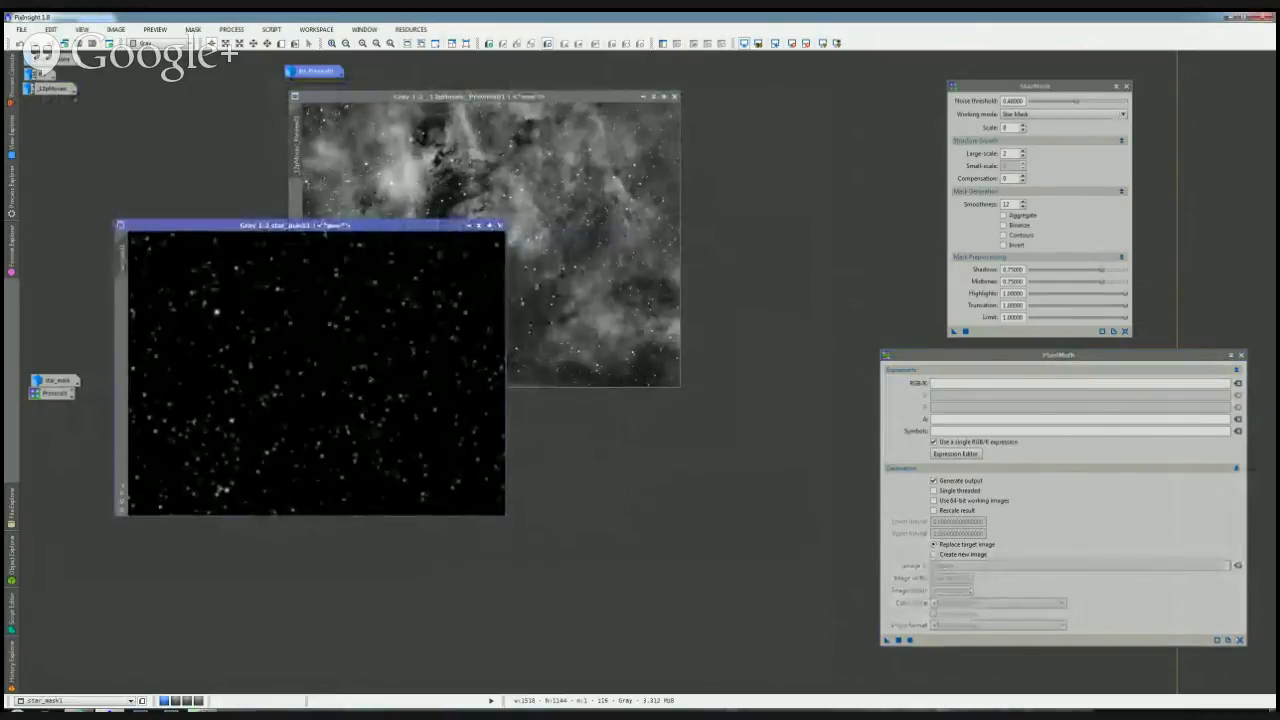
Step: Apply a PixelMath expression of 0 directly to the mosaic preview, then undo it
{"action": "left_click", "coordinate": [1030, 383]}
{"action": "type", "text": "0"}
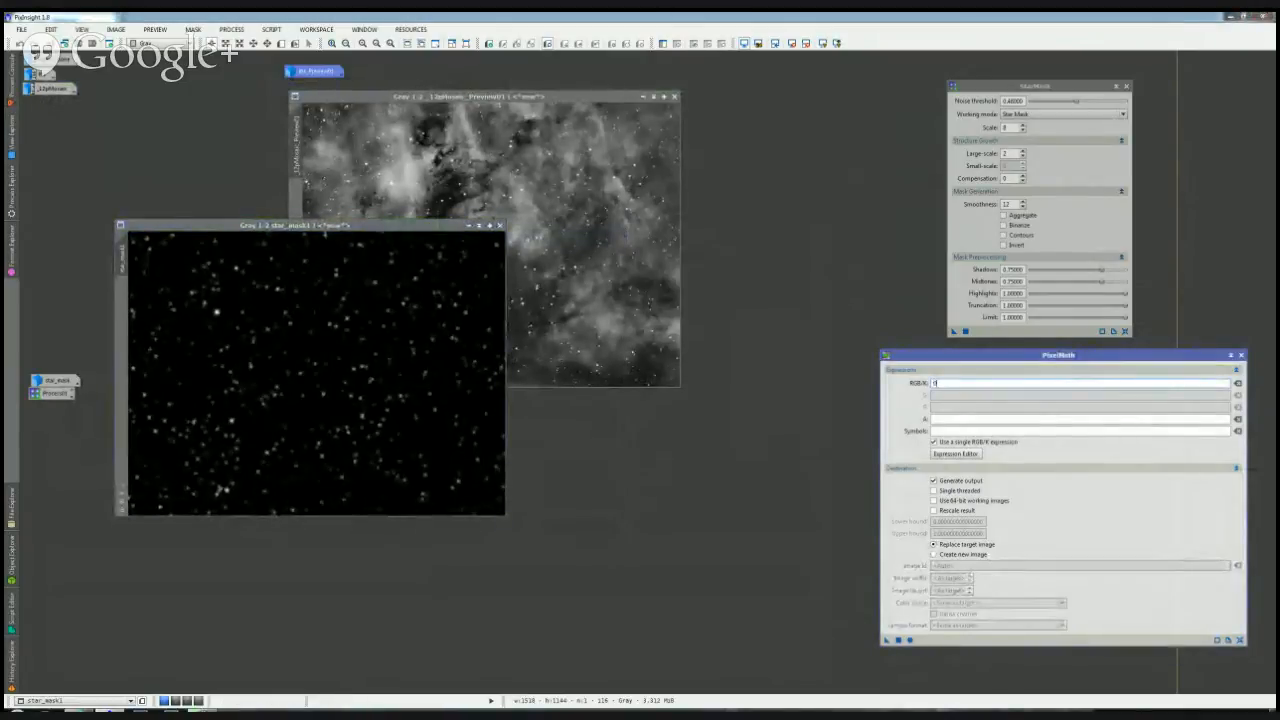
{"action": "left_click_drag", "start_coordinate": [1050, 355], "coordinate": [1003, 360]}
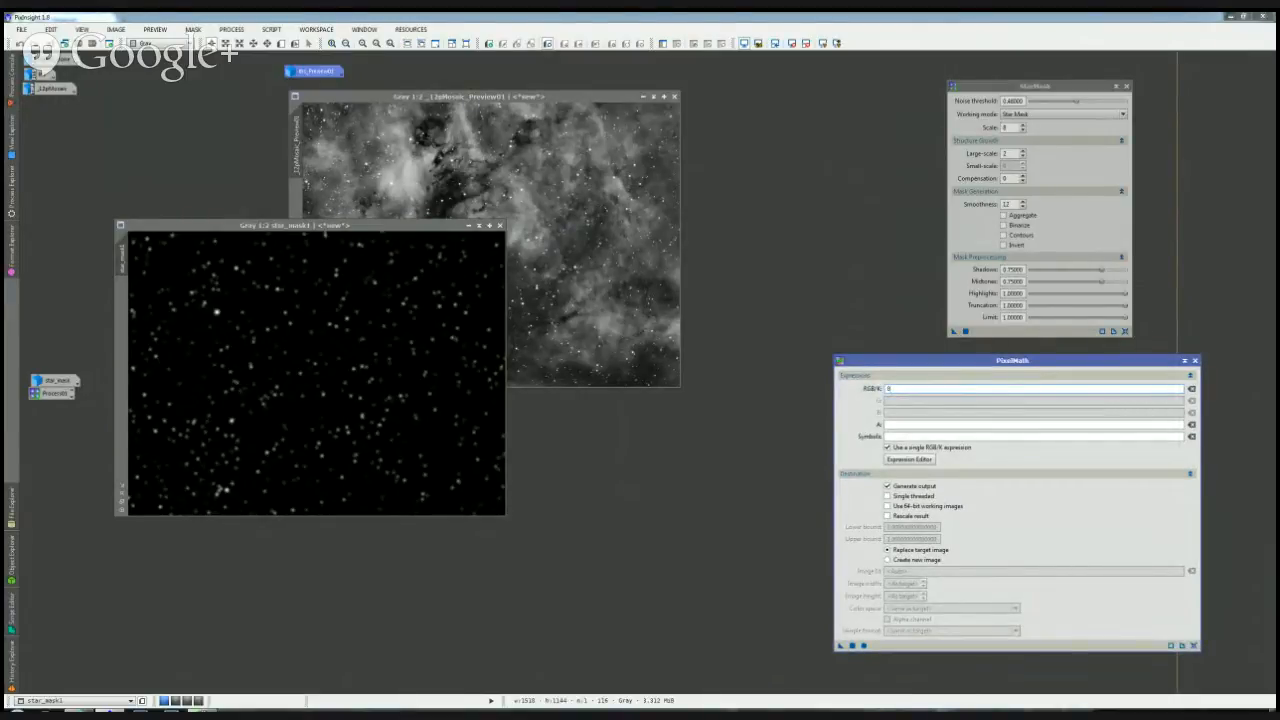
{"action": "key", "text": "alt+Tab"}
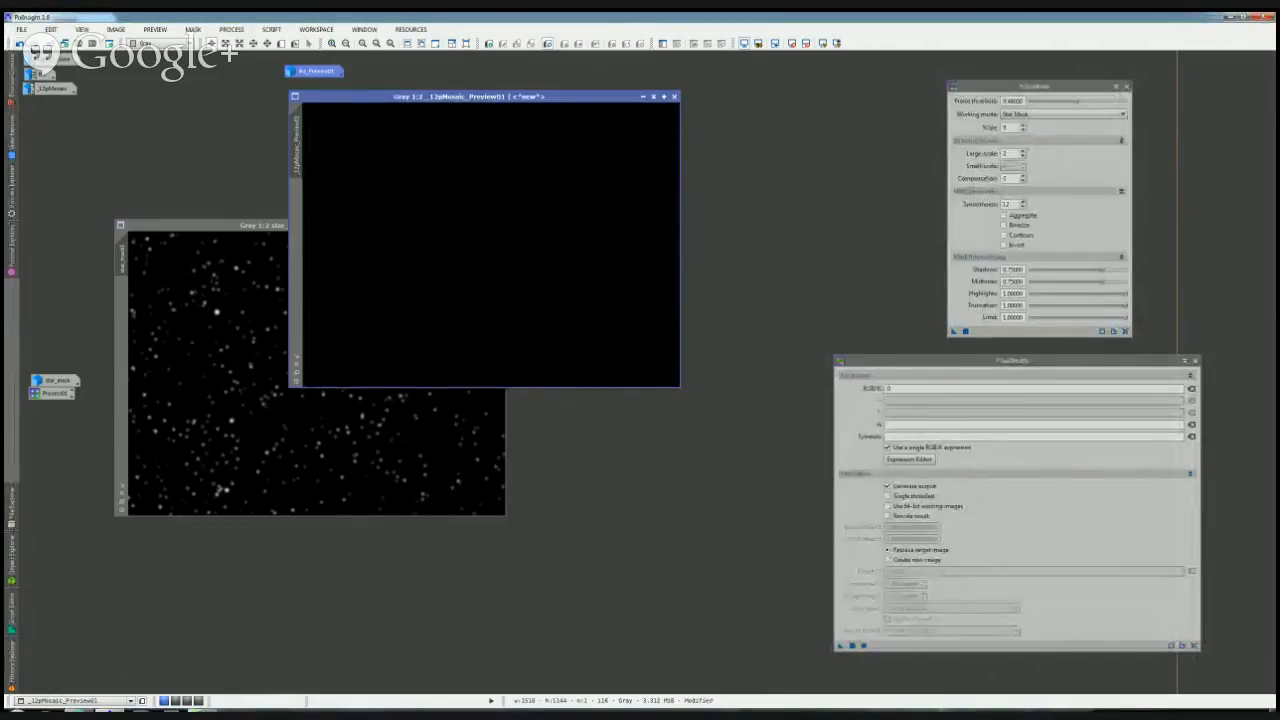
{"action": "left_click", "coordinate": [20, 43]}
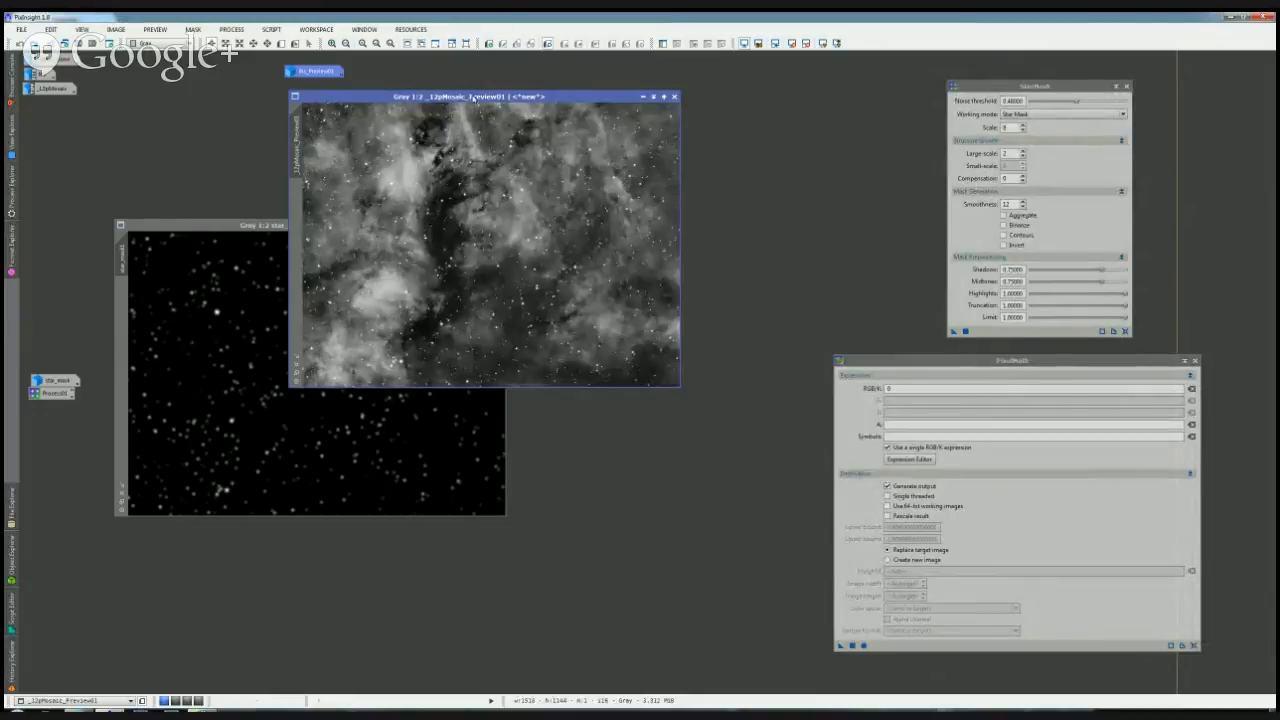
Step: Create a new image from the preview with PixelMath expression 1, view it beside the star mask, and close it
{"action": "left_click_drag", "start_coordinate": [476, 100], "coordinate": [518, 262]}
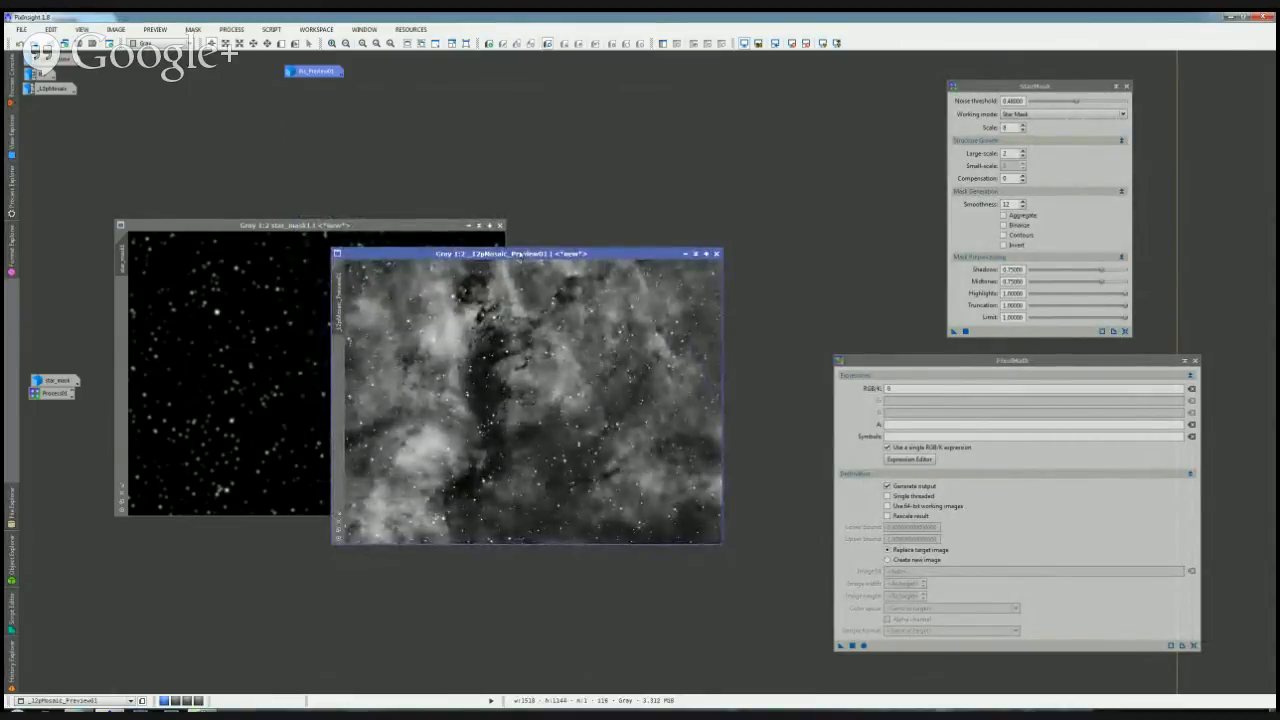
{"action": "left_click_drag", "start_coordinate": [518, 254], "coordinate": [616, 140]}
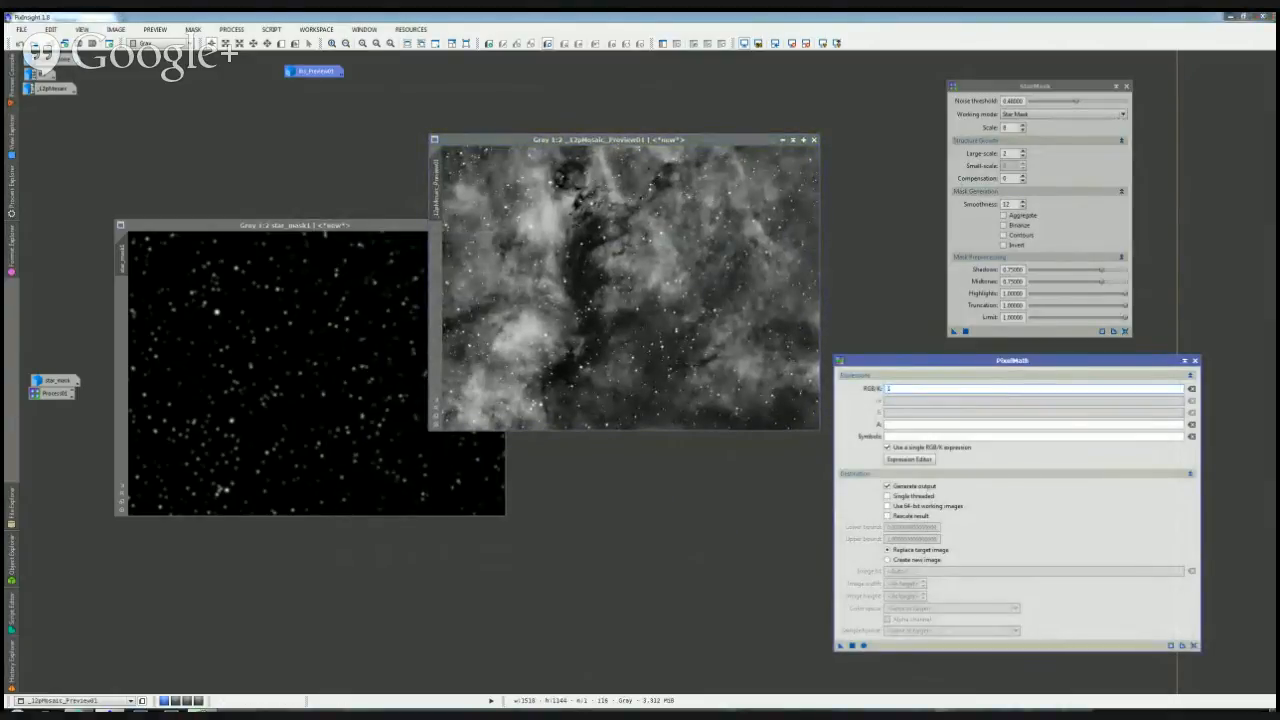
{"action": "left_click", "coordinate": [887, 560]}
{"action": "left_click_drag", "start_coordinate": [841, 646], "coordinate": [705, 400]}
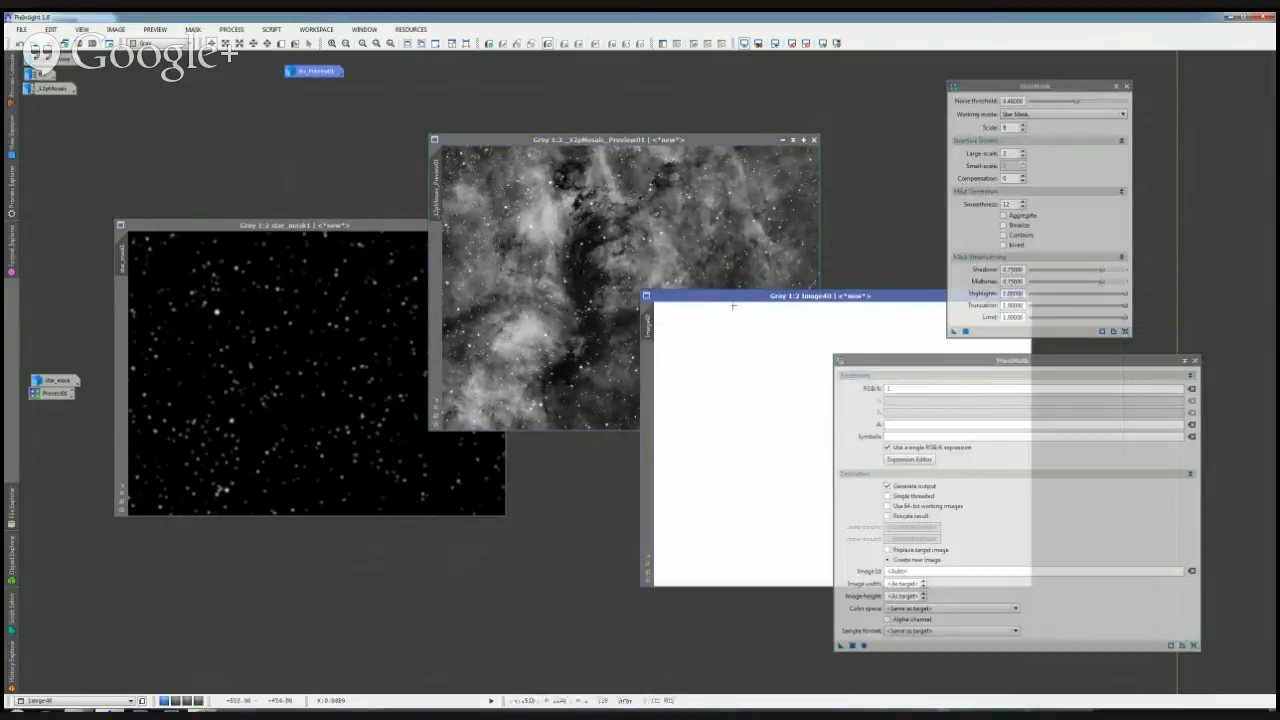
{"action": "left_click_drag", "start_coordinate": [731, 295], "coordinate": [419, 278]}
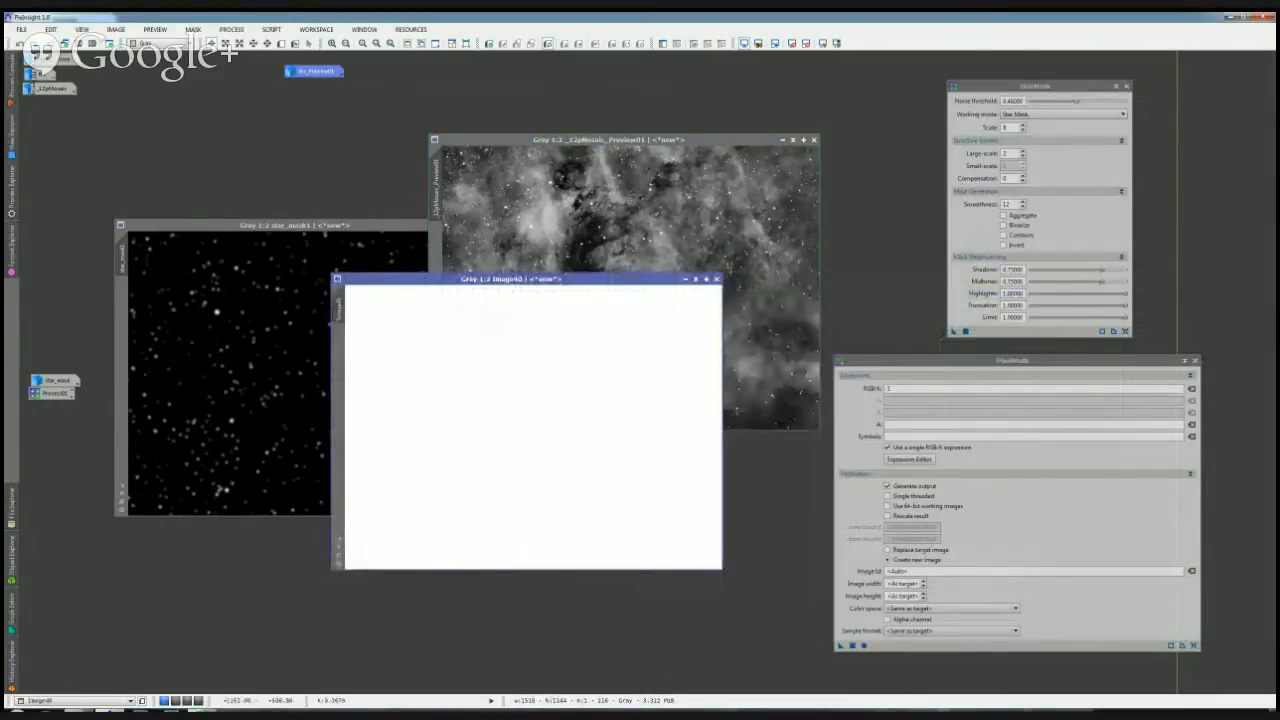
{"action": "left_click", "coordinate": [716, 280]}
Step: Create a new image from the preview with PixelMath expression .25, inspect its gray level, and close it
{"action": "left_click", "coordinate": [888, 389]}
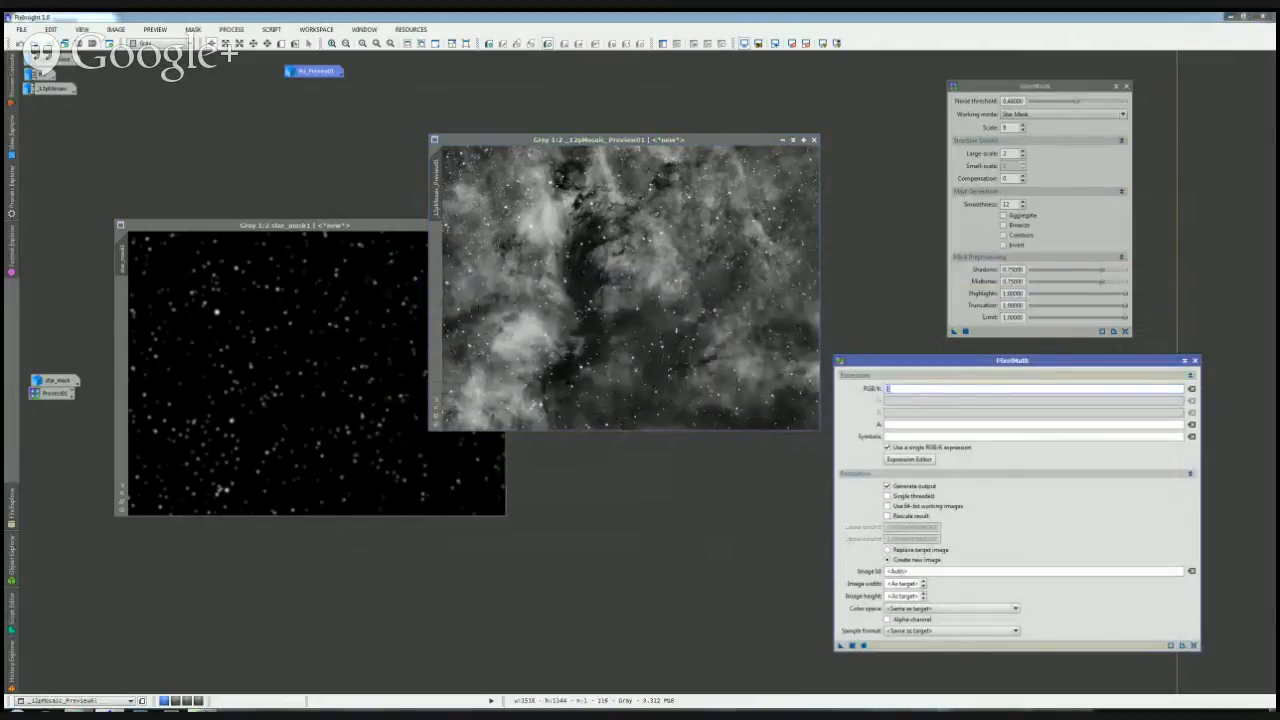
{"action": "type", "text": ".25"}
{"action": "left_click_drag", "start_coordinate": [841, 646], "coordinate": [703, 314]}
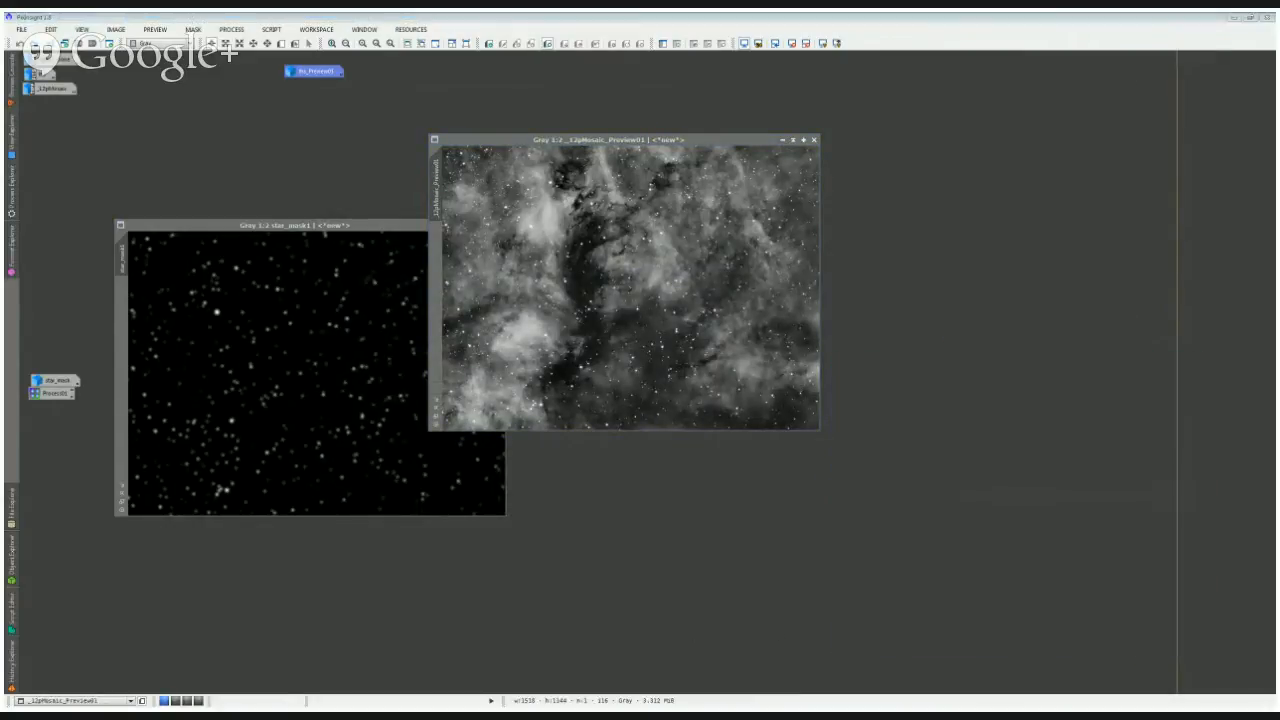
{"action": "left_click_drag", "start_coordinate": [843, 313], "coordinate": [437, 177]}
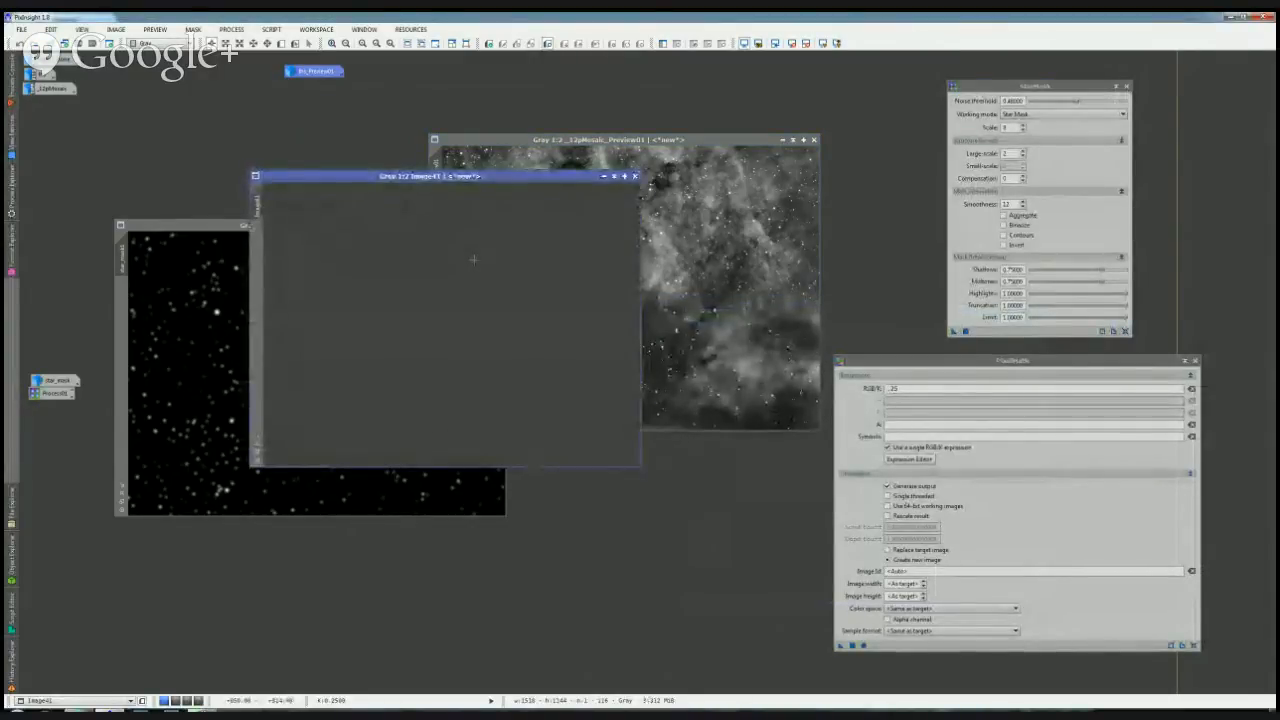
{"action": "left_click_drag", "start_coordinate": [502, 180], "coordinate": [473, 292]}
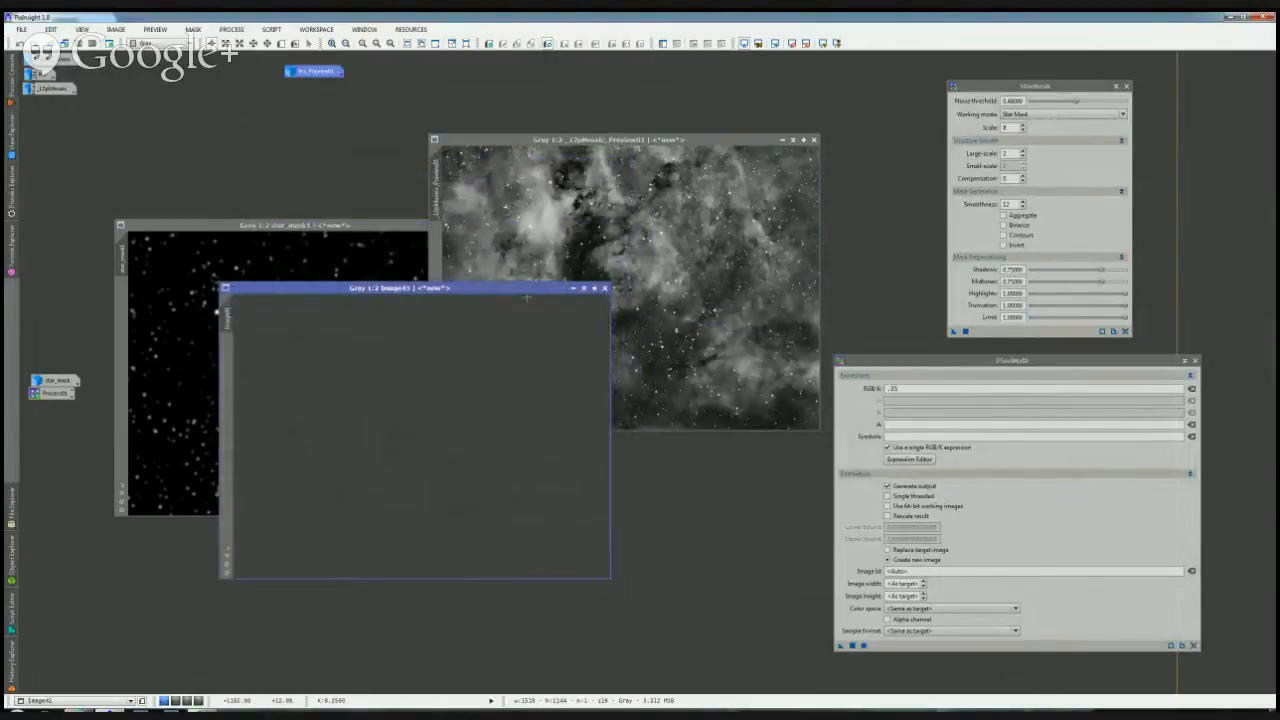
{"action": "left_click", "coordinate": [605, 288]}
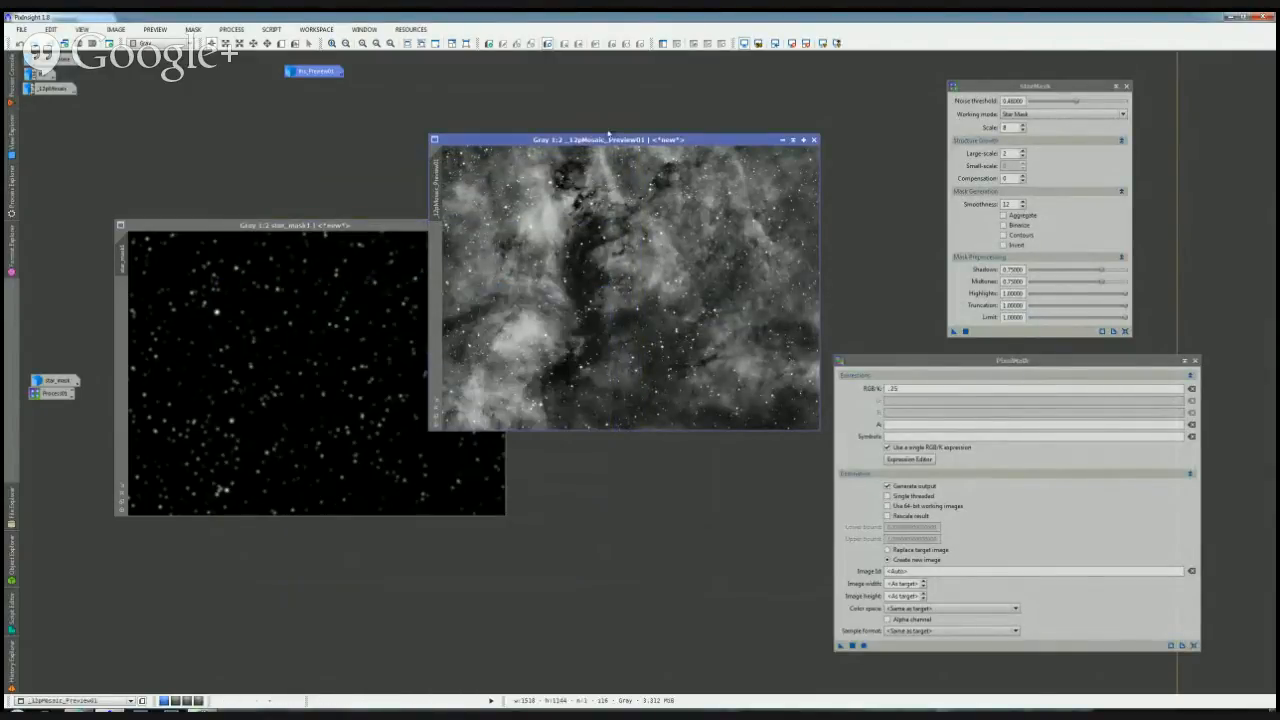
Step: Move the mosaic preview and star mask apart so both are visible, and set the PixelMath expression to .5
{"action": "left_click_drag", "start_coordinate": [608, 135], "coordinate": [544, 53]}
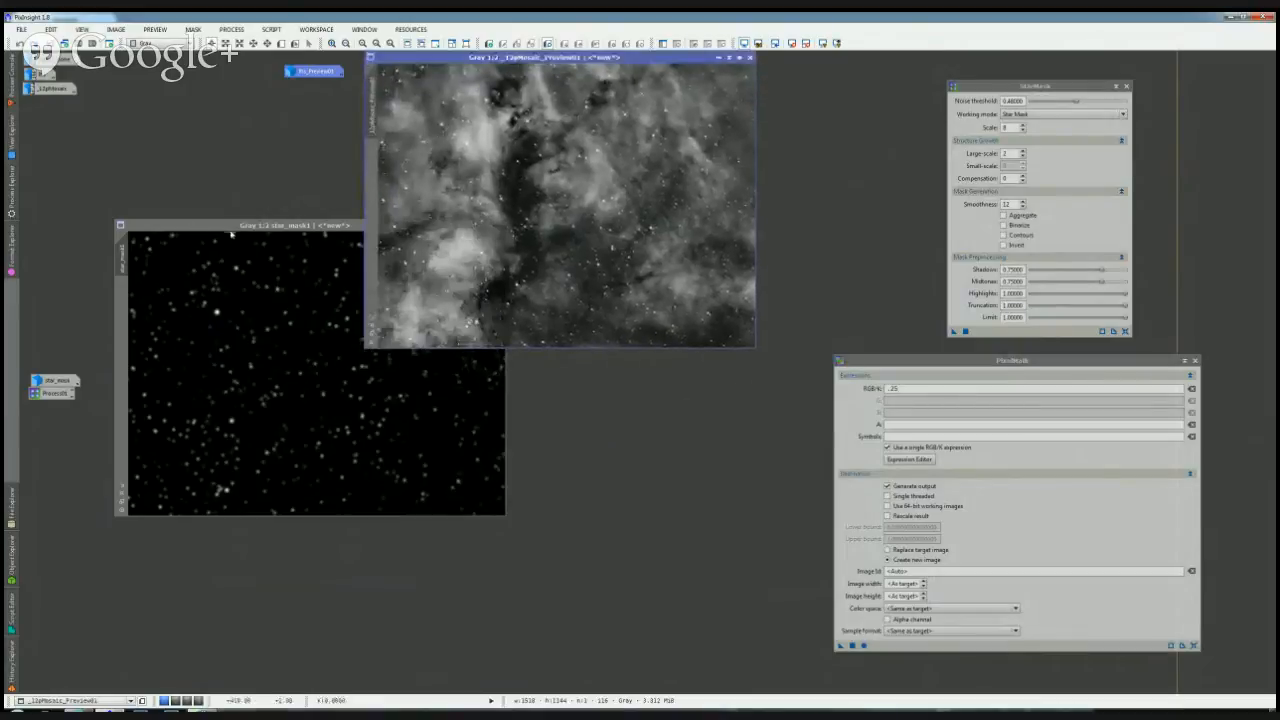
{"action": "left_click_drag", "start_coordinate": [231, 234], "coordinate": [220, 360]}
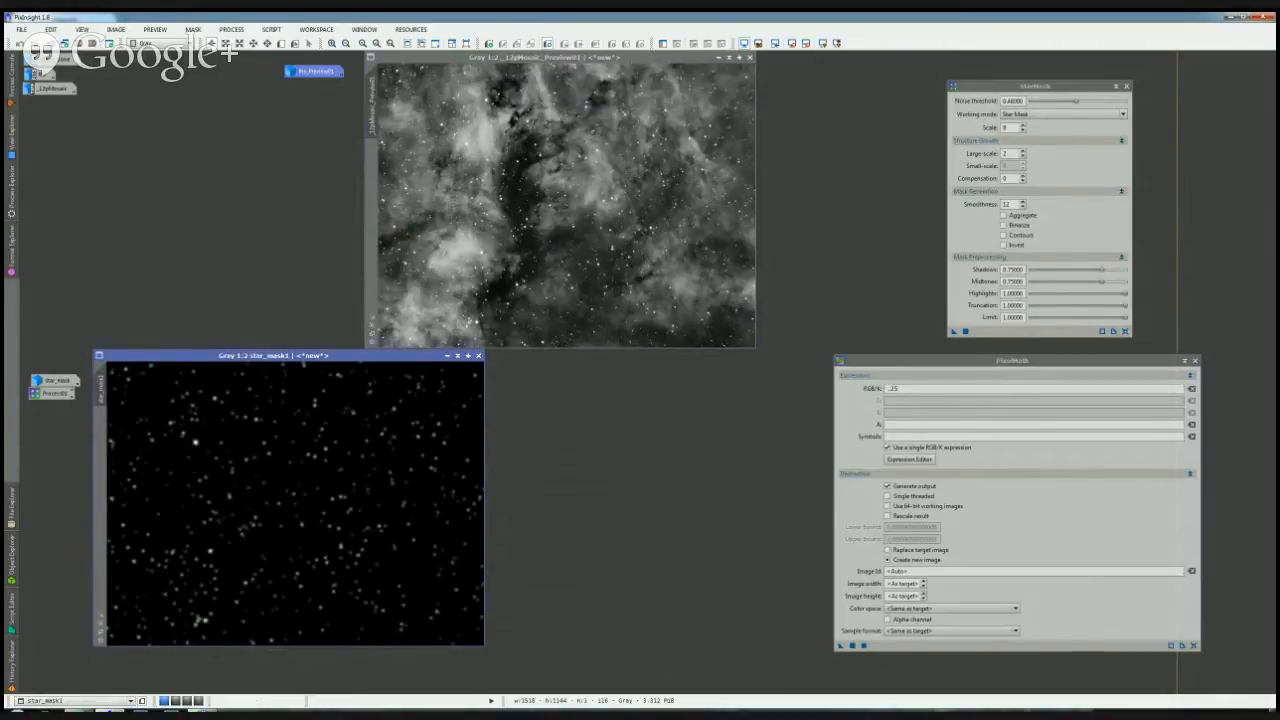
{"action": "left_click_drag", "start_coordinate": [908, 388], "coordinate": [773, 388]}
{"action": "type", "text": ".5"}
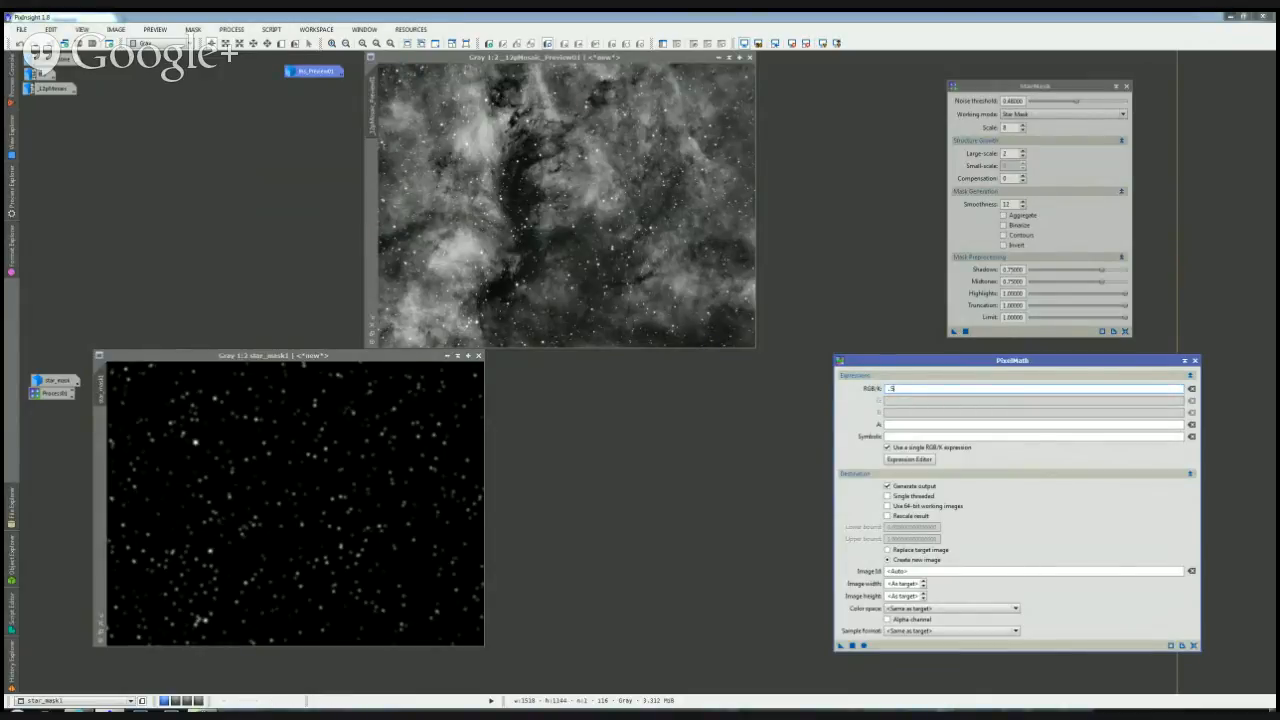
{"action": "left_click_drag", "start_coordinate": [1012, 360], "coordinate": [1021, 354]}
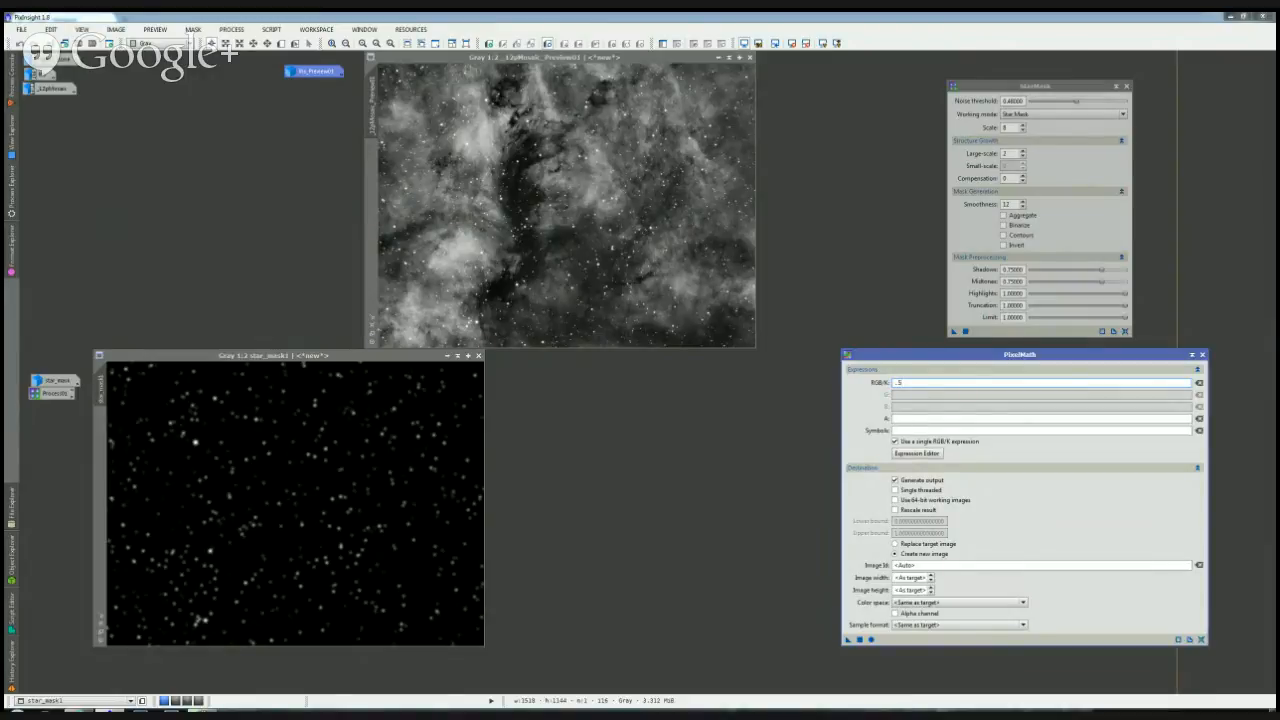
{"action": "left_click_drag", "start_coordinate": [1021, 355], "coordinate": [1027, 345]}
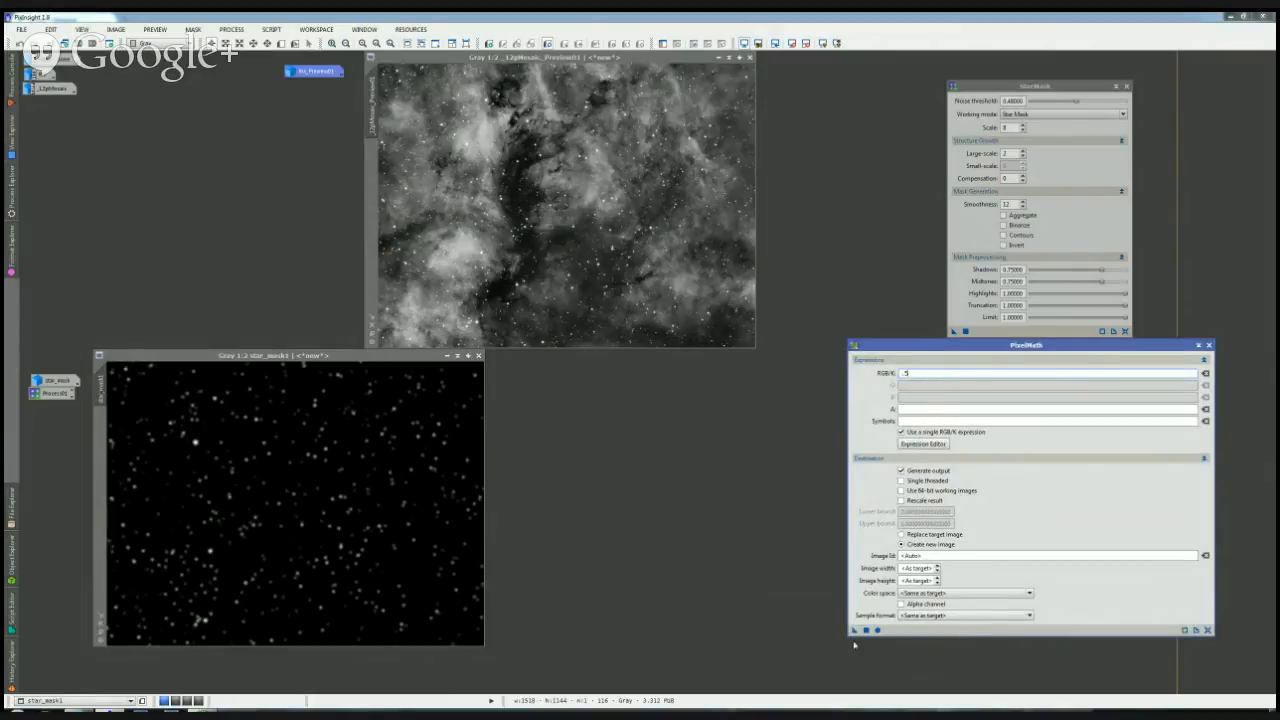
Step: Generate an unnamed new image from the preview with the .5 expression and close it
{"action": "left_click_drag", "start_coordinate": [854, 630], "coordinate": [667, 311]}
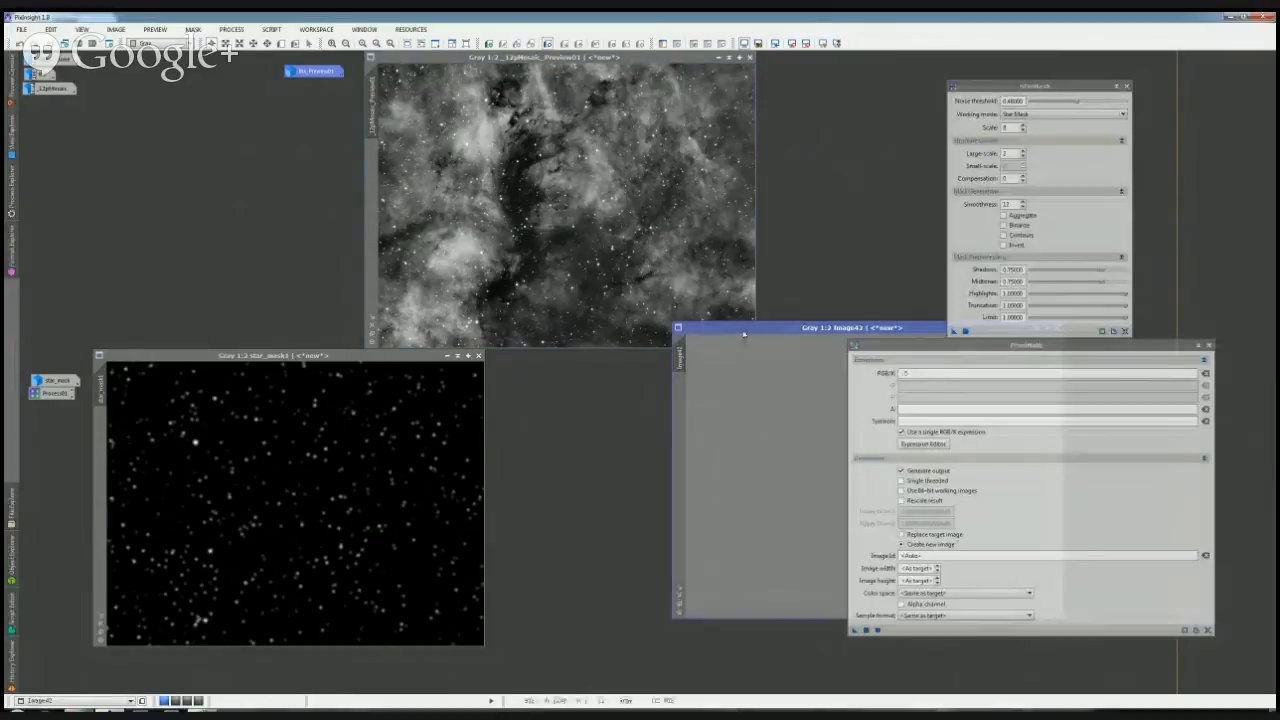
{"action": "left_click_drag", "start_coordinate": [744, 335], "coordinate": [595, 256]}
{"action": "left_click", "coordinate": [908, 255]}
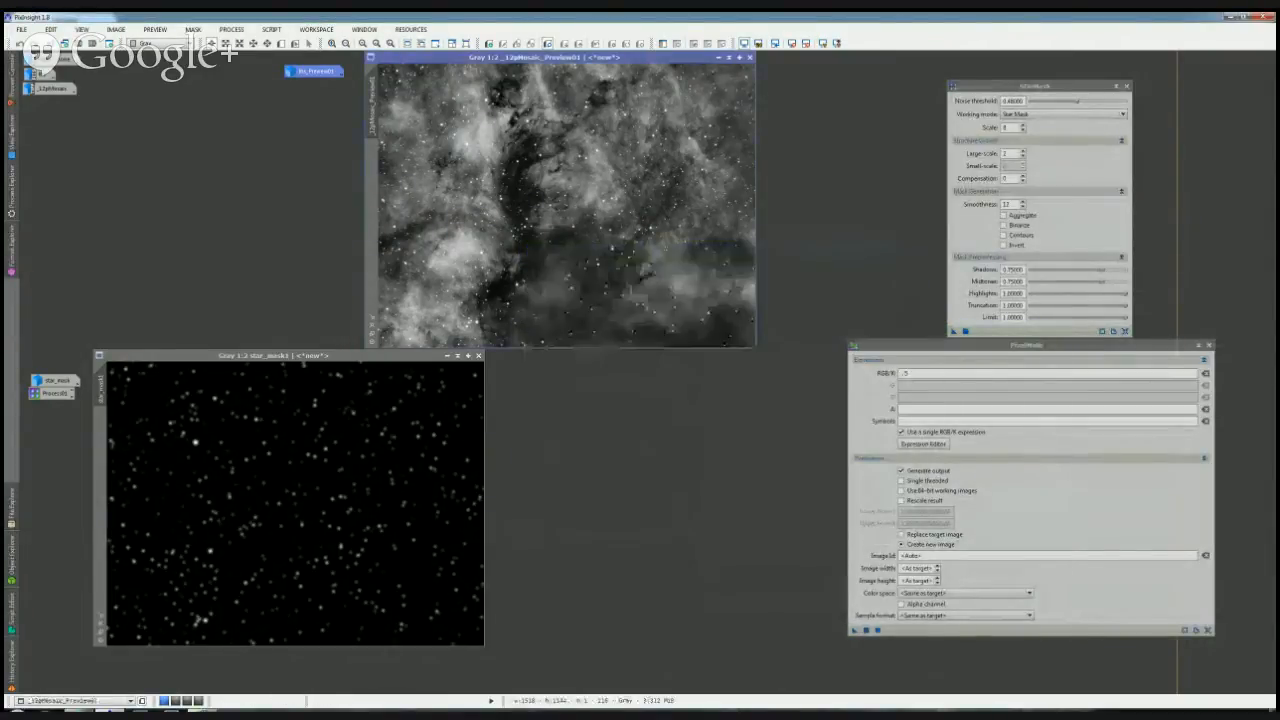
Step: Set the PixelMath output image id to mask, generate the .5 image from the preview, and place it between the other images
{"action": "left_click", "coordinate": [923, 444]}
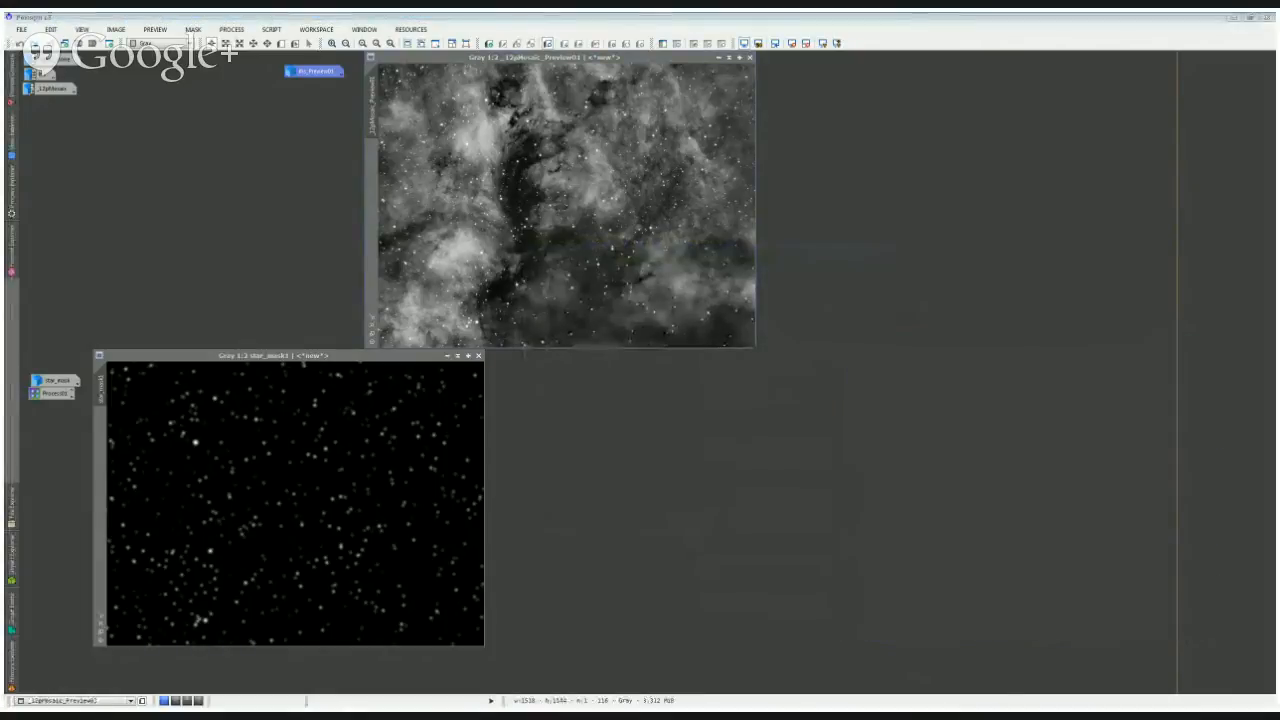
{"action": "left_click_drag", "start_coordinate": [854, 630], "coordinate": [557, 145]}
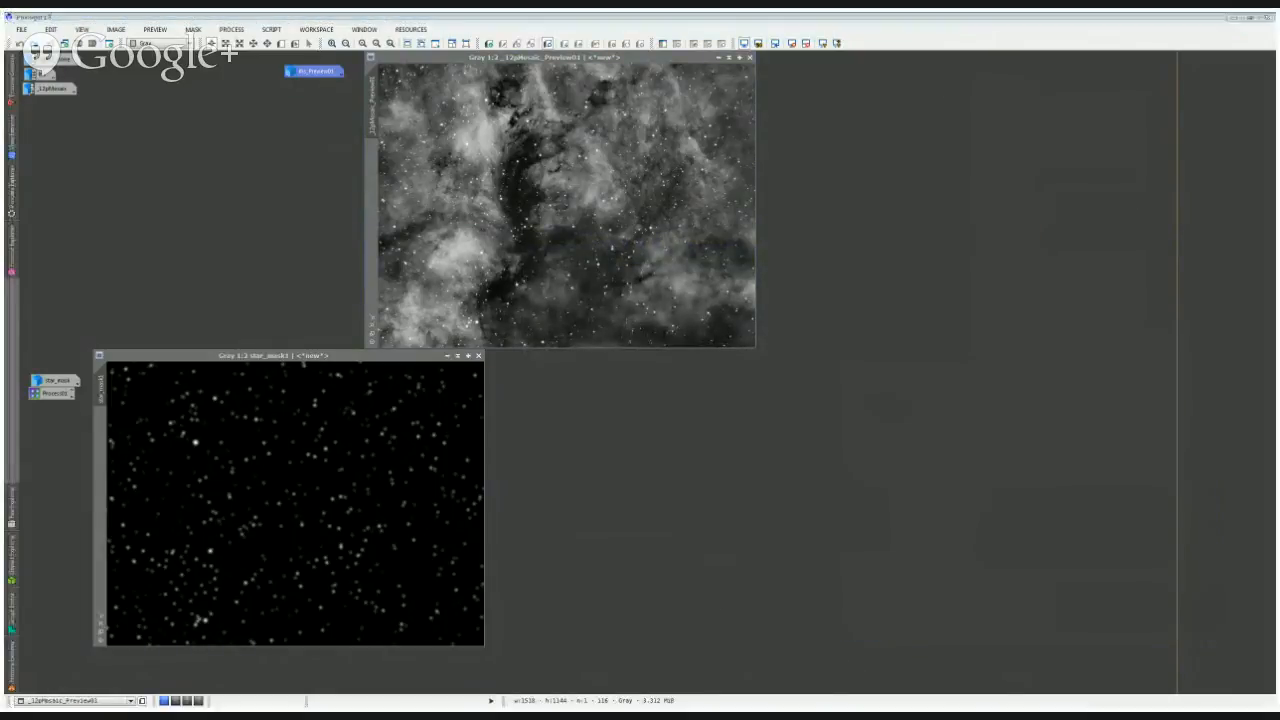
{"action": "left_click_drag", "start_coordinate": [771, 348], "coordinate": [411, 195]}
{"action": "left_click_drag", "start_coordinate": [1026, 345], "coordinate": [1047, 378]}
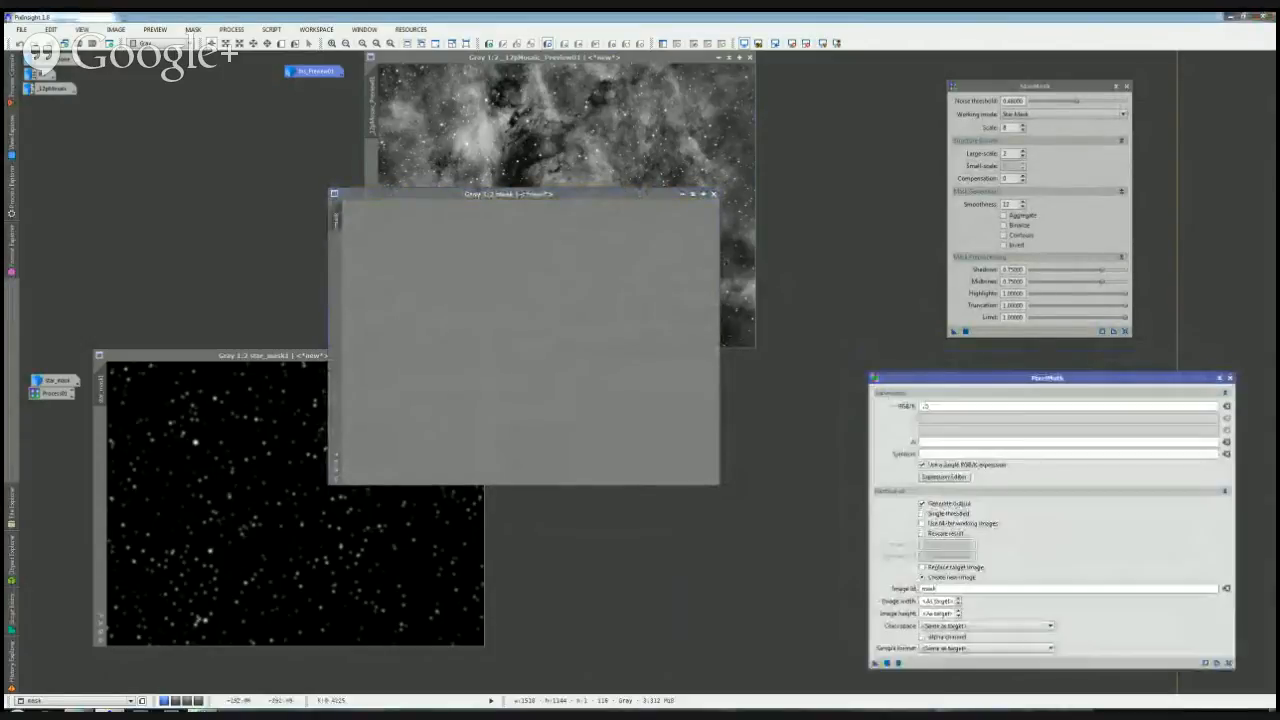
{"action": "left_click_drag", "start_coordinate": [546, 198], "coordinate": [525, 240]}
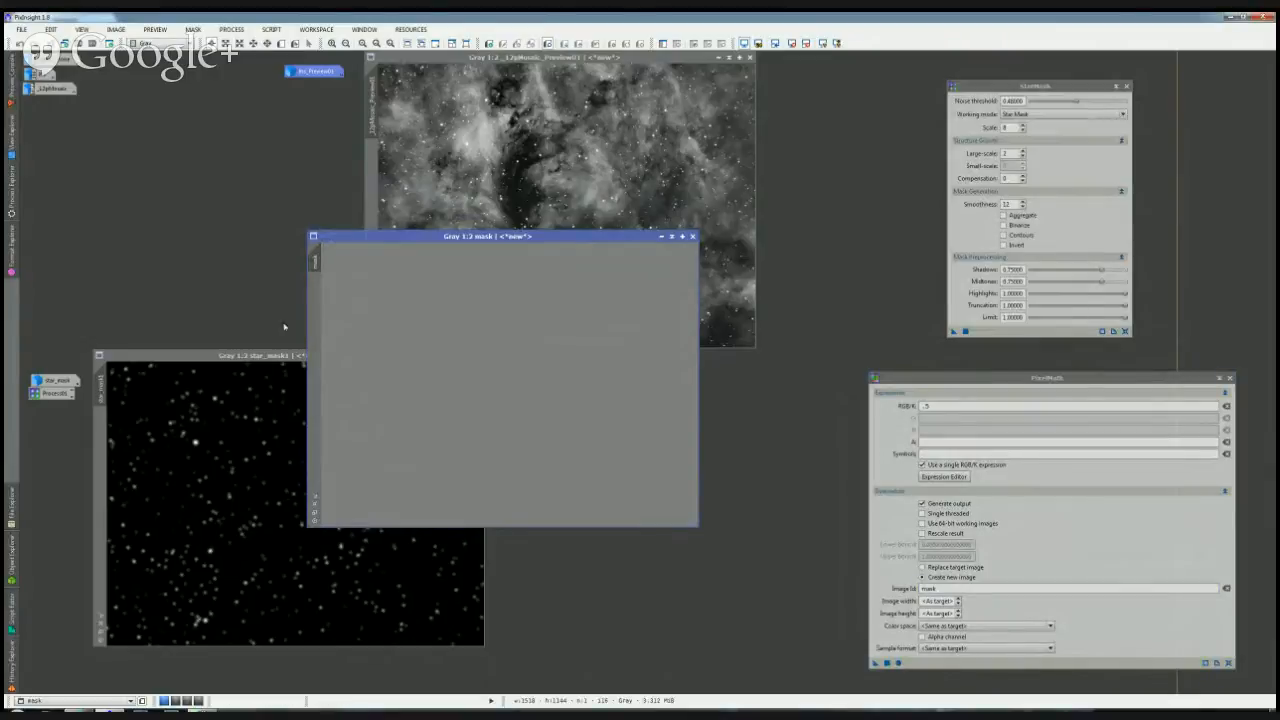
Step: Rename the star_mask1 image as sm and bring the uniform gray mask image to the front
{"action": "double_click", "coordinate": [98, 385]}
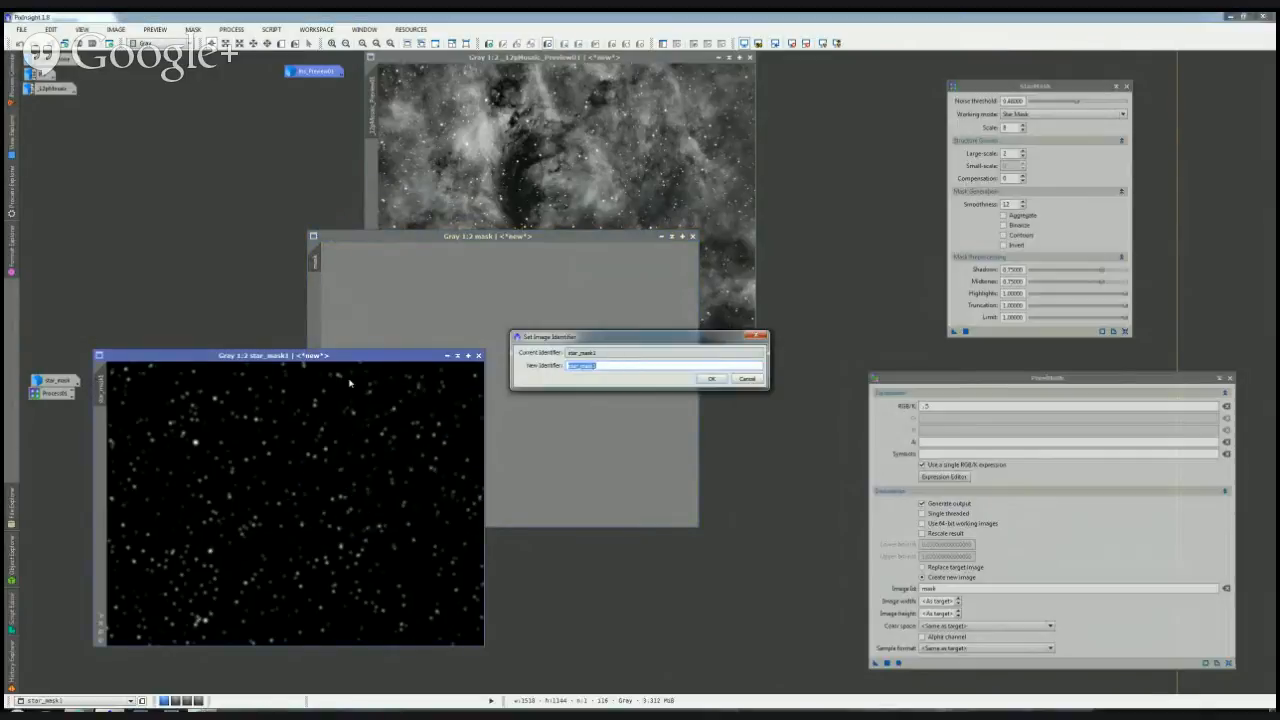
{"action": "type", "text": "sm"}
{"action": "key", "text": "Return"}
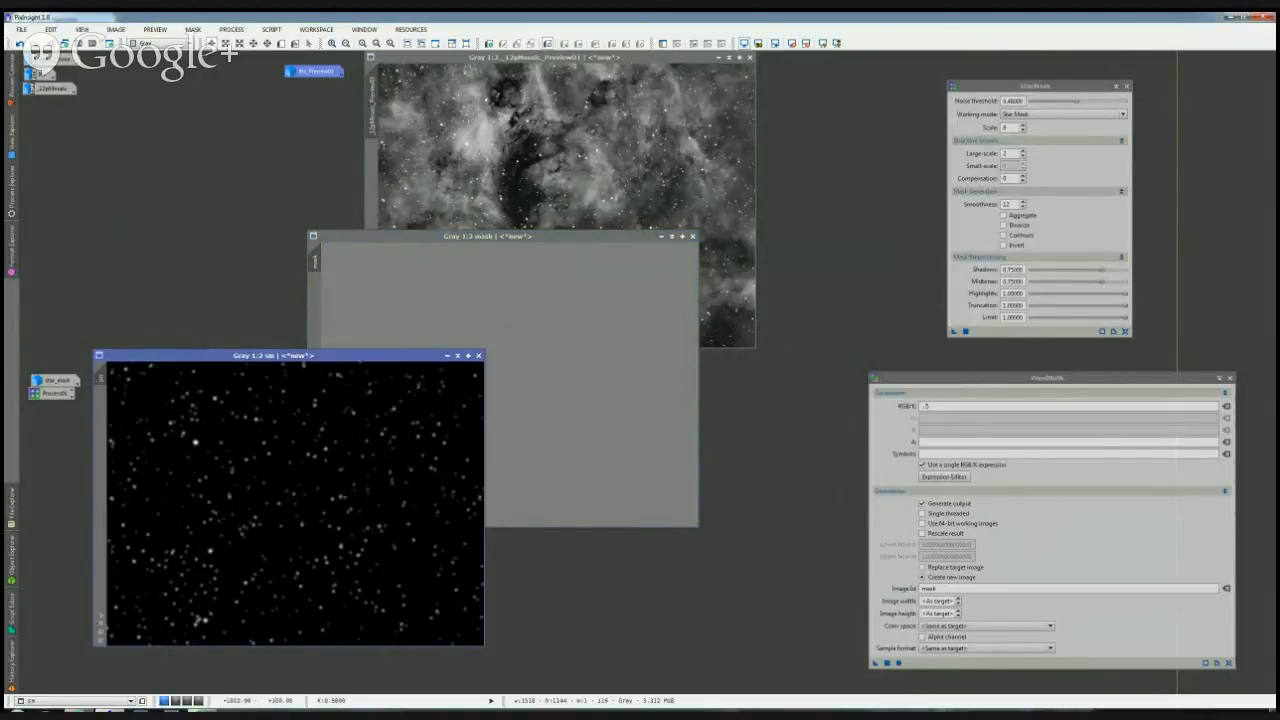
{"action": "left_click", "coordinate": [425, 240]}
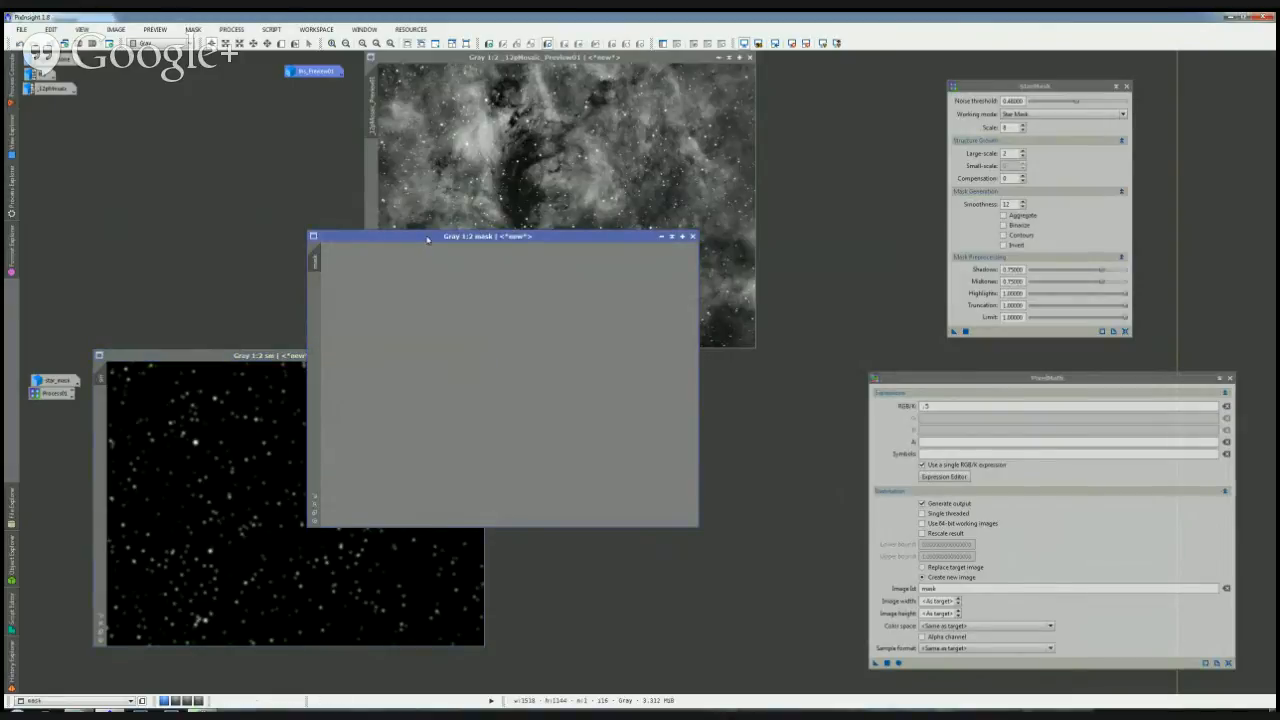
Step: Generate a new image with the PixelMath expression sm - mask, moving the mask image and PixelMath window aside, and close the result
{"action": "left_click_drag", "start_coordinate": [427, 240], "coordinate": [609, 240]}
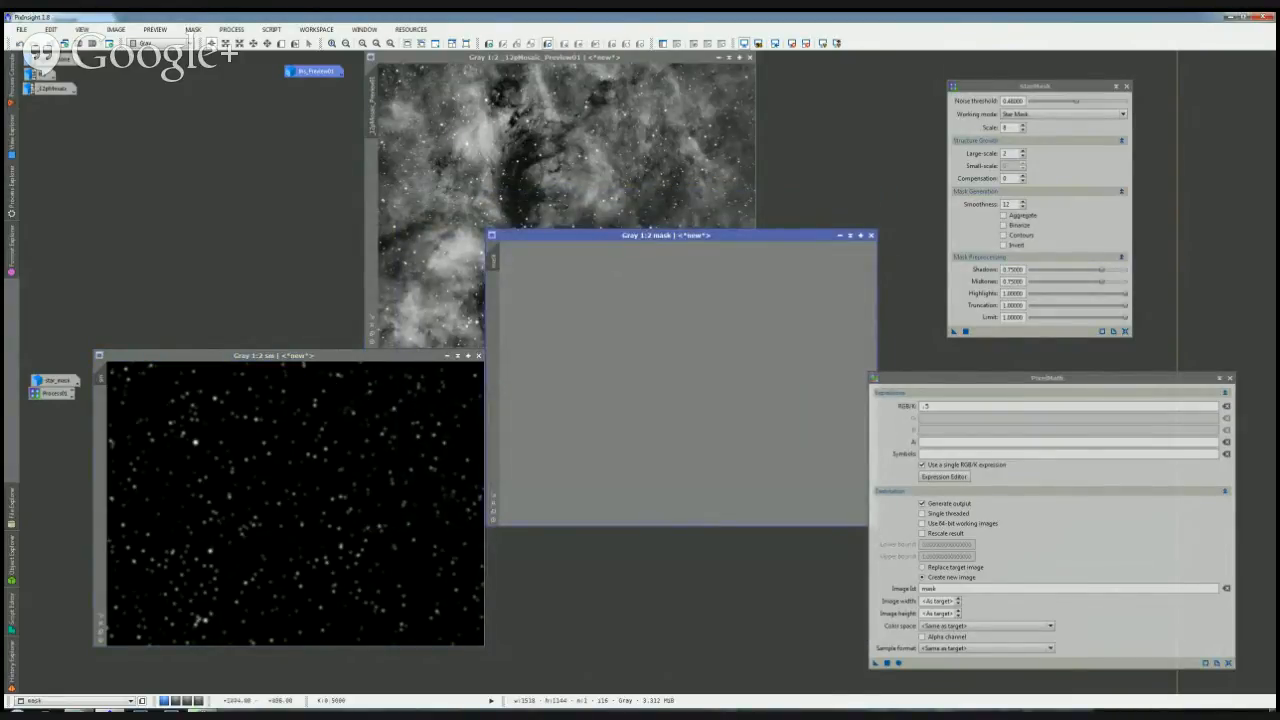
{"action": "left_click_drag", "start_coordinate": [930, 378], "coordinate": [965, 382]}
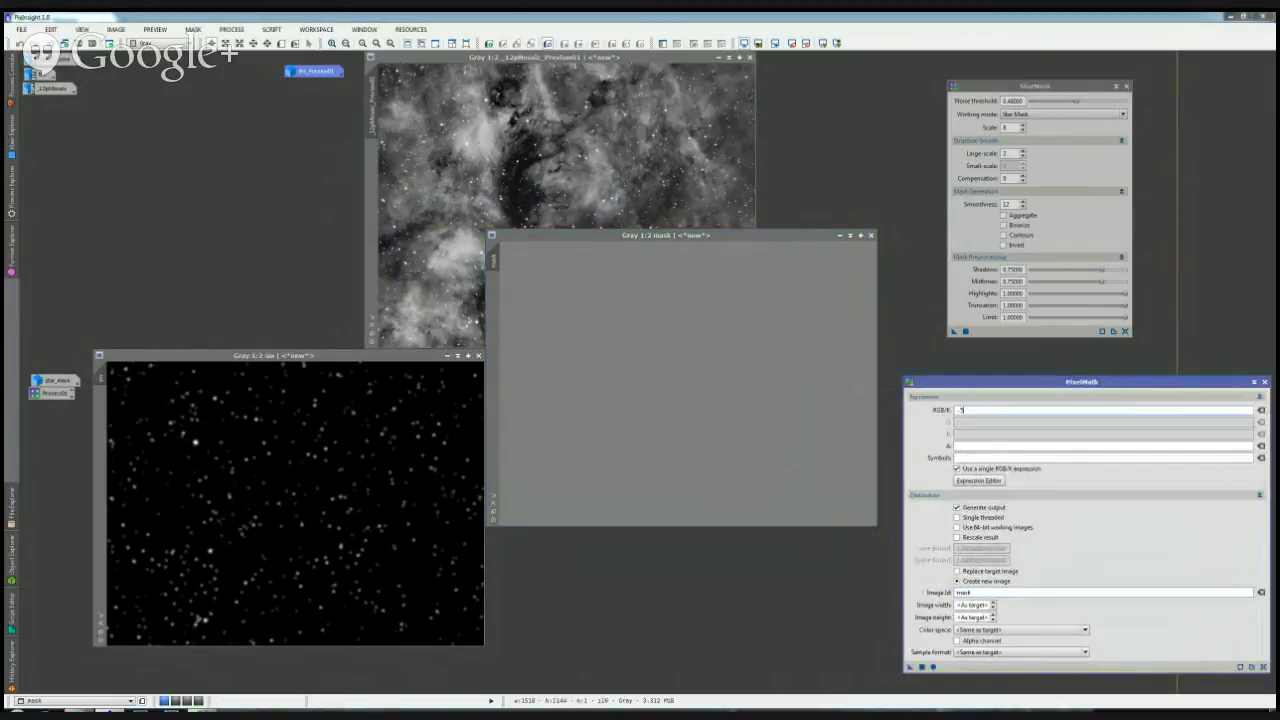
{"action": "double_click", "coordinate": [960, 410]}
{"action": "type", "text": "ss - mask"}
{"action": "left_click_drag", "start_coordinate": [910, 667], "coordinate": [723, 420]}
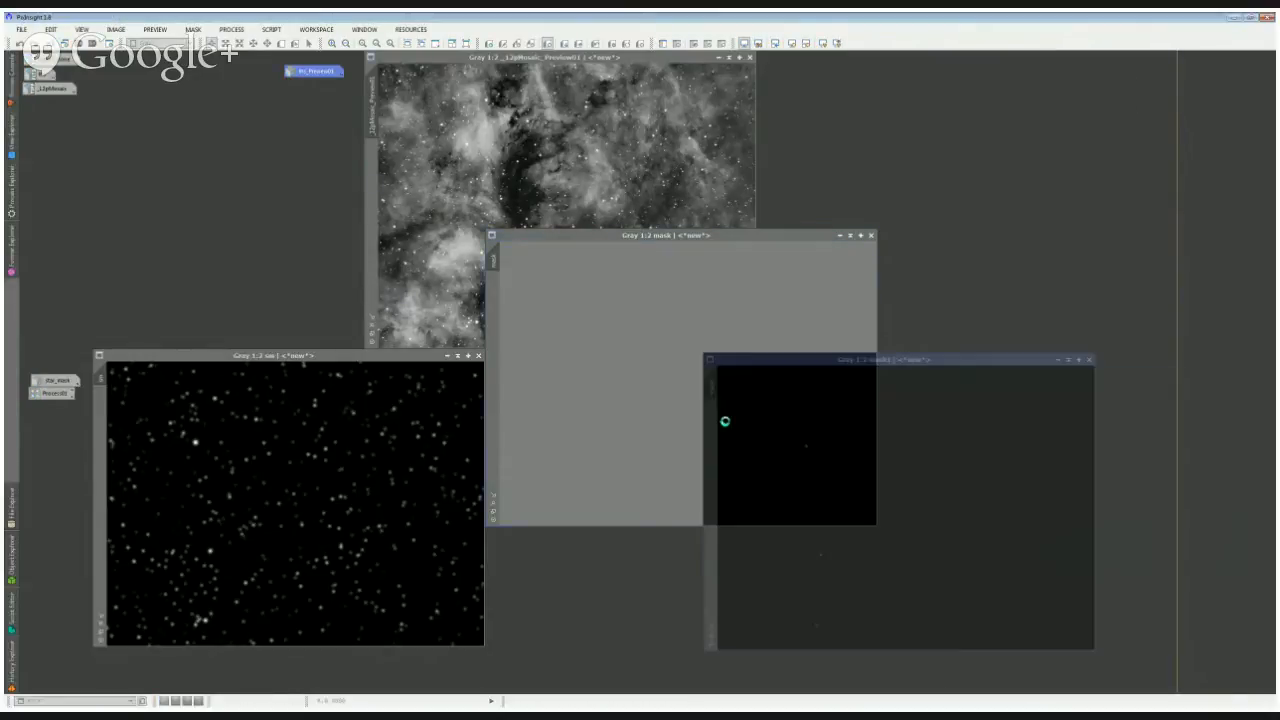
{"action": "left_click_drag", "start_coordinate": [886, 356], "coordinate": [887, 354]}
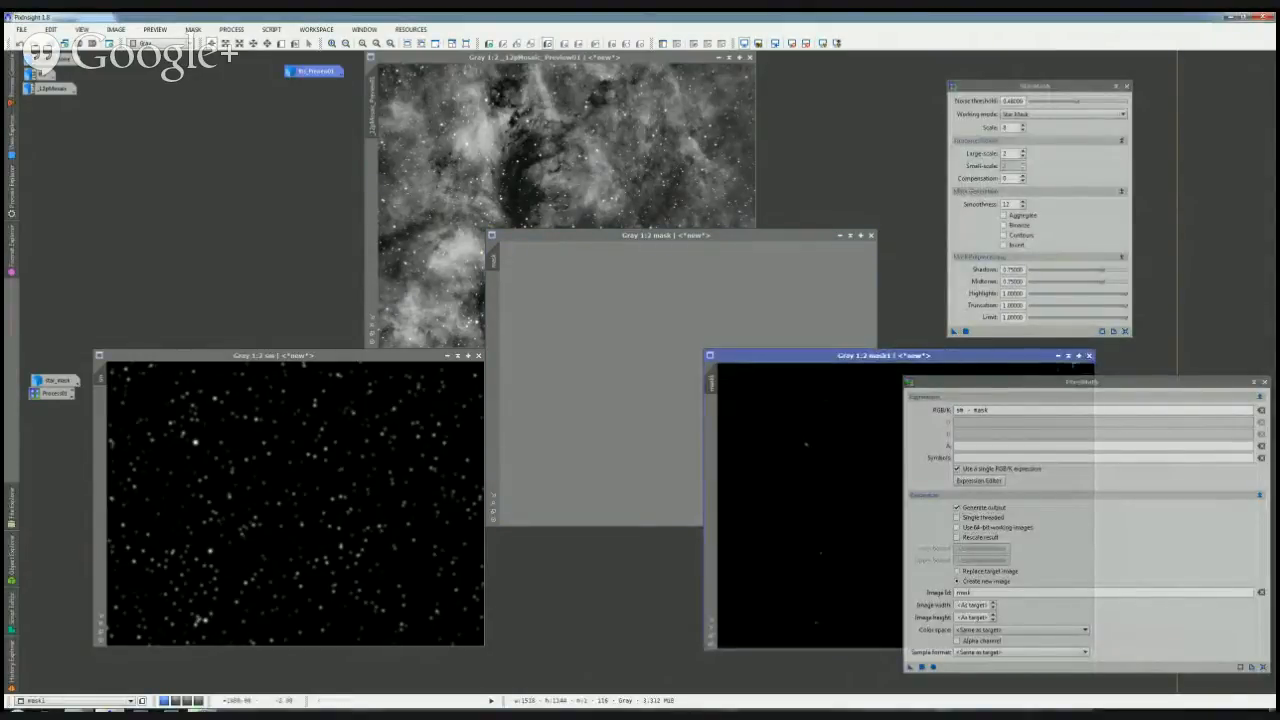
{"action": "left_click", "coordinate": [1089, 355]}
Step: Set the PixelMath expression to mask - sm, generate the new image, and place it directly above the sm star mask
{"action": "triple_click", "coordinate": [1092, 409]}
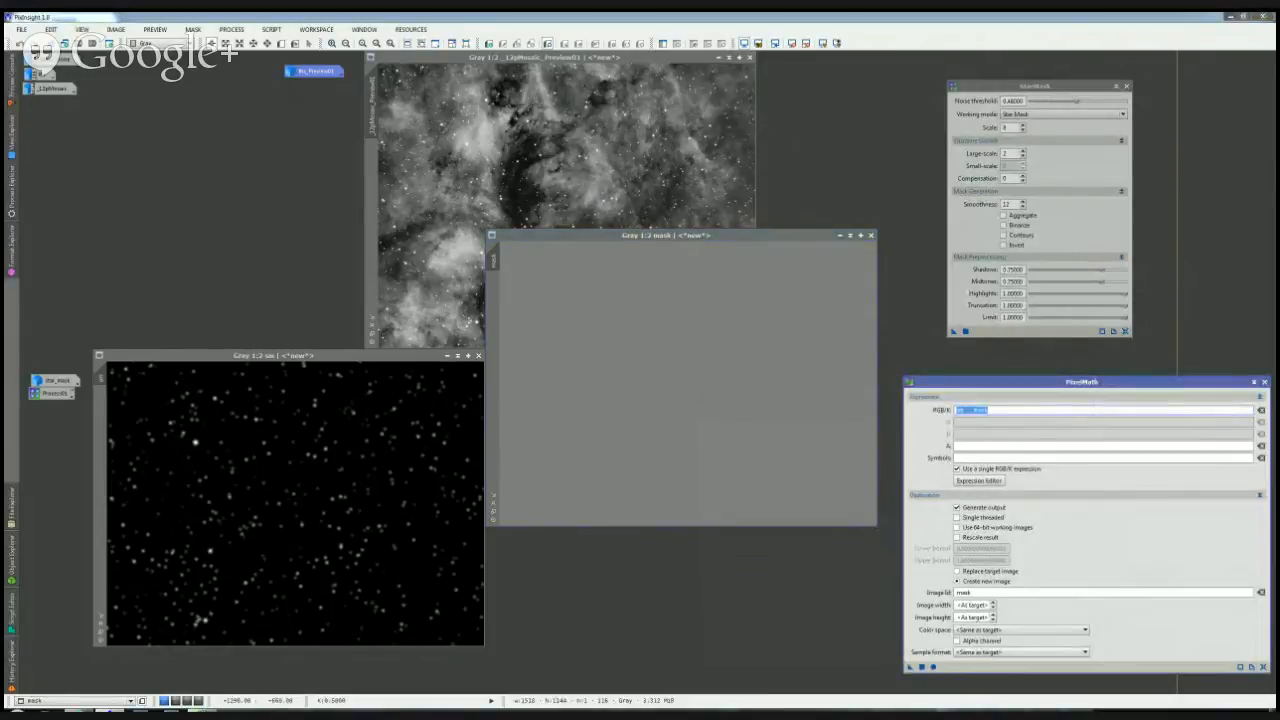
{"action": "key", "text": "BackSpace"}
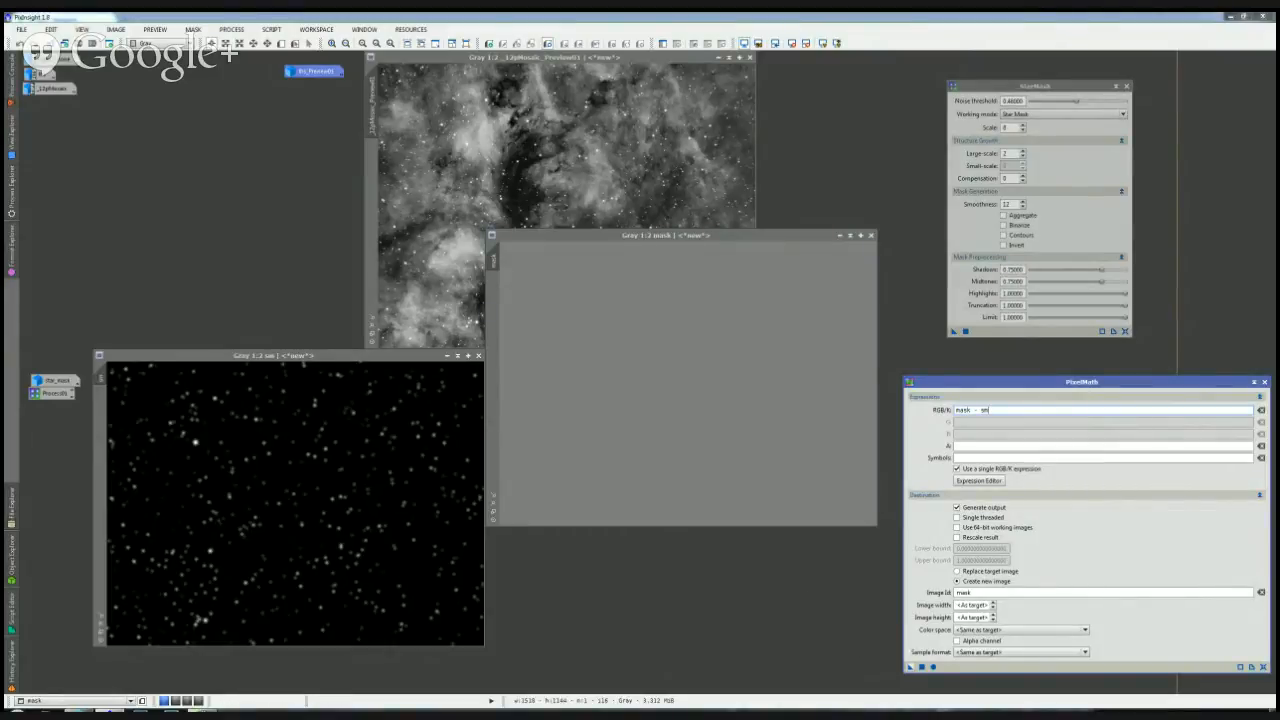
{"action": "left_click", "coordinate": [922, 667]}
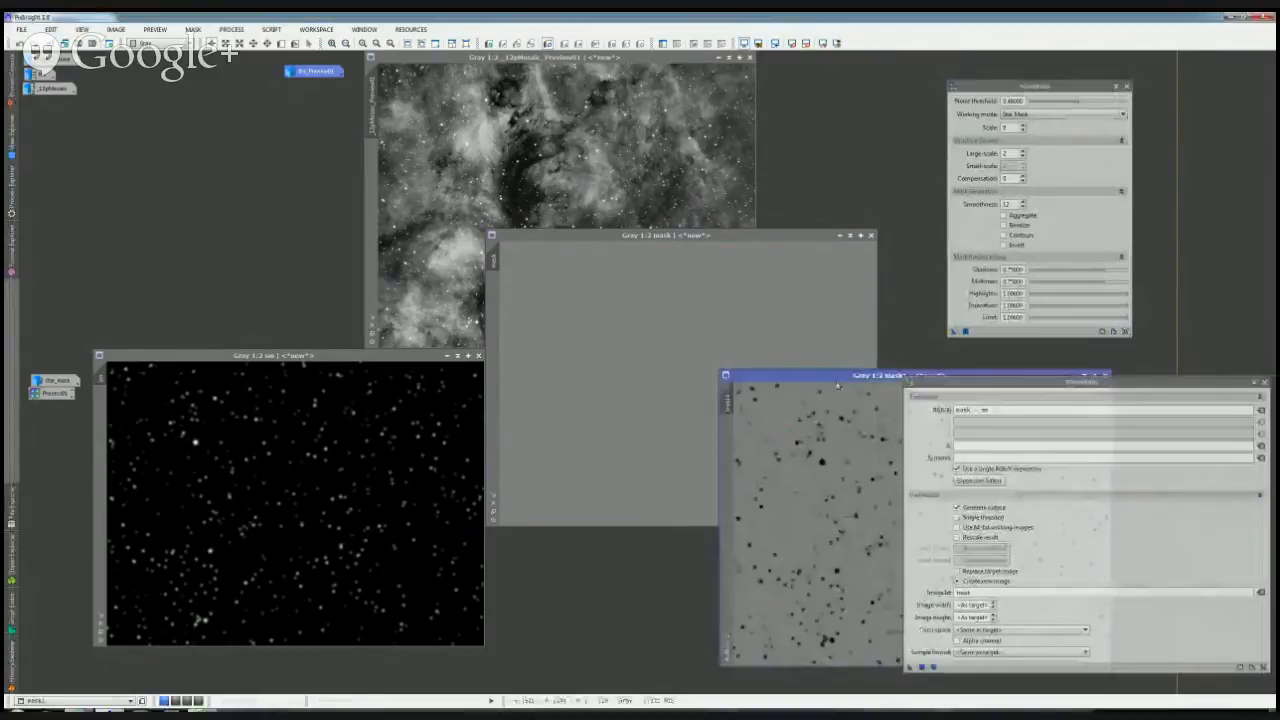
{"action": "left_click_drag", "start_coordinate": [850, 376], "coordinate": [344, 63]}
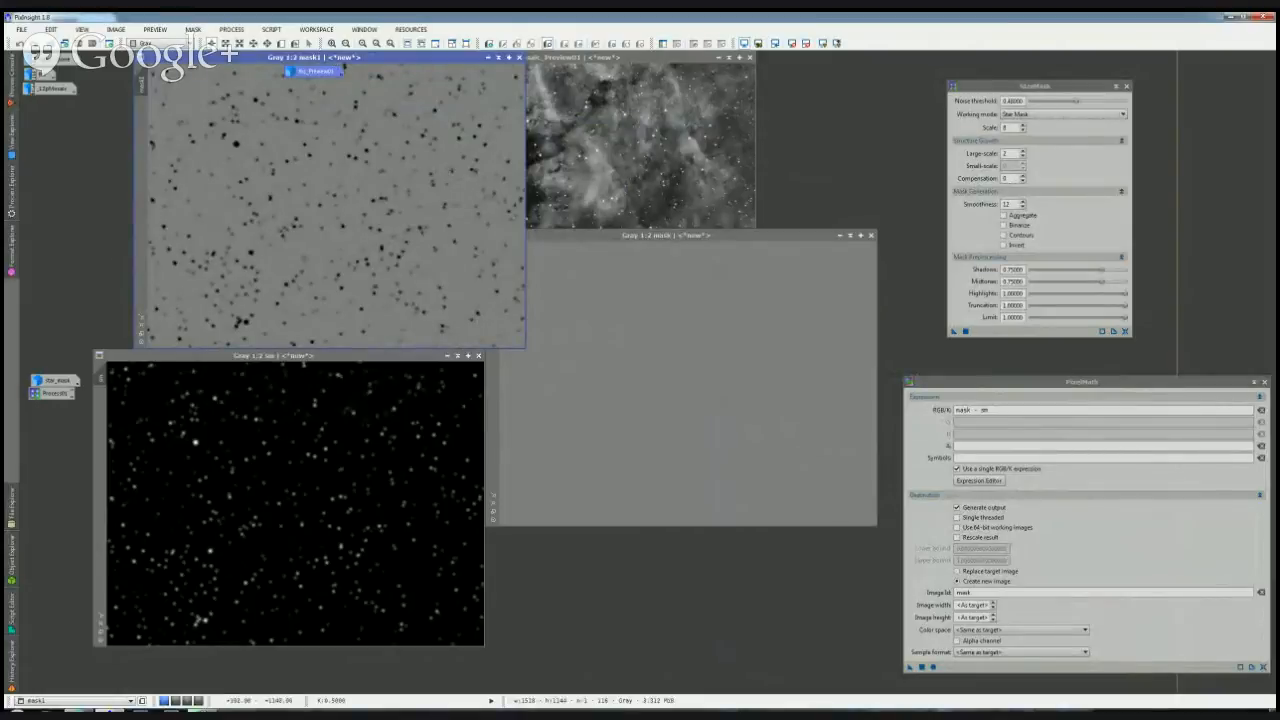
{"action": "left_click", "coordinate": [145, 362]}
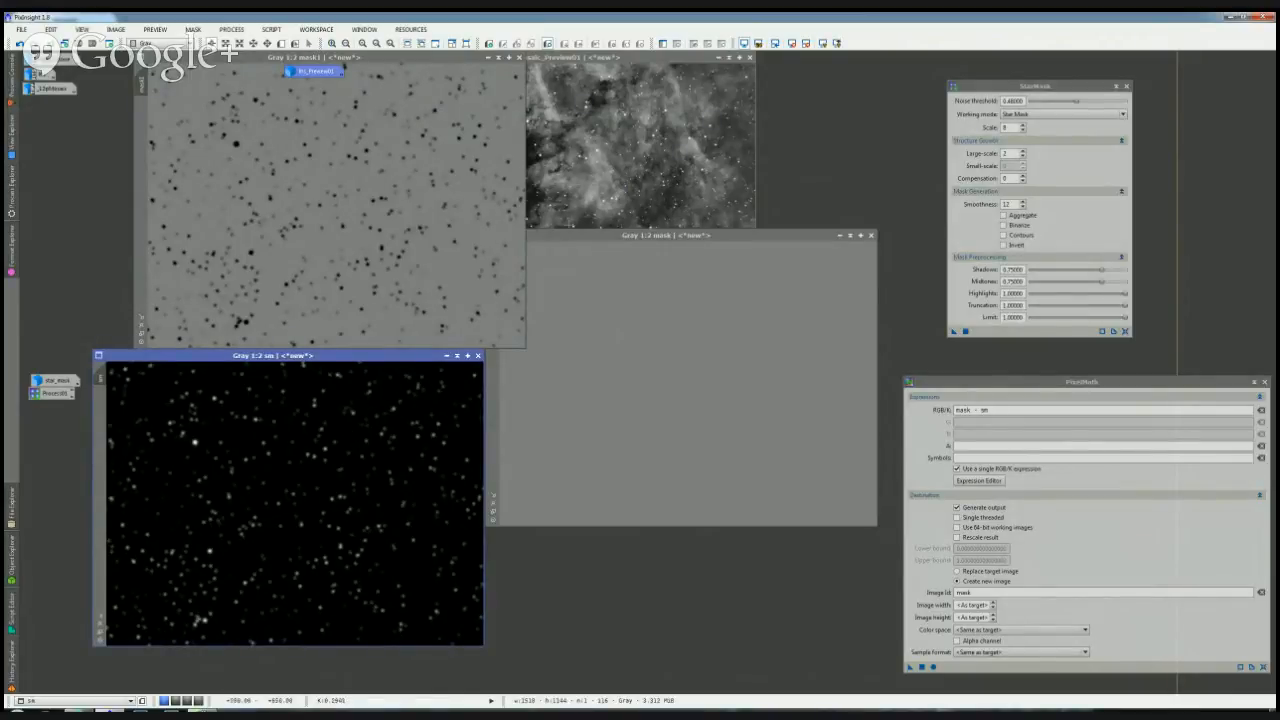
{"action": "left_click_drag", "start_coordinate": [410, 58], "coordinate": [368, 58]}
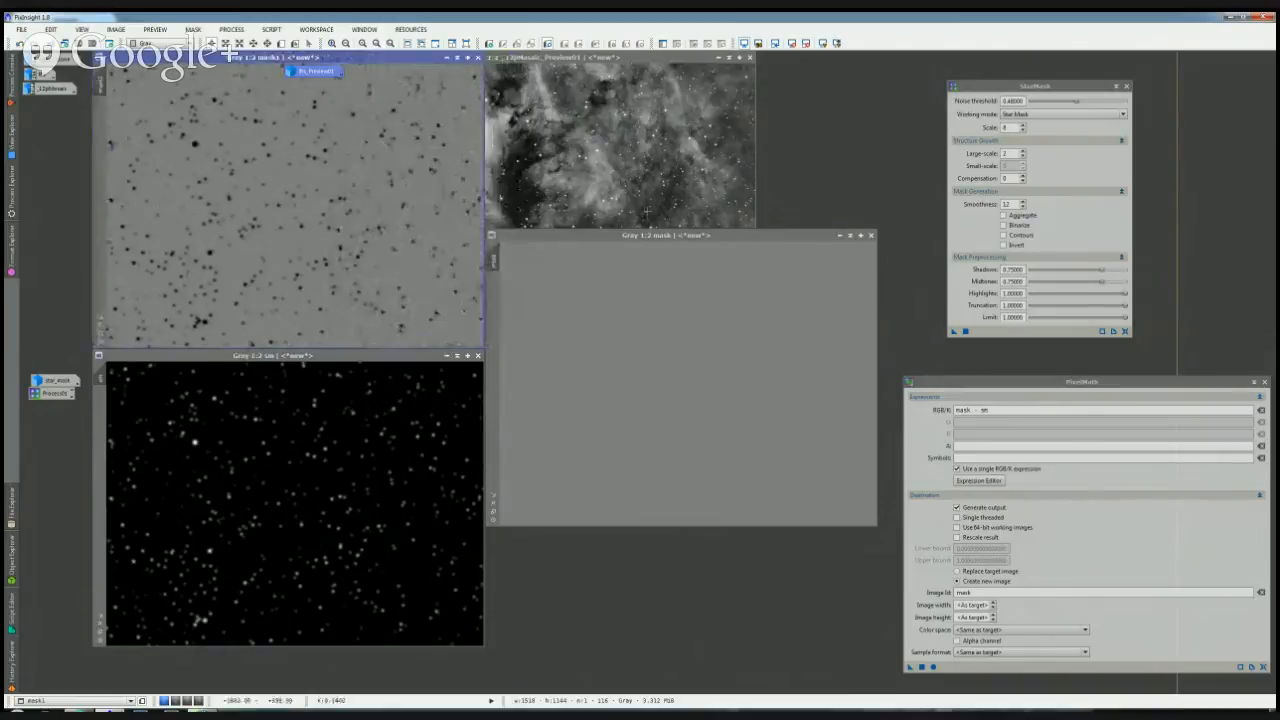
Step: Arrange the mask, mask1 and mosaic preview images in a grid with the sm image so all four can be compared
{"action": "left_click_drag", "start_coordinate": [611, 240], "coordinate": [614, 263]}
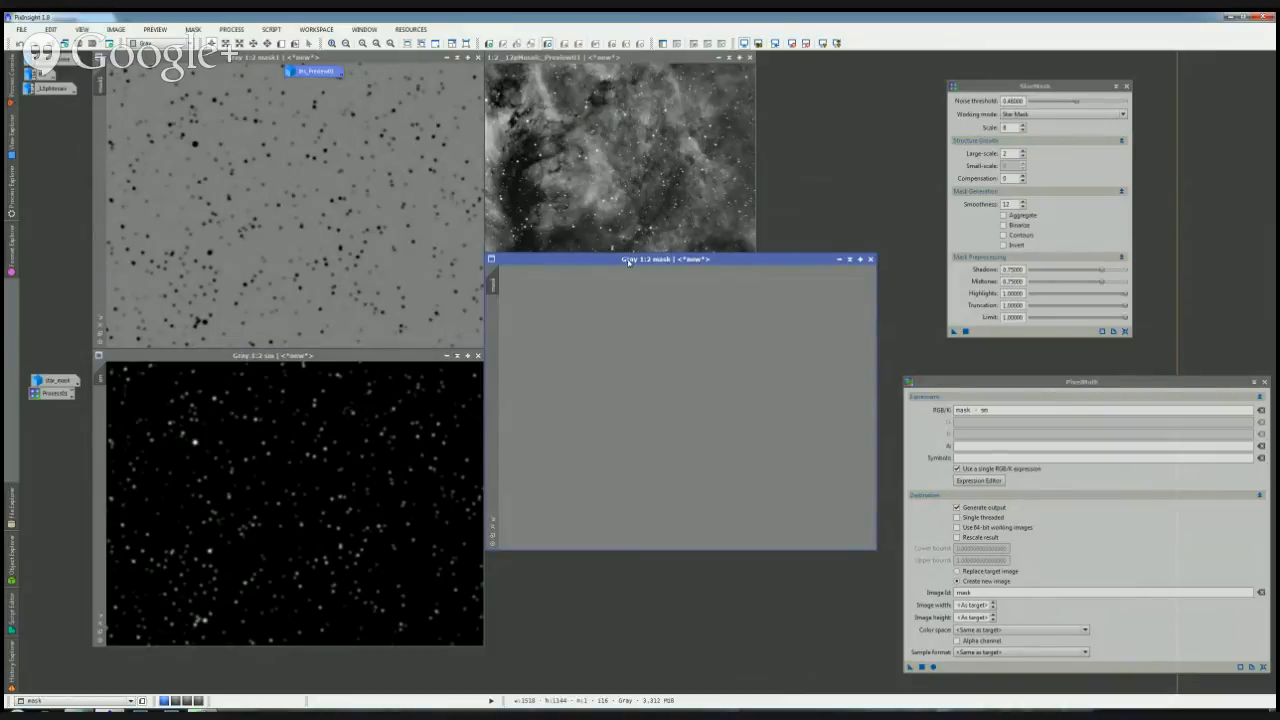
{"action": "left_click_drag", "start_coordinate": [625, 264], "coordinate": [625, 235]}
{"action": "left_click", "coordinate": [265, 57]}
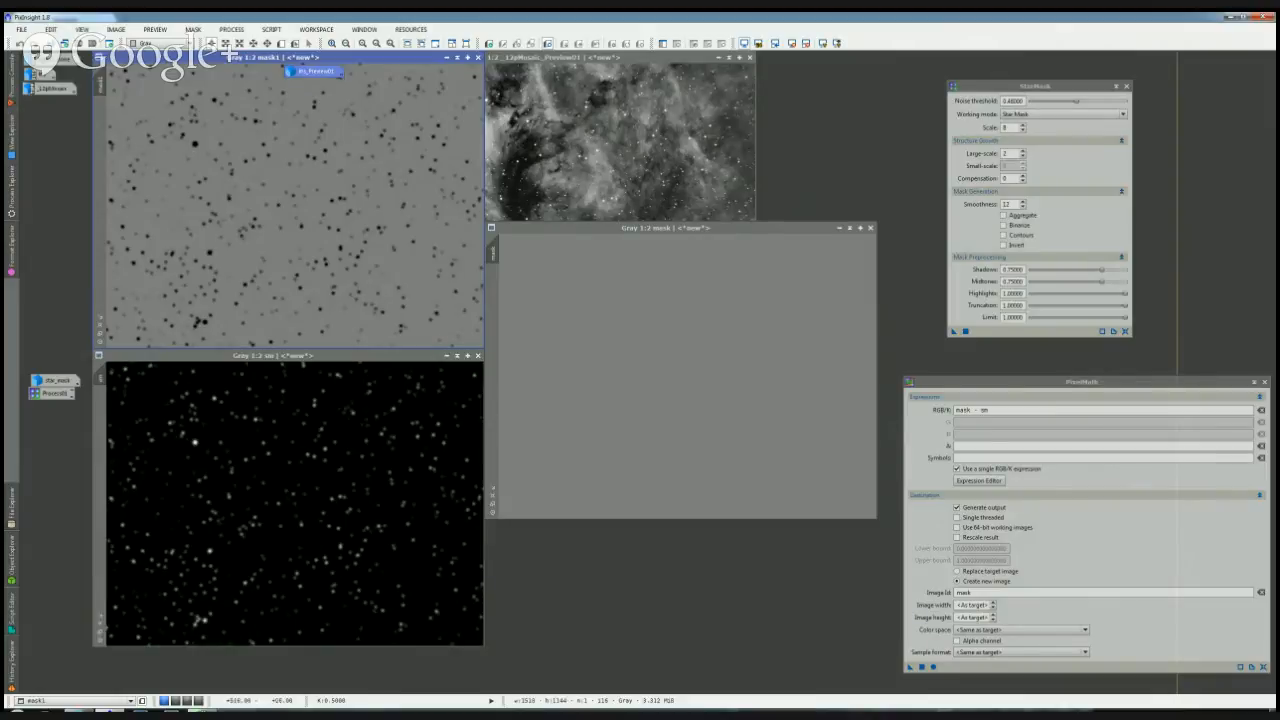
{"action": "left_click_drag", "start_coordinate": [228, 57], "coordinate": [222, 107]}
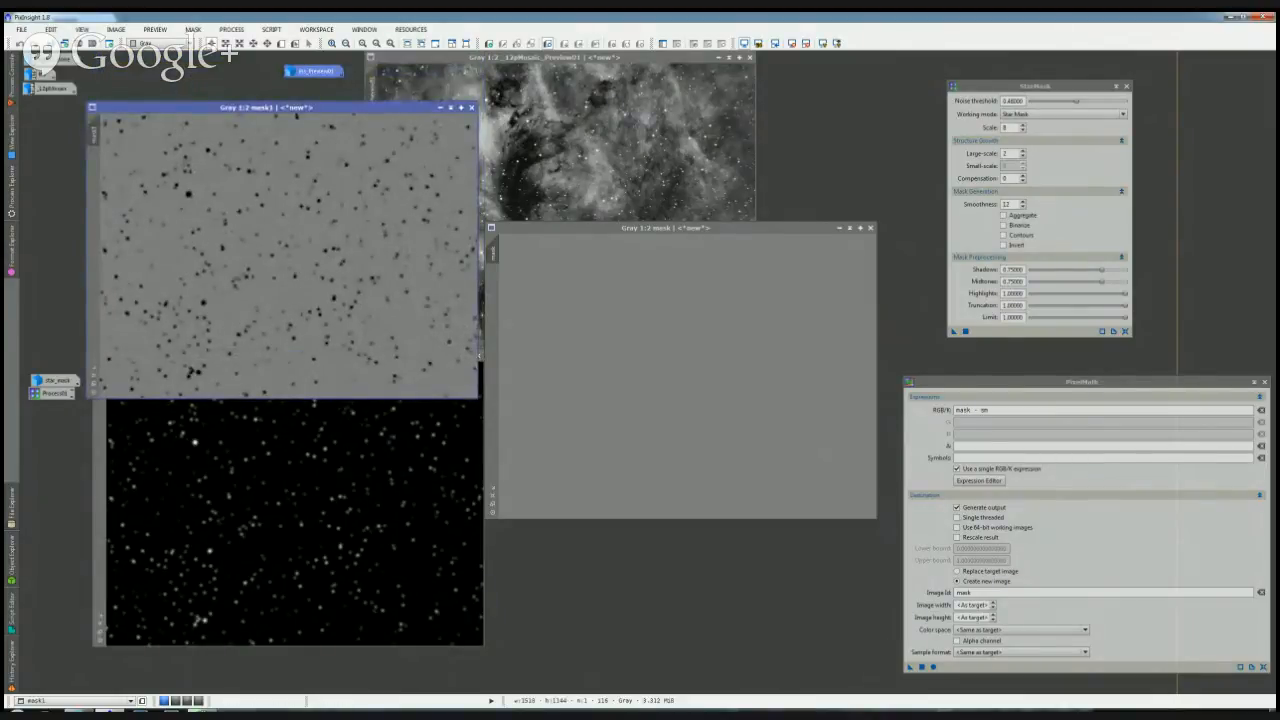
{"action": "left_click_drag", "start_coordinate": [530, 233], "coordinate": [530, 362]}
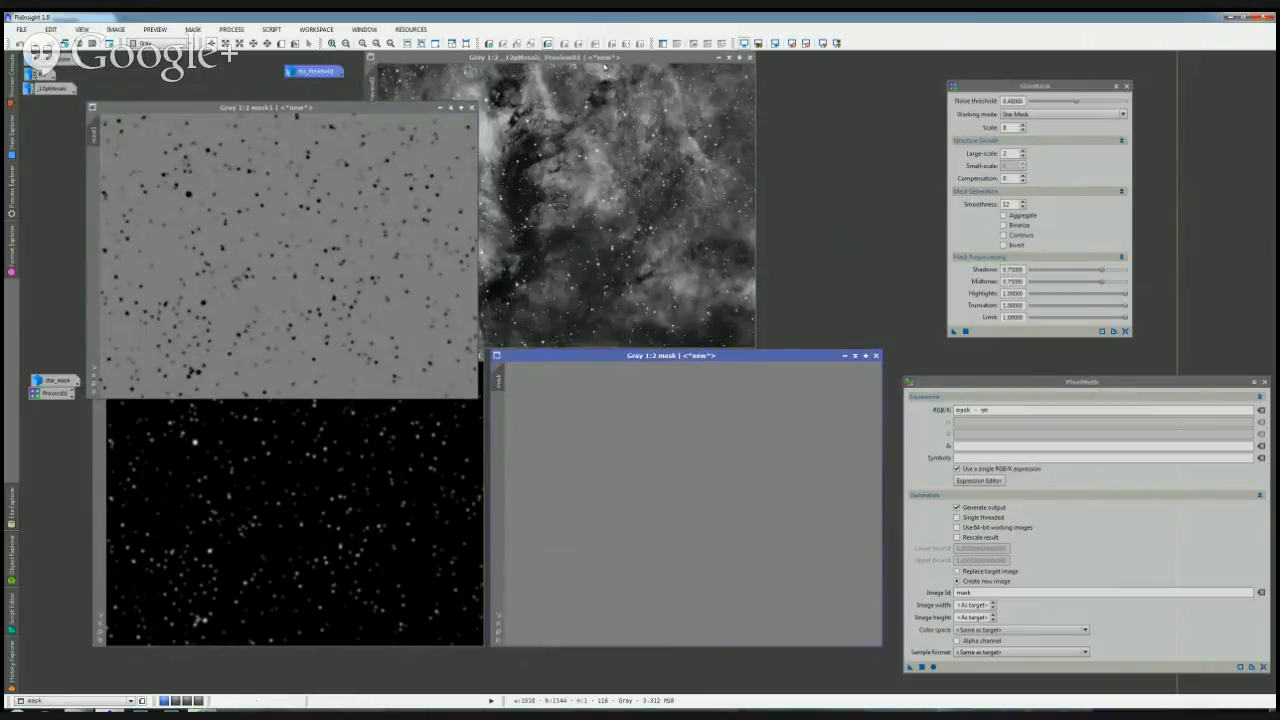
{"action": "left_click_drag", "start_coordinate": [606, 62], "coordinate": [732, 87]}
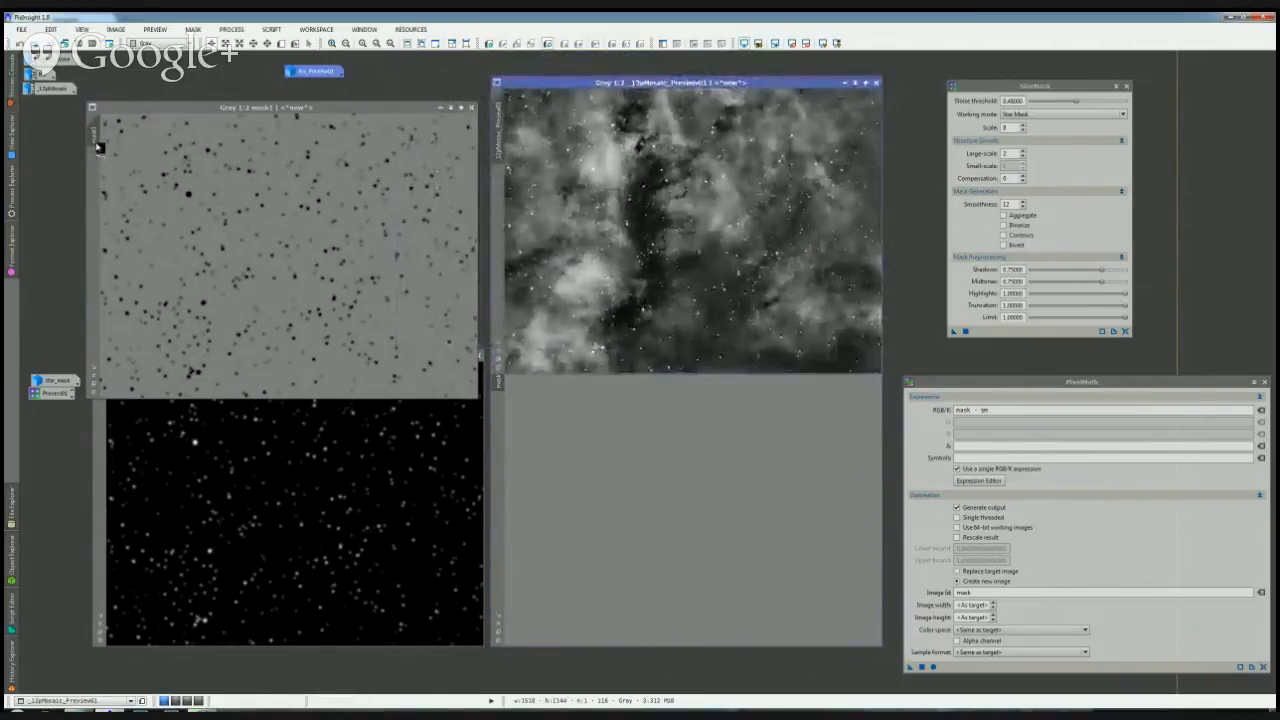
Step: Bring the source masks and mask1 to the front for comparison, and apply mask1 as the mask of the mosaic preview
{"action": "left_click", "coordinate": [479, 355]}
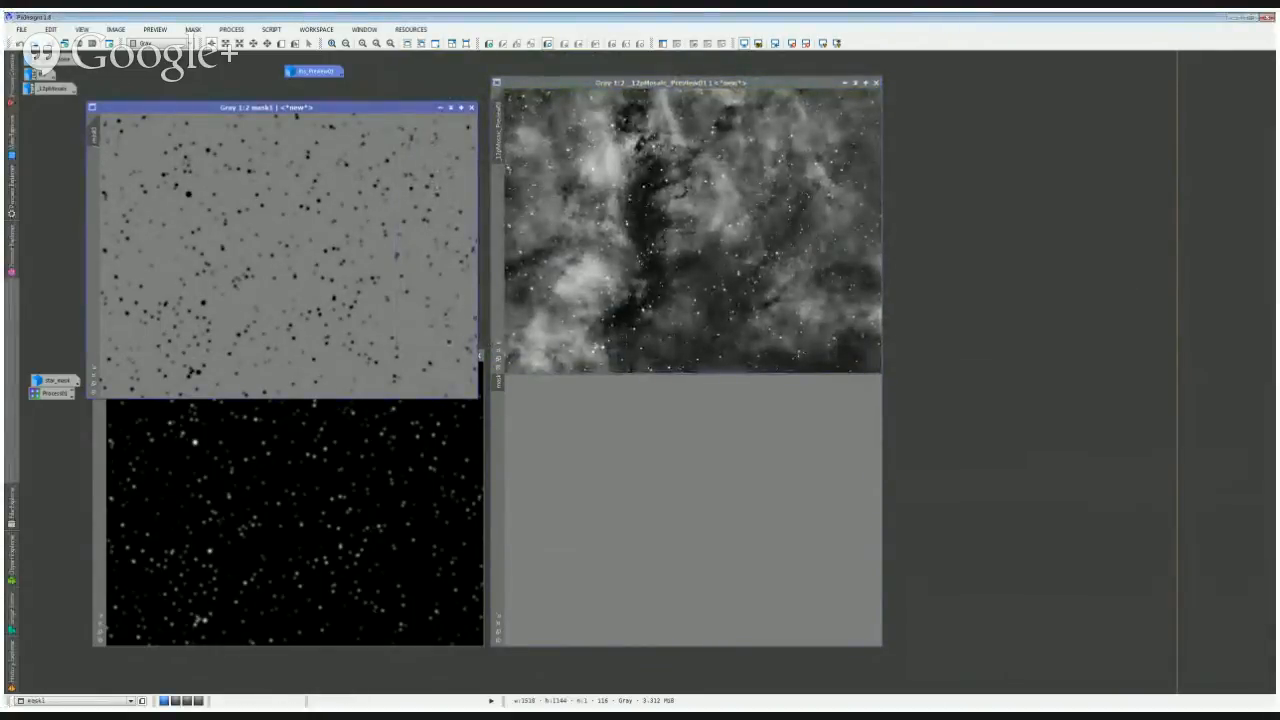
{"action": "left_click", "coordinate": [176, 186]}
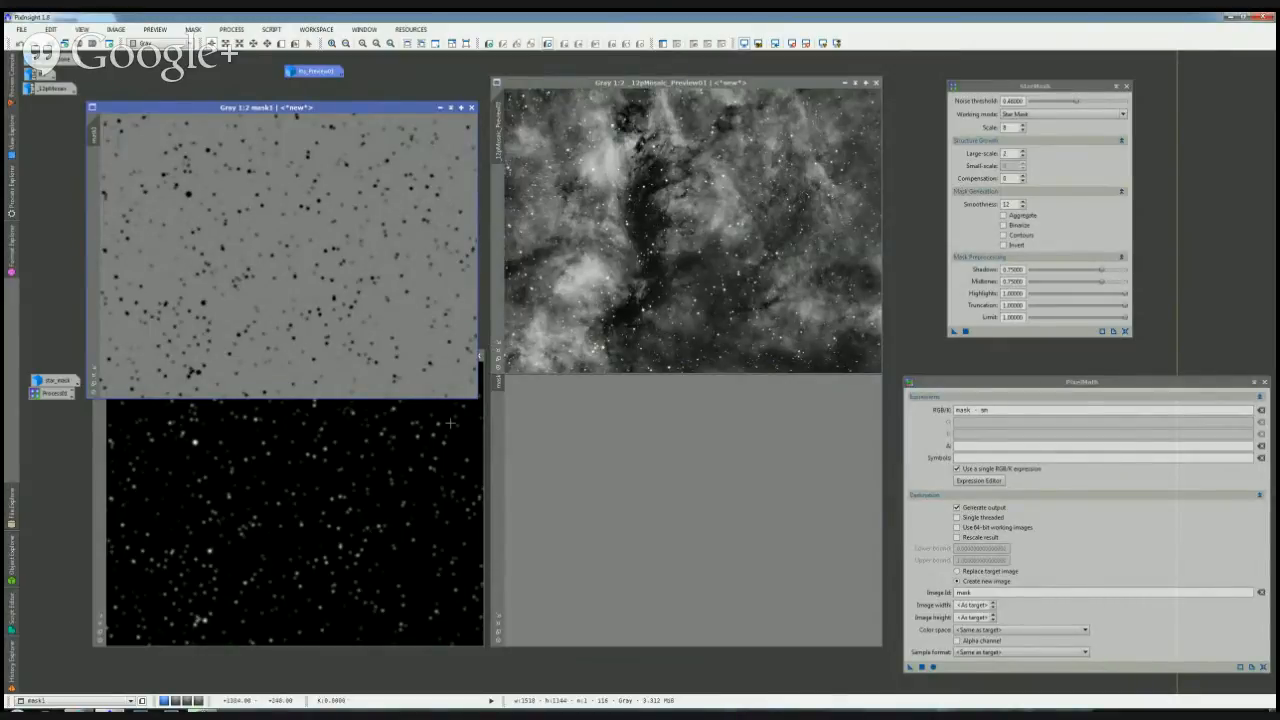
{"action": "left_click", "coordinate": [378, 490]}
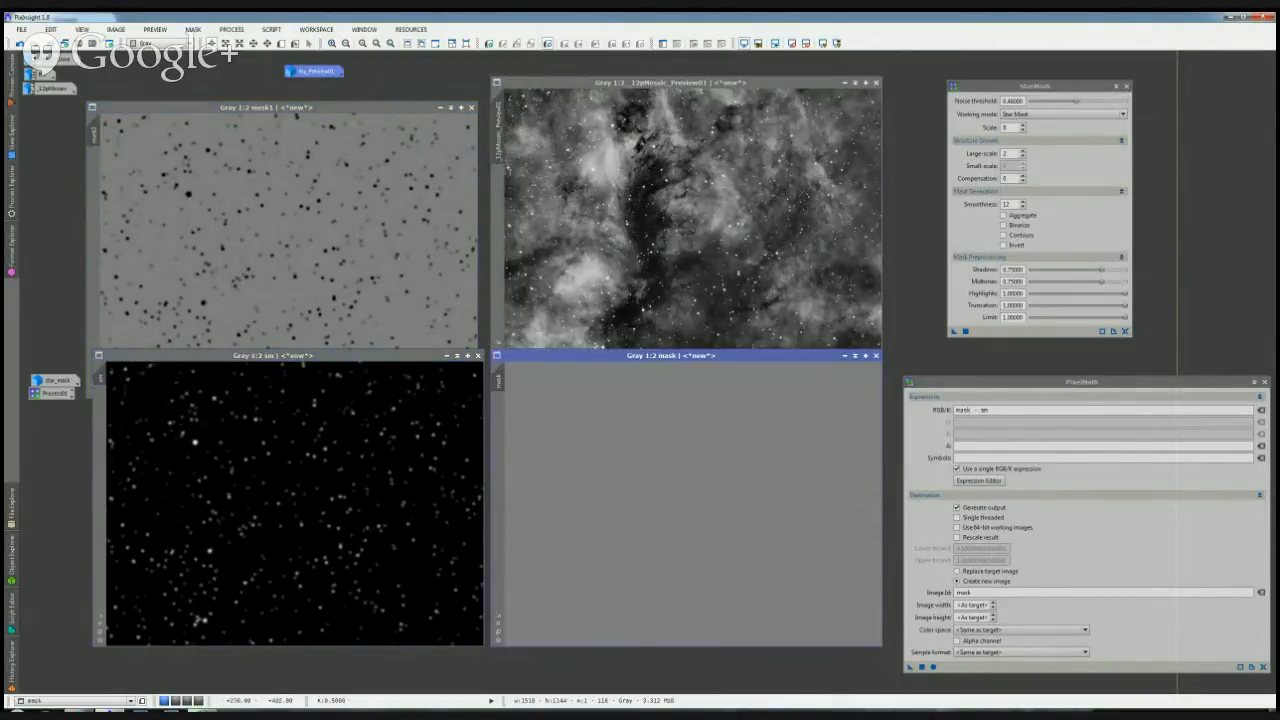
{"action": "left_click", "coordinate": [326, 248]}
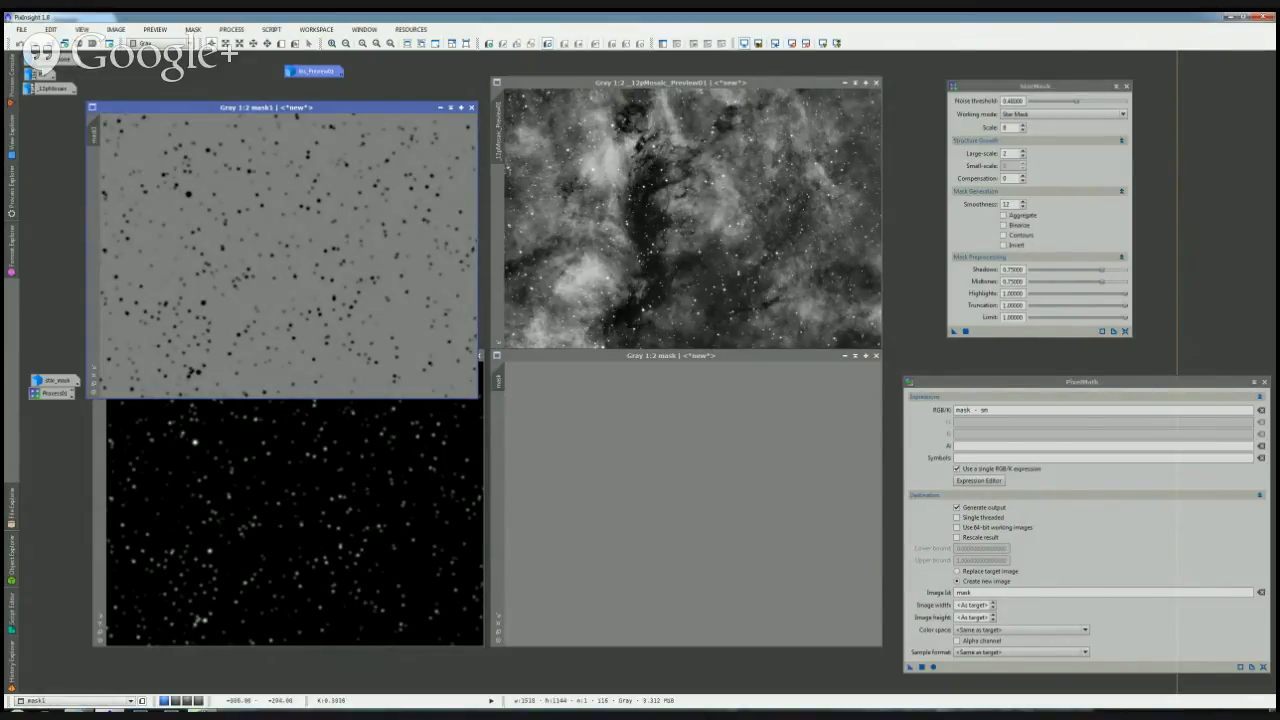
{"action": "double_click", "coordinate": [94, 132]}
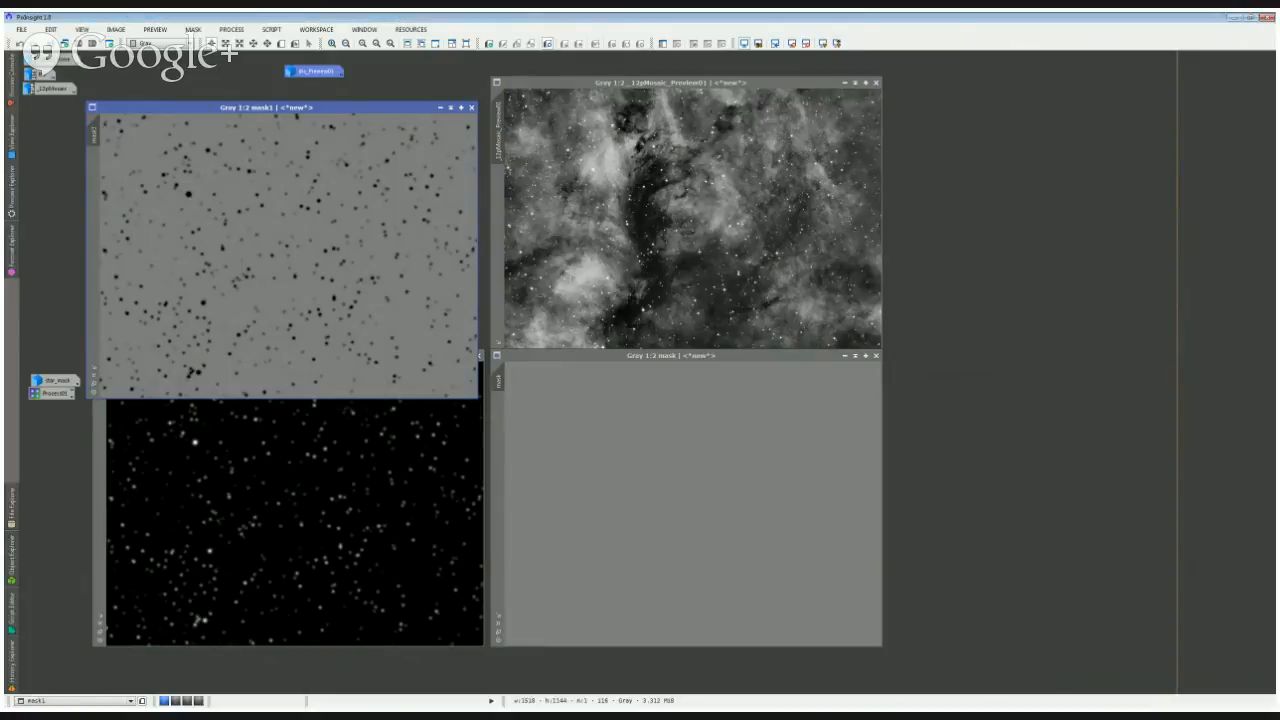
{"action": "left_click_drag", "start_coordinate": [94, 132], "coordinate": [497, 210]}
{"action": "left_click", "coordinate": [636, 214]}
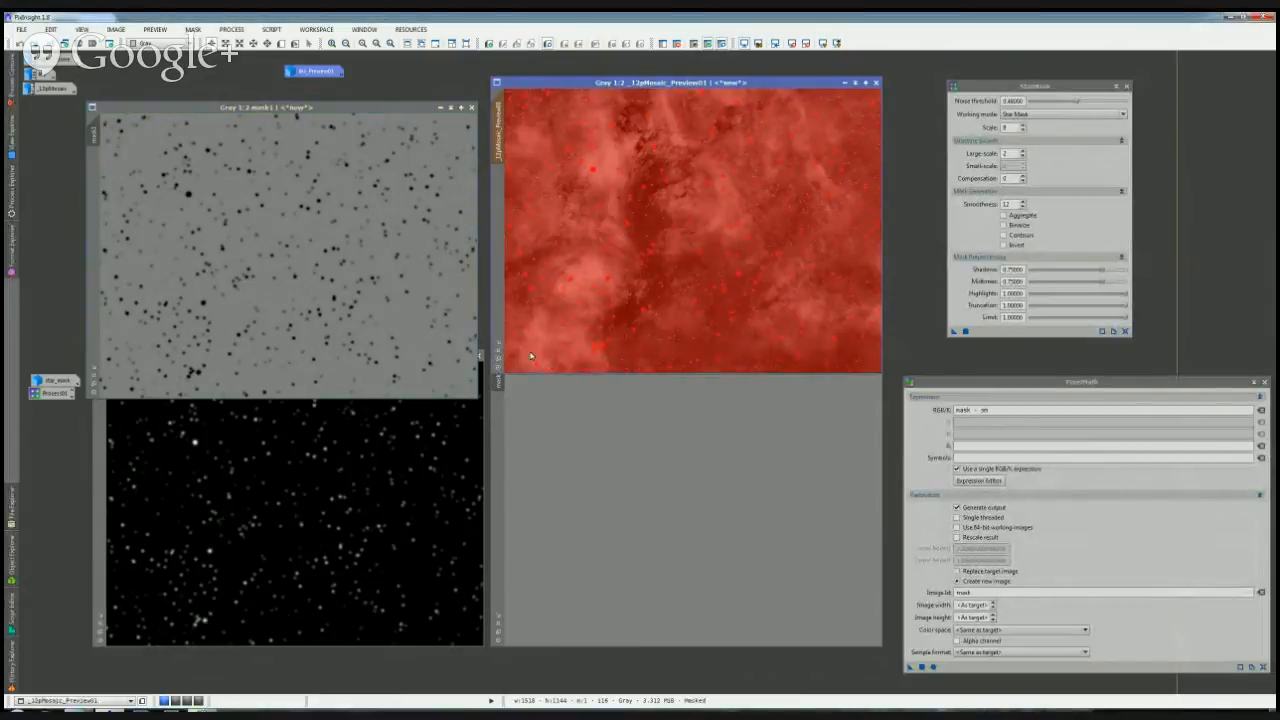
Step: Move the masked mosaic preview toward the middle of the workspace and examine the mask overlay around its stars up close
{"action": "left_click_drag", "start_coordinate": [740, 83], "coordinate": [660, 161]}
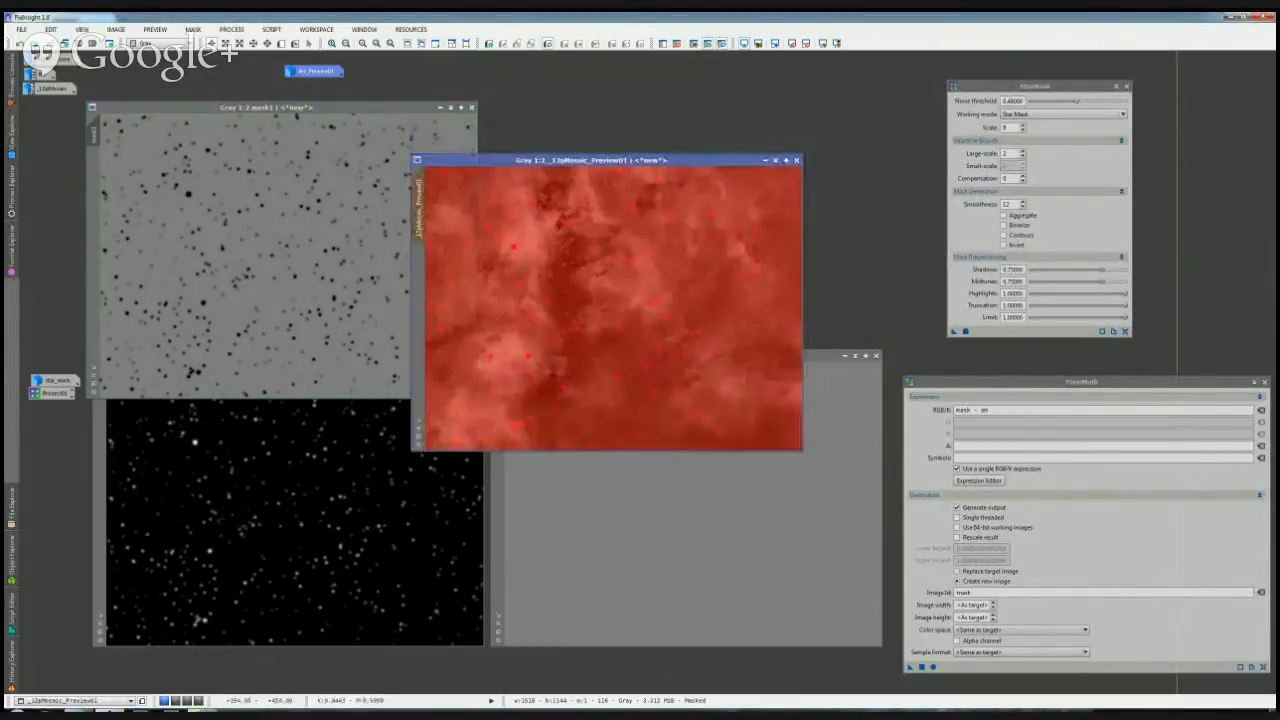
{"action": "scroll", "coordinate": [533, 263], "scroll_direction": "up", "scroll_amount": 2}
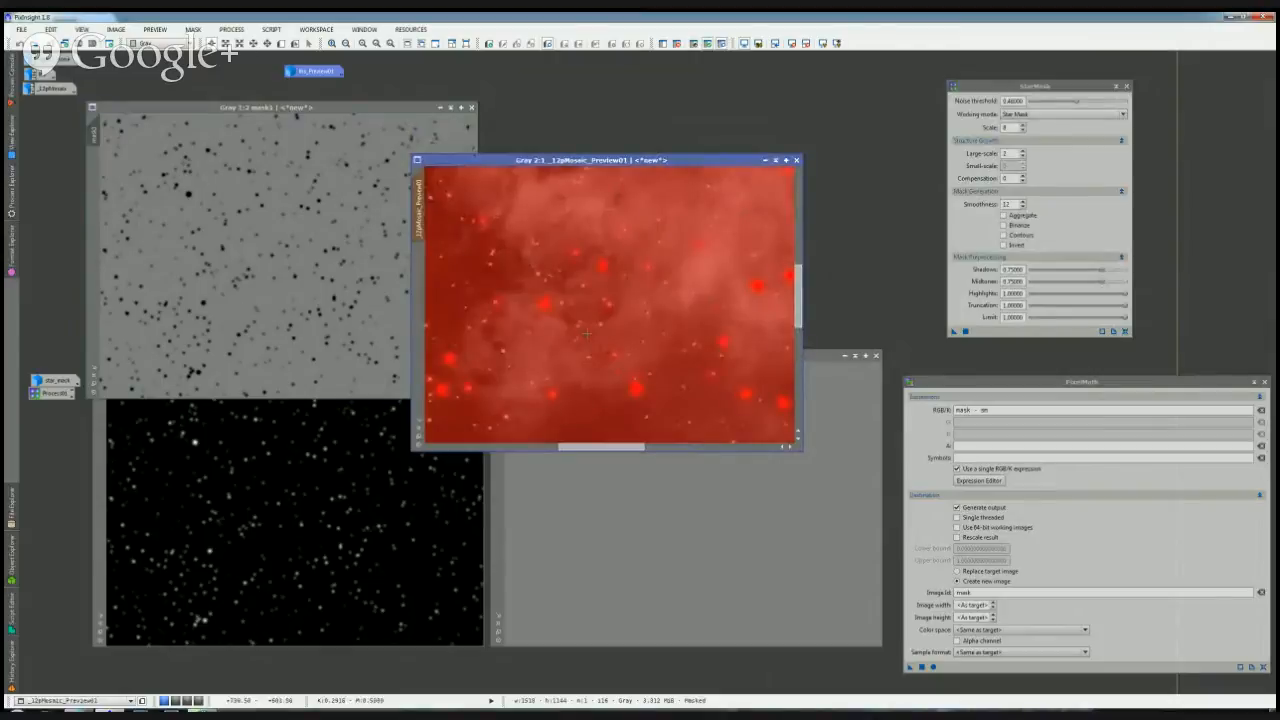
{"action": "scroll", "coordinate": [588, 333], "scroll_direction": "down", "scroll_amount": 1}
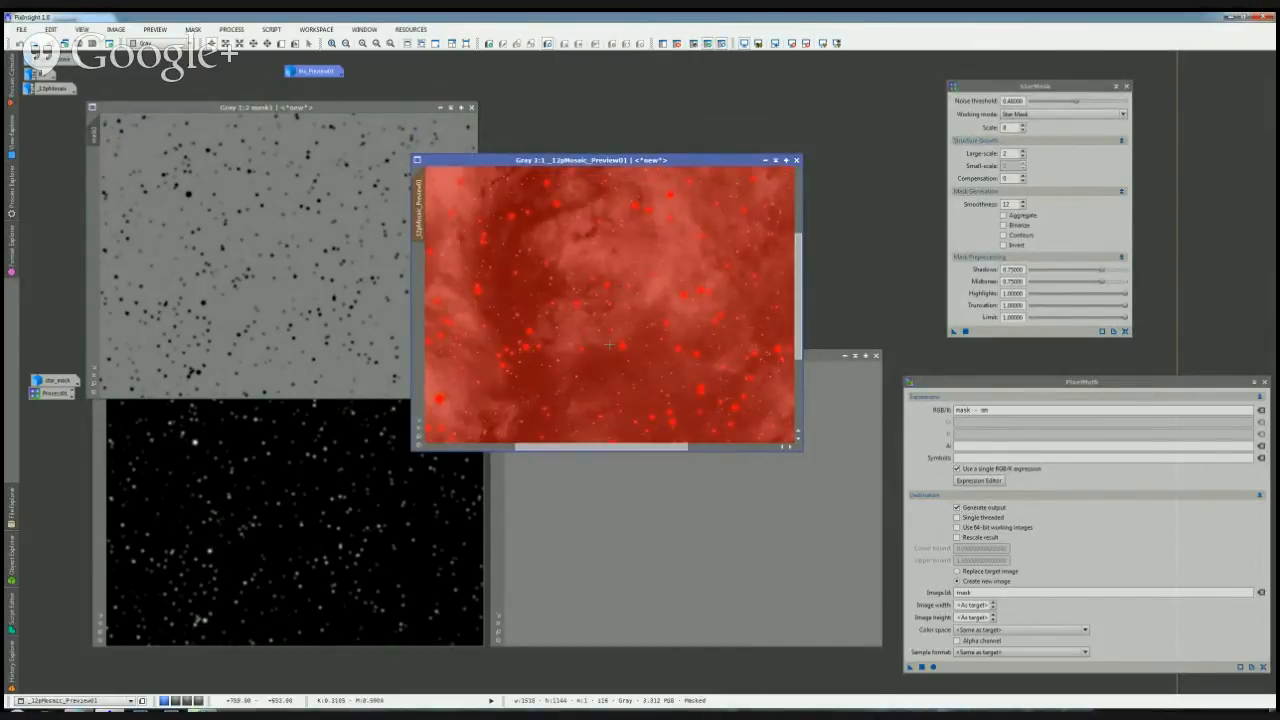
{"action": "scroll", "coordinate": [609, 340], "scroll_direction": "down", "scroll_amount": 1}
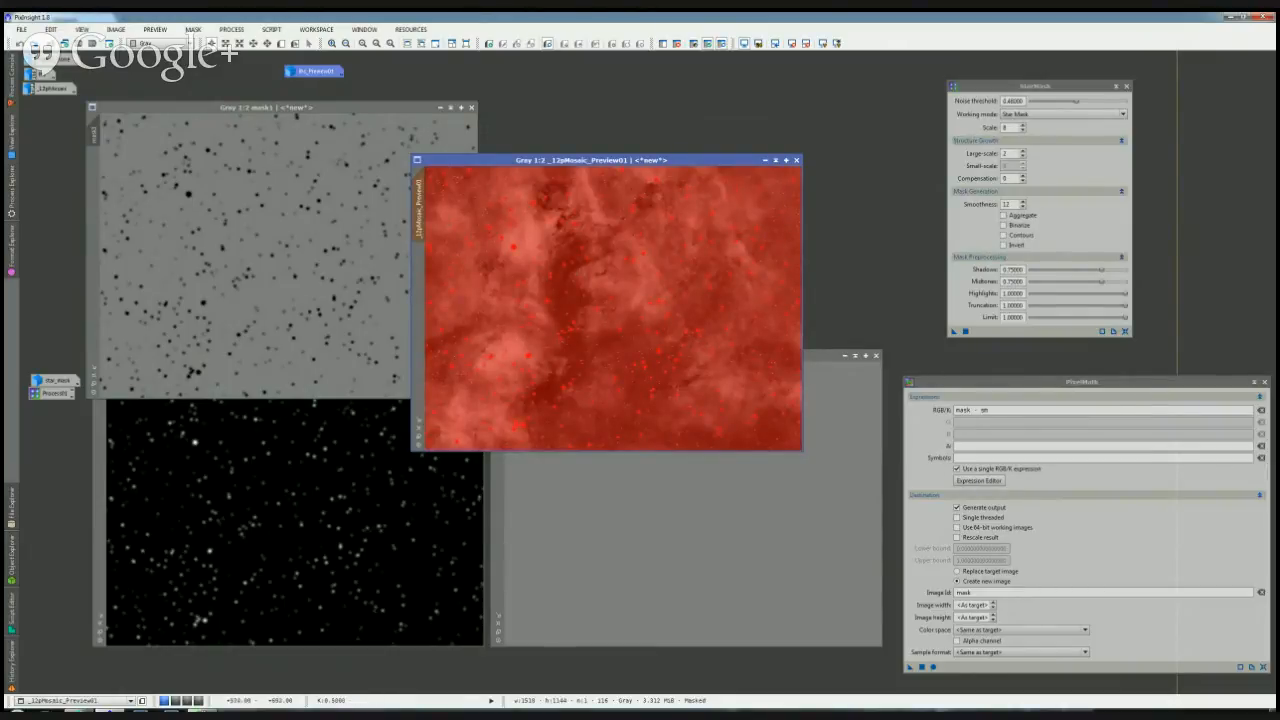
Step: Open HistogramTransformation beside the images, make it track the active mosaic preview, and start its real-time preview
{"action": "mouse_move", "coordinate": [13, 195]}
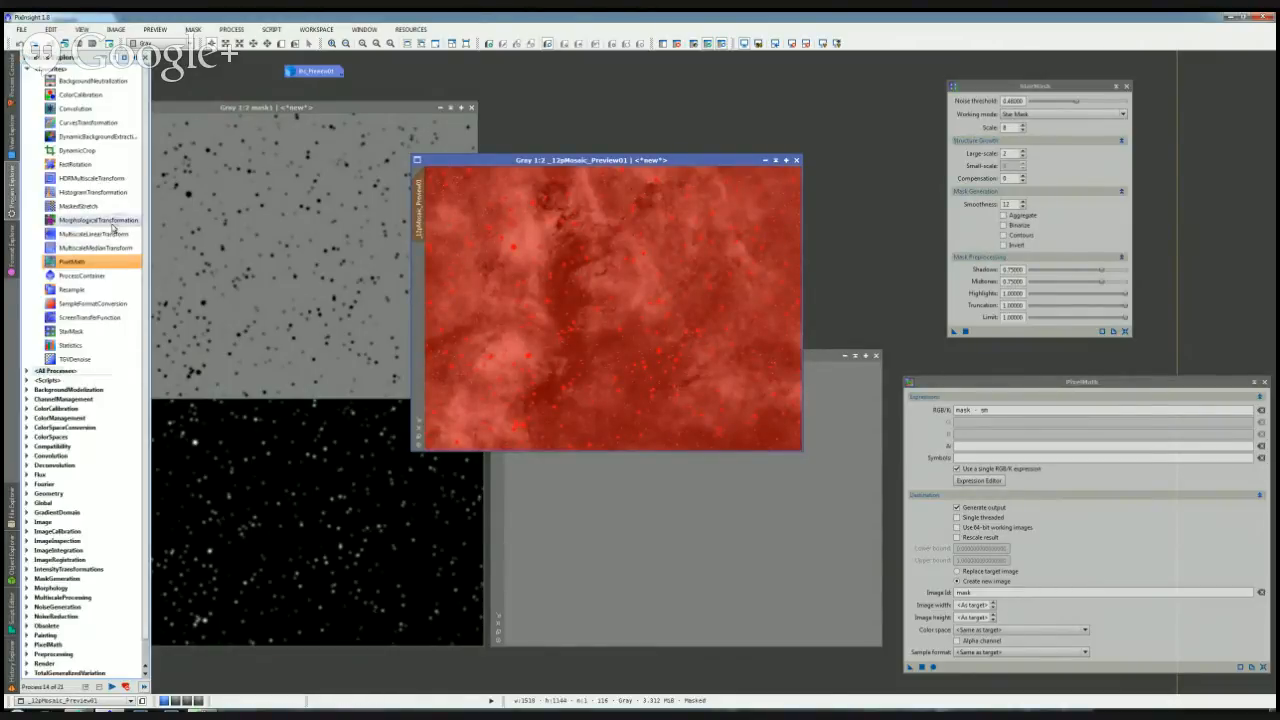
{"action": "double_click", "coordinate": [87, 193]}
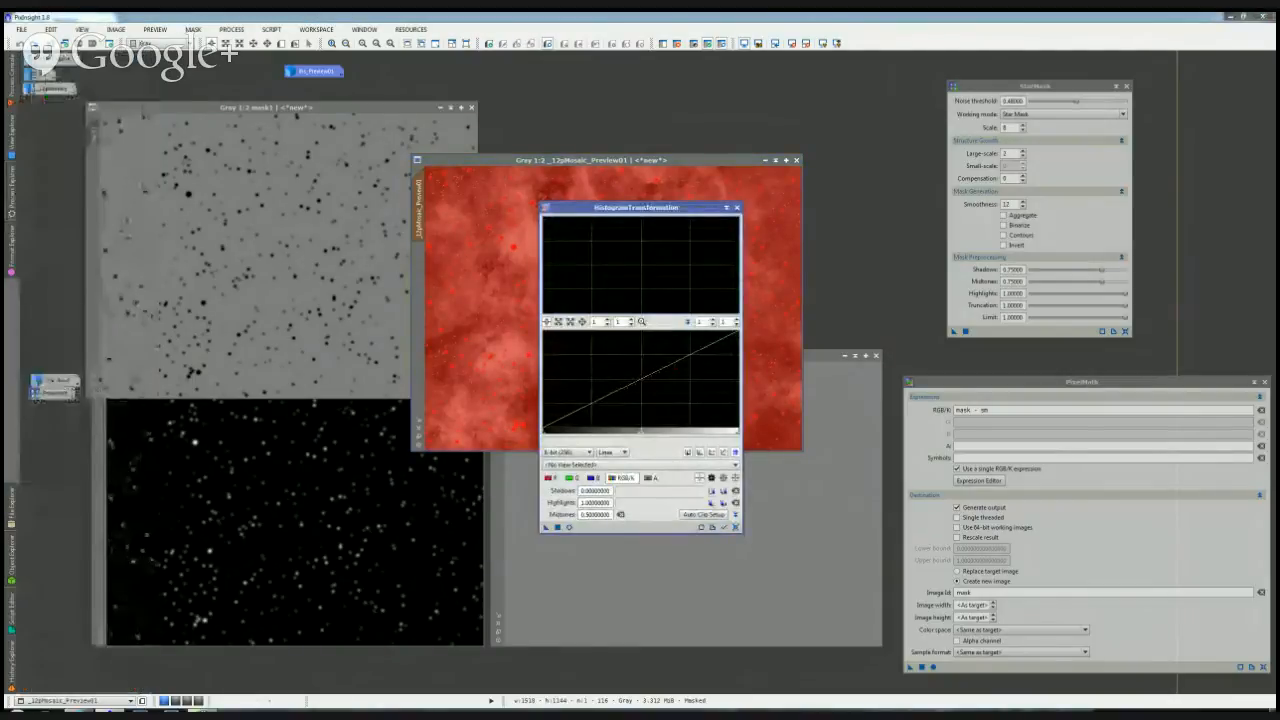
{"action": "left_click_drag", "start_coordinate": [636, 207], "coordinate": [939, 77]}
{"action": "left_click", "coordinate": [1028, 397]}
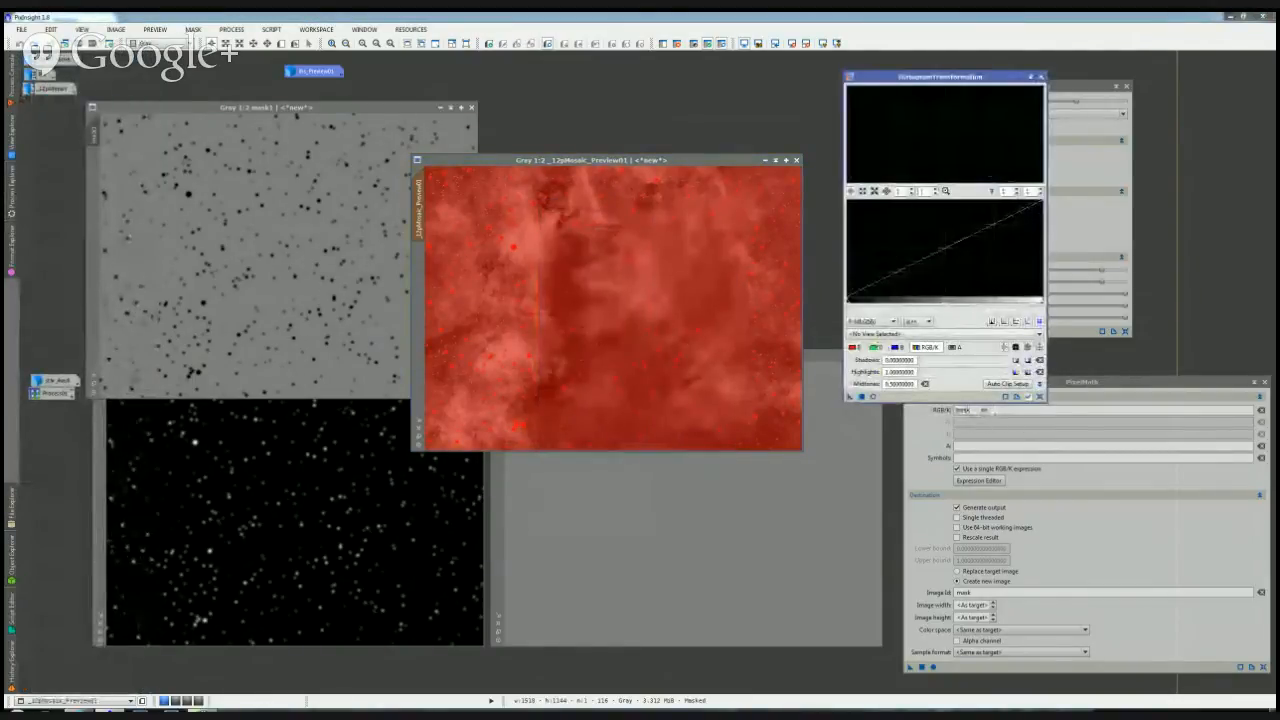
{"action": "left_click", "coordinate": [873, 397]}
{"action": "left_click_drag", "start_coordinate": [550, 188], "coordinate": [422, 107]}
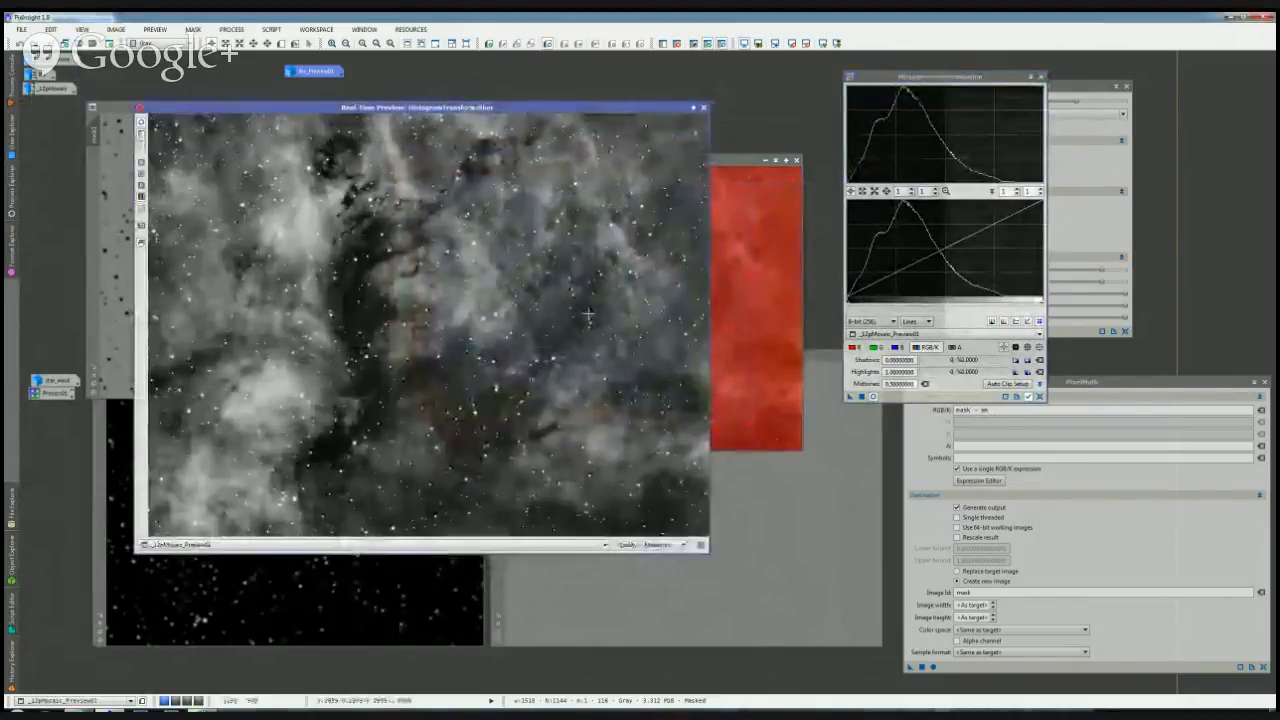
Step: Adjust the histogram stretch of the masked preview to midtones of about 0.33 and shadows of about 0.05
{"action": "left_click_drag", "start_coordinate": [945, 302], "coordinate": [920, 302]}
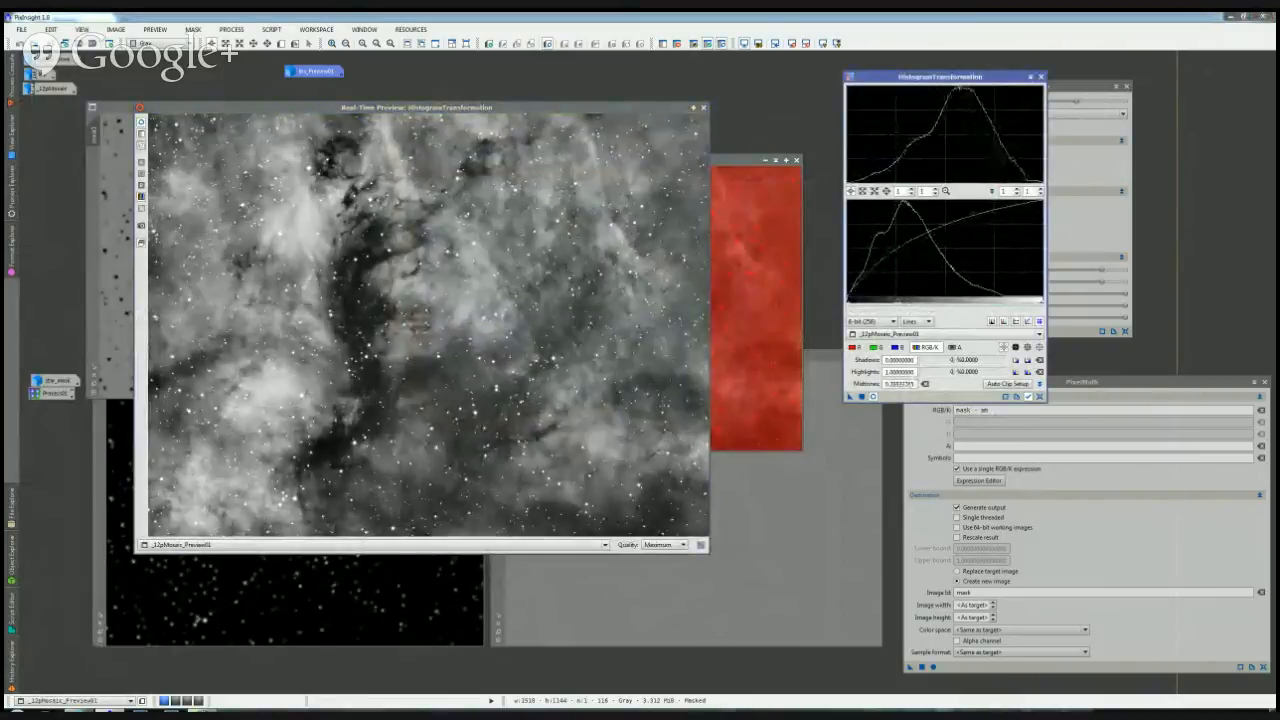
{"action": "left_click_drag", "start_coordinate": [920, 301], "coordinate": [901, 301]}
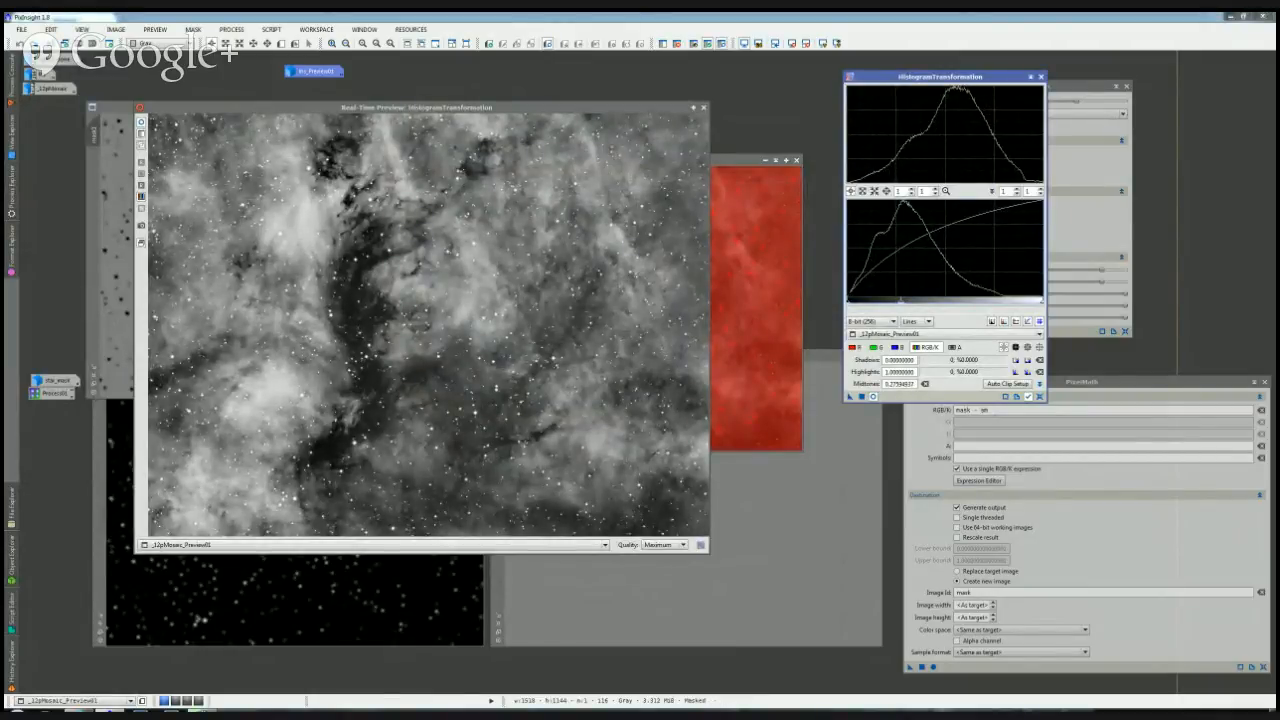
{"action": "left_click_drag", "start_coordinate": [901, 300], "coordinate": [896, 300]}
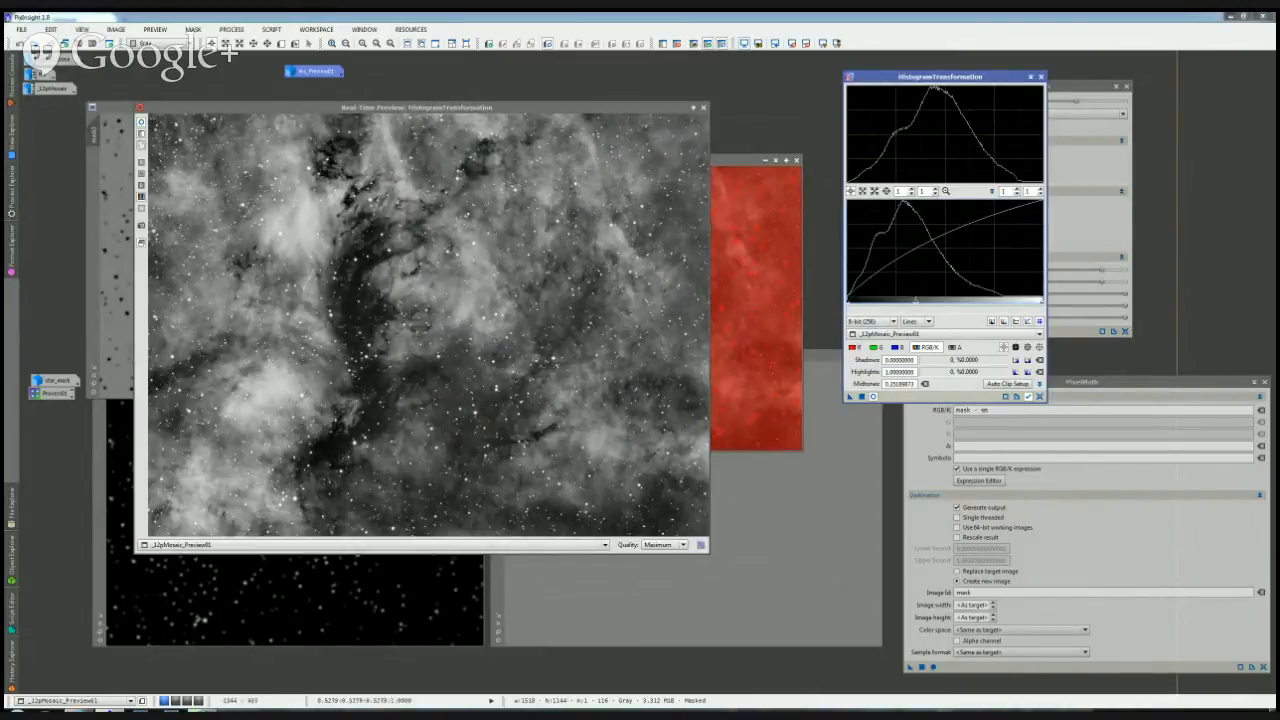
{"action": "mouse_move", "coordinate": [916, 301]}
{"action": "left_mouse_down"}
{"action": "mouse_move", "coordinate": [851, 301]}
{"action": "mouse_move", "coordinate": [919, 301]}
{"action": "left_mouse_up"}
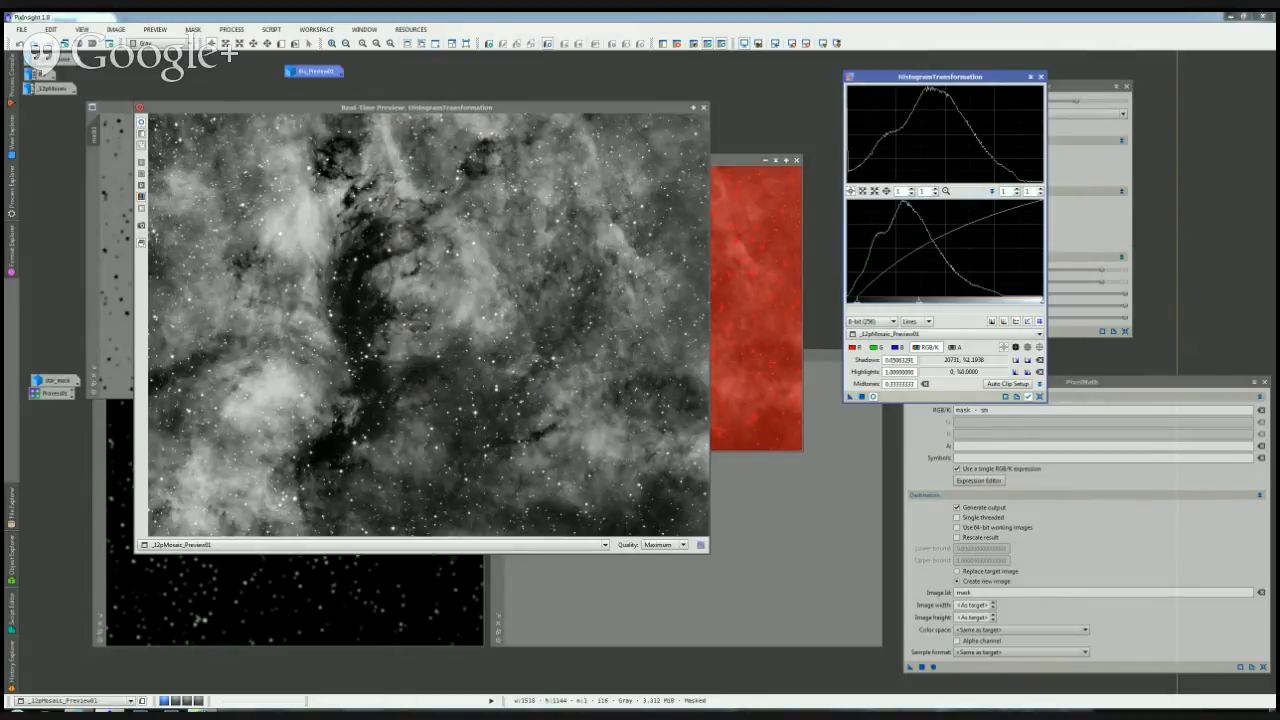
Step: Toggle the real-time preview repeatedly to compare the masked mosaic with and without the histogram stretch
{"action": "left_click", "coordinate": [873, 397]}
{"action": "left_click", "coordinate": [873, 397]}
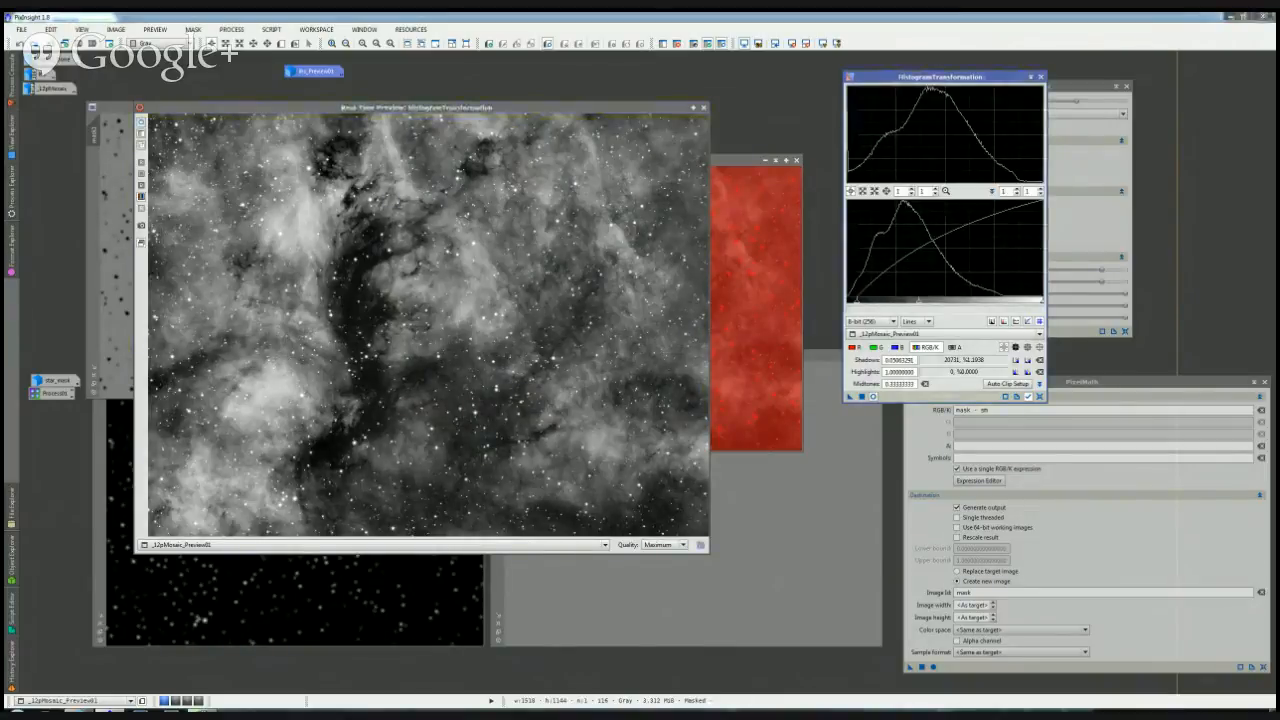
{"action": "left_click", "coordinate": [873, 397]}
{"action": "left_click", "coordinate": [873, 397]}
{"action": "left_click", "coordinate": [873, 397]}
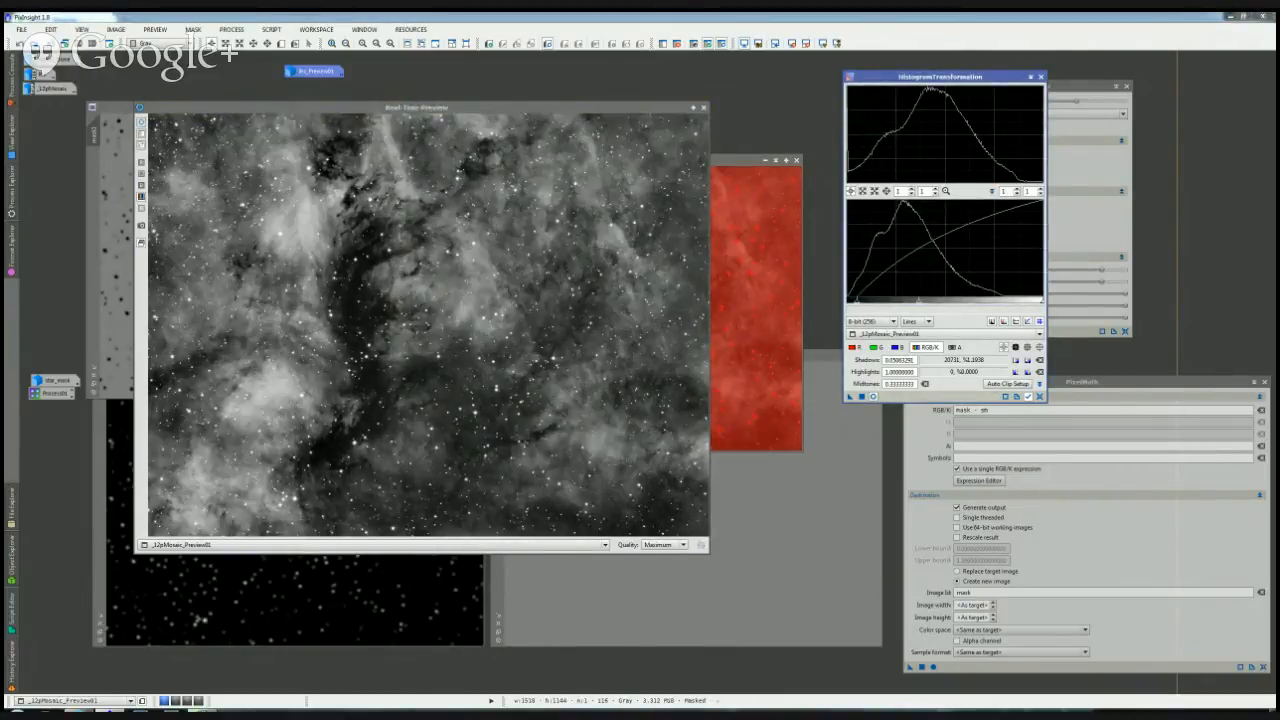
Step: Toggle the real-time preview a few more times to compare the masked mosaic before and after stretching, and close it
{"action": "left_click", "coordinate": [873, 397]}
{"action": "left_click", "coordinate": [873, 397]}
{"action": "left_click", "coordinate": [873, 397]}
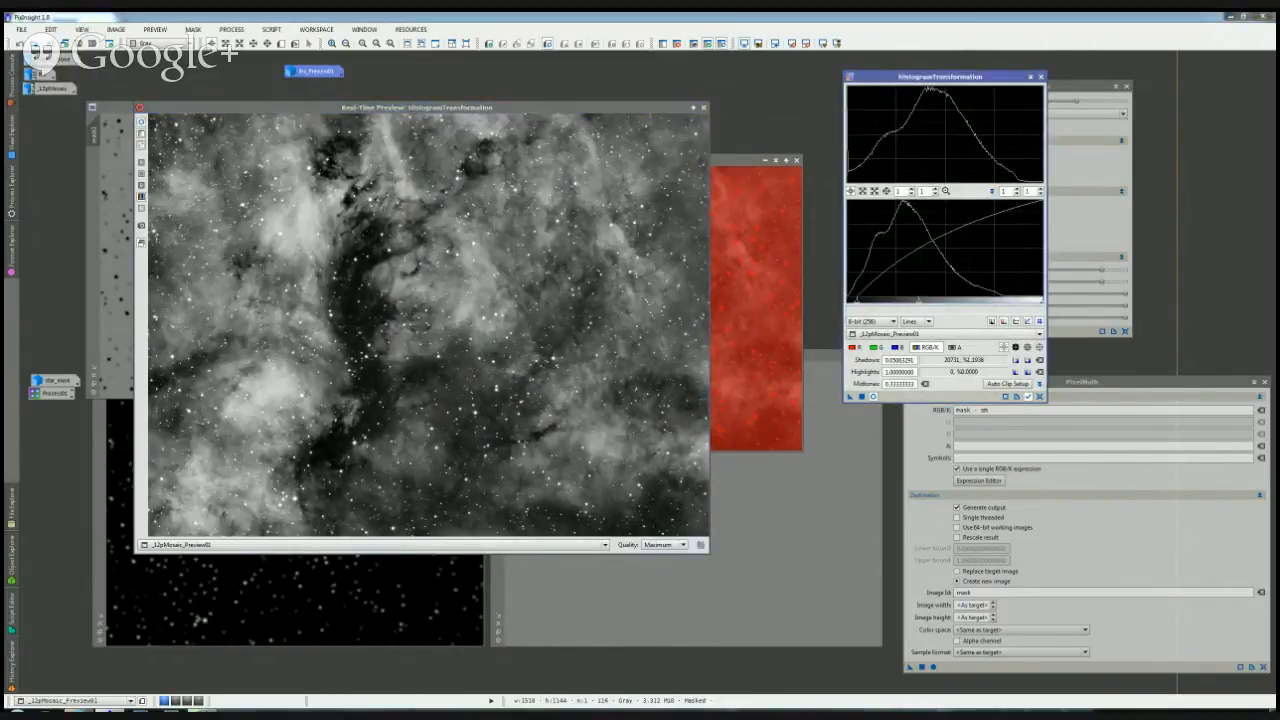
{"action": "left_click", "coordinate": [873, 397]}
{"action": "left_click", "coordinate": [873, 397]}
{"action": "left_click", "coordinate": [703, 107]}
Step: Create a preview covering the whole masked mosaic image and show it at 1:1 zoom beside HistogramTransformation
{"action": "left_click_drag", "start_coordinate": [672, 162], "coordinate": [638, 127]}
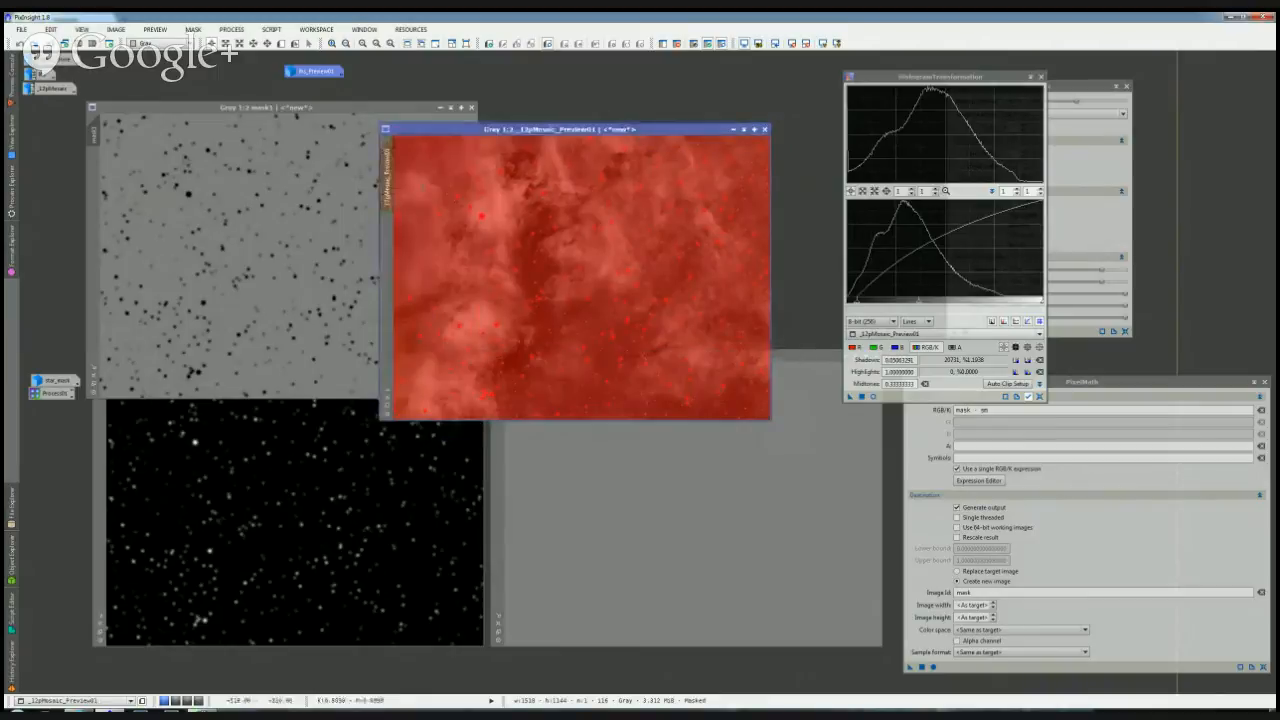
{"action": "left_click_drag", "start_coordinate": [388, 178], "coordinate": [387, 240]}
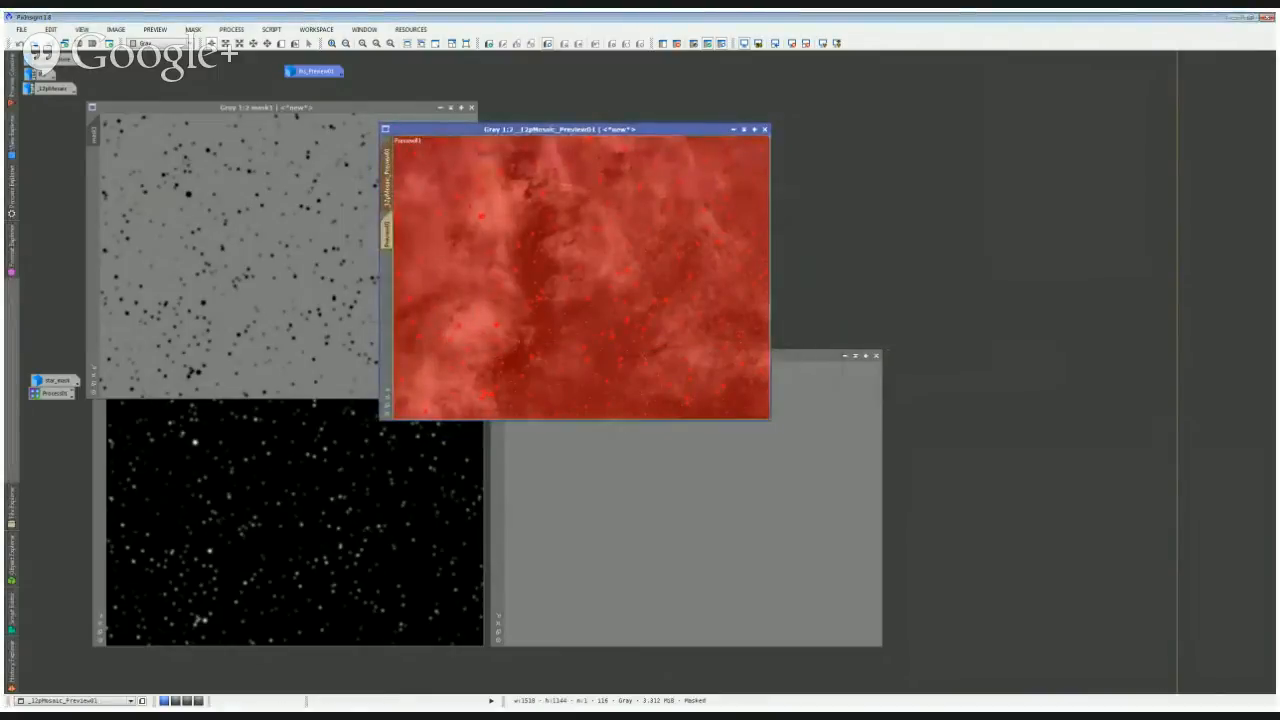
{"action": "left_click", "coordinate": [387, 238]}
{"action": "scroll", "coordinate": [590, 318], "scroll_direction": "down", "scroll_amount": 1}
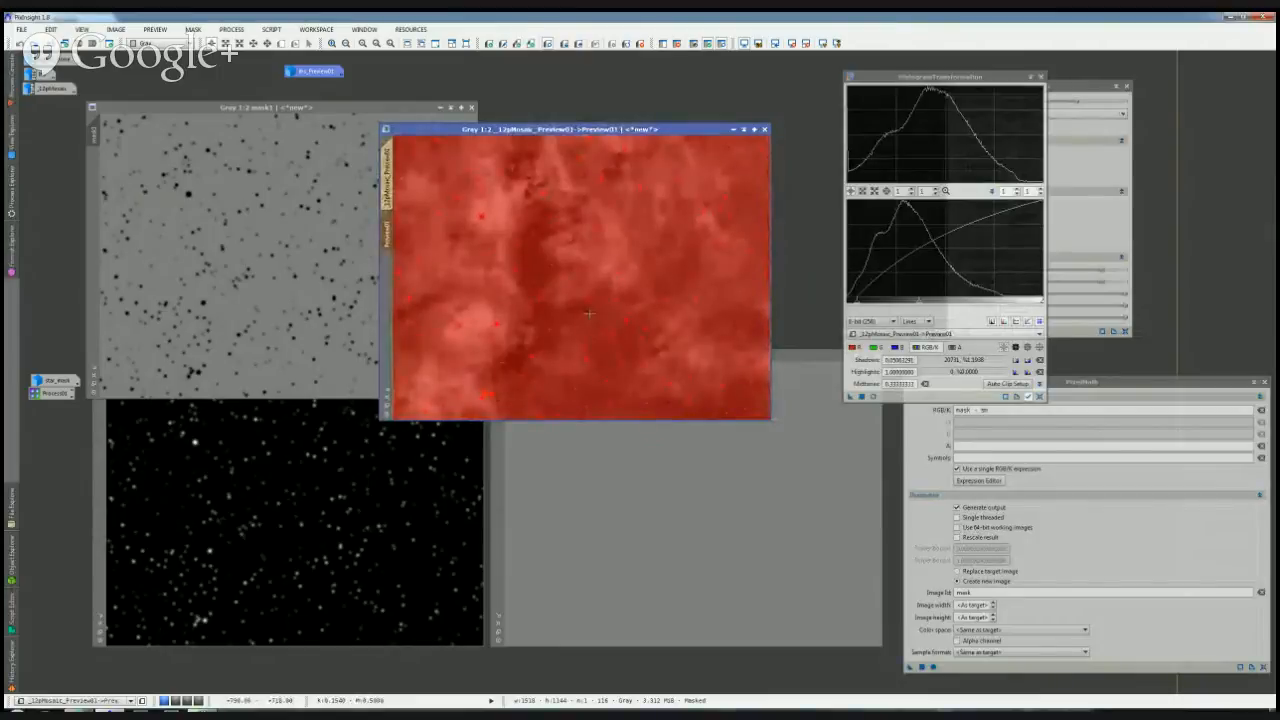
{"action": "key", "text": "ctrl+1"}
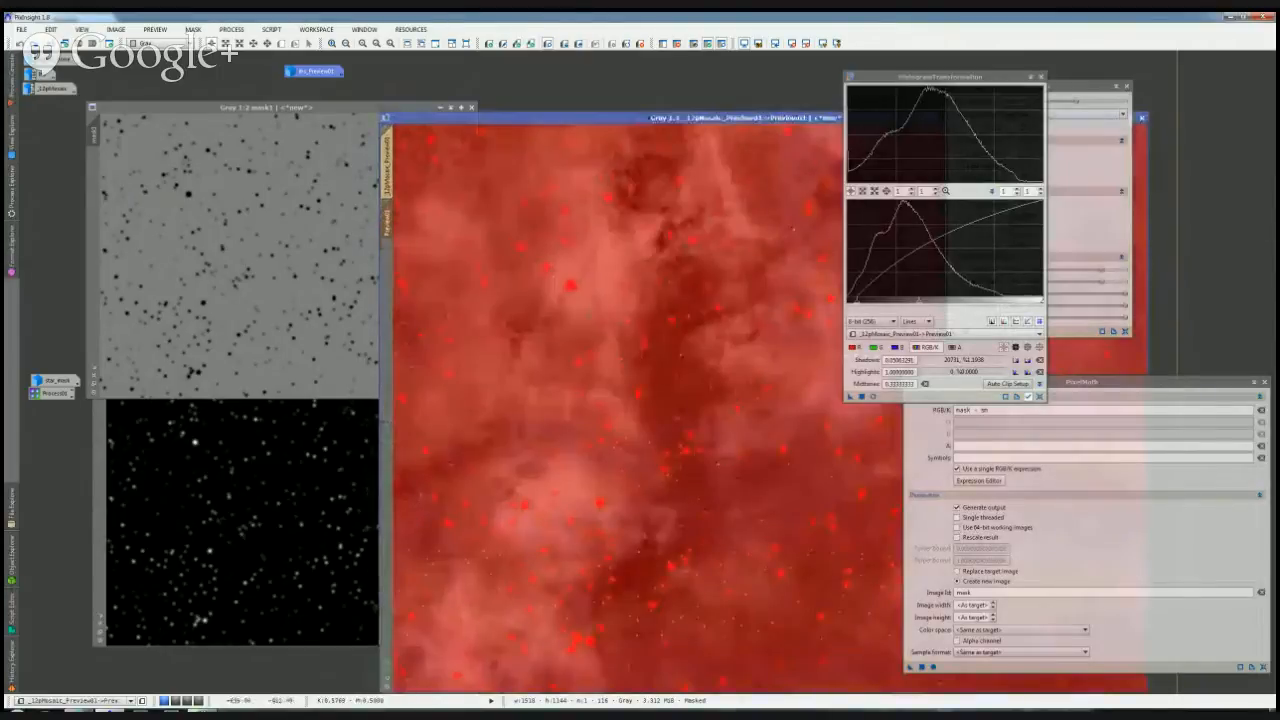
{"action": "left_click_drag", "start_coordinate": [723, 119], "coordinate": [440, 82]}
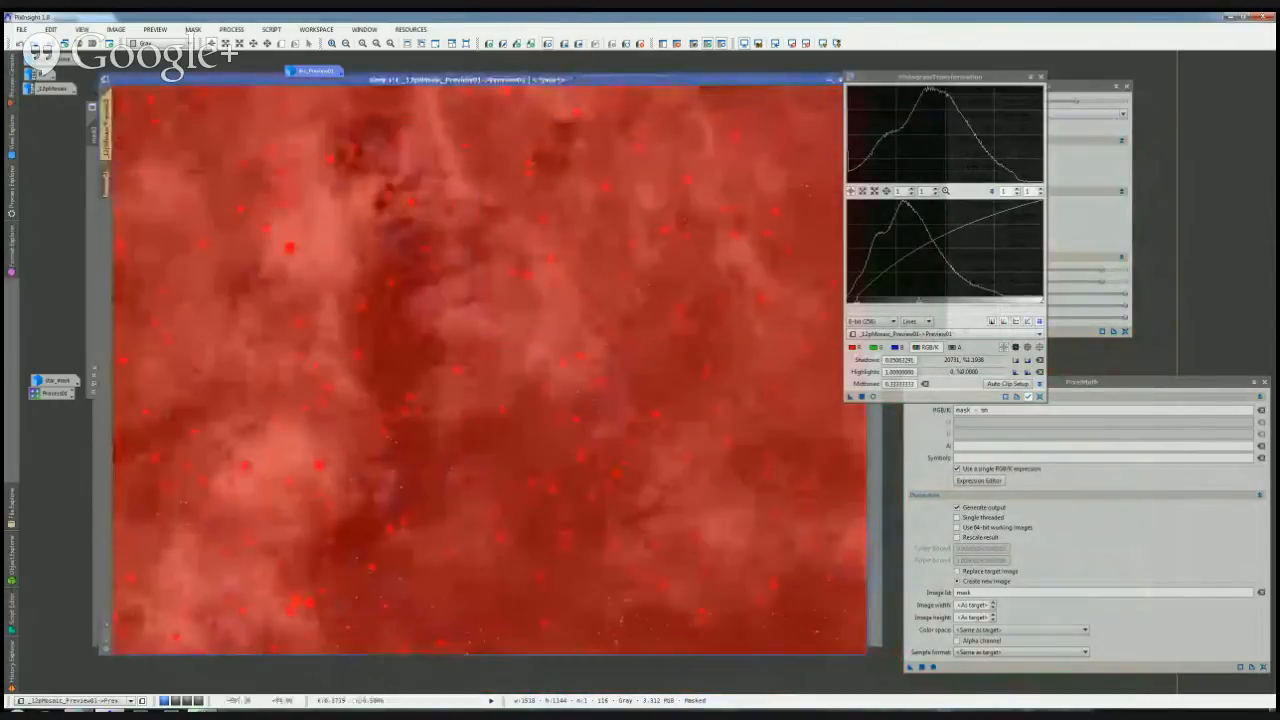
Step: Hide the red mask overlay and apply the histogram stretch to the new mosaic preview
{"action": "key", "text": "ctrl+k"}
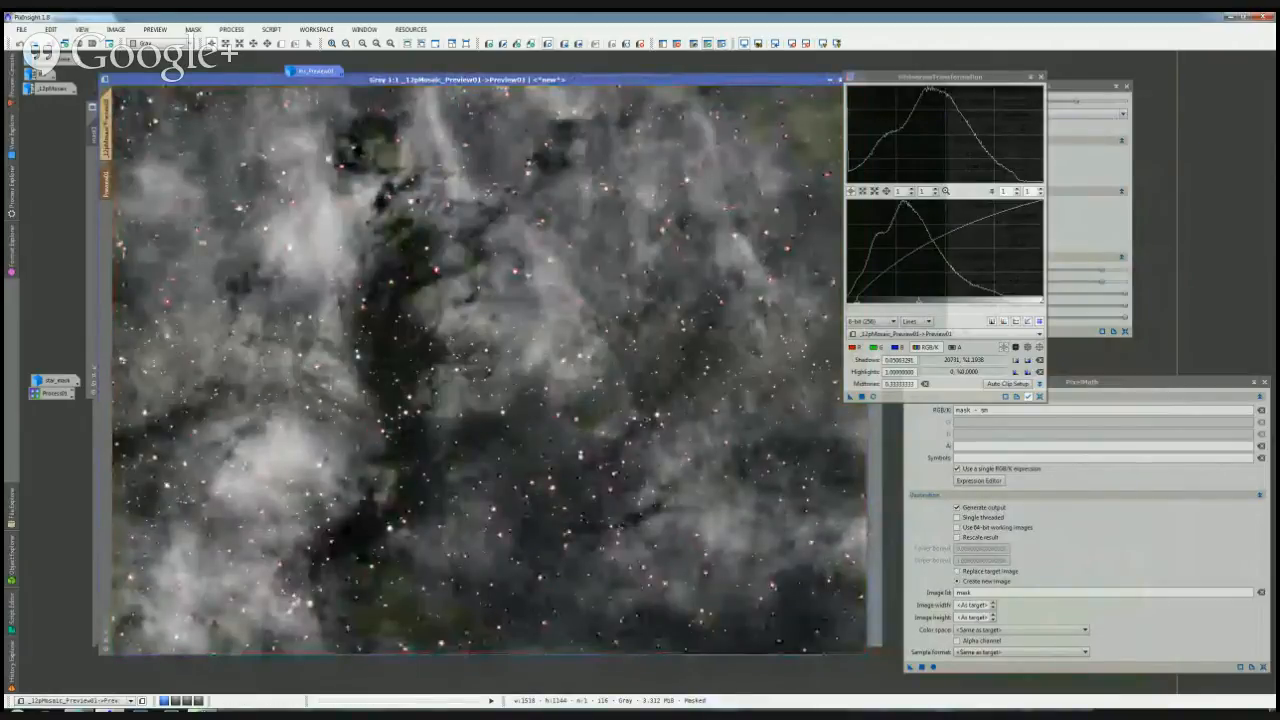
{"action": "key", "text": "alt+Tab"}
{"action": "key", "text": "alt+Tab"}
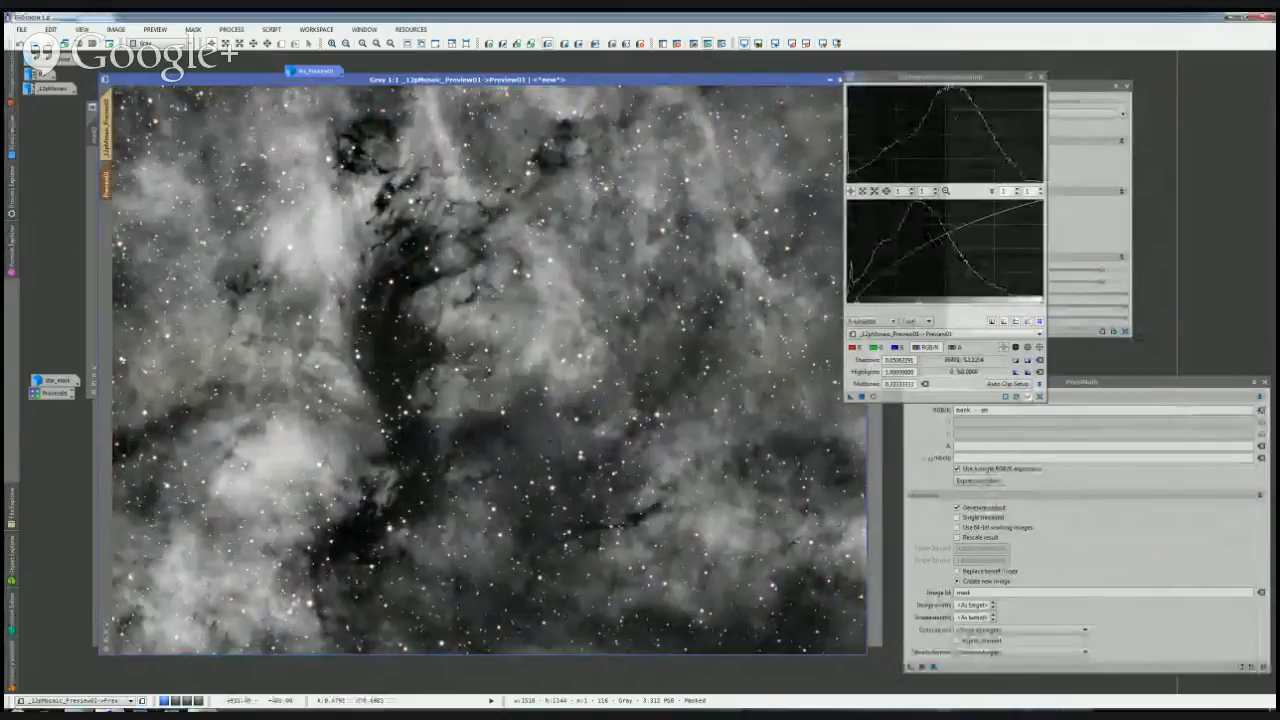
Step: Compare the mosaic preview's stars and nebulosity with and without the applied stretch at 3:1 zoom
{"action": "scroll", "coordinate": [490, 370], "scroll_direction": "up", "scroll_amount": 2}
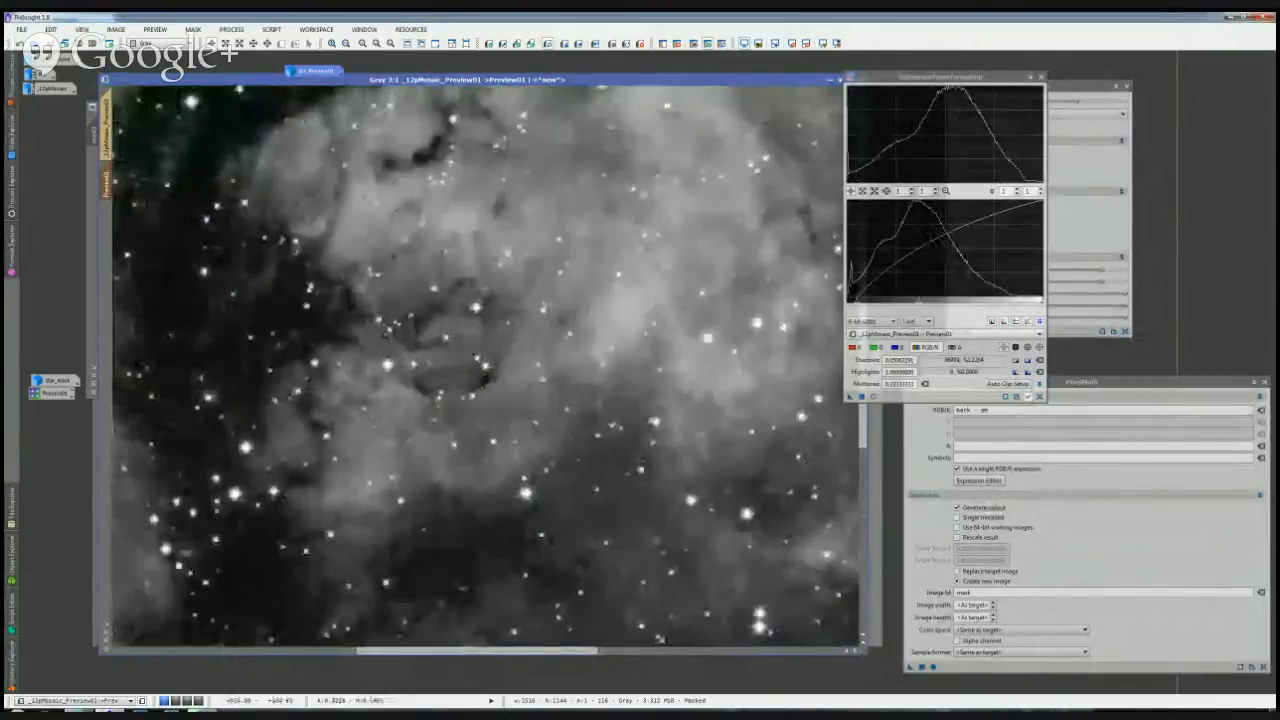
{"action": "left_click_drag", "start_coordinate": [800, 458], "coordinate": [540, 373]}
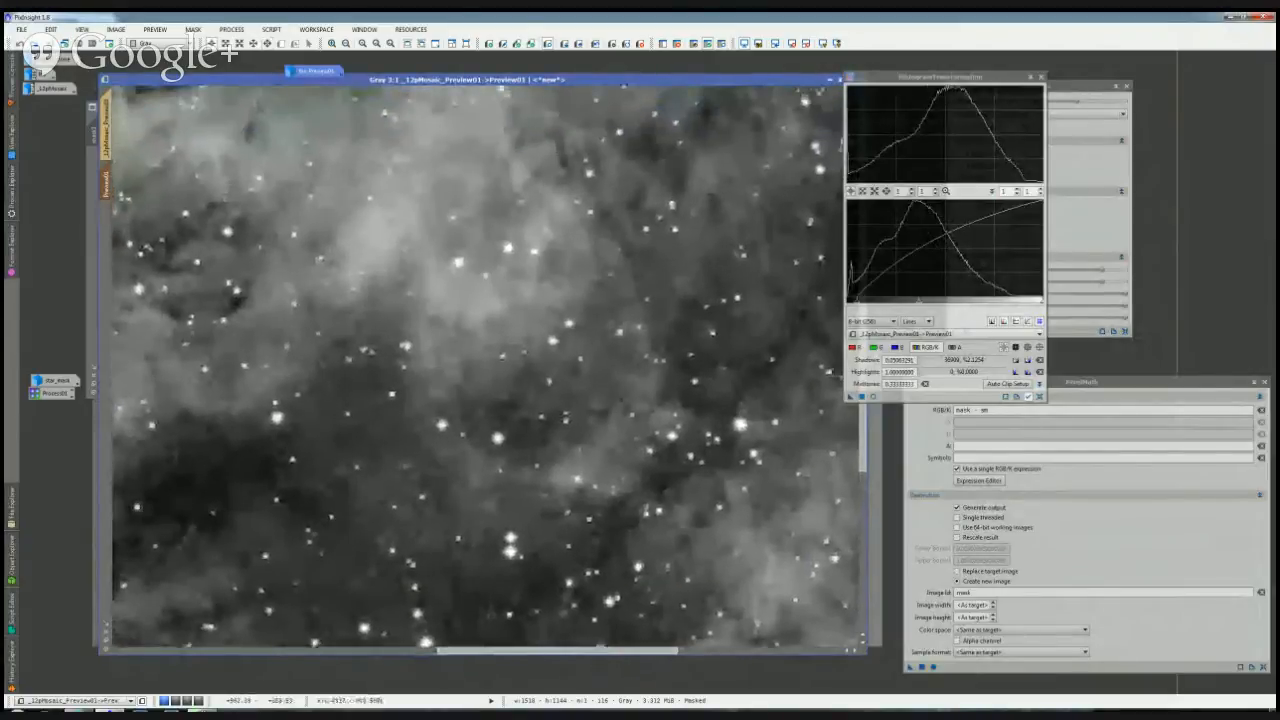
{"action": "key", "text": "ctrl+shift+z"}
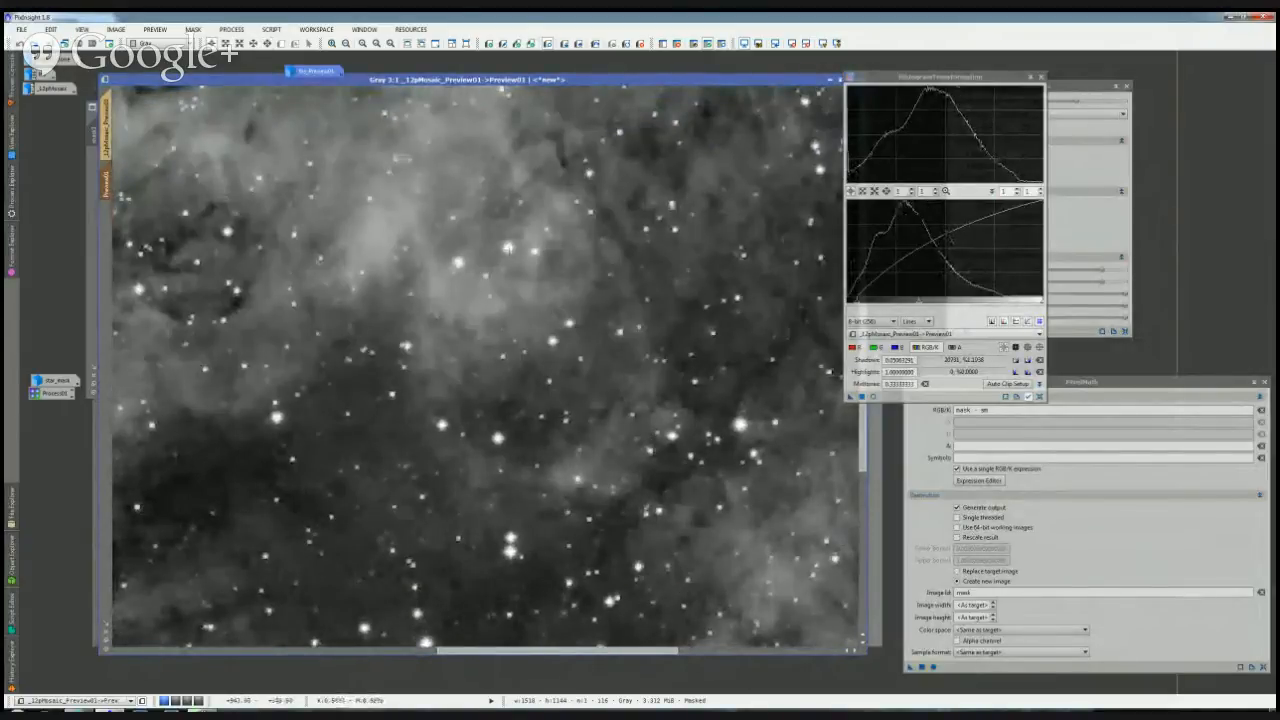
{"action": "key", "text": "ctrl+shift+z"}
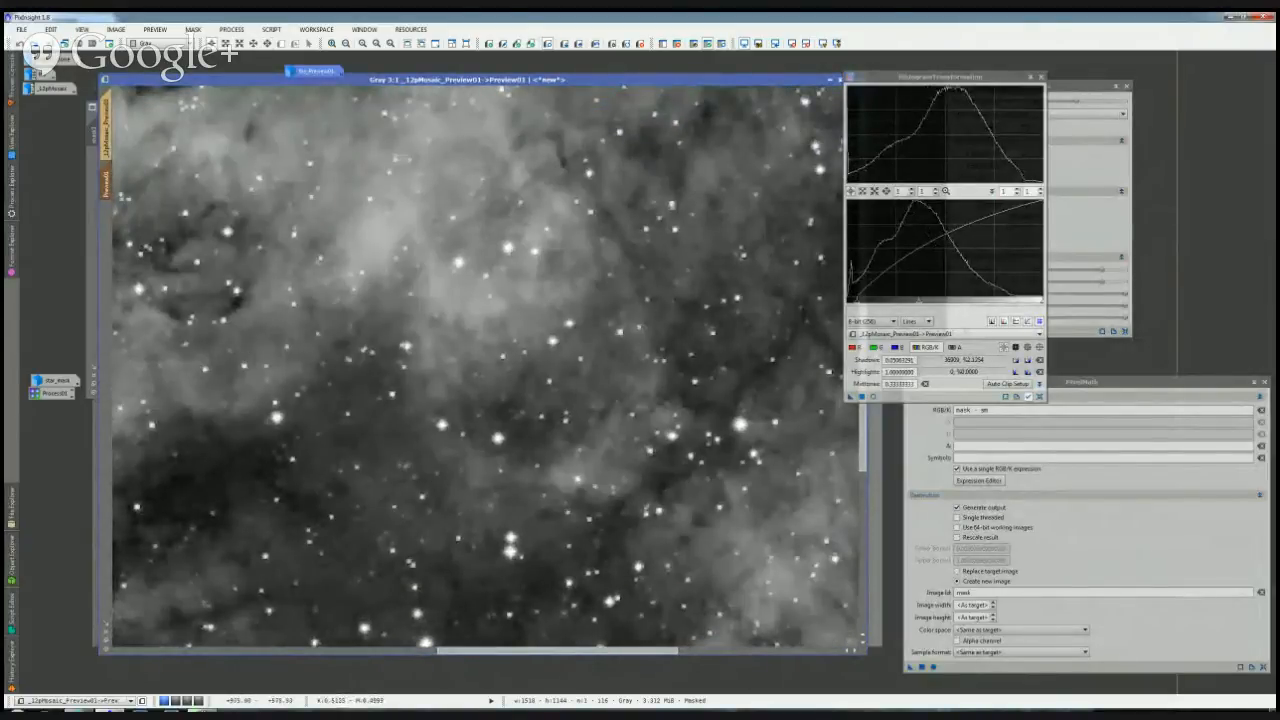
{"action": "key", "text": "ctrl+shift+z"}
{"action": "key", "text": "ctrl+shift+z"}
{"action": "key", "text": "ctrl+shift+z"}
{"action": "scroll", "coordinate": [720, 300], "scroll_direction": "down", "scroll_amount": 2}
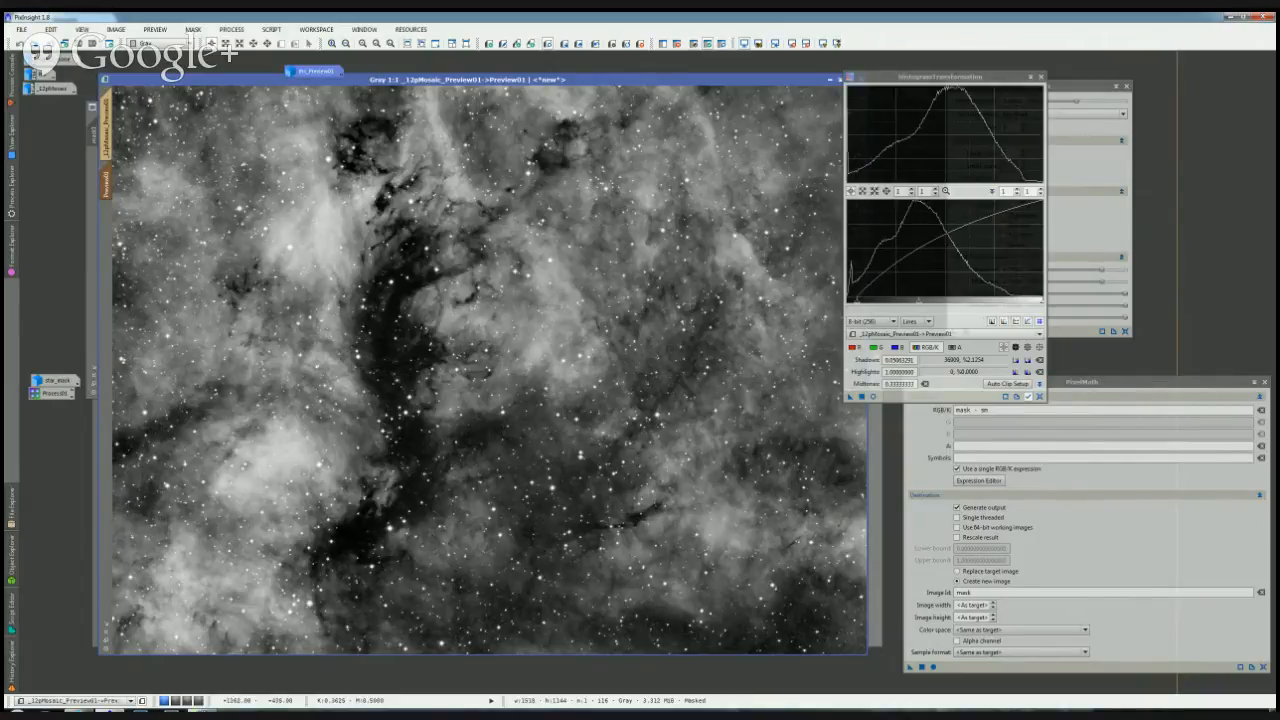
Step: Place the stretched mosaic preview at 1:2 zoom beside mask1, and bring the gray mask and mask1 to the front
{"action": "left_click_drag", "start_coordinate": [940, 77], "coordinate": [968, 80]}
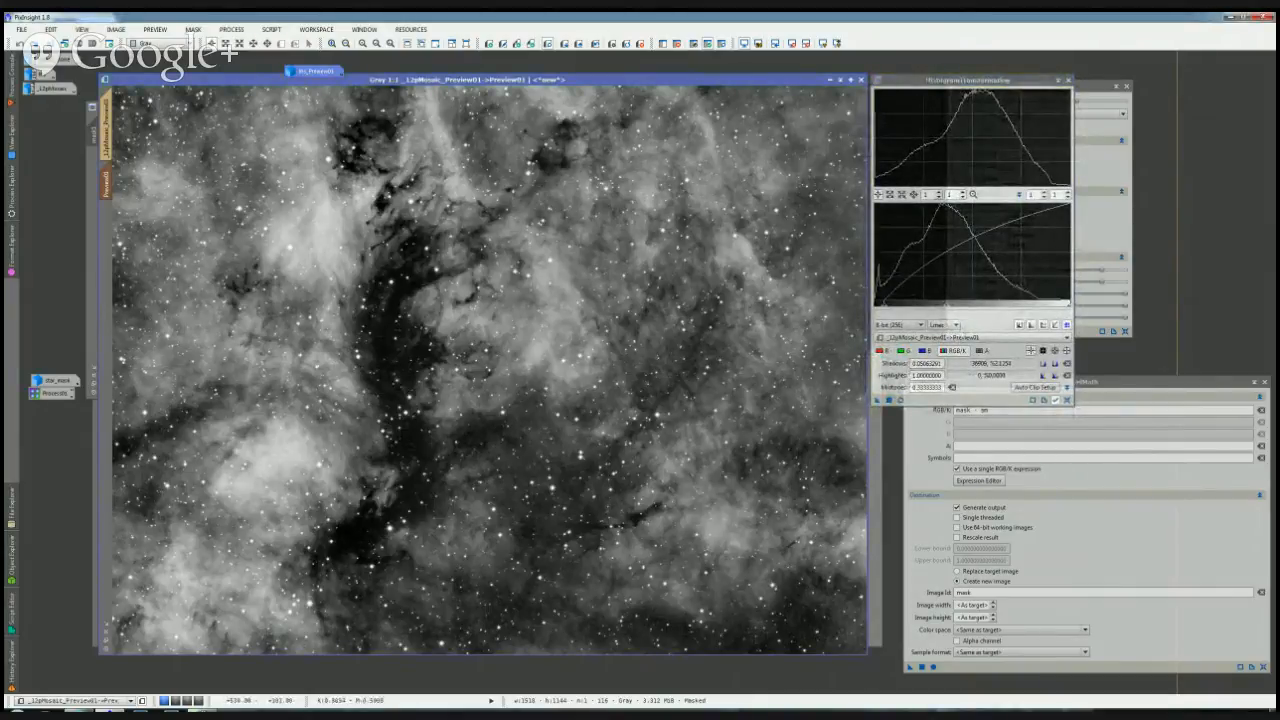
{"action": "left_click", "coordinate": [106, 638]}
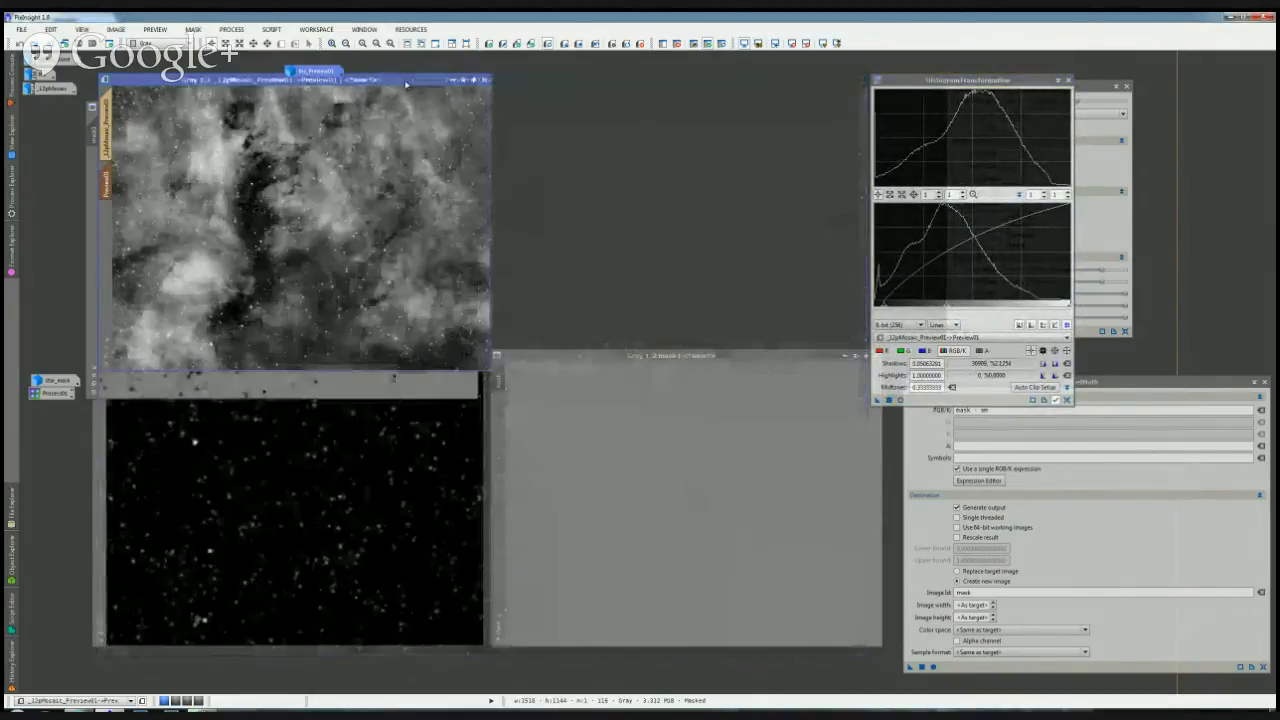
{"action": "left_click_drag", "start_coordinate": [404, 83], "coordinate": [787, 113]}
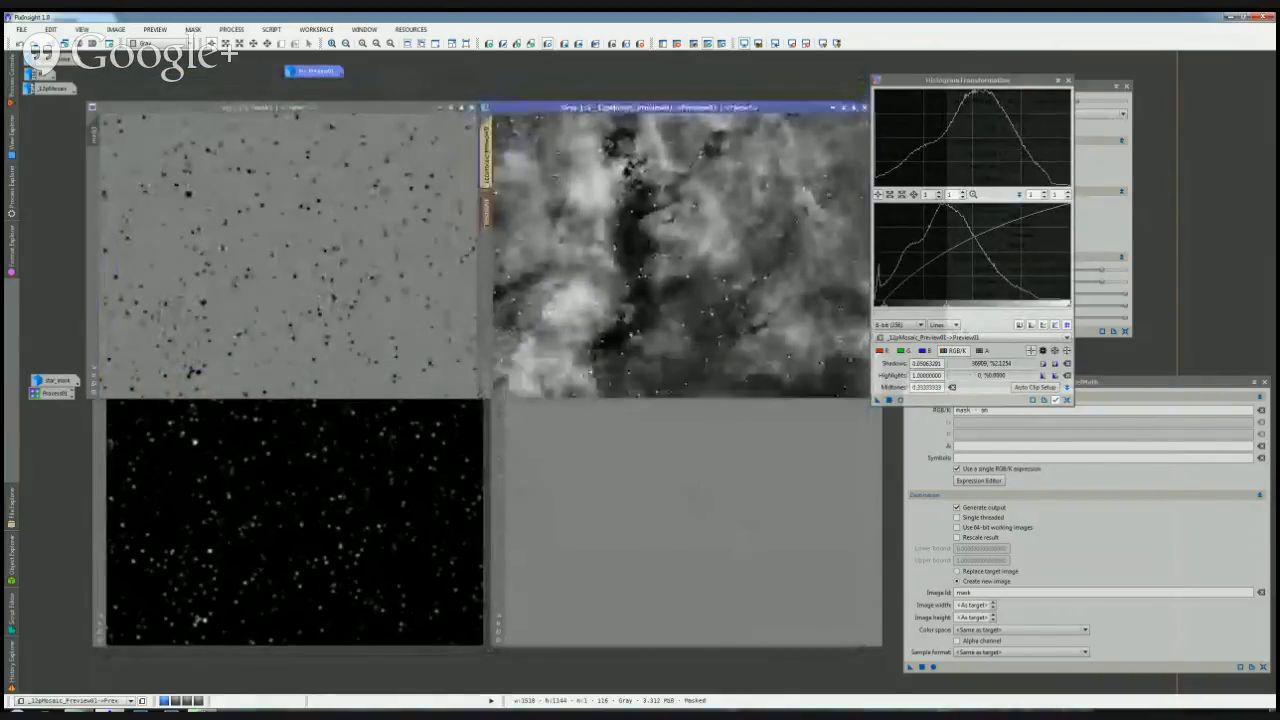
{"action": "left_click", "coordinate": [610, 490]}
{"action": "left_click", "coordinate": [400, 320]}
{"action": "left_click", "coordinate": [628, 560]}
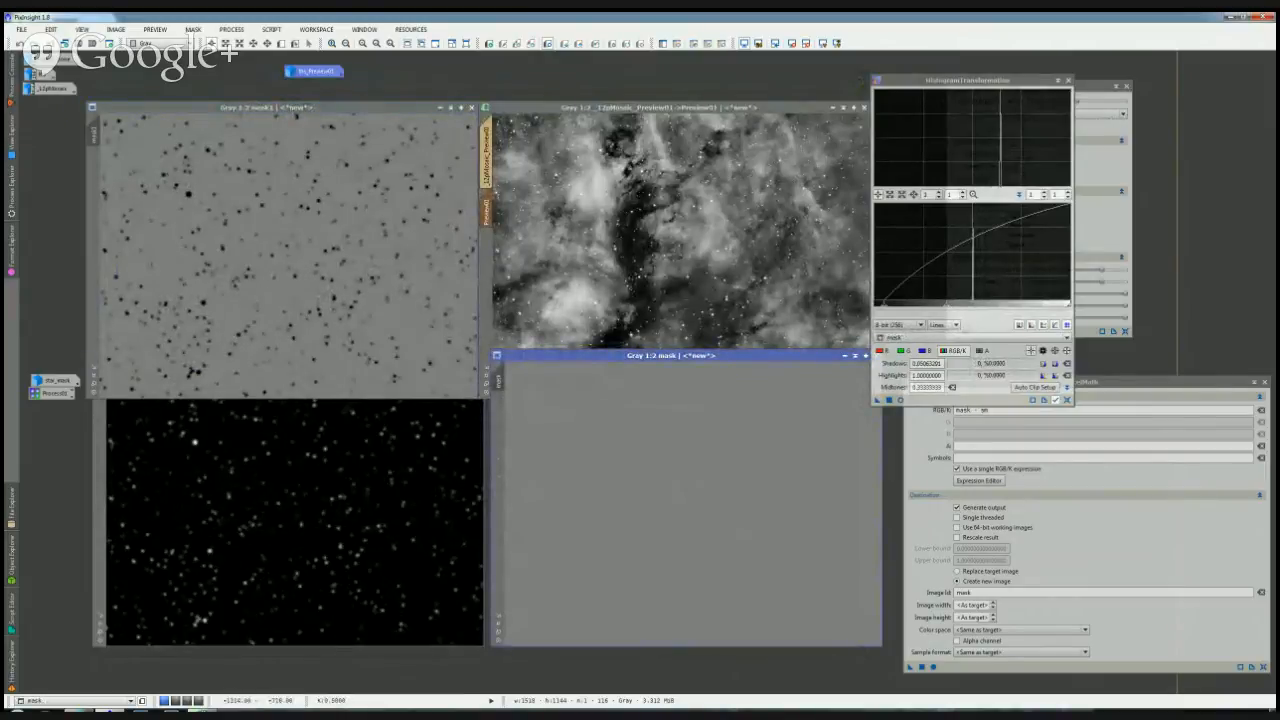
{"action": "left_click", "coordinate": [400, 260]}
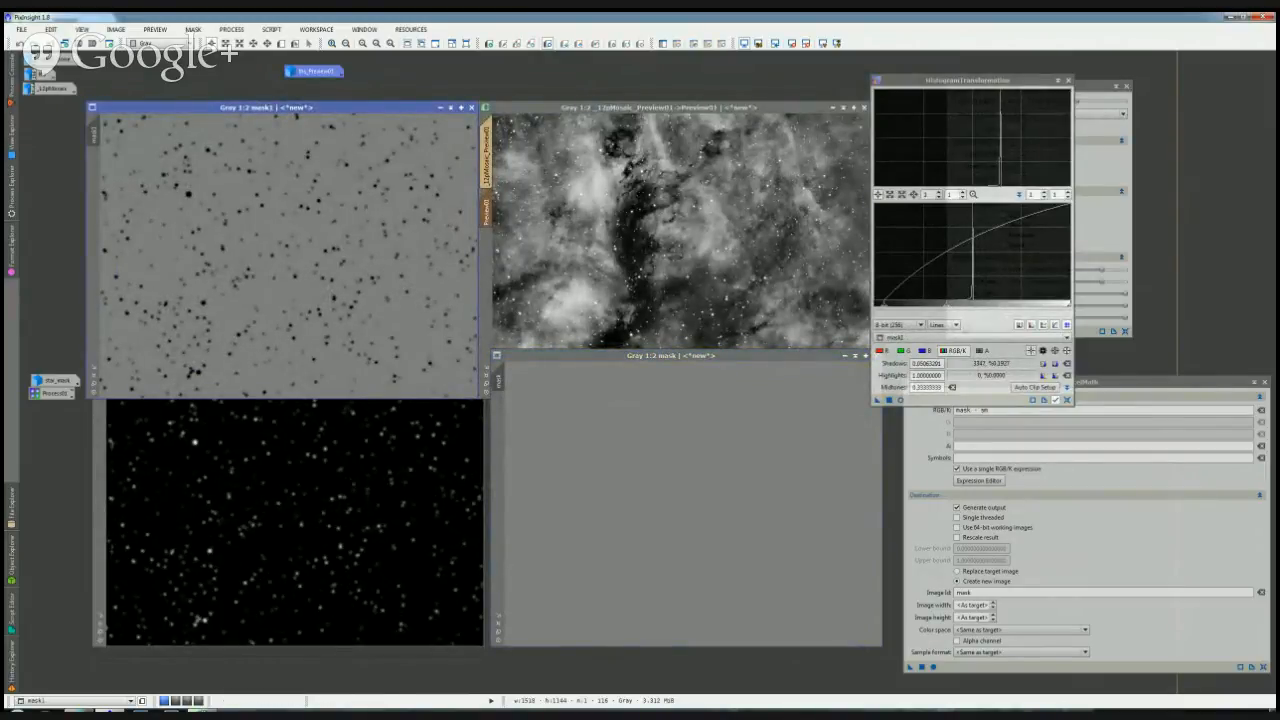
Step: Evaluate min(mask1) in PixelMath as a new image, and discard the generated image after viewing it
{"action": "left_click_drag", "start_coordinate": [1080, 381], "coordinate": [737, 255]}
{"action": "left_click_drag", "start_coordinate": [647, 286], "coordinate": [606, 286]}
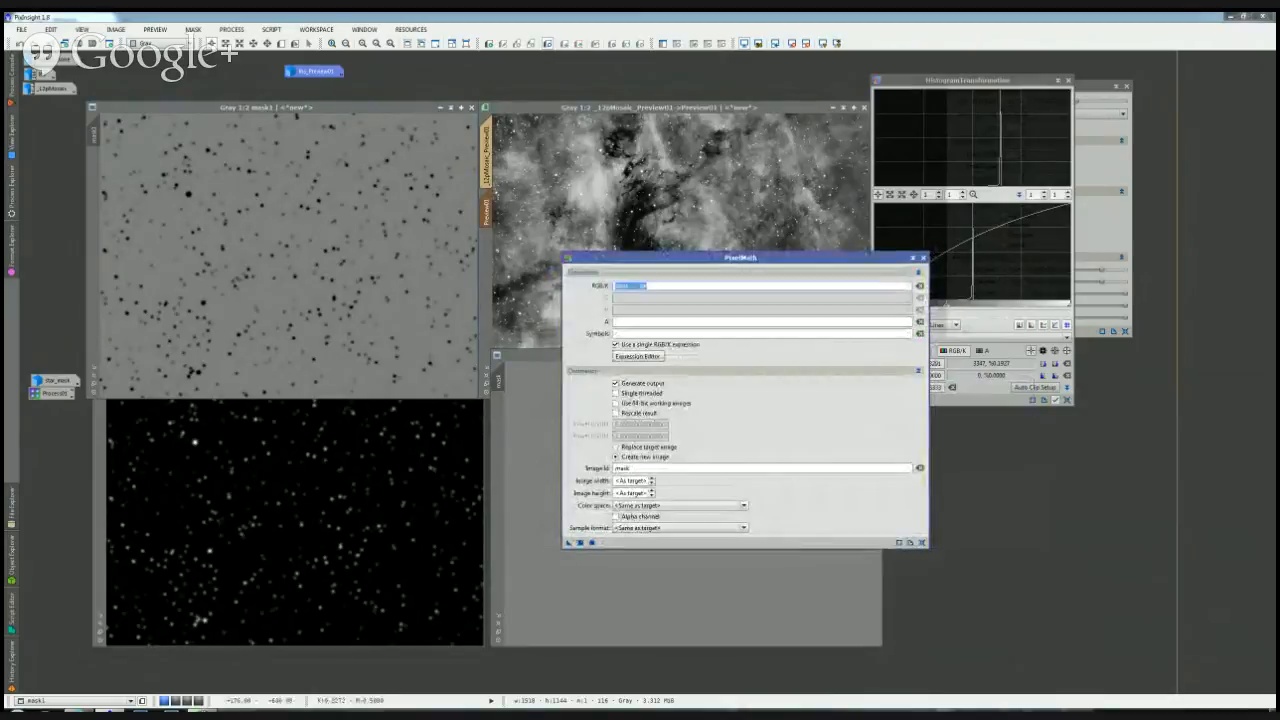
{"action": "type", "text": "min("}
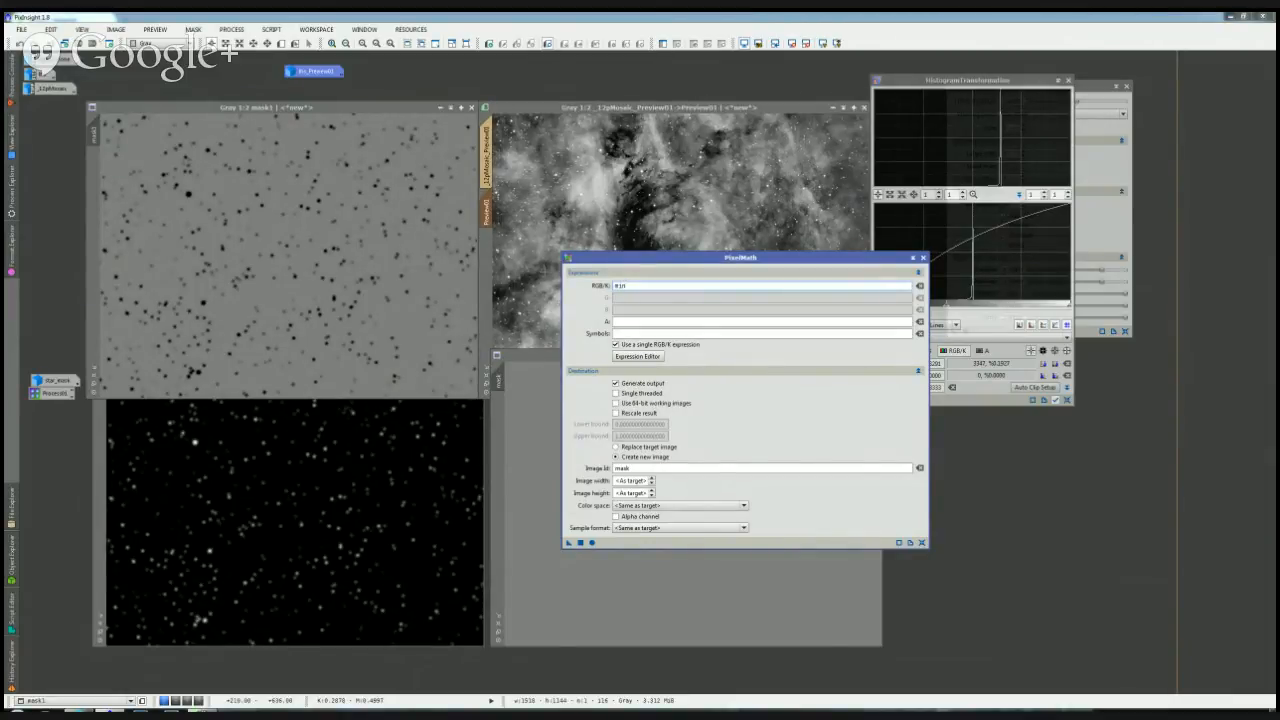
{"action": "left_click_drag", "start_coordinate": [569, 543], "coordinate": [342, 309]}
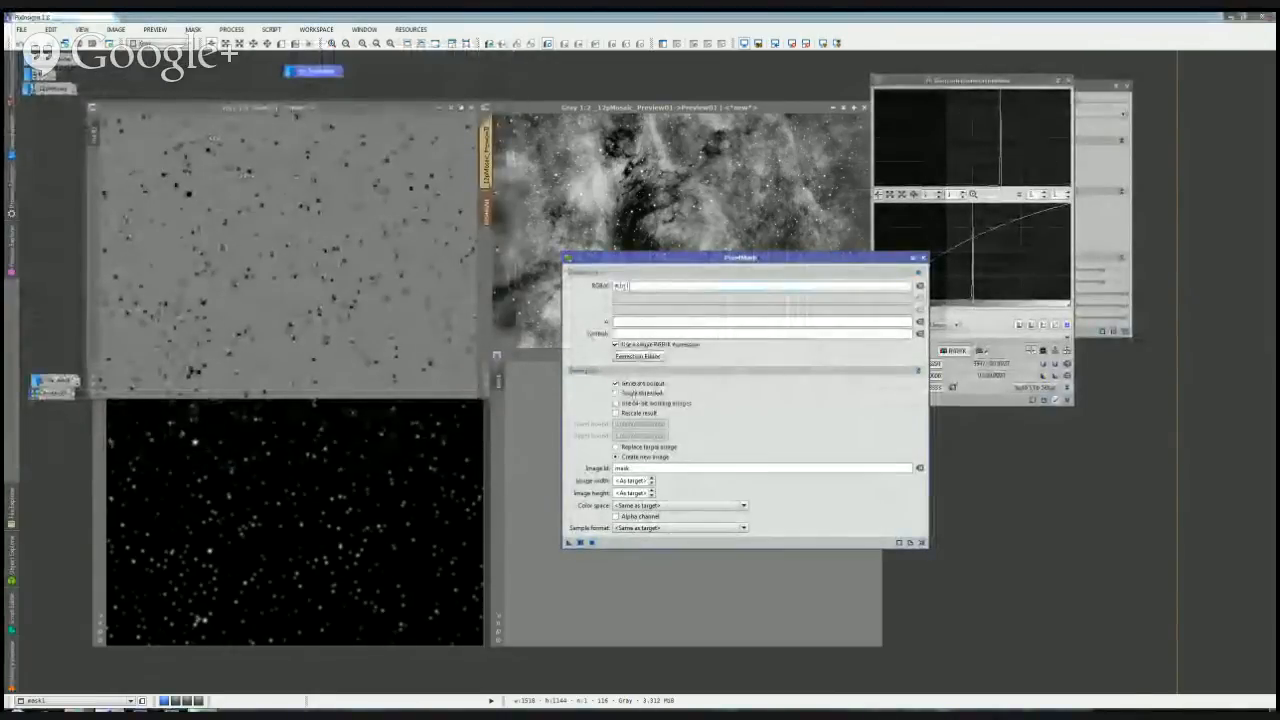
{"action": "type", "text": "(mask1"}
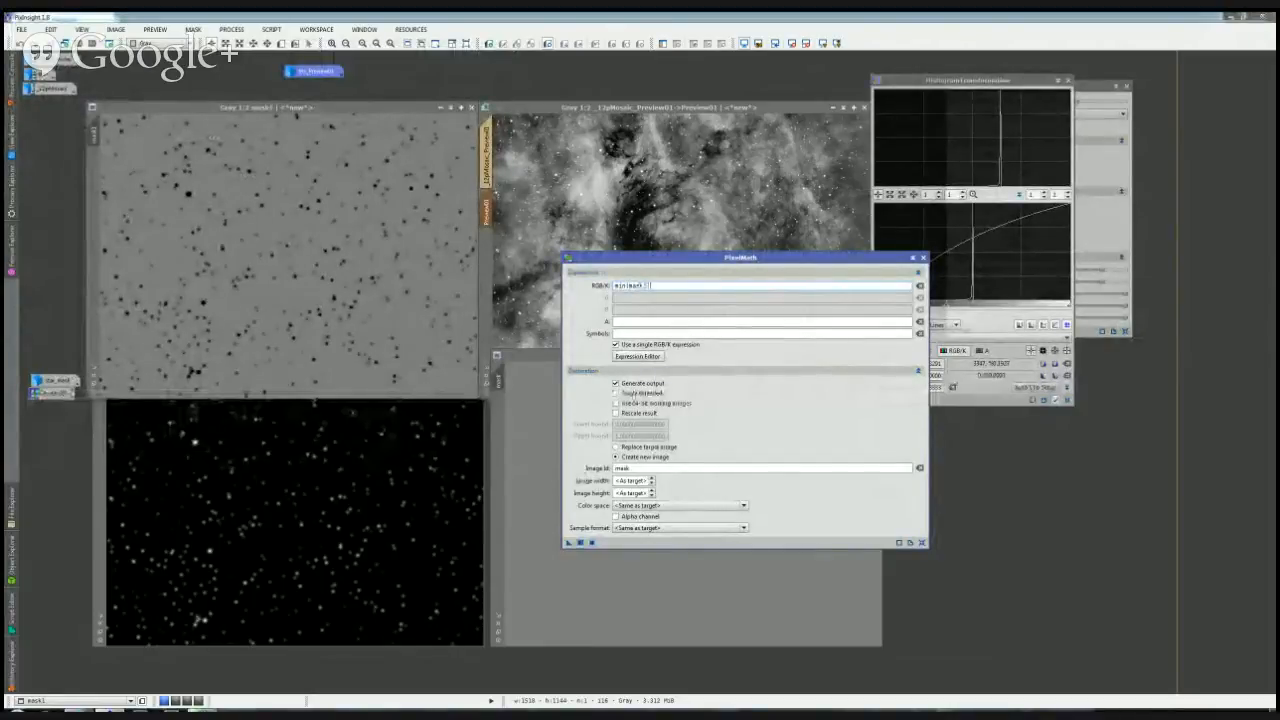
{"action": "left_click_drag", "start_coordinate": [569, 543], "coordinate": [342, 309]}
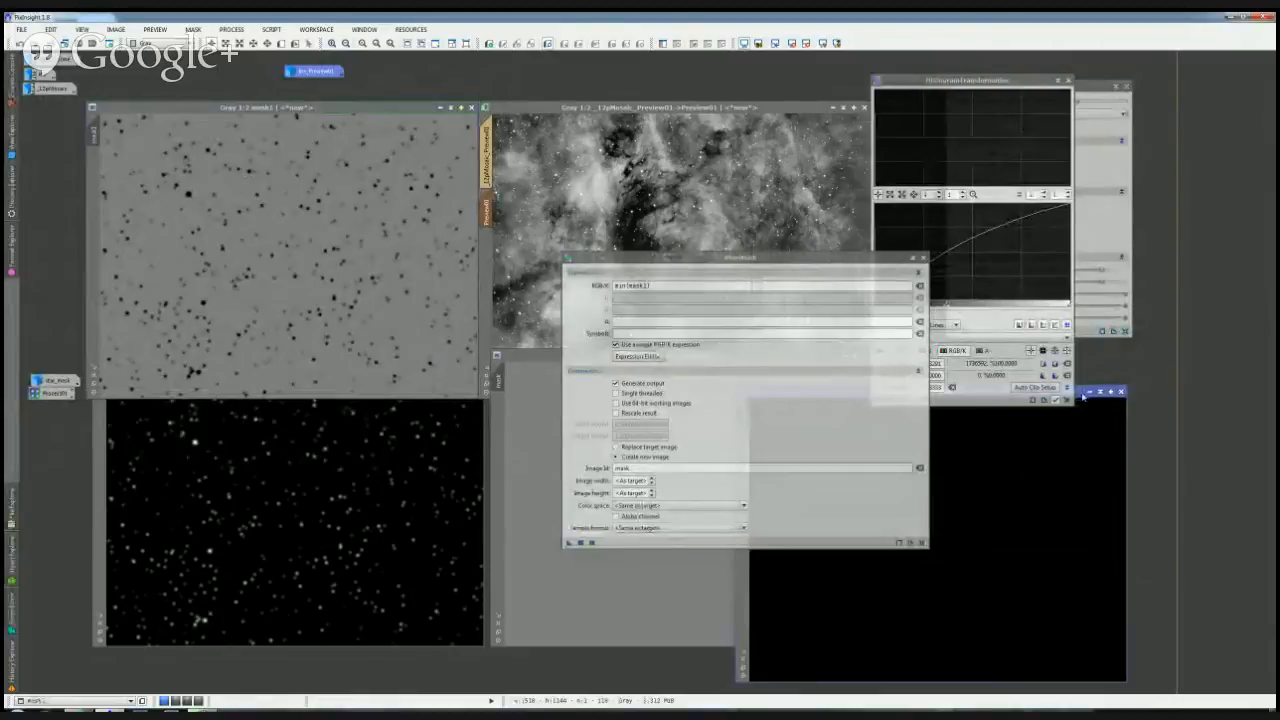
{"action": "left_click_drag", "start_coordinate": [1083, 397], "coordinate": [427, 191]}
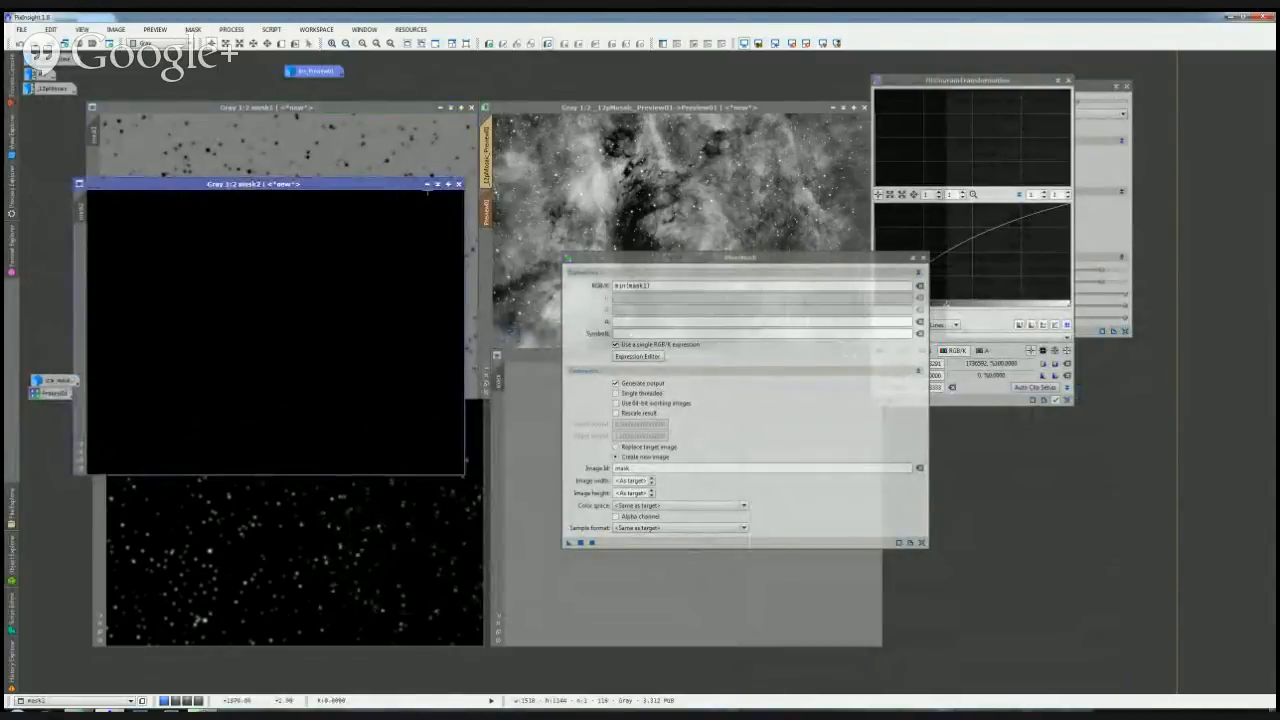
{"action": "left_click_drag", "start_coordinate": [261, 189], "coordinate": [291, 219]}
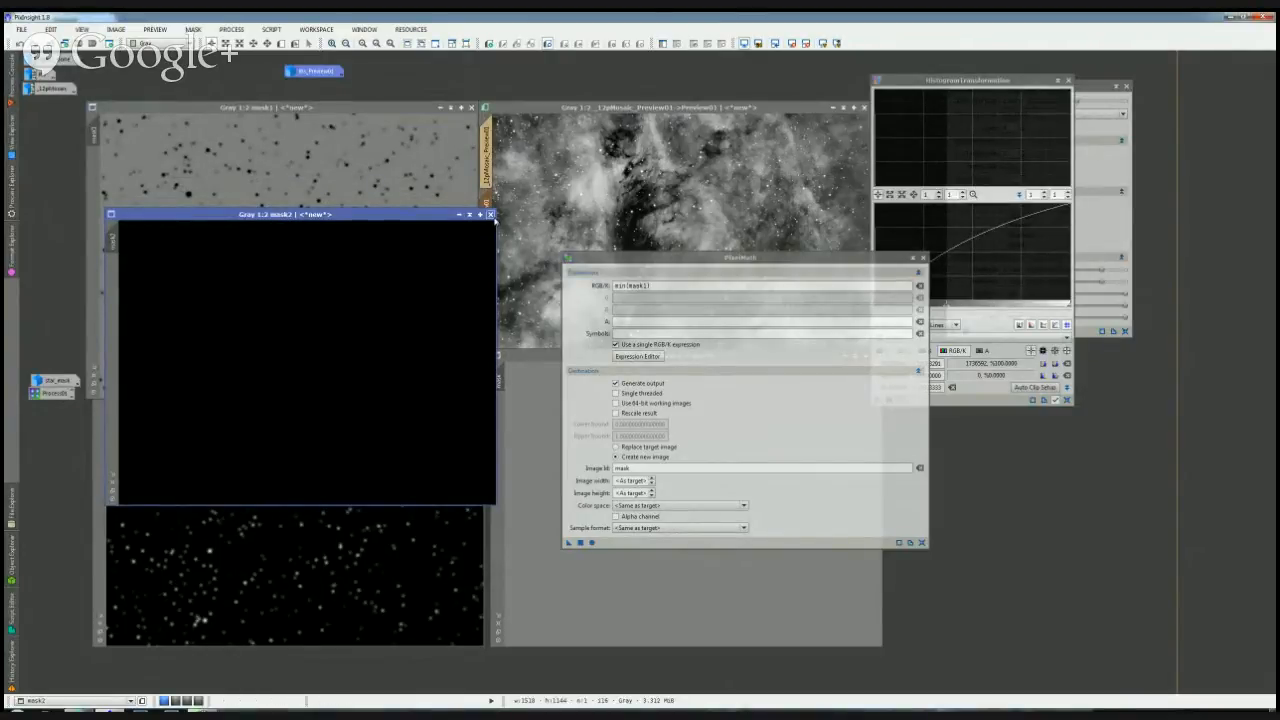
{"action": "left_click", "coordinate": [490, 215]}
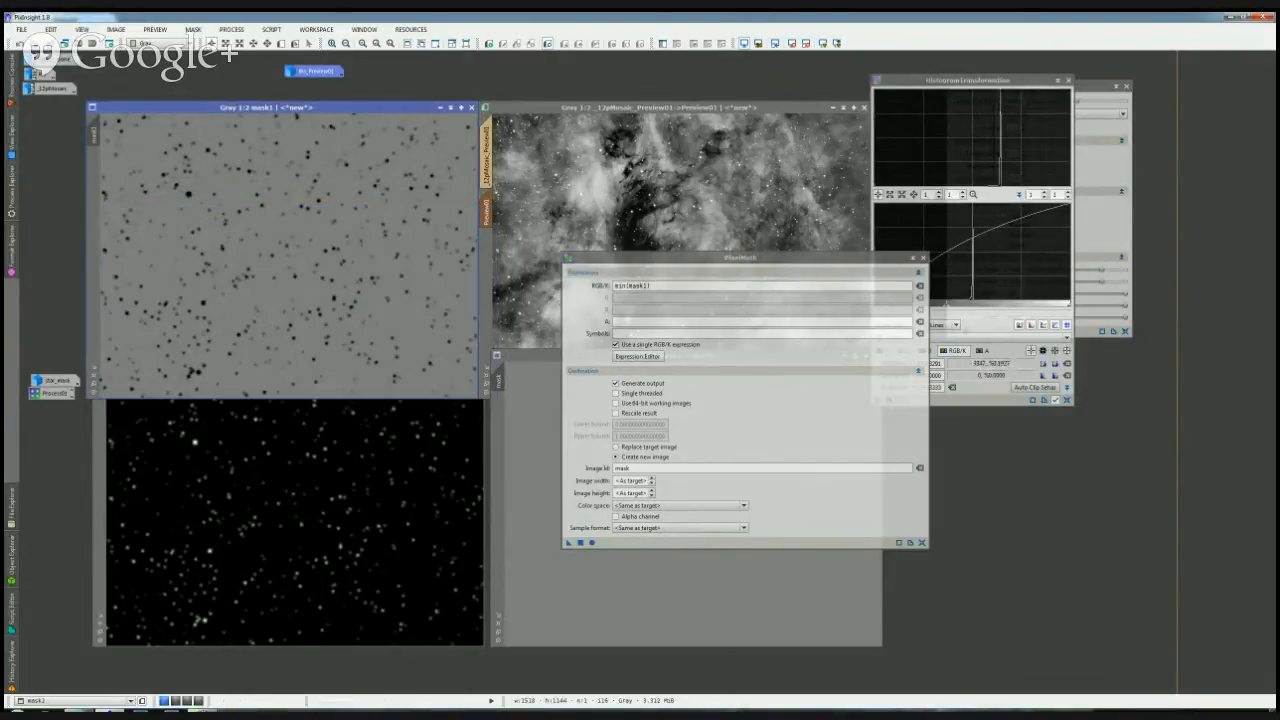
Step: Evaluate max(mask1) in PixelMath as a new image, and discard the generated image after viewing it
{"action": "left_click", "coordinate": [622, 285]}
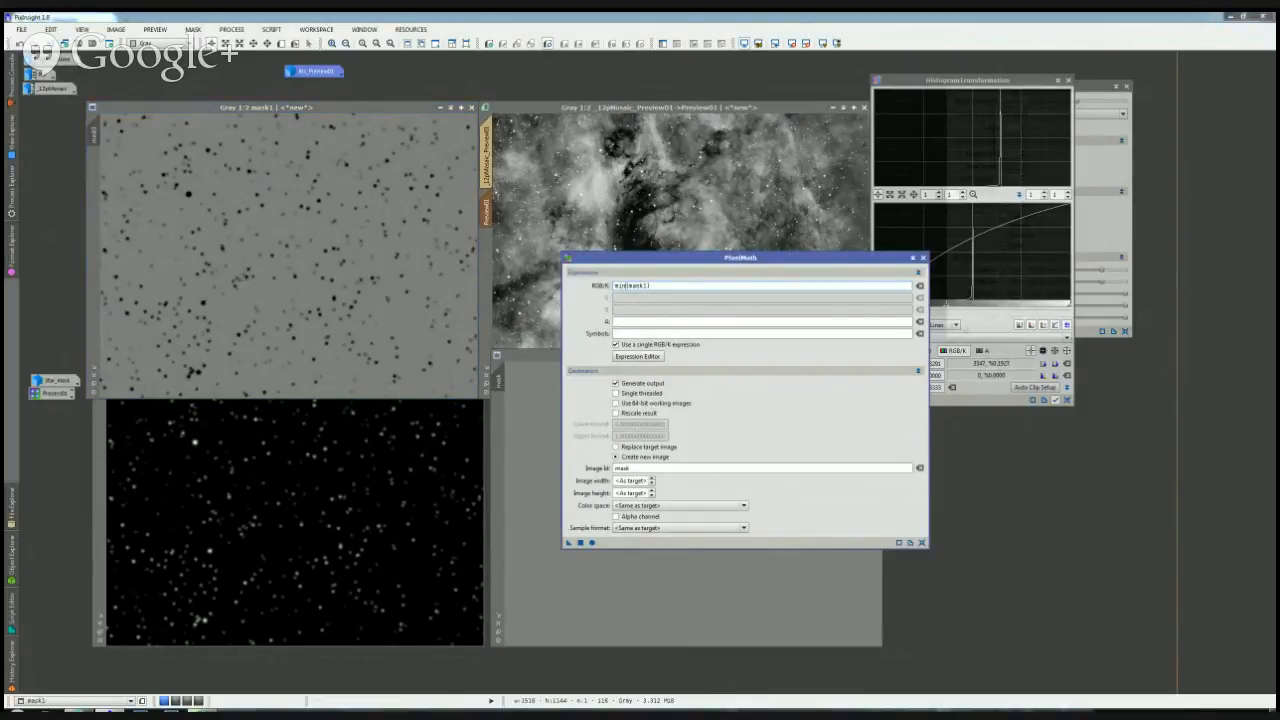
{"action": "key", "text": "BackSpace"}
{"action": "key", "text": "BackSpace"}
{"action": "key", "text": "BackSpace"}
{"action": "type", "text": "max"}
{"action": "left_click_drag", "start_coordinate": [569, 543], "coordinate": [371, 309]}
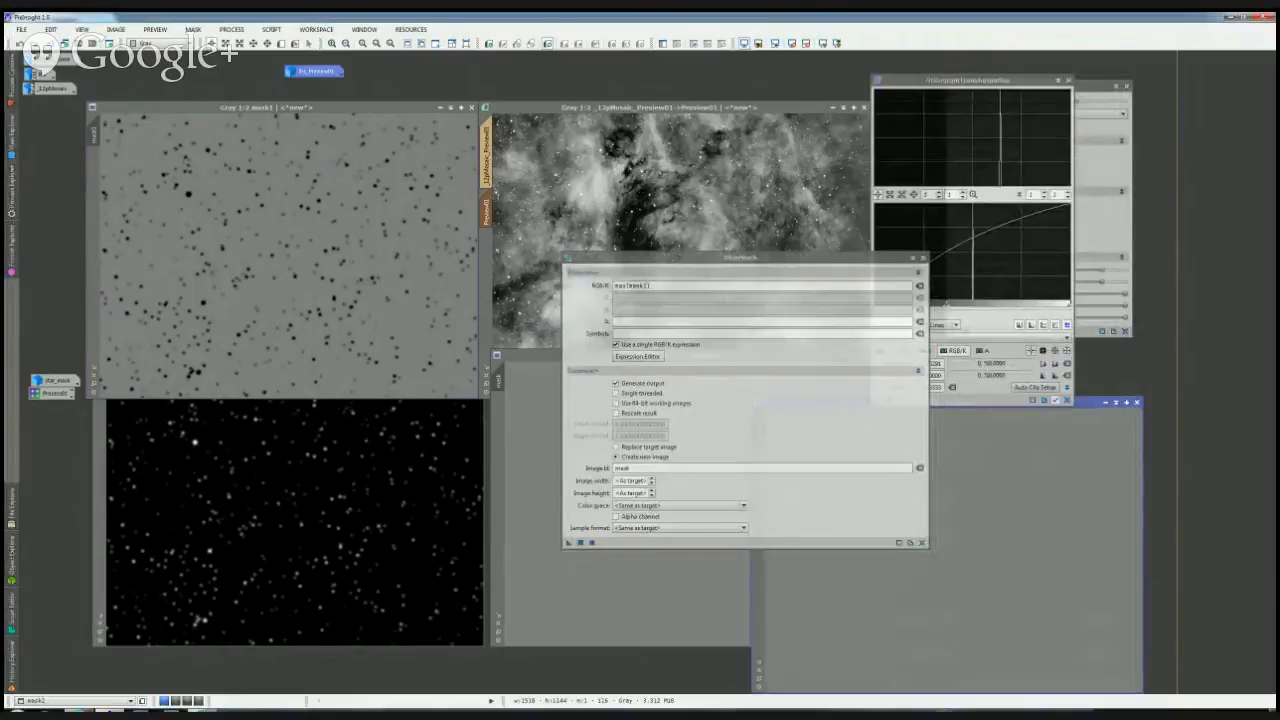
{"action": "left_click_drag", "start_coordinate": [1099, 404], "coordinate": [516, 249]}
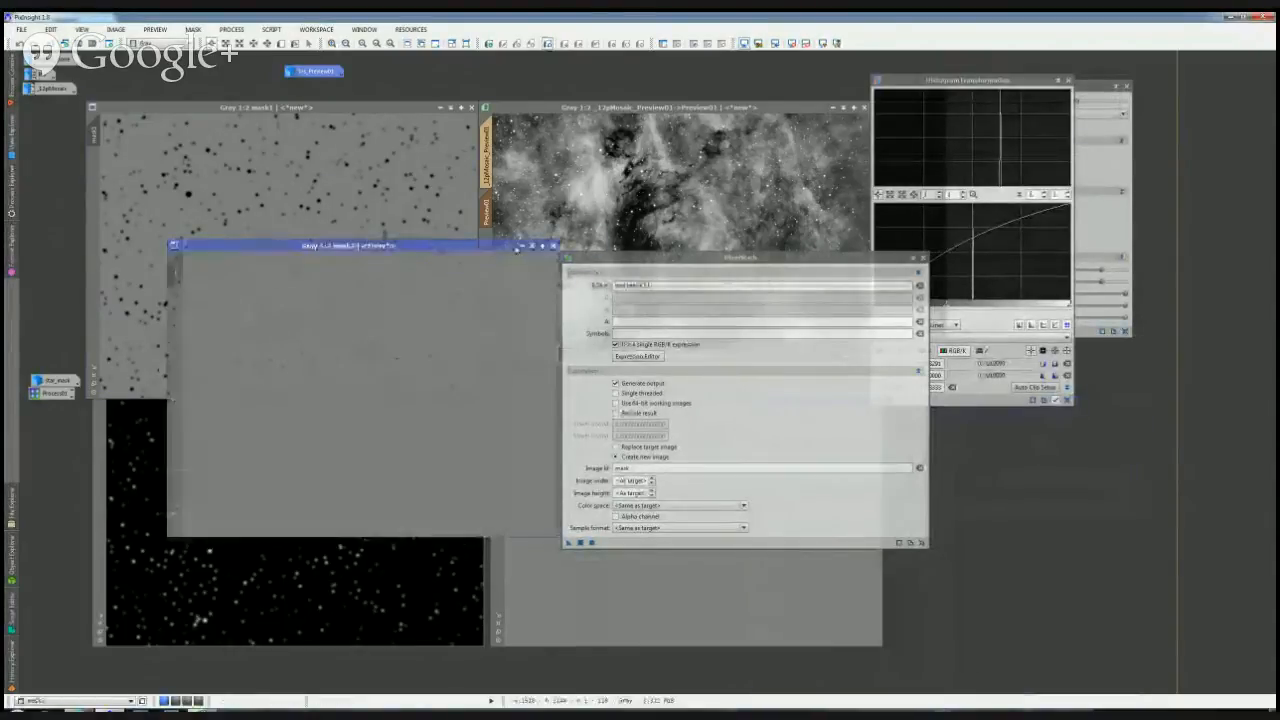
{"action": "left_click", "coordinate": [553, 246]}
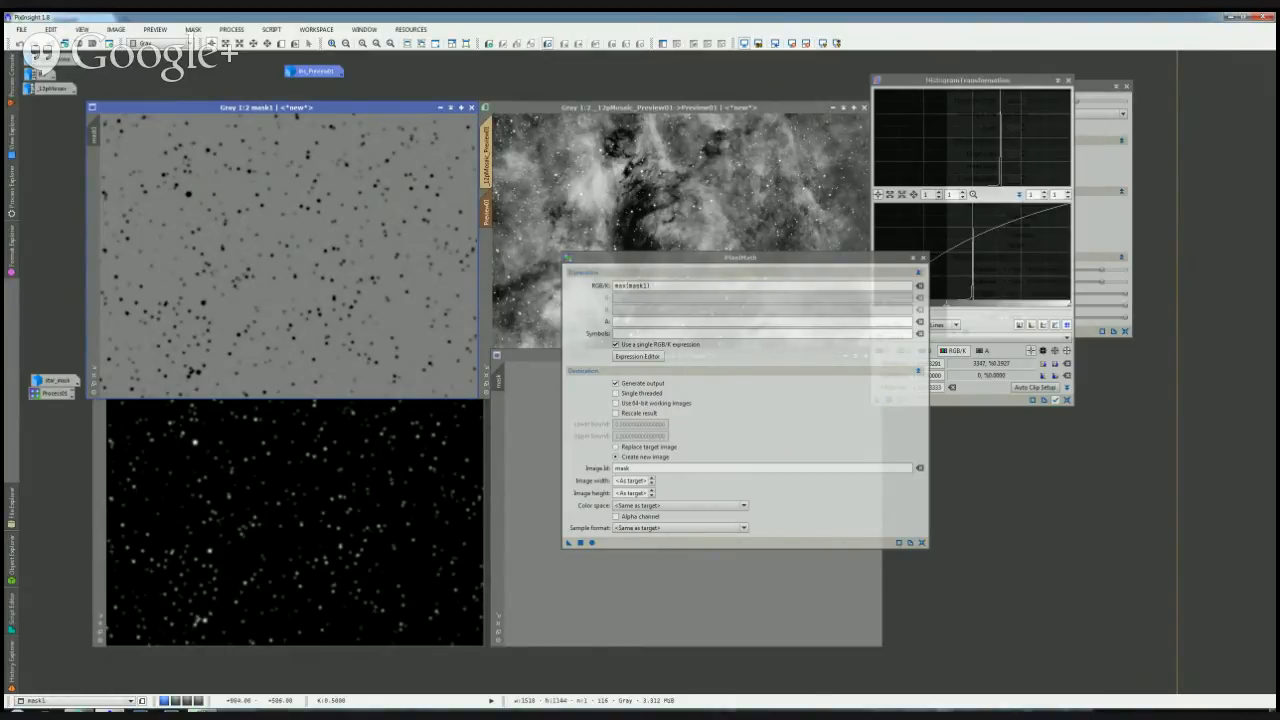
Step: Replace the max(mask1) expression in PixelMath with the beginning of a min( function
{"action": "left_click", "coordinate": [634, 286]}
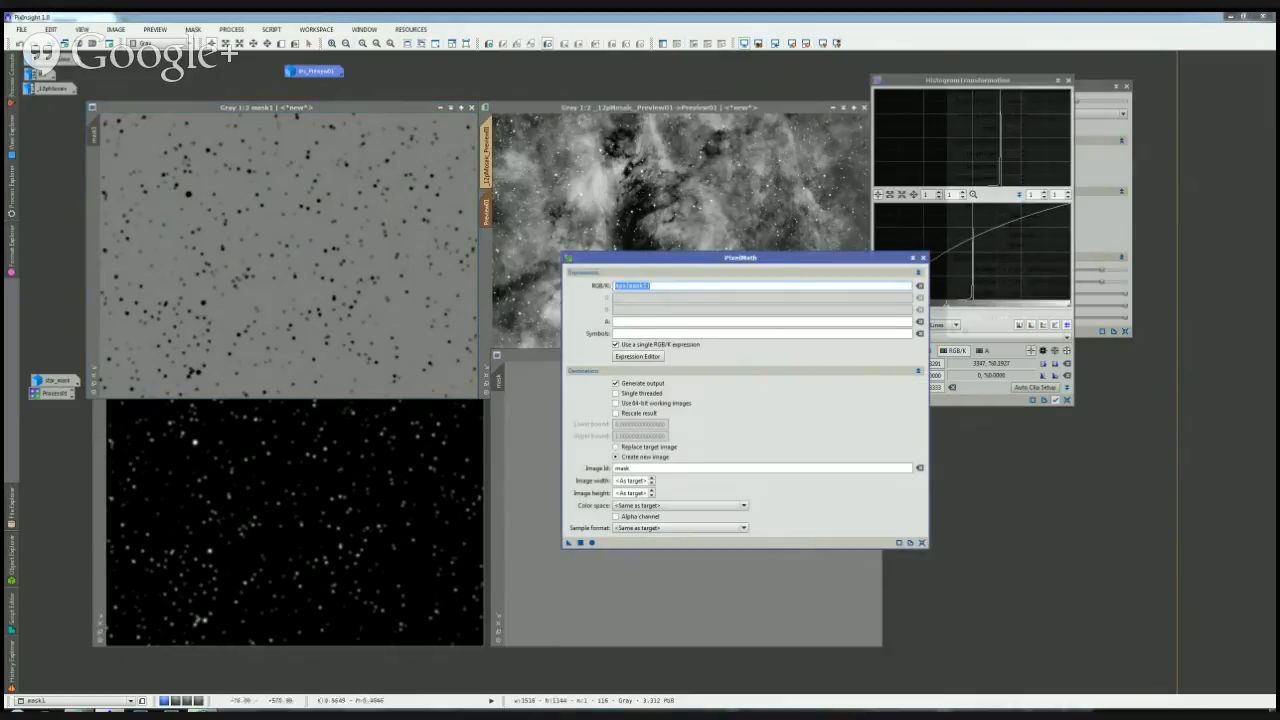
{"action": "type", "text": "0.1*mask1"}
{"action": "type", "text": ", smi"}
{"action": "key", "text": "BackSpace"}
{"action": "key", "text": "BackSpace"}
{"action": "key", "text": "BackSpace"}
{"action": "key", "text": "BackSpace"}
{"action": "key", "text": "BackSpace"}
{"action": "key", "text": "BackSpace"}
{"action": "key", "text": "BackSpace"}
{"action": "key", "text": "BackSpace"}
{"action": "key", "text": "BackSpace"}
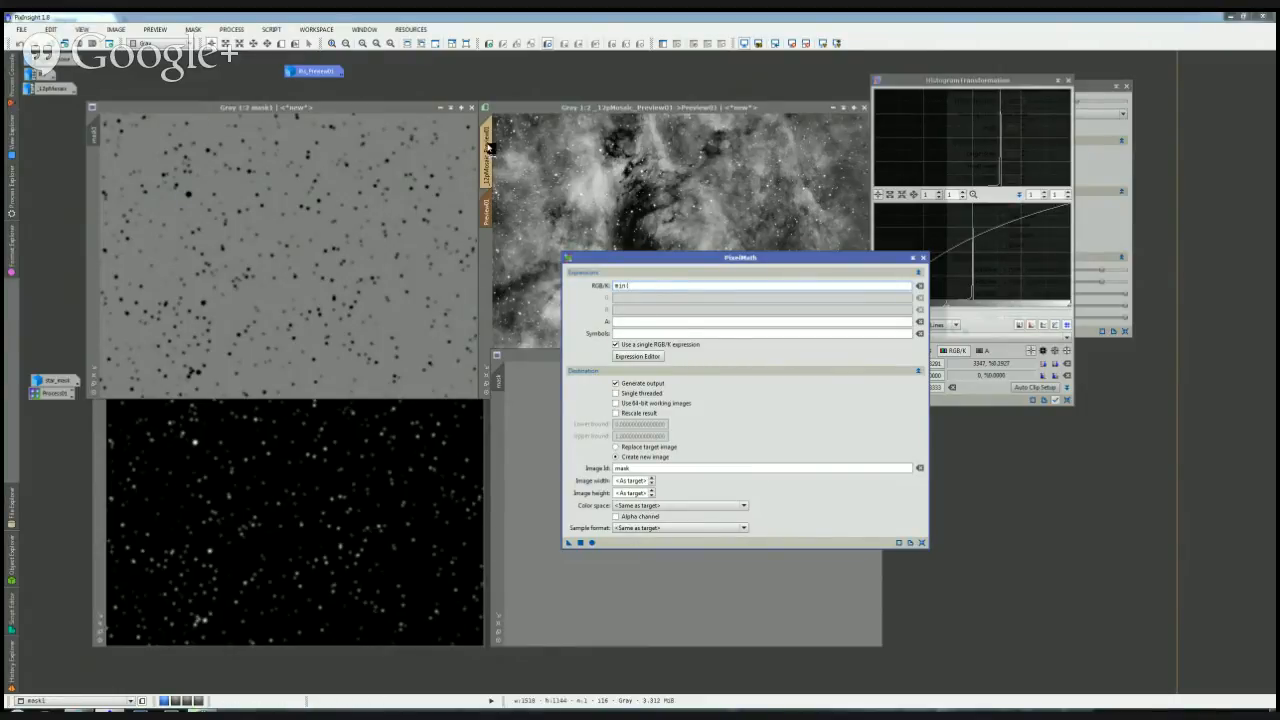
Step: Complete the PixelMath expression as min(_12pMosaic_Preview01, mask1), copying the image identifier from the mosaic preview image
{"action": "double_click", "coordinate": [489, 148]}
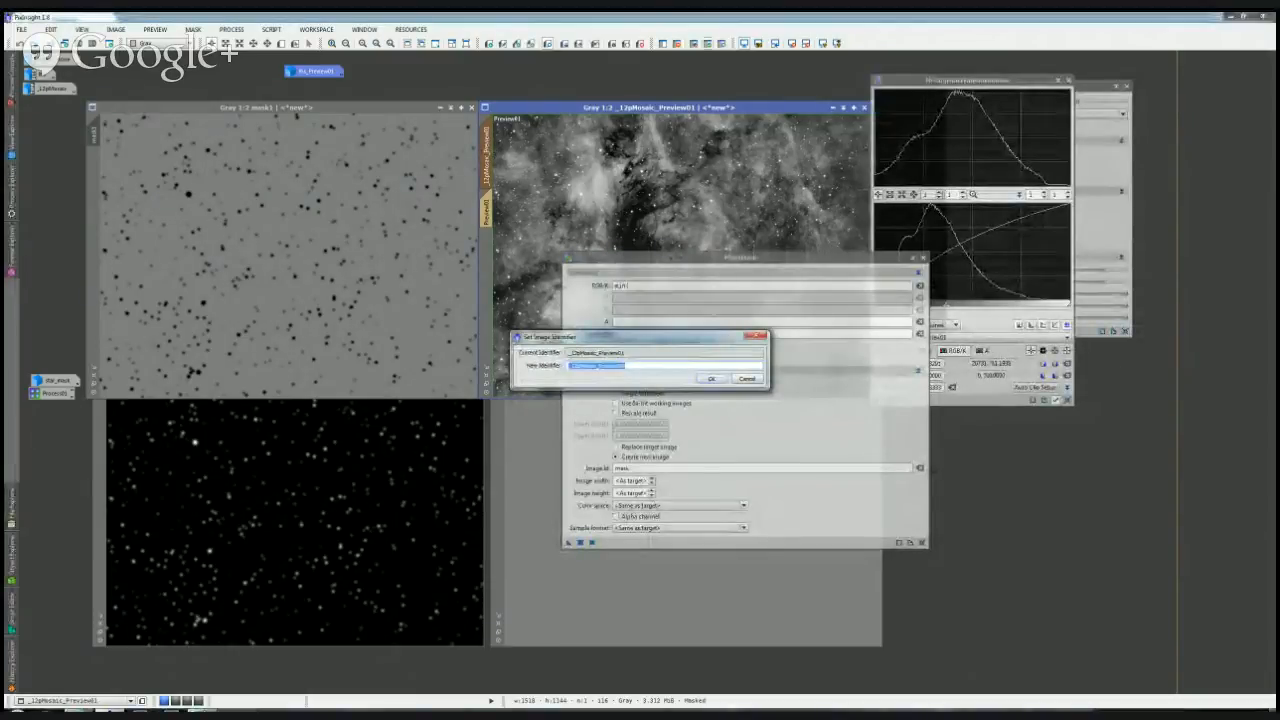
{"action": "key", "text": "ctrl+c"}
{"action": "key", "text": "Escape"}
{"action": "left_click", "coordinate": [660, 286]}
{"action": "key", "text": "ctrl+v"}
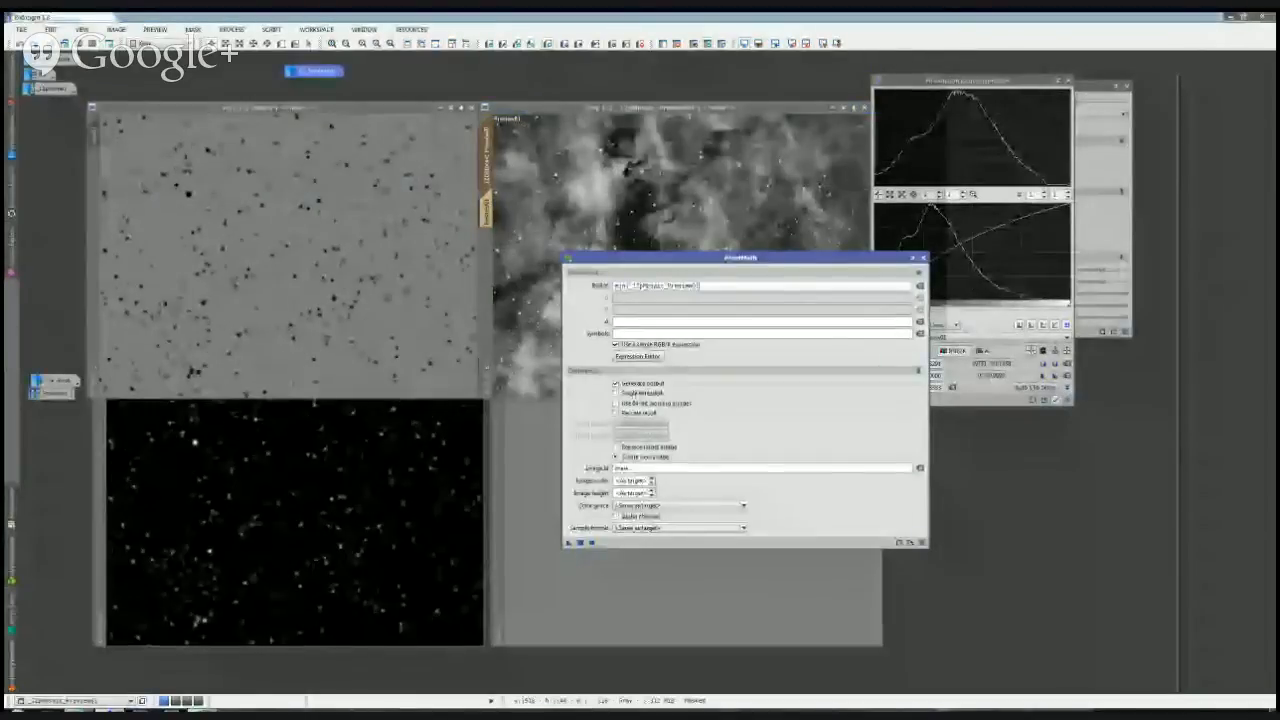
{"action": "type", "text": ", s"}
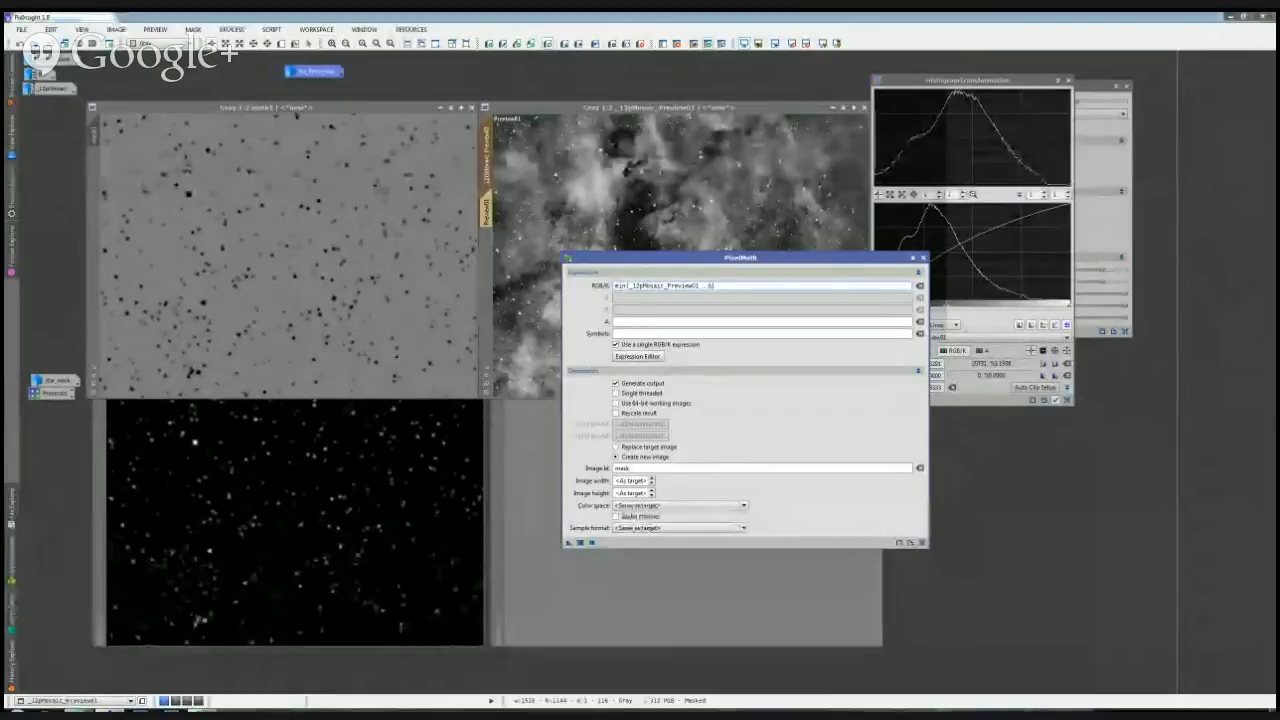
{"action": "type", "text": "ask1)"}
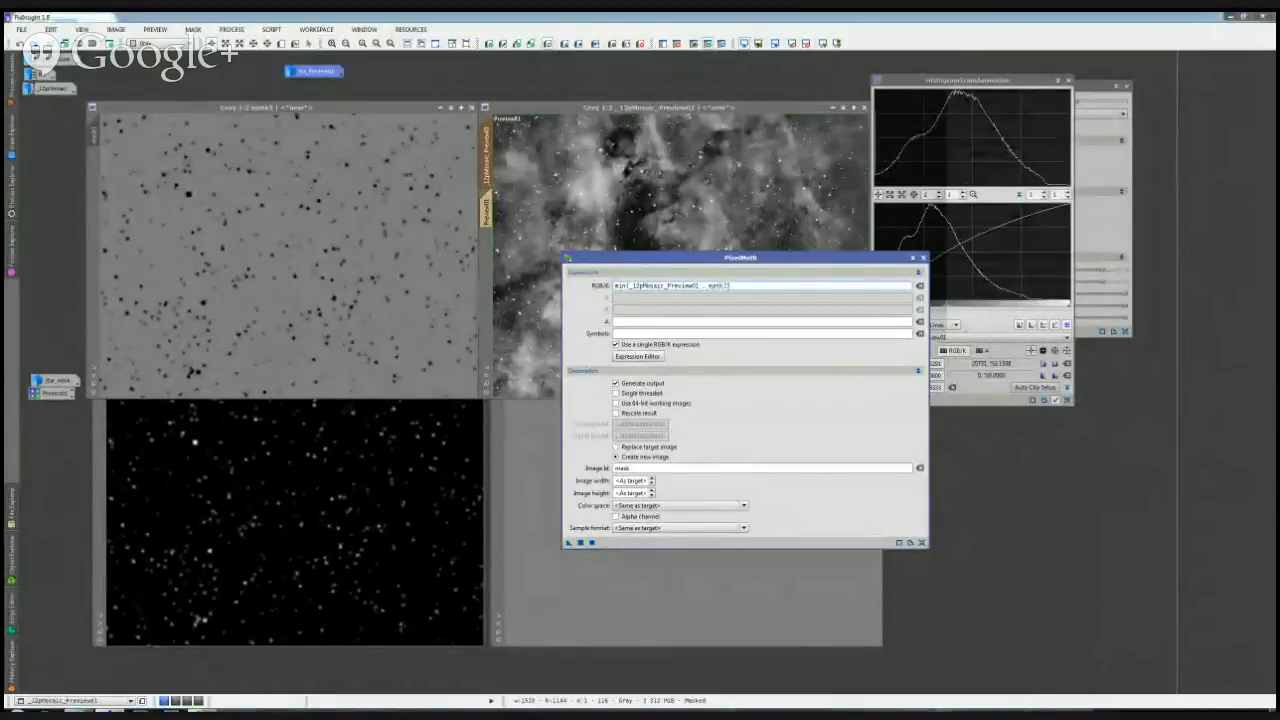
Step: Evaluate the min expression on the mosaic image as a new image and place the result over the star image
{"action": "left_click", "coordinate": [557, 207]}
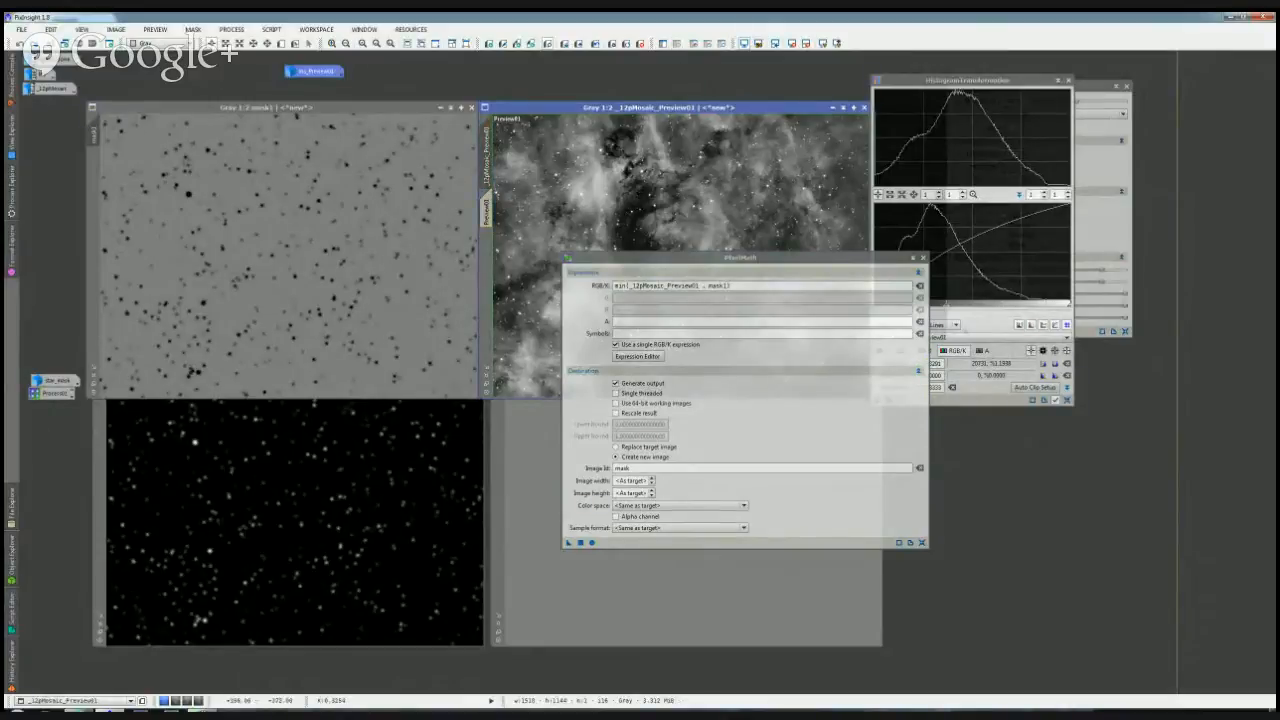
{"action": "left_click", "coordinate": [490, 207]}
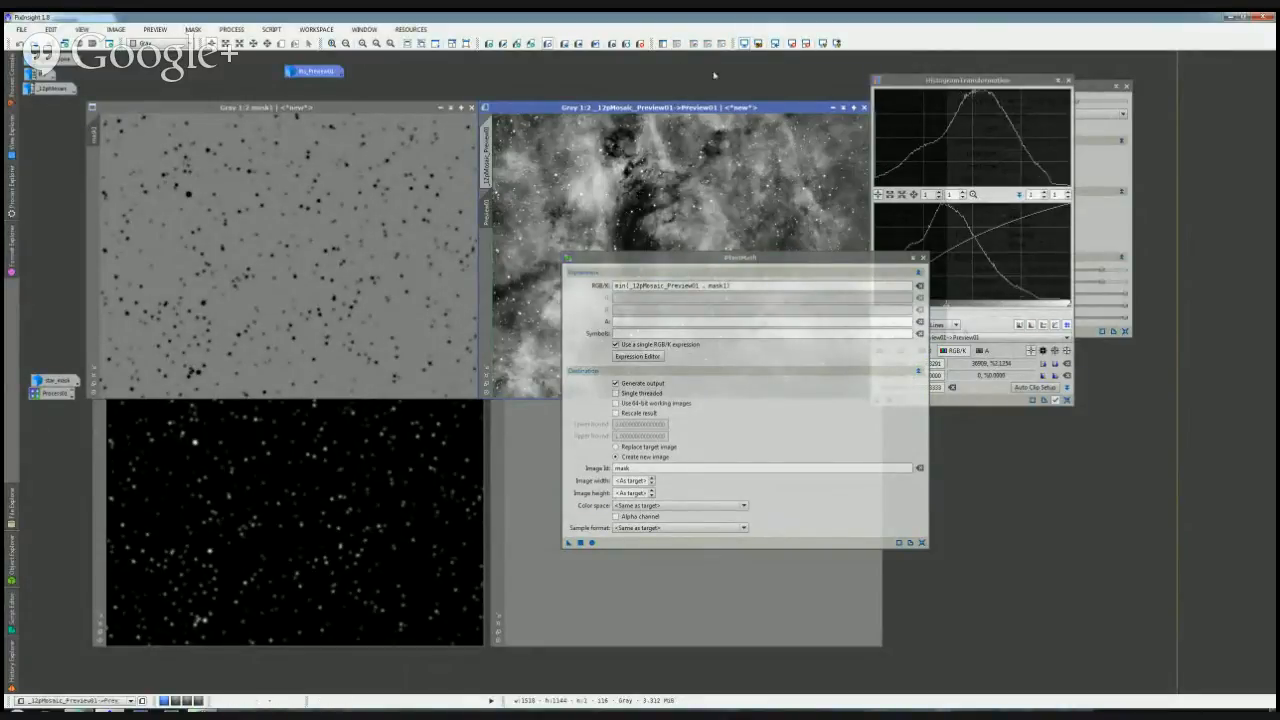
{"action": "left_click_drag", "start_coordinate": [569, 543], "coordinate": [769, 237]}
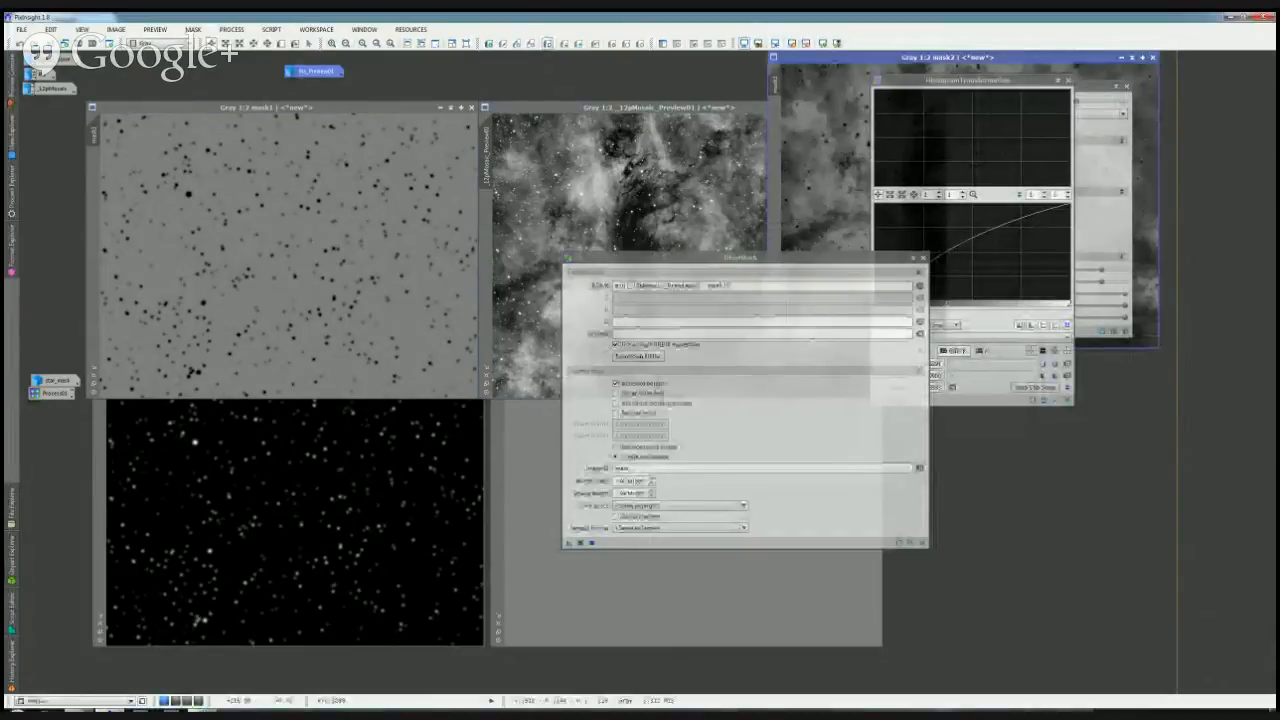
{"action": "left_click_drag", "start_coordinate": [842, 57], "coordinate": [182, 302]}
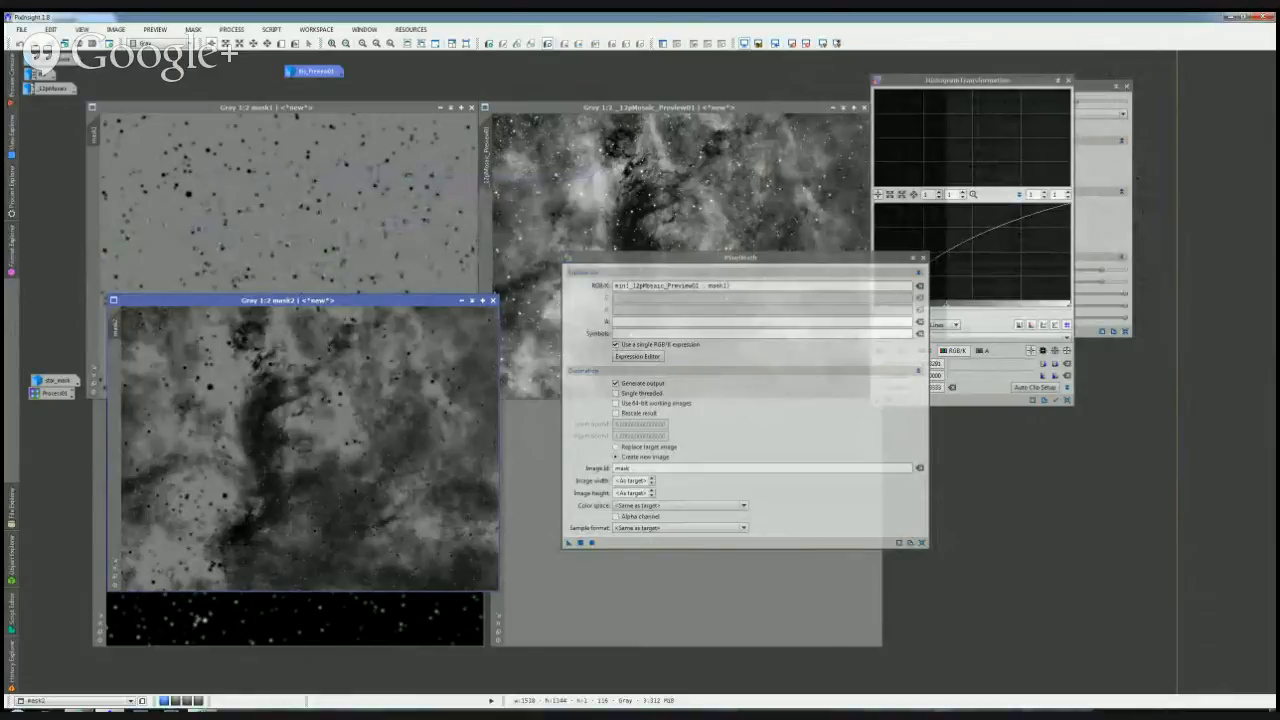
Step: Apply mask2 as the mask of _12pMosaic_Preview01 and move the masked image over mask1
{"action": "double_click", "coordinate": [115, 328]}
{"action": "left_click_drag", "start_coordinate": [115, 328], "coordinate": [487, 240]}
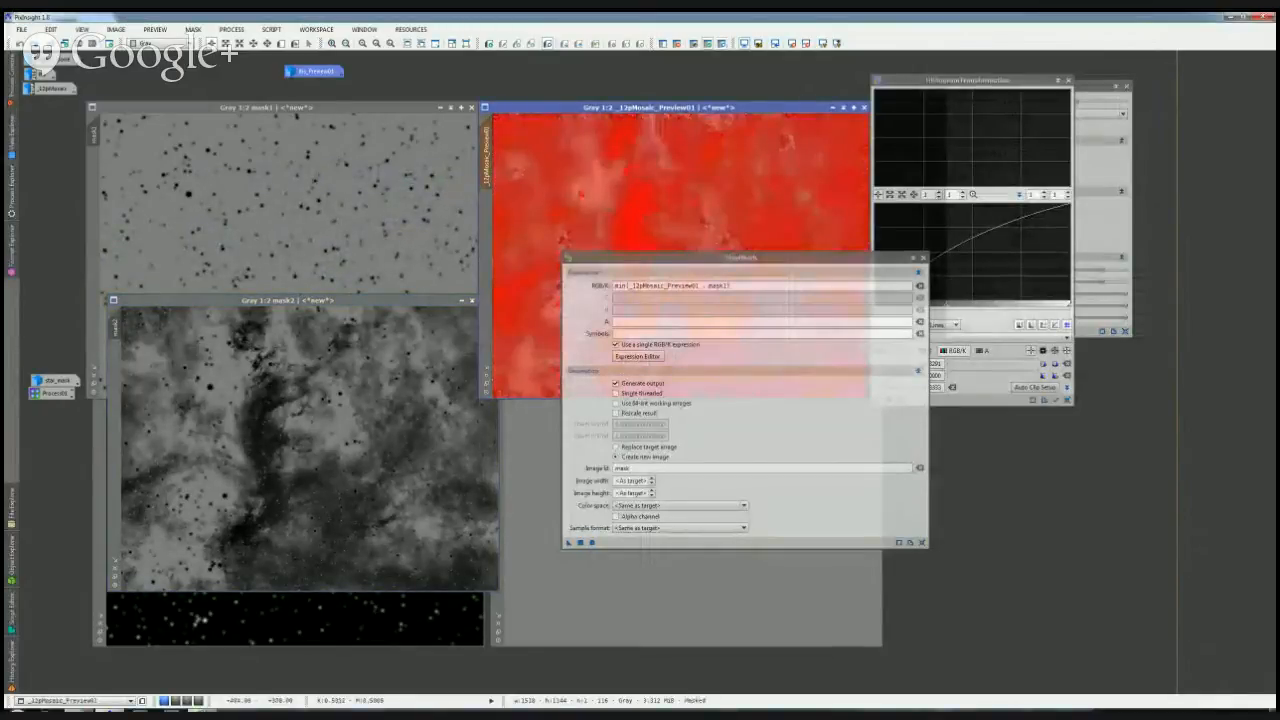
{"action": "left_click_drag", "start_coordinate": [664, 107], "coordinate": [314, 187]}
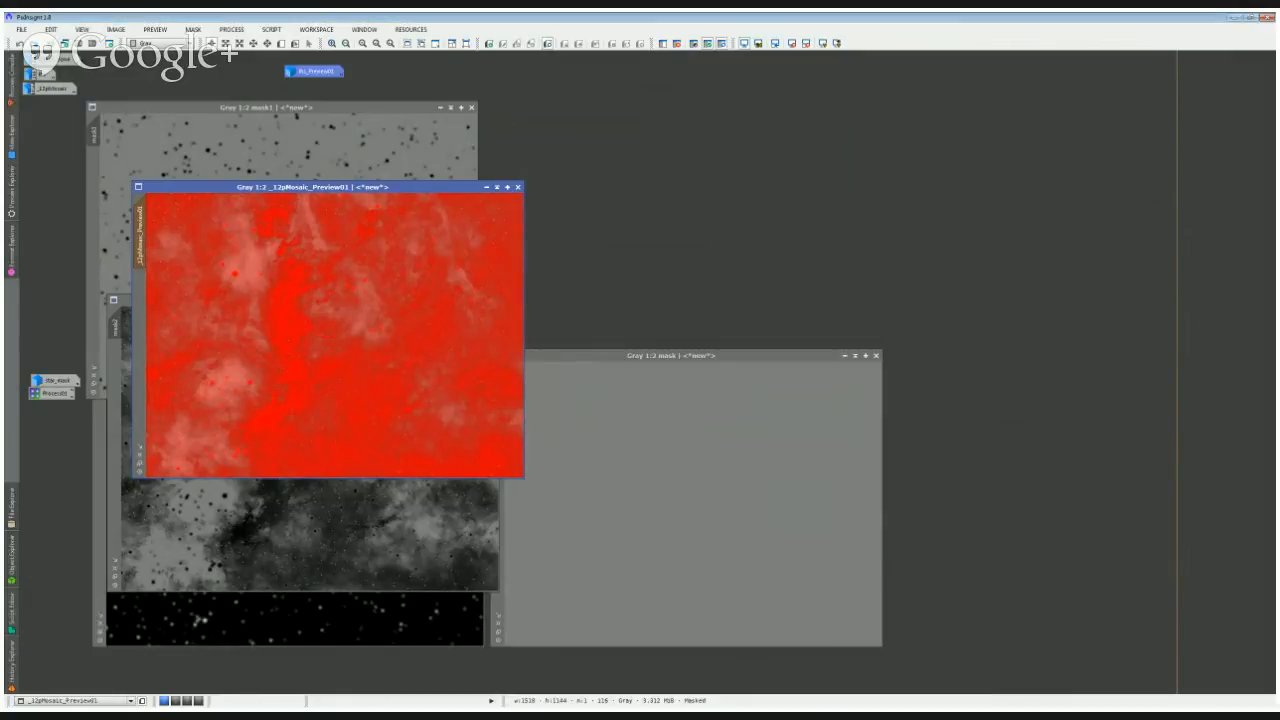
Step: Create a full-frame preview on the masked mosaic image and hide the mask overlay
{"action": "left_click_drag", "start_coordinate": [140, 236], "coordinate": [141, 300]}
{"action": "left_click", "coordinate": [141, 297]}
{"action": "scroll", "coordinate": [184, 279], "scroll_direction": "up", "scroll_amount": 1}
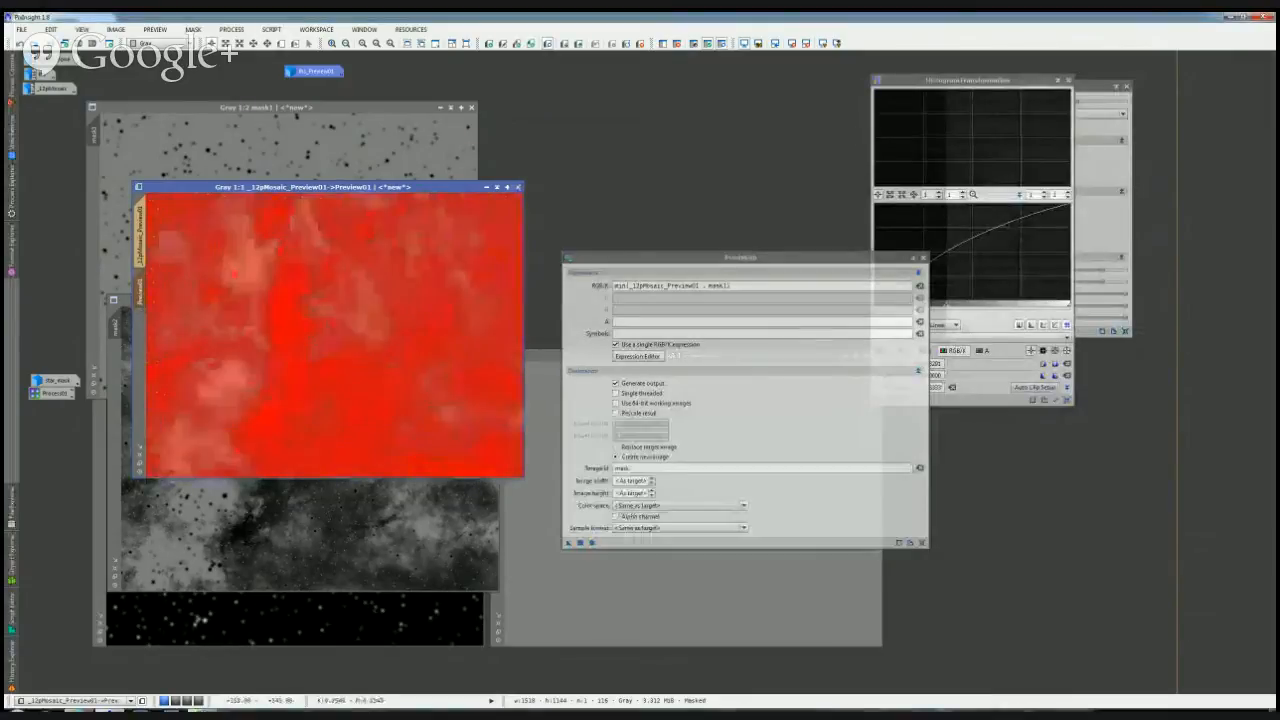
{"action": "key", "text": "ctrl+k"}
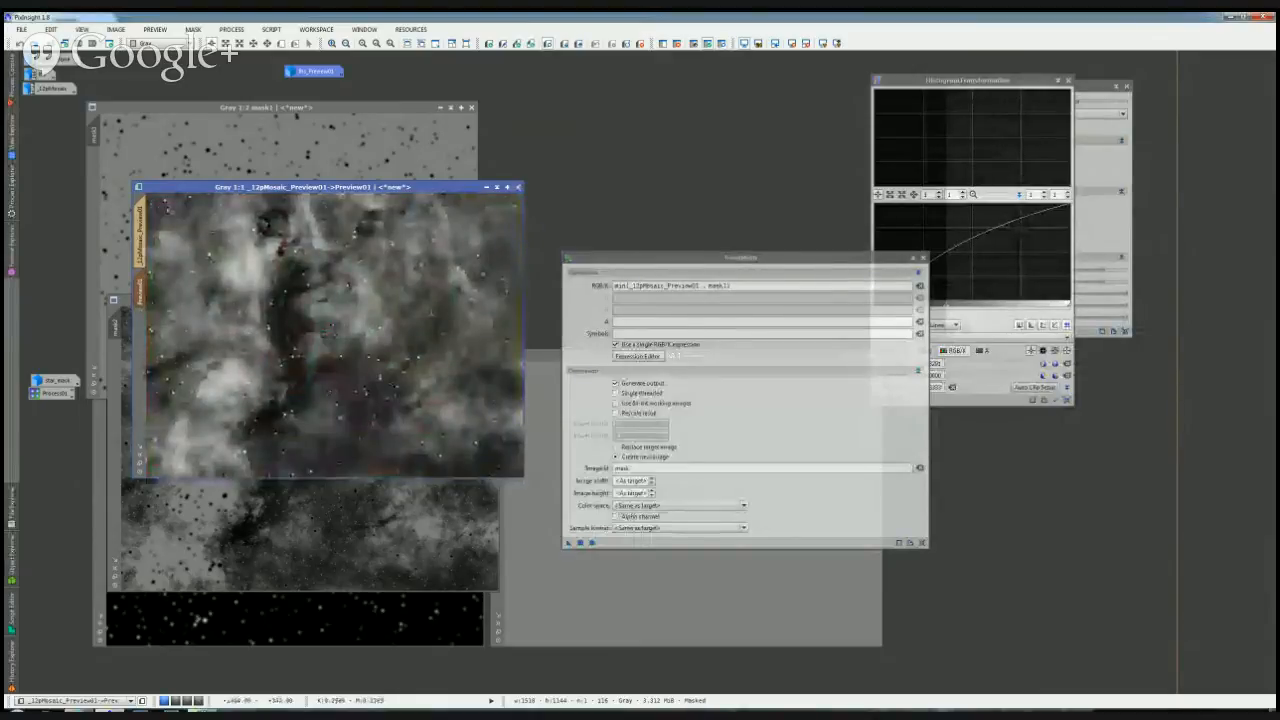
Step: Check the HistogramTransformation real-time preview with the tool windows moved aside, close it, and bring the star image forward
{"action": "left_click", "coordinate": [900, 400]}
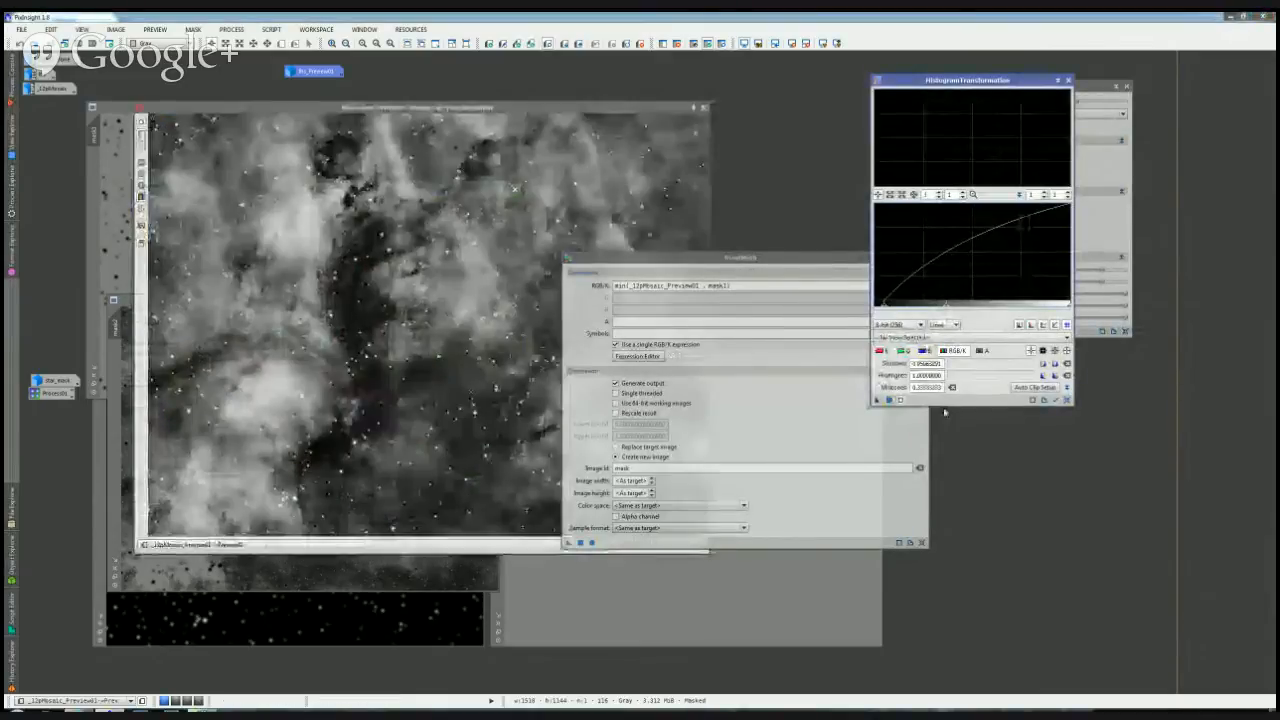
{"action": "left_click_drag", "start_coordinate": [740, 257], "coordinate": [891, 264]}
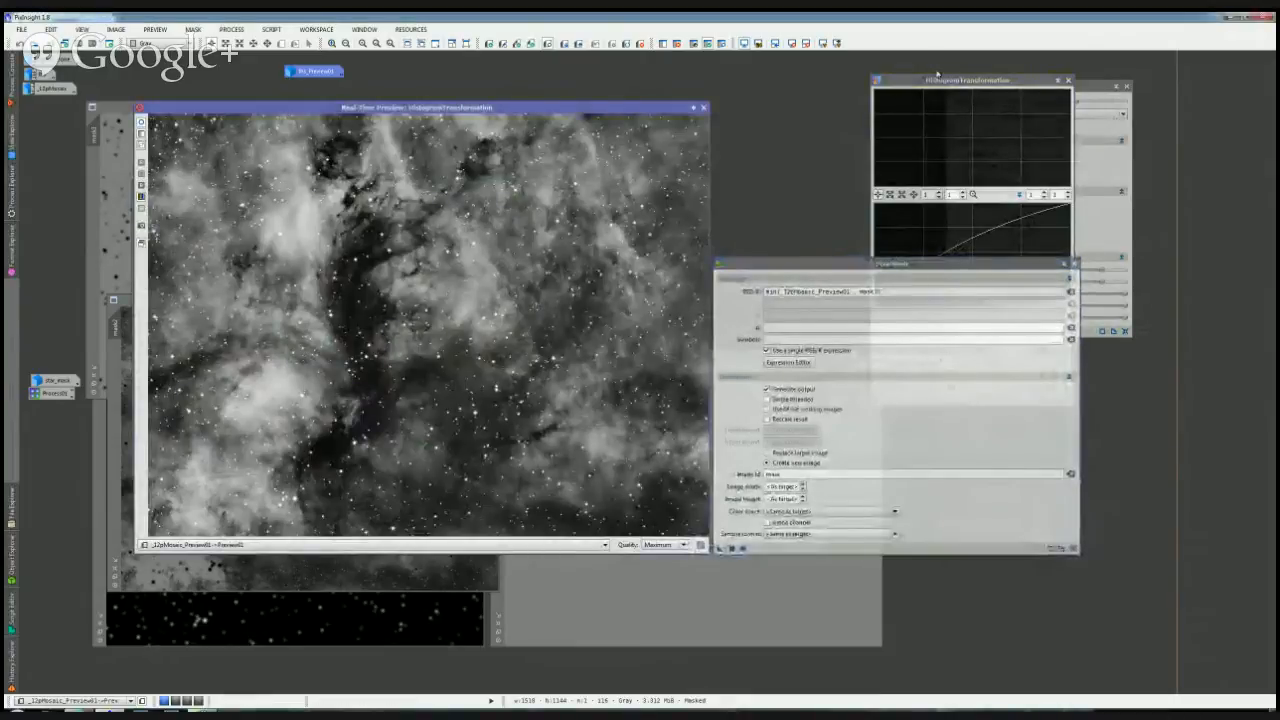
{"action": "left_click_drag", "start_coordinate": [938, 79], "coordinate": [1093, 247]}
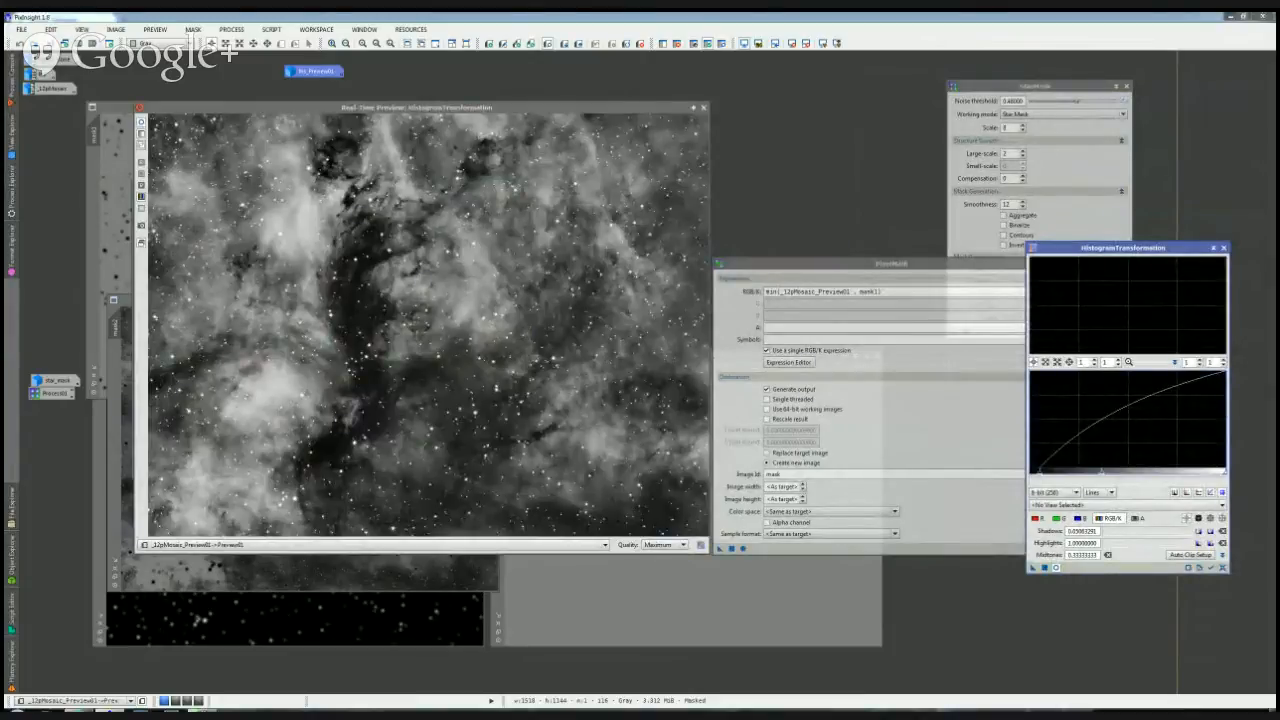
{"action": "left_click", "coordinate": [703, 107]}
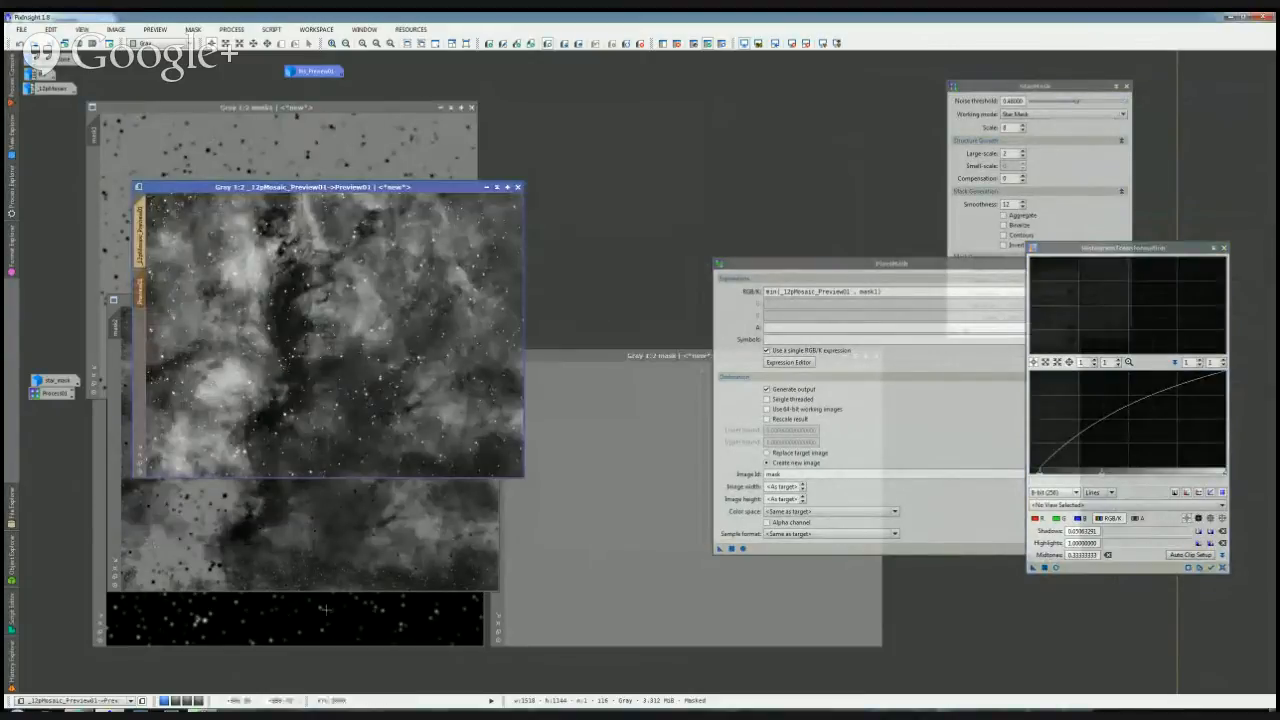
{"action": "left_click", "coordinate": [326, 608]}
{"action": "left_click_drag", "start_coordinate": [386, 363], "coordinate": [369, 380]}
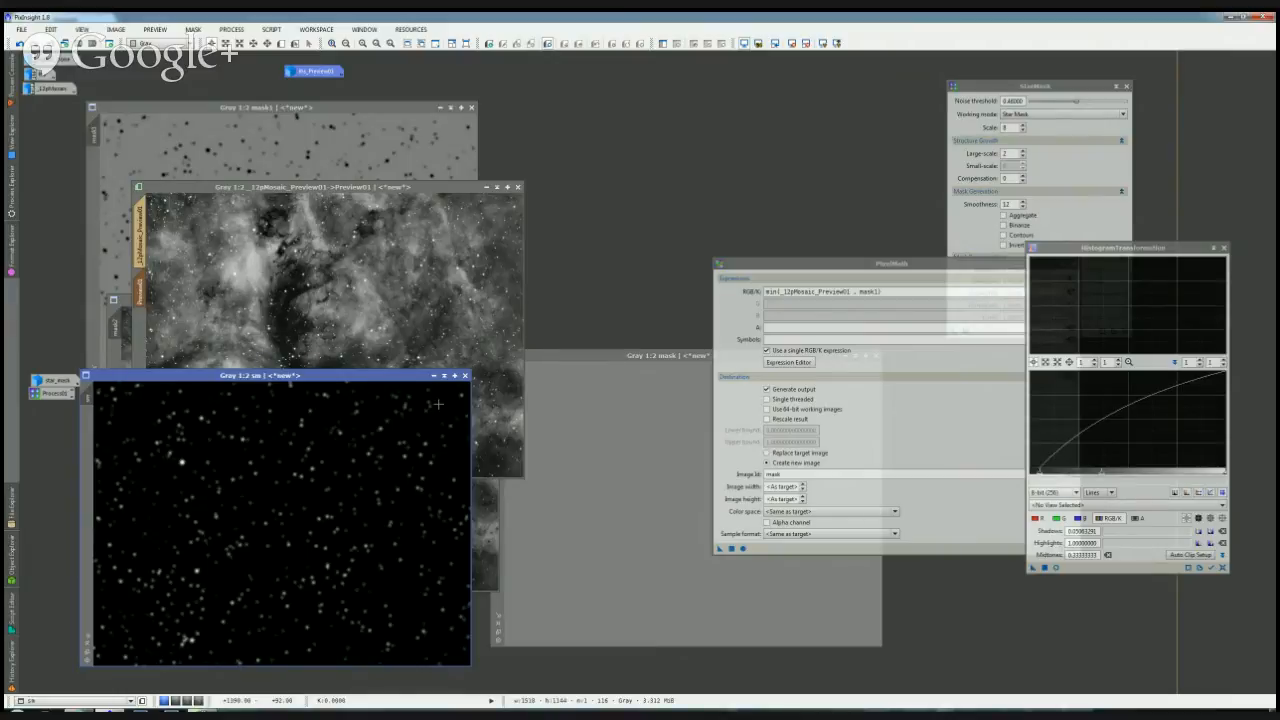
Step: Restore the full _12pMosaic image, examine it in an enlarged window clear of PixelMath, and minimize it again
{"action": "left_click", "coordinate": [53, 92]}
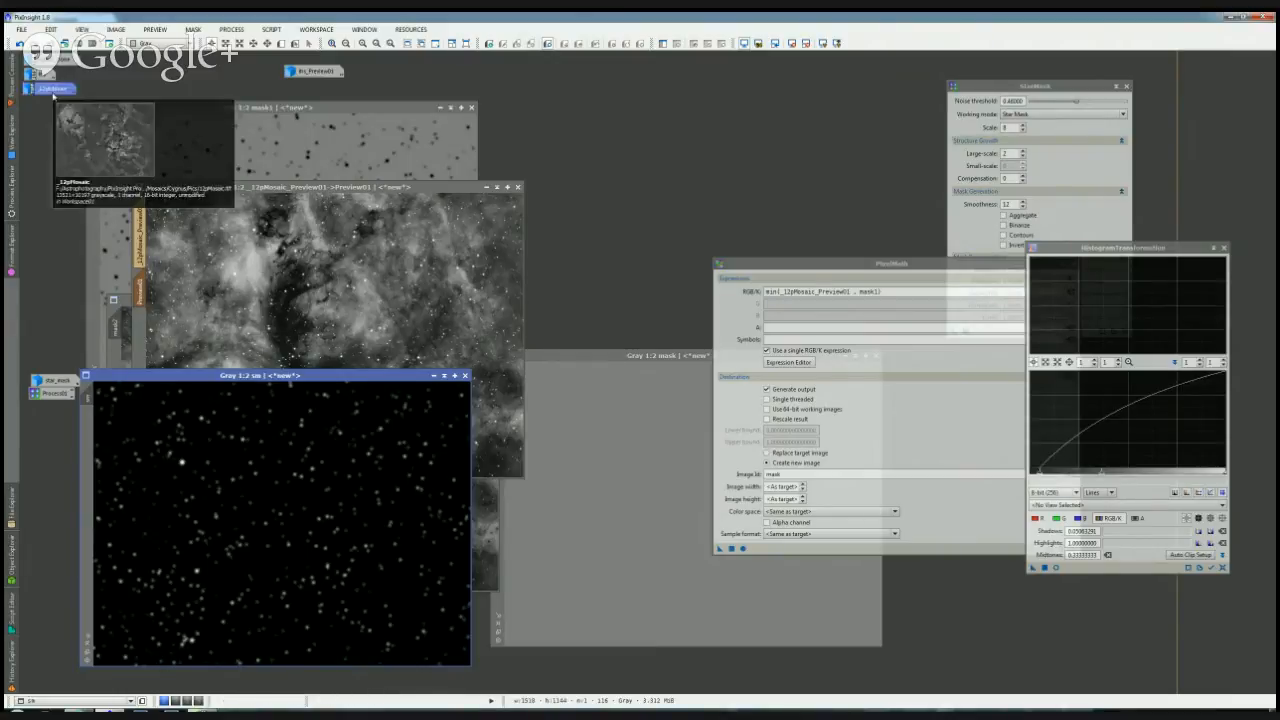
{"action": "double_click", "coordinate": [53, 92]}
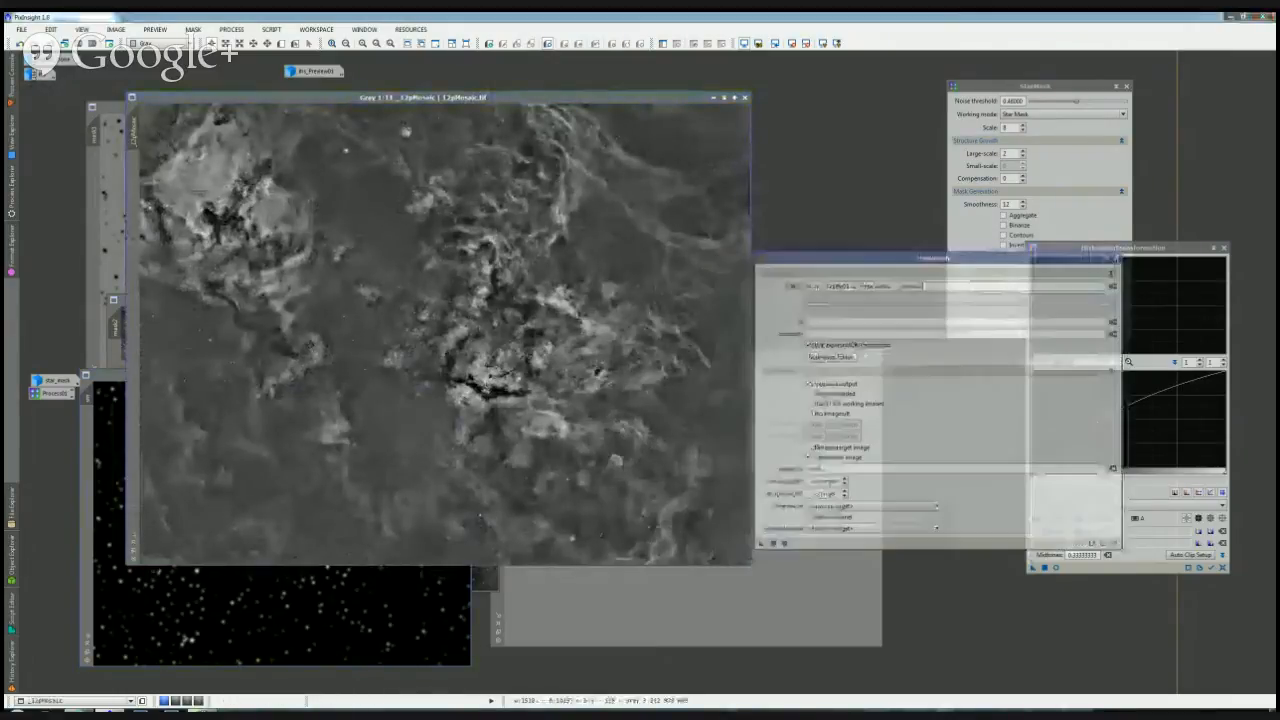
{"action": "left_click_drag", "start_coordinate": [947, 259], "coordinate": [998, 274]}
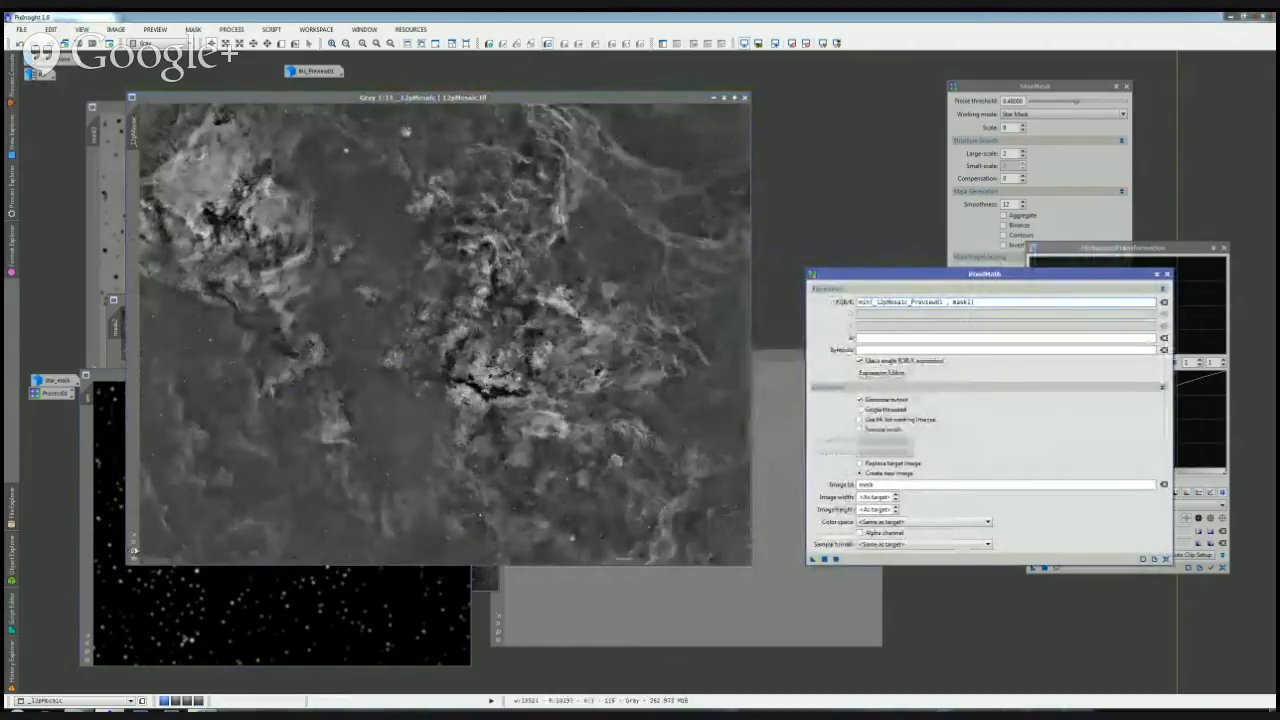
{"action": "left_click", "coordinate": [134, 551]}
{"action": "left_click_drag", "start_coordinate": [610, 100], "coordinate": [538, 93]}
{"action": "left_click_drag", "start_coordinate": [971, 274], "coordinate": [995, 268]}
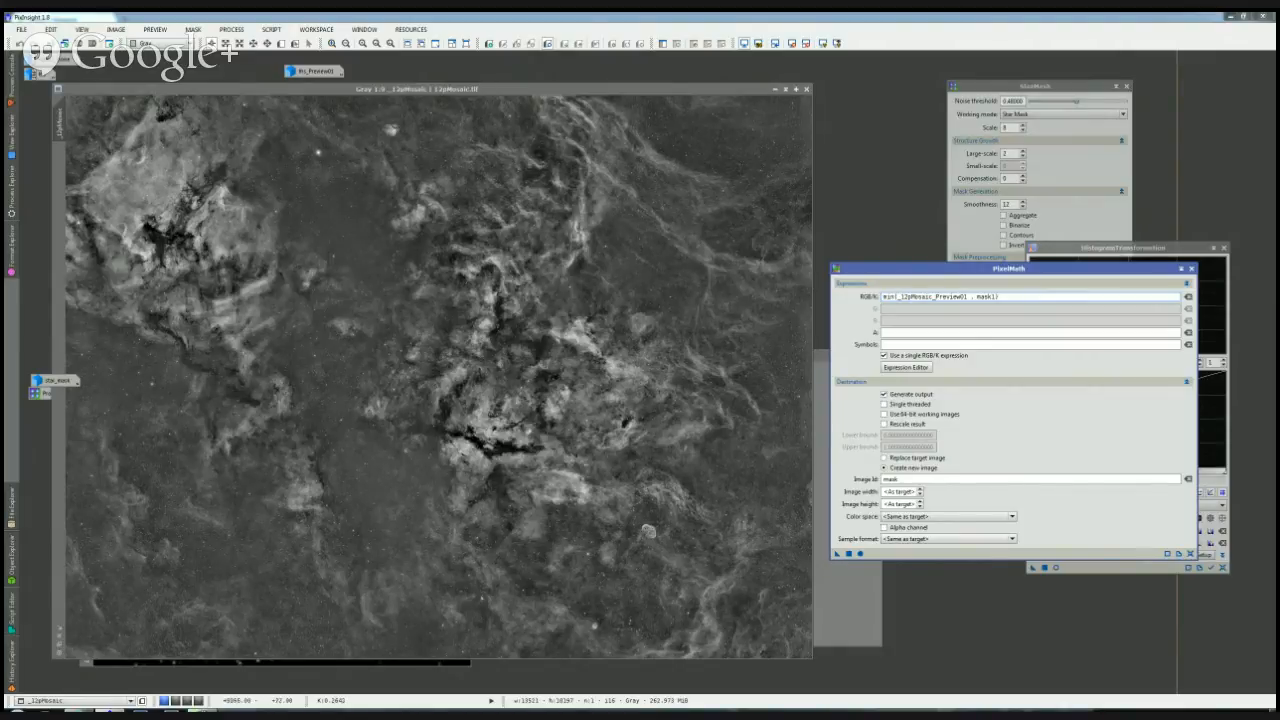
{"action": "left_click_drag", "start_coordinate": [565, 90], "coordinate": [597, 93]}
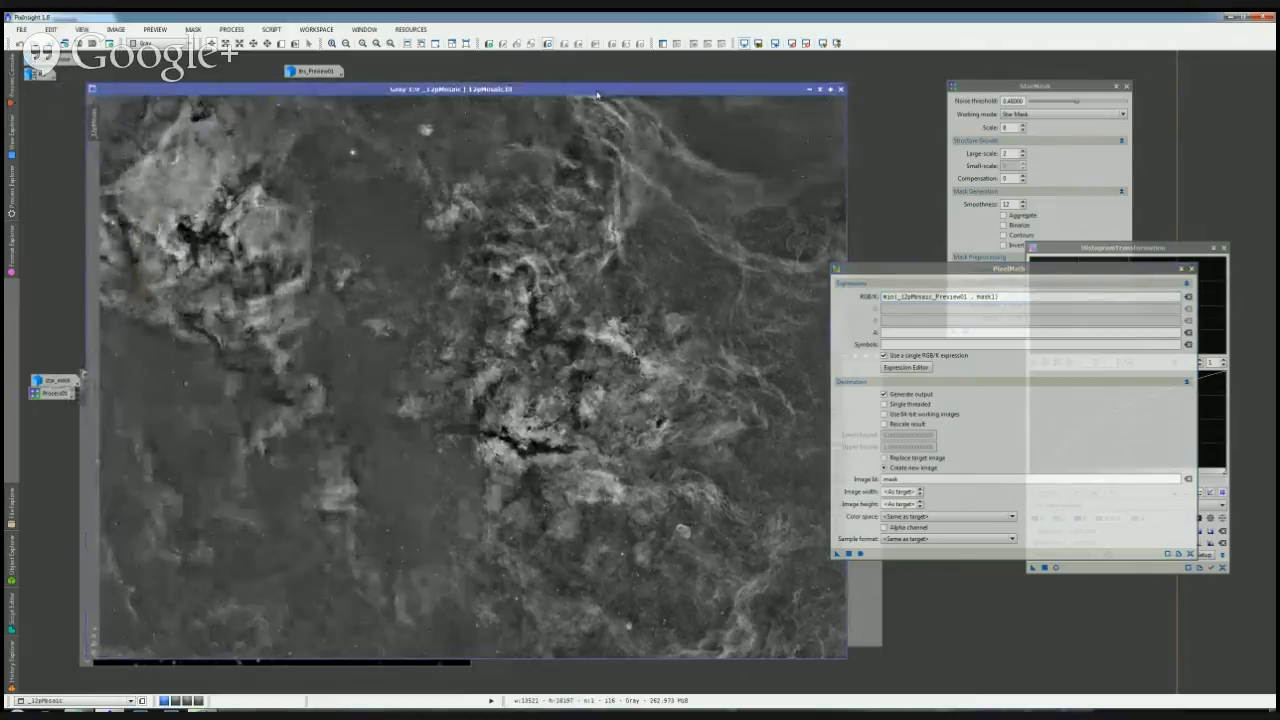
{"action": "left_click_drag", "start_coordinate": [597, 93], "coordinate": [597, 75]}
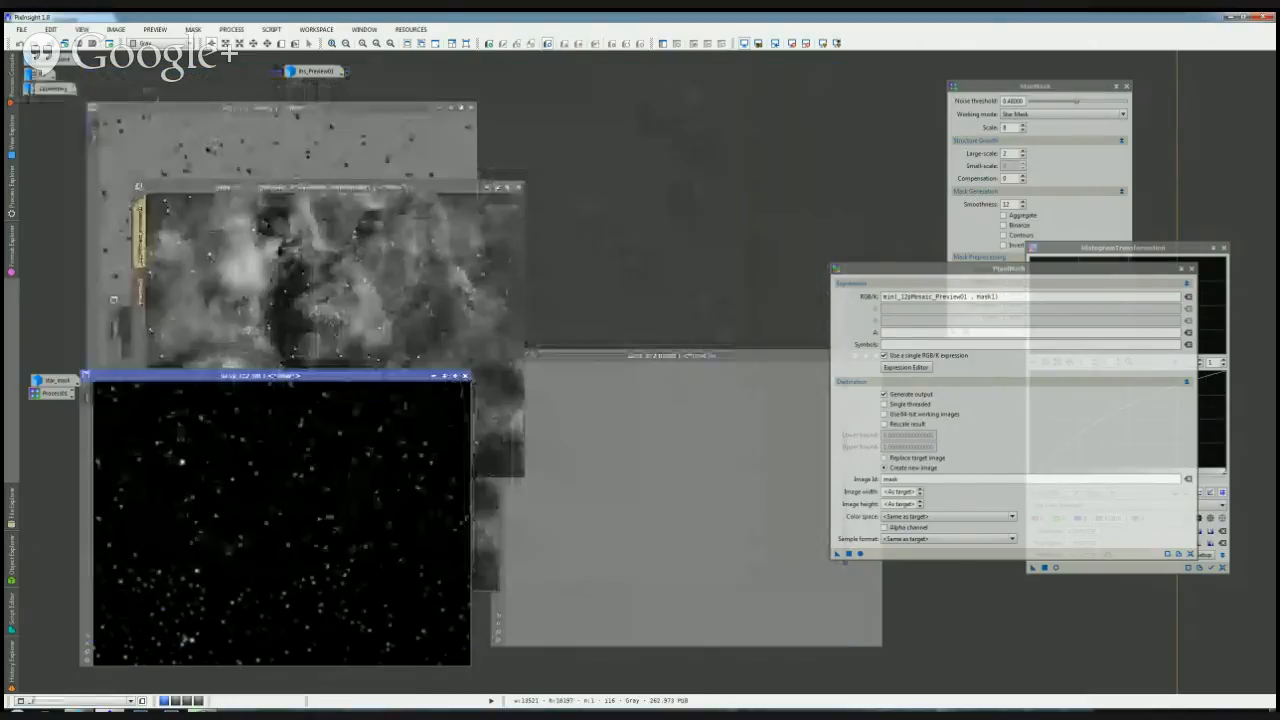
{"action": "left_click", "coordinate": [808, 72]}
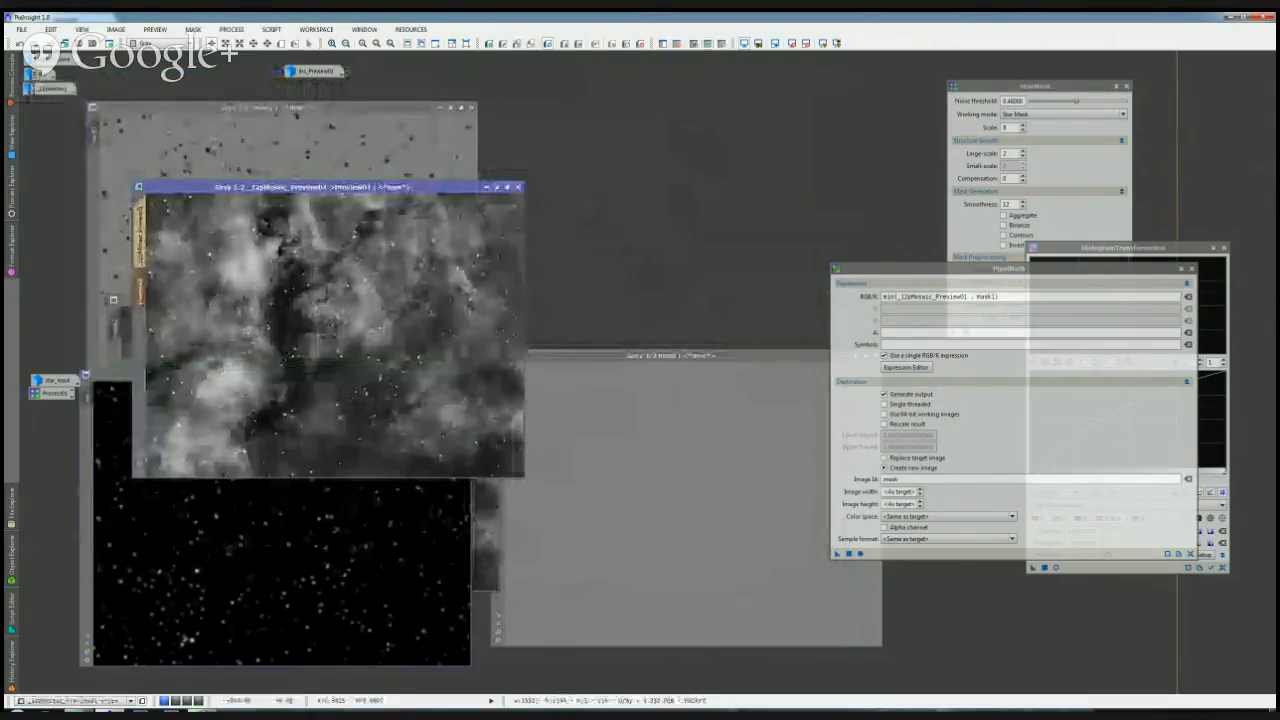
Step: Open CurvesTransformation, arrange it beside the mosaic preview and histogram windows, and start its real-time preview
{"action": "left_click_drag", "start_coordinate": [379, 188], "coordinate": [657, 134]}
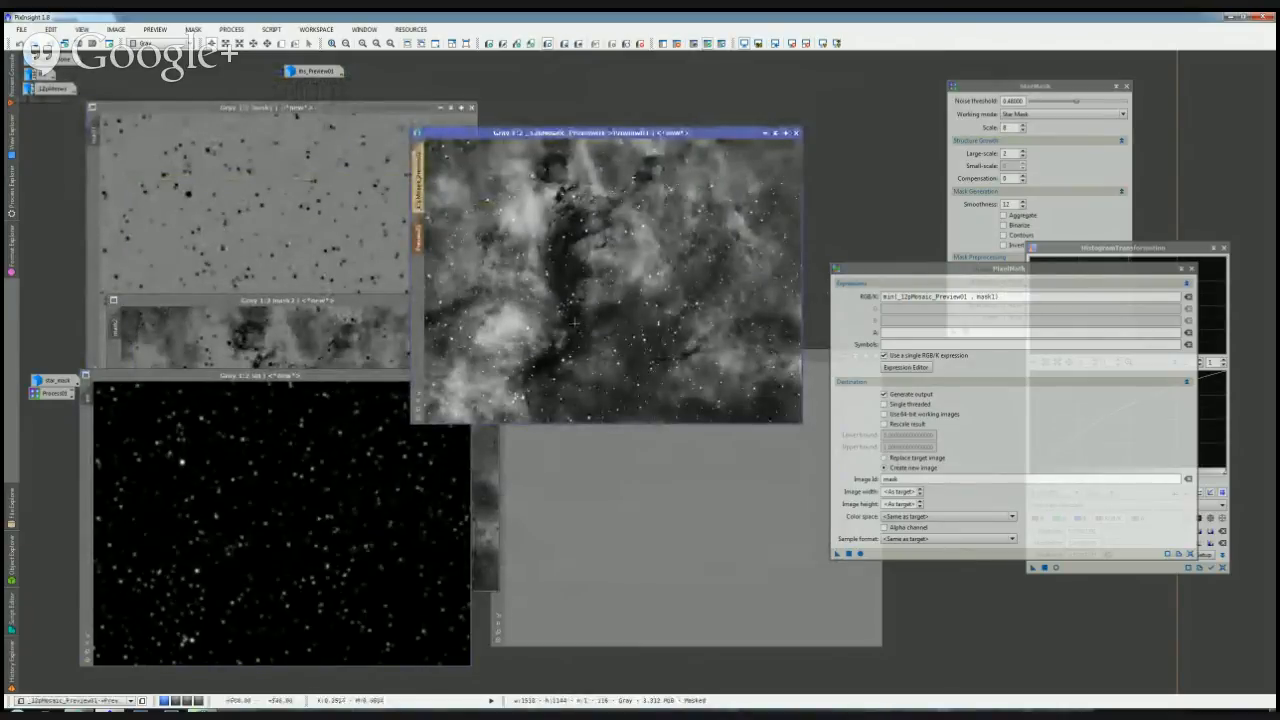
{"action": "left_click_drag", "start_coordinate": [1180, 247], "coordinate": [1122, 135]}
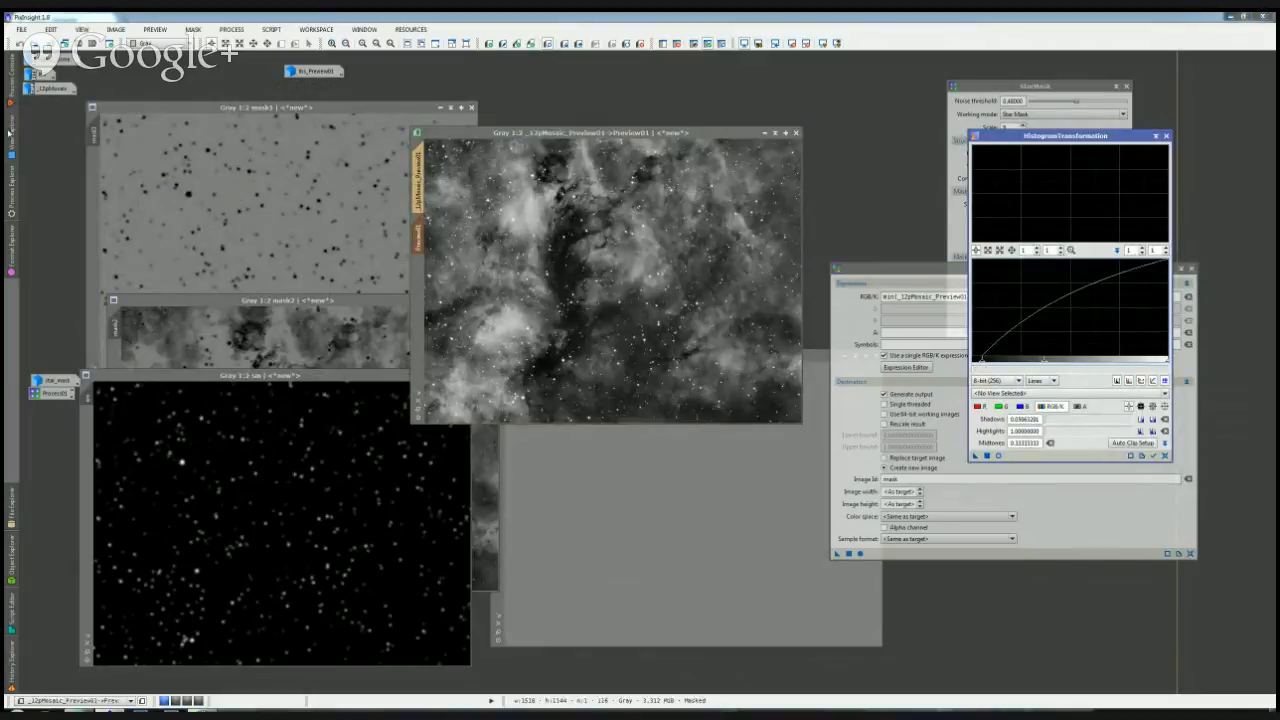
{"action": "mouse_move", "coordinate": [11, 184]}
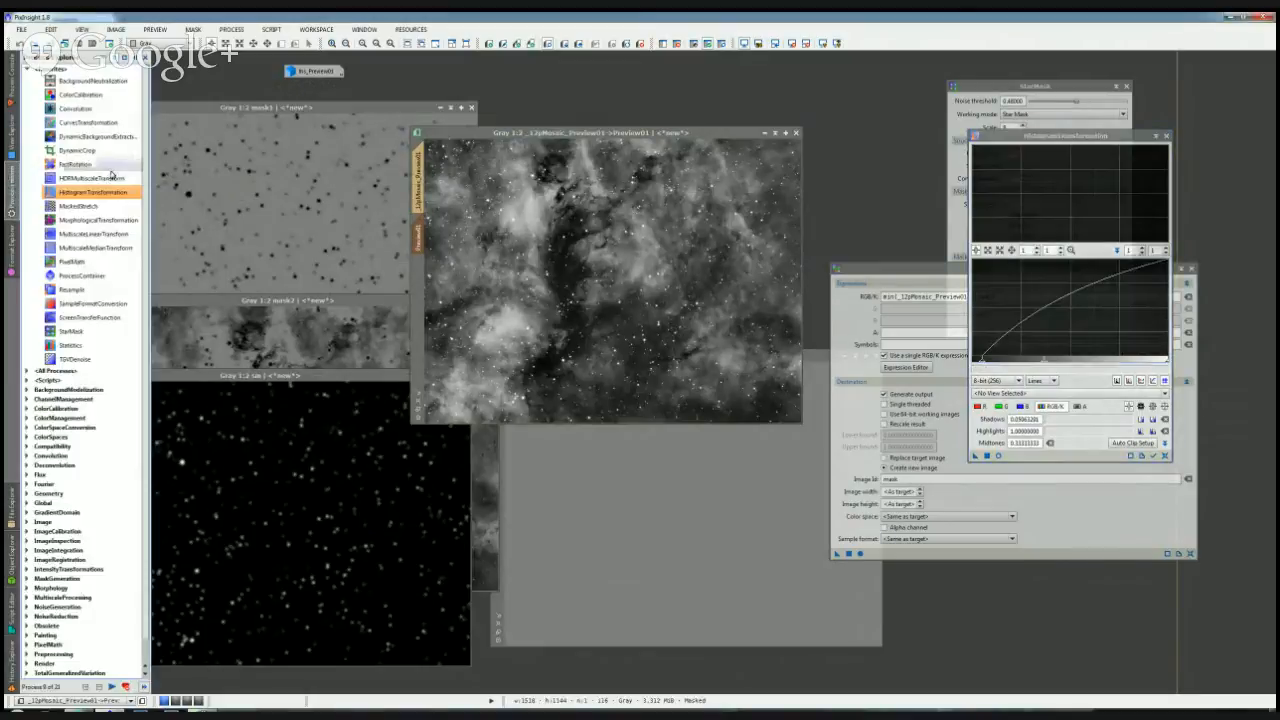
{"action": "double_click", "coordinate": [88, 123]}
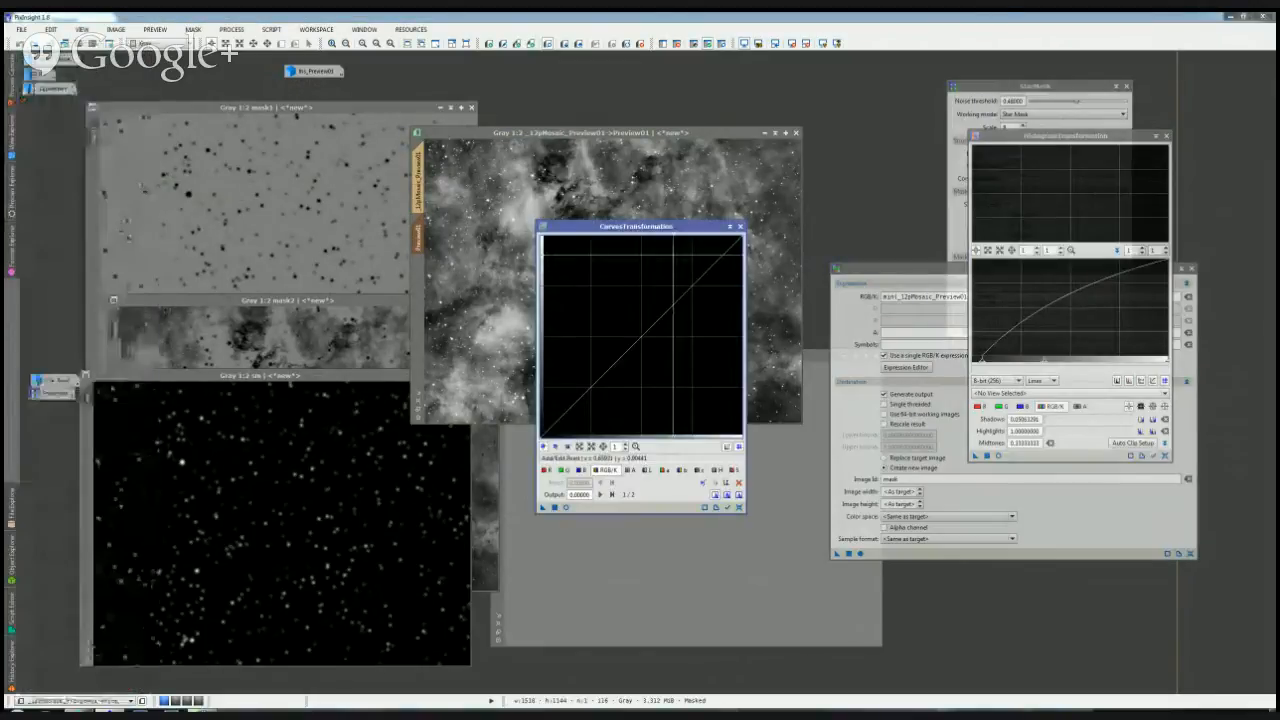
{"action": "left_click_drag", "start_coordinate": [640, 227], "coordinate": [935, 77]}
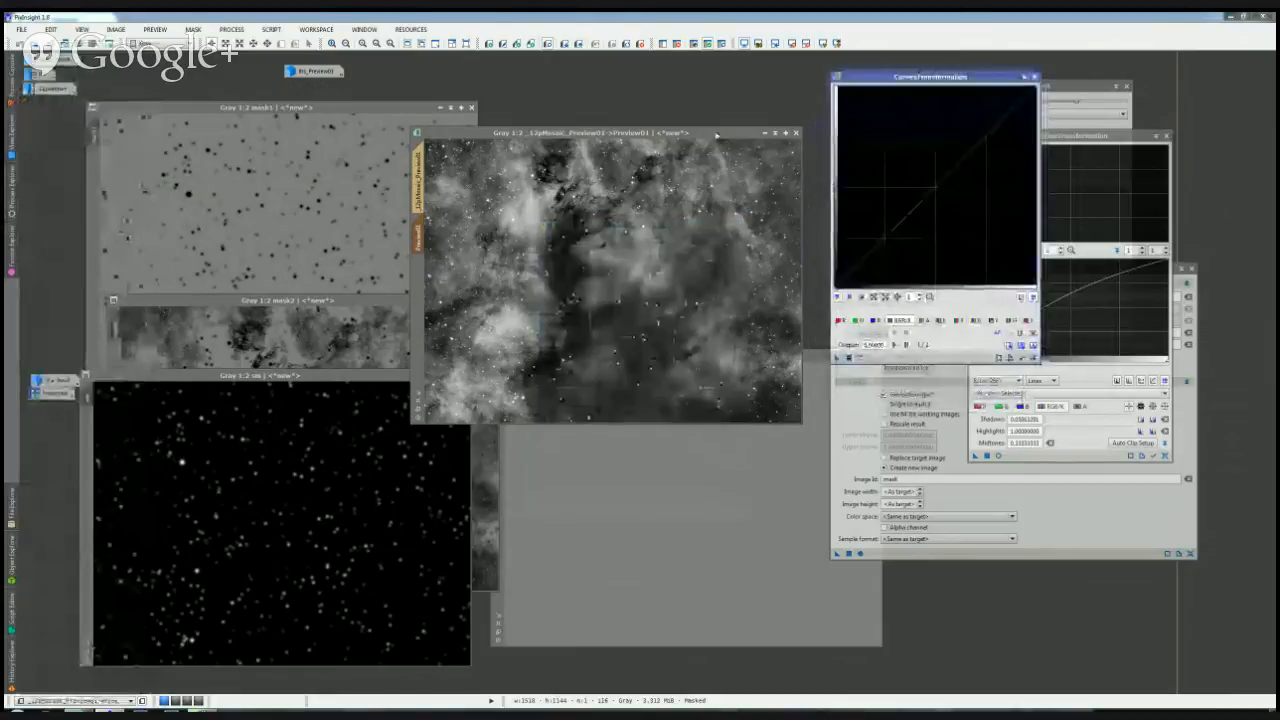
{"action": "left_click_drag", "start_coordinate": [707, 134], "coordinate": [737, 84]}
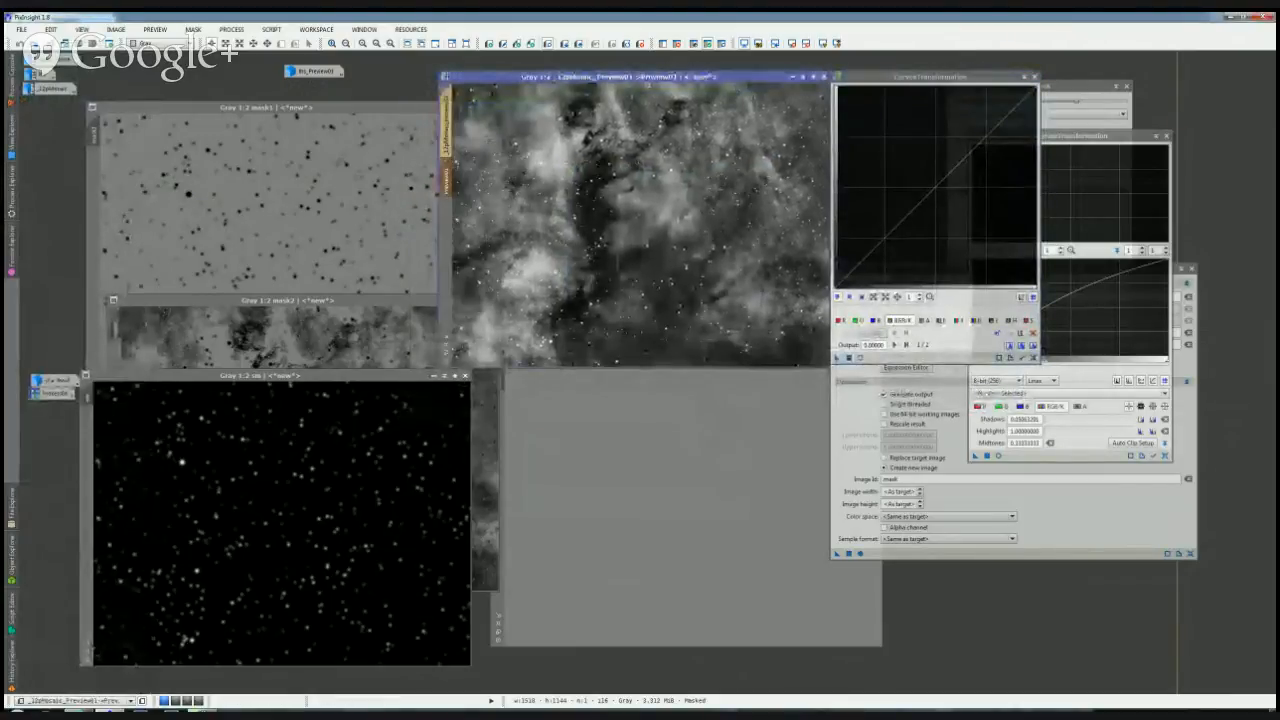
{"action": "left_click", "coordinate": [860, 358]}
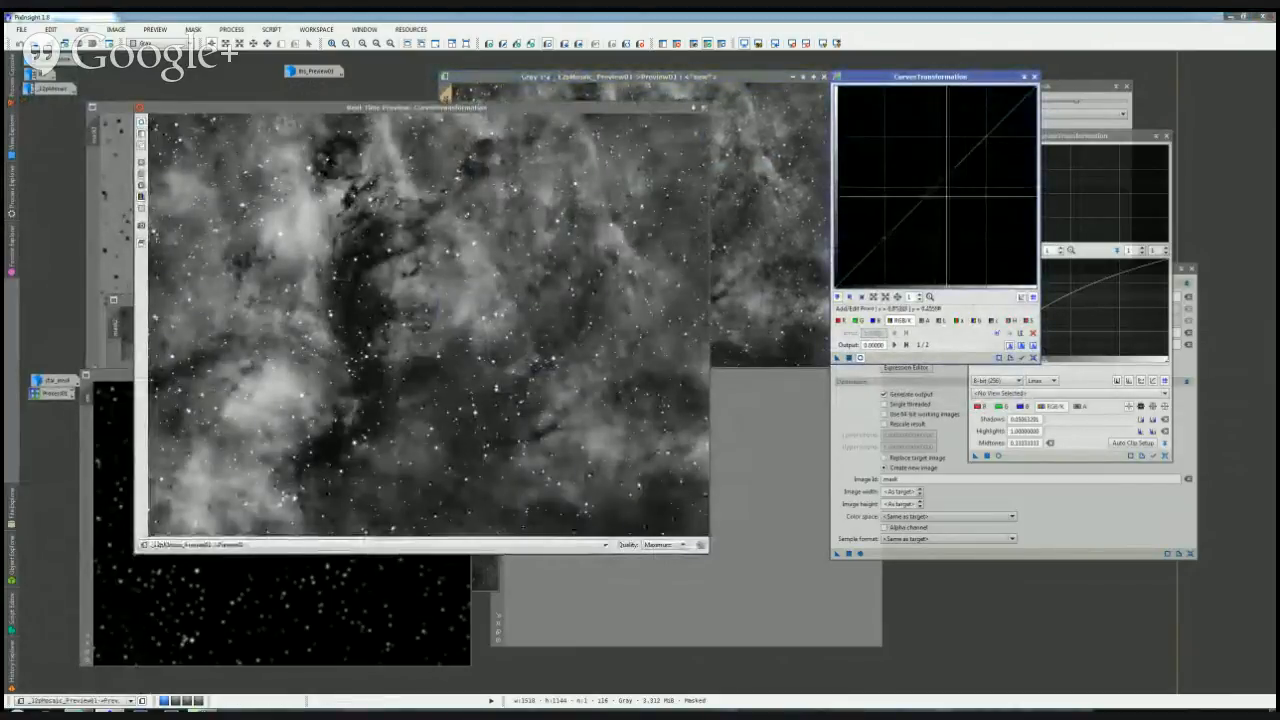
Step: Try a strong brightening curve with two added points on the masked mosaic preview, and reset the curve
{"action": "left_click", "coordinate": [935, 188]}
{"action": "left_click_drag", "start_coordinate": [935, 188], "coordinate": [908, 155]}
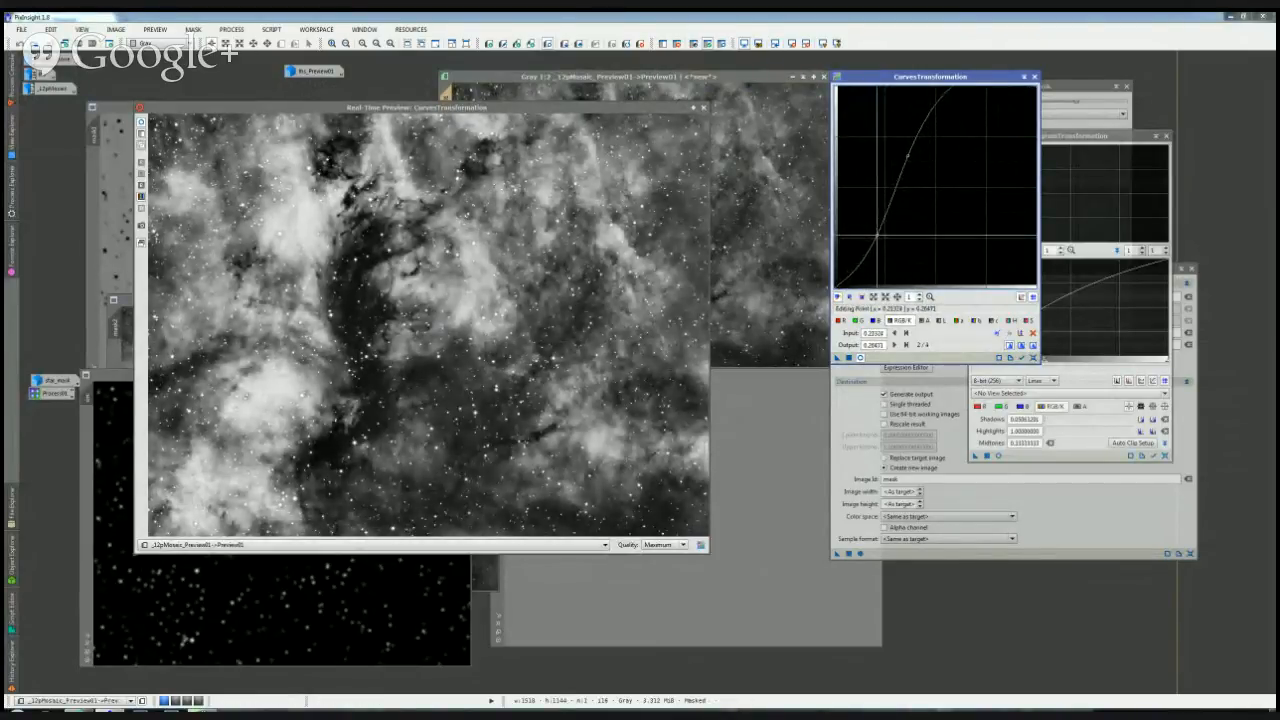
{"action": "left_click", "coordinate": [864, 220]}
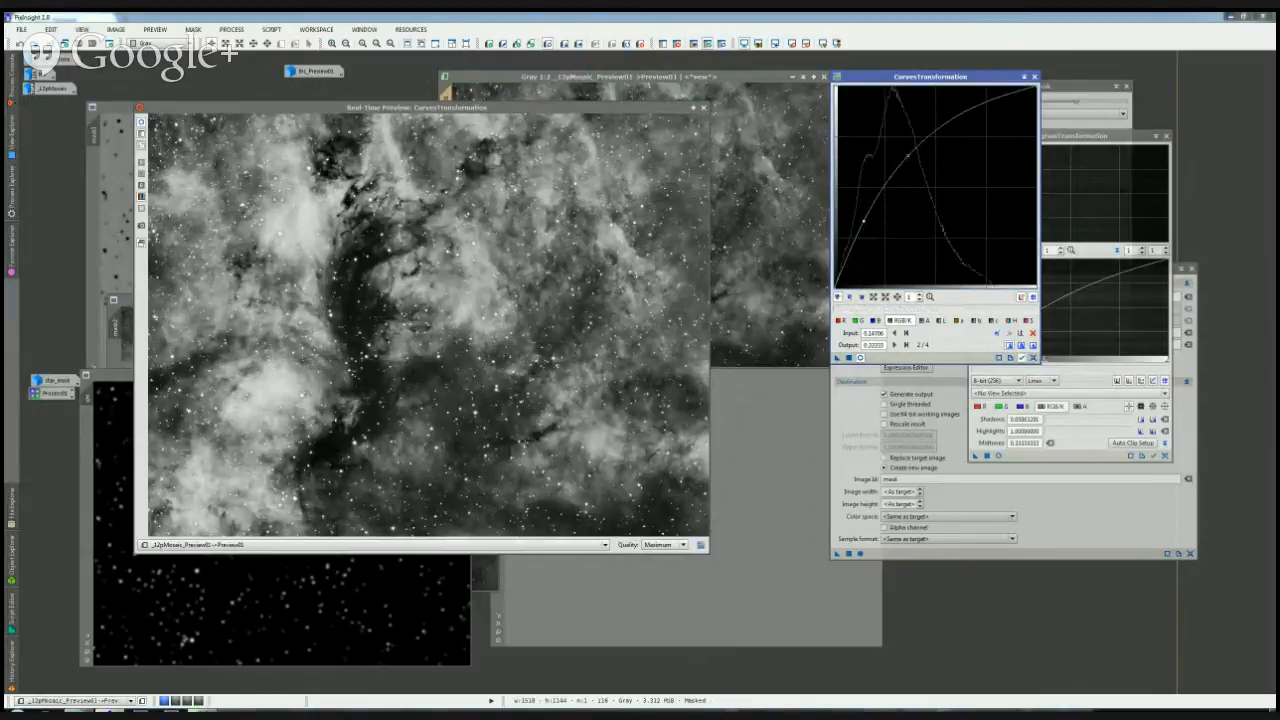
{"action": "left_click", "coordinate": [1033, 358]}
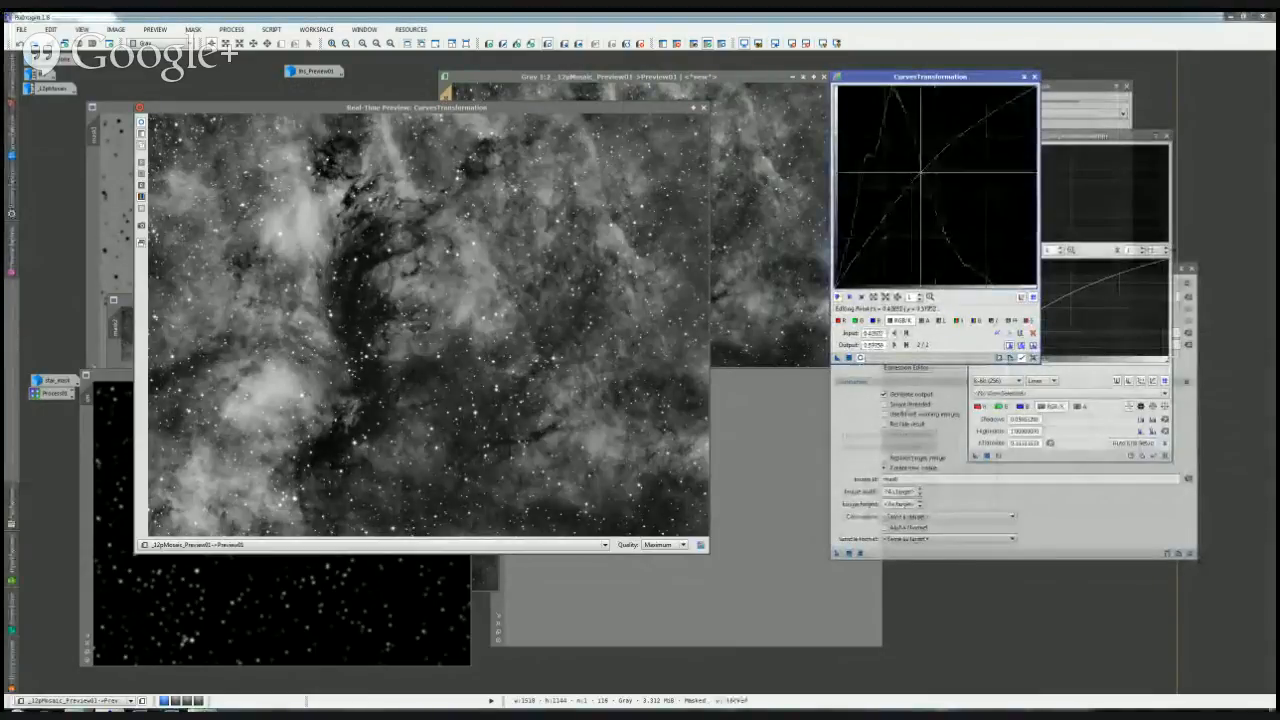
Step: Shape a gentler brightening curve with two intermediate points in CurvesTransformation
{"action": "left_click_drag", "start_coordinate": [921, 201], "coordinate": [888, 218]}
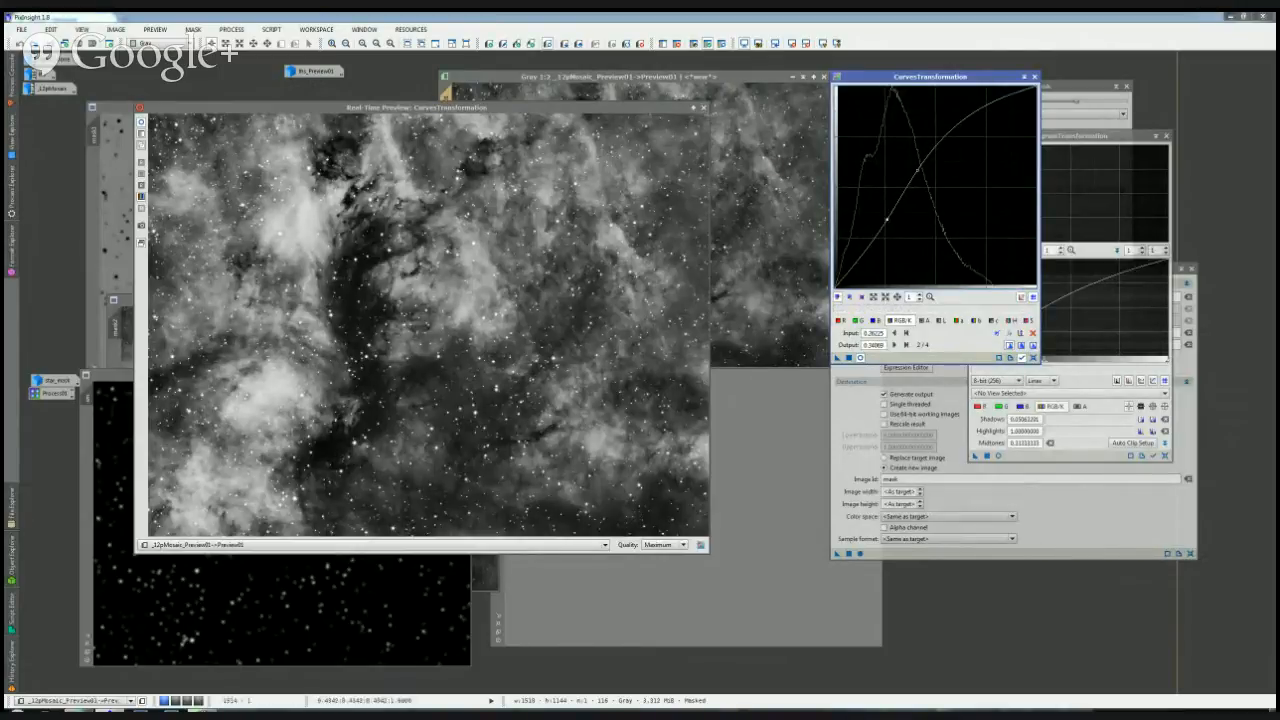
Step: Examine the mask overlay on the mosaic preview, recheck the curve in the real-time preview, and close the real-time preview
{"action": "left_click", "coordinate": [703, 107]}
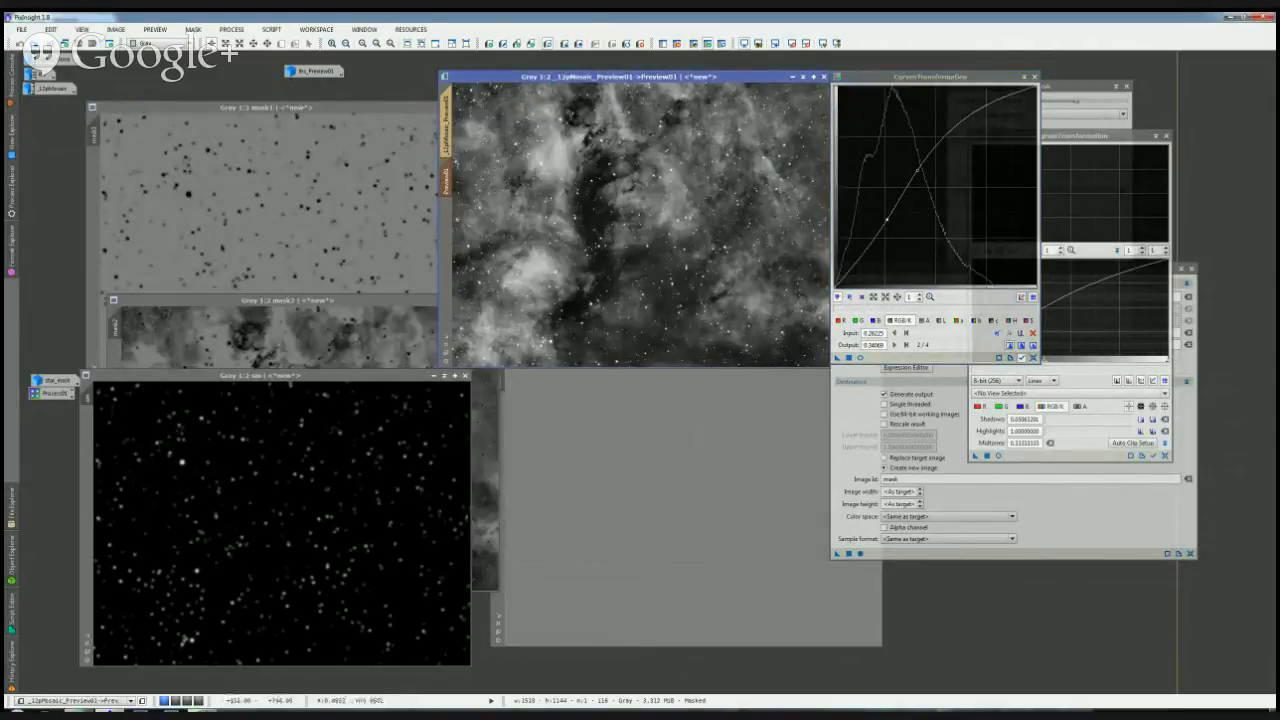
{"action": "key", "text": "ctrl+k"}
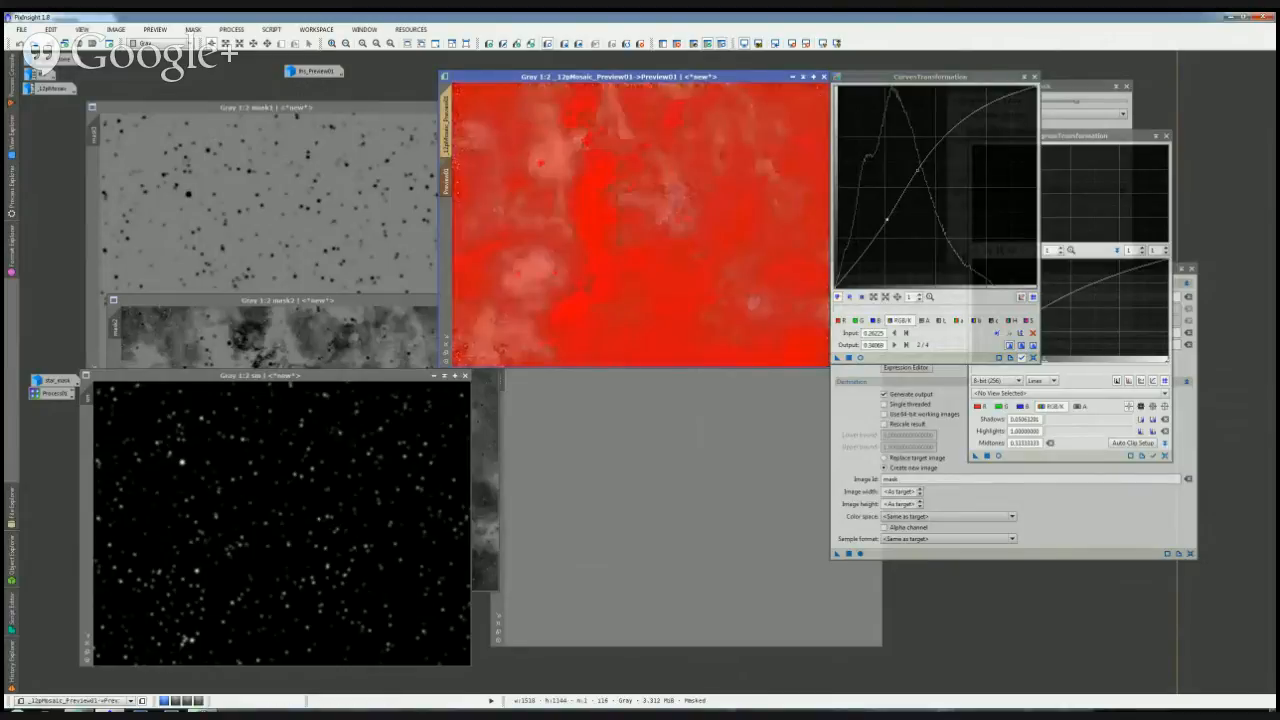
{"action": "left_click_drag", "start_coordinate": [651, 78], "coordinate": [361, 160]}
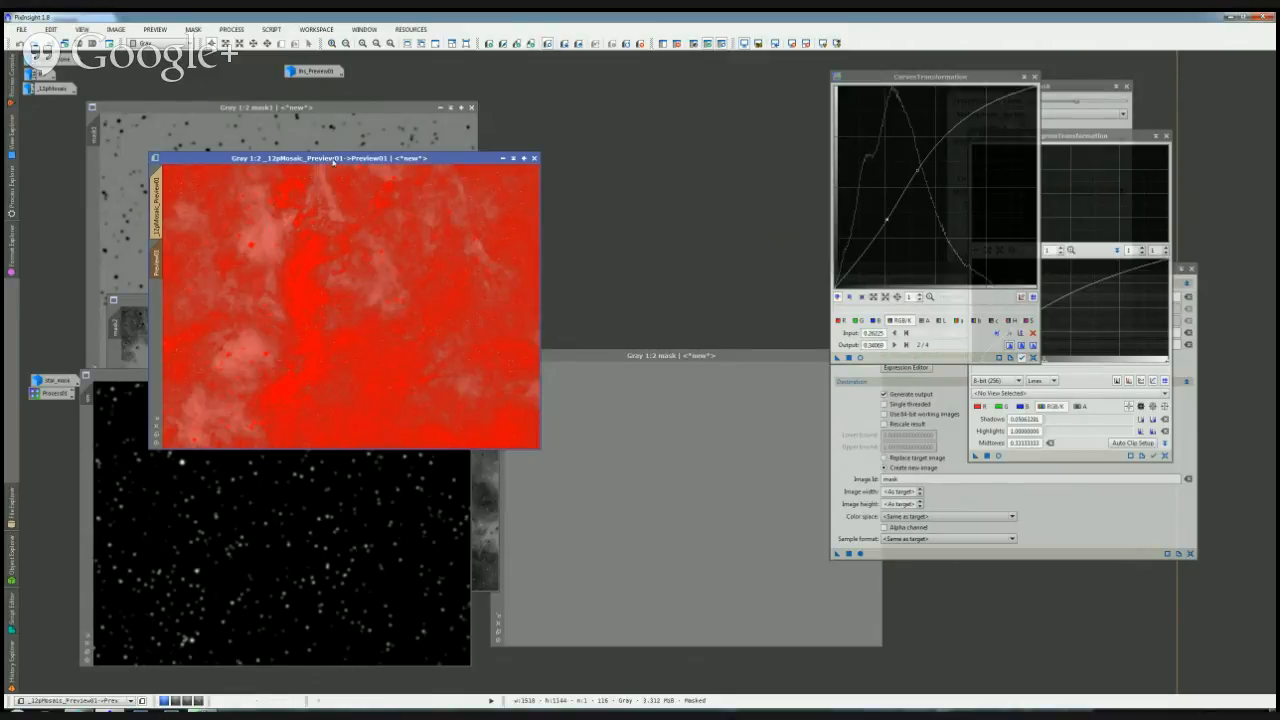
{"action": "left_click_drag", "start_coordinate": [336, 158], "coordinate": [571, 108]}
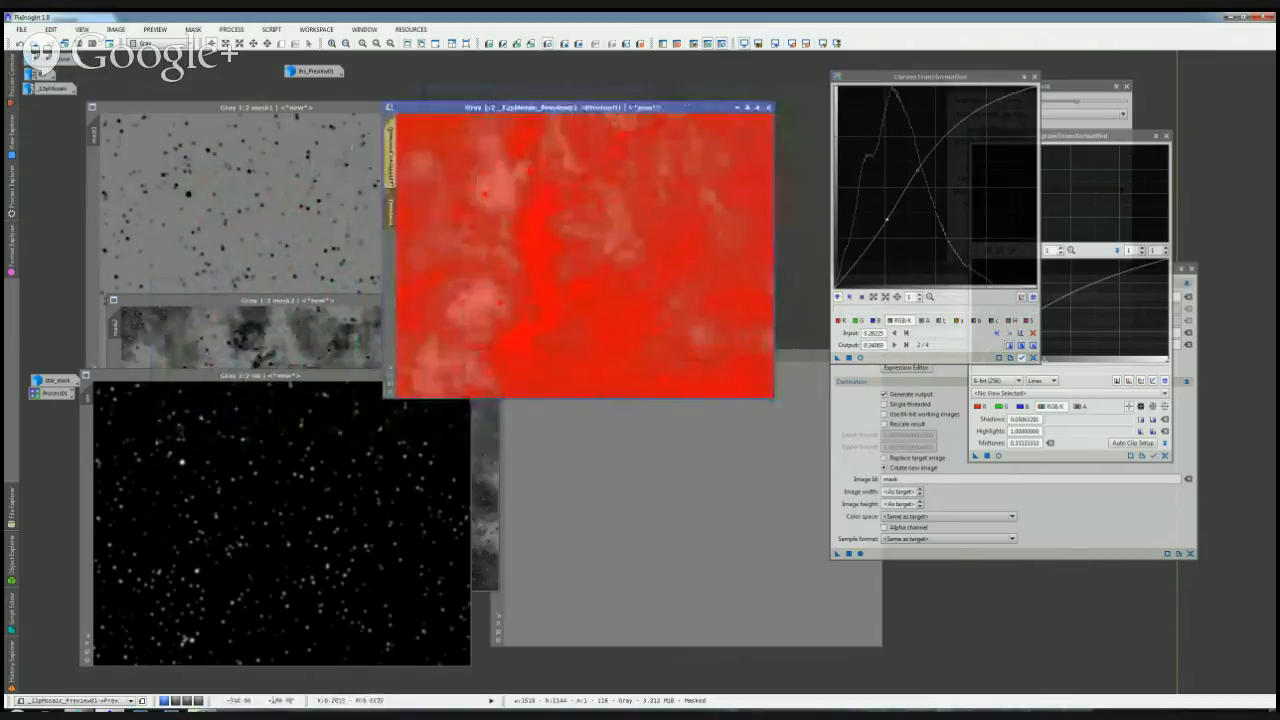
{"action": "left_click", "coordinate": [859, 357]}
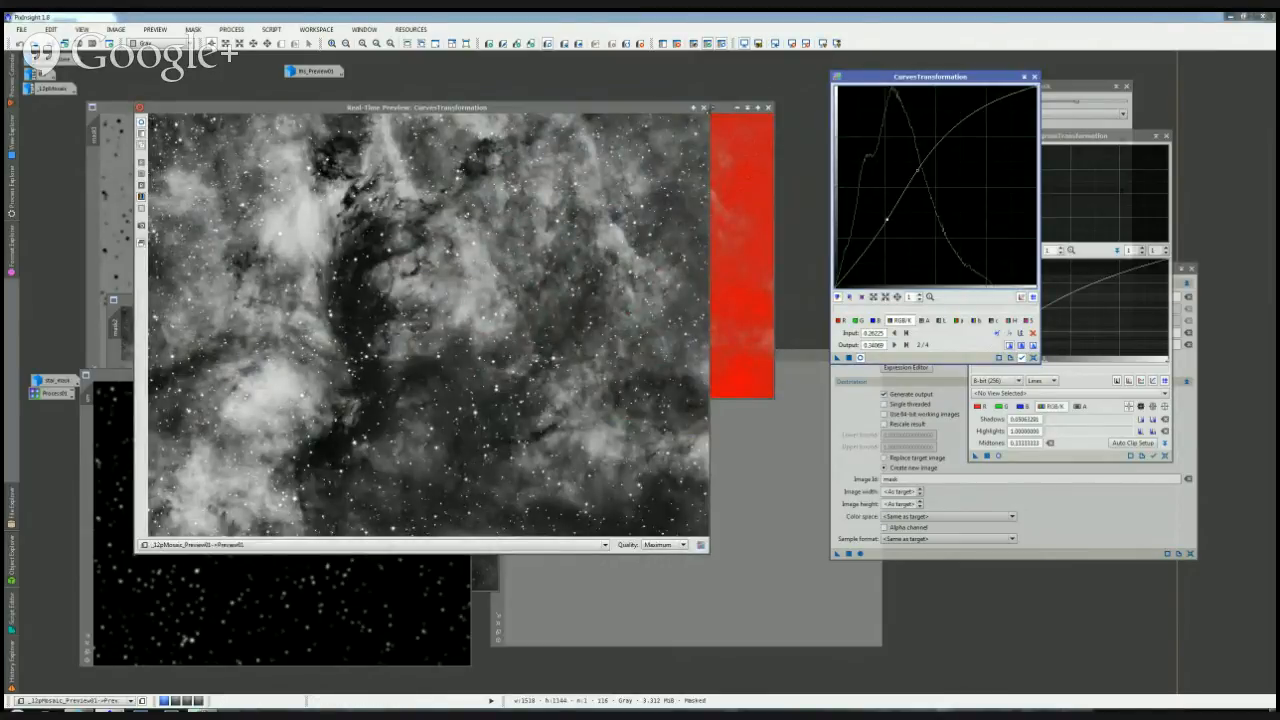
{"action": "left_click", "coordinate": [703, 107]}
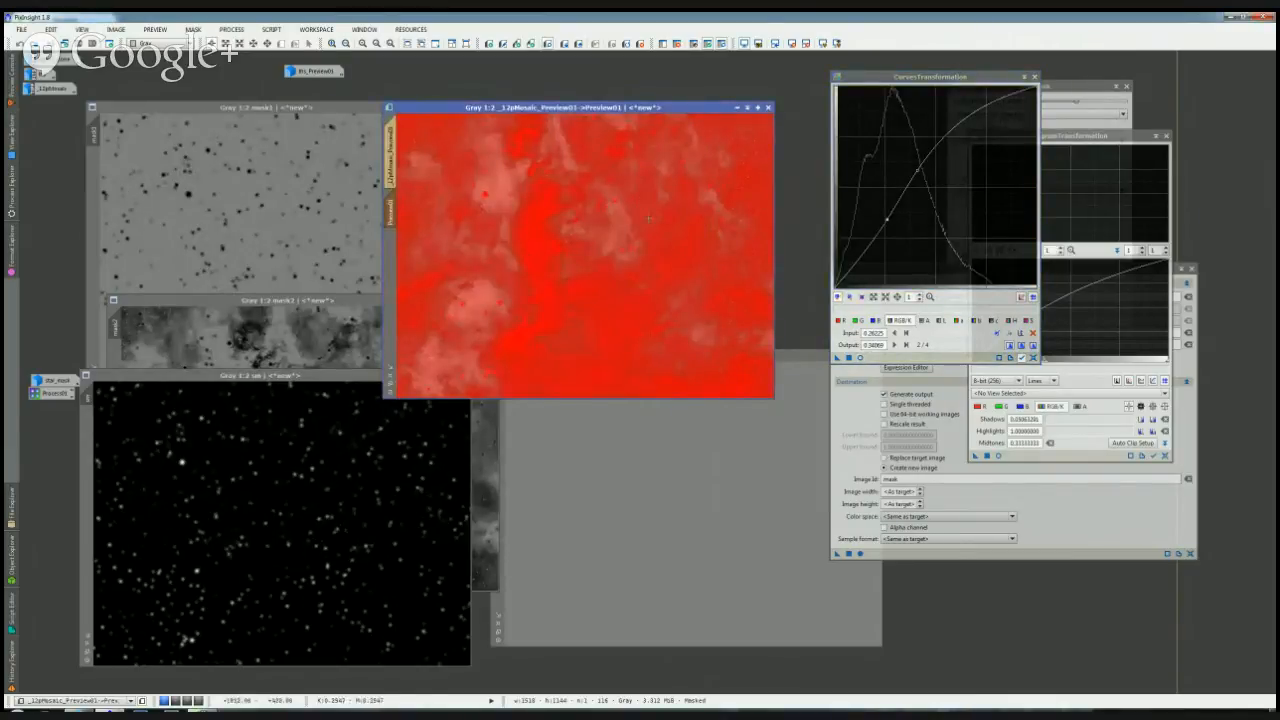
Step: Show the mosaic preview at 1:1 with the mask overlay hidden, and apply the CurvesTransformation stretch to it
{"action": "key", "text": "ctrl+o"}
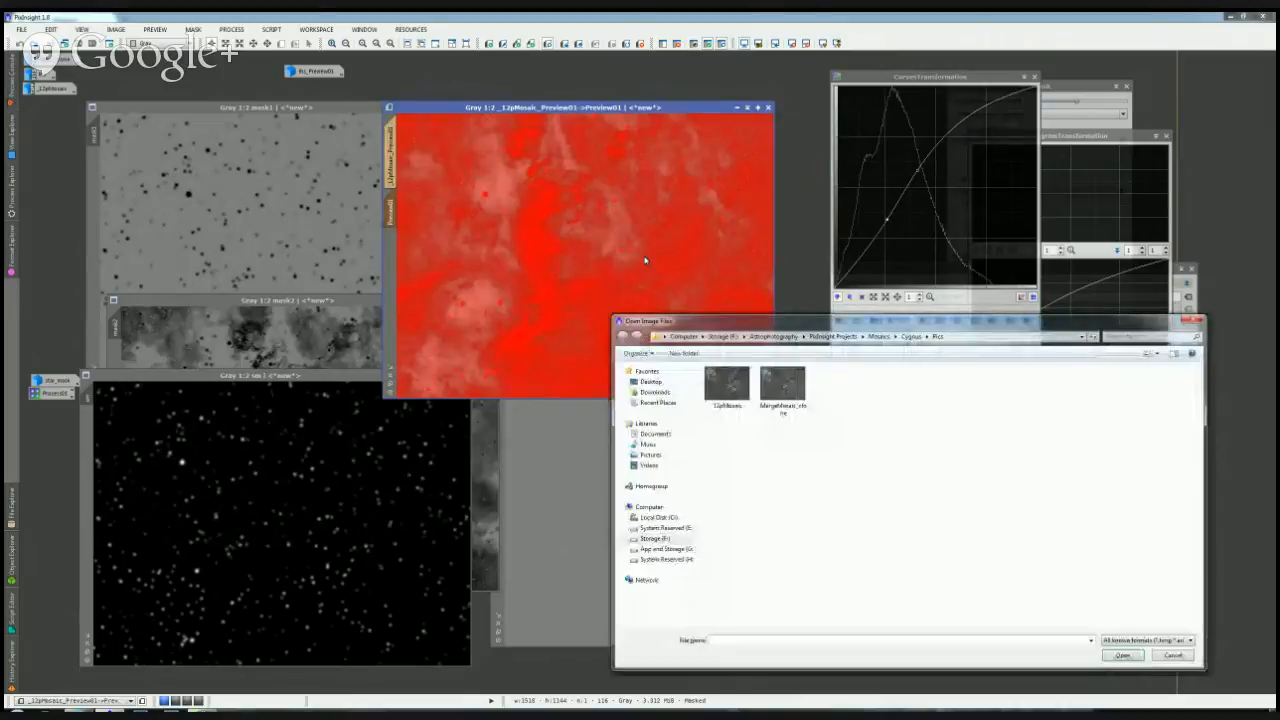
{"action": "key", "text": "Escape"}
{"action": "key", "text": "ctrl+0"}
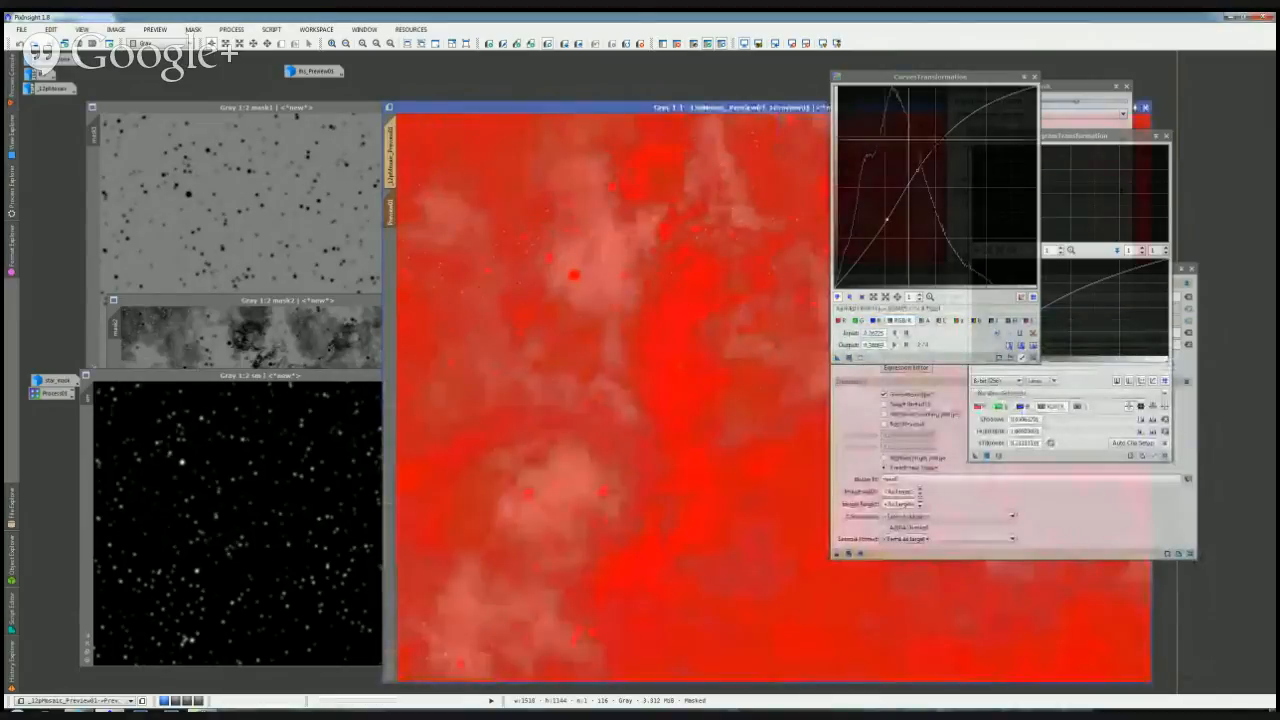
{"action": "key", "text": "ctrl+k"}
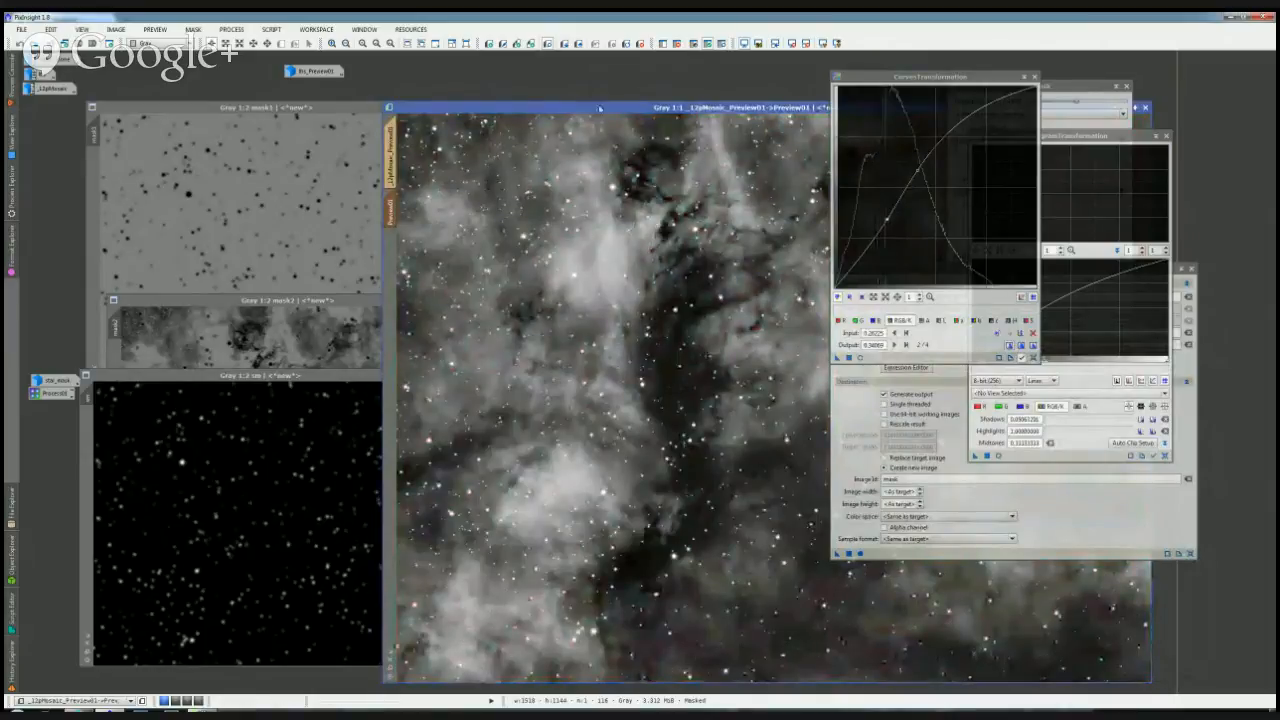
{"action": "left_click_drag", "start_coordinate": [599, 108], "coordinate": [269, 71]}
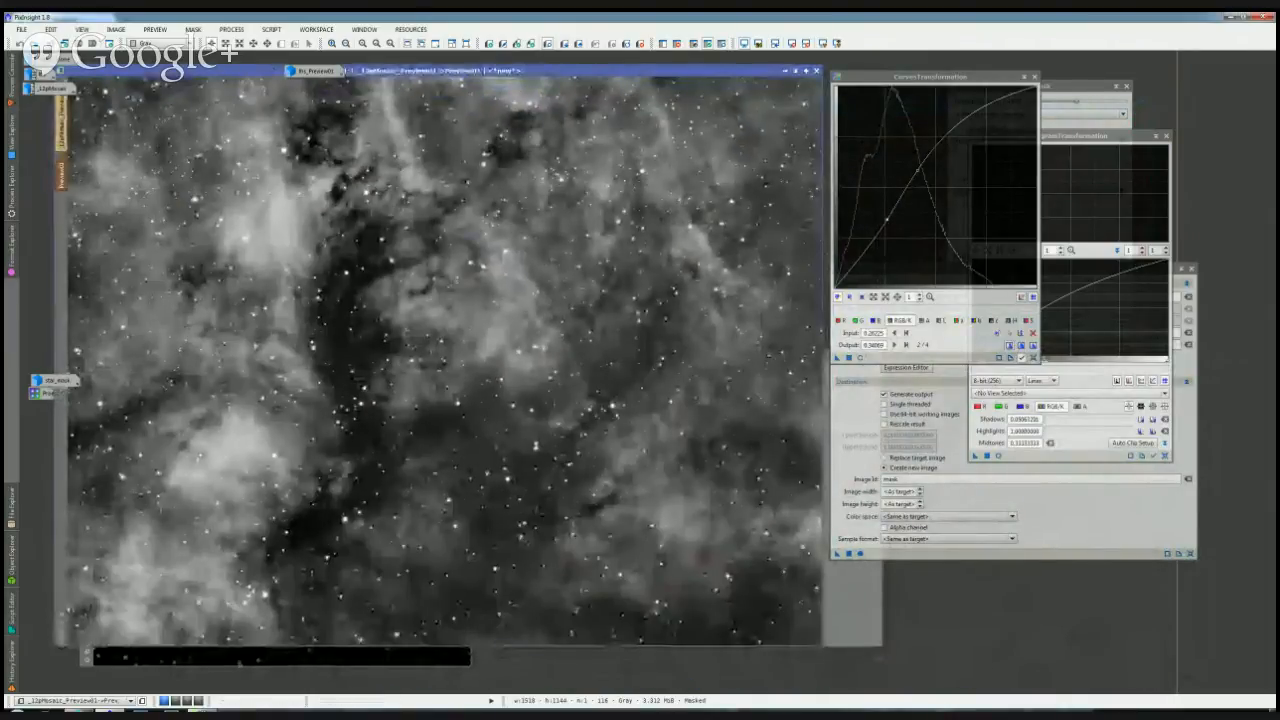
{"action": "left_click", "coordinate": [849, 357]}
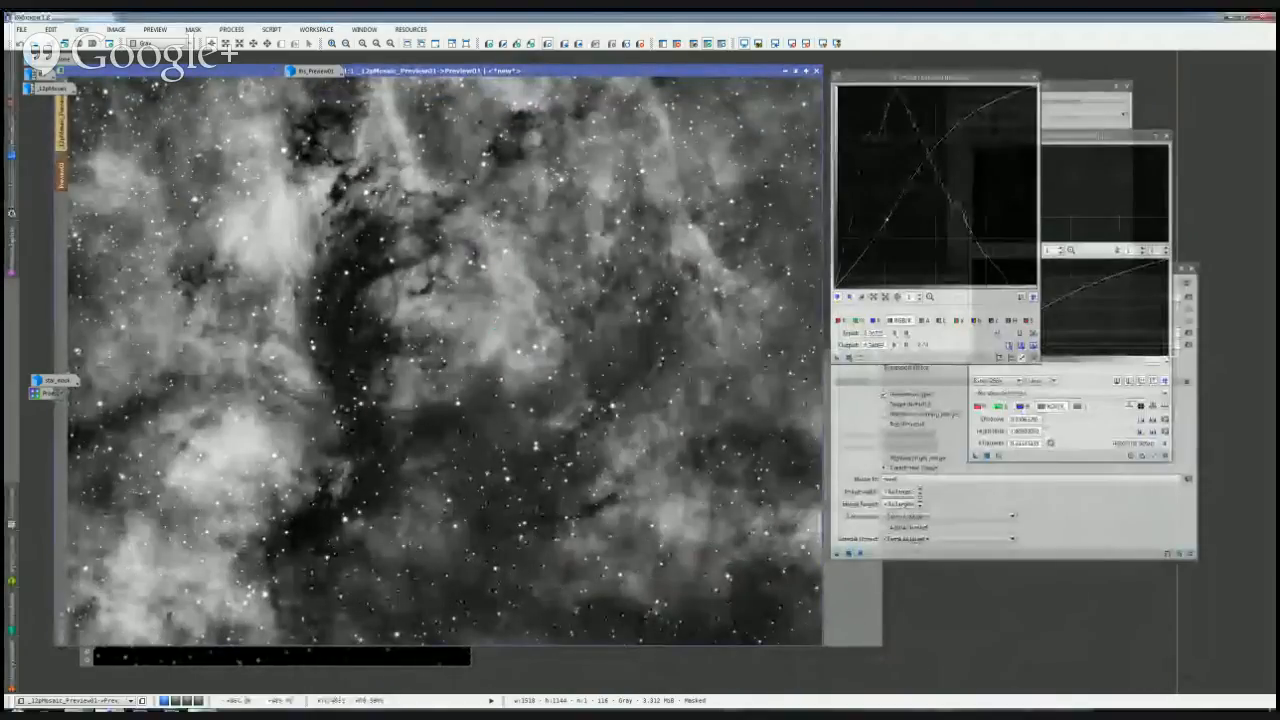
Step: Examine the stretched bright nebula and its stars up close, with the mask overlay shown and hidden
{"action": "scroll", "coordinate": [142, 234], "scroll_direction": "up", "scroll_amount": 1}
{"action": "left_click_drag", "start_coordinate": [142, 234], "coordinate": [520, 396]}
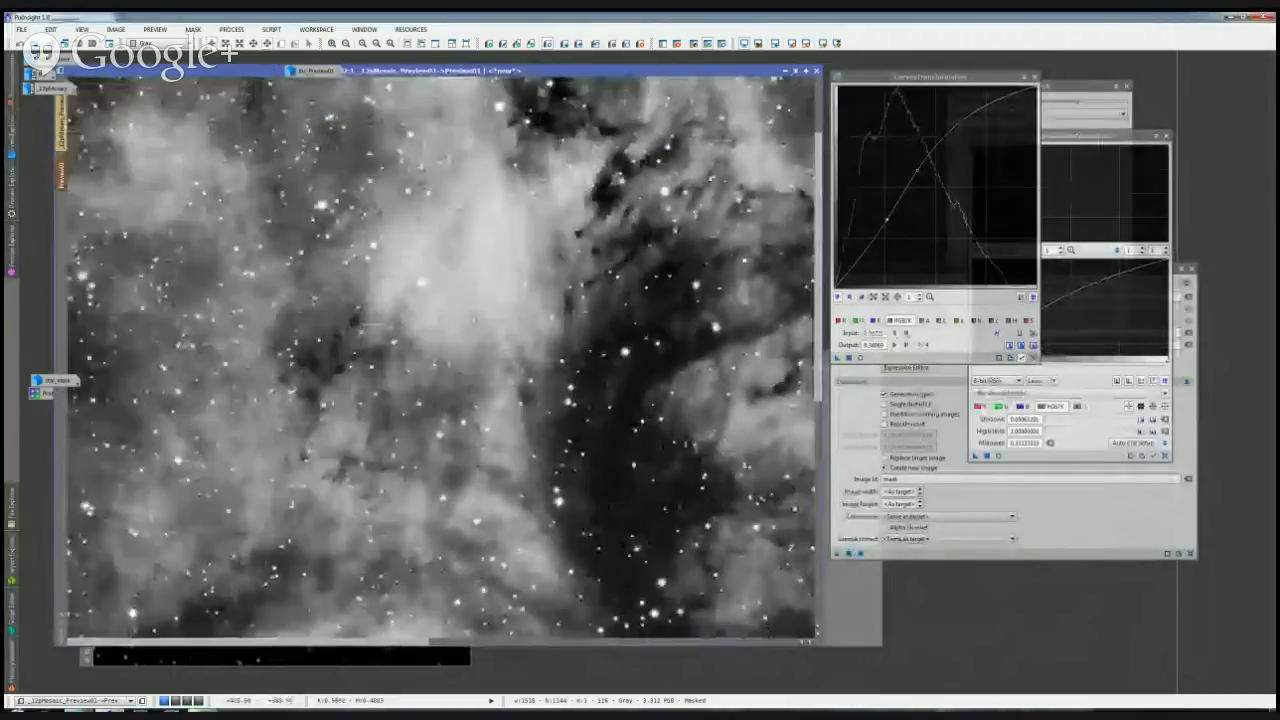
{"action": "scroll", "coordinate": [505, 370], "scroll_direction": "up", "scroll_amount": 1}
{"action": "left_click_drag", "start_coordinate": [477, 268], "coordinate": [473, 337]}
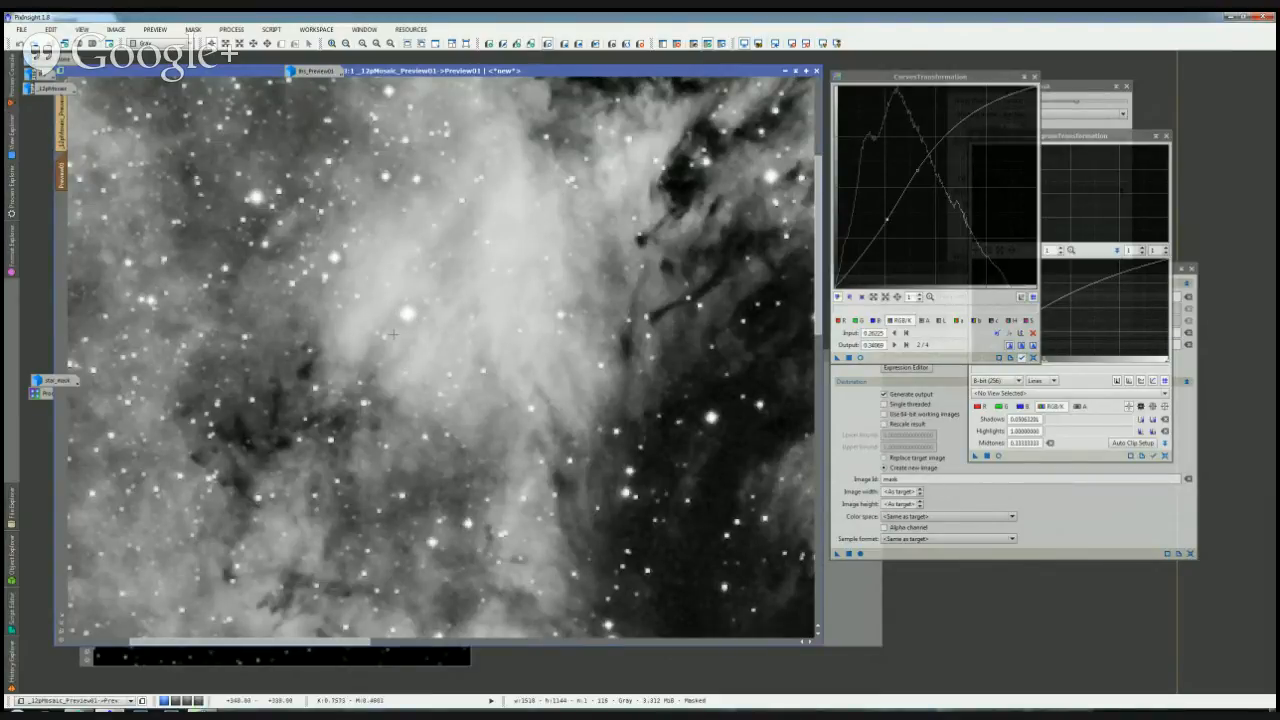
{"action": "key", "text": "ctrl+k"}
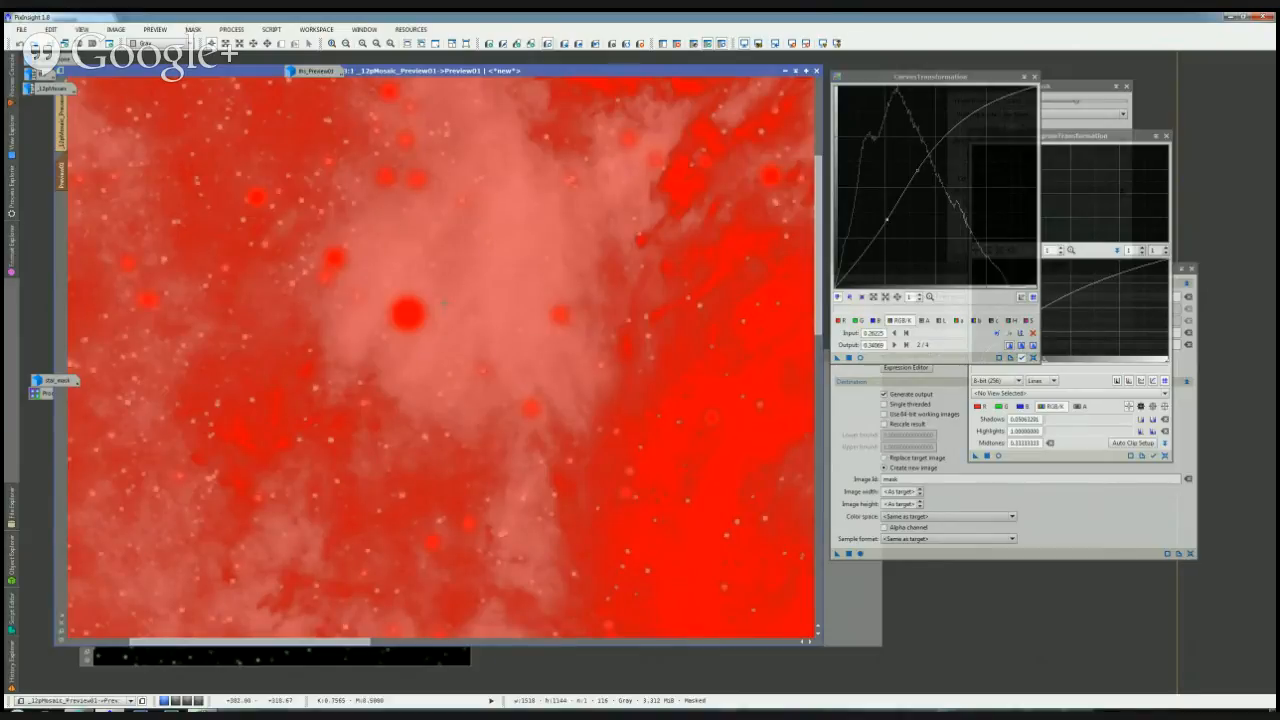
{"action": "key", "text": "ctrl+k"}
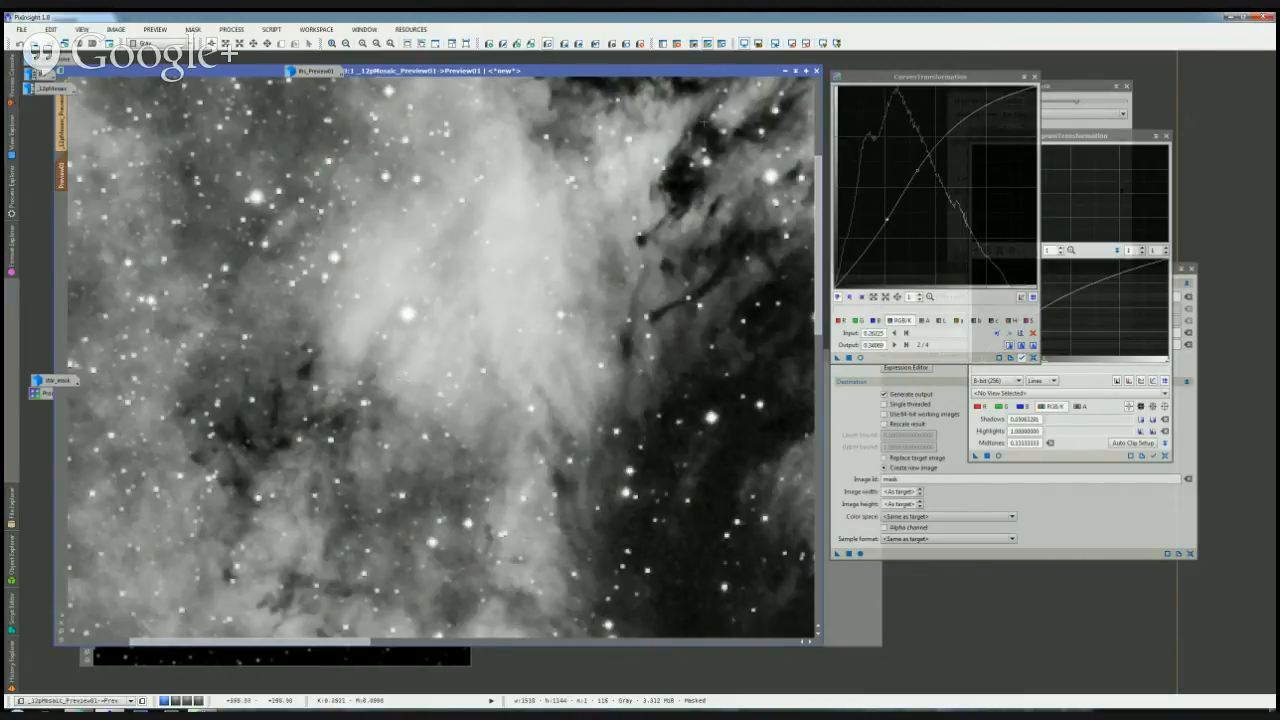
{"action": "scroll", "coordinate": [393, 472], "scroll_direction": "down", "scroll_amount": 2}
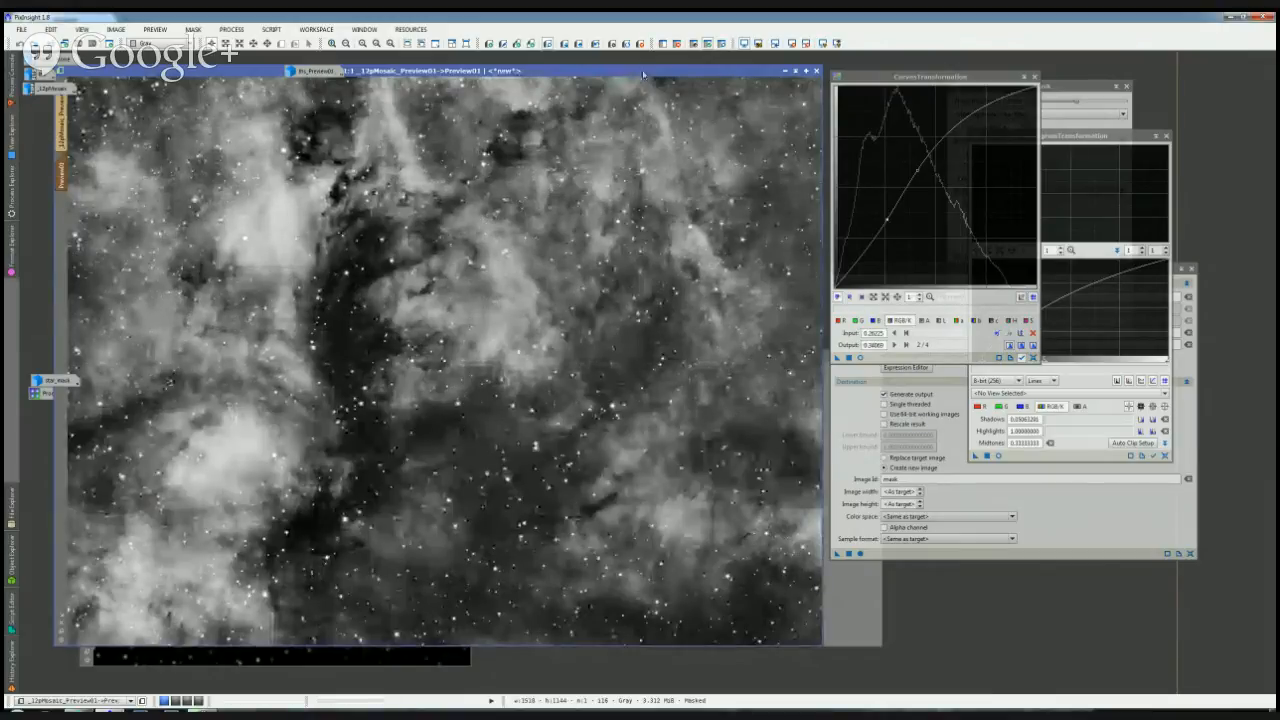
{"action": "mouse_move", "coordinate": [647, 73]}
{"action": "left_mouse_down"}
{"action": "mouse_move", "coordinate": [728, 74]}
{"action": "mouse_move", "coordinate": [732, 94]}
{"action": "mouse_move", "coordinate": [642, 93]}
{"action": "left_mouse_up"}
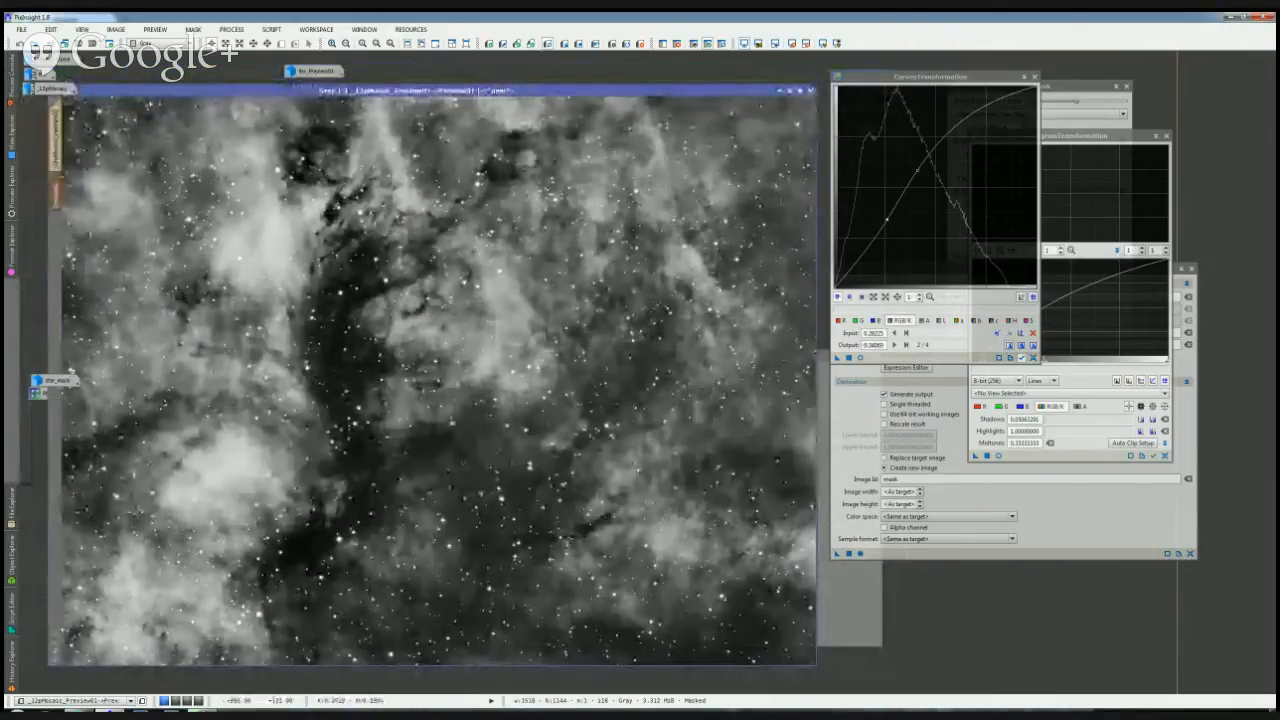
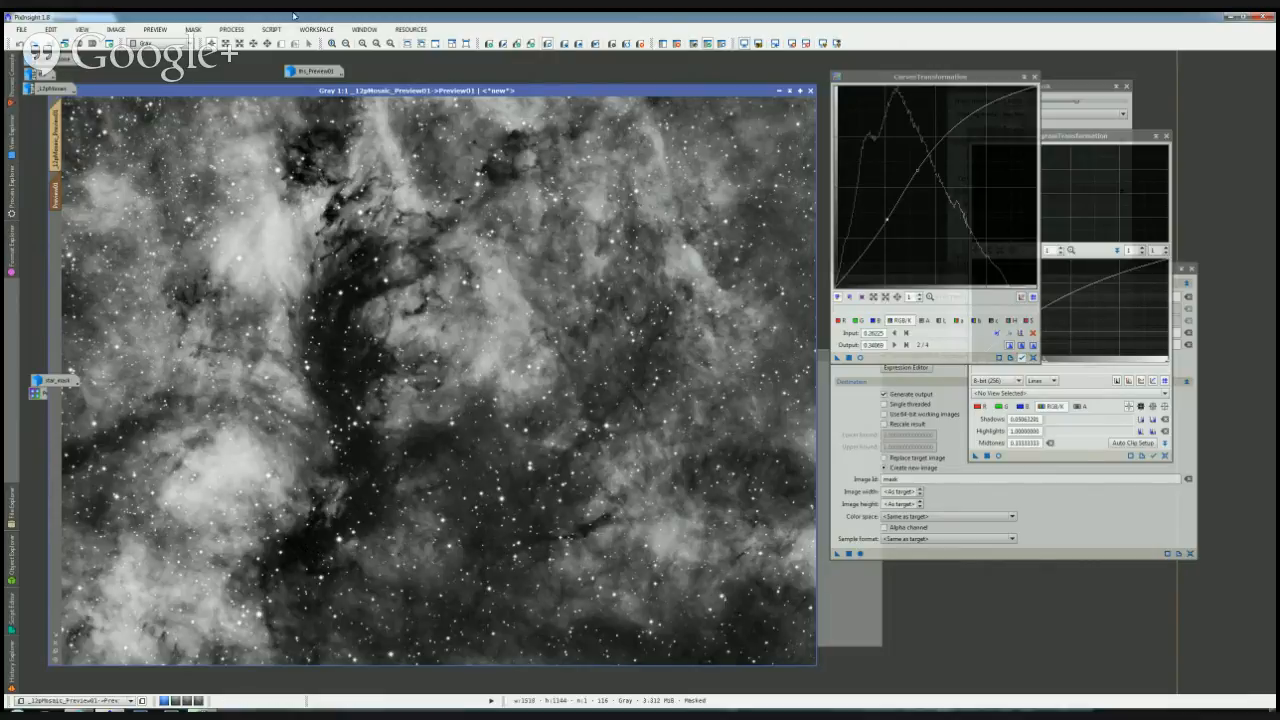
Step: Reduce the mosaic preview to 1:2 and spread the CurvesTransformation, HistogramTransformation and PixelMath windows clear of it
{"action": "left_click_drag", "start_coordinate": [655, 97], "coordinate": [681, 85]}
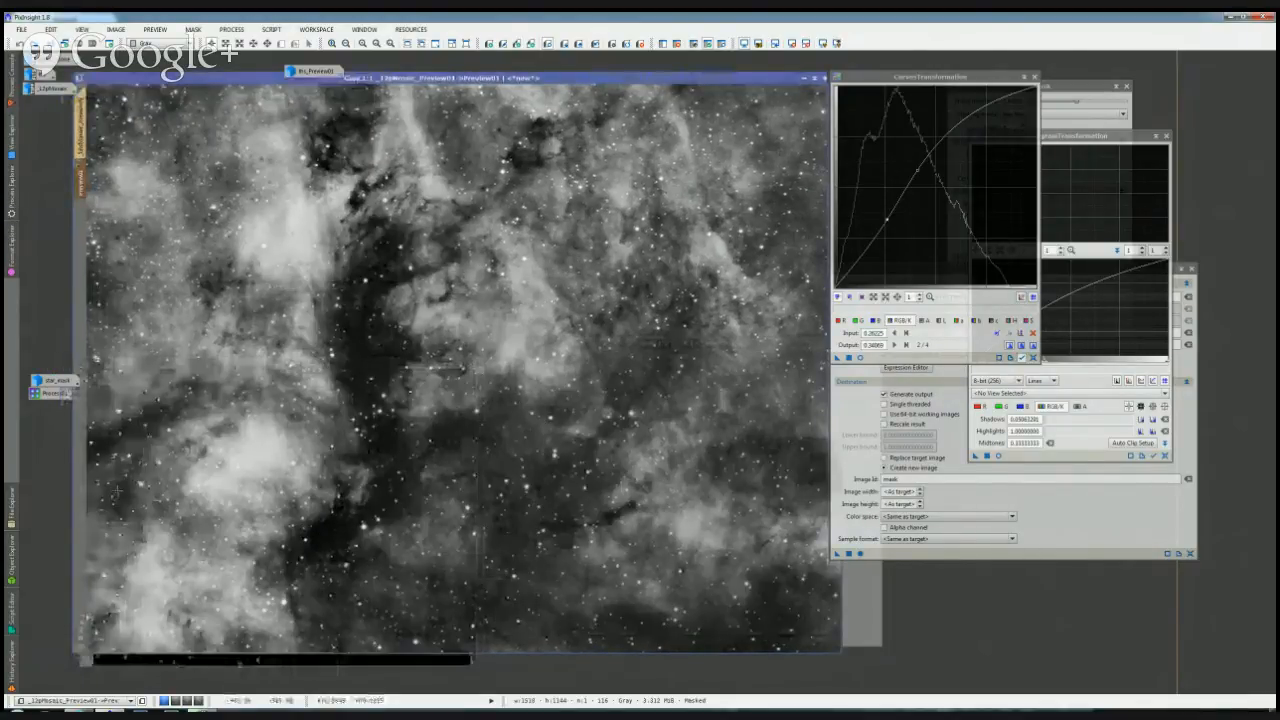
{"action": "key", "text": "ctrl+minus"}
{"action": "left_click_drag", "start_coordinate": [383, 79], "coordinate": [787, 108]}
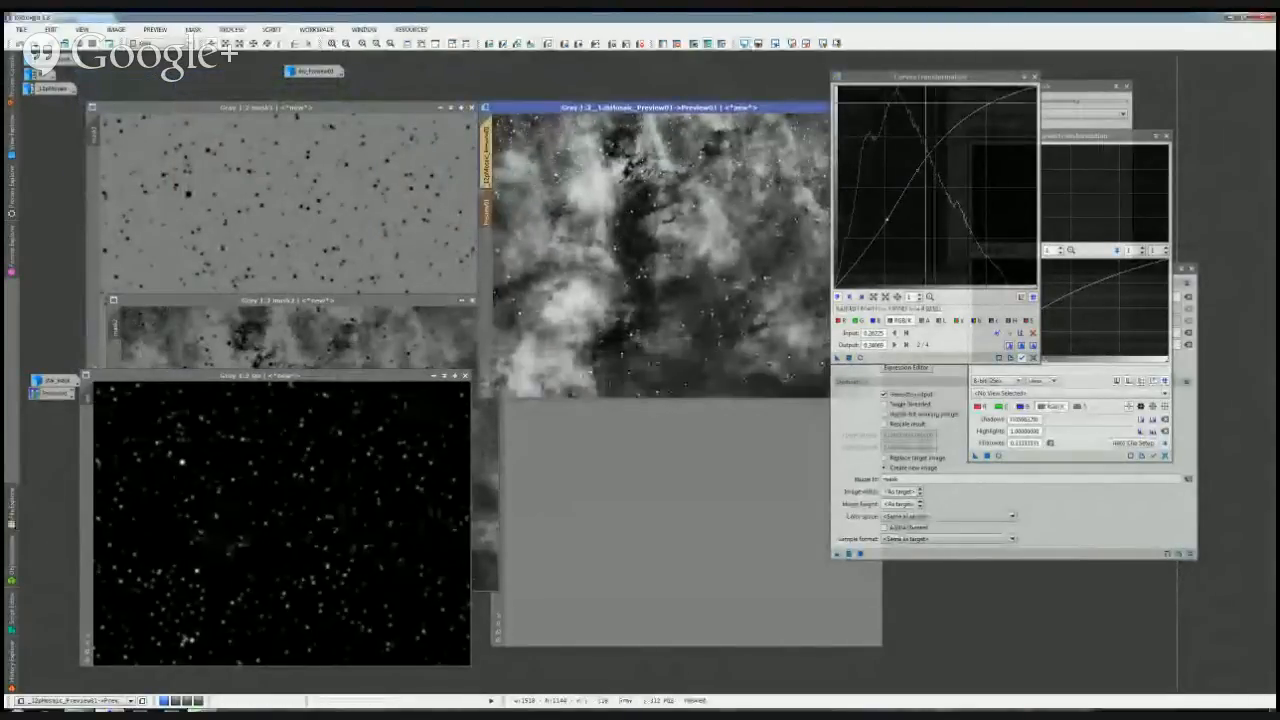
{"action": "left_click_drag", "start_coordinate": [935, 76], "coordinate": [1168, 58]}
{"action": "left_click_drag", "start_coordinate": [1028, 136], "coordinate": [1110, 338]}
{"action": "left_click_drag", "start_coordinate": [940, 270], "coordinate": [793, 374]}
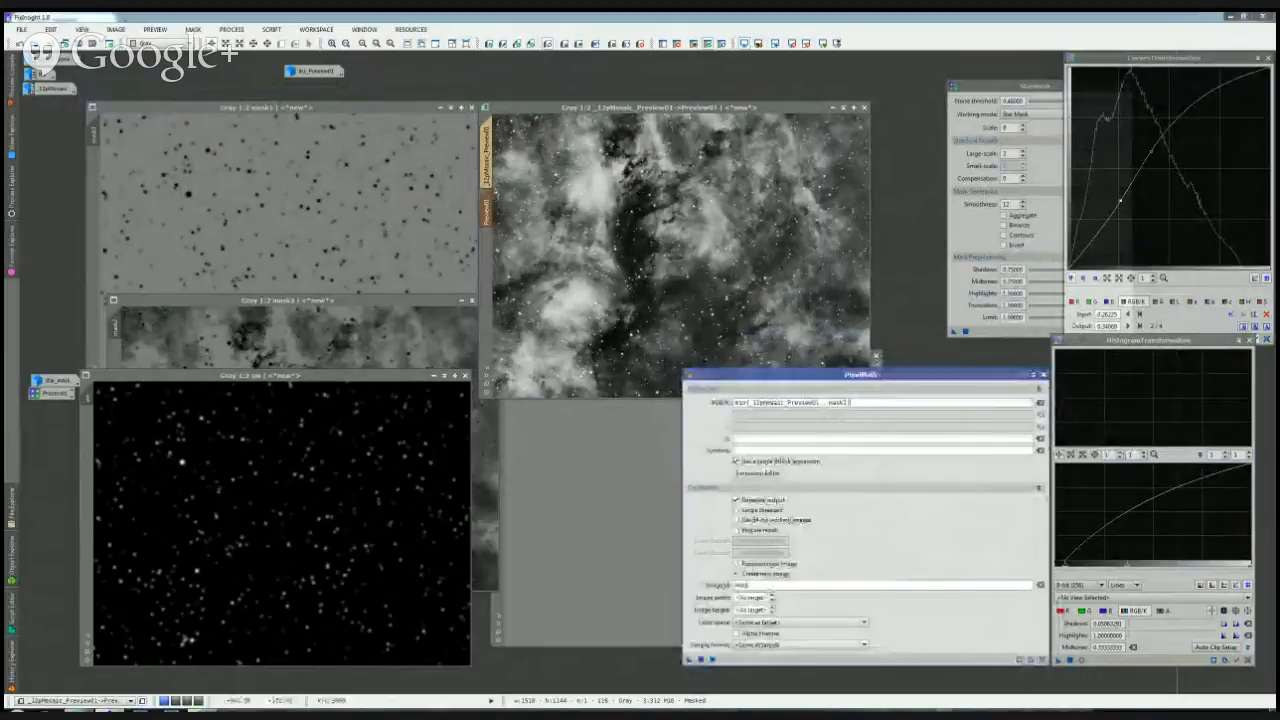
{"action": "left_click", "coordinate": [523, 362]}
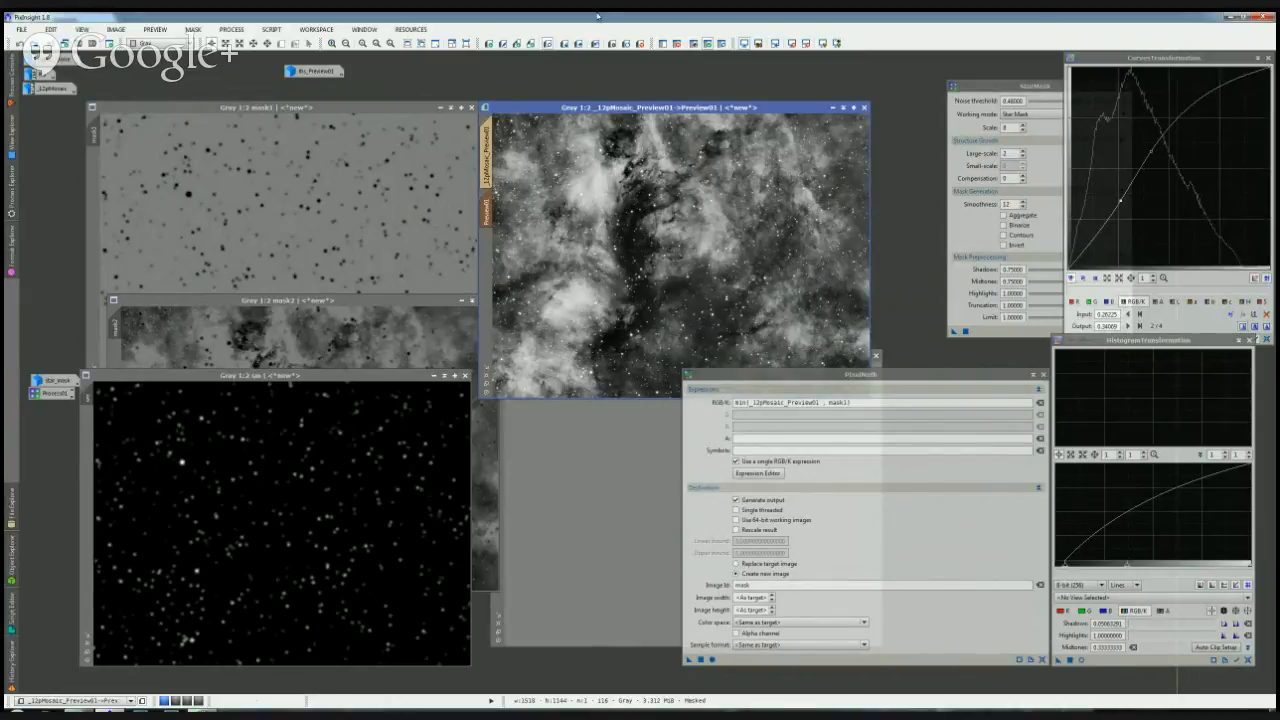
Step: Restore the full _12pMosaic image with PixelMath moved aside, and inspect its nebula and star detail up close
{"action": "double_click", "coordinate": [50, 89]}
{"action": "left_click_drag", "start_coordinate": [860, 374], "coordinate": [1027, 351]}
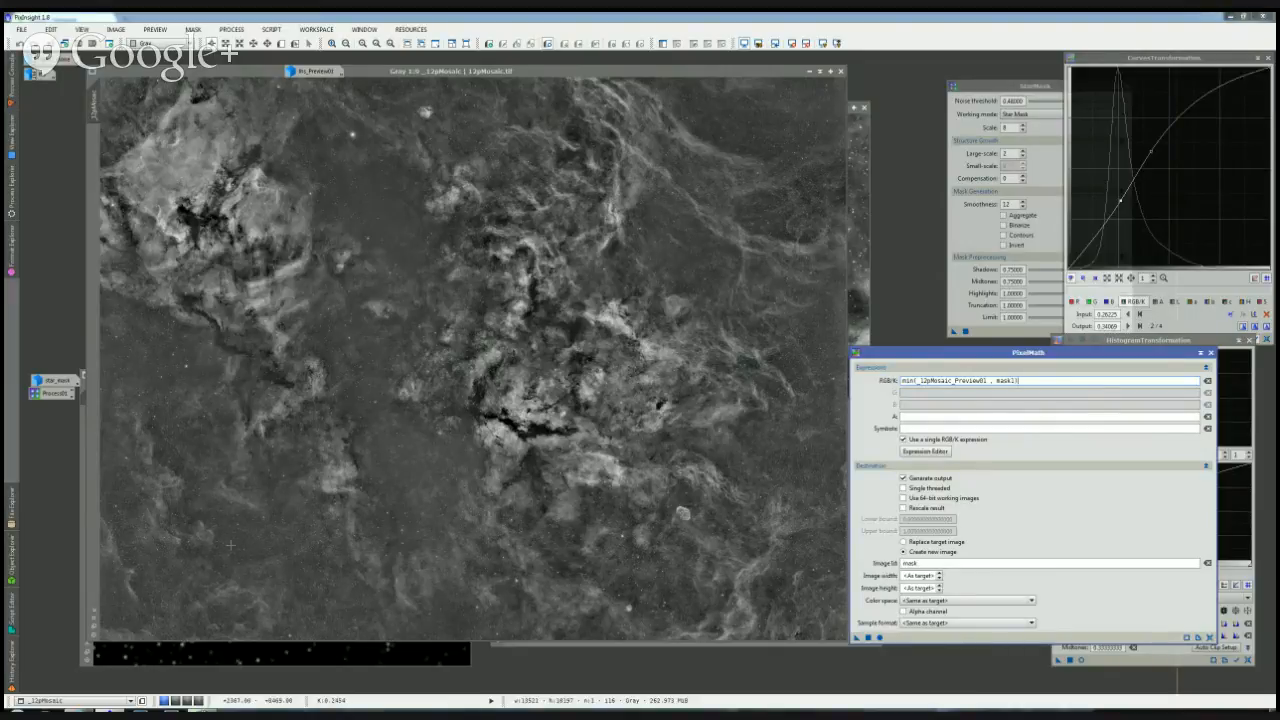
{"action": "scroll", "coordinate": [230, 545], "scroll_direction": "up", "scroll_amount": 4}
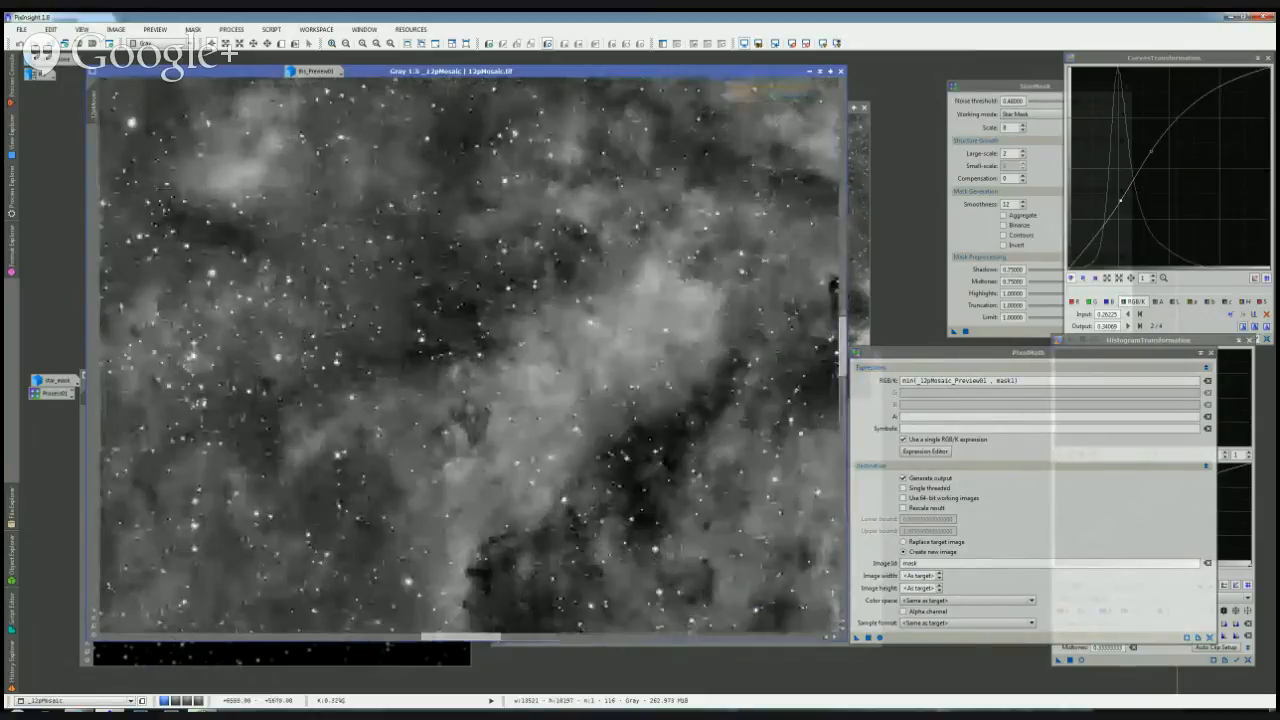
{"action": "left_click_drag", "start_coordinate": [184, 512], "coordinate": [662, 376]}
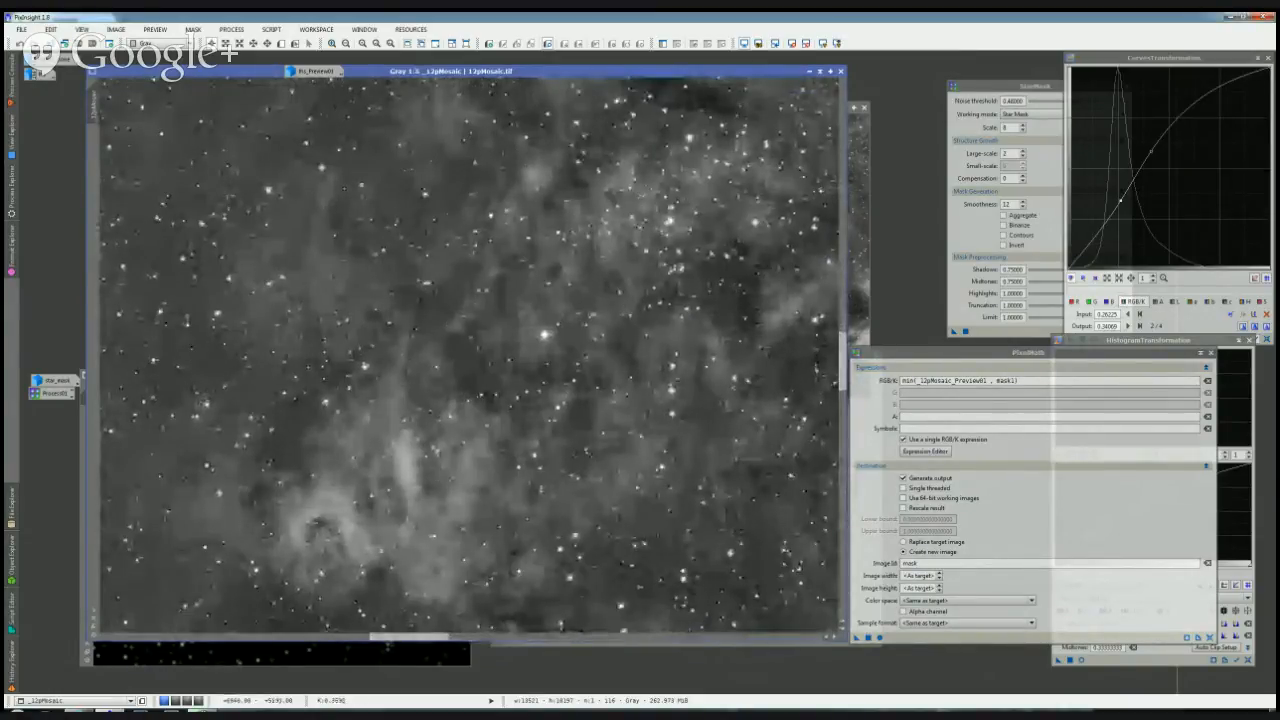
{"action": "scroll", "coordinate": [526, 336], "scroll_direction": "down", "scroll_amount": 4}
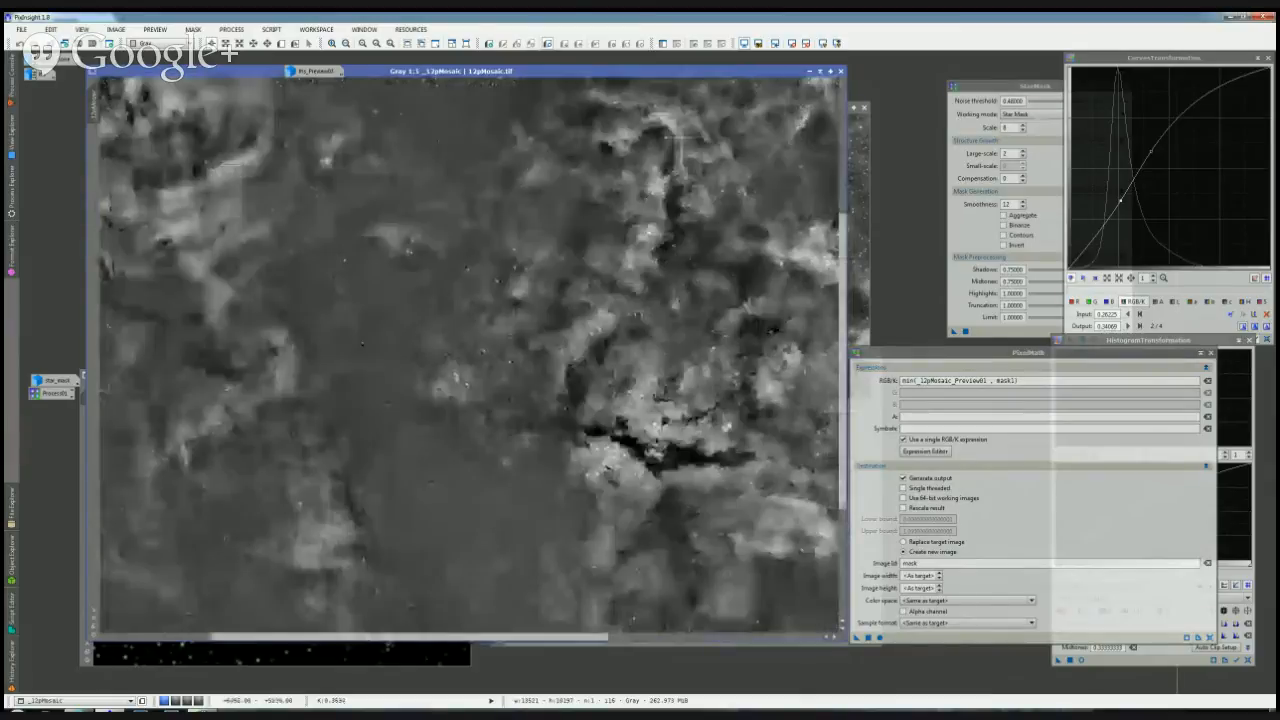
{"action": "scroll", "coordinate": [369, 404], "scroll_direction": "down", "scroll_amount": 4}
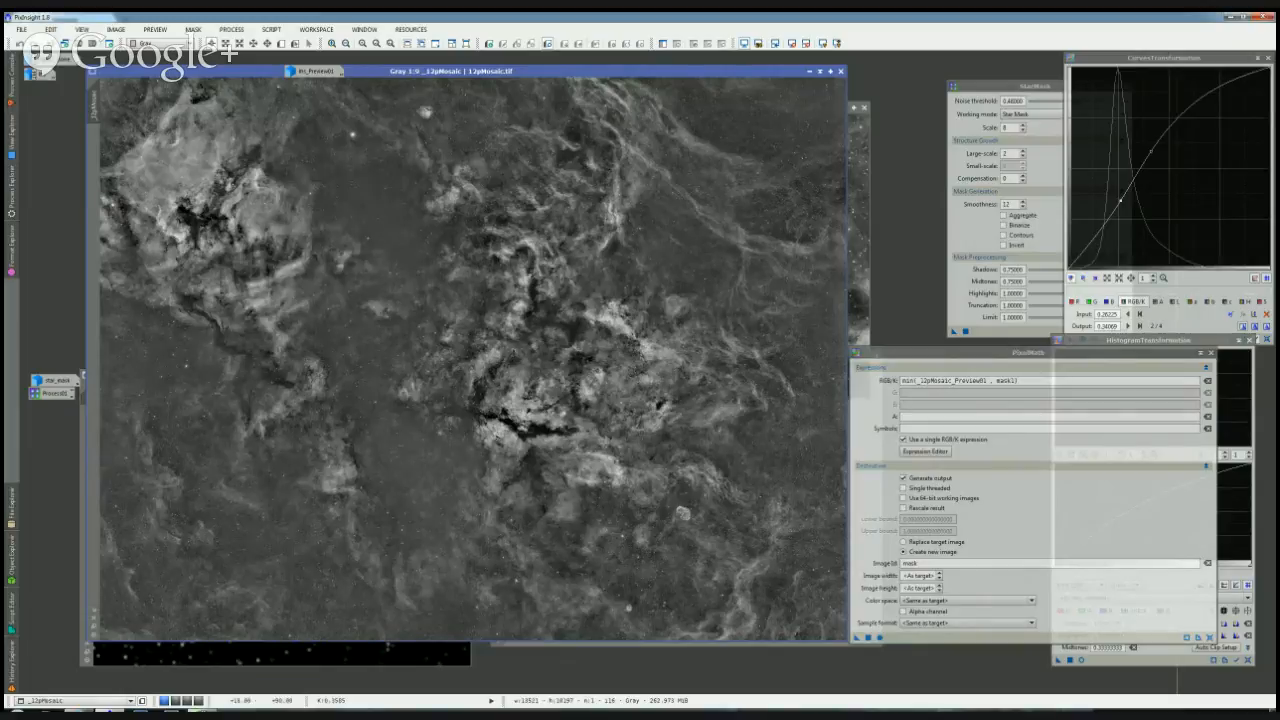
Step: Try a preview of about 13476 by 7002 pixels over the upper part of the full mosaic, and delete it
{"action": "left_click", "coordinate": [218, 198]}
{"action": "left_click_drag", "start_coordinate": [102, 81], "coordinate": [847, 467]}
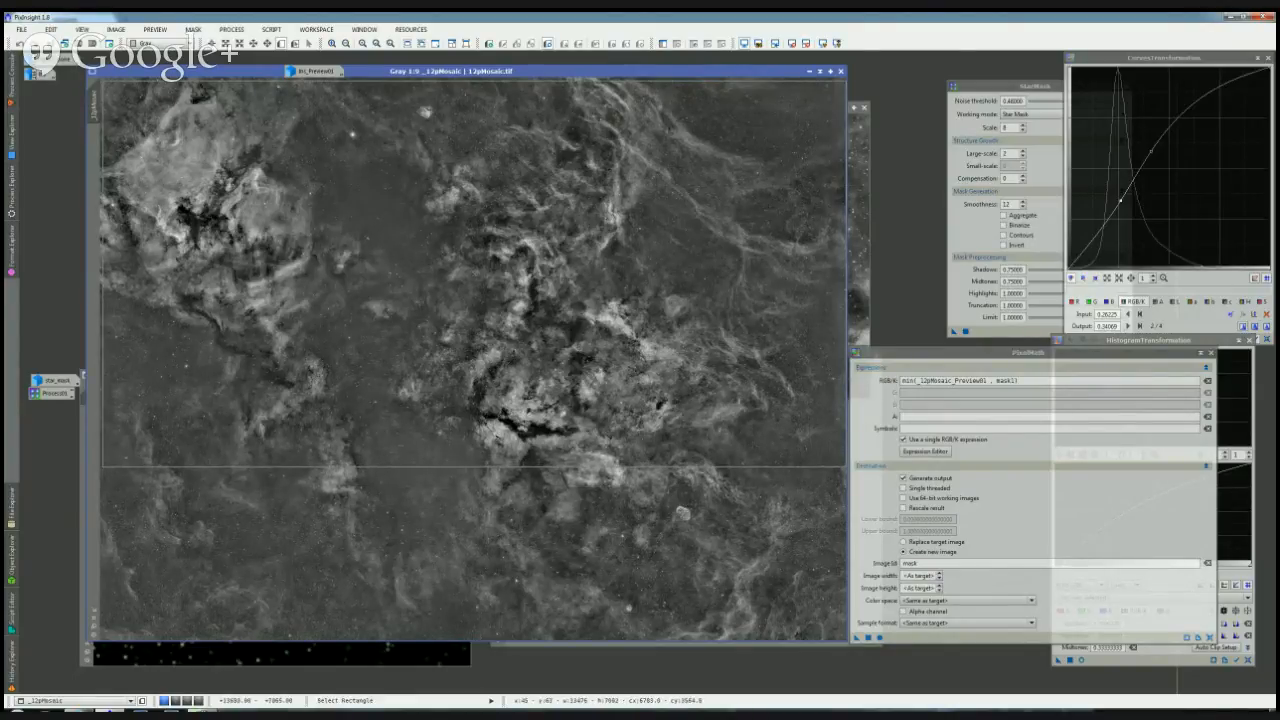
{"action": "left_click_drag", "start_coordinate": [847, 467], "coordinate": [847, 467]}
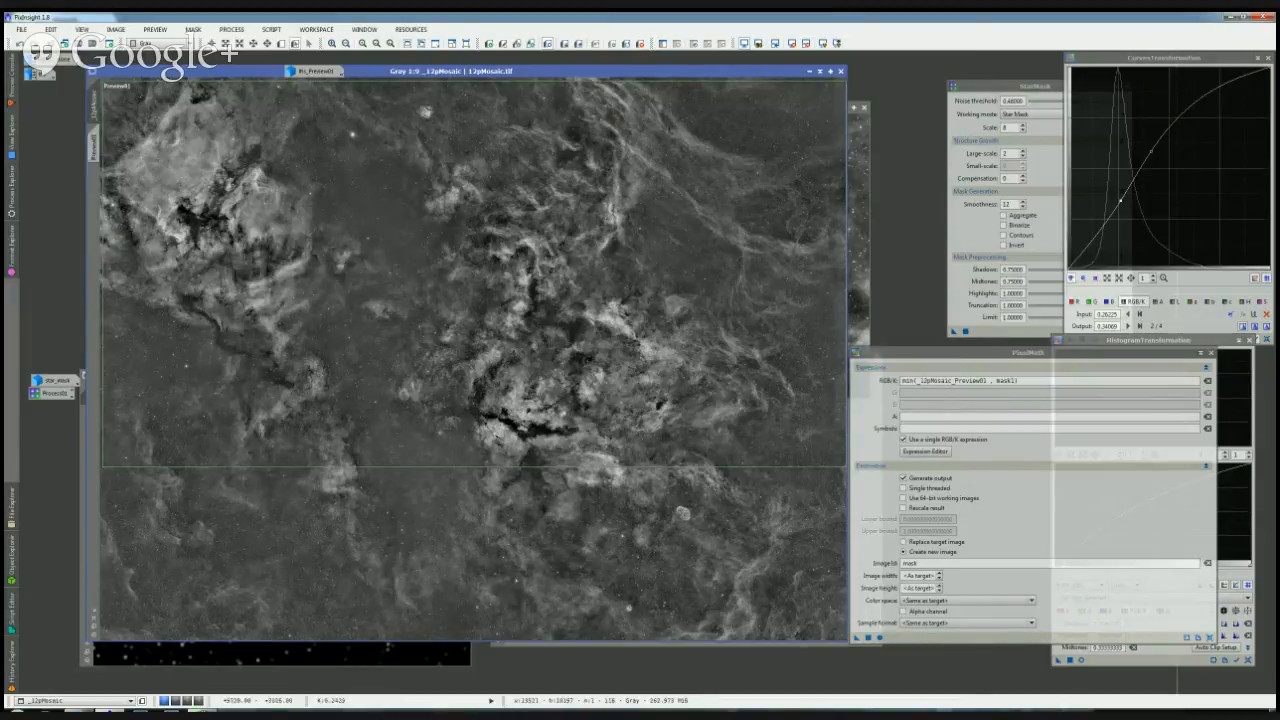
{"action": "left_click", "coordinate": [640, 44]}
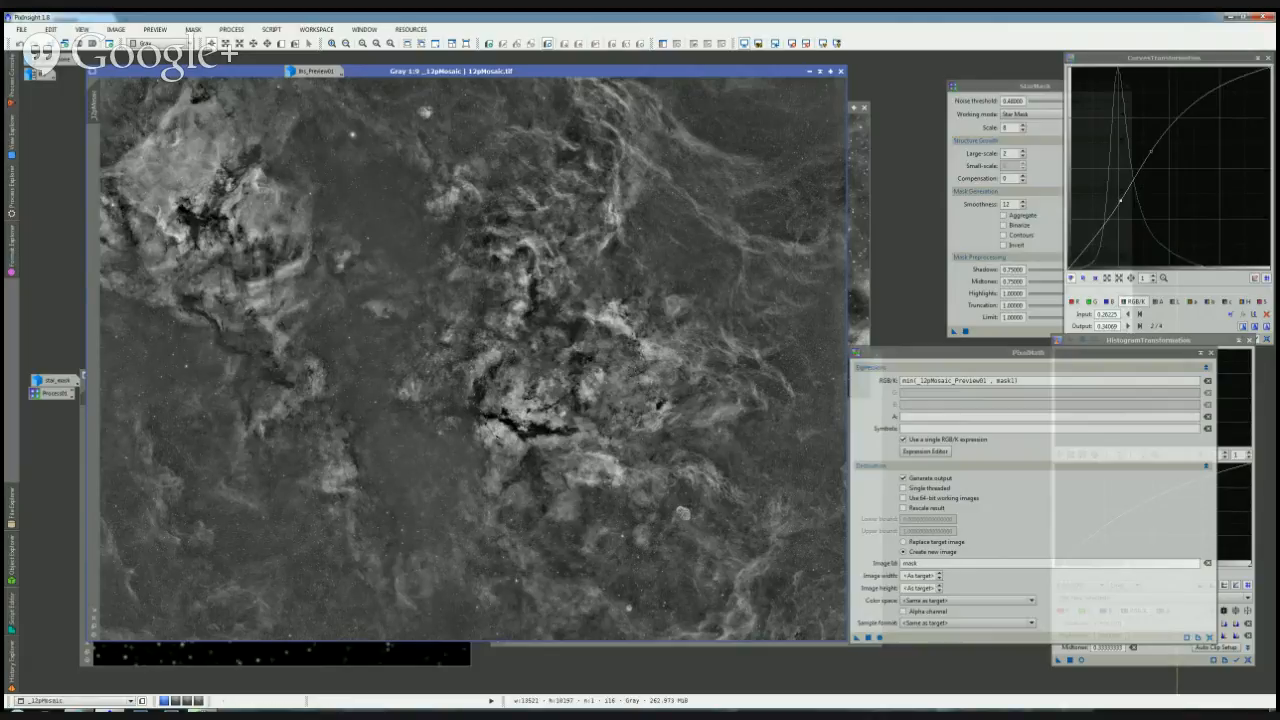
Step: Switch to Photoshop, minimizing the Hangouts browser window, and open the 12pMosaic image from the Pics folder
{"action": "key", "text": "alt+Tab"}
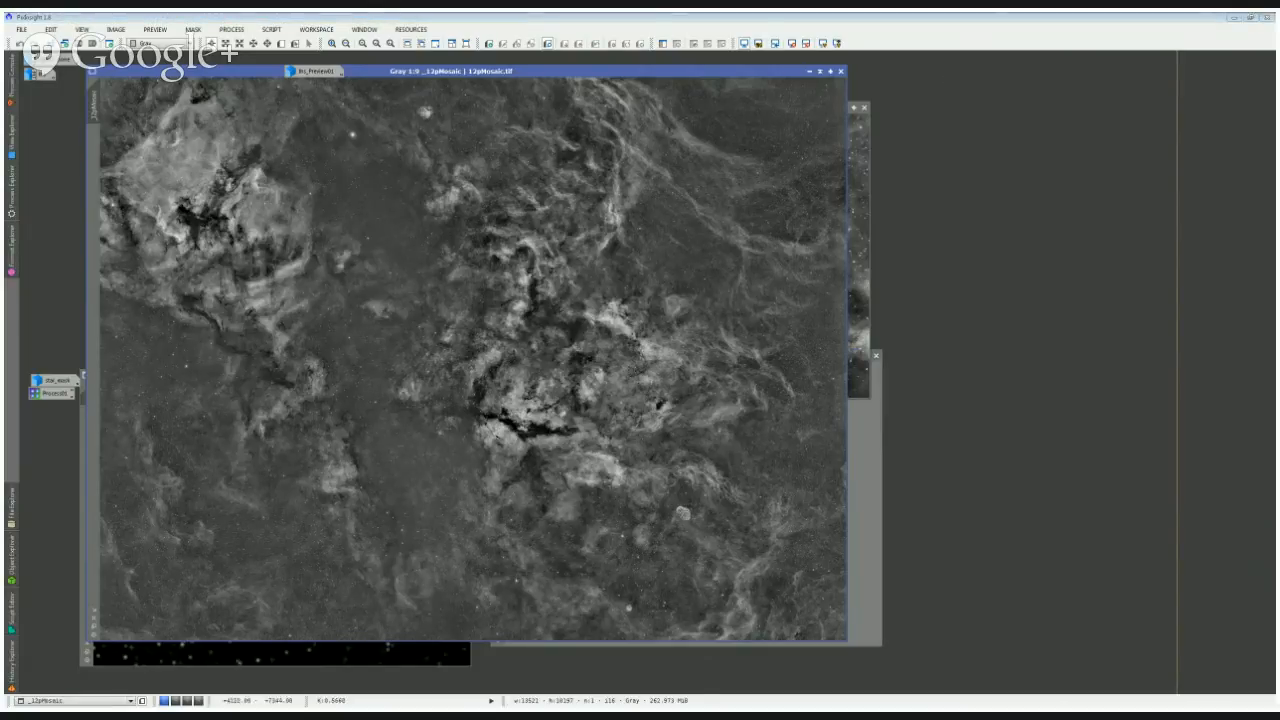
{"action": "key", "text": "alt+Tab"}
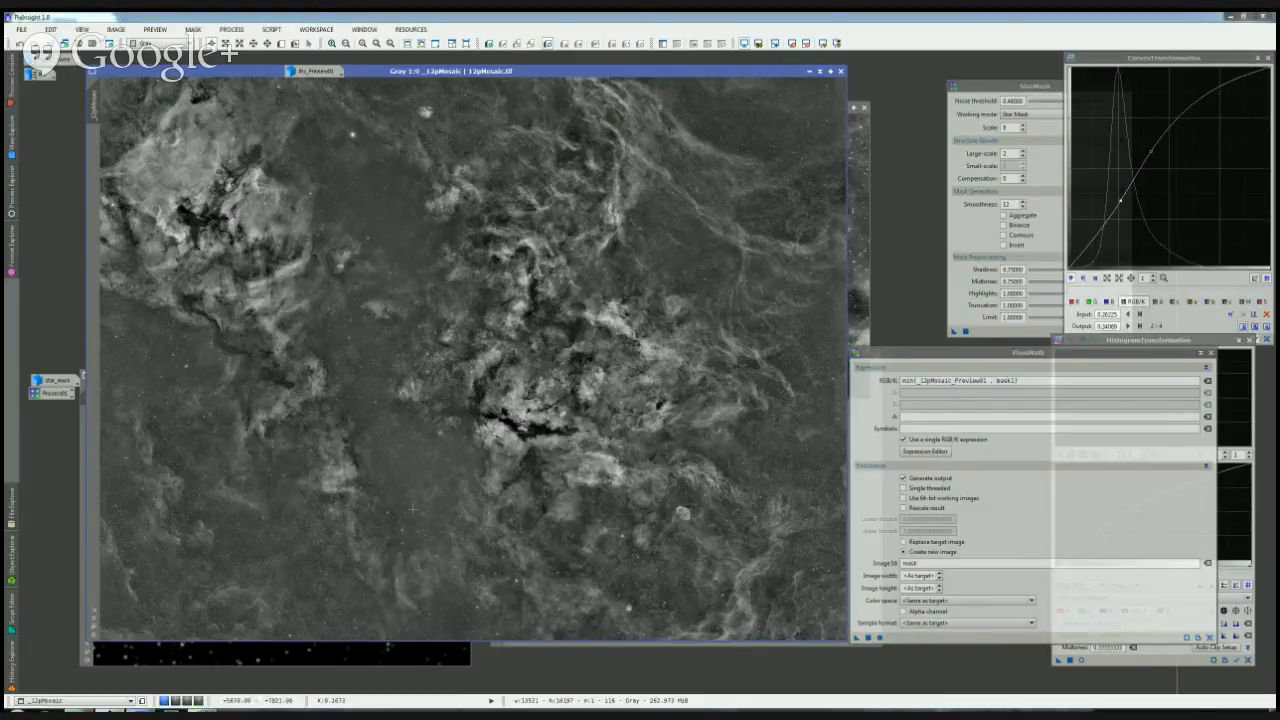
{"action": "key", "text": "alt+Tab"}
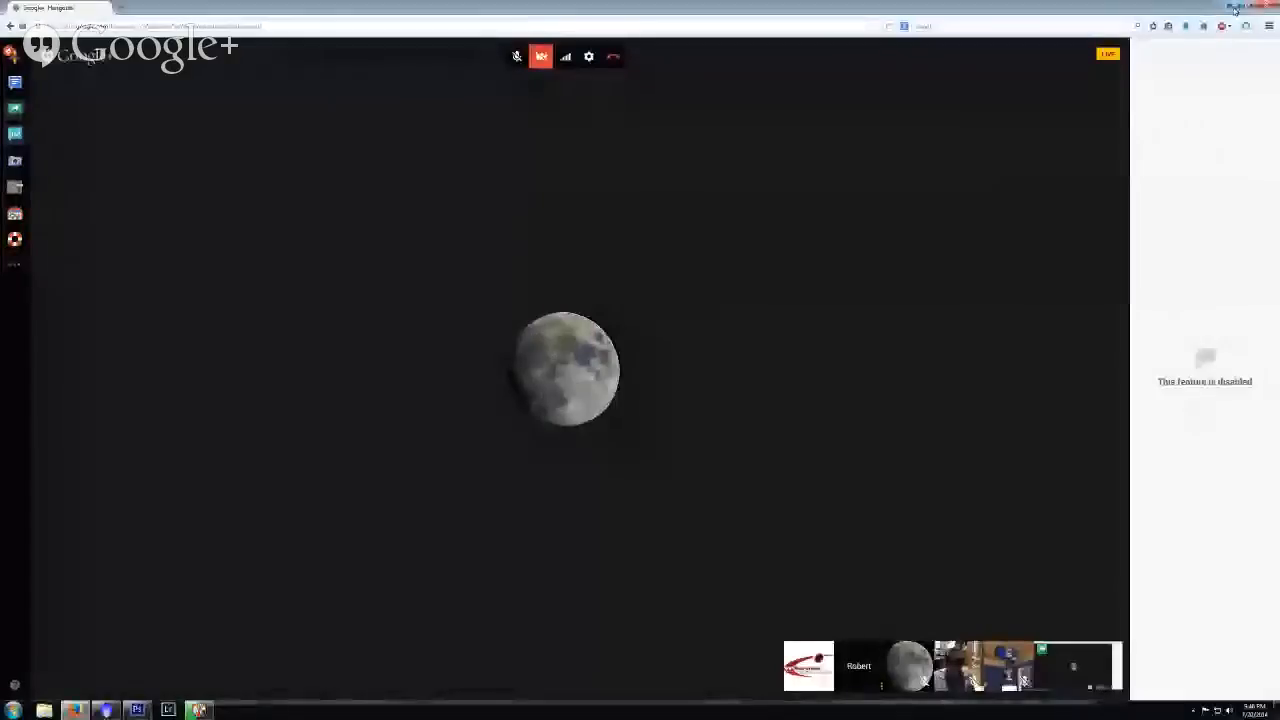
{"action": "left_click", "coordinate": [1235, 5]}
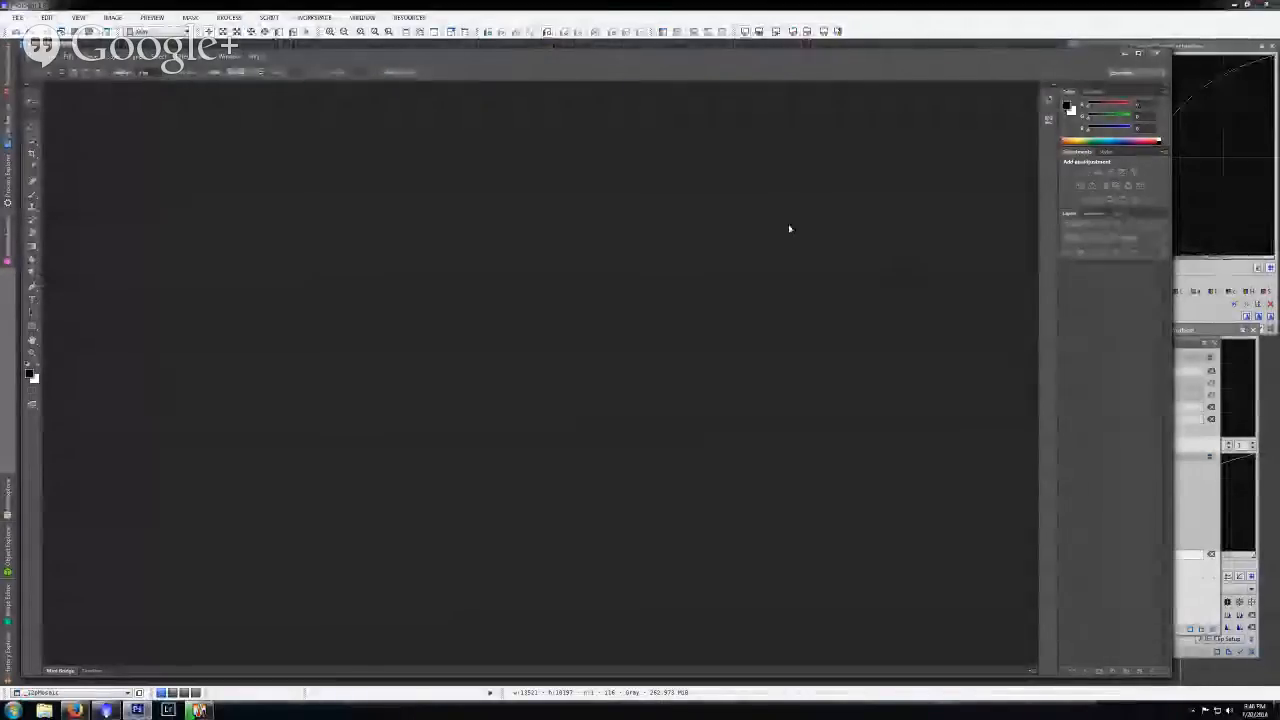
{"action": "double_click", "coordinate": [603, 279]}
{"action": "double_click", "coordinate": [540, 267]}
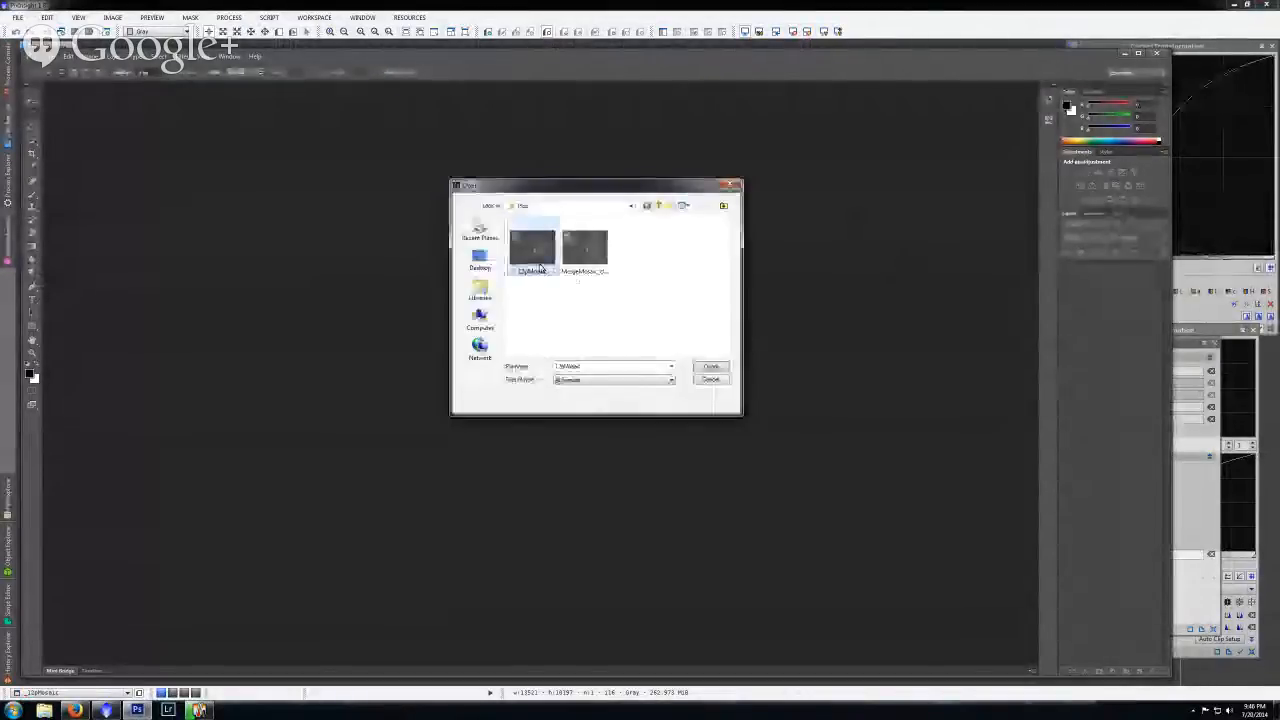
Step: Finish opening 12pMosaic and reposition the Photoshop window, checking the mosaic in PixInsight before returning to Photoshop
{"action": "left_click", "coordinate": [624, 291]}
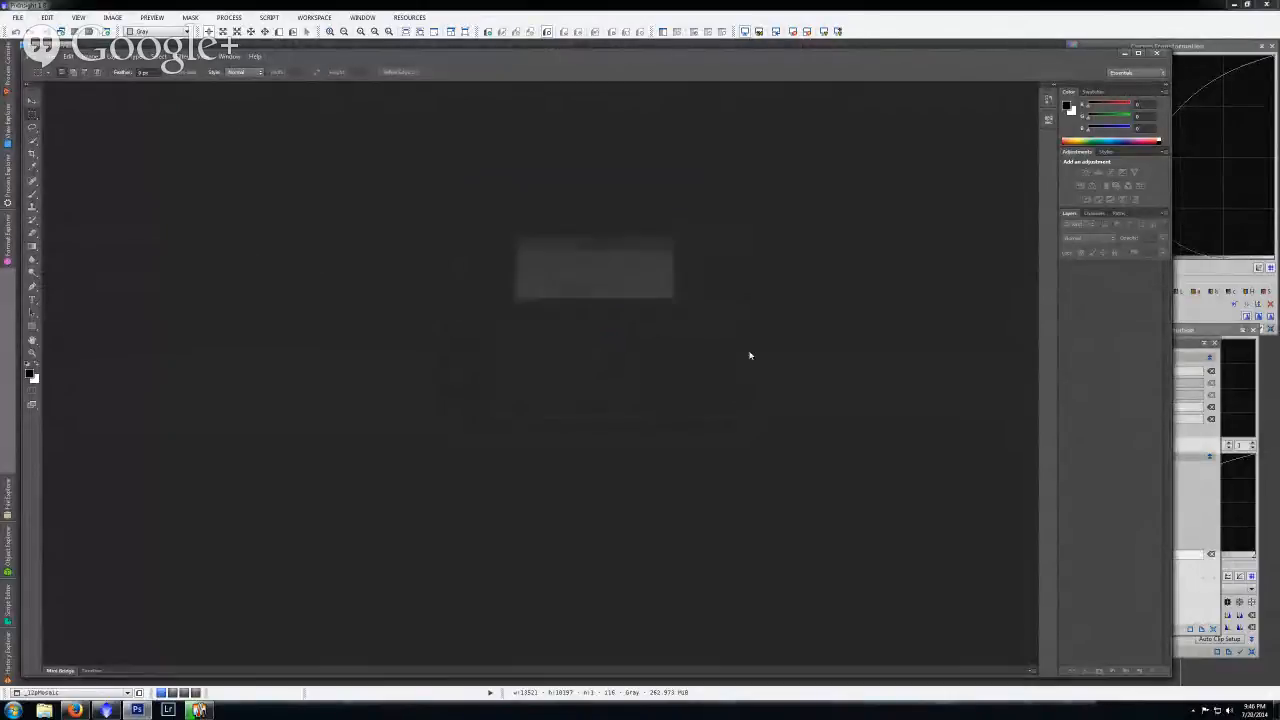
{"action": "left_click", "coordinate": [1125, 55]}
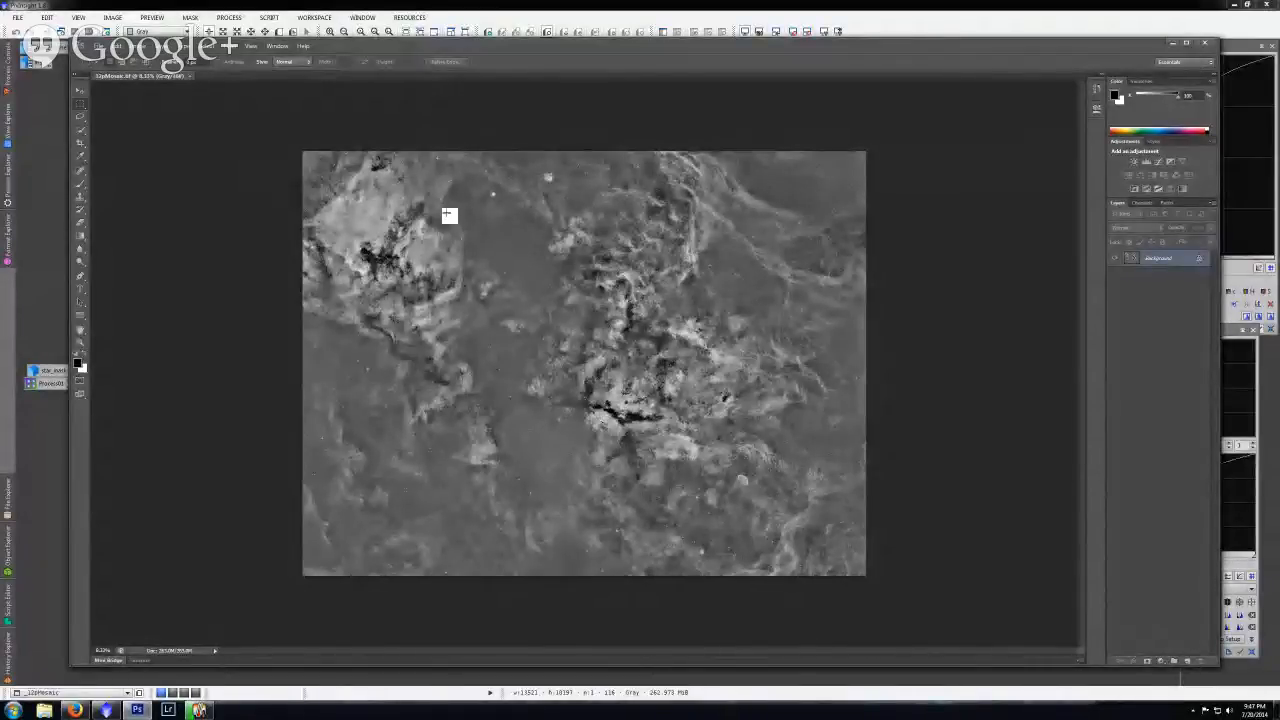
{"action": "left_click_drag", "start_coordinate": [539, 54], "coordinate": [519, 64]}
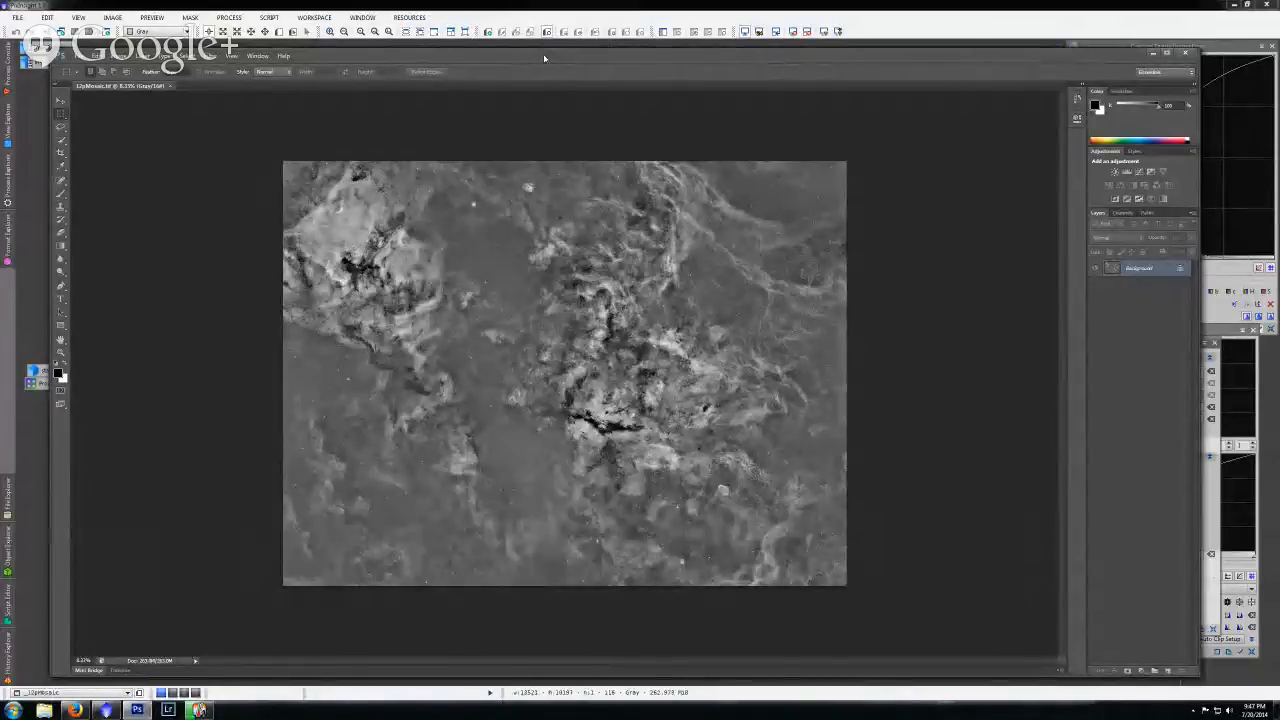
{"action": "left_click_drag", "start_coordinate": [544, 58], "coordinate": [566, 48]}
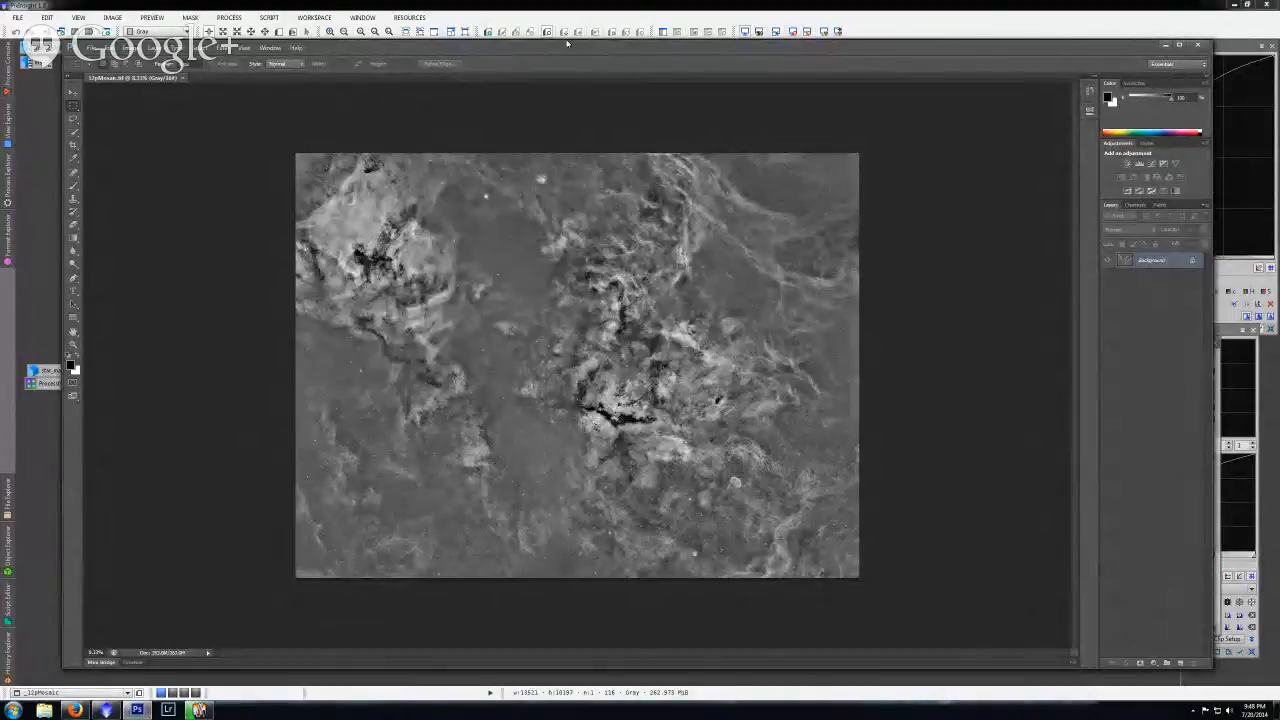
{"action": "left_click", "coordinate": [646, 5]}
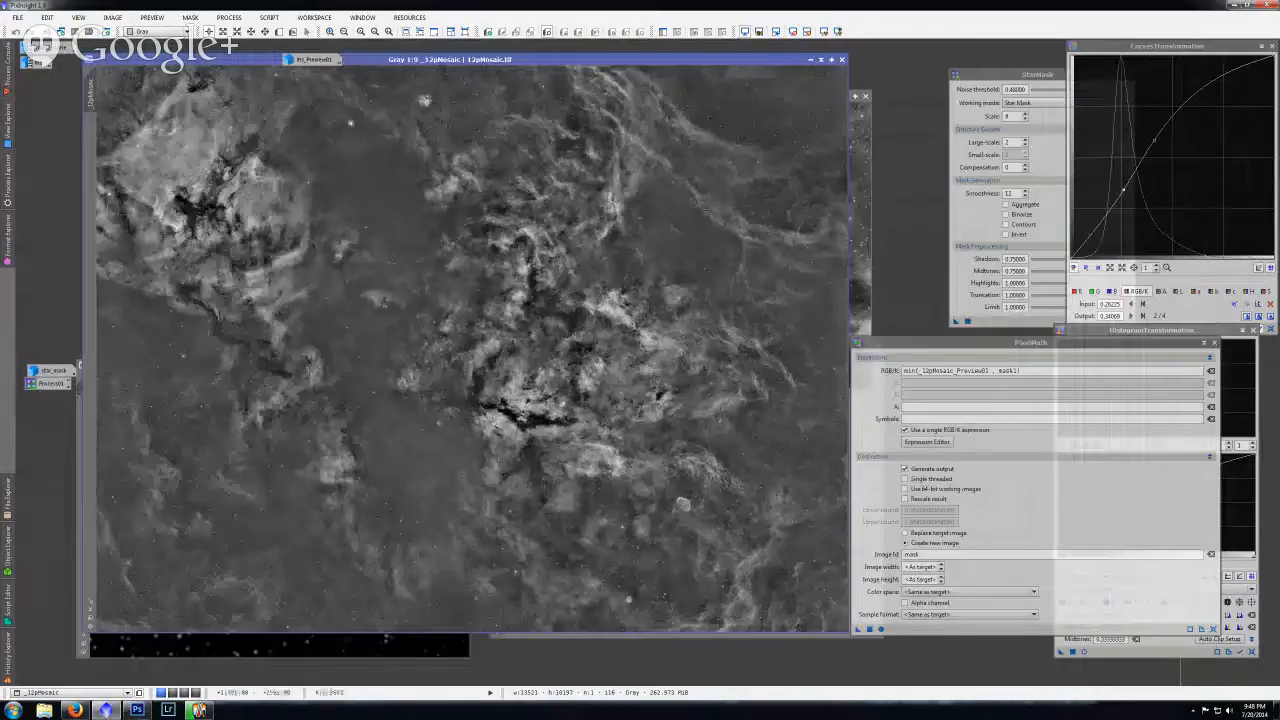
{"action": "left_click", "coordinate": [137, 710]}
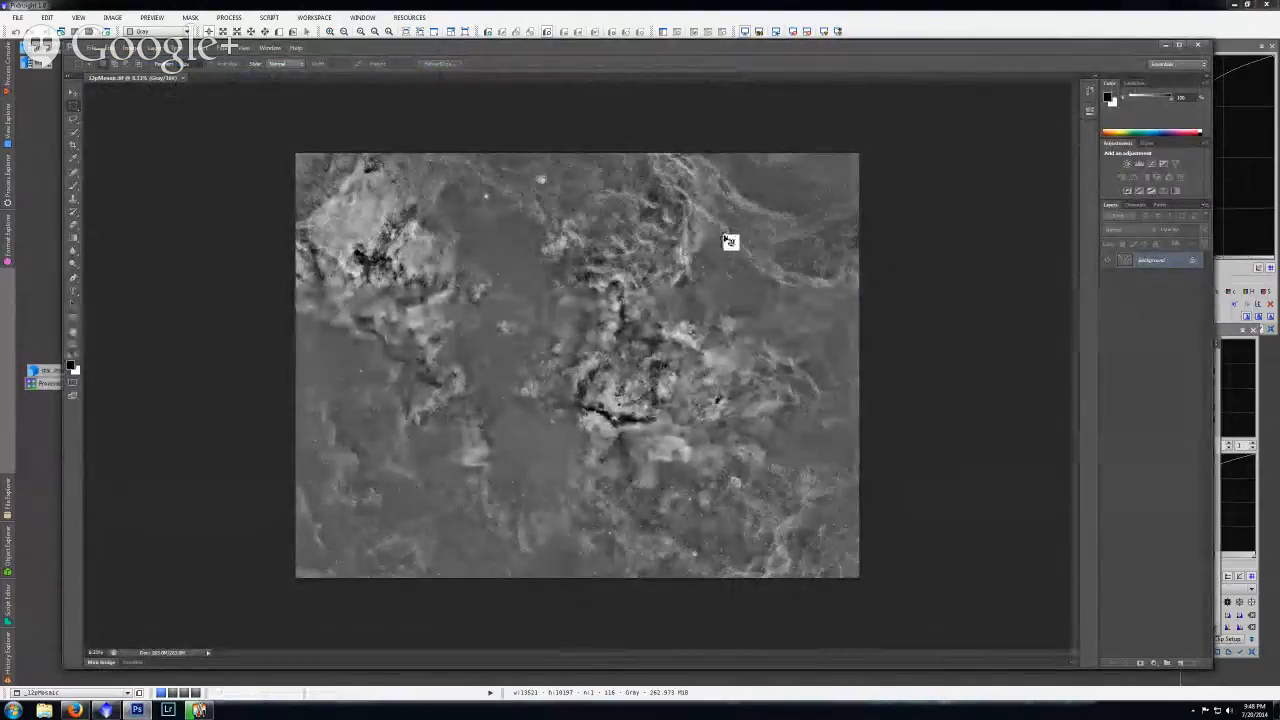
Step: Duplicate the Background layer and apply a High Pass filter with a lowered radius to the copy
{"action": "key", "text": "ctrl+j"}
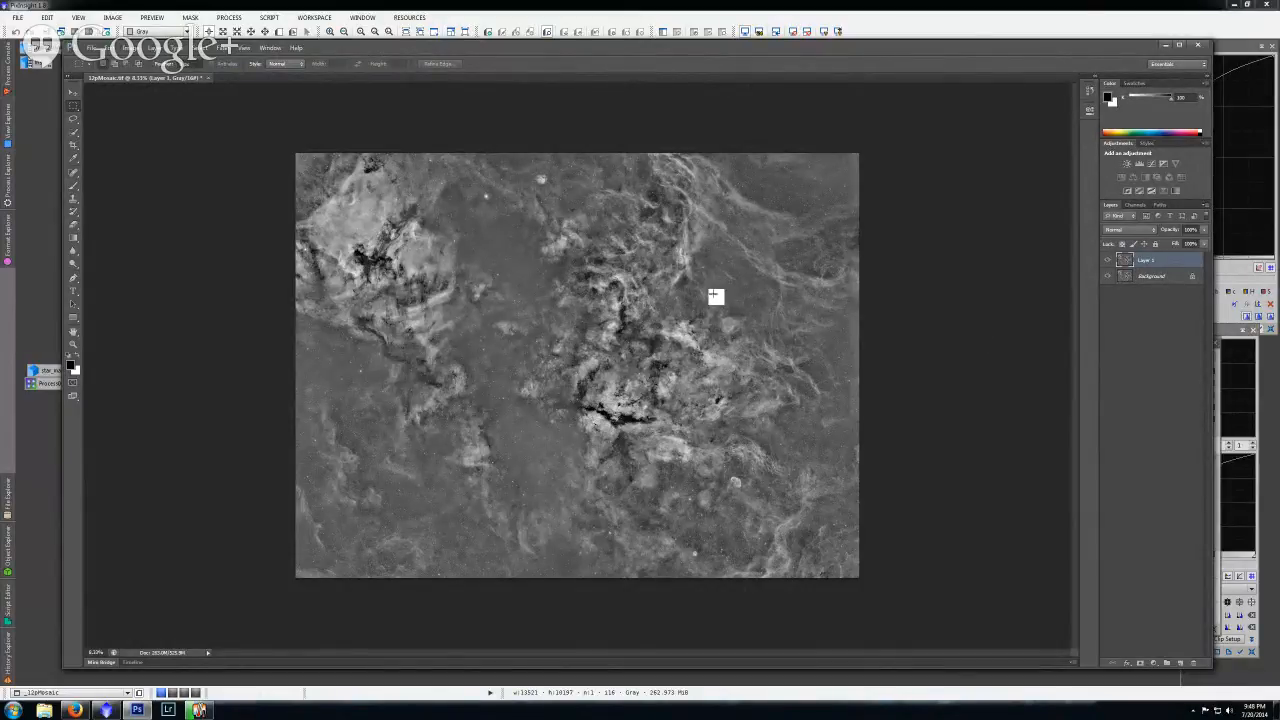
{"action": "left_click", "coordinate": [226, 48]}
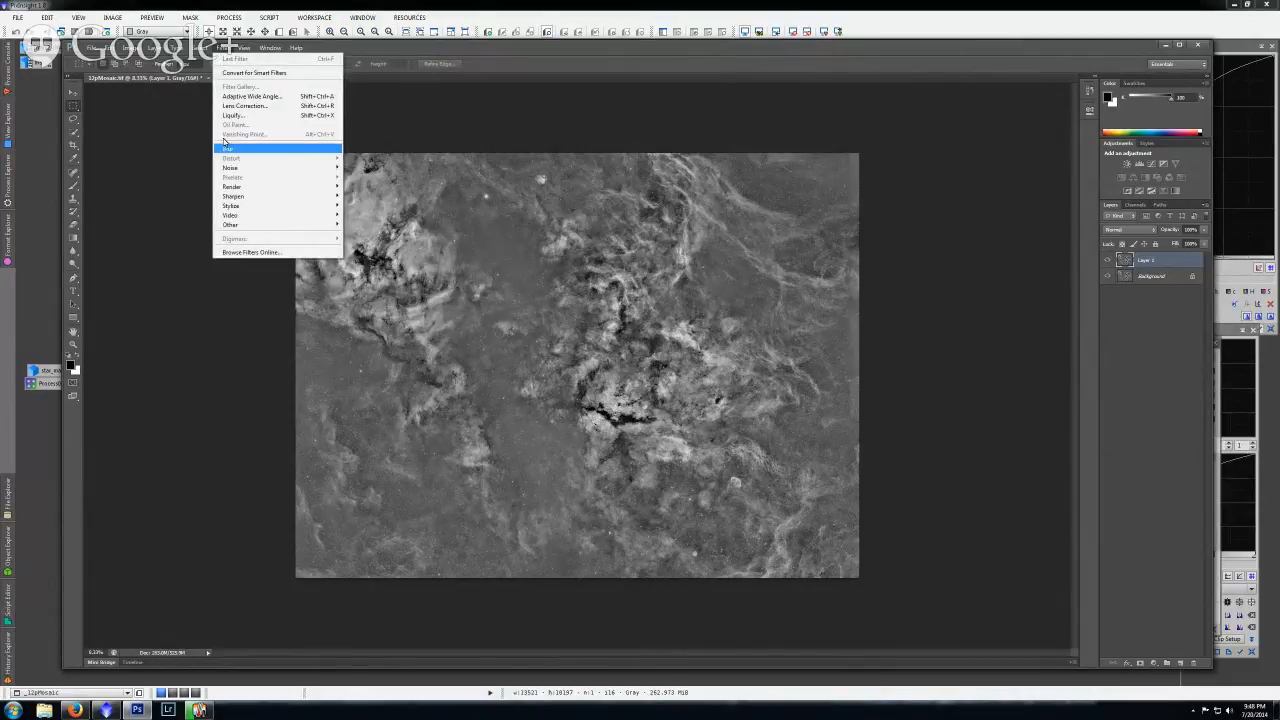
{"action": "mouse_move", "coordinate": [240, 170]}
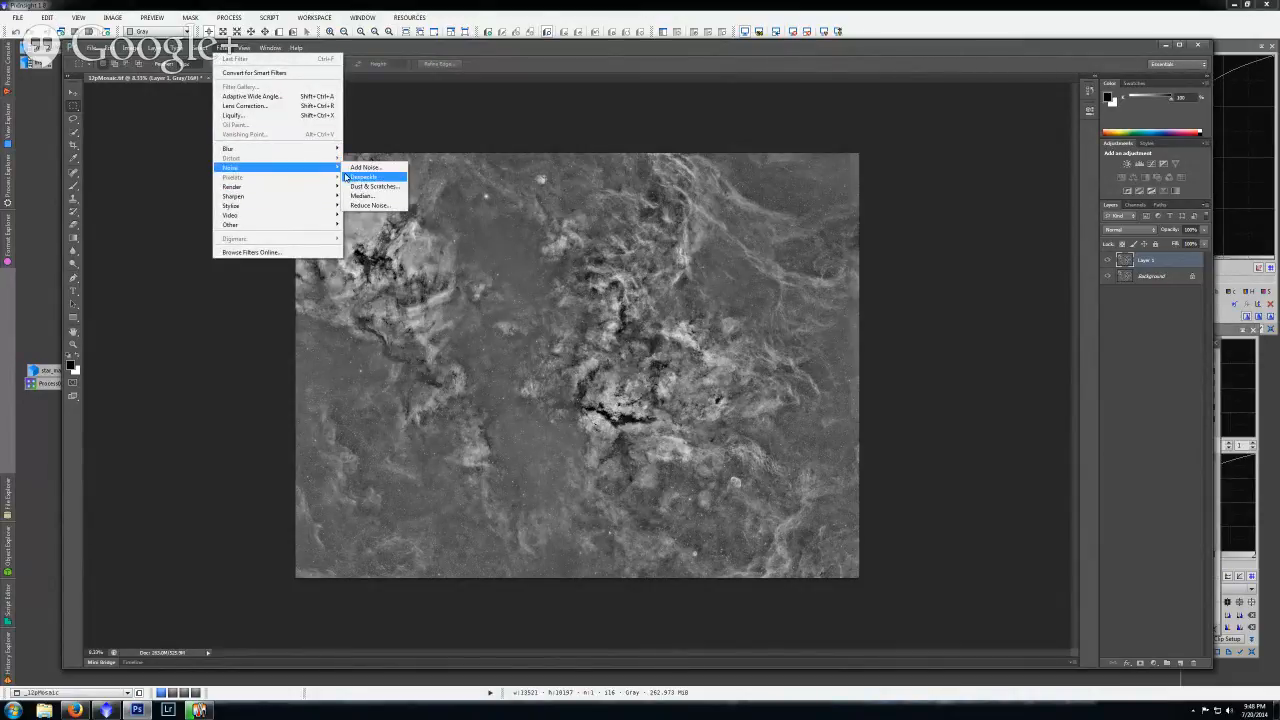
{"action": "mouse_move", "coordinate": [303, 226]}
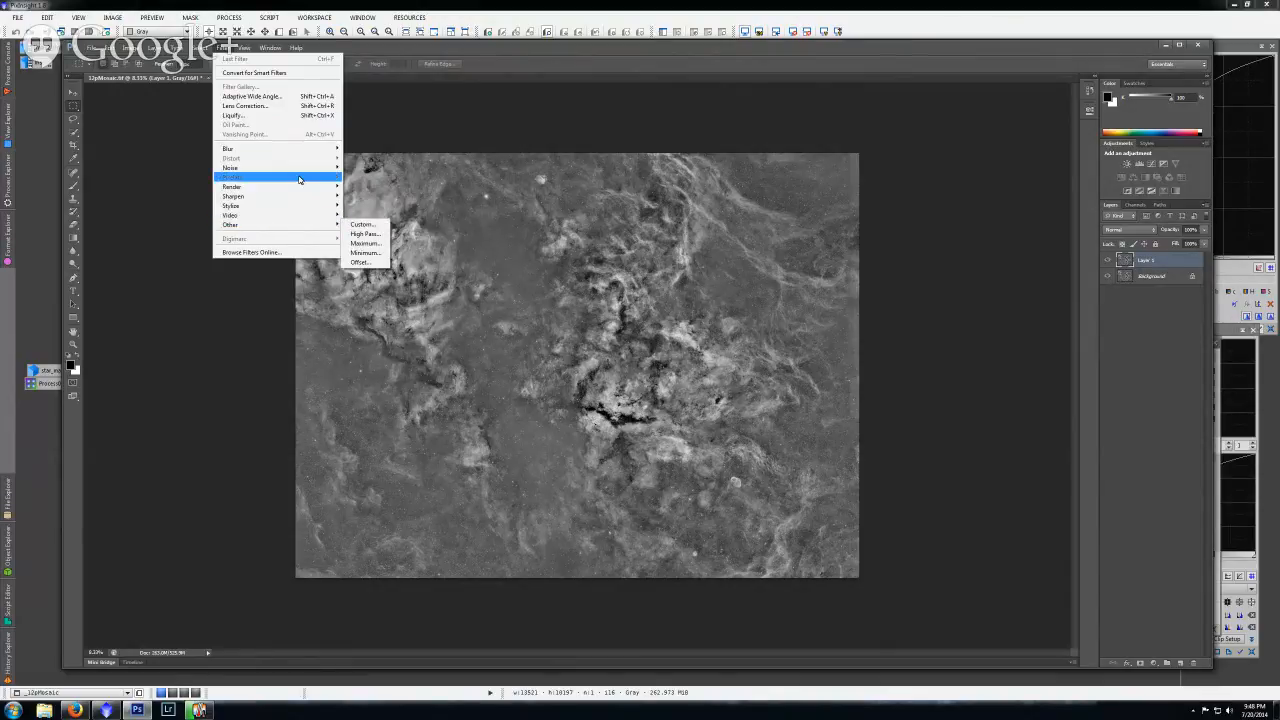
{"action": "mouse_move", "coordinate": [335, 174]}
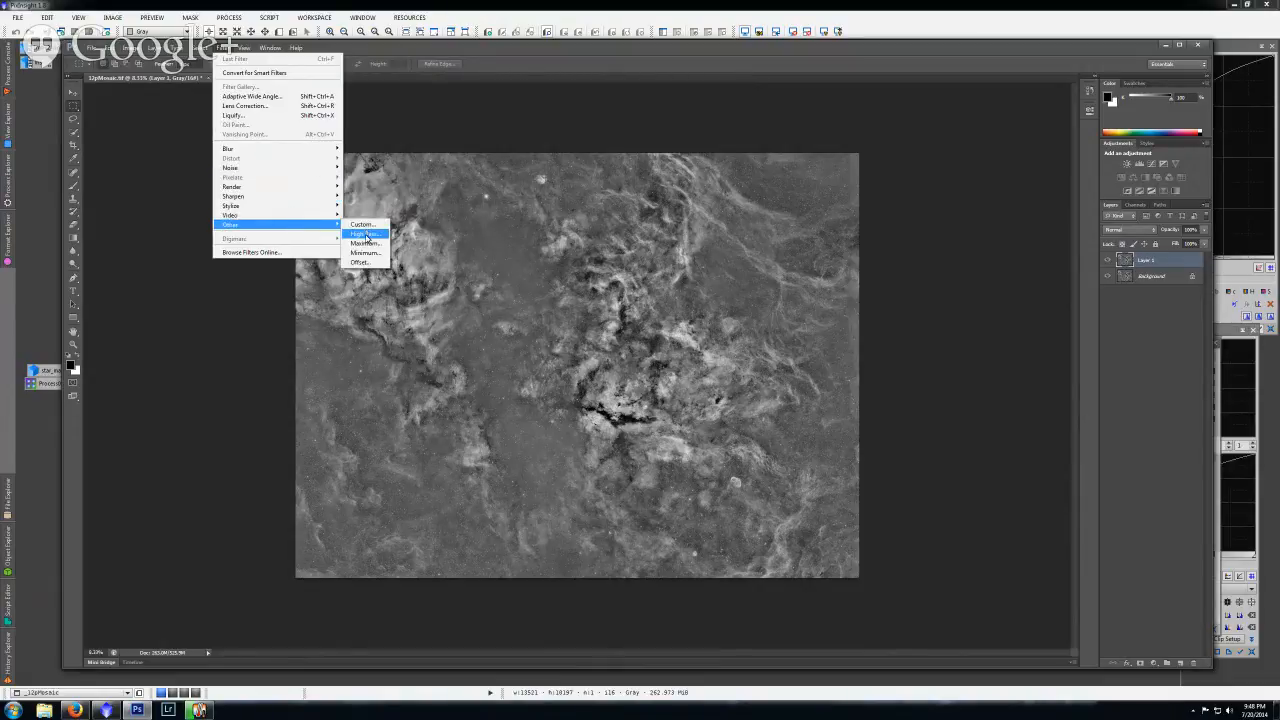
{"action": "left_click", "coordinate": [366, 233]}
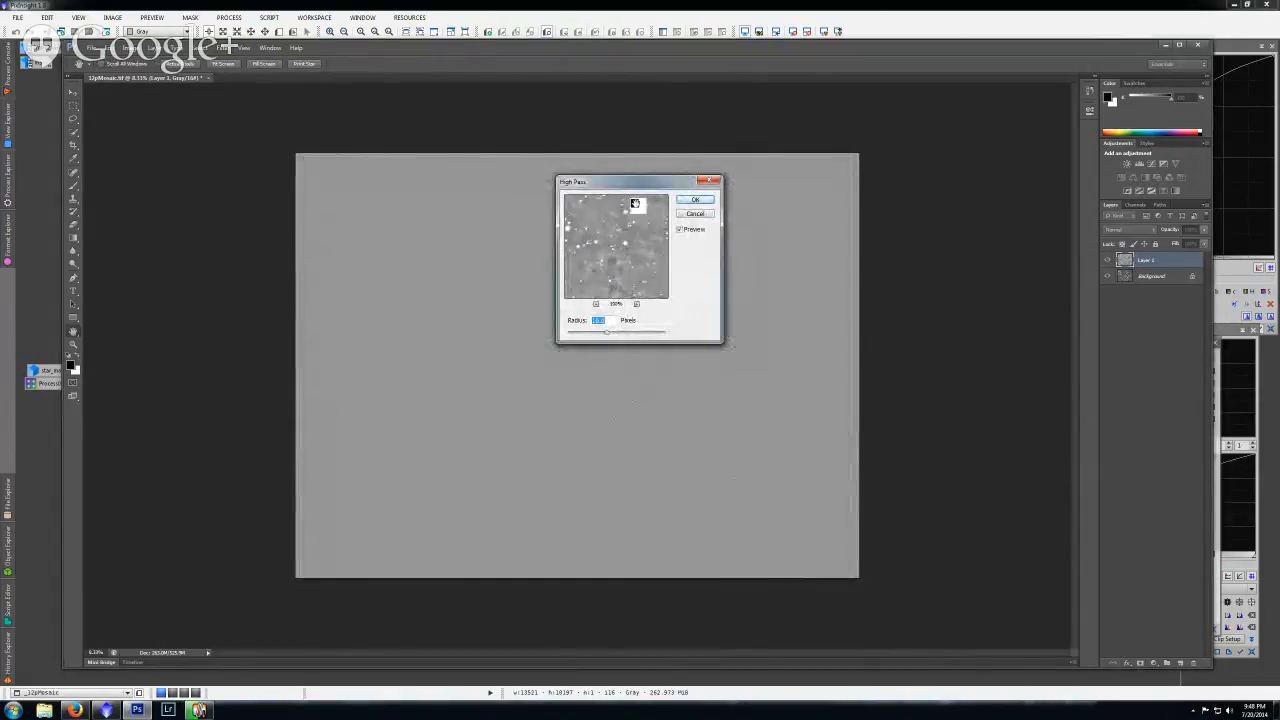
{"action": "left_click_drag", "start_coordinate": [640, 184], "coordinate": [934, 184]}
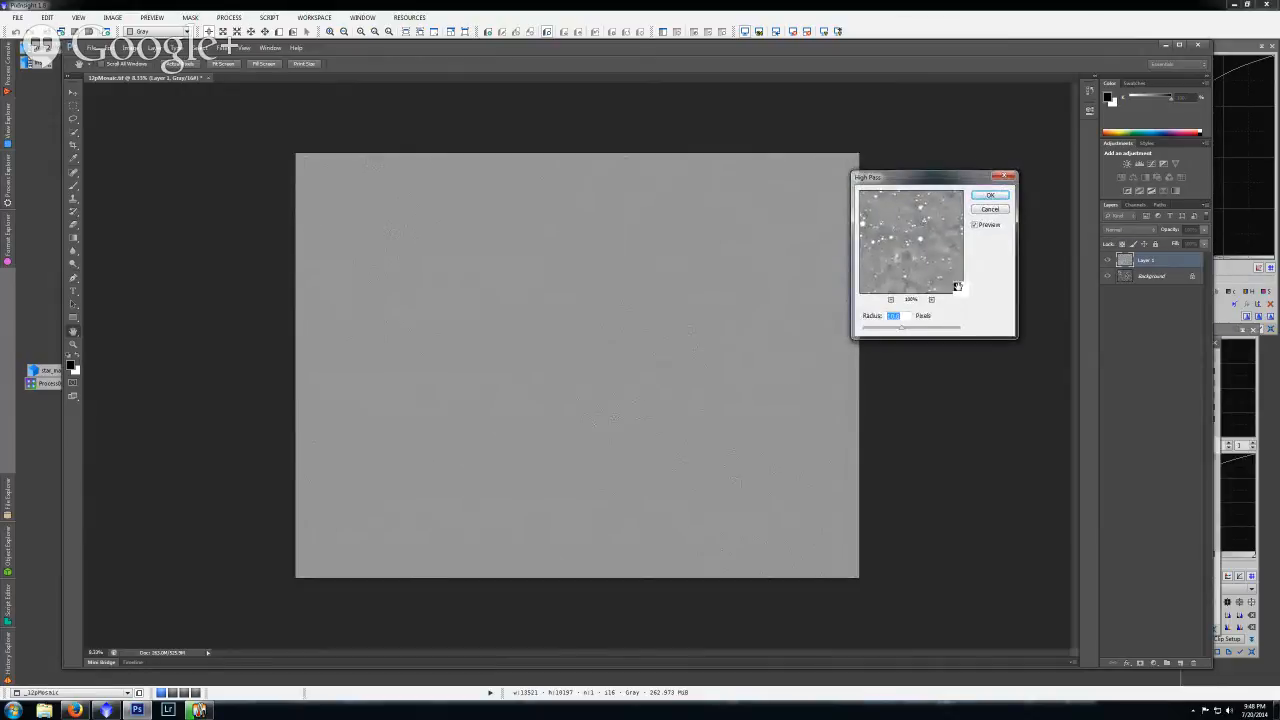
{"action": "left_click_drag", "start_coordinate": [900, 333], "coordinate": [887, 330]}
{"action": "left_click", "coordinate": [990, 195]}
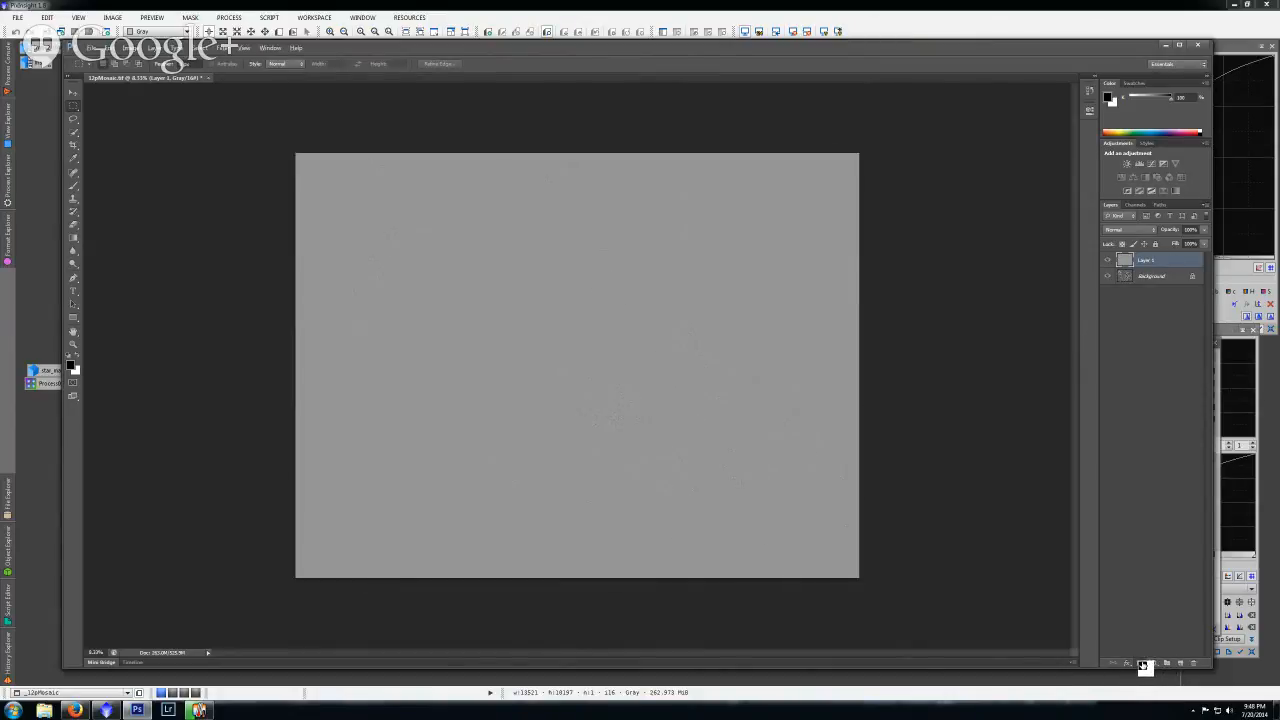
Step: Add a black mask to the high-pass layer, trying and undoing a white brush stroke over the lower-left nebulosity
{"action": "left_click", "coordinate": [1145, 665], "text": "alt"}
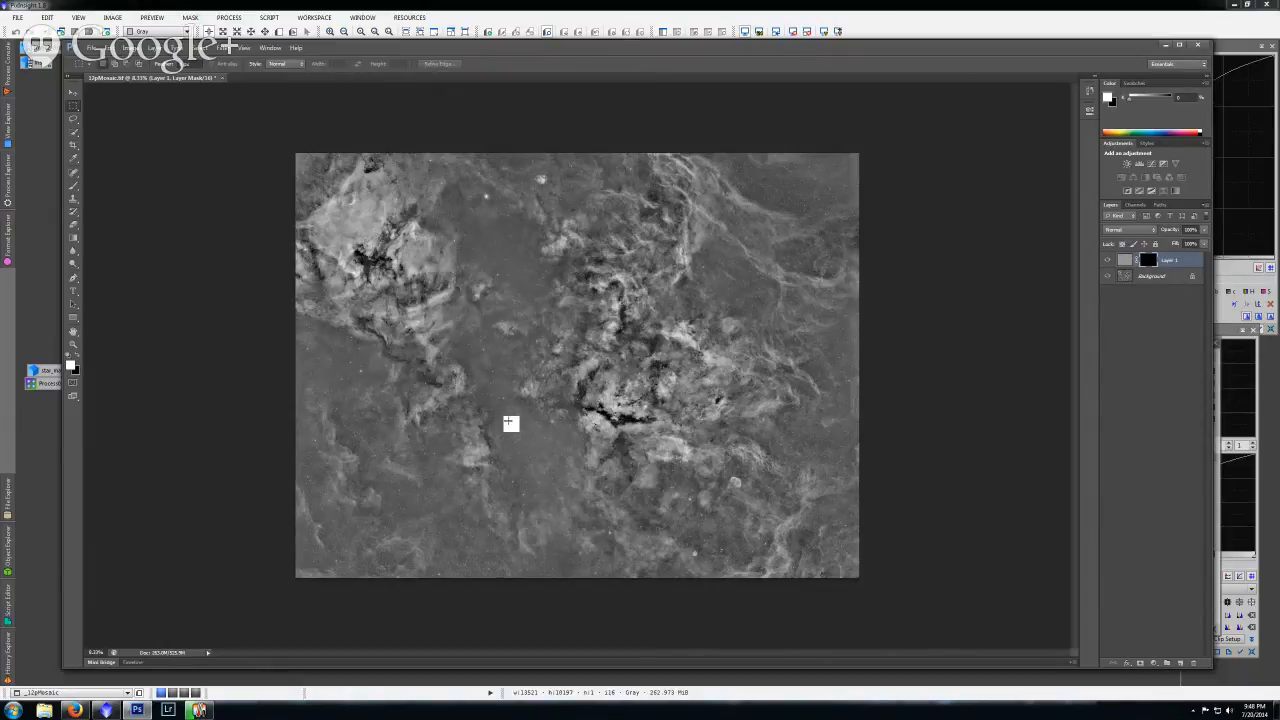
{"action": "scroll", "coordinate": [500, 410], "scroll_direction": "up", "scroll_amount": 2}
{"action": "scroll", "coordinate": [660, 297], "scroll_direction": "up", "scroll_amount": 2}
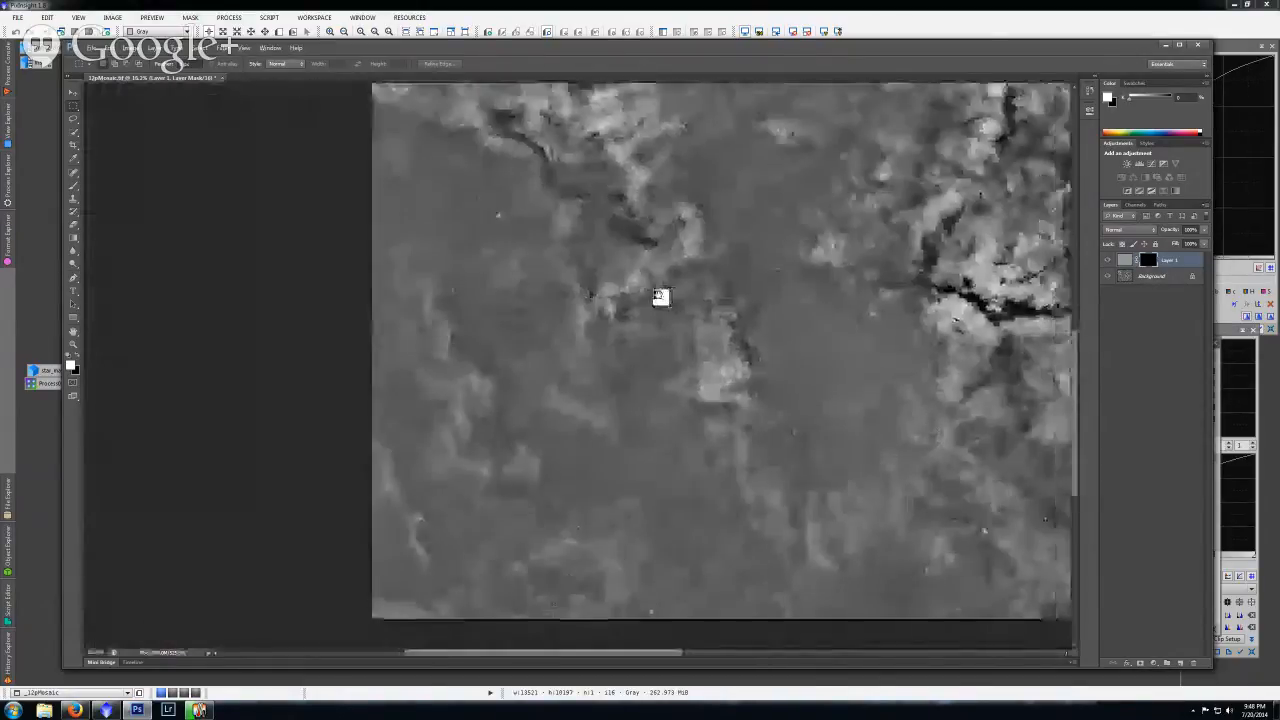
{"action": "scroll", "coordinate": [620, 292], "scroll_direction": "up", "scroll_amount": 2}
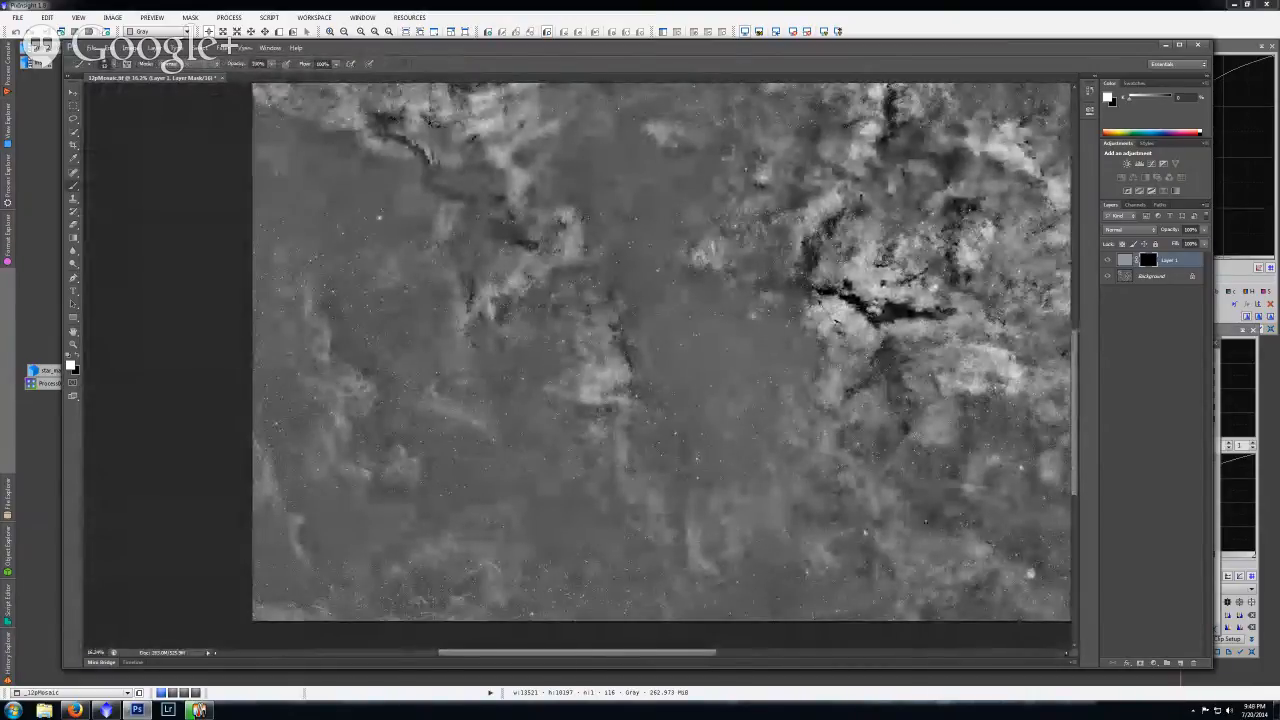
{"action": "left_click_drag", "start_coordinate": [294, 312], "coordinate": [338, 390]}
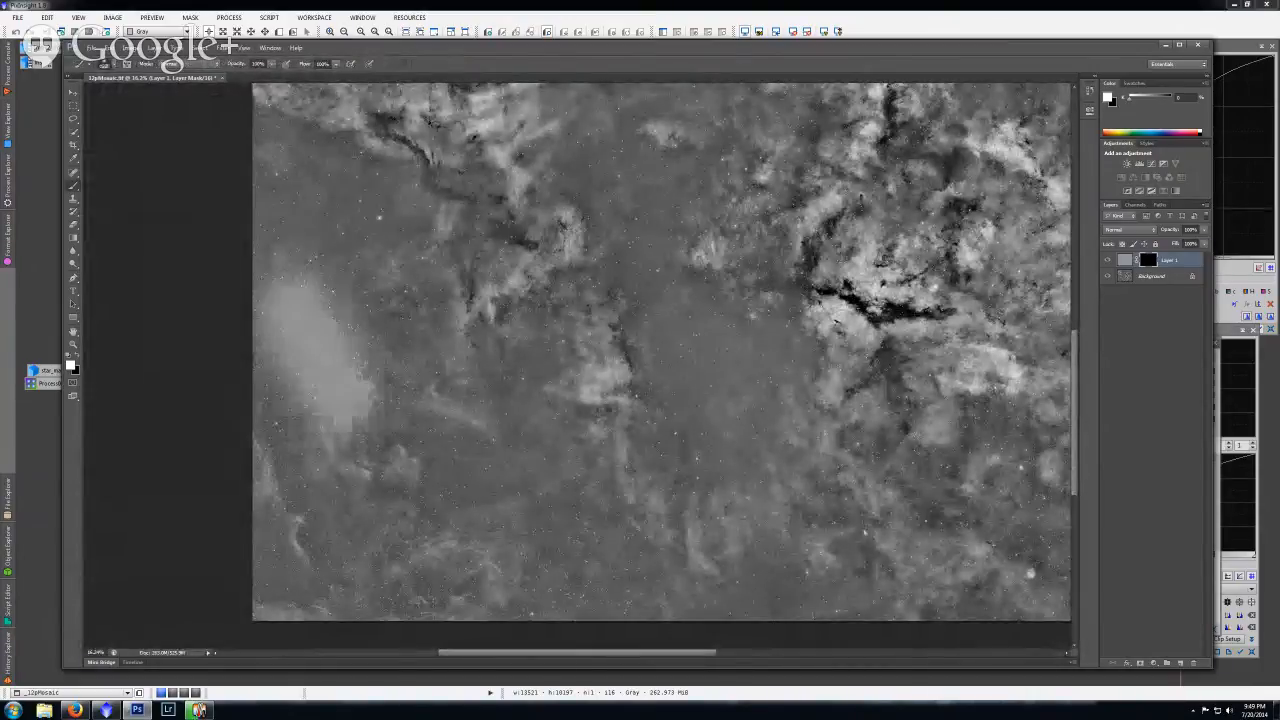
{"action": "key", "text": "ctrl+z"}
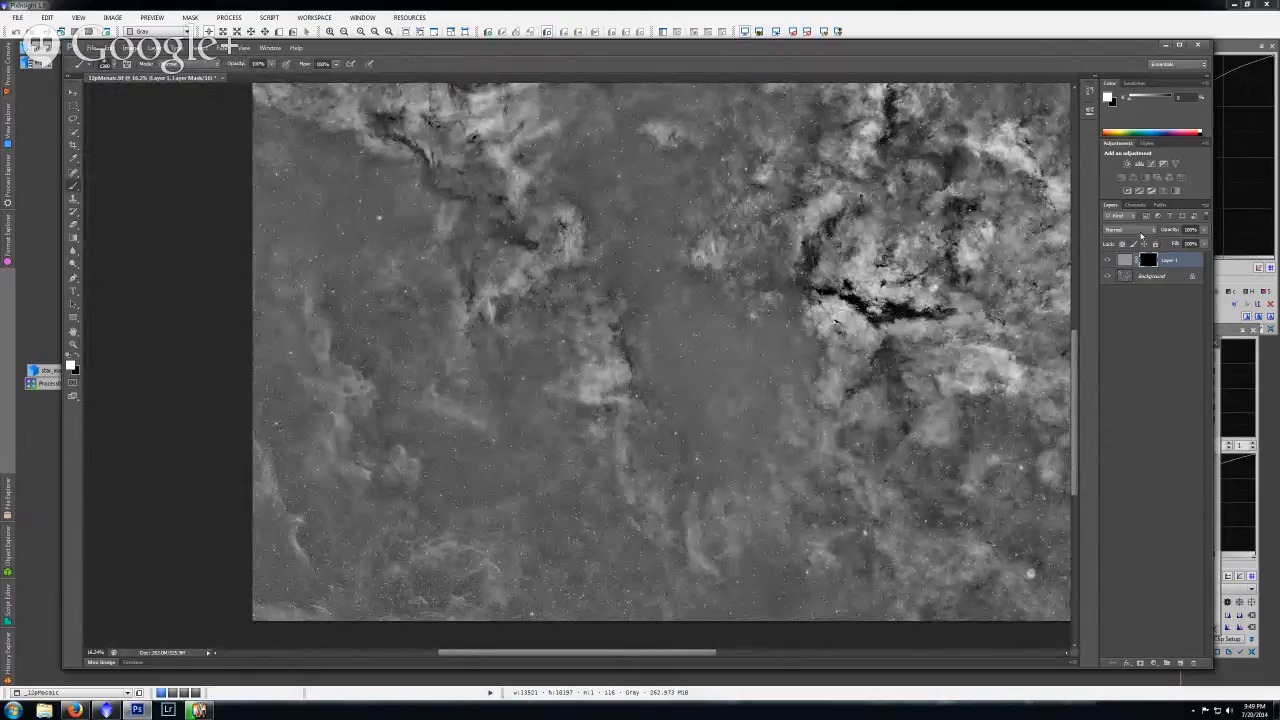
Step: Set the high-pass layer's blend mode to Overlay and paint its mask white over the mosaic's lower-left nebulosity
{"action": "left_click", "coordinate": [1141, 232]}
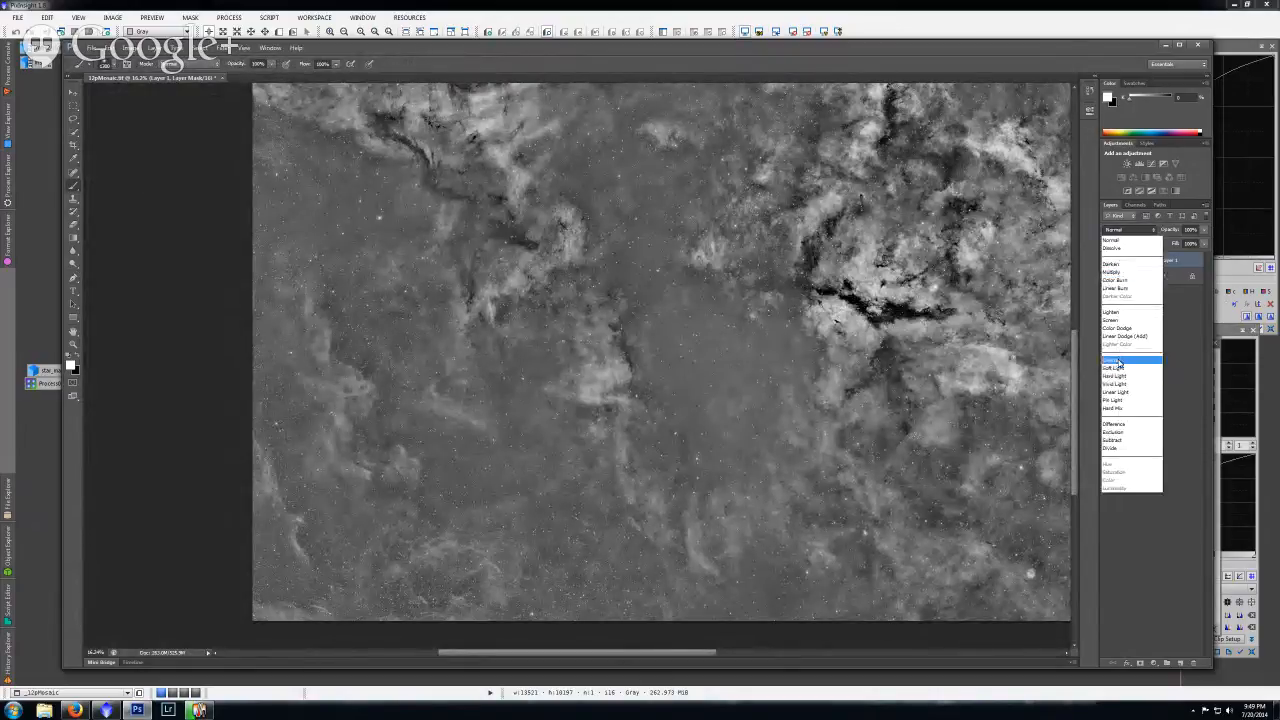
{"action": "left_click", "coordinate": [1119, 362]}
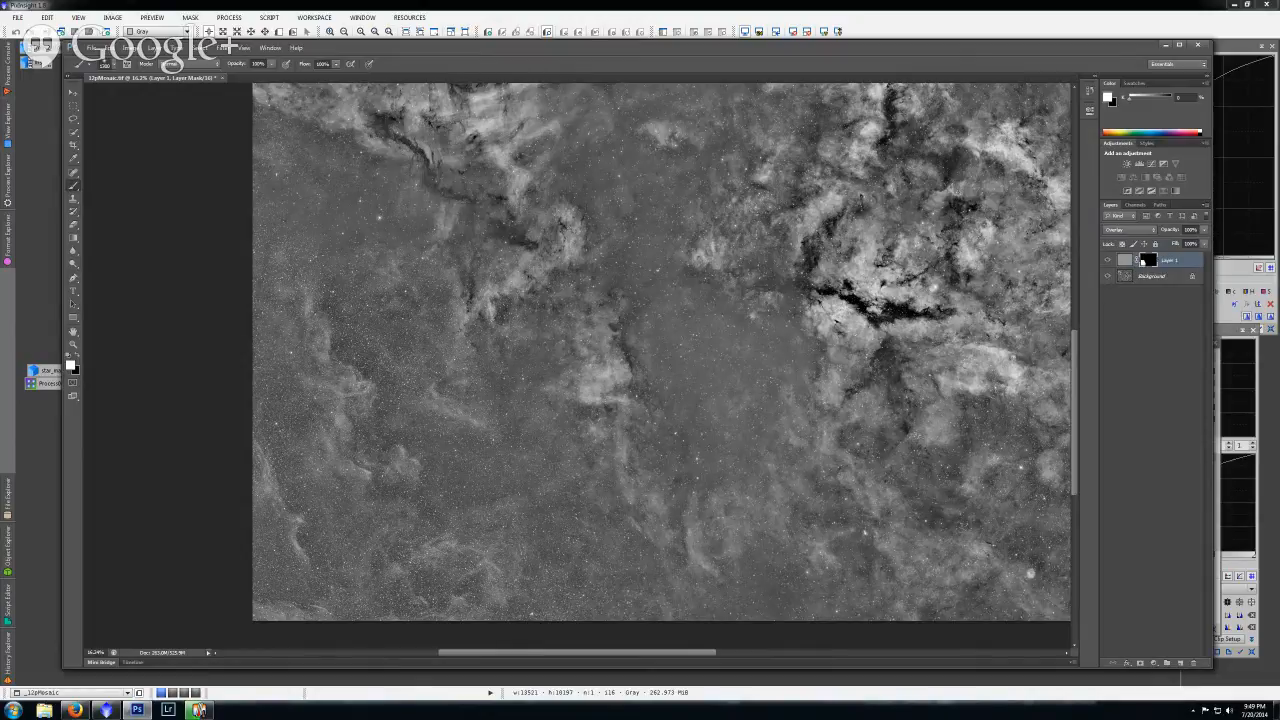
Step: Toggle the high-pass layer's visibility to compare the mosaic's lower-left area with and without sharpening
{"action": "left_click_drag", "start_coordinate": [1142, 262], "coordinate": [1111, 263]}
{"action": "left_click", "coordinate": [1110, 261]}
{"action": "left_click", "coordinate": [1110, 261]}
{"action": "left_click", "coordinate": [1110, 261]}
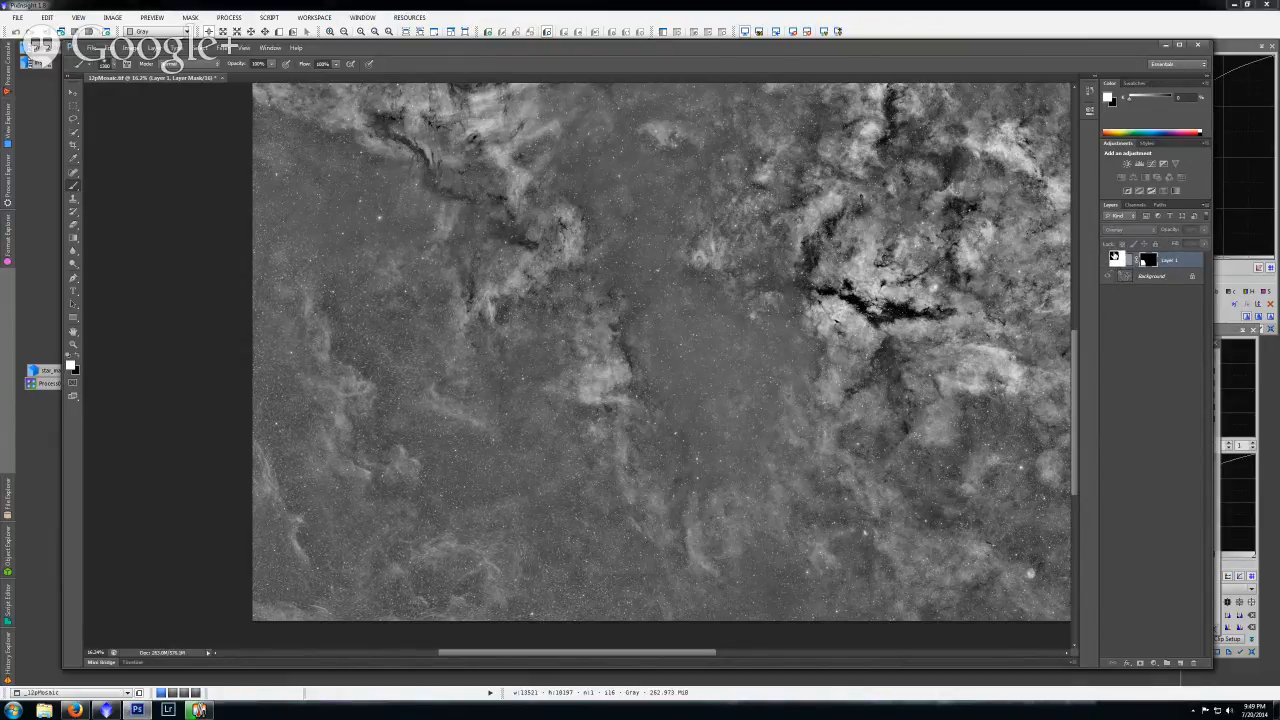
{"action": "left_click", "coordinate": [1108, 264]}
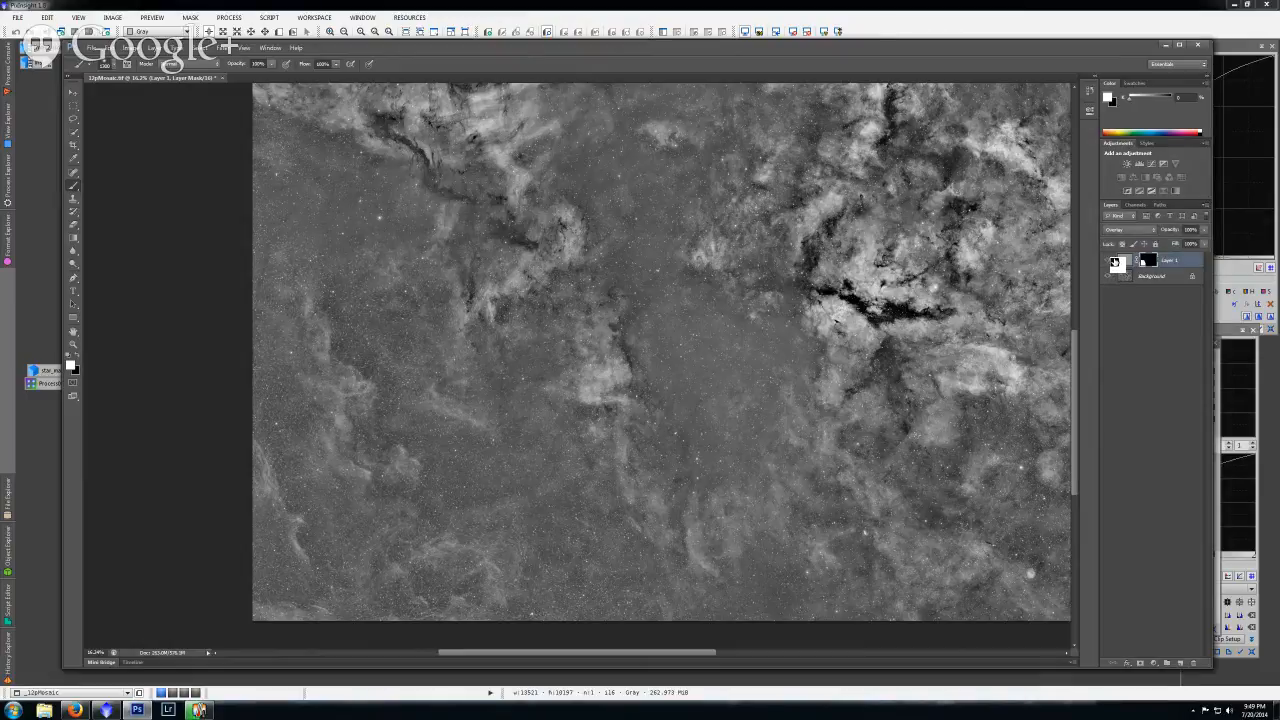
{"action": "left_click", "coordinate": [1112, 263]}
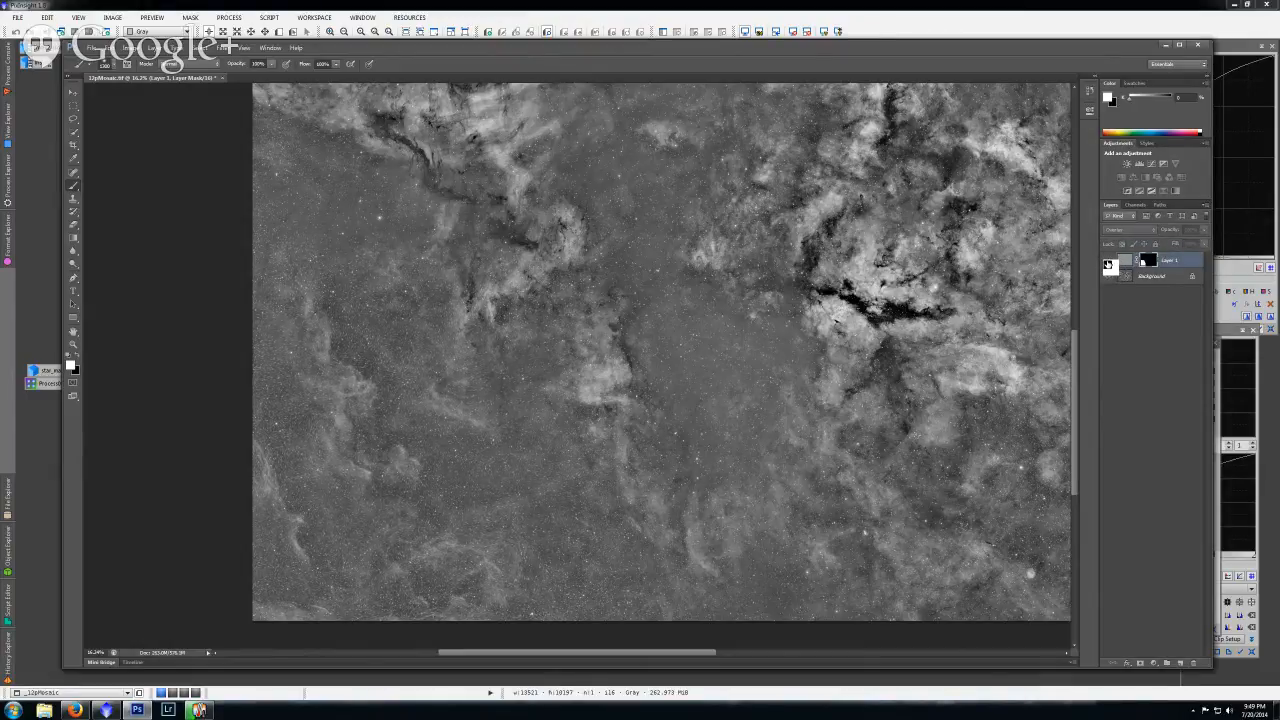
{"action": "left_click", "coordinate": [1110, 264]}
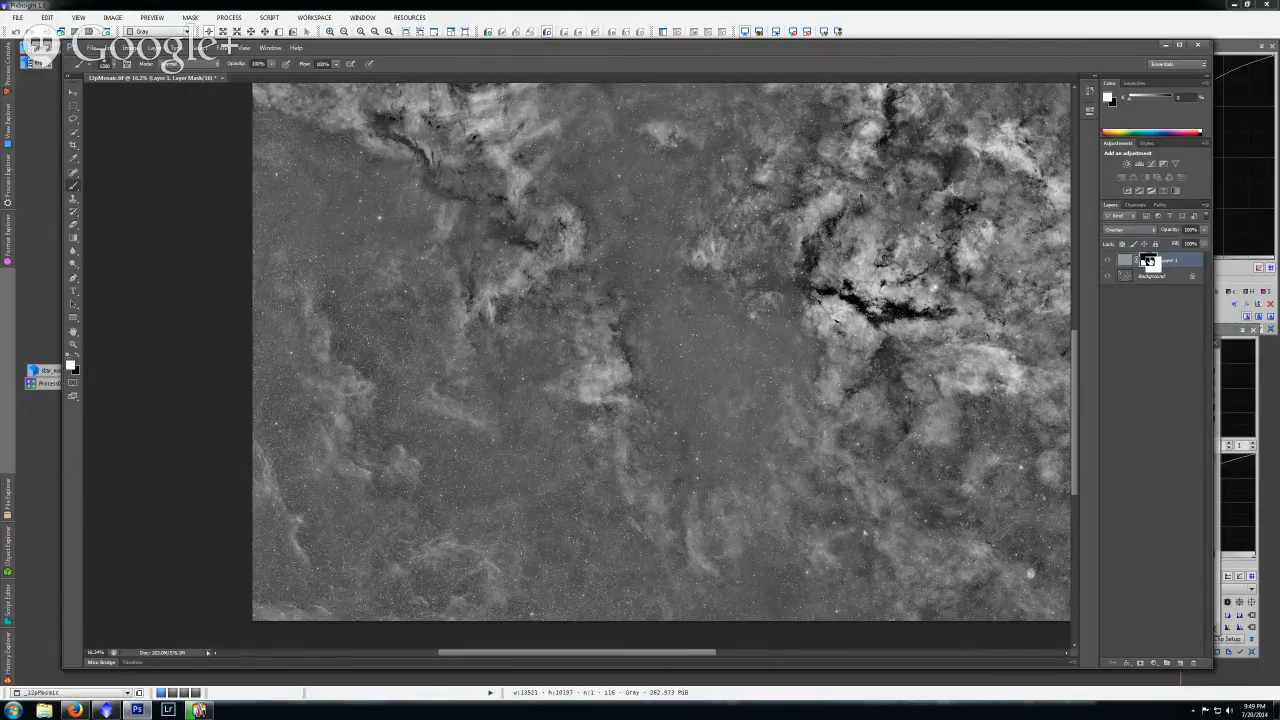
Step: Refine the high-pass layer's mask in Overlay view, increasing its Feather to soften the painted edge
{"action": "right_click", "coordinate": [1150, 261]}
{"action": "left_click", "coordinate": [1184, 343]}
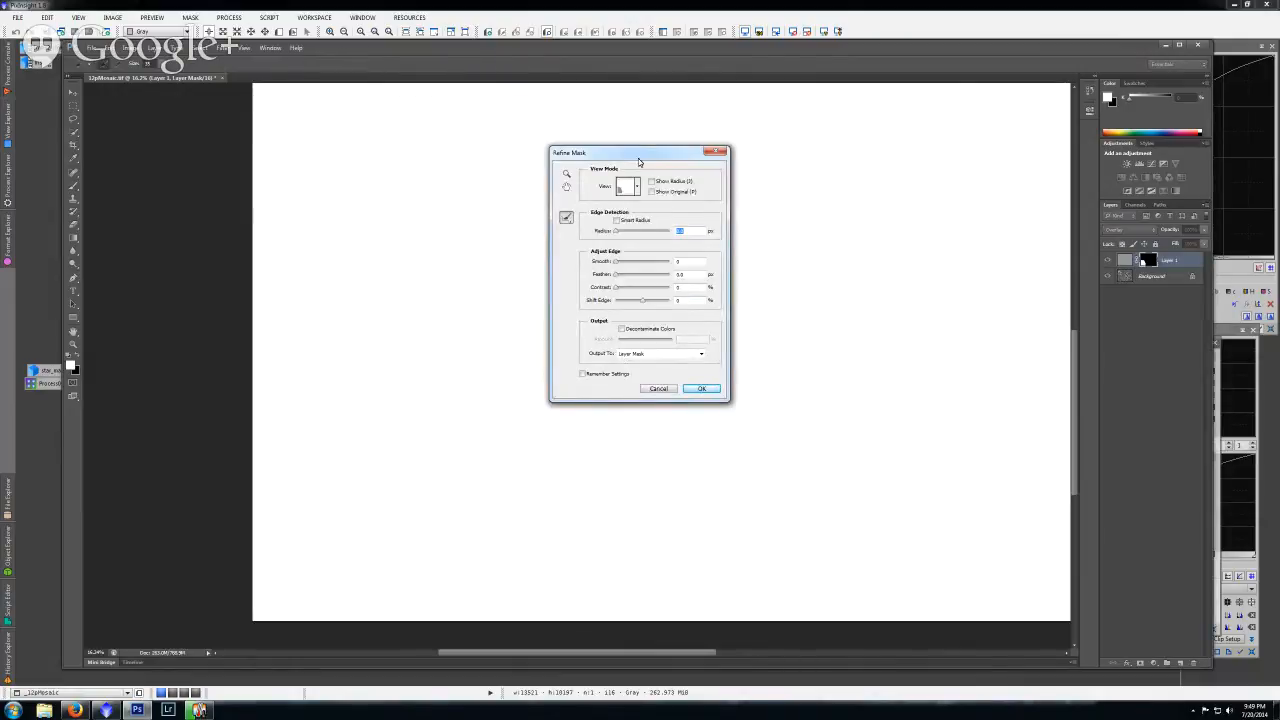
{"action": "left_click_drag", "start_coordinate": [641, 156], "coordinate": [833, 134]}
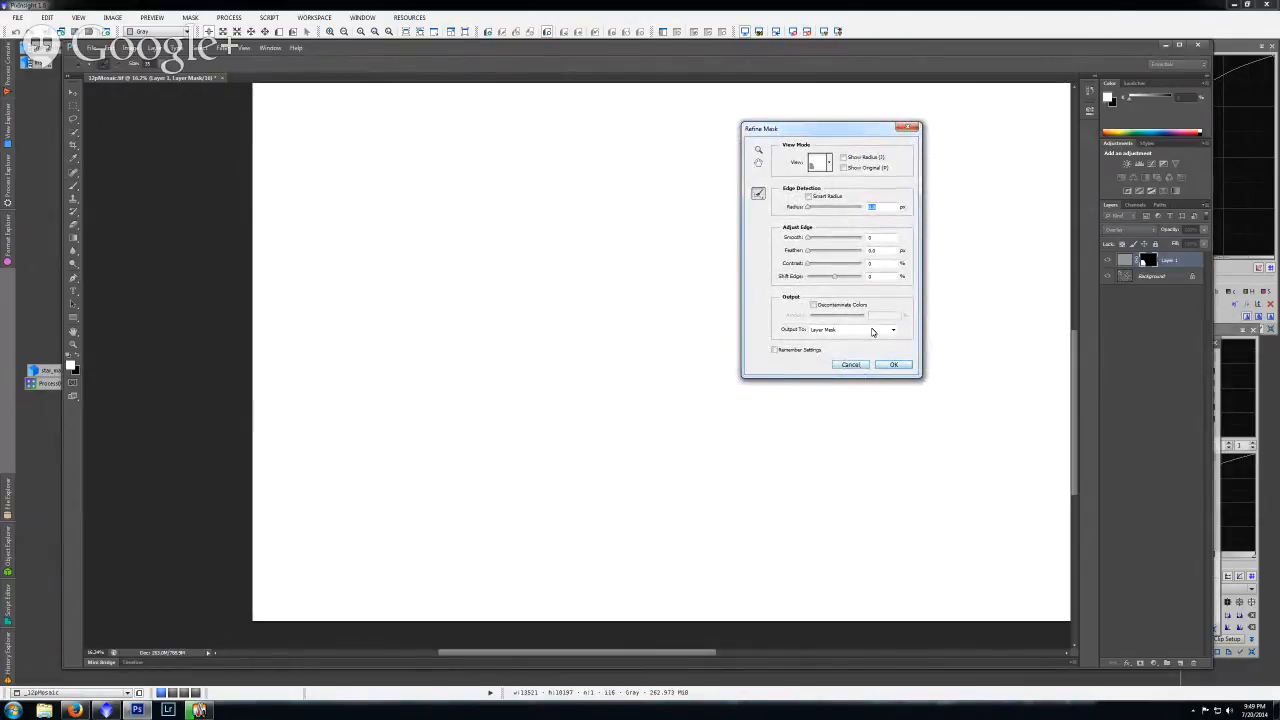
{"action": "left_click", "coordinate": [824, 161]}
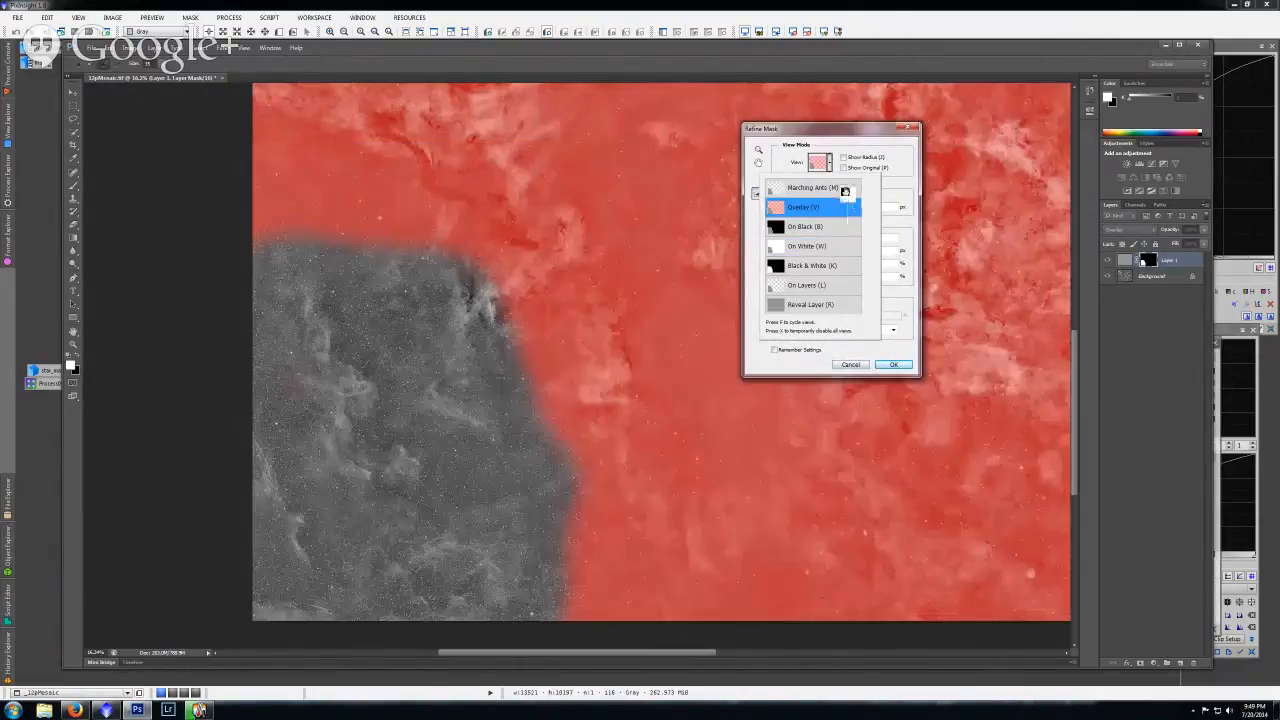
{"action": "left_click", "coordinate": [1002, 138]}
{"action": "left_click_drag", "start_coordinate": [870, 130], "coordinate": [1098, 93]}
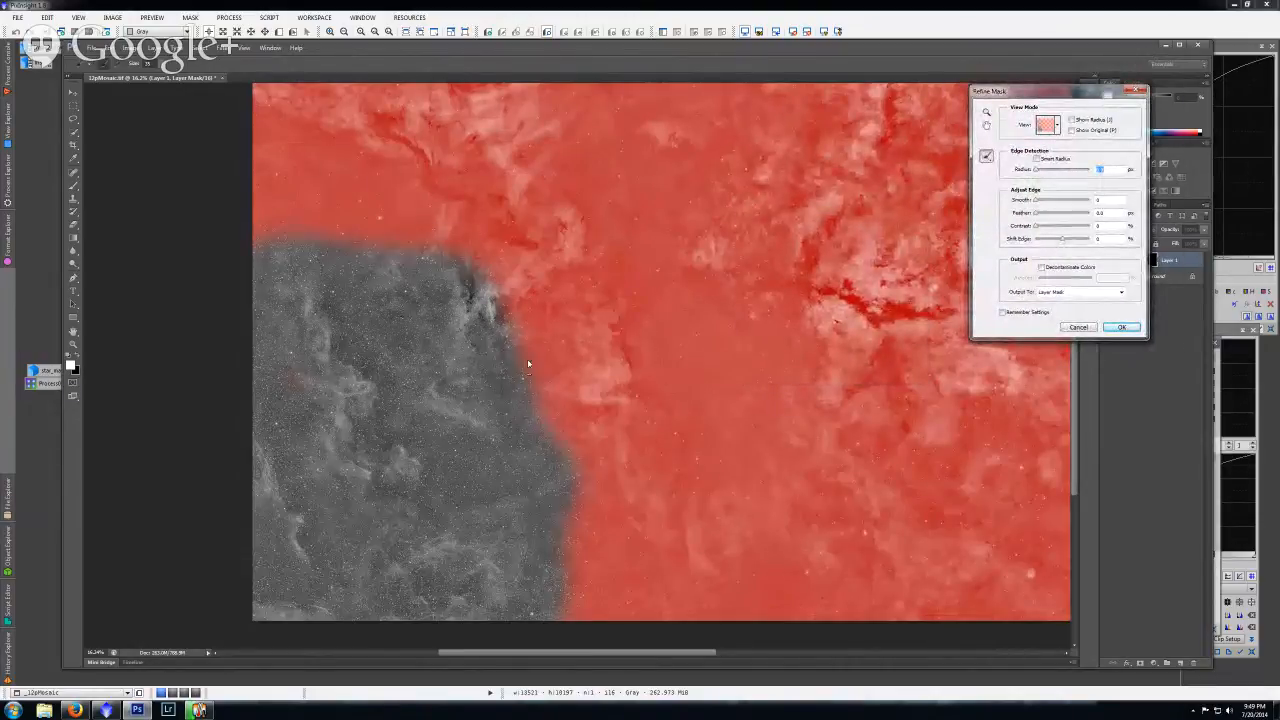
{"action": "mouse_move", "coordinate": [1036, 213]}
{"action": "left_mouse_down"}
{"action": "mouse_move", "coordinate": [1074, 214]}
{"action": "mouse_move", "coordinate": [1048, 204]}
{"action": "left_mouse_up"}
{"action": "left_click", "coordinate": [1077, 214]}
{"action": "left_click", "coordinate": [1121, 327]}
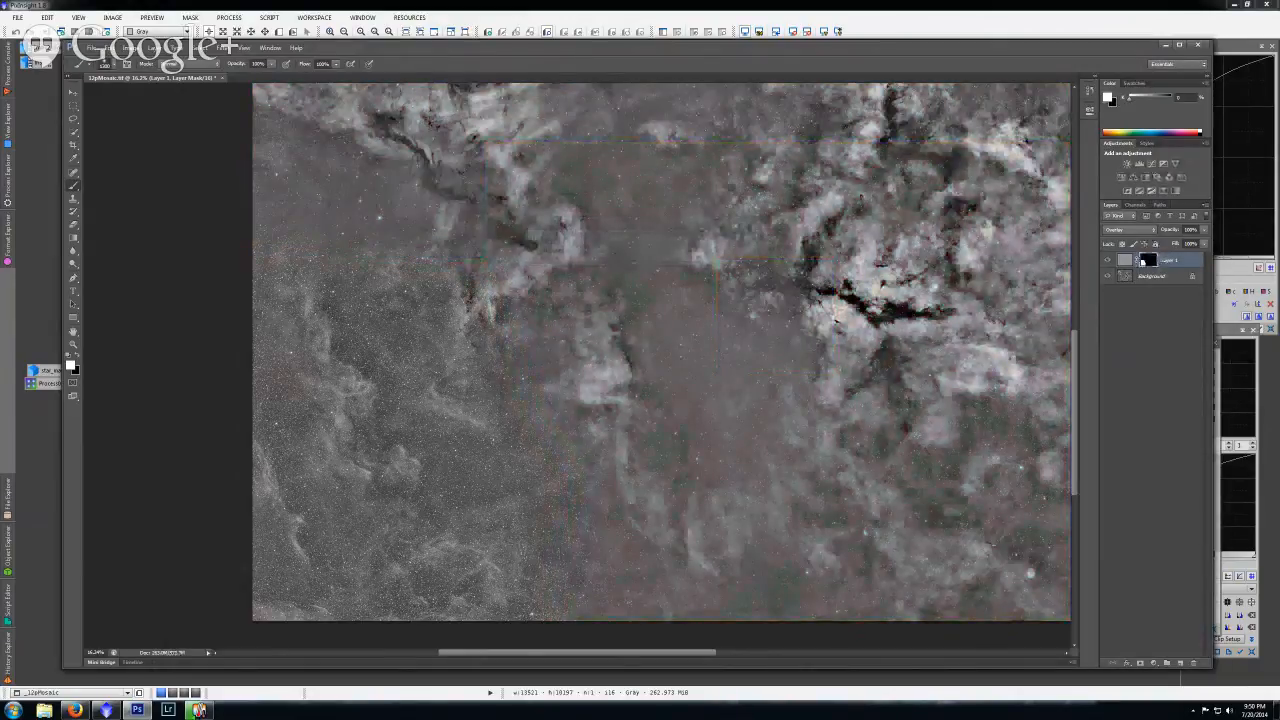
Step: Toggle the high-pass layer repeatedly to compare the feathered sharpening, and leave the layer hidden
{"action": "key", "text": "h"}
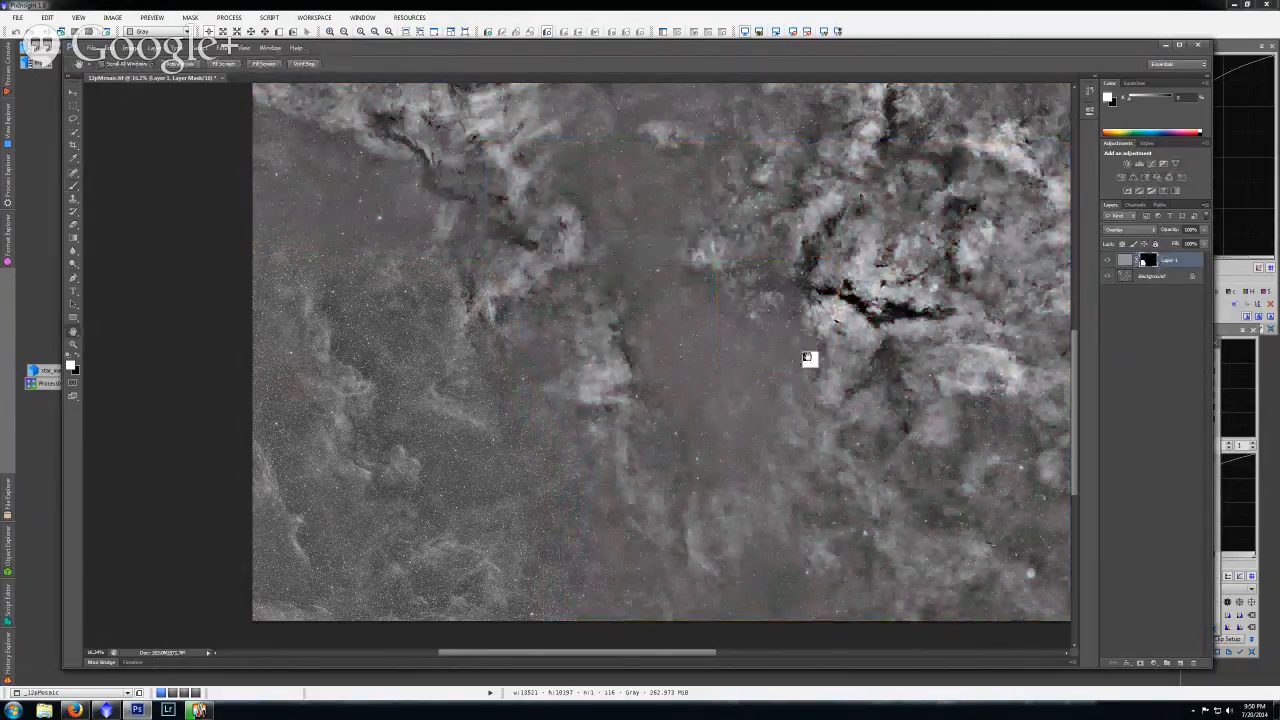
{"action": "left_click", "coordinate": [1107, 263]}
{"action": "left_click", "coordinate": [1107, 263]}
{"action": "left_click", "coordinate": [1107, 263]}
{"action": "left_click", "coordinate": [1107, 263]}
{"action": "left_click", "coordinate": [1107, 263]}
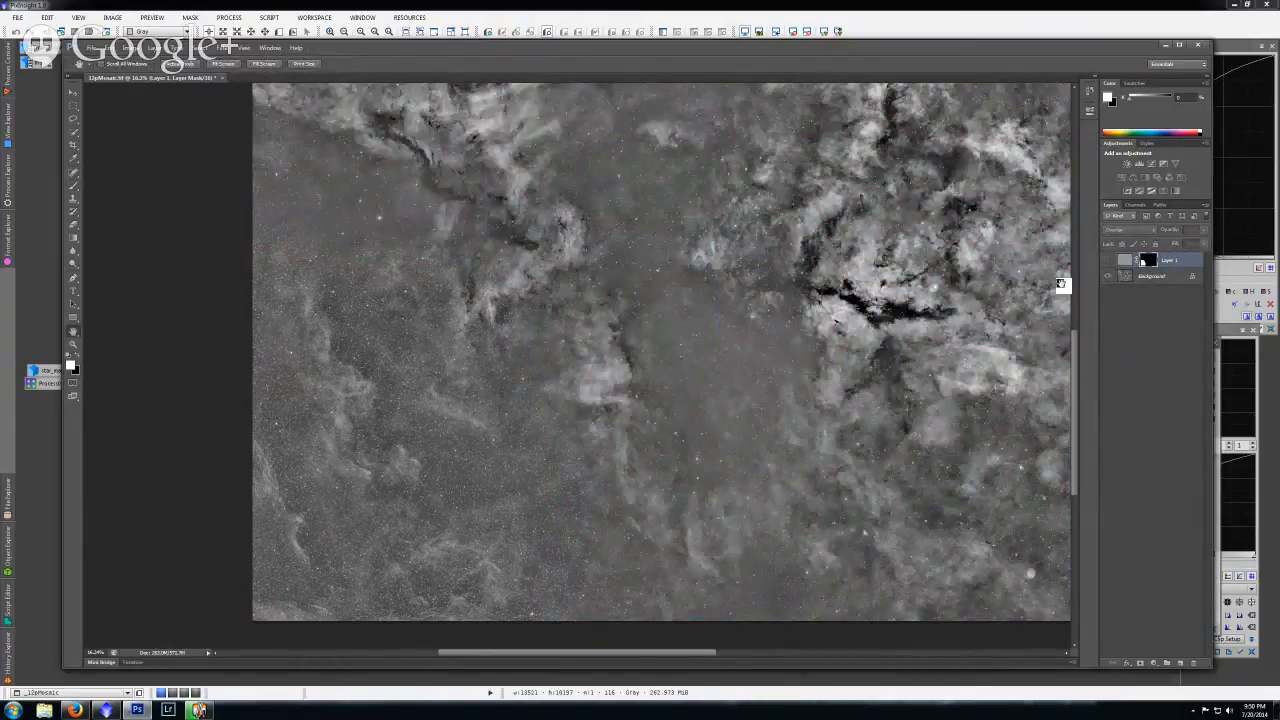
Step: Lasso the smooth dark area between the two nebula regions and darken it with a Levels adjustment by raising the black point
{"action": "key", "text": "l"}
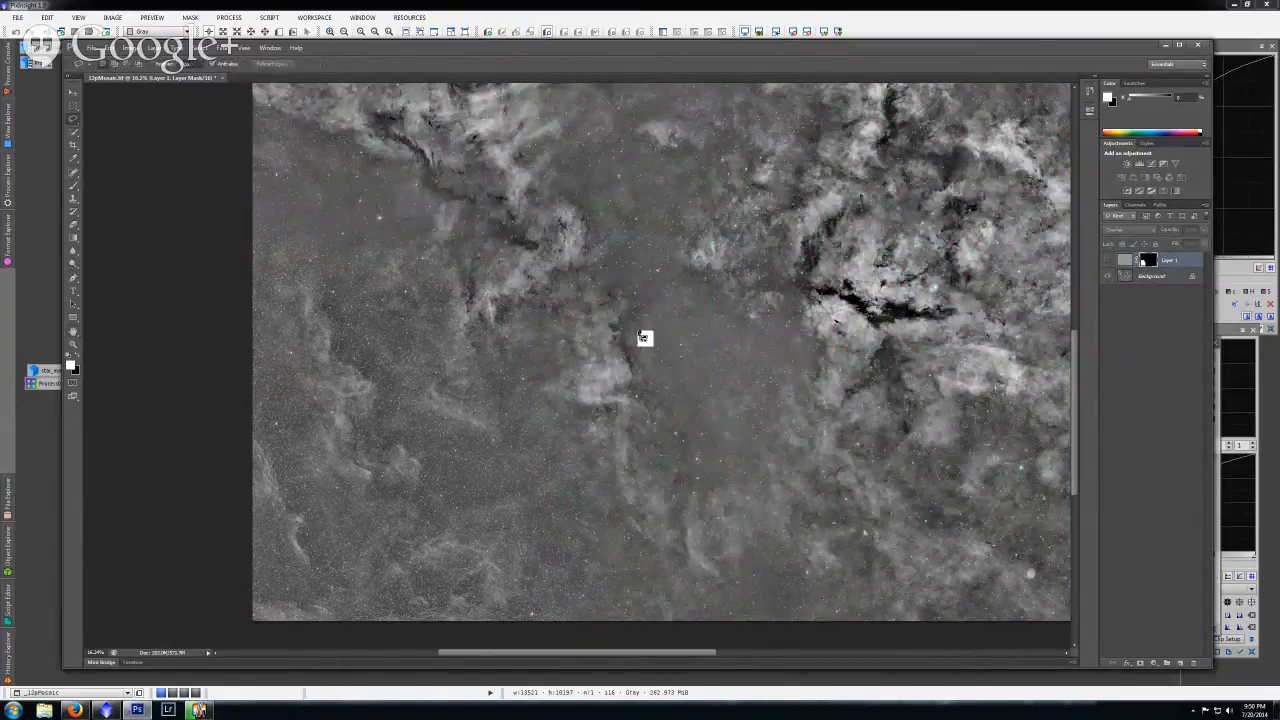
{"action": "mouse_move", "coordinate": [704, 268]}
{"action": "left_mouse_down"}
{"action": "mouse_move", "coordinate": [645, 296]}
{"action": "mouse_move", "coordinate": [639, 365]}
{"action": "mouse_move", "coordinate": [703, 482]}
{"action": "mouse_move", "coordinate": [731, 491]}
{"action": "mouse_move", "coordinate": [759, 463]}
{"action": "mouse_move", "coordinate": [785, 381]}
{"action": "mouse_move", "coordinate": [804, 398]}
{"action": "mouse_move", "coordinate": [804, 366]}
{"action": "mouse_move", "coordinate": [817, 364]}
{"action": "mouse_move", "coordinate": [803, 318]}
{"action": "mouse_move", "coordinate": [751, 327]}
{"action": "mouse_move", "coordinate": [706, 277]}
{"action": "left_mouse_up"}
{"action": "left_click", "coordinate": [1139, 163]}
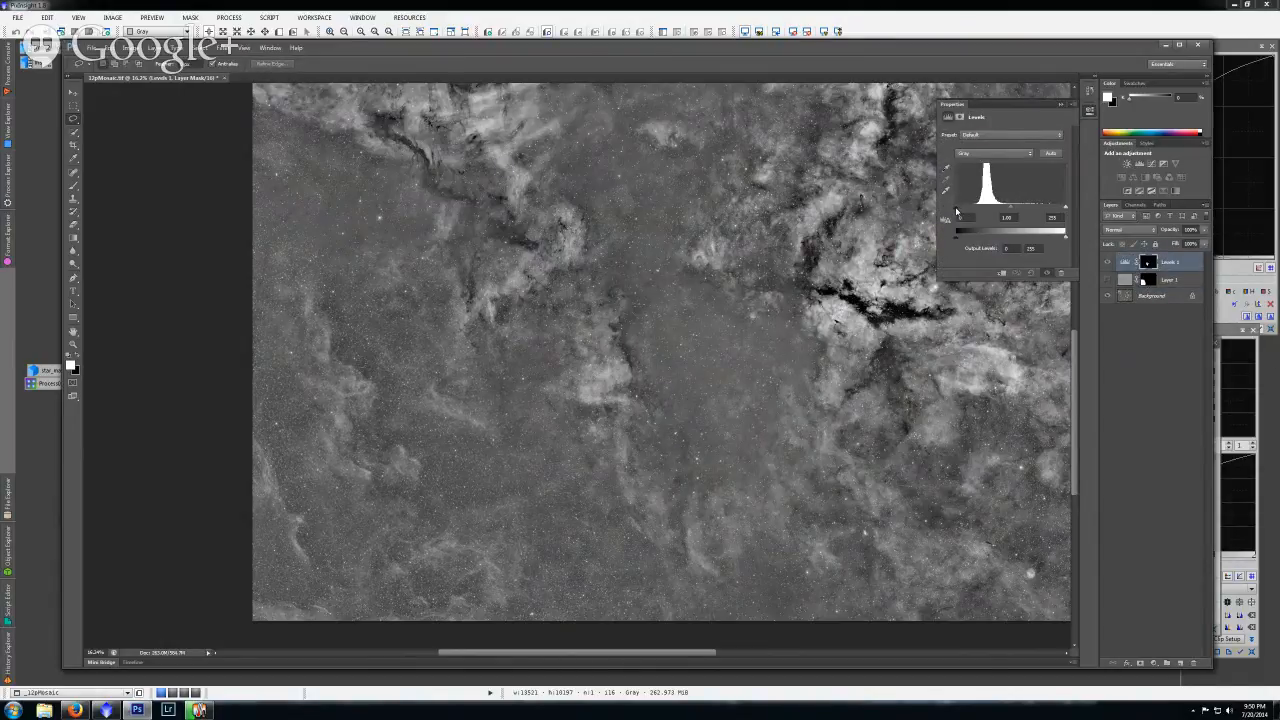
{"action": "mouse_move", "coordinate": [958, 212]}
{"action": "left_mouse_down"}
{"action": "mouse_move", "coordinate": [970, 208]}
{"action": "mouse_move", "coordinate": [958, 207]}
{"action": "left_mouse_up"}
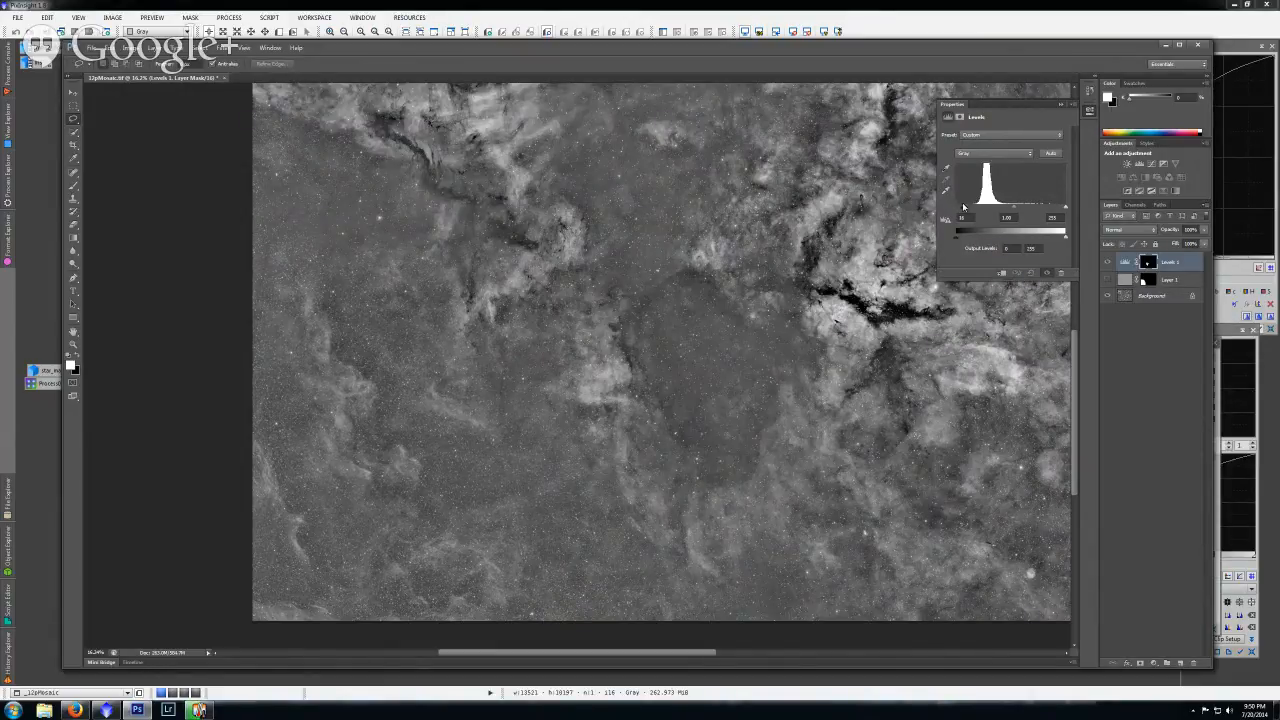
Step: Rebalance the black point and midtones of the selective Levels adjustment to blend the lassoed dark area with its surroundings
{"action": "left_click_drag", "start_coordinate": [964, 207], "coordinate": [953, 207]}
{"action": "left_click_drag", "start_coordinate": [1010, 208], "coordinate": [1007, 207]}
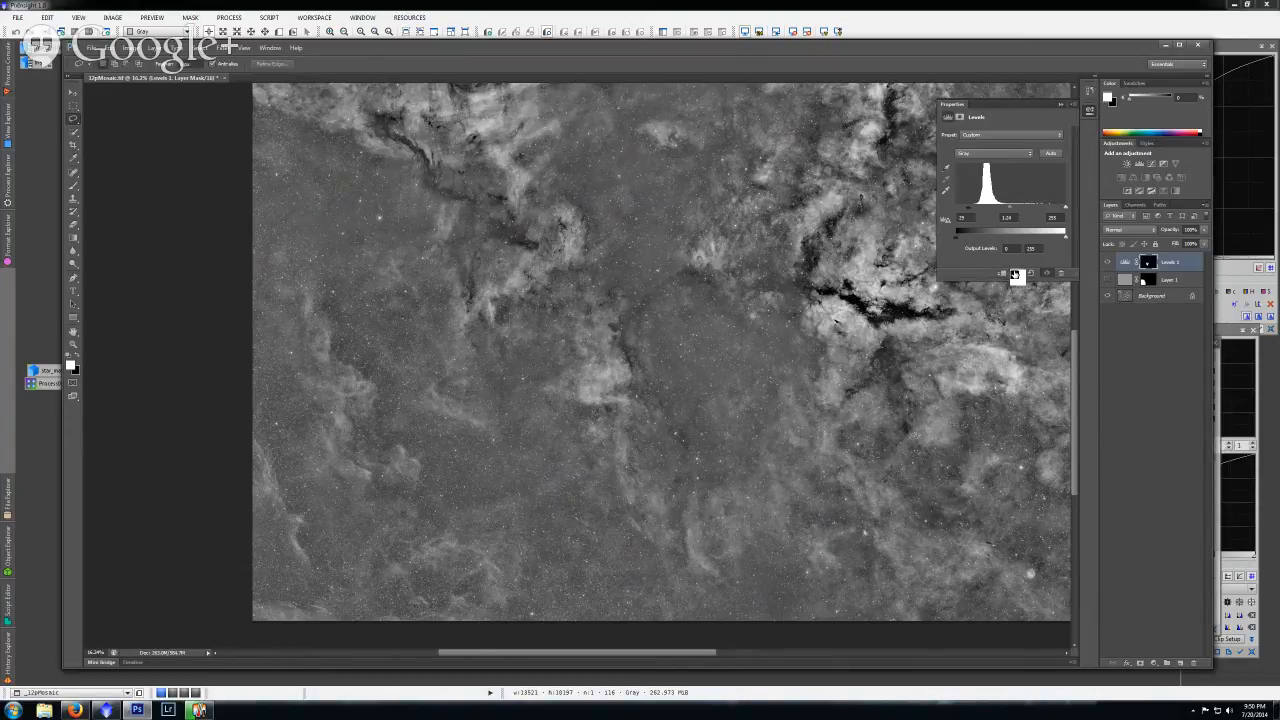
{"action": "left_click", "coordinate": [1061, 106]}
Step: Refine the Levels layer's mask in Overlay view, increasing Smooth and applying the result to the layer mask
{"action": "right_click", "coordinate": [1147, 261]}
{"action": "left_click", "coordinate": [1158, 344]}
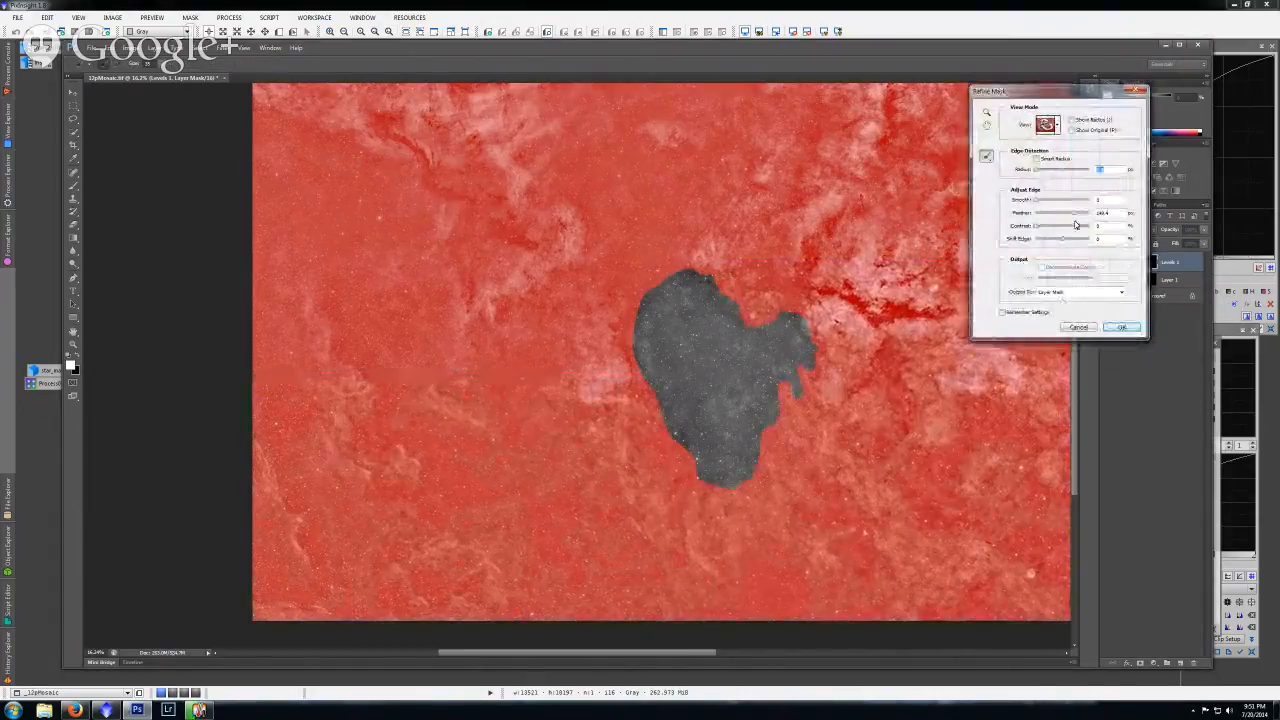
{"action": "left_click_drag", "start_coordinate": [1037, 202], "coordinate": [1050, 203]}
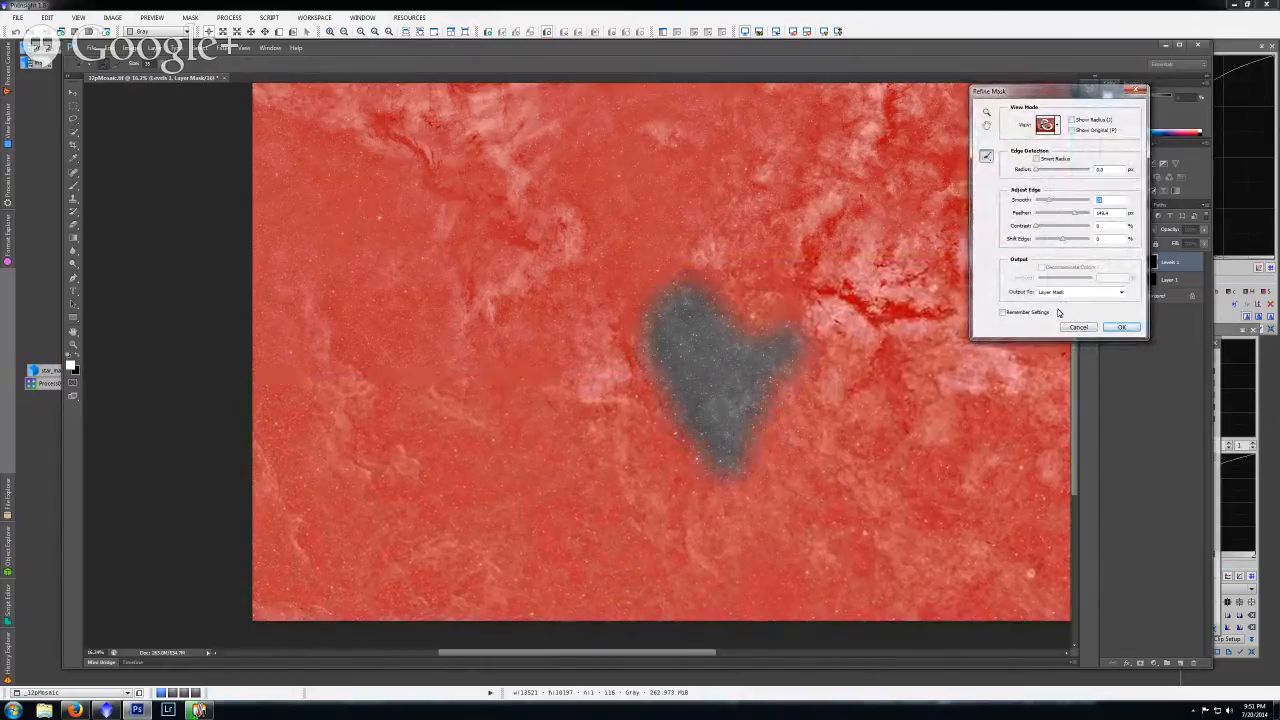
{"action": "left_click", "coordinate": [1128, 330]}
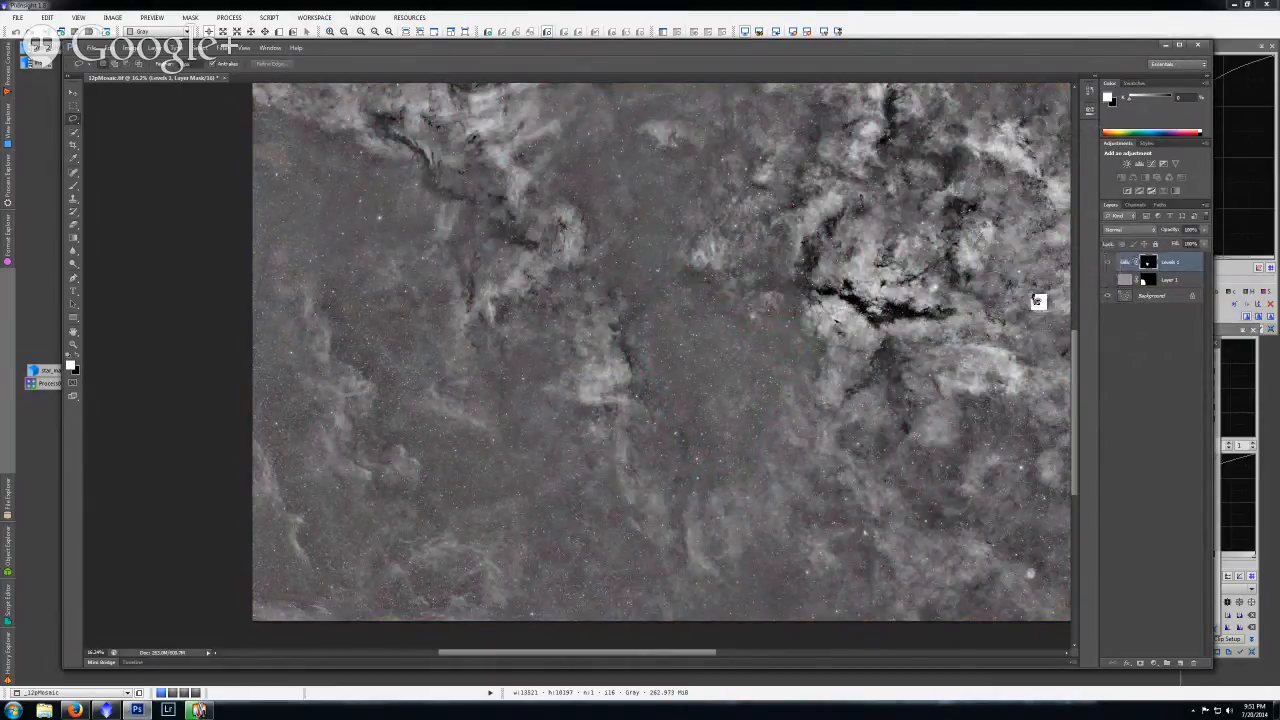
Step: View the whole mosaic in Photoshop, then switch back to PixInsight and reposition the PixelMath window
{"action": "key", "text": "ctrl+minus"}
{"action": "key", "text": "ctrl+minus"}
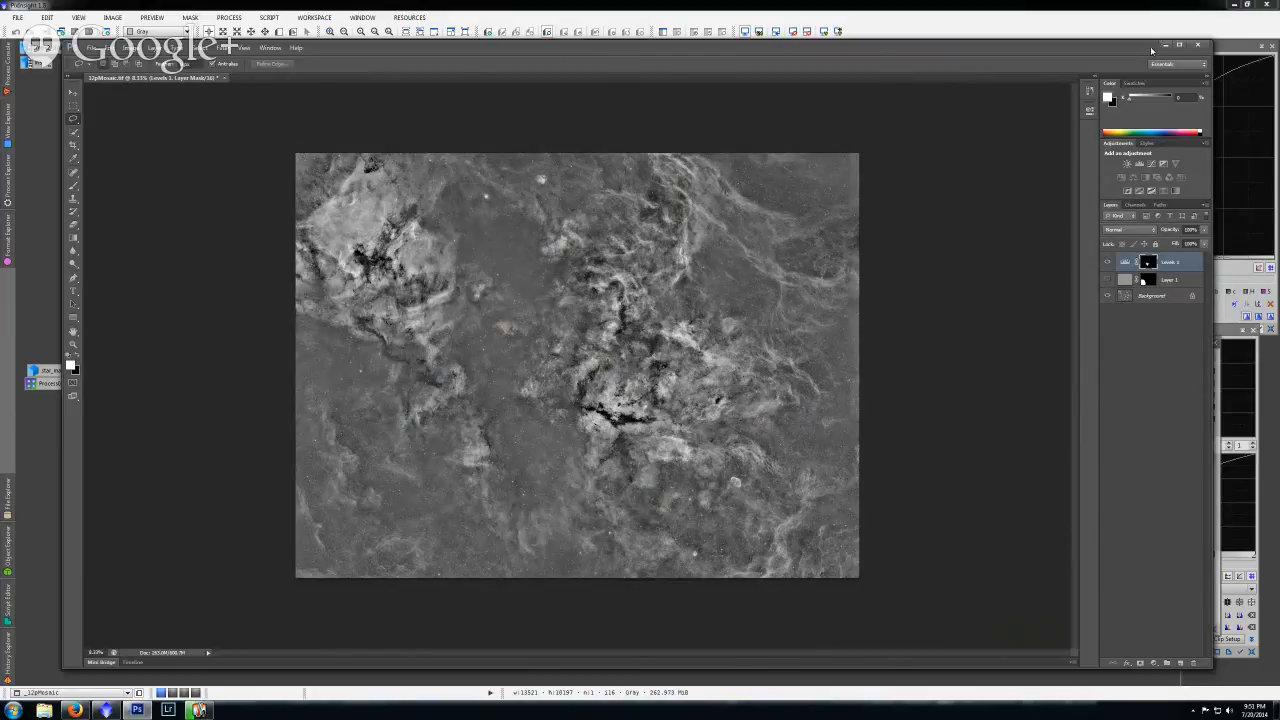
{"action": "left_click", "coordinate": [1167, 45]}
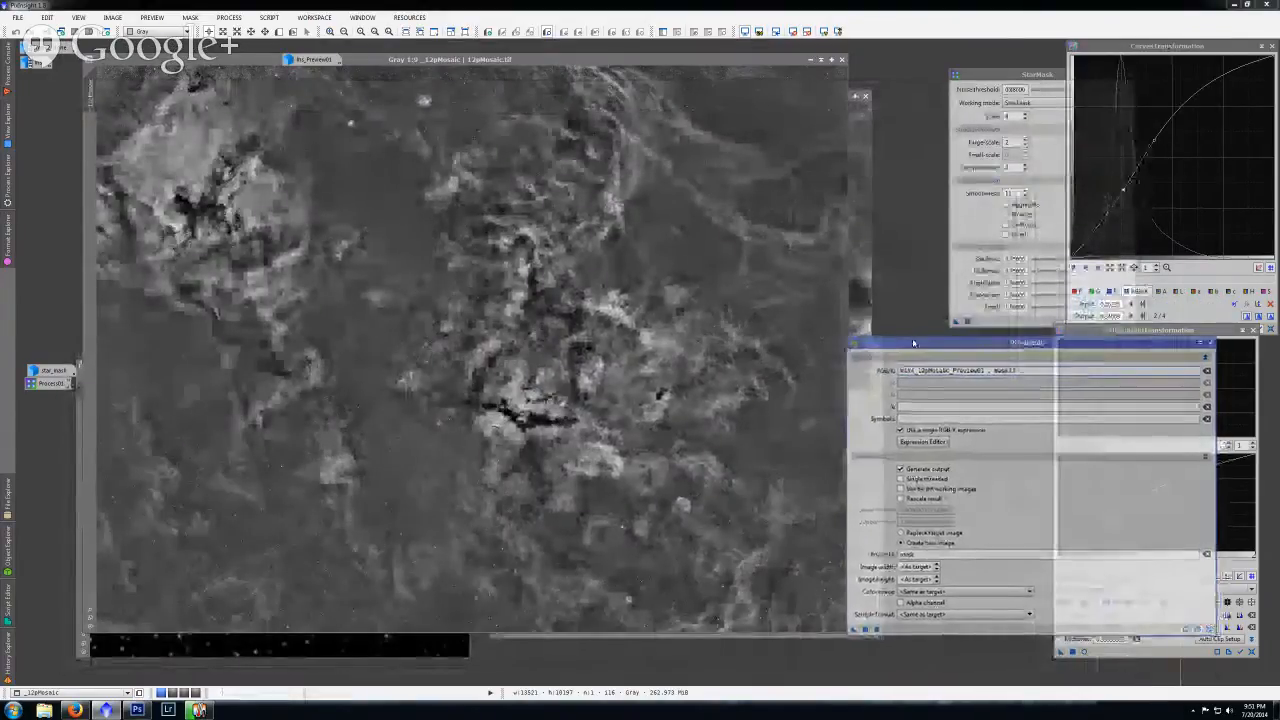
{"action": "left_click_drag", "start_coordinate": [916, 342], "coordinate": [921, 330]}
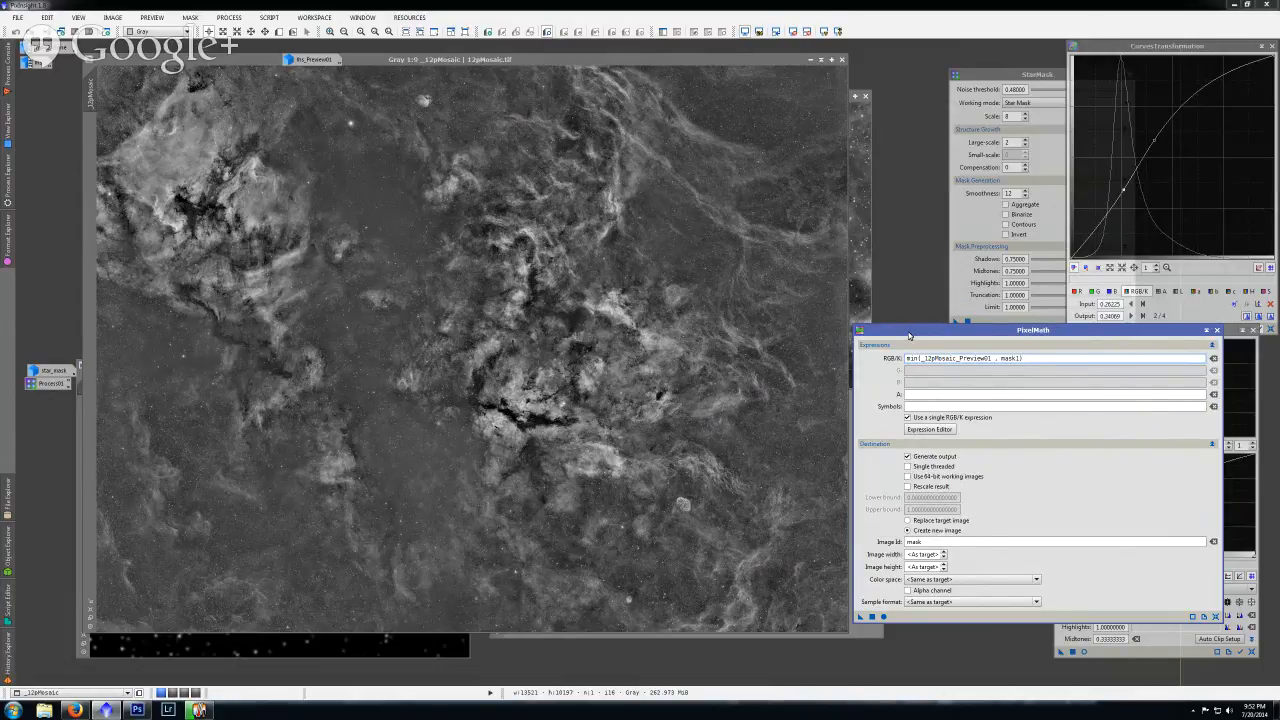
{"action": "left_click_drag", "start_coordinate": [910, 335], "coordinate": [905, 347]}
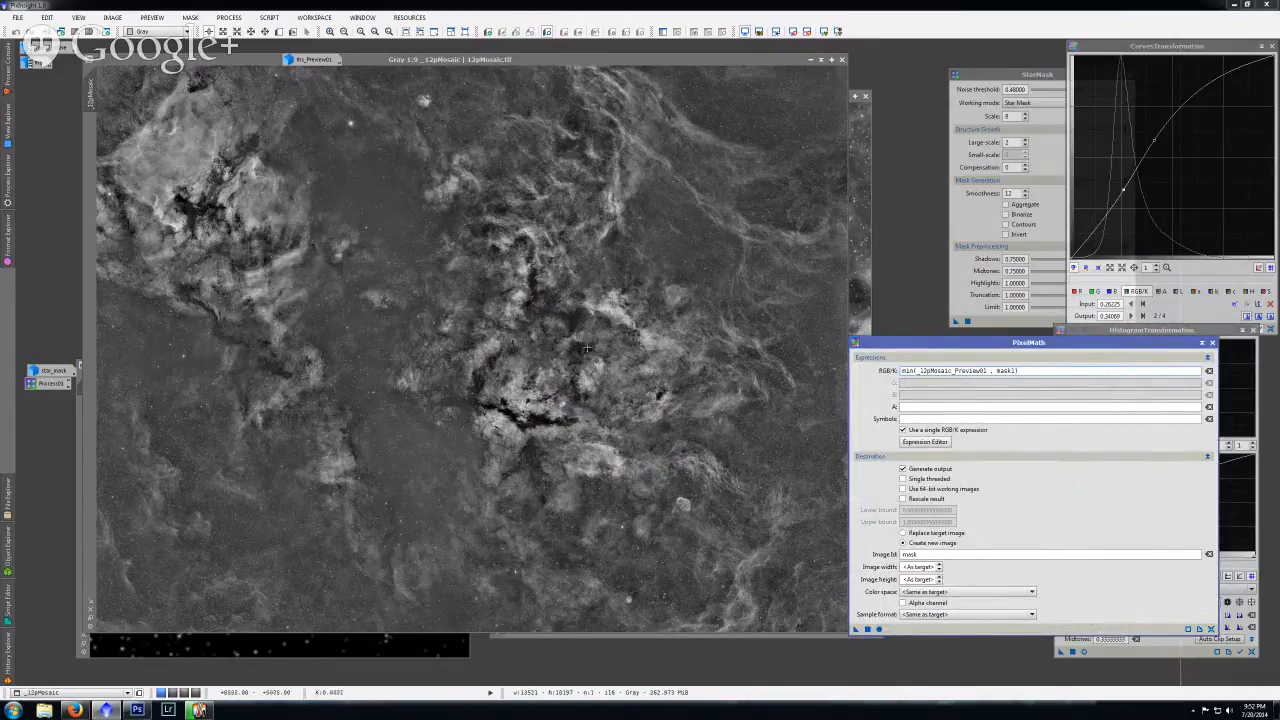
Step: Examine the stars and nebula detail around the small bright shell nebula in the 12pMosaic image at several magnifications
{"action": "scroll", "coordinate": [711, 513], "scroll_direction": "up", "scroll_amount": 8}
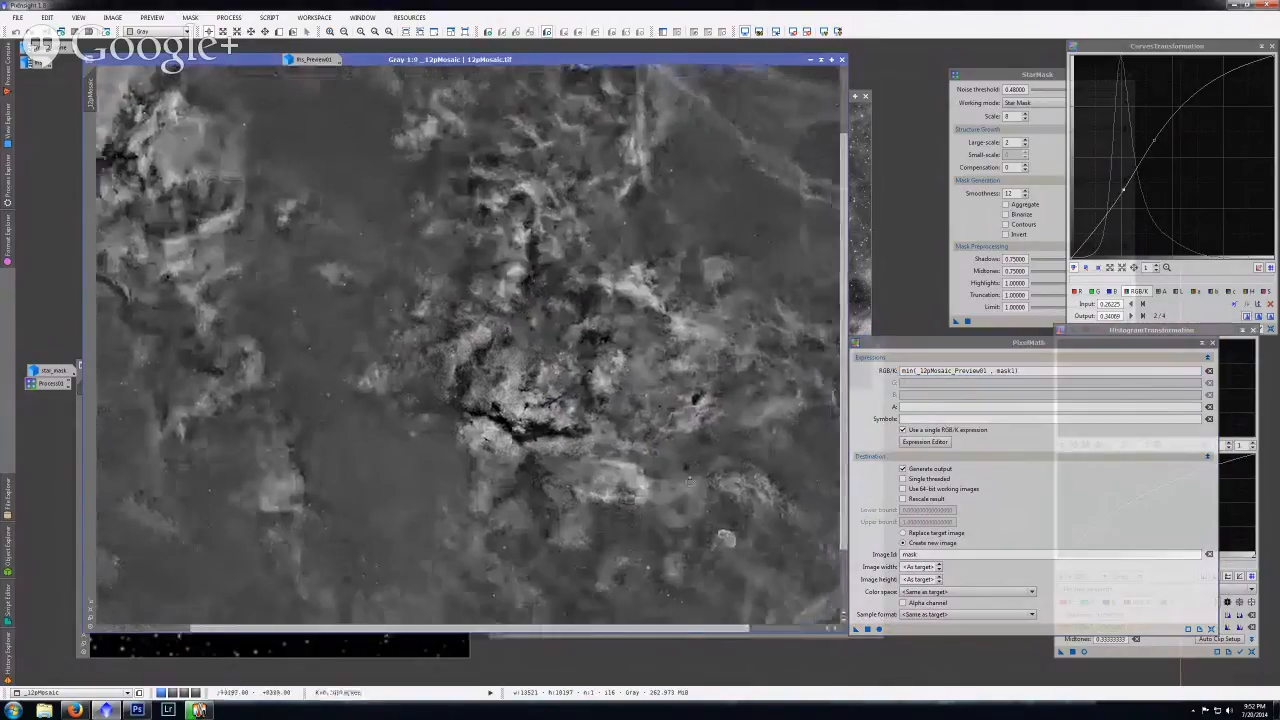
{"action": "scroll", "coordinate": [713, 500], "scroll_direction": "down", "scroll_amount": 3}
{"action": "scroll", "coordinate": [529, 259], "scroll_direction": "up", "scroll_amount": 2}
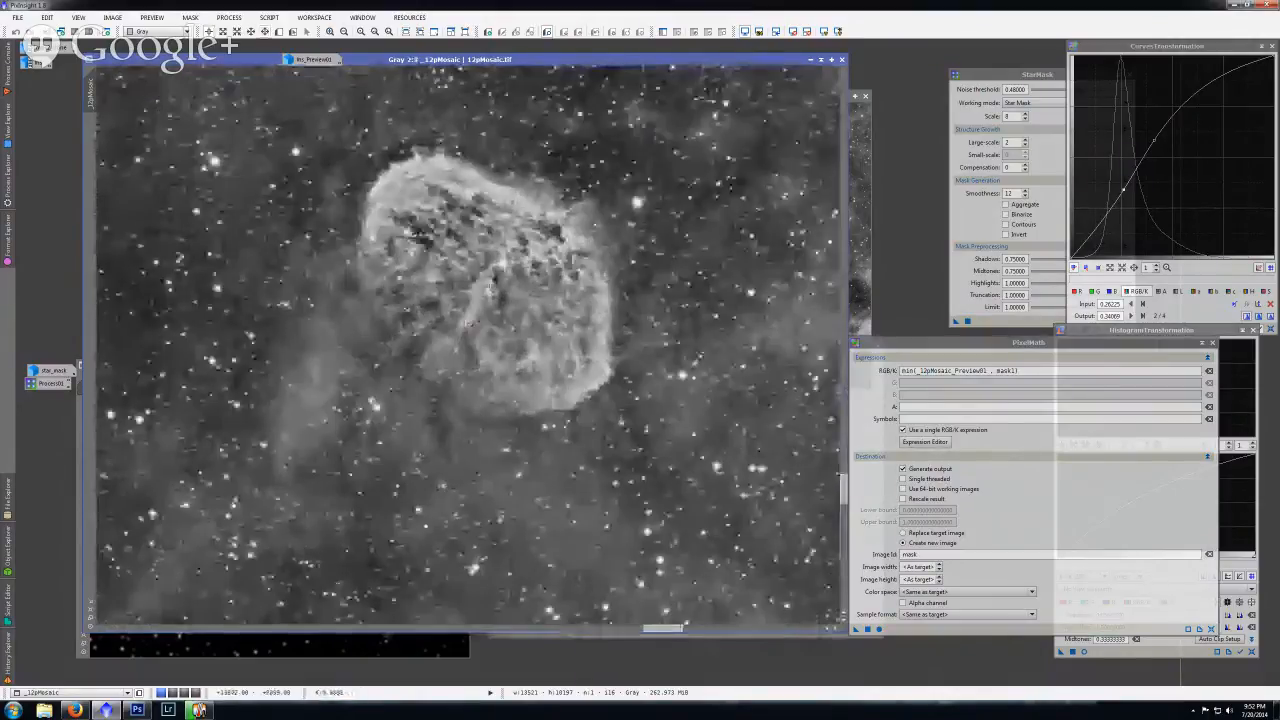
{"action": "scroll", "coordinate": [535, 312], "scroll_direction": "down", "scroll_amount": 2}
{"action": "left_click_drag", "start_coordinate": [535, 313], "coordinate": [717, 442]}
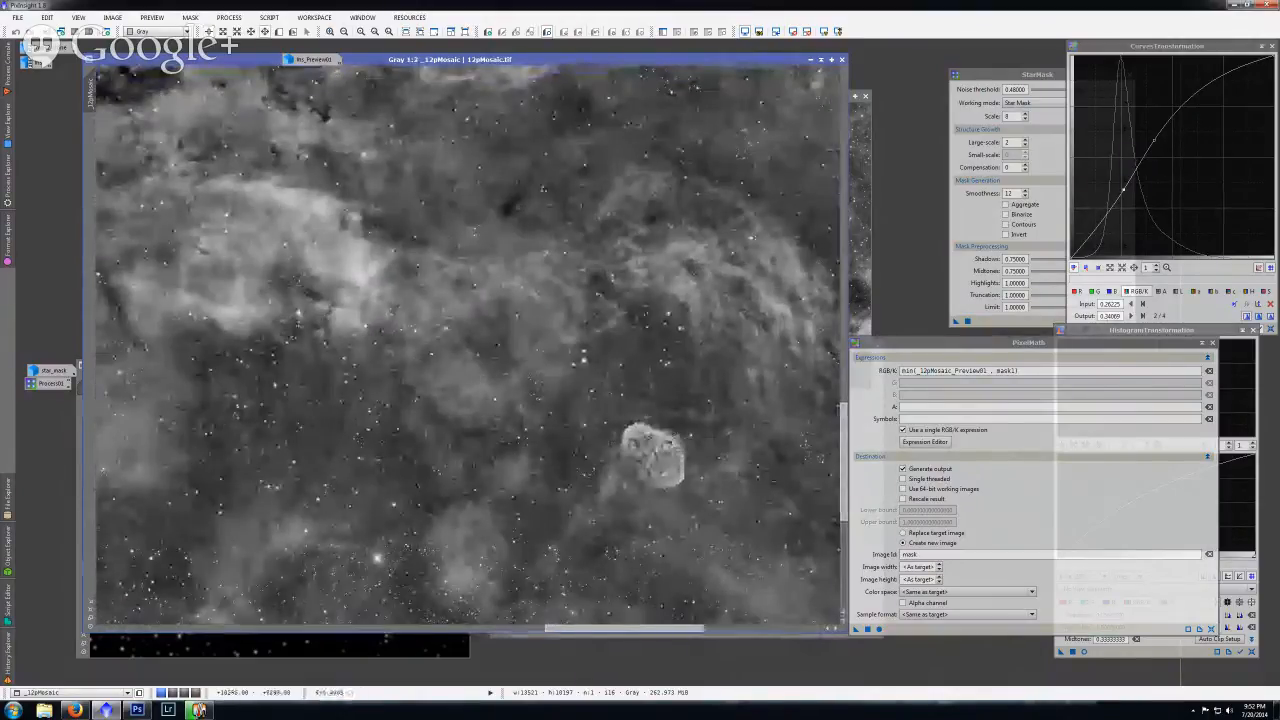
{"action": "scroll", "coordinate": [555, 302], "scroll_direction": "down", "scroll_amount": 2}
{"action": "left_click_drag", "start_coordinate": [555, 302], "coordinate": [677, 324]}
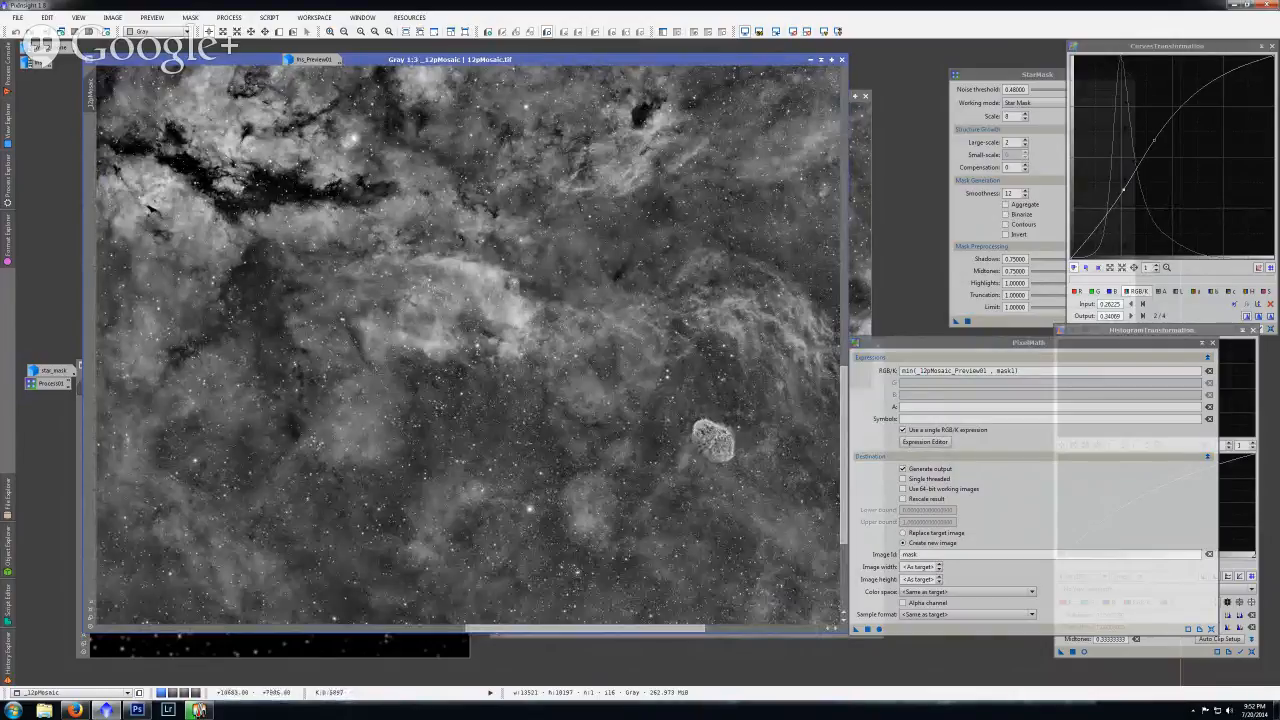
{"action": "scroll", "coordinate": [496, 370], "scroll_direction": "up", "scroll_amount": 1}
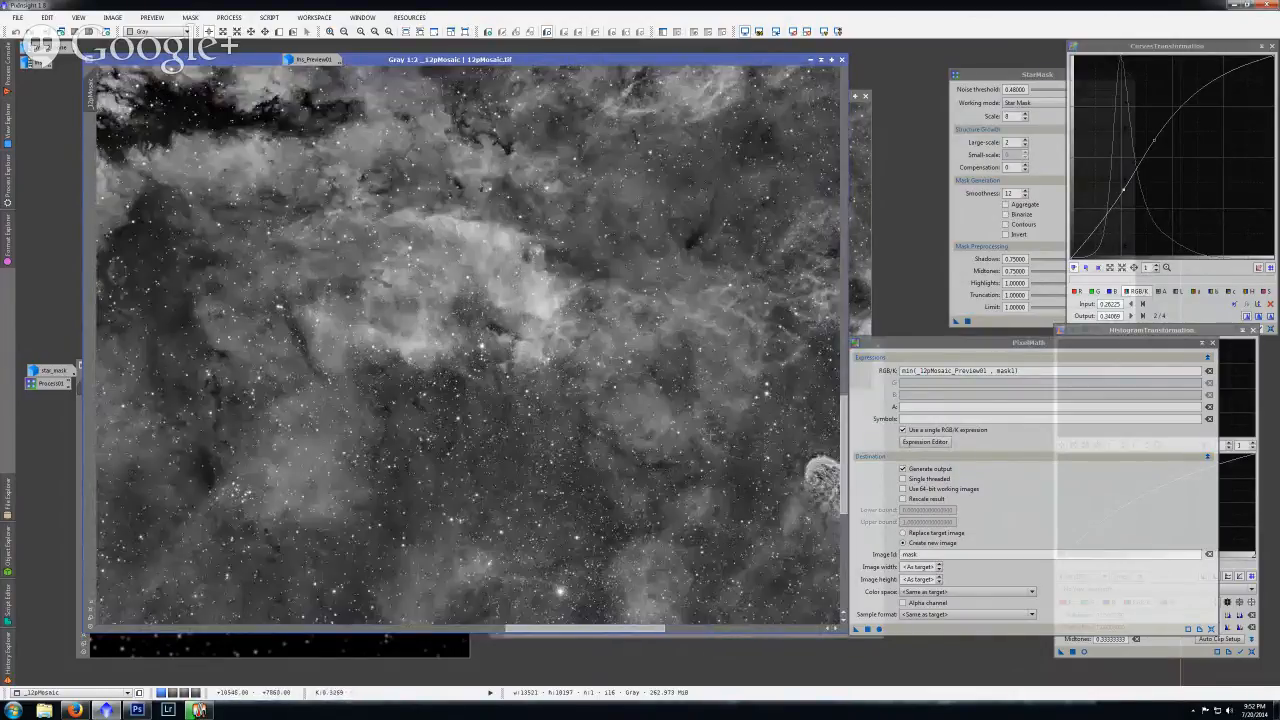
{"action": "left_click_drag", "start_coordinate": [826, 490], "coordinate": [503, 294]}
{"action": "scroll", "coordinate": [503, 294], "scroll_direction": "up", "scroll_amount": 1}
{"action": "left_click_drag", "start_coordinate": [541, 217], "coordinate": [462, 247]}
{"action": "scroll", "coordinate": [472, 257], "scroll_direction": "up", "scroll_amount": 1}
{"action": "scroll", "coordinate": [430, 258], "scroll_direction": "down", "scroll_amount": 1}
{"action": "scroll", "coordinate": [438, 260], "scroll_direction": "up", "scroll_amount": 1}
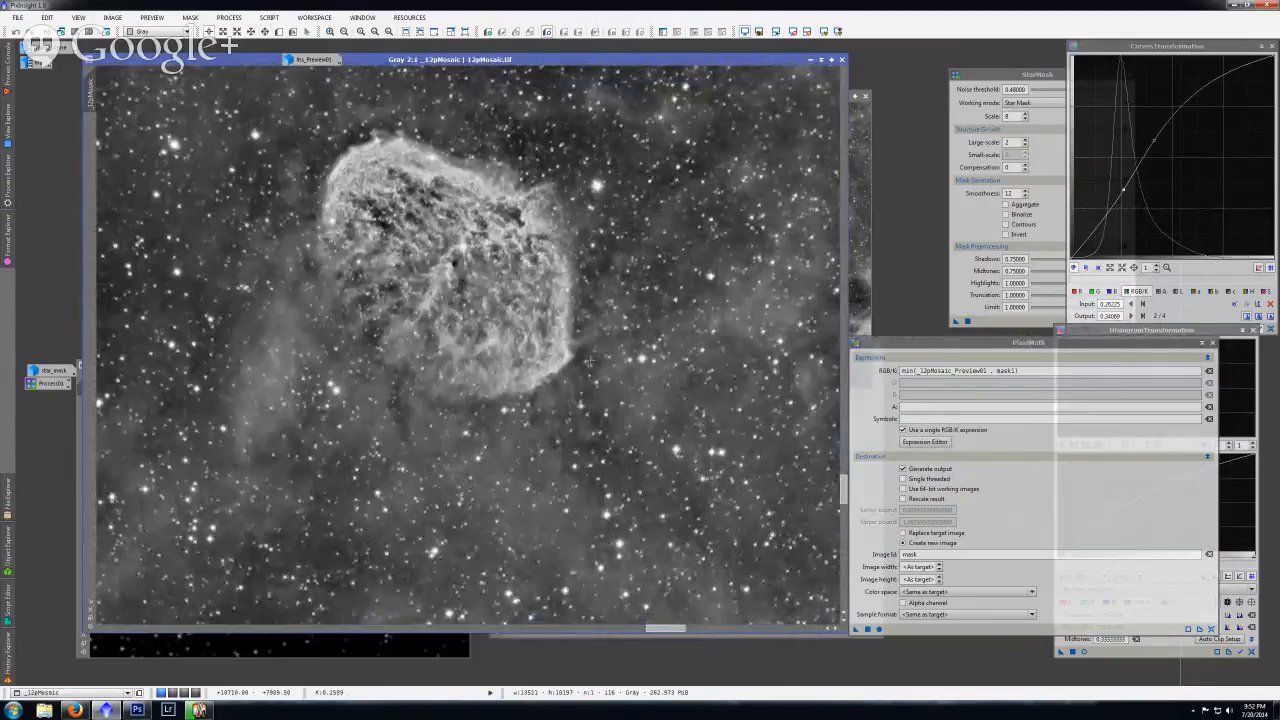
{"action": "scroll", "coordinate": [146, 213], "scroll_direction": "down", "scroll_amount": 1}
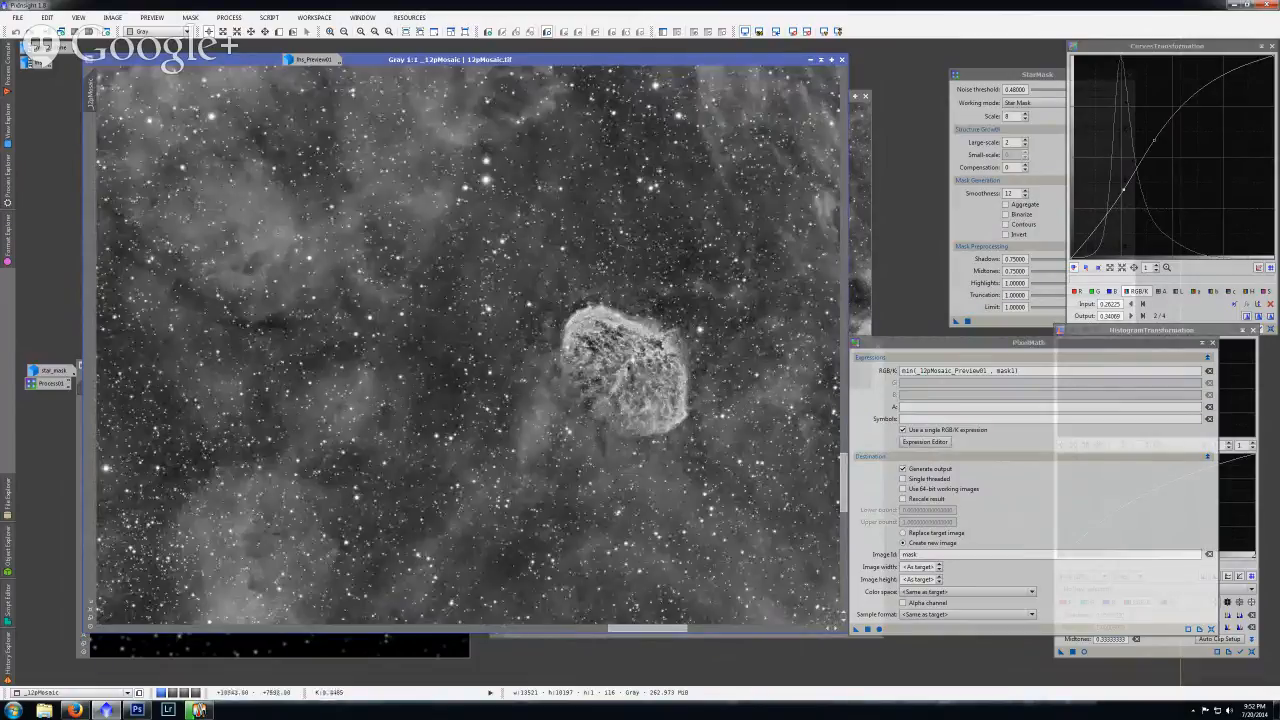
{"action": "scroll", "coordinate": [588, 438], "scroll_direction": "down", "scroll_amount": 3}
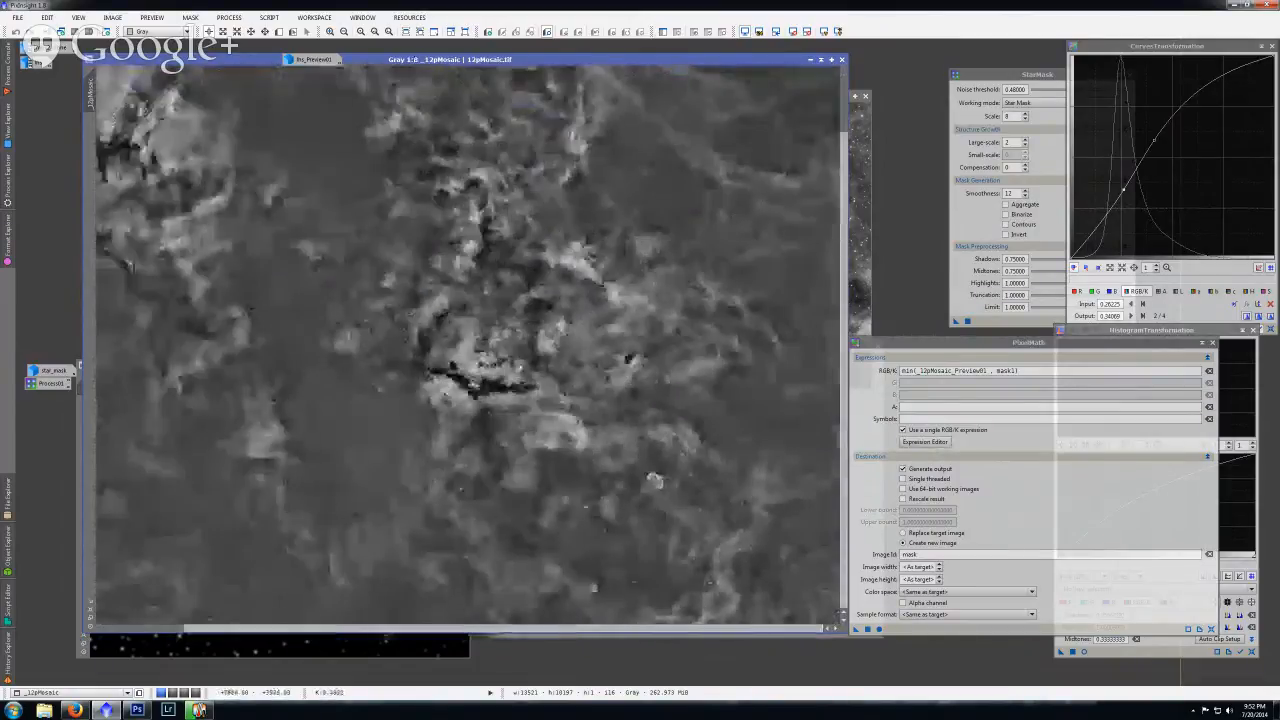
{"action": "scroll", "coordinate": [595, 445], "scroll_direction": "down", "scroll_amount": 1}
{"action": "scroll", "coordinate": [460, 347], "scroll_direction": "up", "scroll_amount": 1}
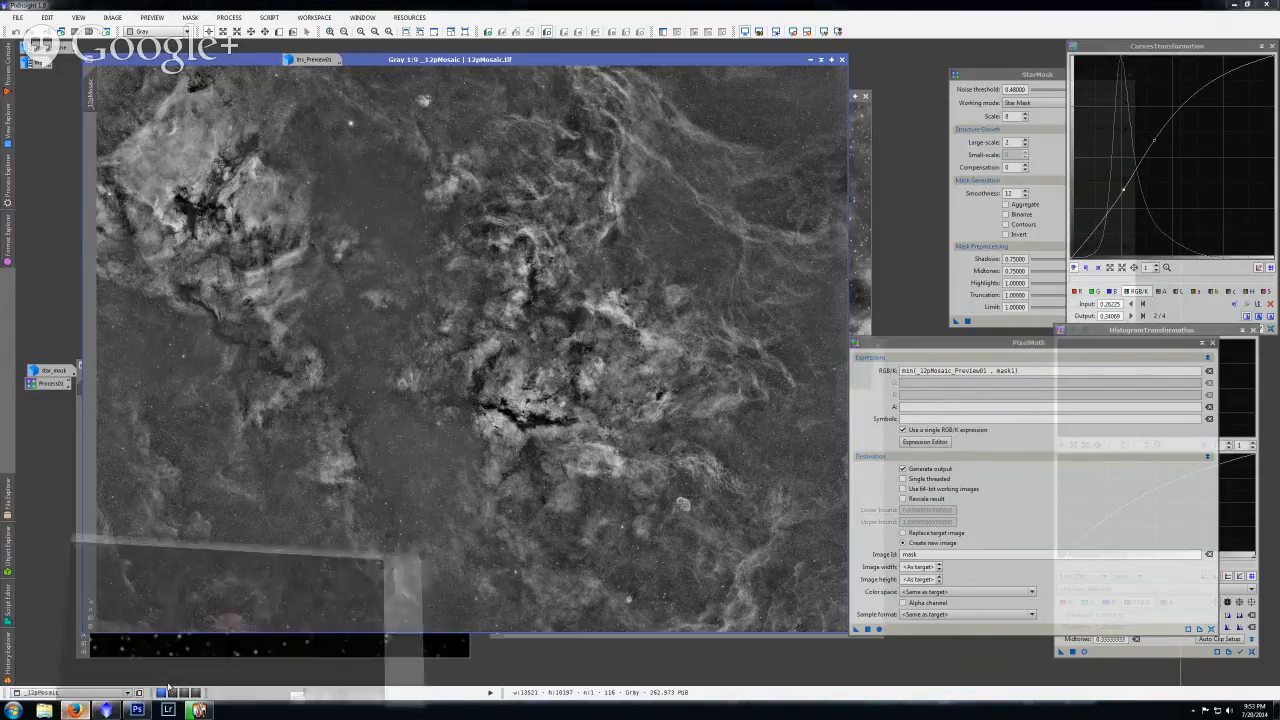
Step: Switch to the Hangouts session in Firefox and inspect the shared 6960.jpg star mask at full size
{"action": "left_click", "coordinate": [76, 655]}
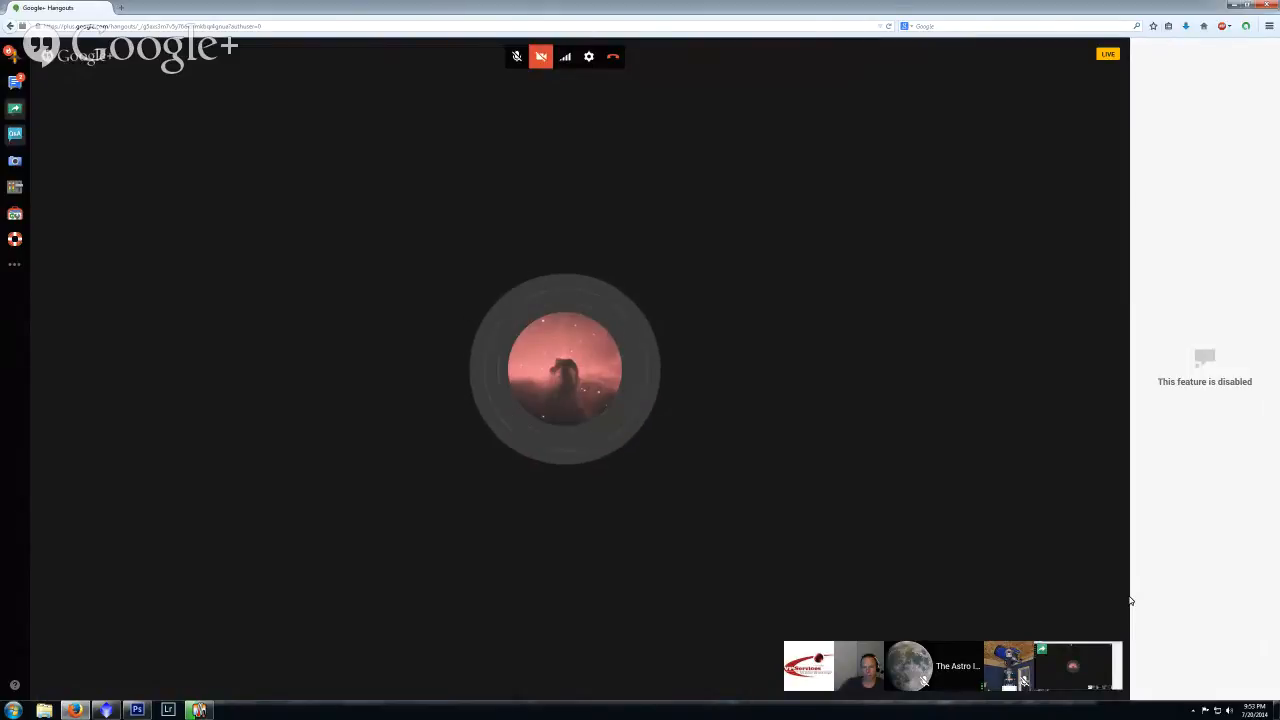
{"action": "left_click", "coordinate": [14, 82]}
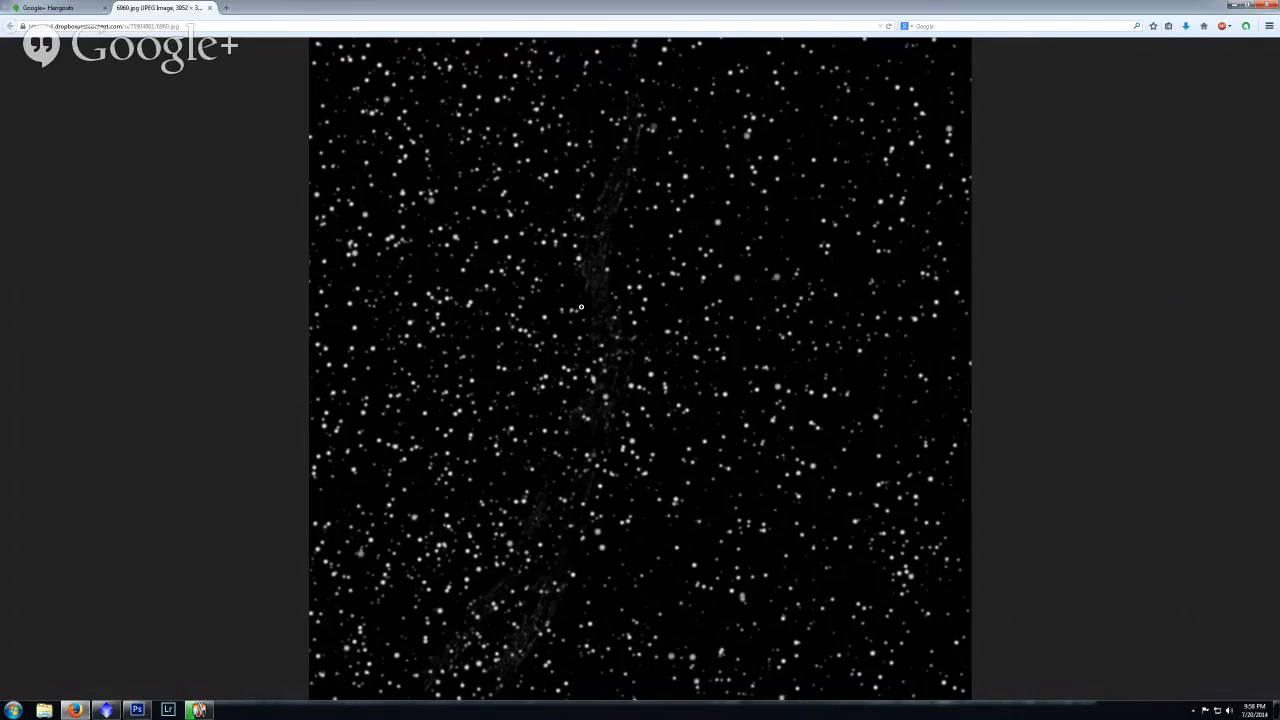
{"action": "left_click", "coordinate": [601, 185]}
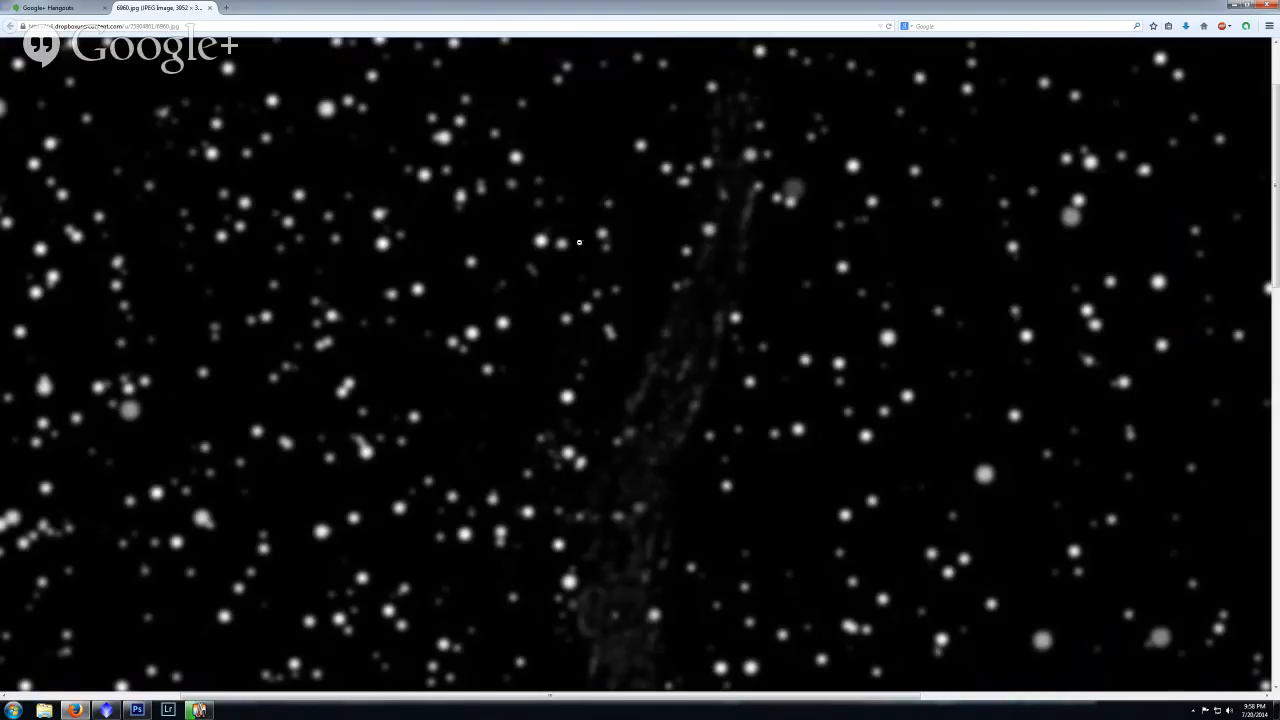
{"action": "left_click", "coordinate": [579, 242]}
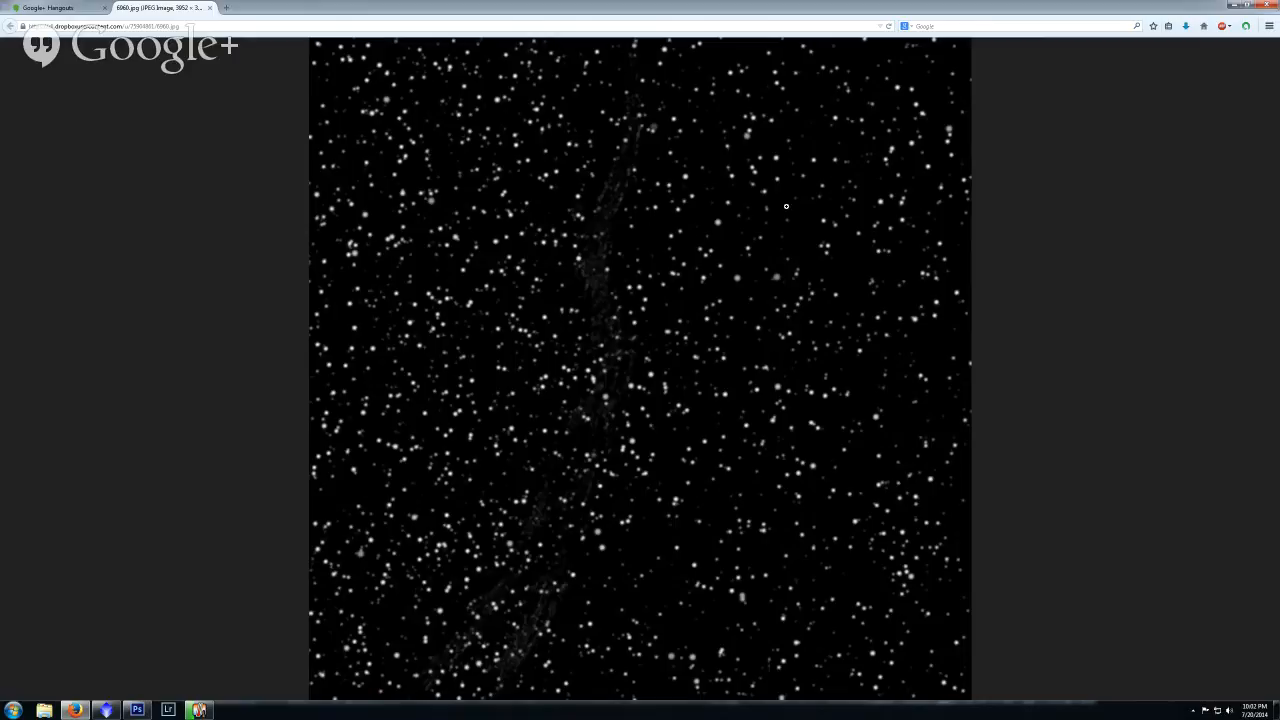
Step: Return to PixInsight and move the newly generated star mask window over the mosaic
{"action": "left_click", "coordinate": [1234, 5]}
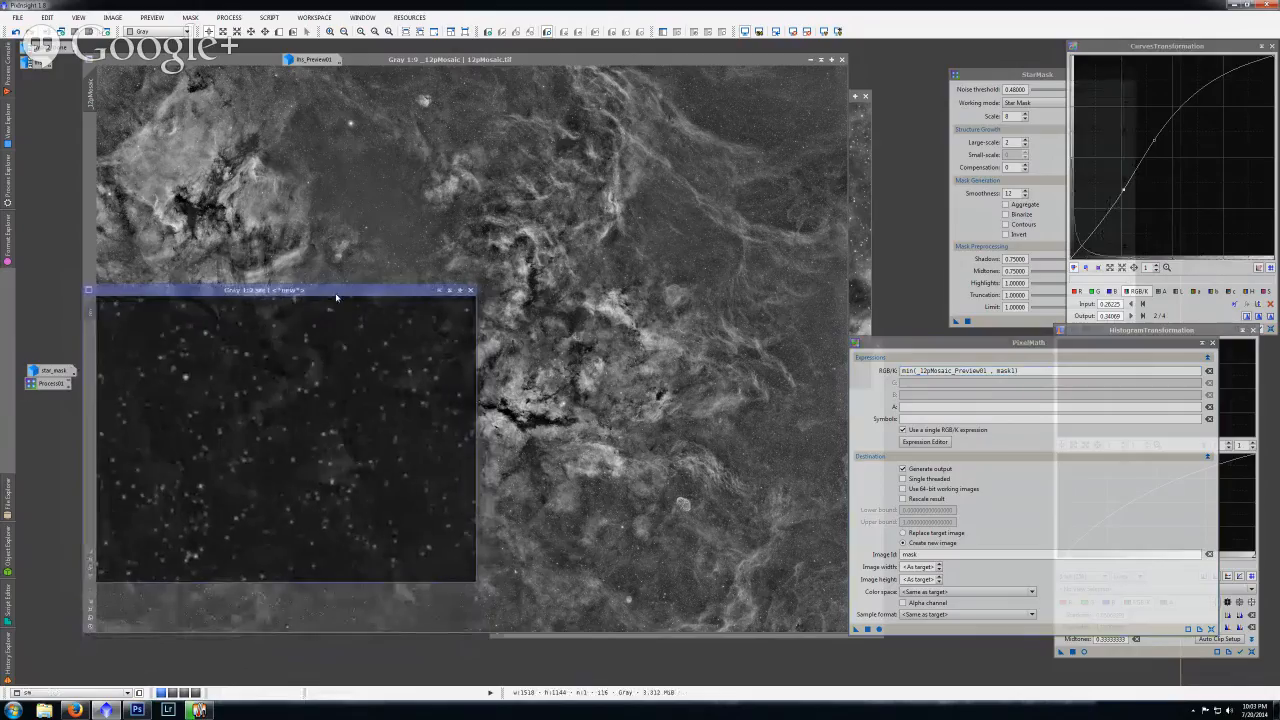
{"action": "left_click_drag", "start_coordinate": [337, 297], "coordinate": [427, 346]}
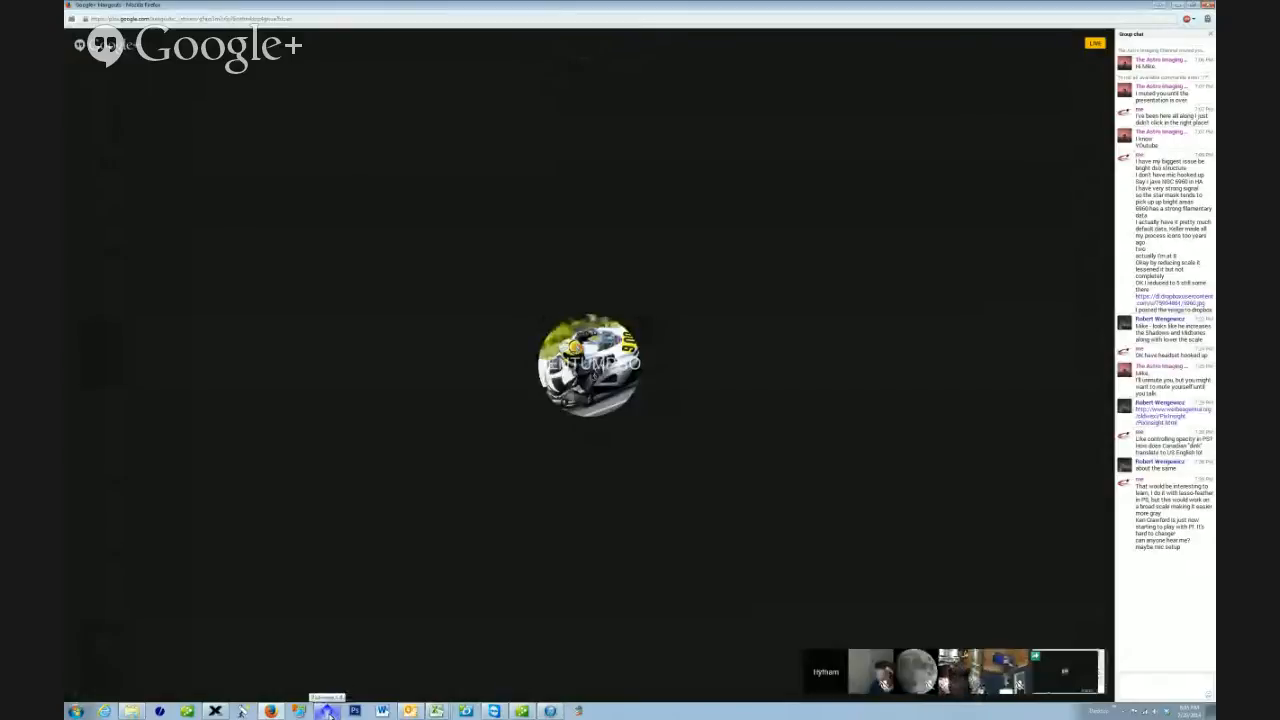
Step: Switch to PixInsight on the shared desktop and apply the StarMask process to the NGC 6960 luminance image
{"action": "left_click", "coordinate": [327, 711]}
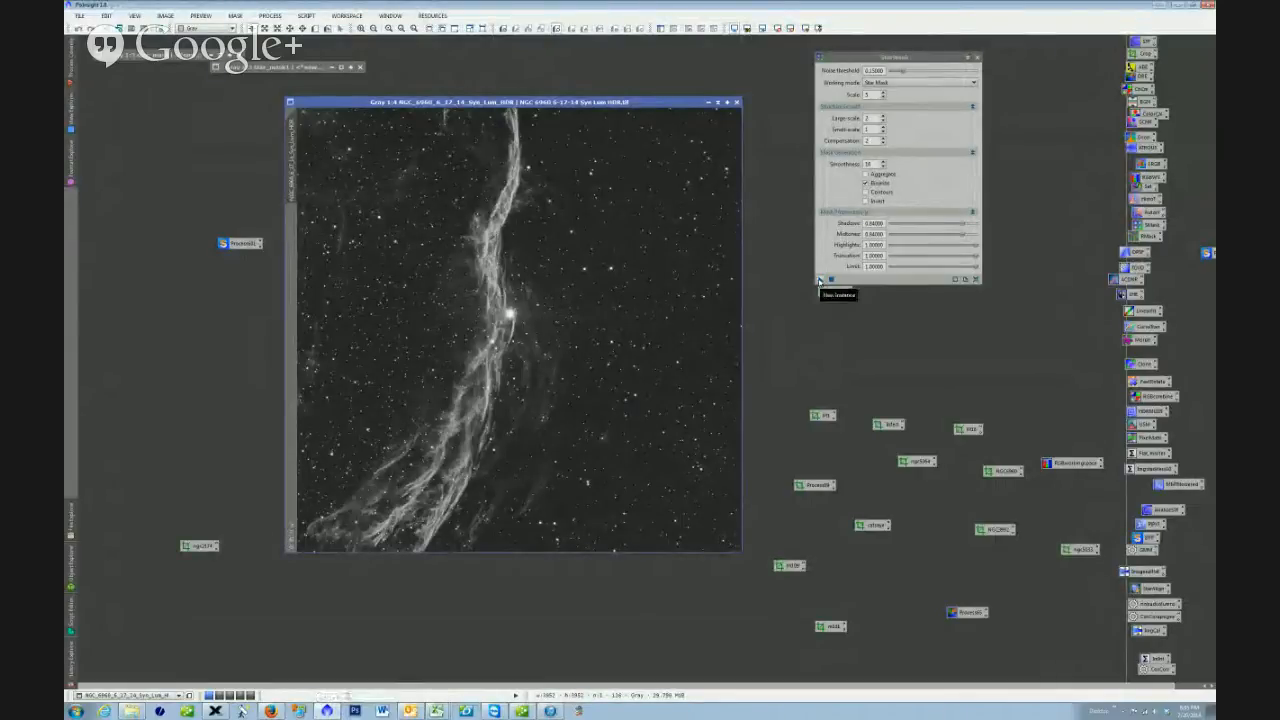
{"action": "left_click_drag", "start_coordinate": [821, 280], "coordinate": [675, 274]}
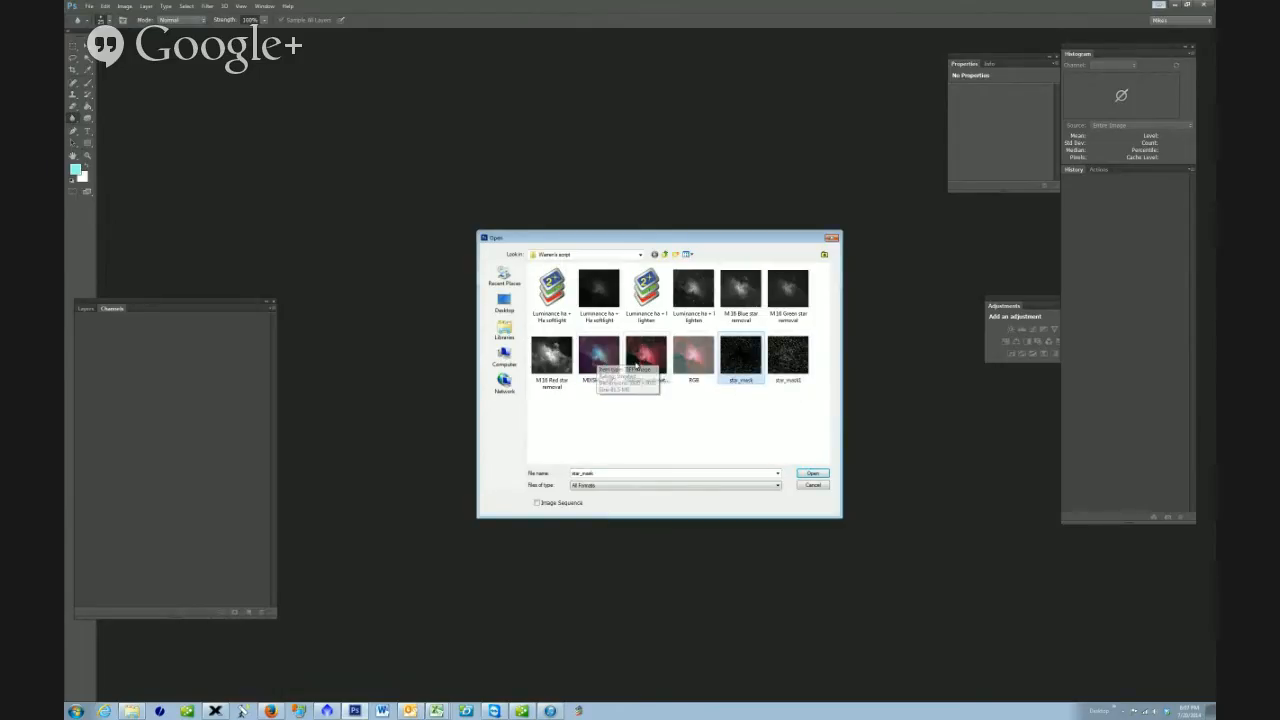
Step: Open NBRGBCombination and star_mask in Photoshop, converting the colour image to the working space and assigning the working gray profile to the mask
{"action": "left_click", "coordinate": [652, 366]}
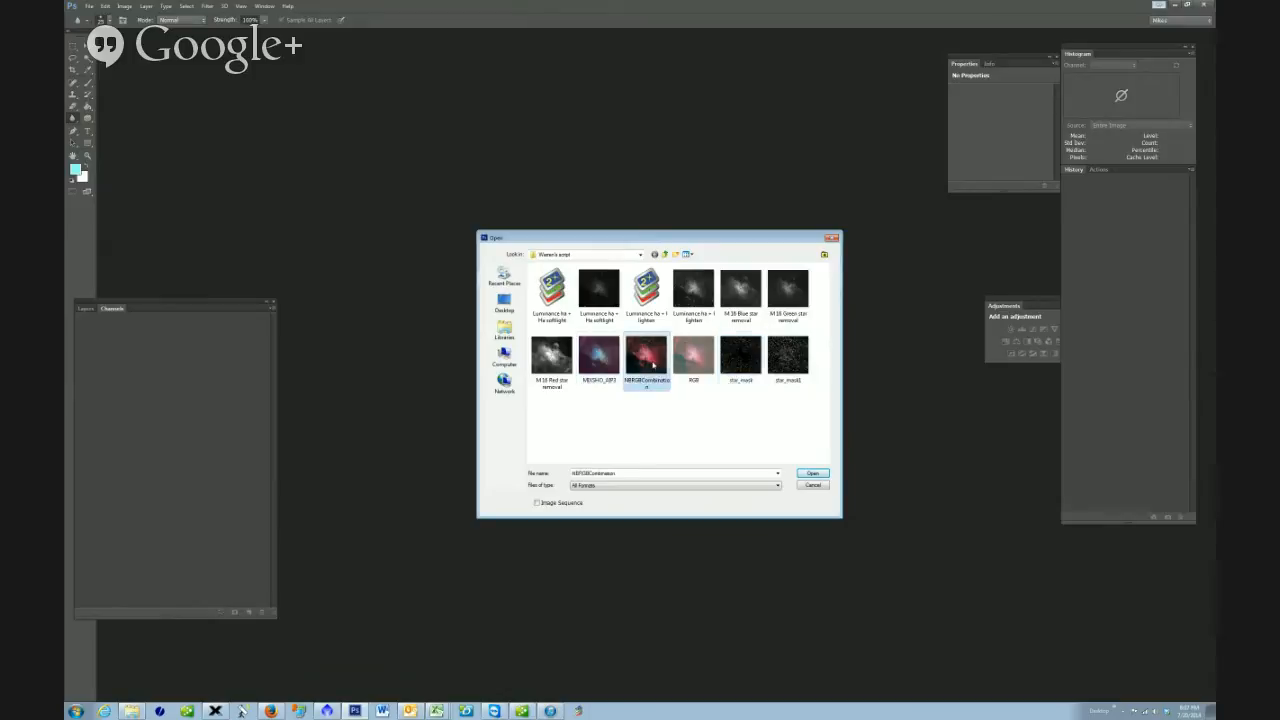
{"action": "left_click", "coordinate": [744, 364], "text": "ctrl"}
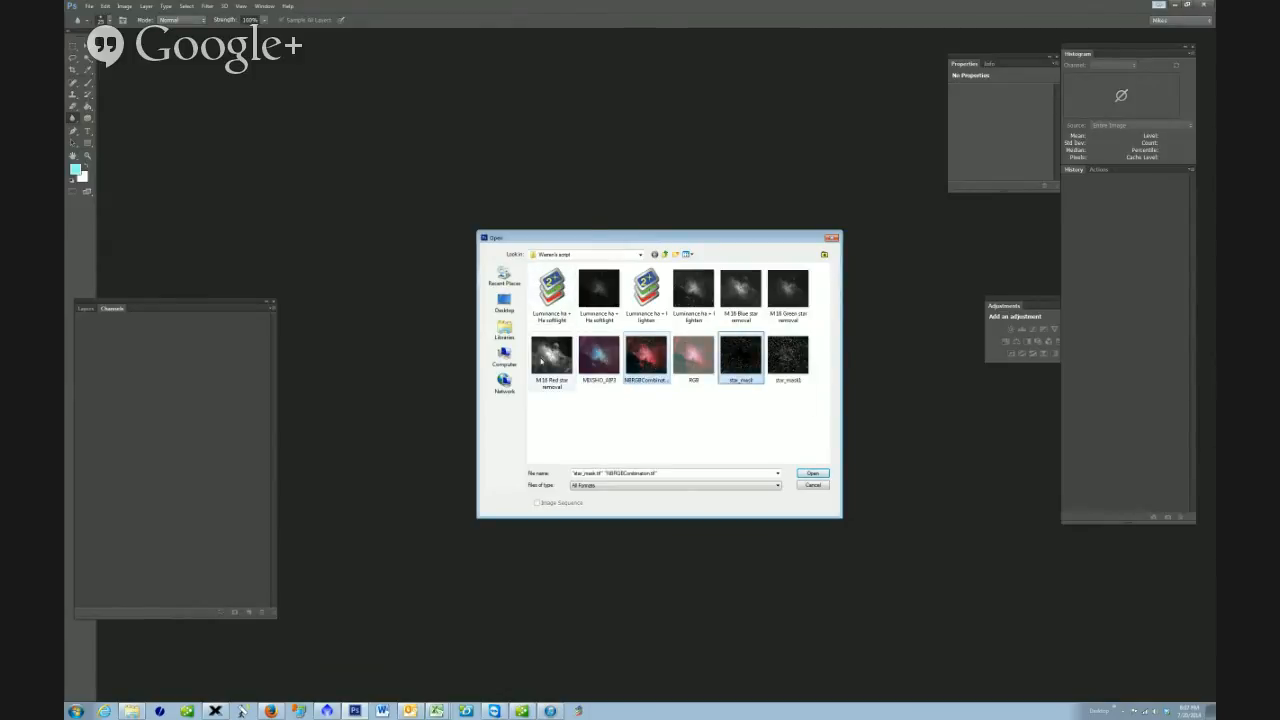
{"action": "left_click", "coordinate": [815, 473]}
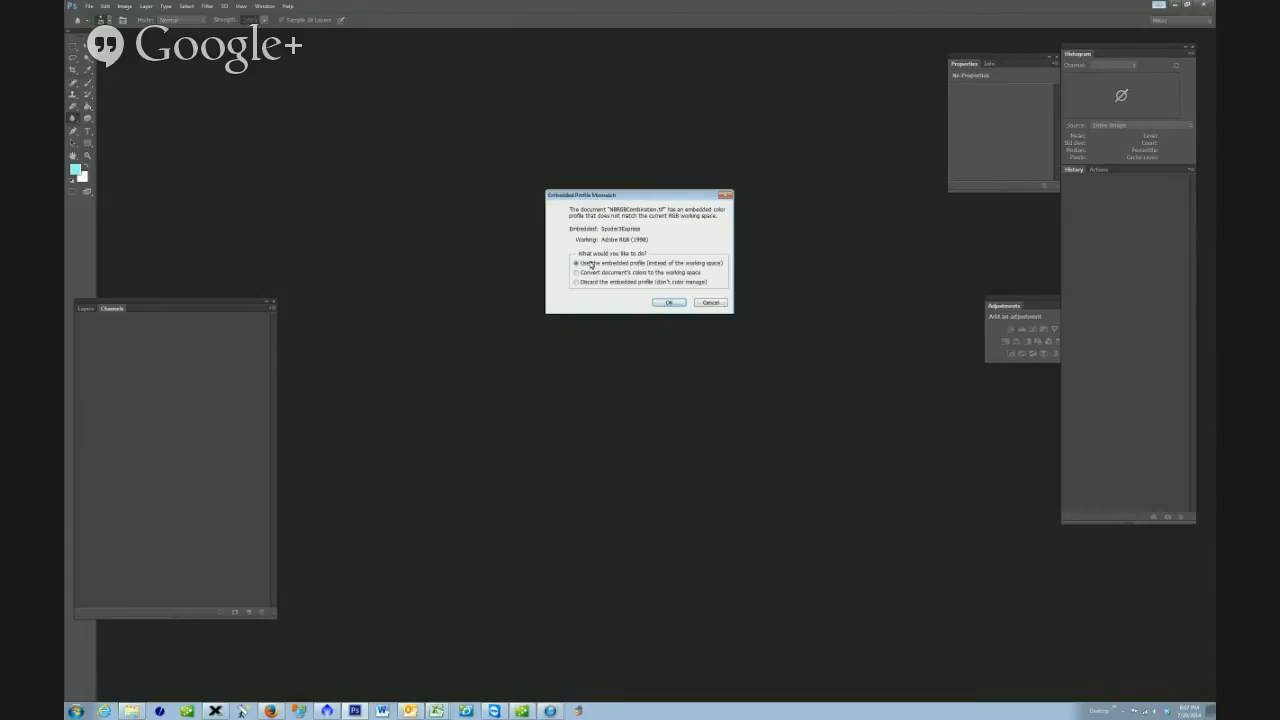
{"action": "left_click", "coordinate": [576, 272]}
{"action": "left_click", "coordinate": [676, 301]}
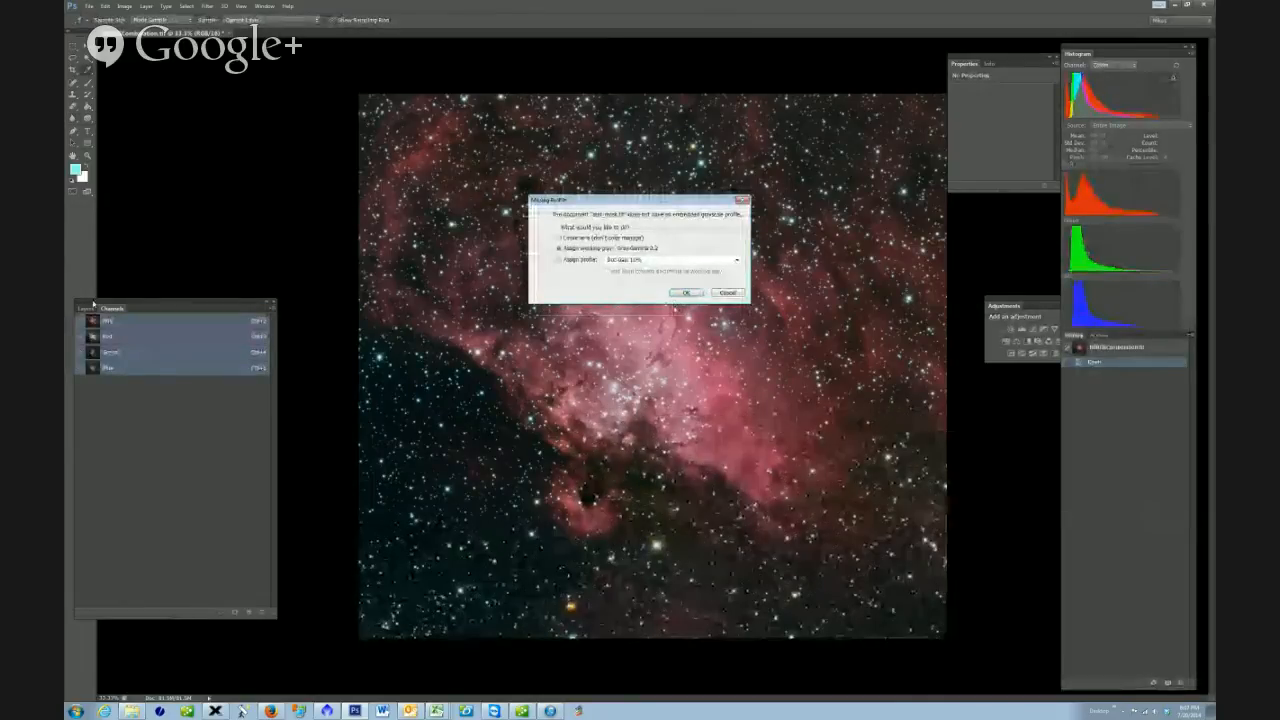
{"action": "left_click", "coordinate": [686, 292]}
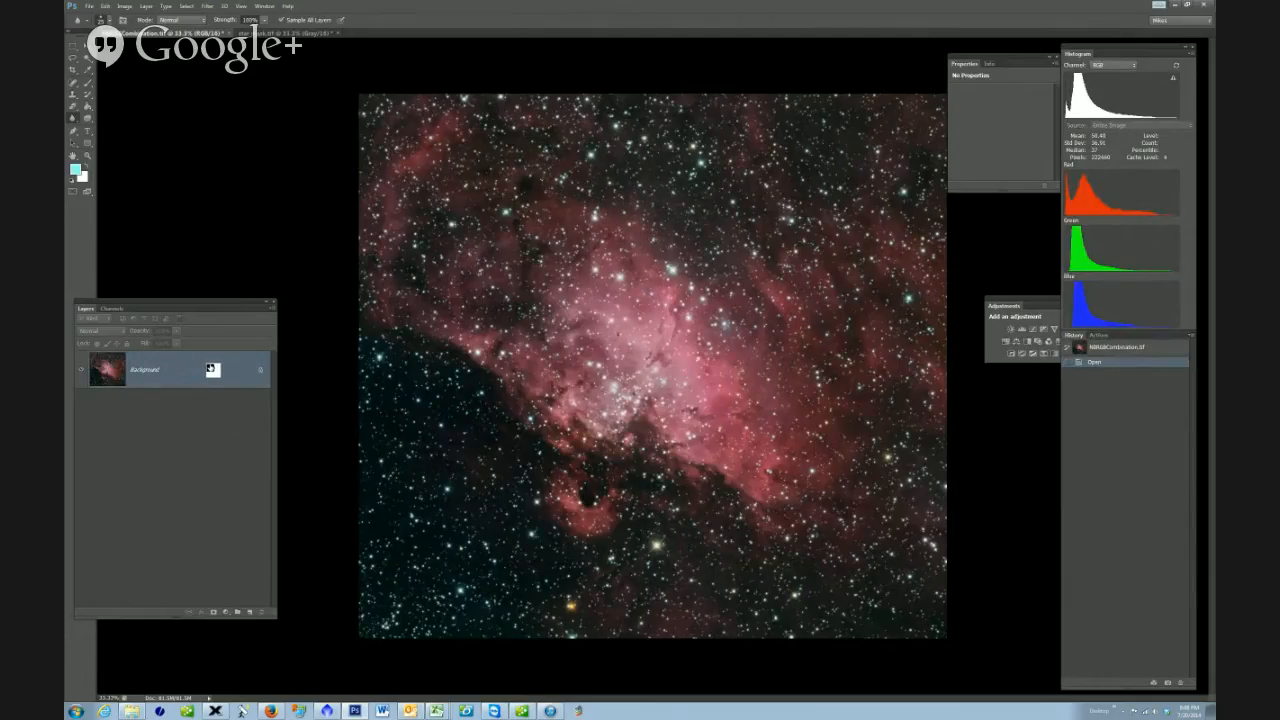
Step: Duplicate the Background layer of the NBRGBCombination image and add a white layer mask to the copy
{"action": "right_click", "coordinate": [211, 370]}
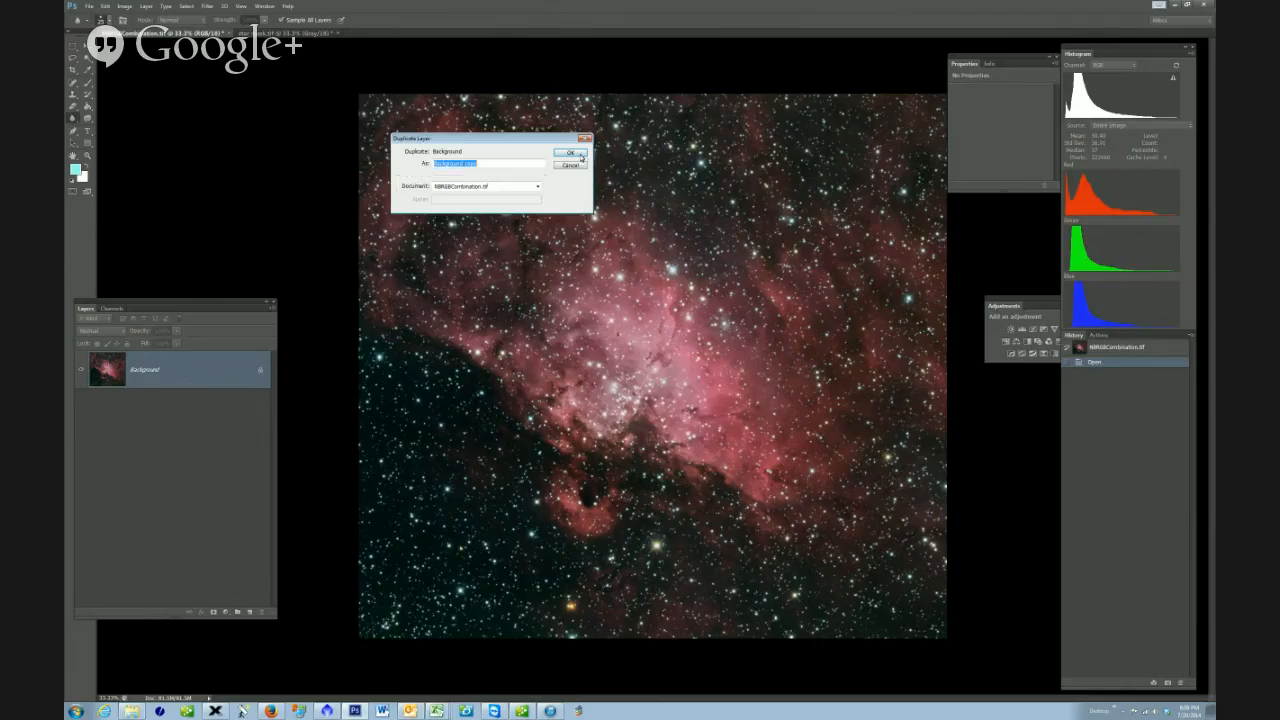
{"action": "key", "text": "Return"}
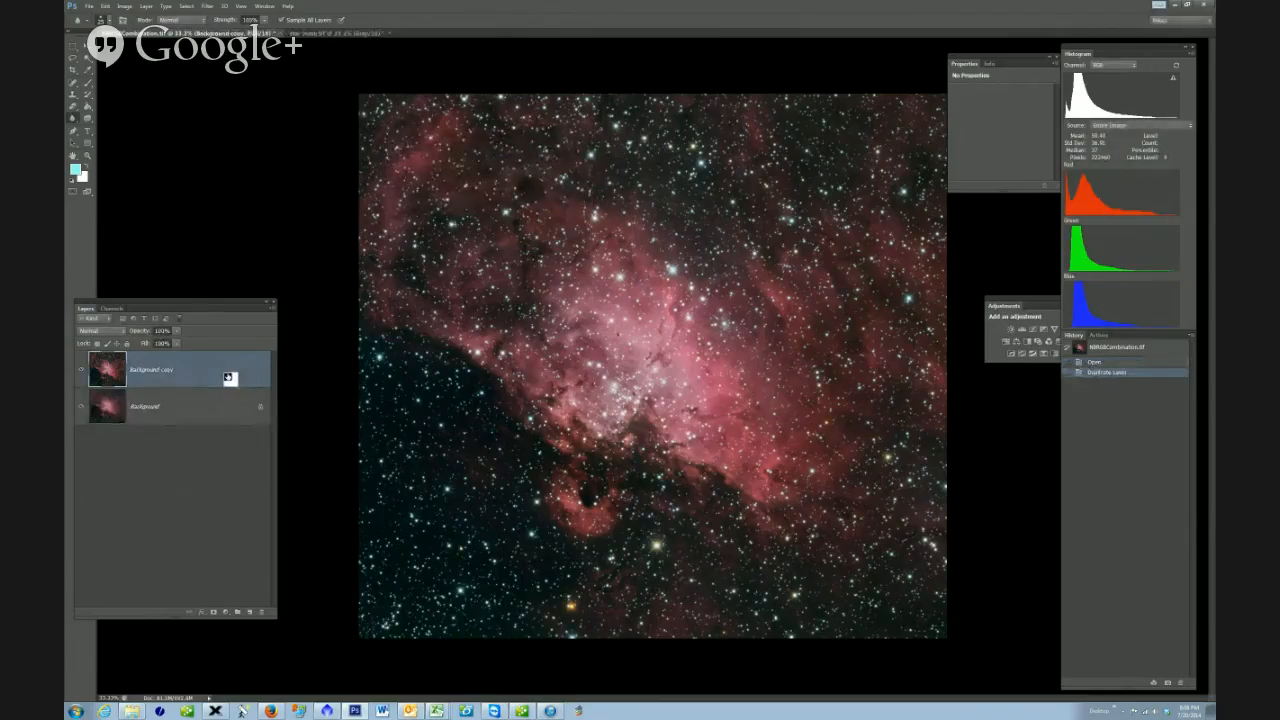
{"action": "left_click", "coordinate": [213, 612]}
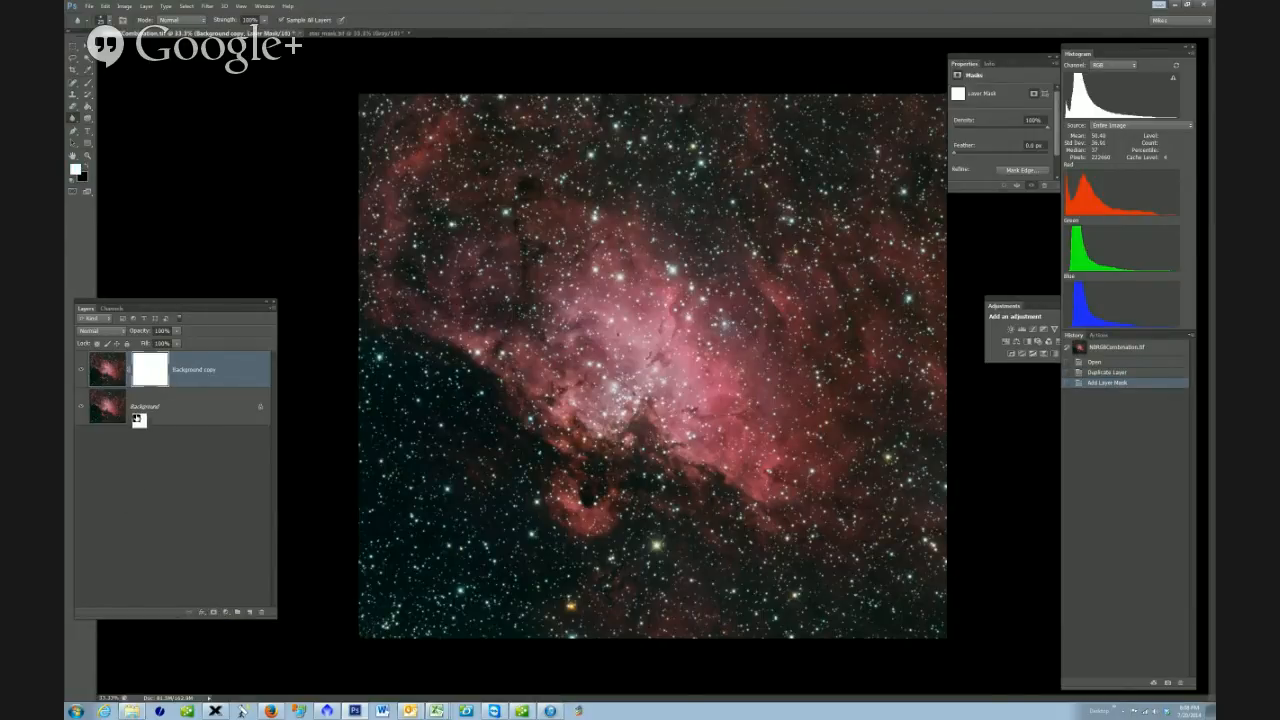
Step: Paste the entire star_mask image into the layer mask of the Background copy layer in NBRGBCombination and return to the colour image view
{"action": "left_click", "coordinate": [150, 374], "text": "alt"}
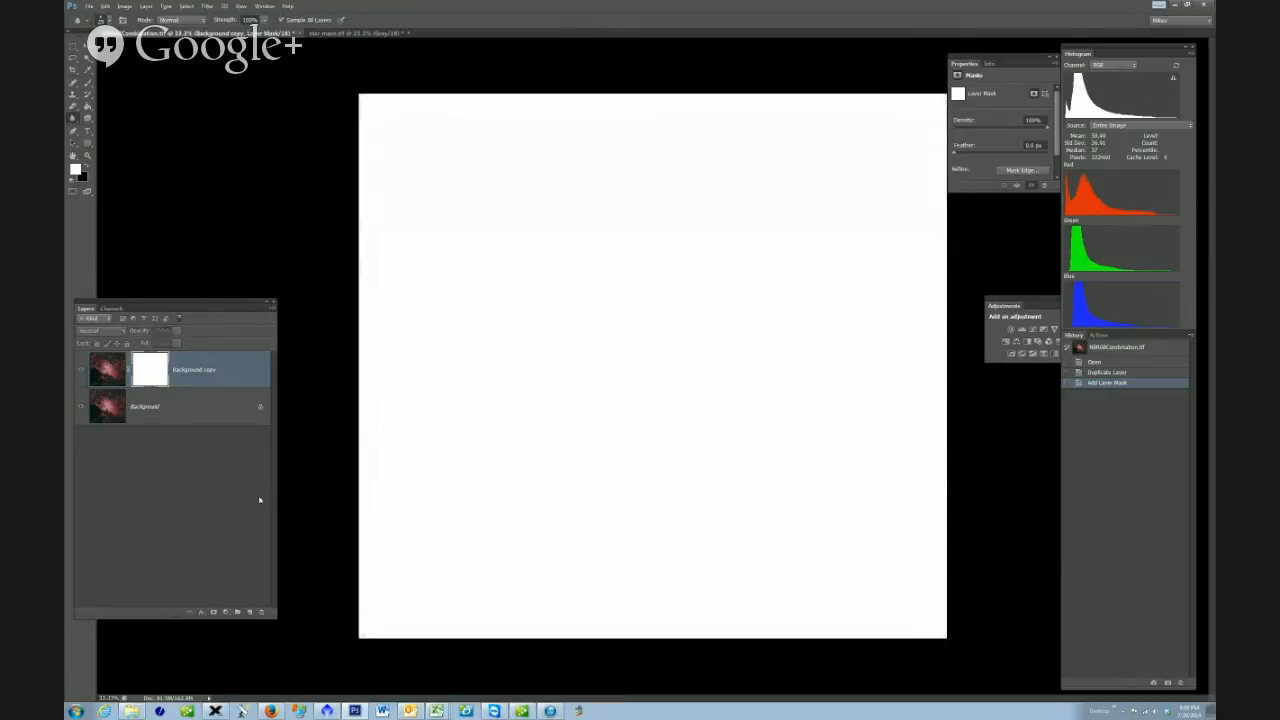
{"action": "left_click", "coordinate": [383, 33]}
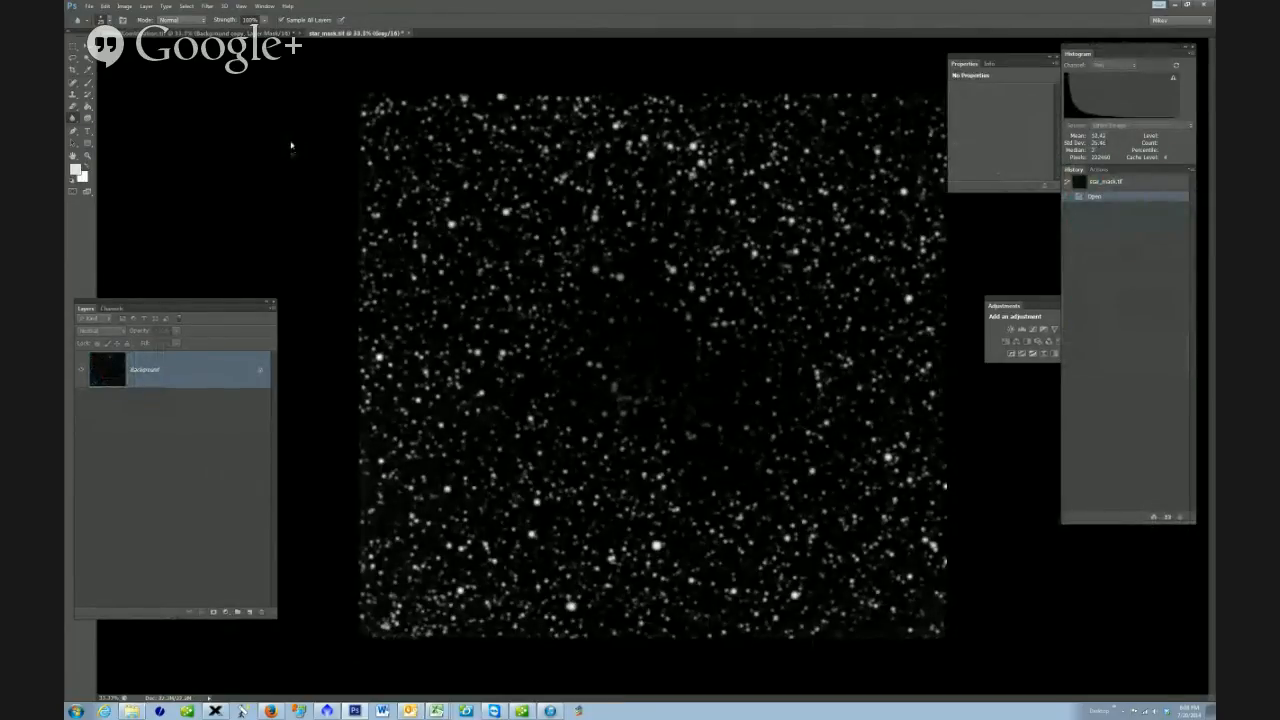
{"action": "key", "text": "ctrl+a"}
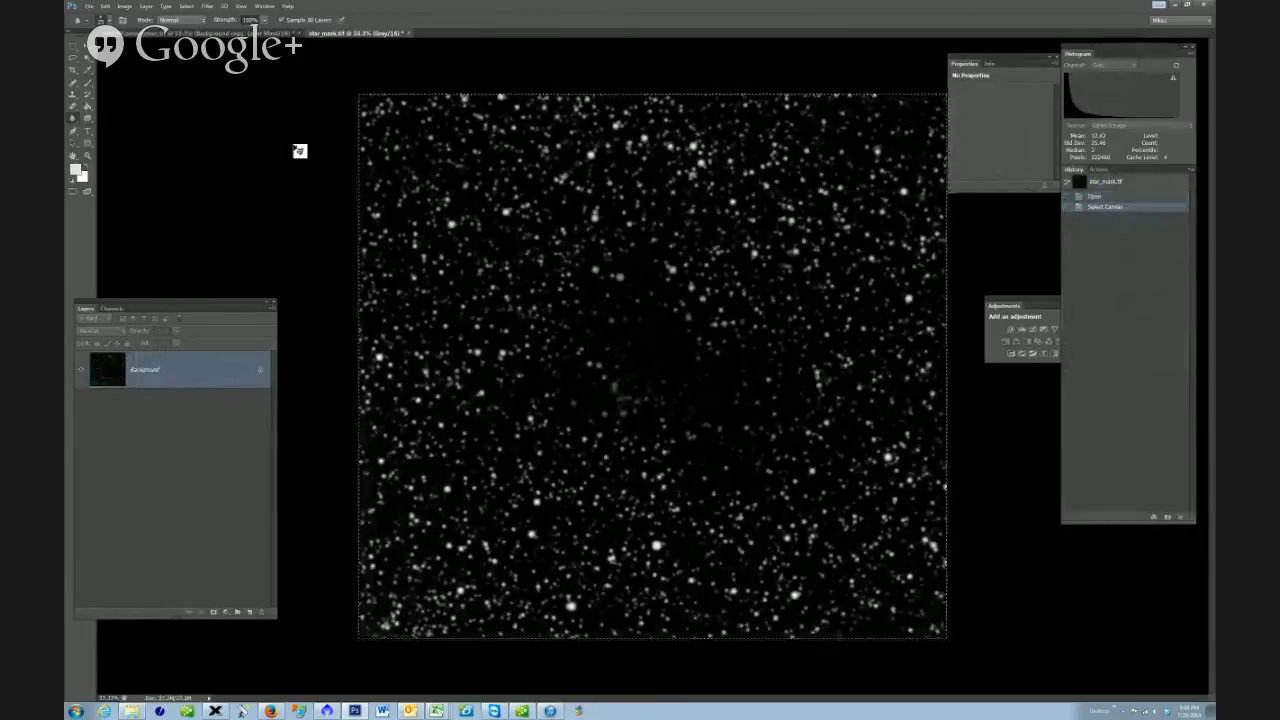
{"action": "left_click", "coordinate": [240, 33]}
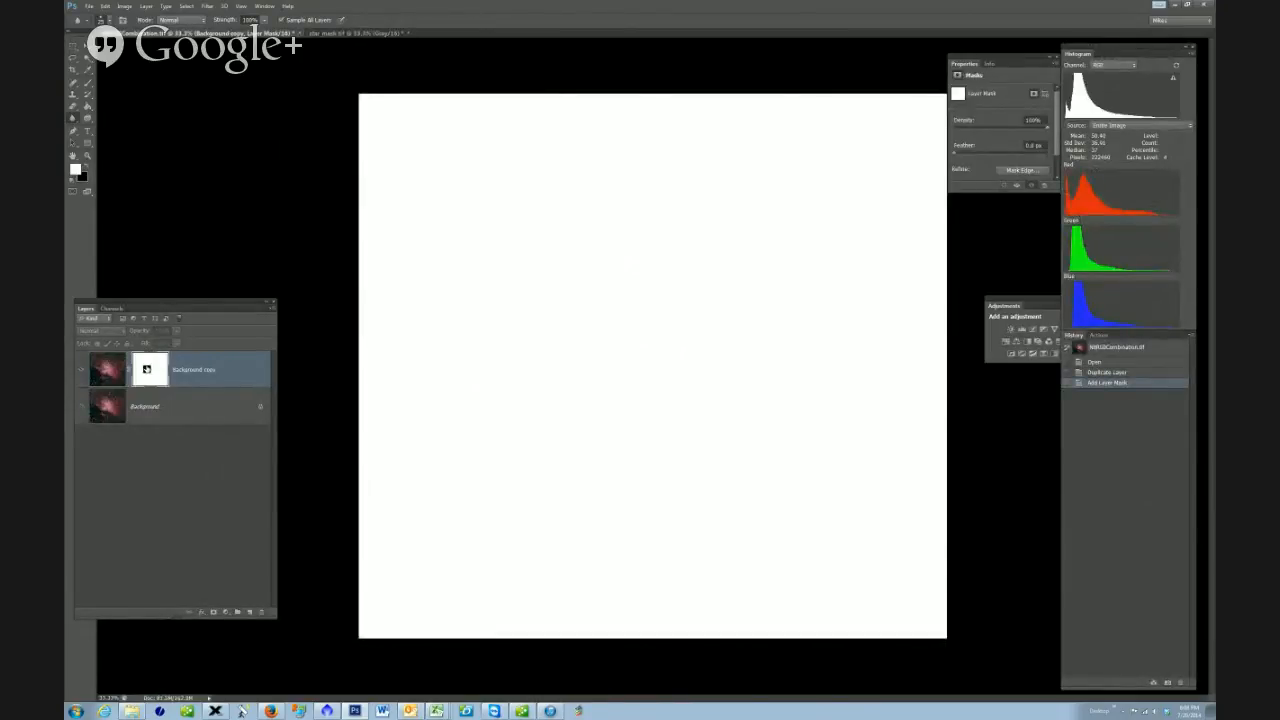
{"action": "key", "text": "ctrl+v"}
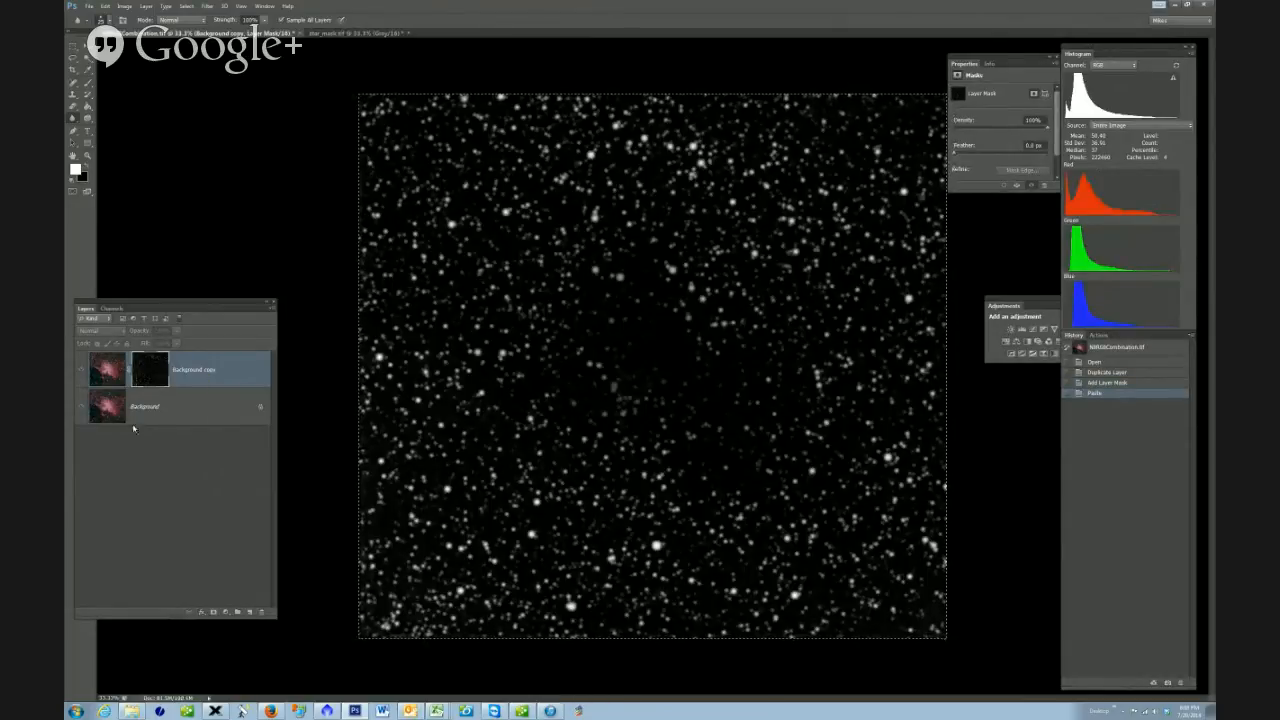
{"action": "left_click", "coordinate": [102, 368]}
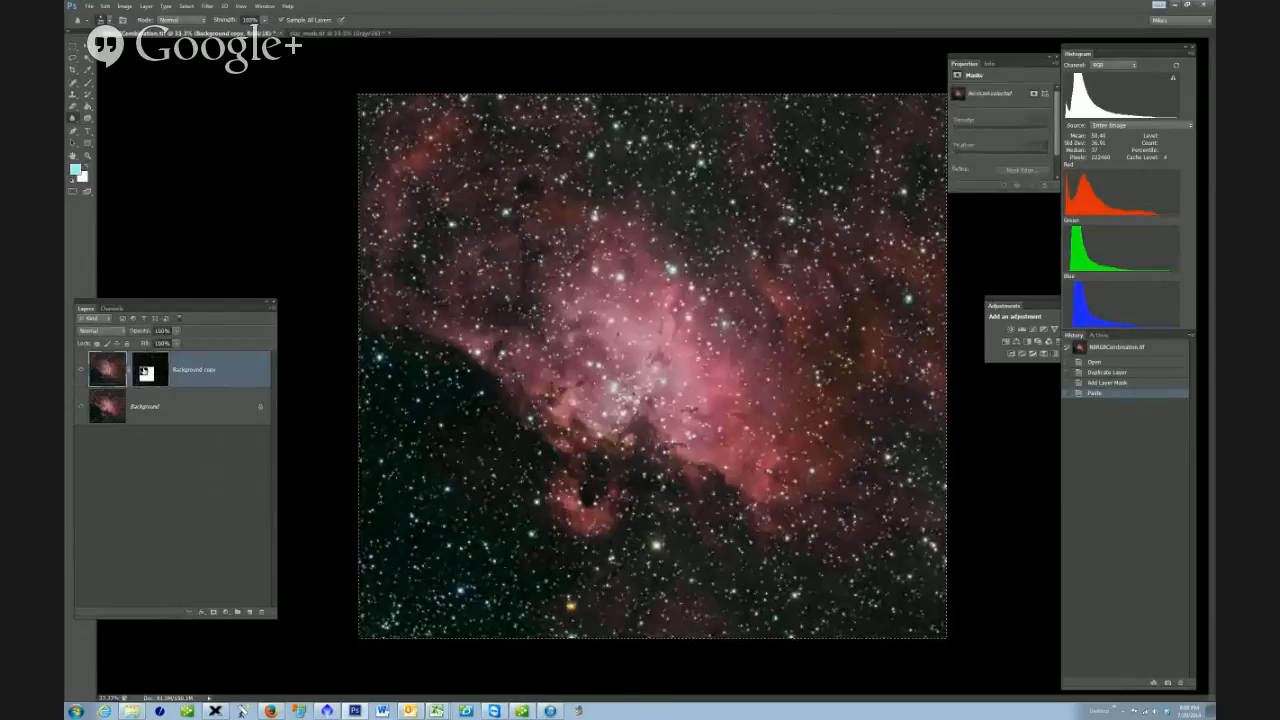
{"action": "left_click", "coordinate": [148, 370]}
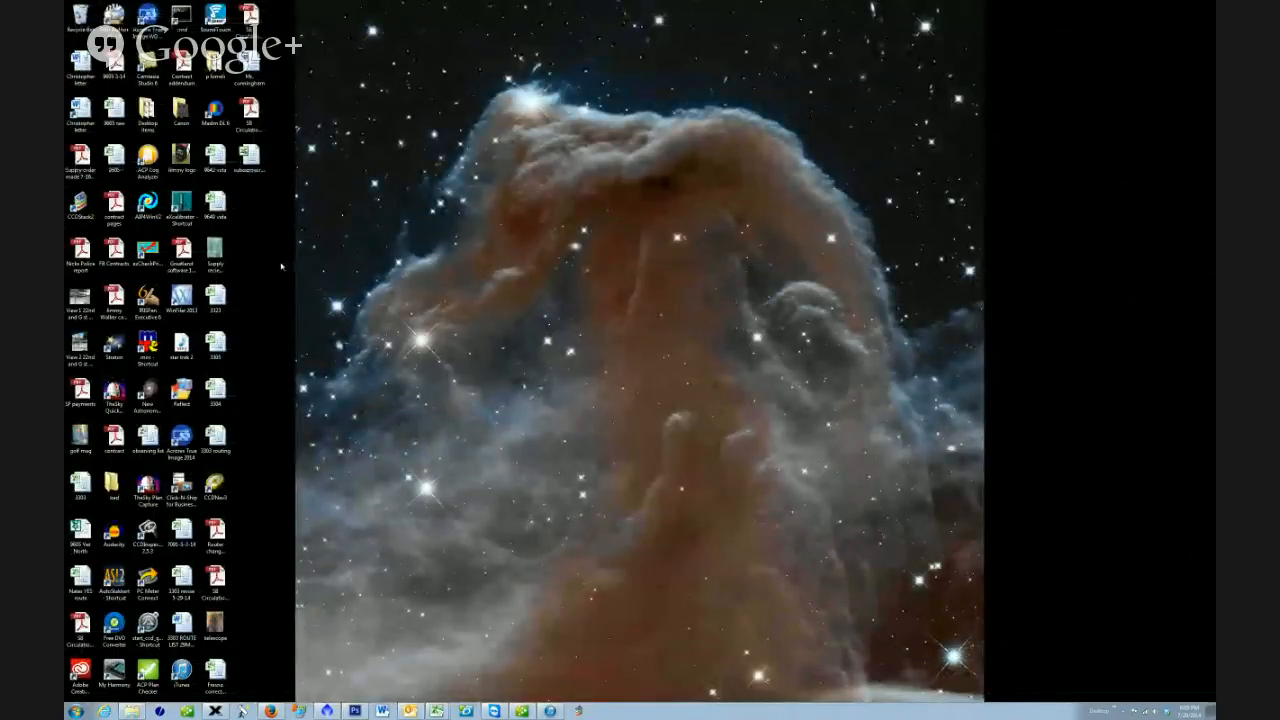
Step: Switch to the Google+ Hangouts window in Firefox
{"action": "mouse_move", "coordinate": [357, 713]}
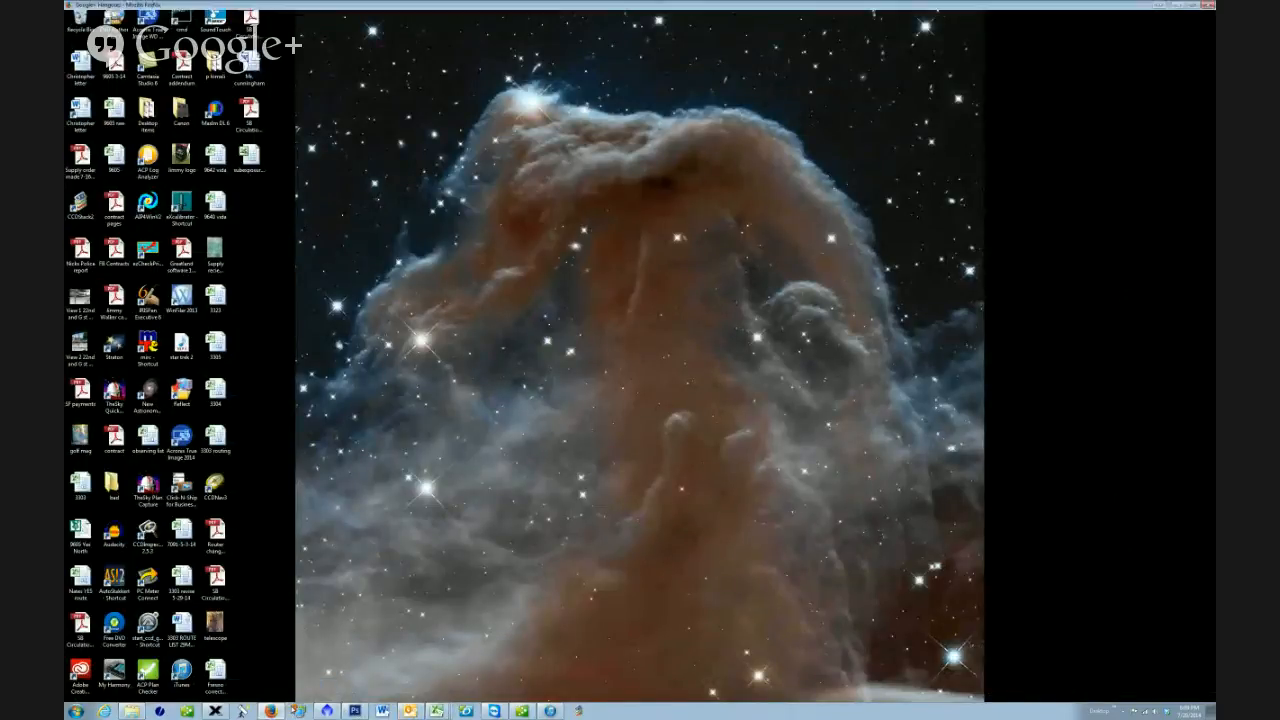
{"action": "left_click", "coordinate": [269, 712]}
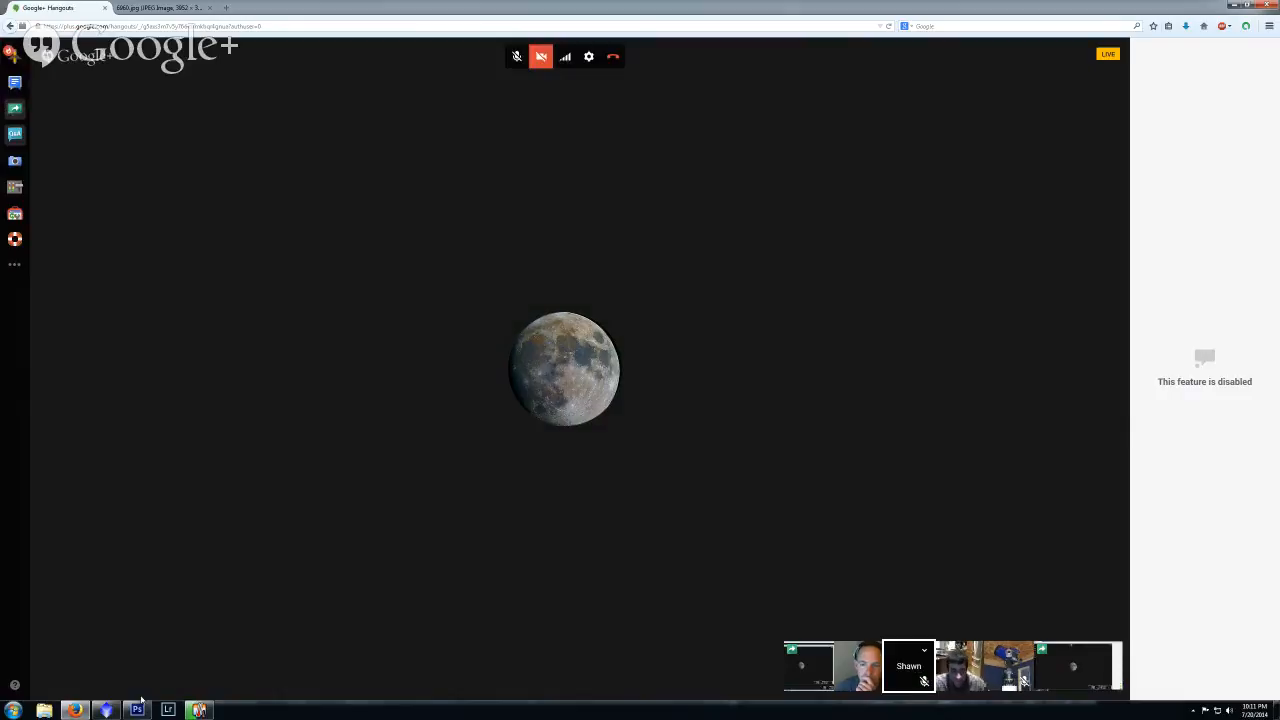
Step: Switch to Photoshop on the shared desktop and close 12pMosaic.tif without saving its changes
{"action": "mouse_move", "coordinate": [140, 711]}
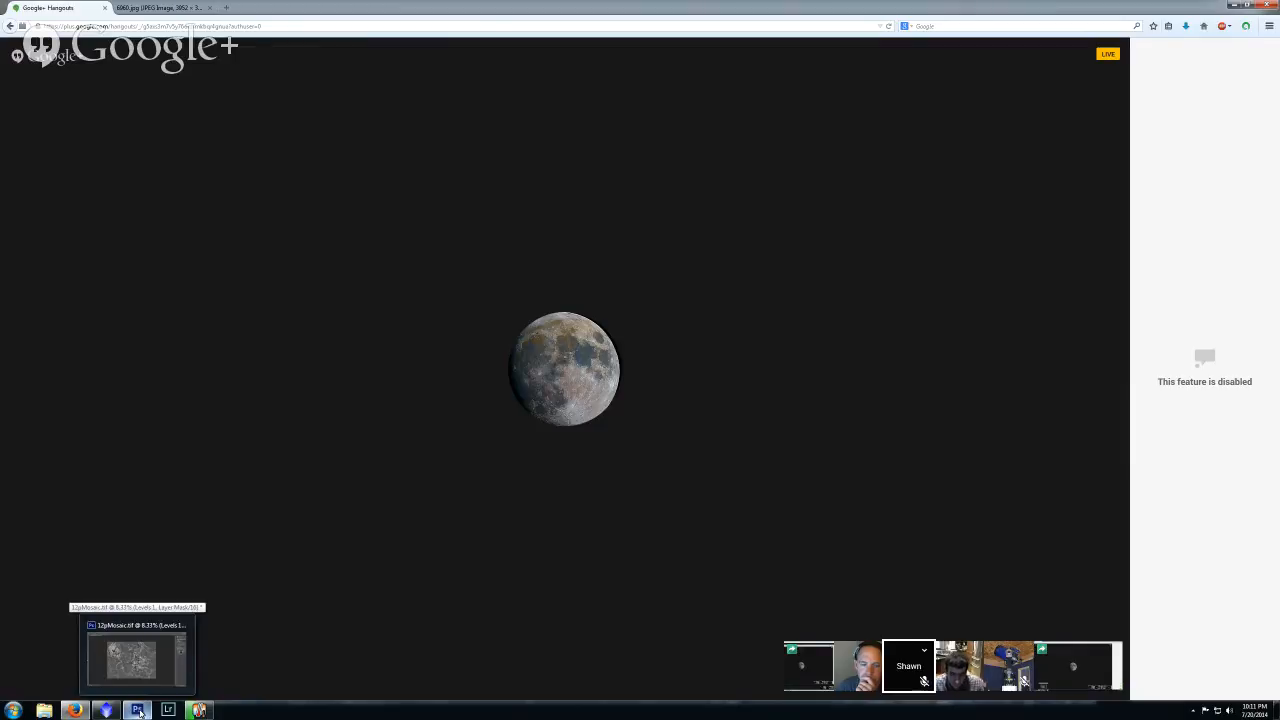
{"action": "left_click", "coordinate": [135, 656]}
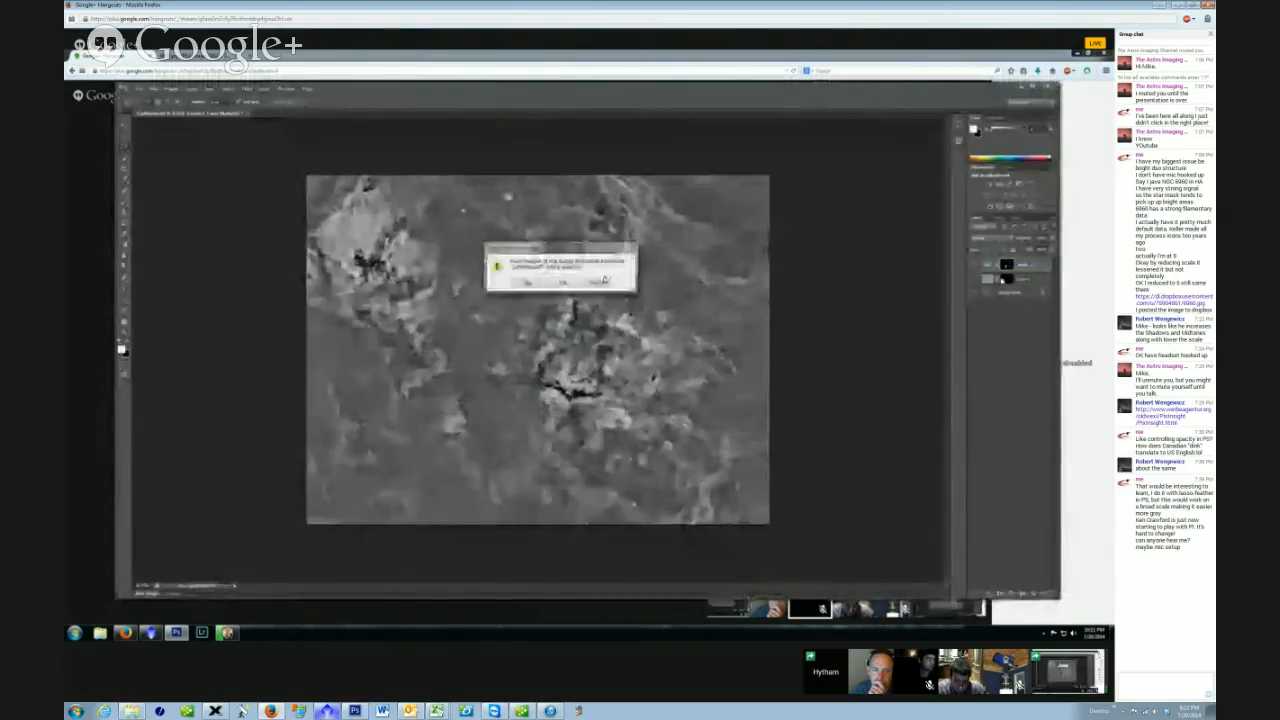
{"action": "left_click", "coordinate": [564, 282]}
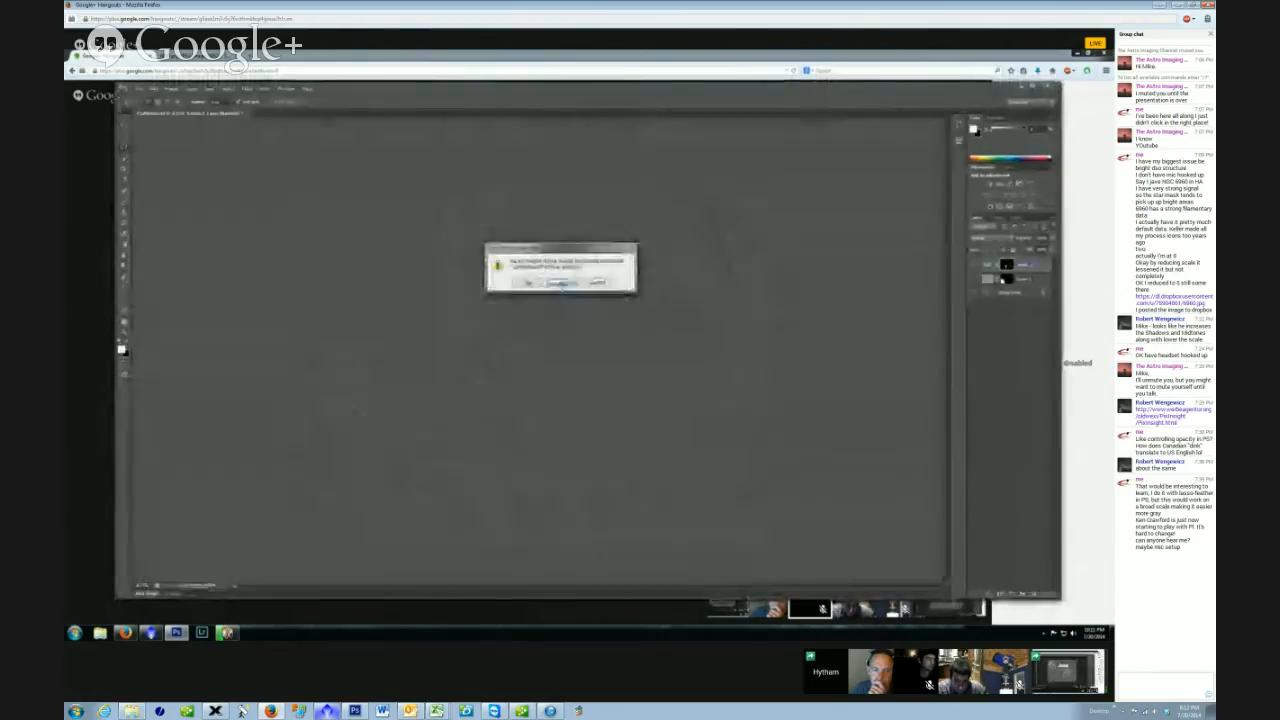